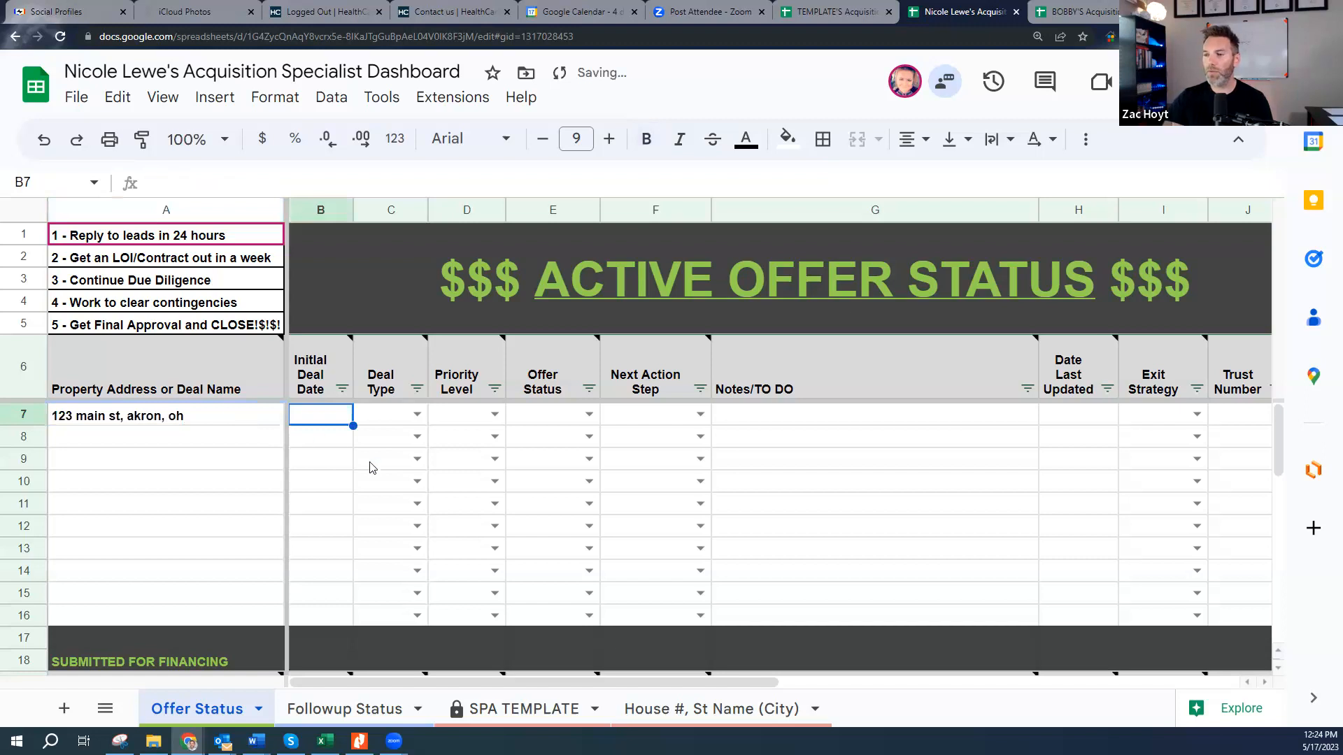
- Fill row 7 with initial date 5/17/2023, deal type Rental and Regular Priority
type("5/17/")
type("2023")
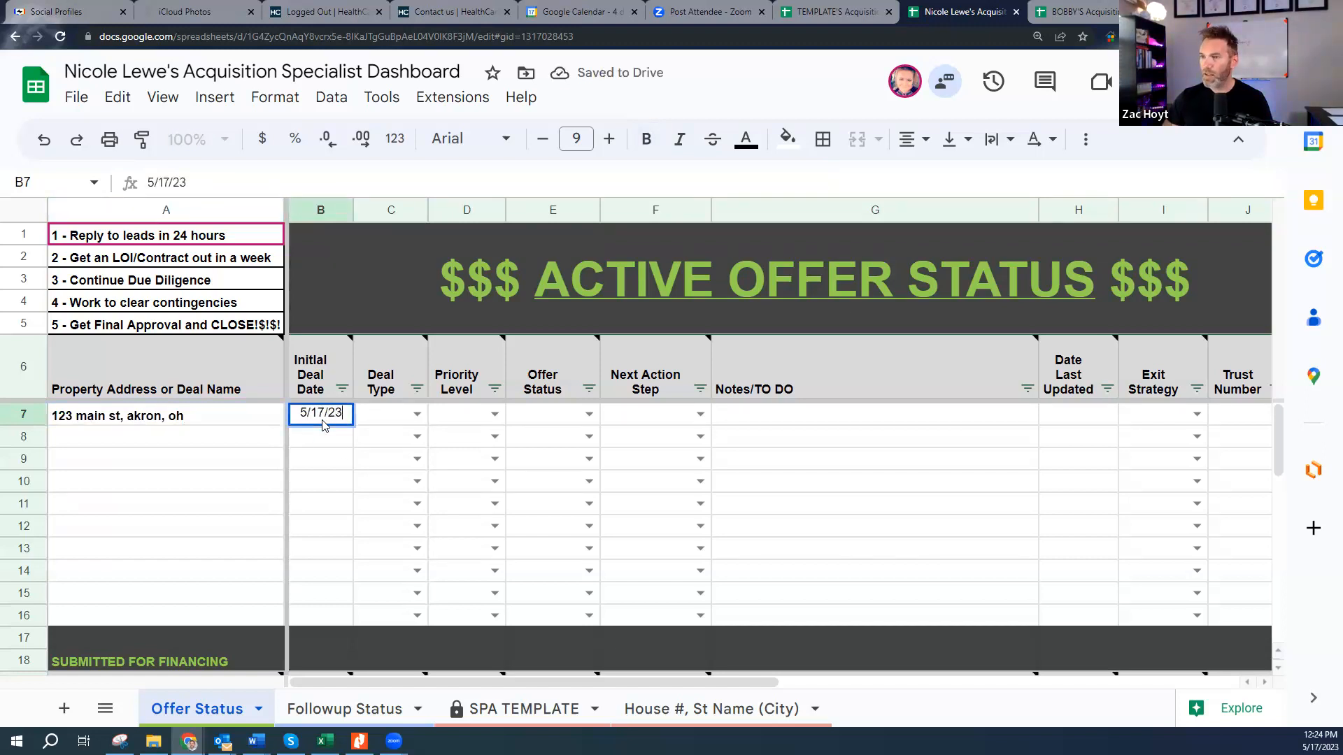
key("Tab")
left_click(417, 415)
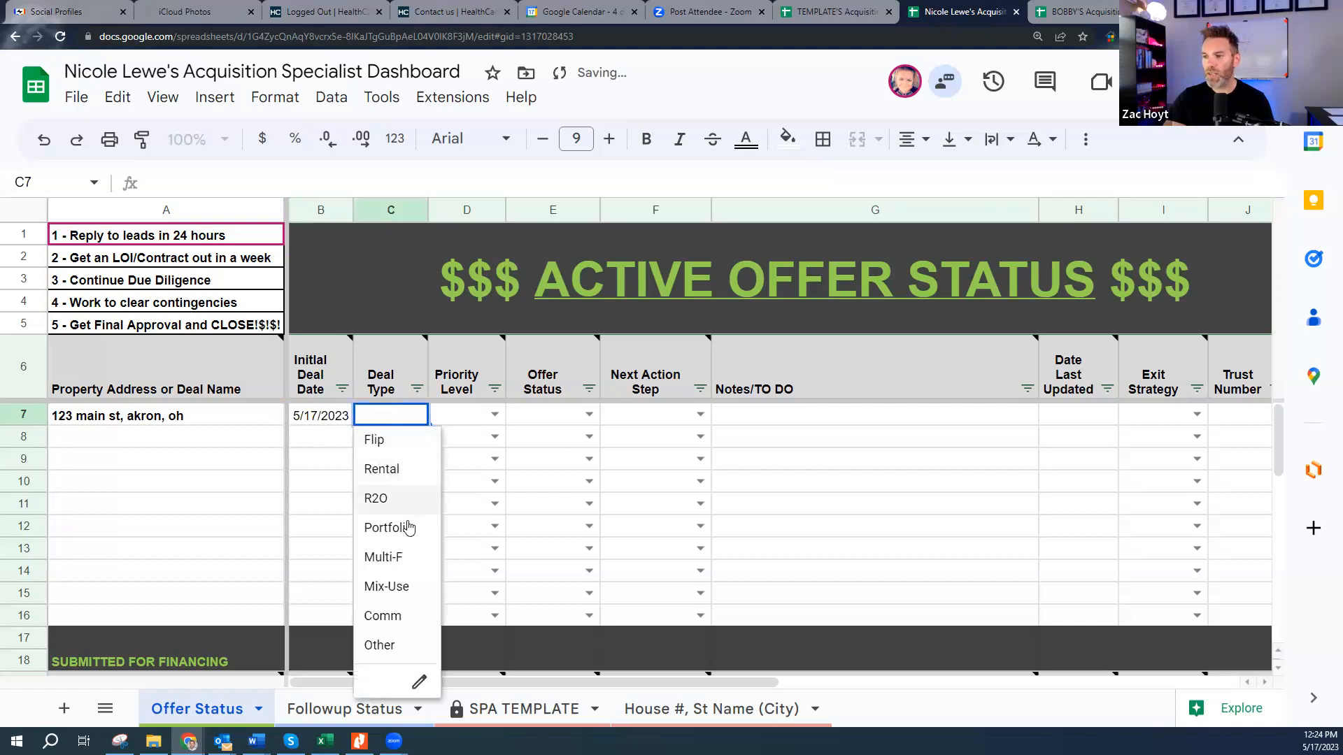
left_click(410, 480)
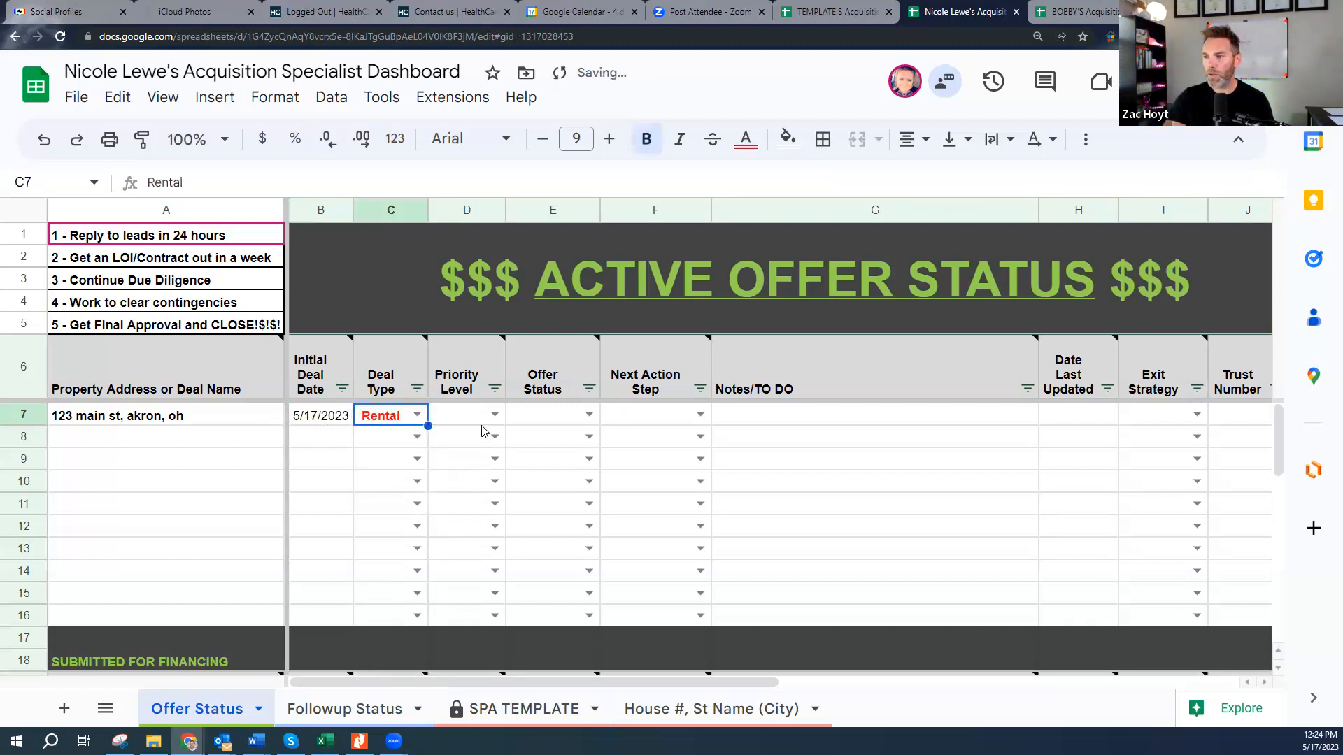
left_click(494, 415)
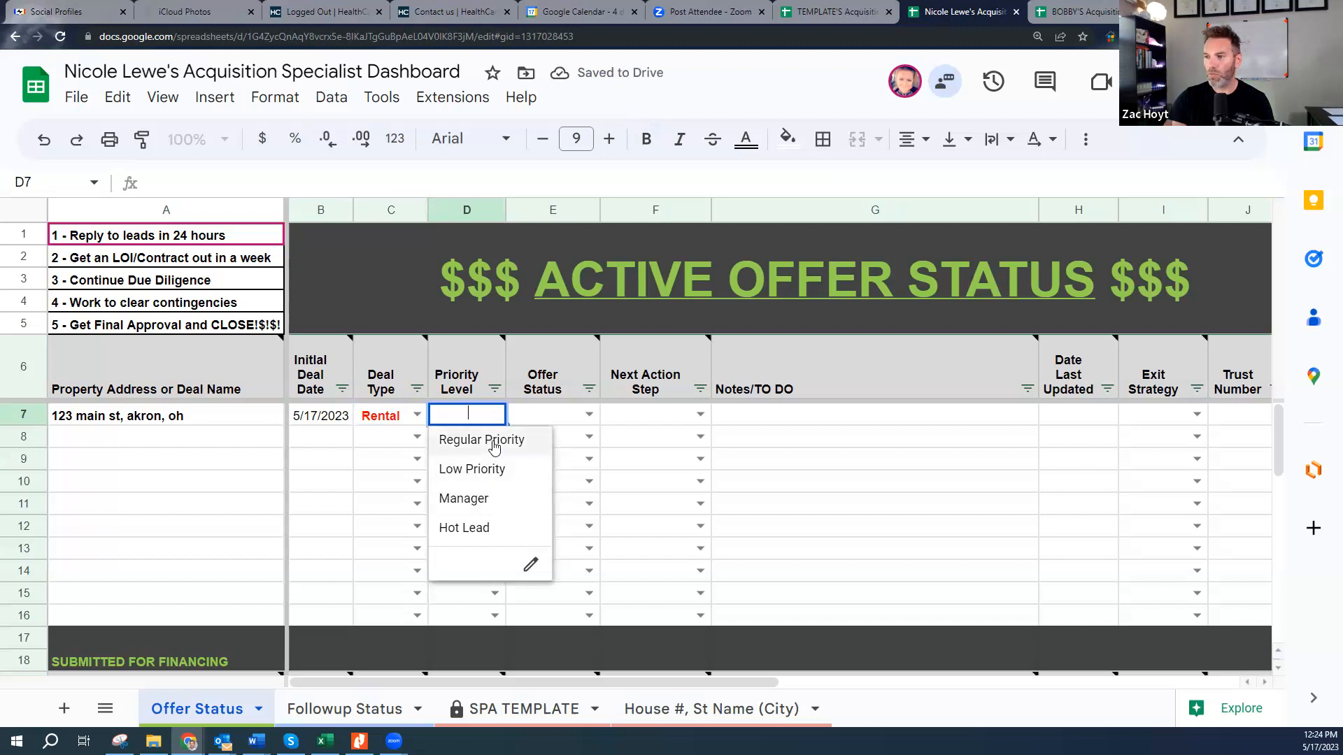
left_click(487, 529)
left_click(495, 428)
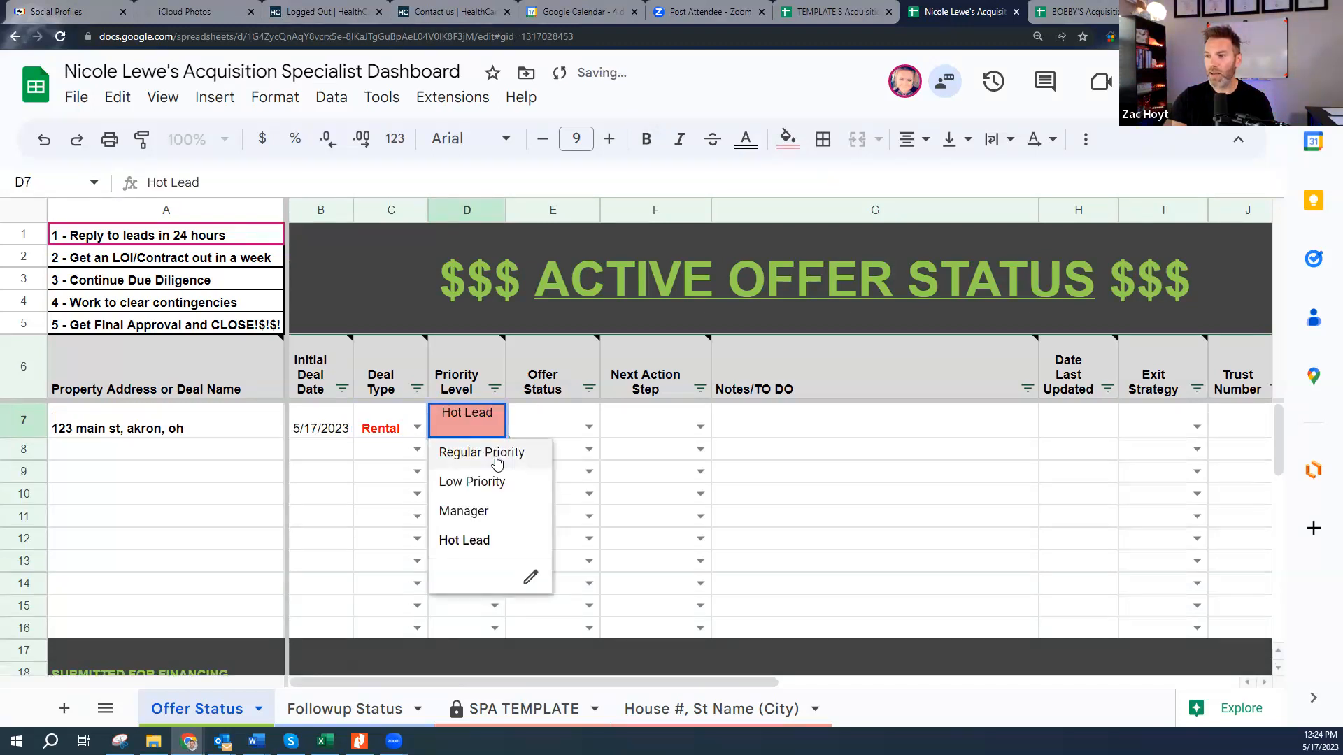
left_click(497, 456)
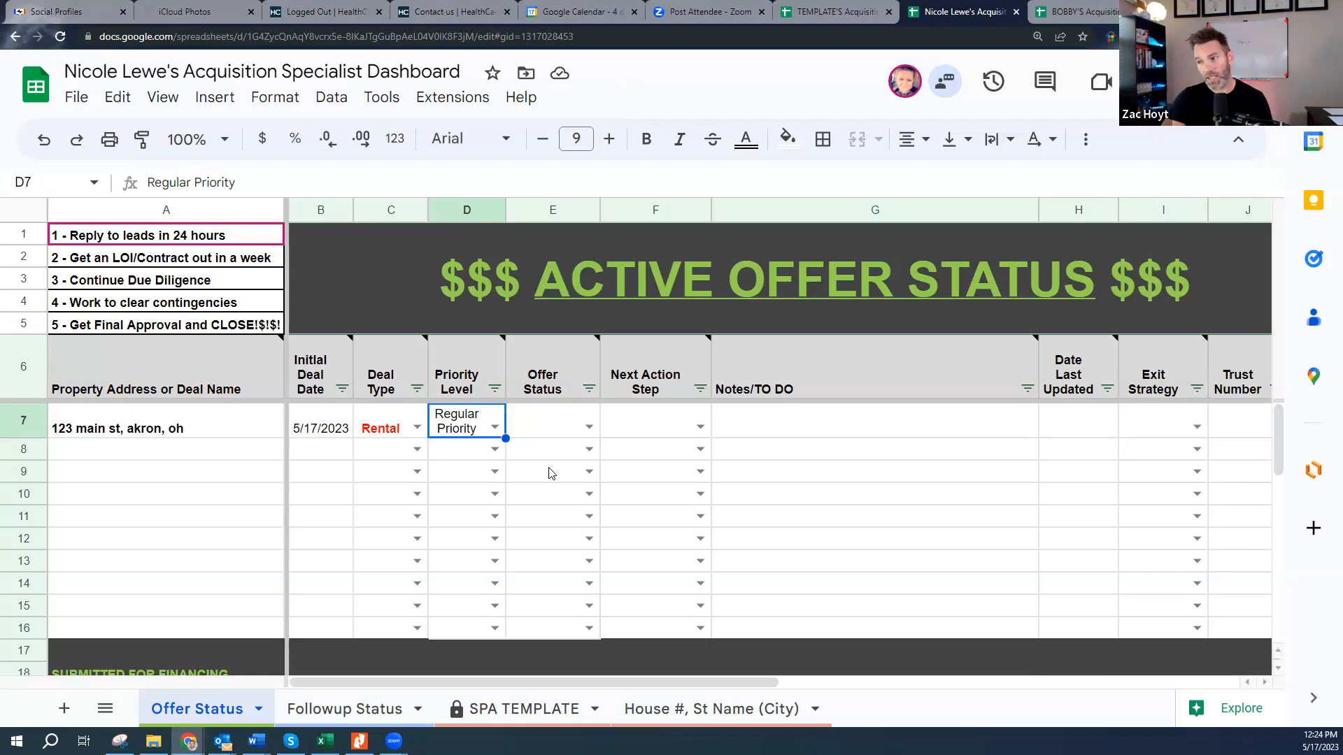
- Open the new deal's offer status dropdown in E7 and scroll through its choices
left_click(586, 429)
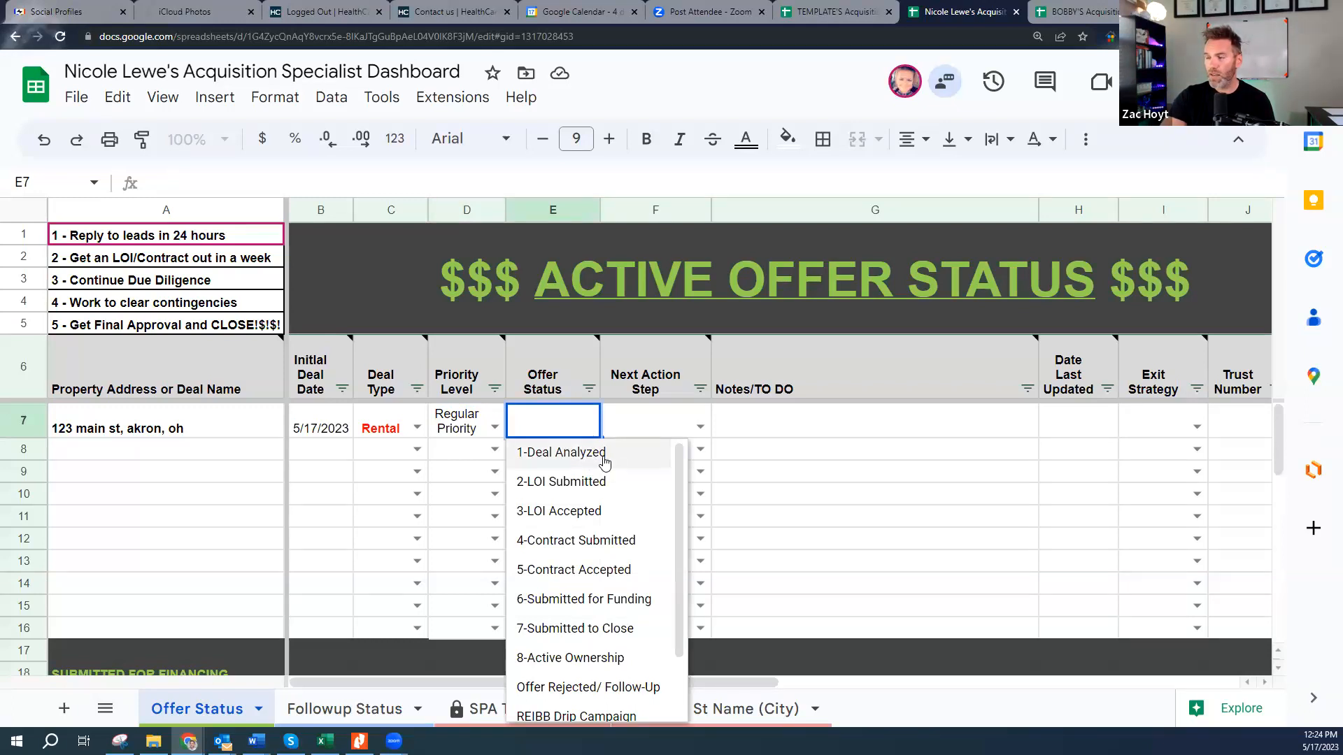
scroll(654, 588, "down", 1)
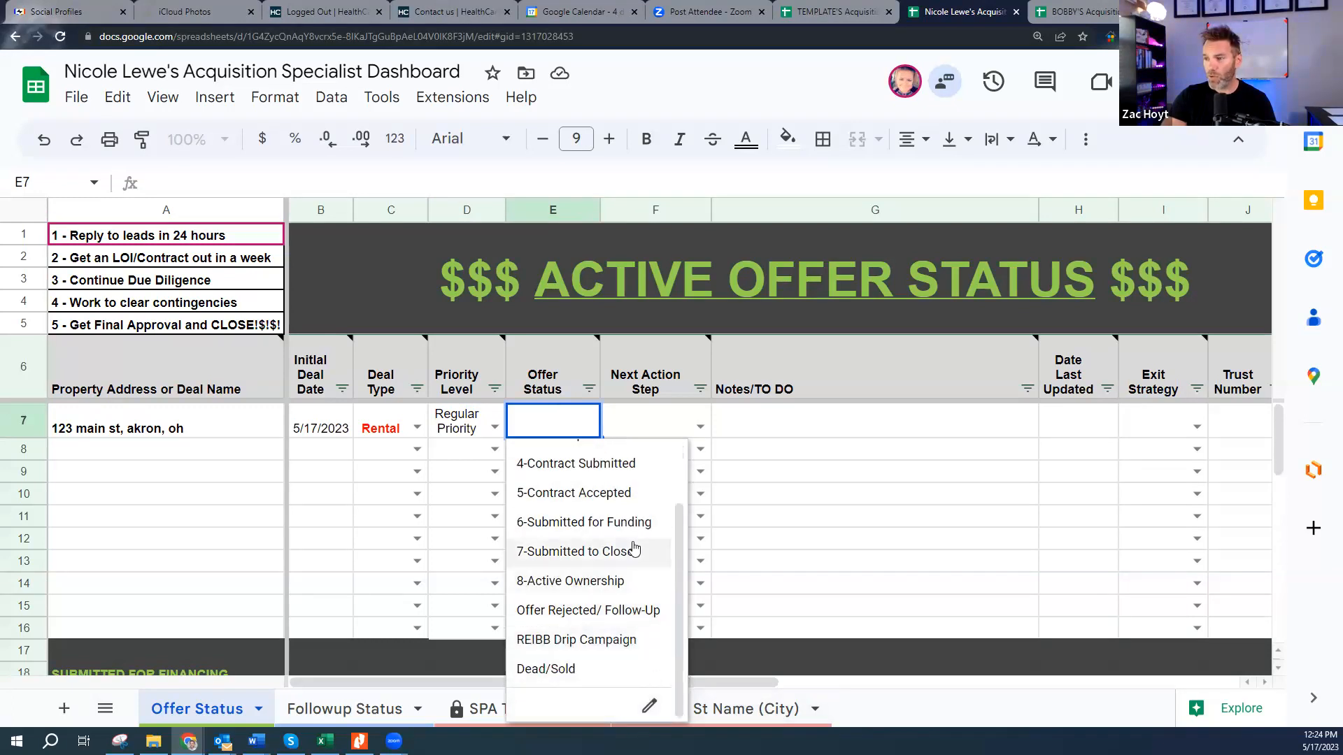
scroll(629, 559, "up", 1)
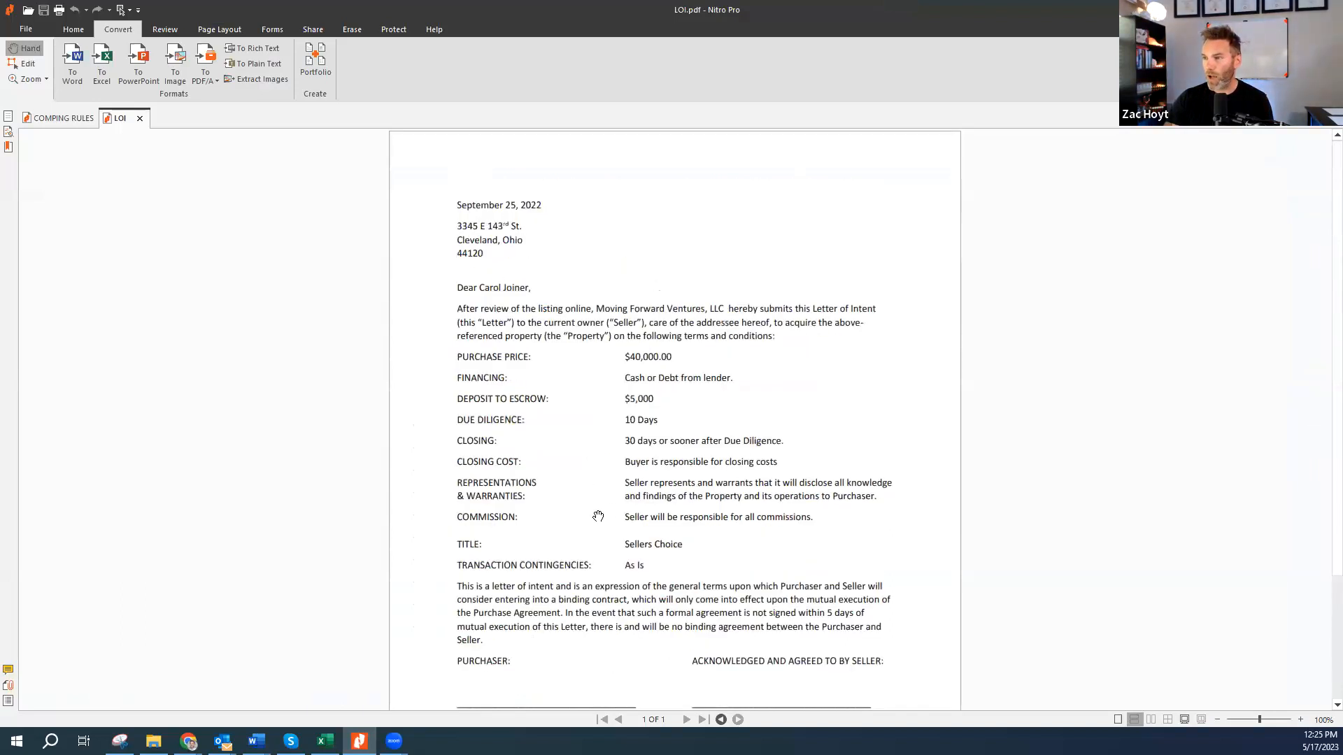
- Read through LOI.pdf's $40,000 price, $5,000 escrow and 10-day due diligence, then return to Sheets
scroll(738, 489, "down", 3)
scroll(735, 349, "up", 3)
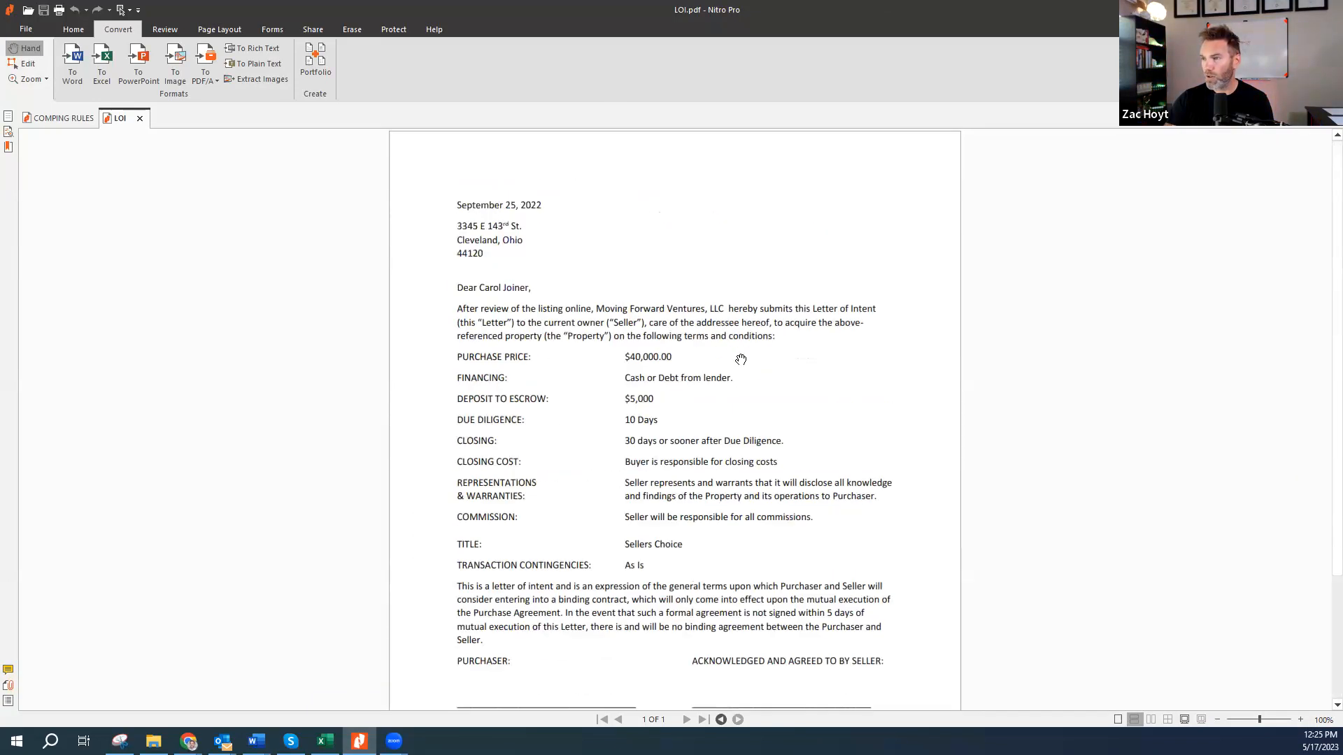
scroll(504, 342, "down", 1)
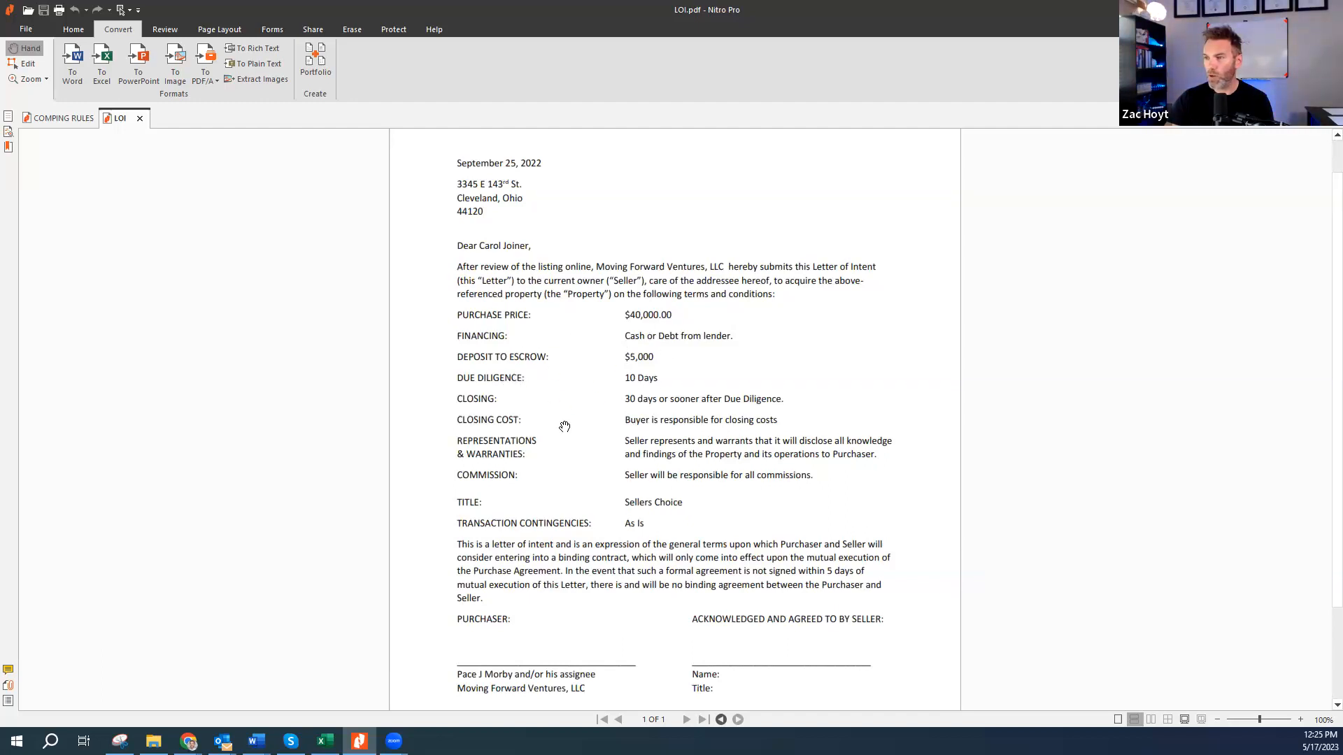
scroll(564, 424, "down", 1)
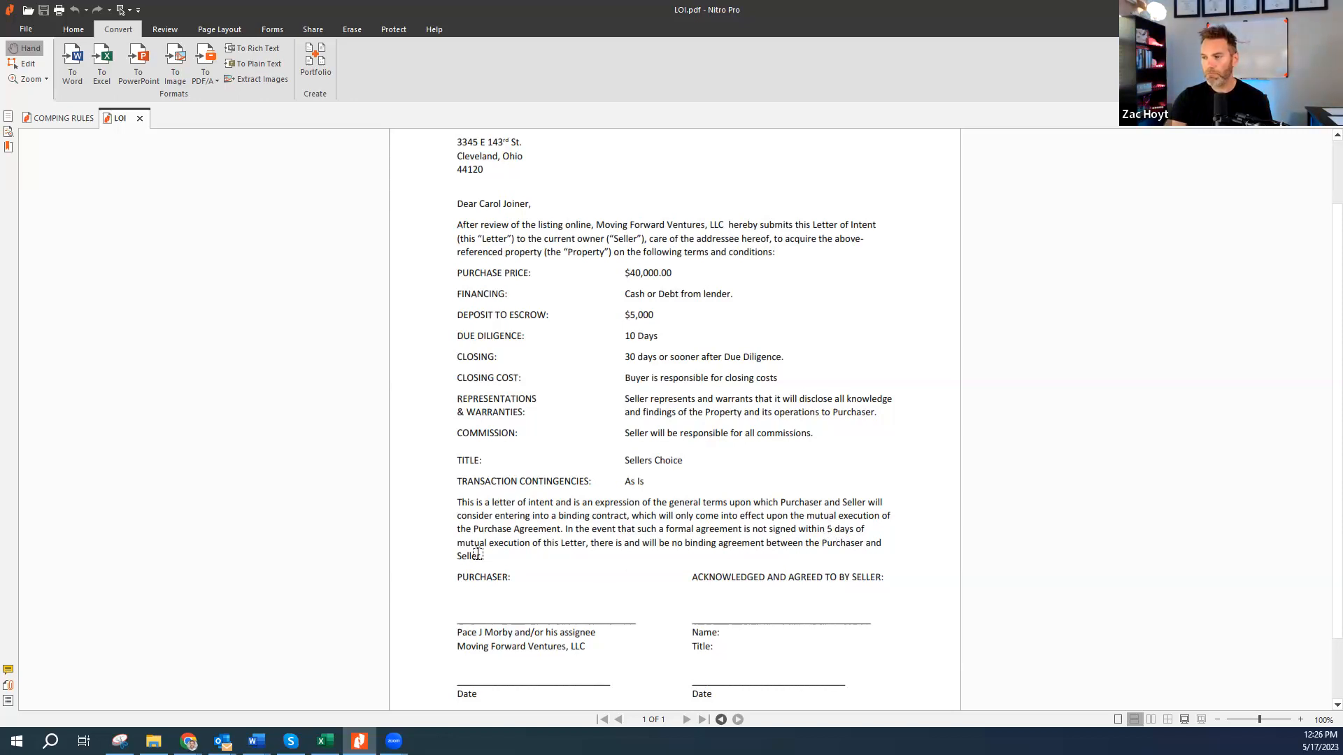
scroll(794, 588, "down", 3)
scroll(642, 352, "up", 6)
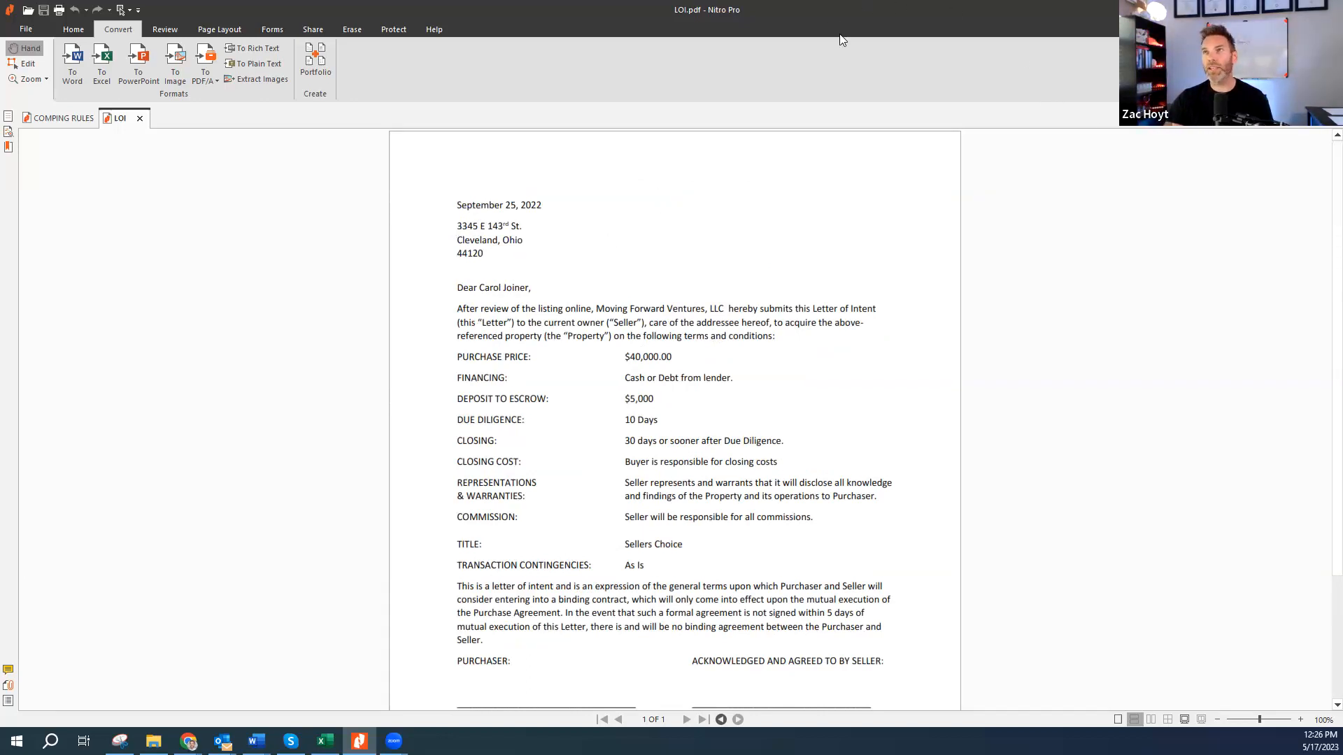
key("alt+Tab")
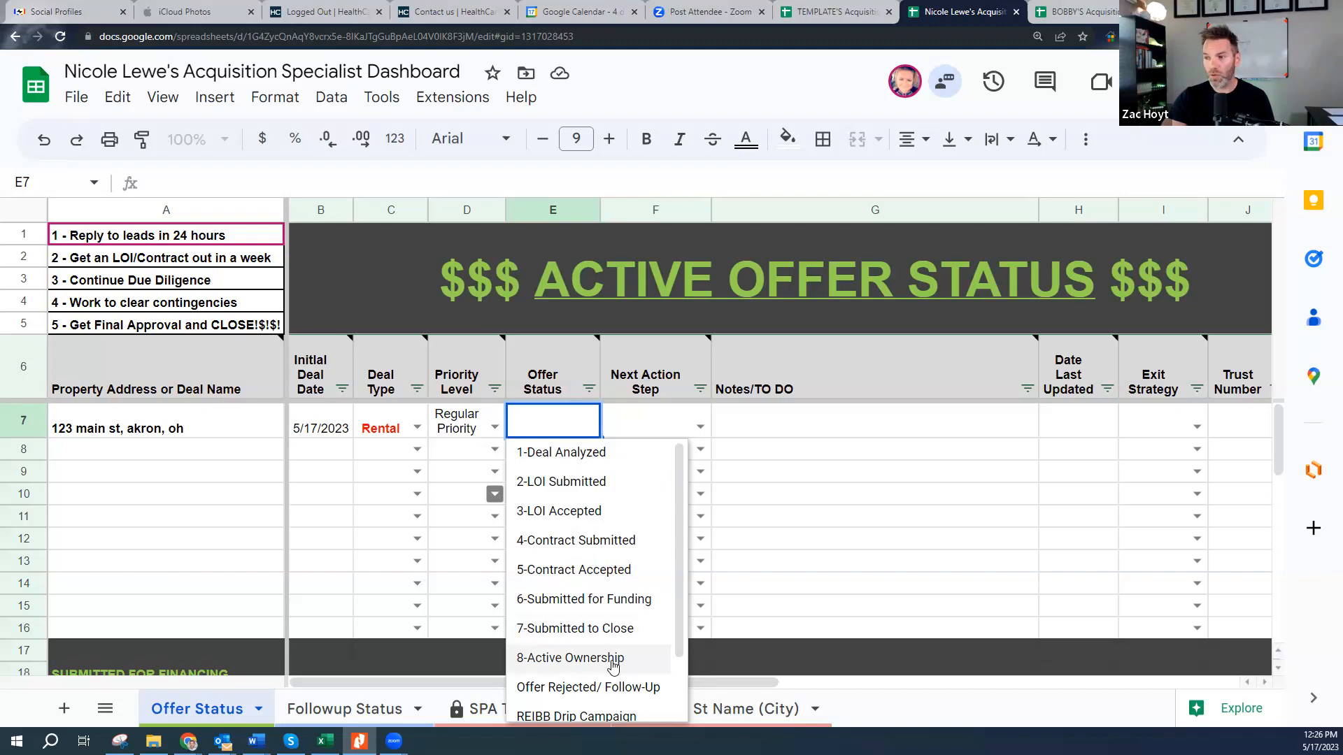
- Close the offer status list without a choice, select the Notes/TO DO cell, and open BOBBY'S dashboard
scroll(619, 672, "down", 2)
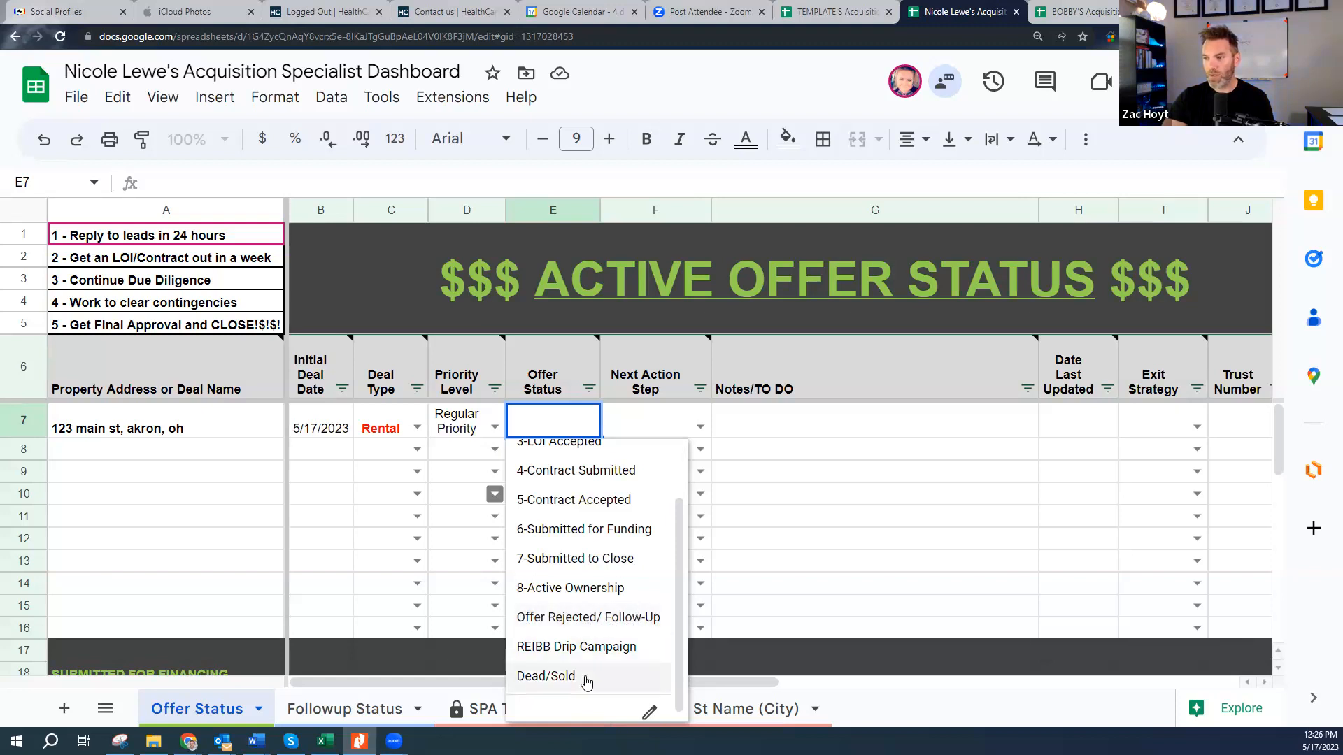
left_click(773, 498)
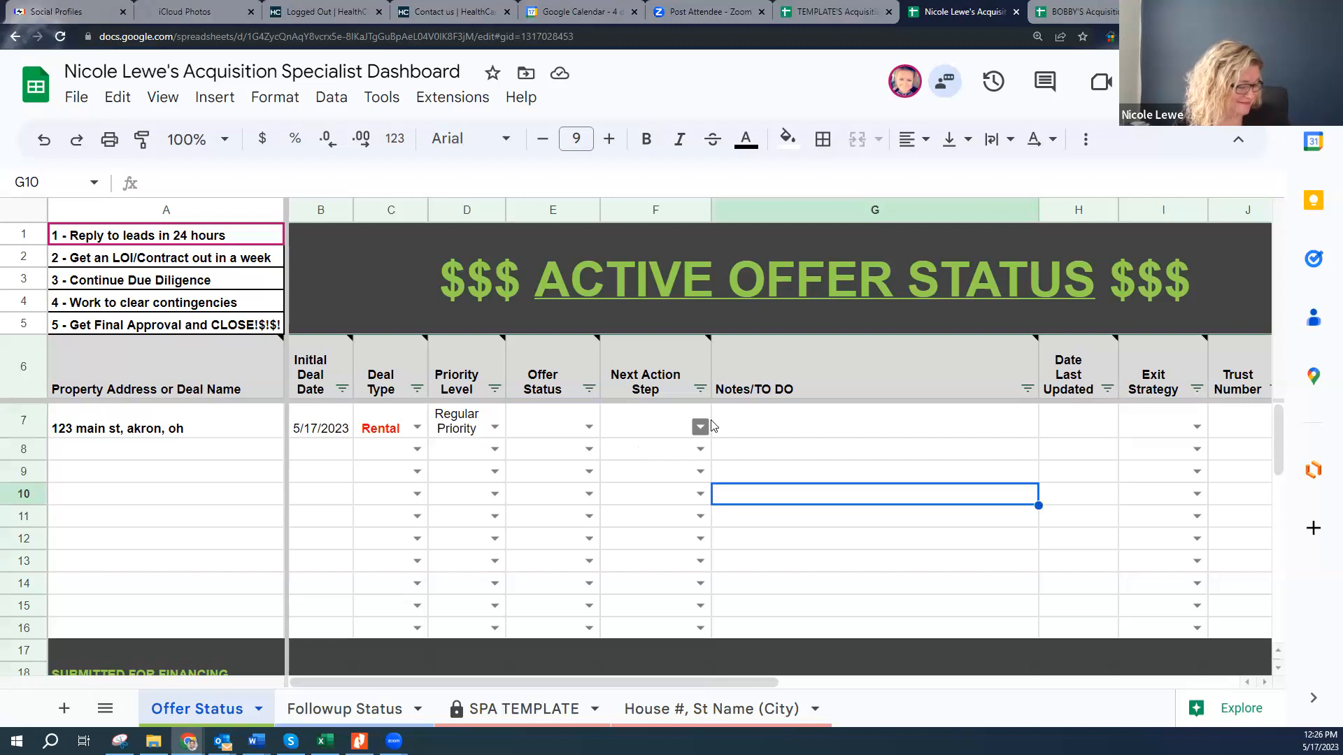
left_click(796, 427)
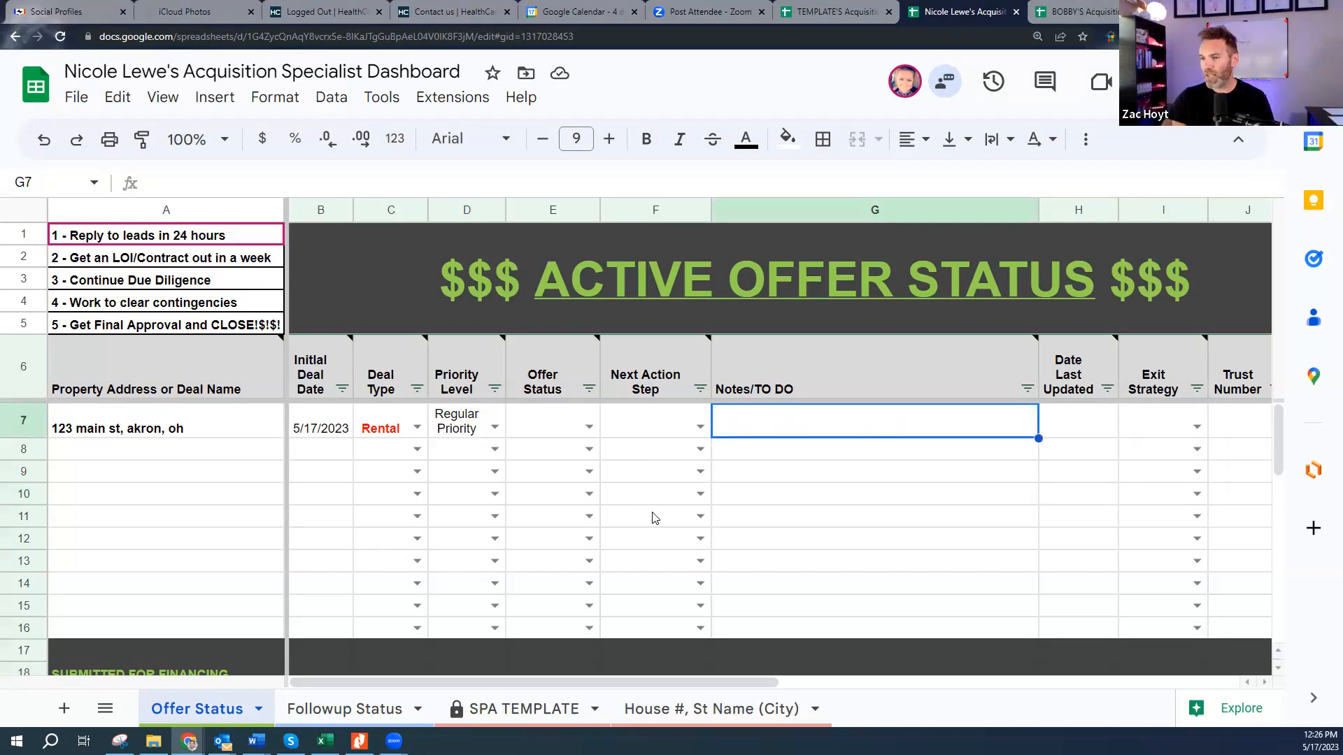
left_click(1074, 12)
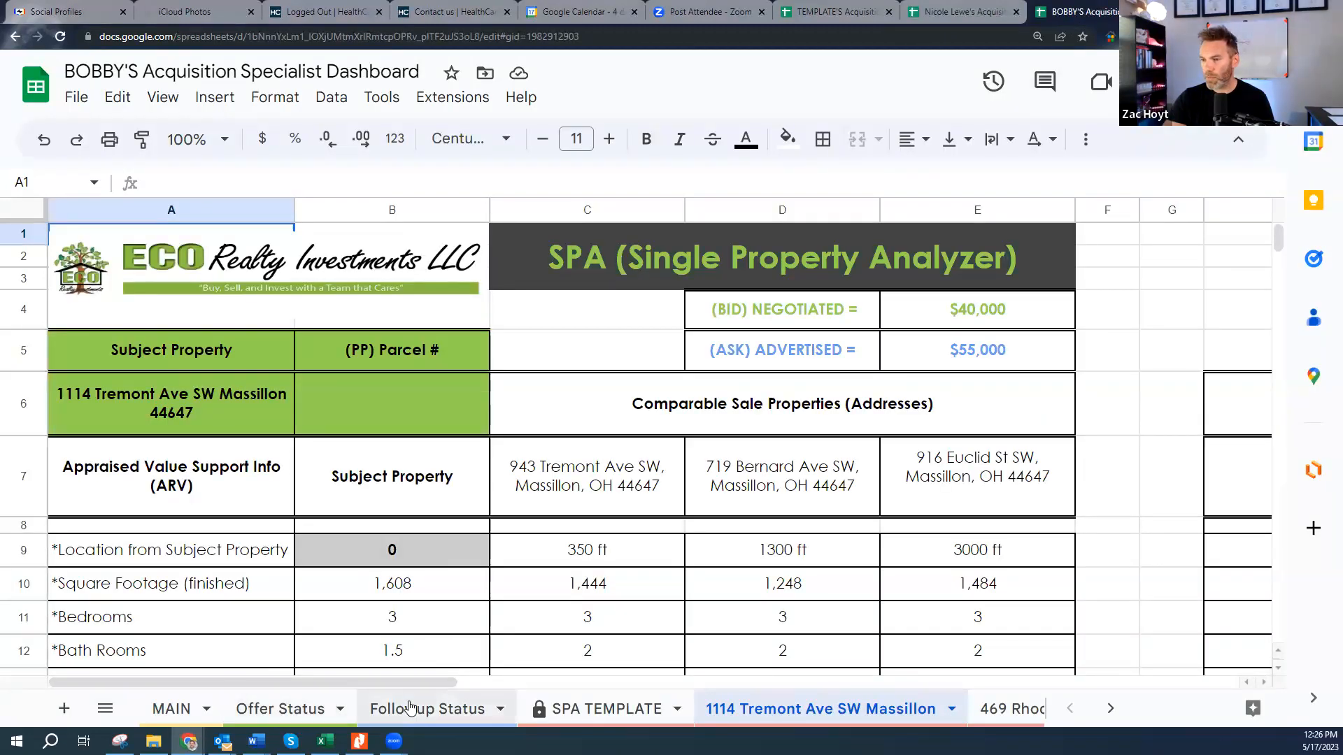
left_click(283, 710)
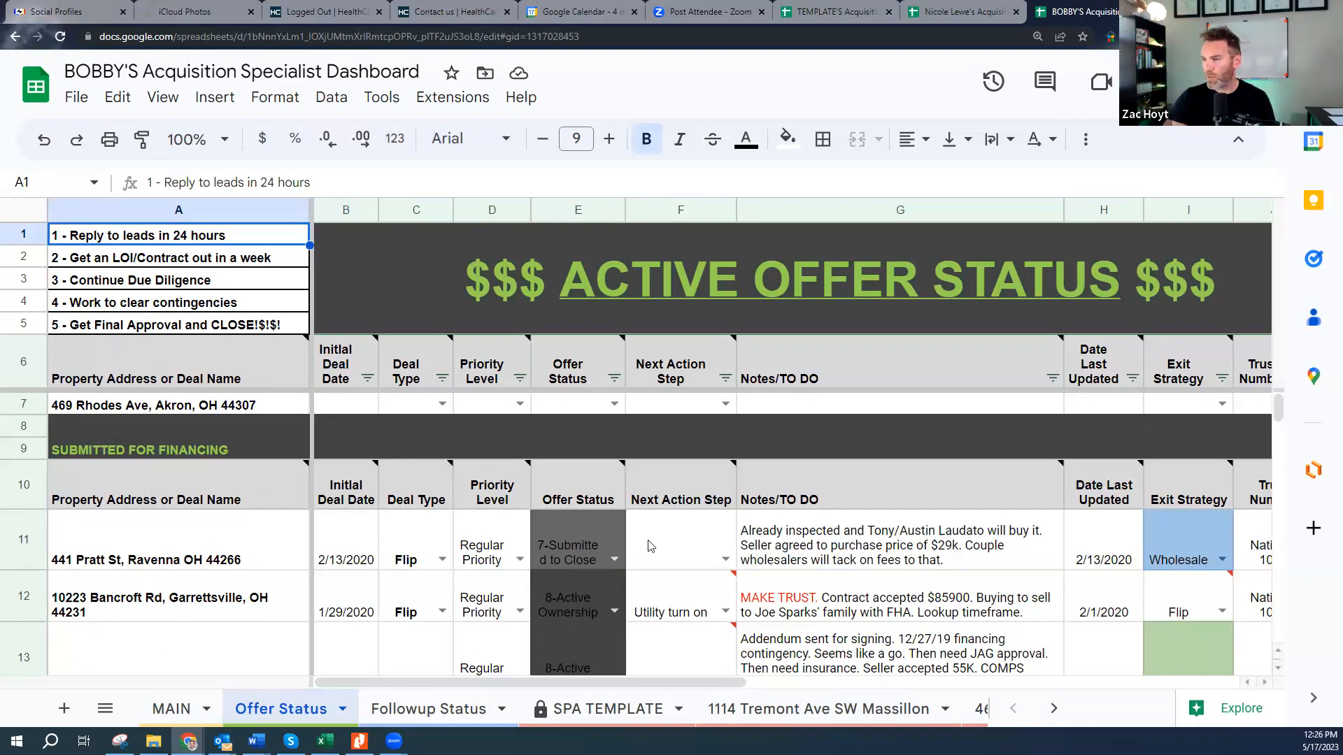
left_click(144, 551)
left_click(174, 600)
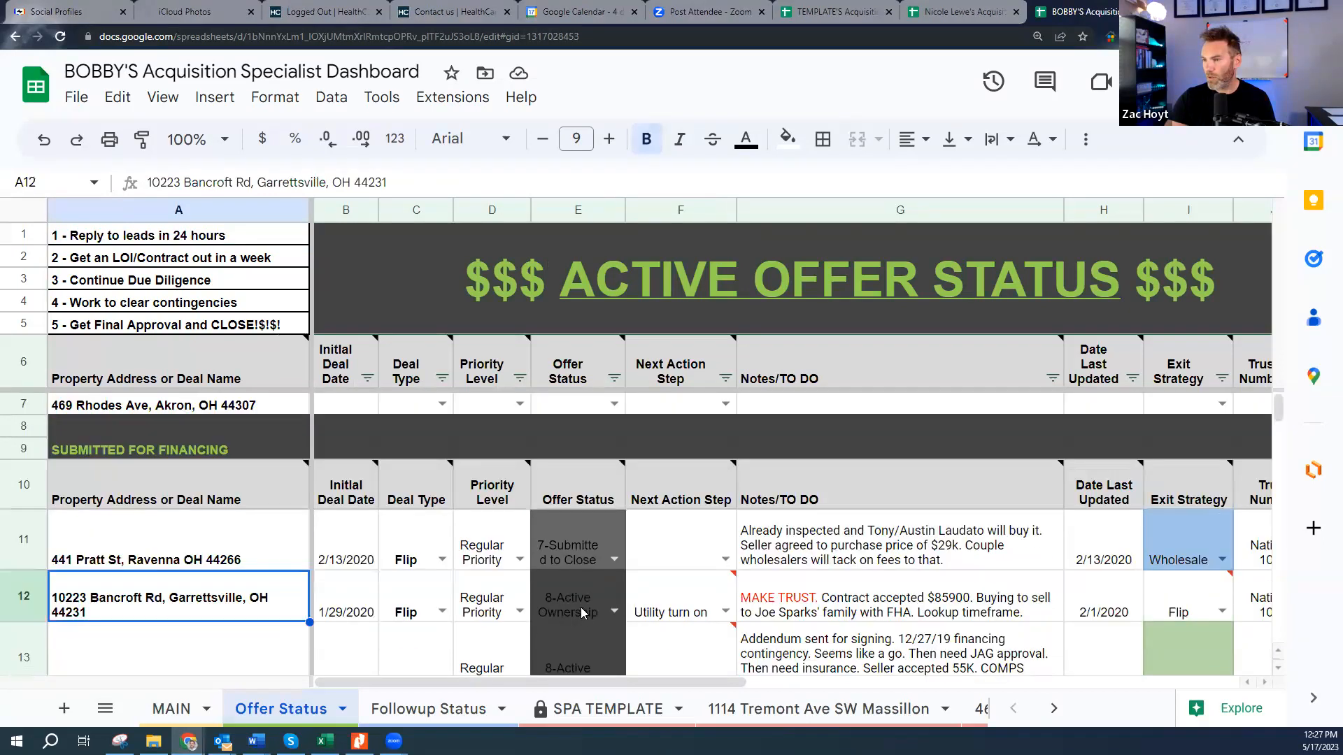
scroll(580, 607, "down", 10)
scroll(470, 574, "down", 10)
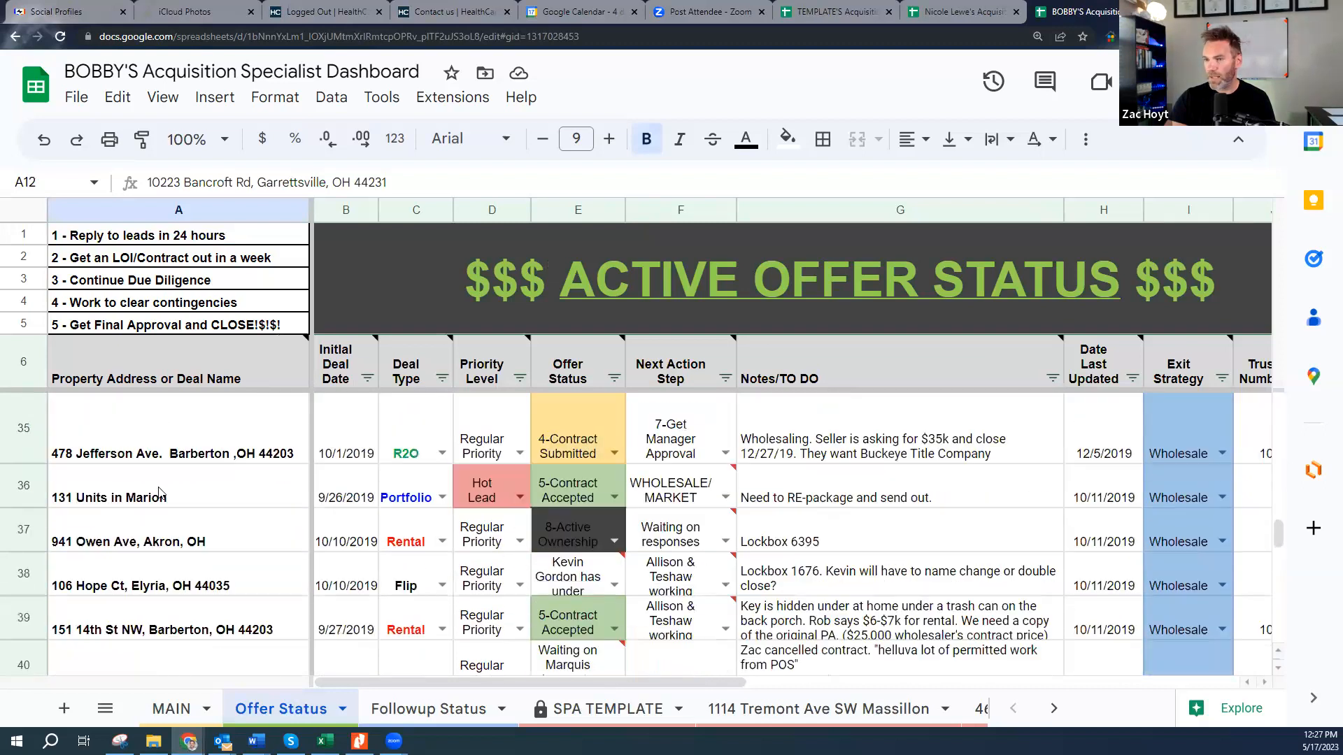
left_click(113, 501)
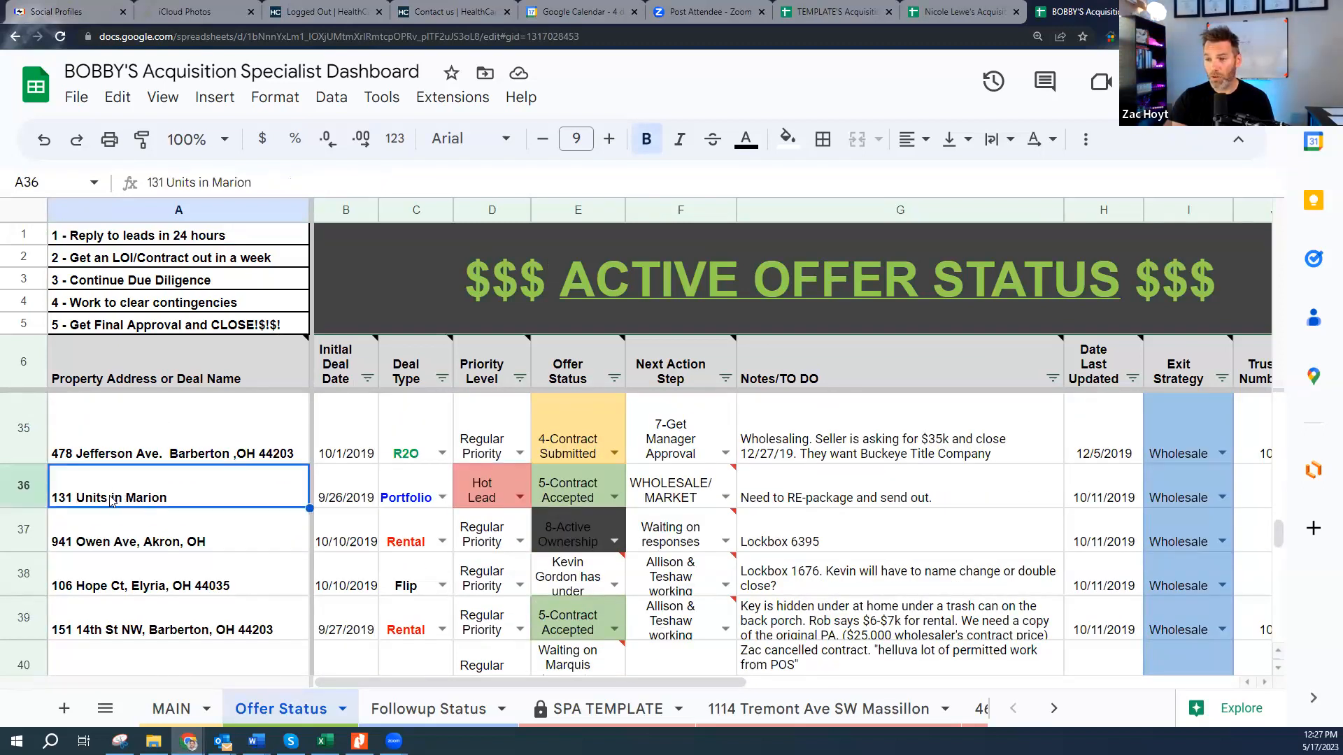
double_click(168, 502)
left_click(183, 525)
left_click(183, 491)
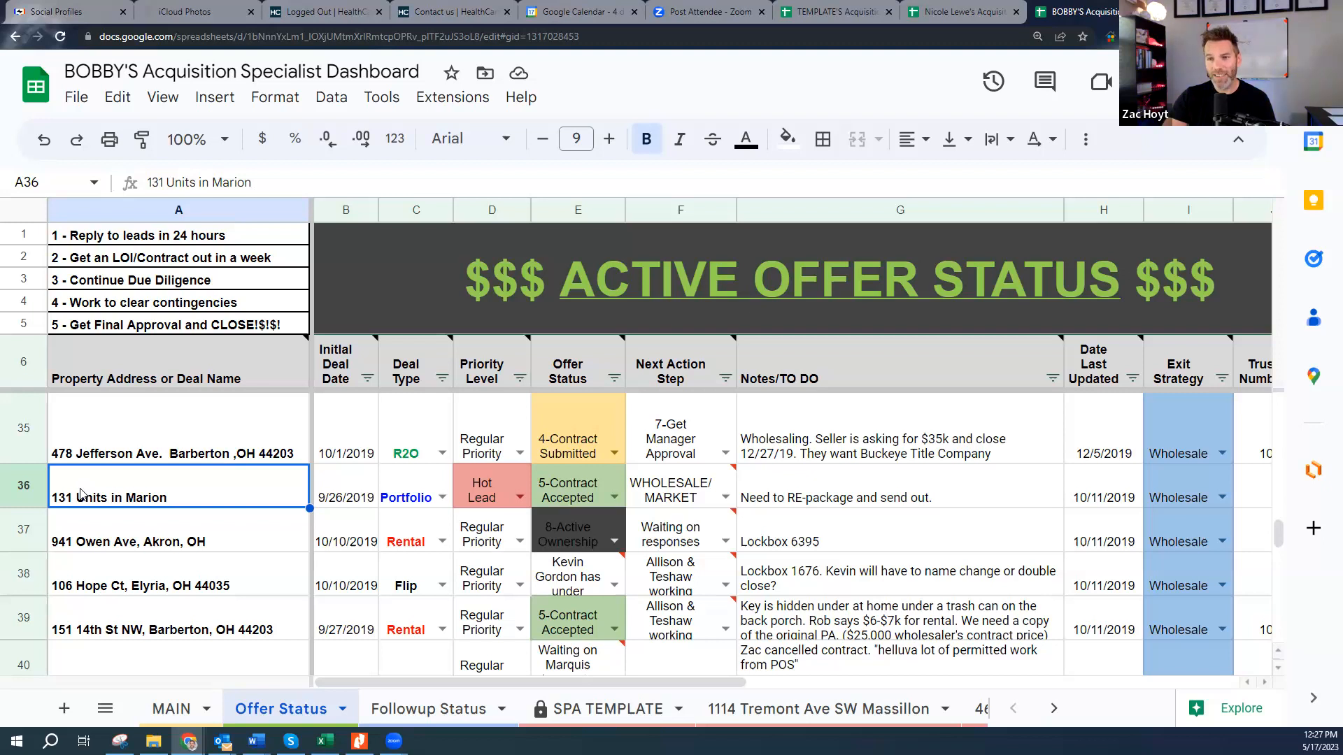
left_click(20, 494)
left_click(144, 498)
left_click(238, 523)
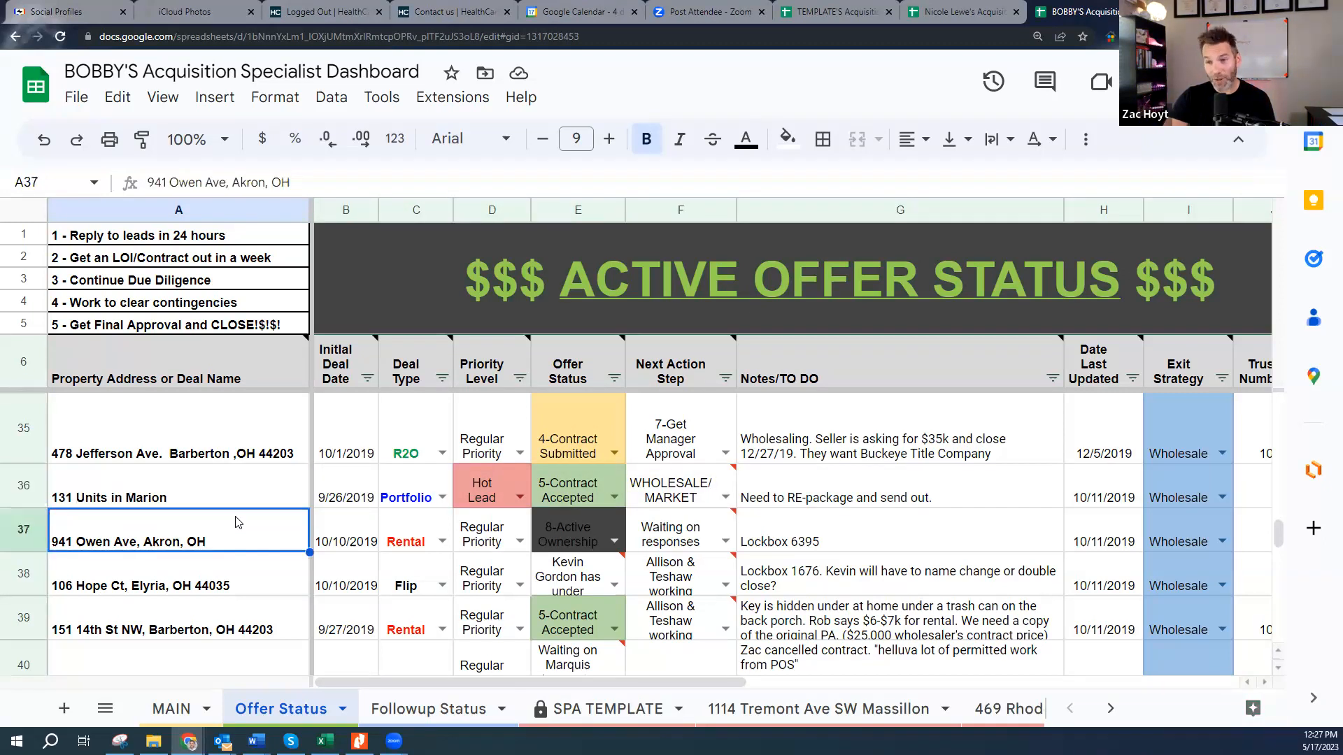
left_click(80, 493)
left_click(28, 485)
left_click(104, 489)
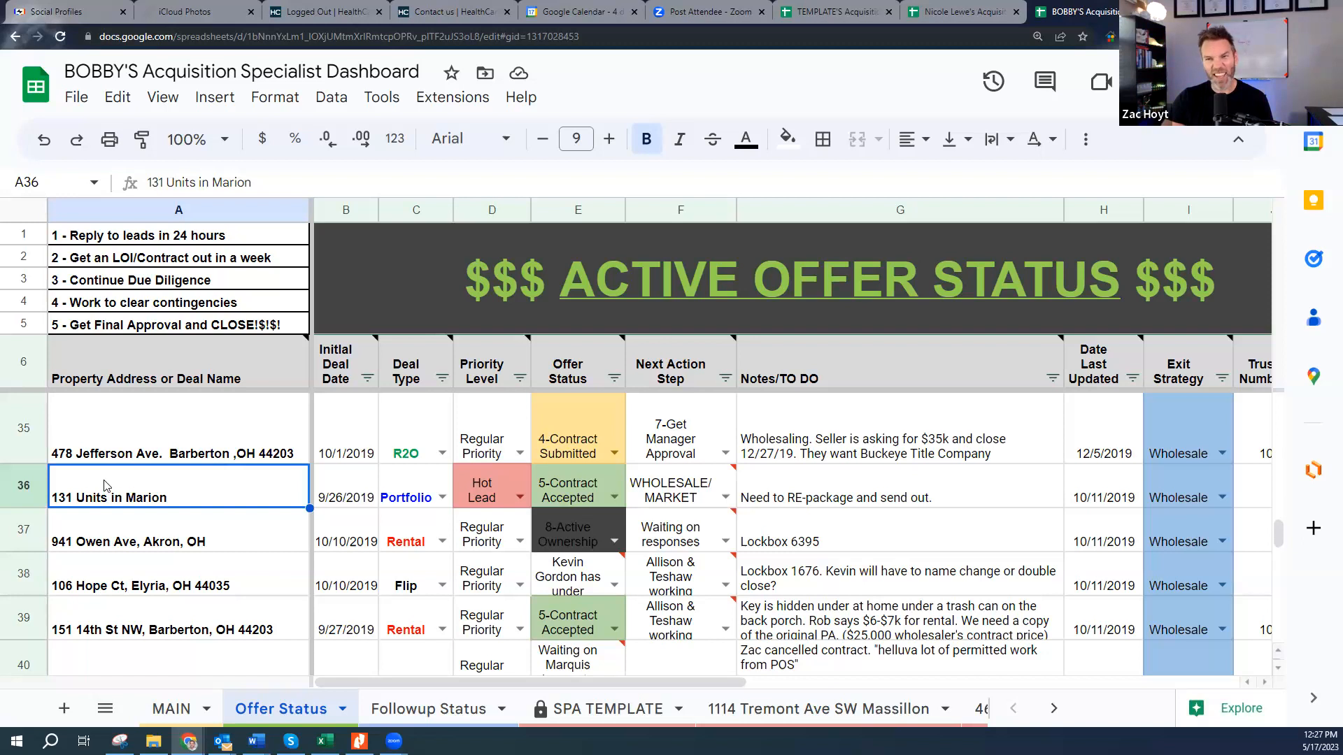
left_click(175, 535)
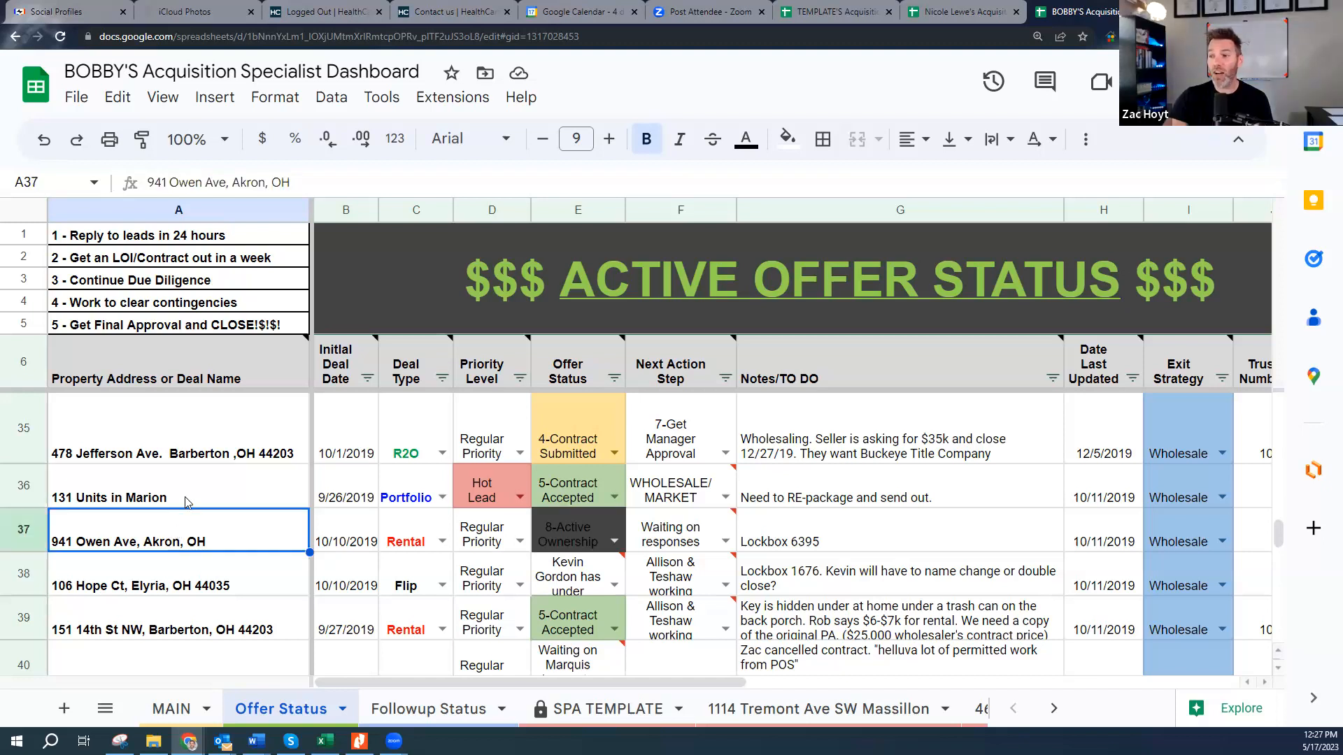
left_click(188, 498)
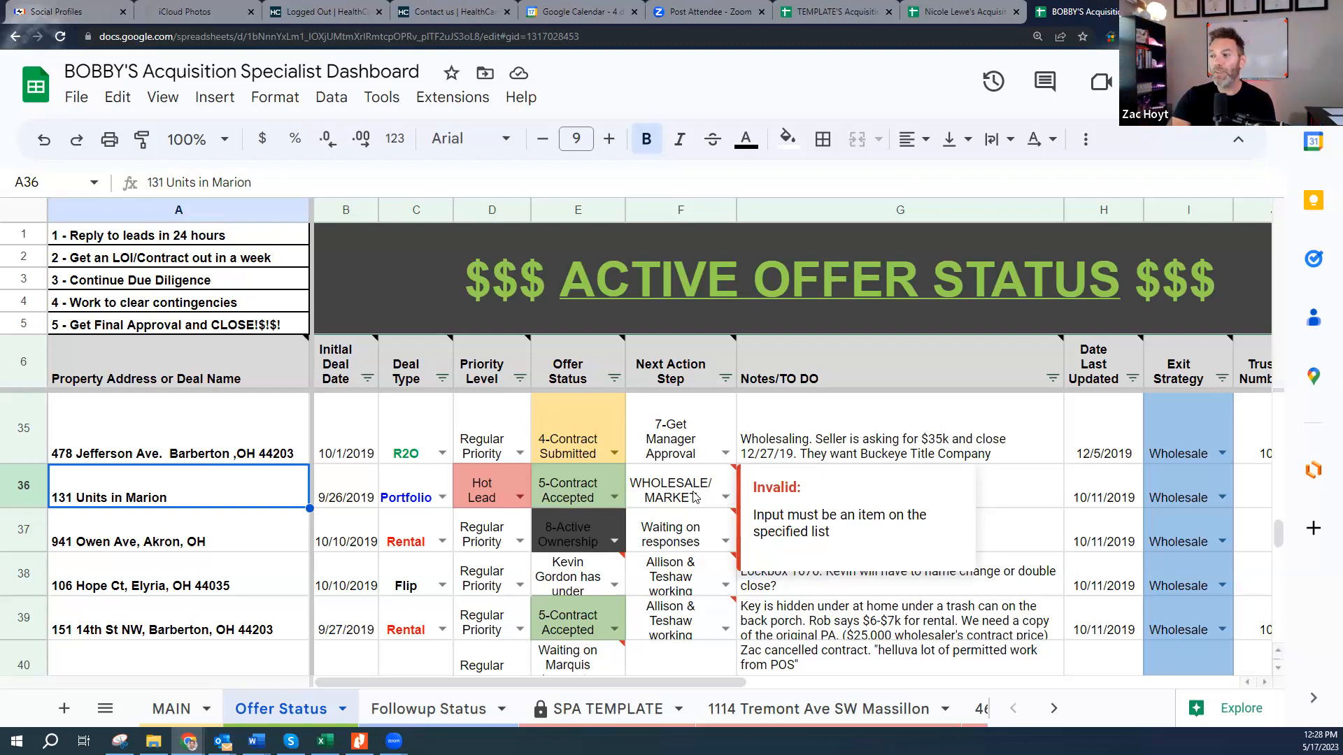
left_click(815, 441)
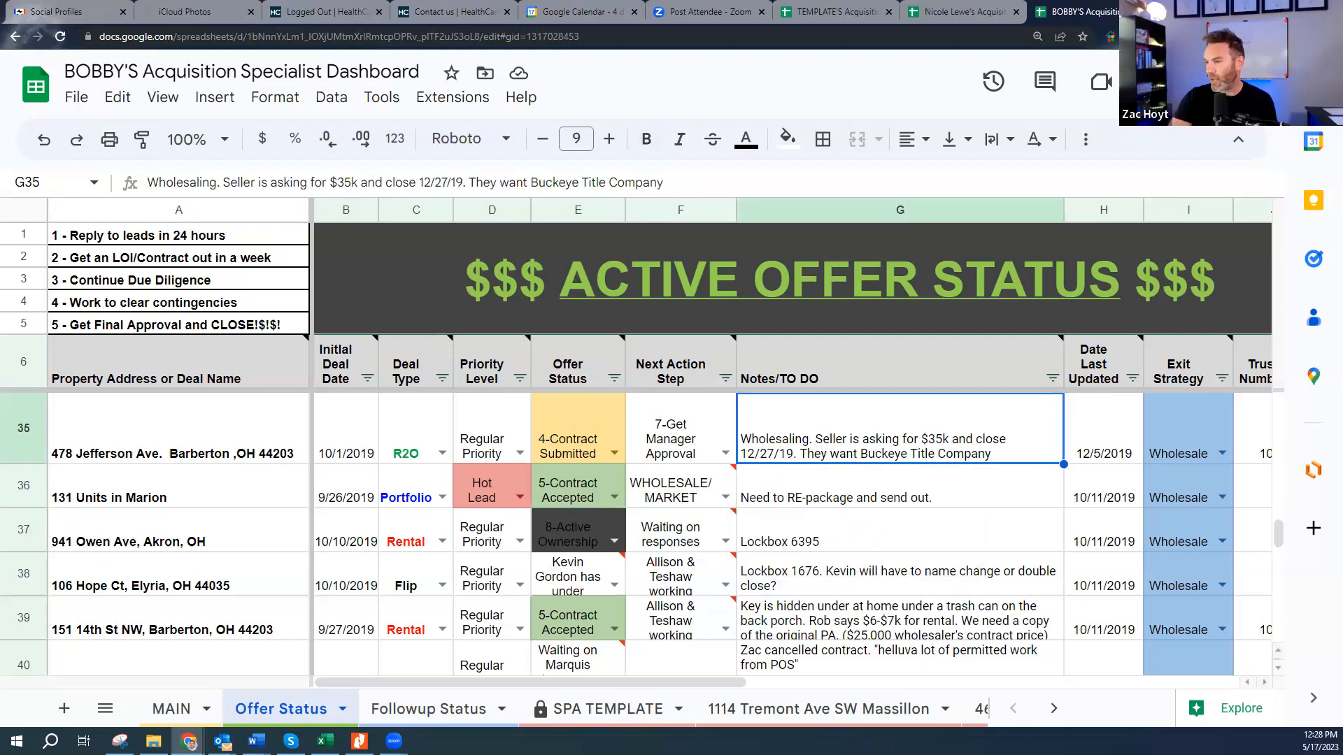
left_click_drag(714, 682, 1053, 621)
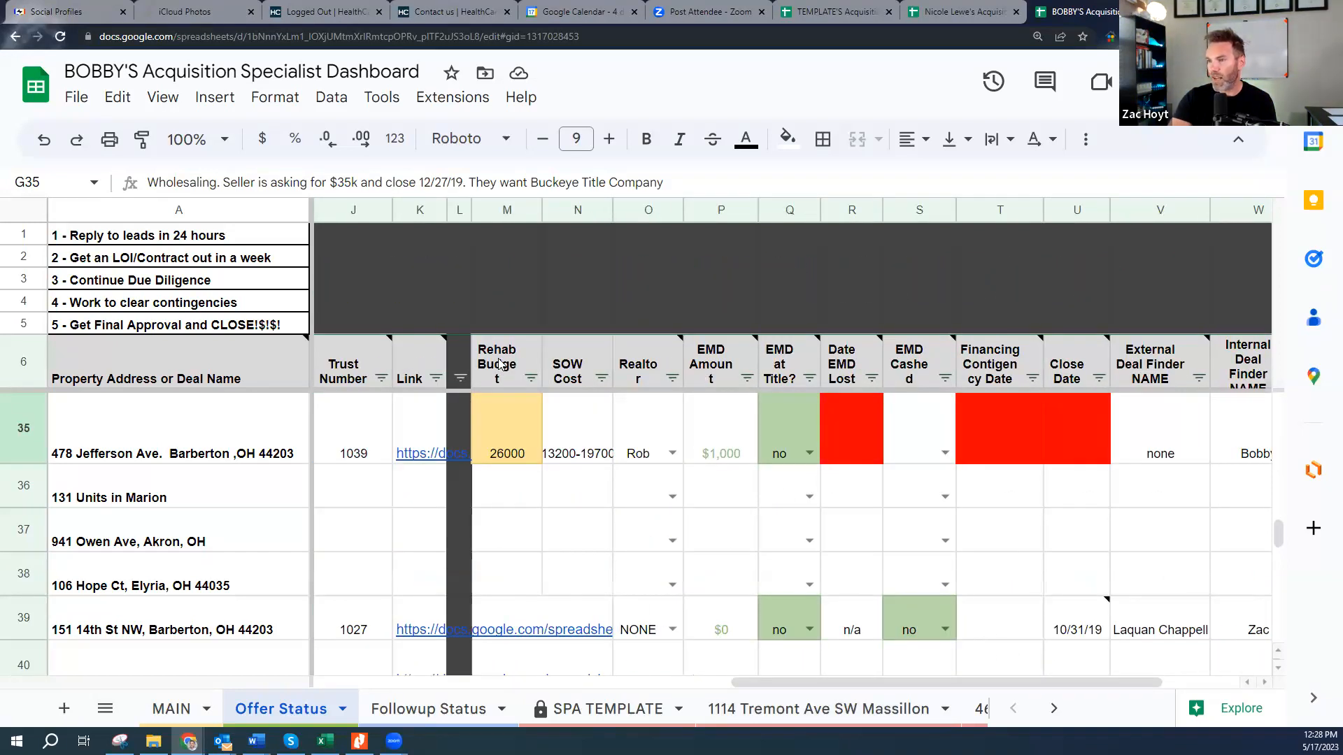
left_click(459, 497)
left_click(464, 537)
scroll(517, 562, "up", 10)
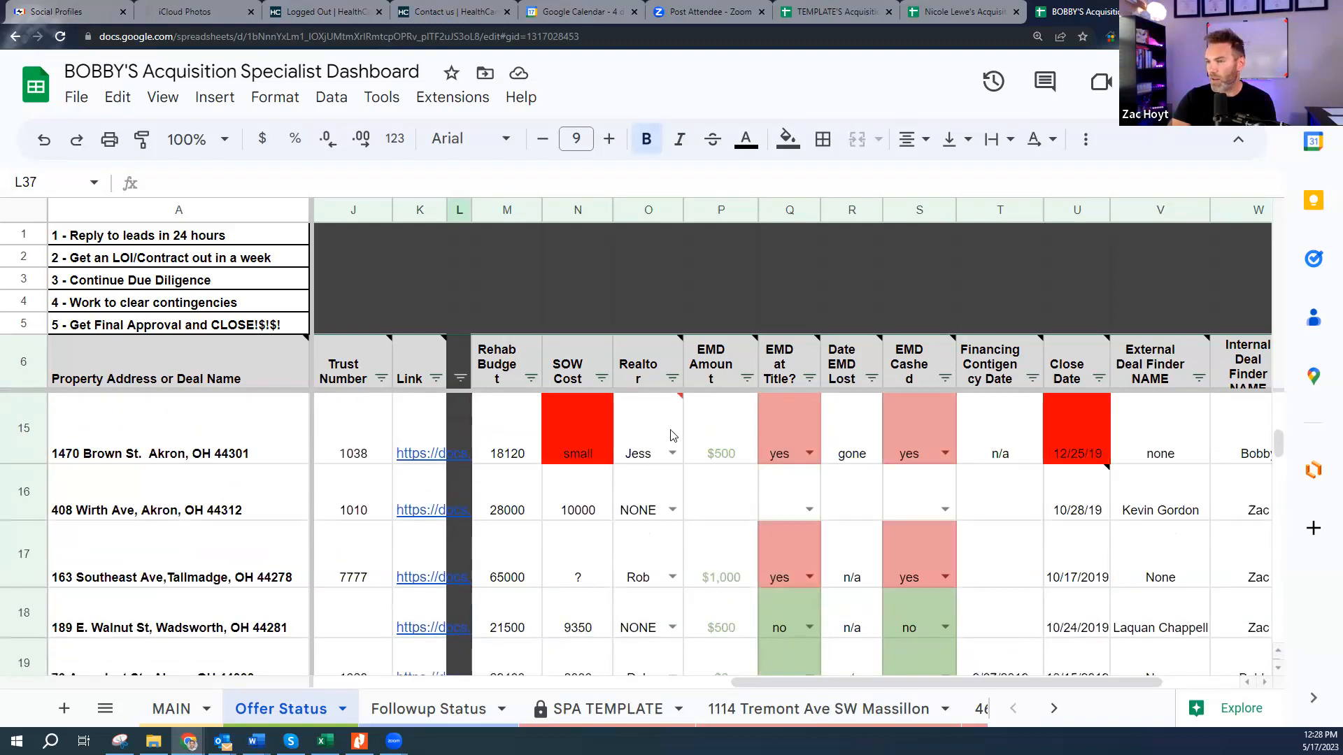
left_click(702, 349)
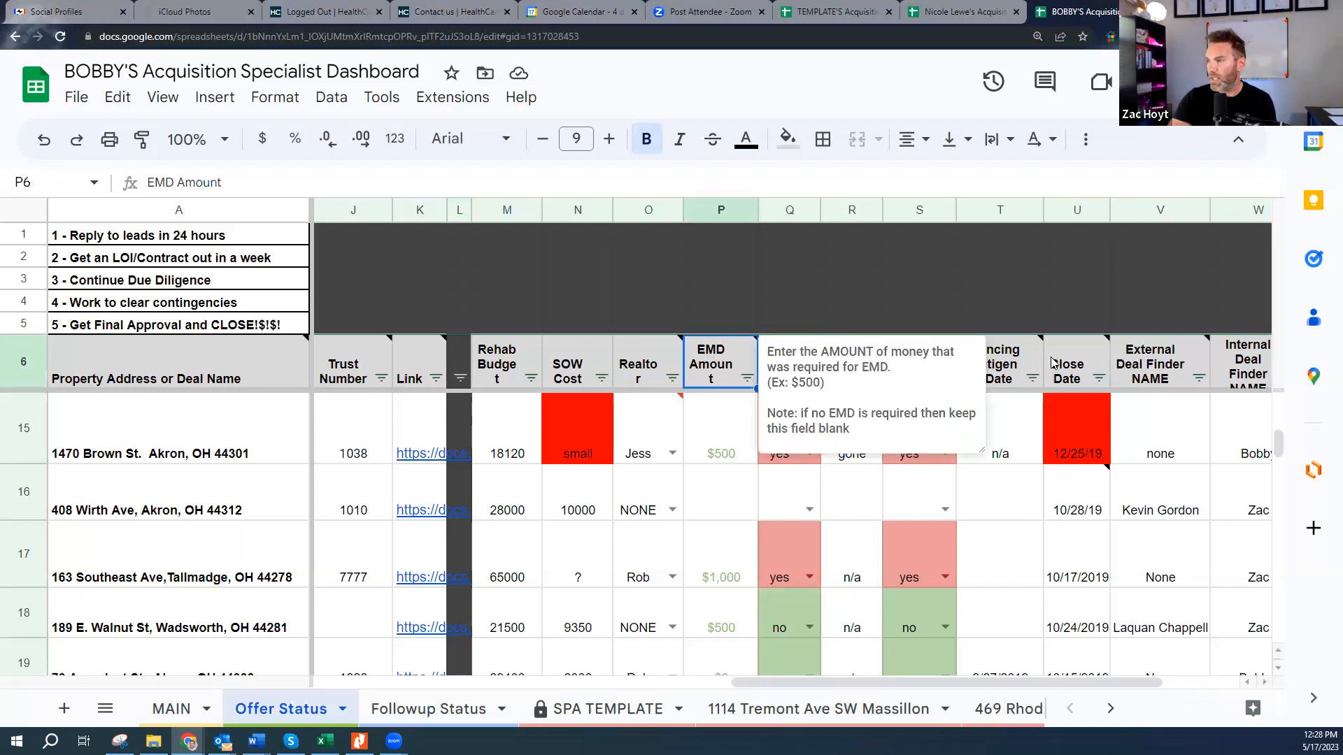
left_click(1075, 380)
left_click(1150, 376)
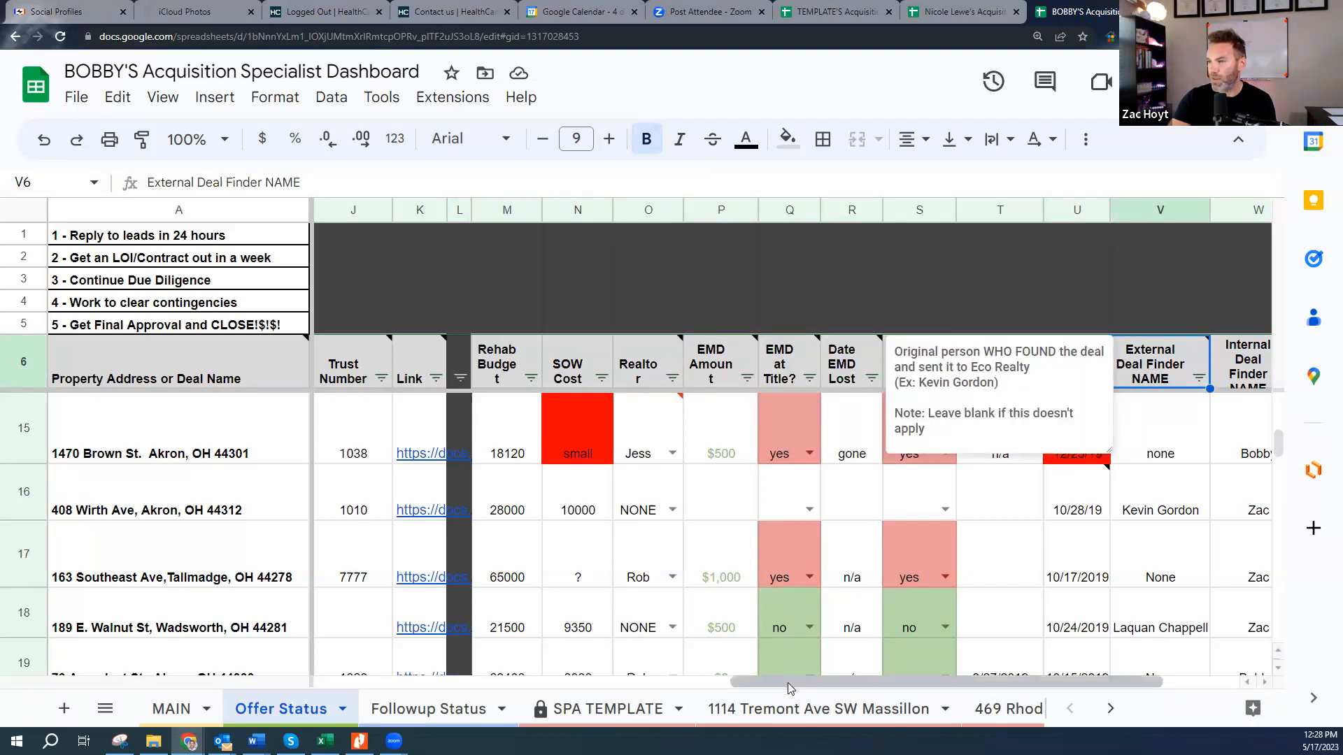
left_click_drag(790, 682, 238, 720)
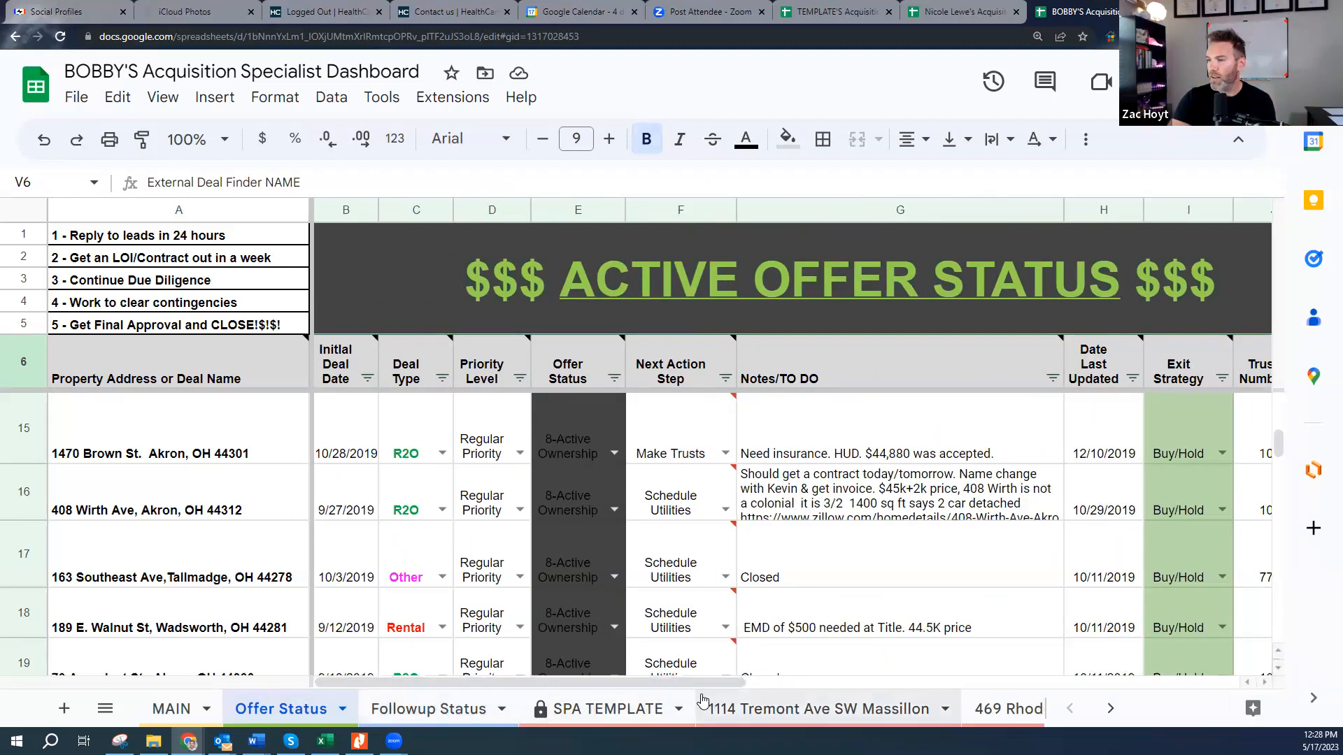
left_click(941, 15)
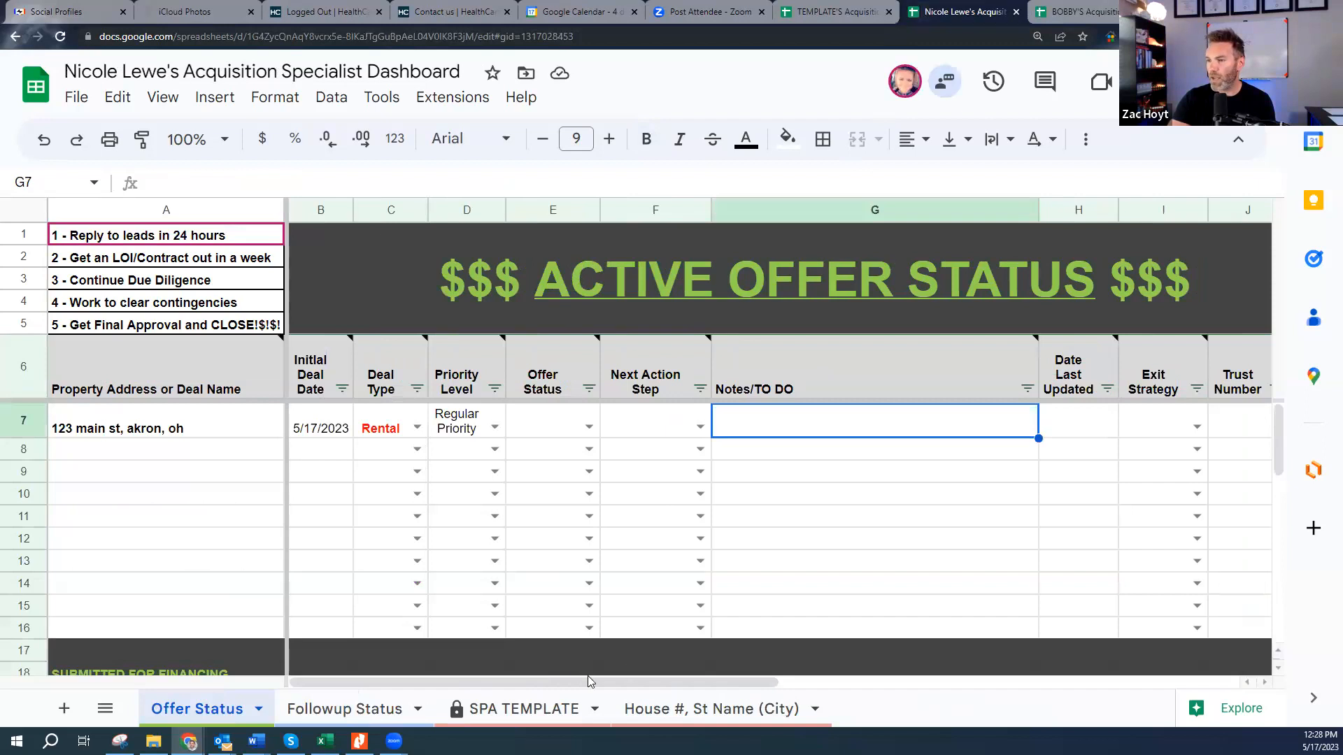
- Check the 123 main st, akron, oh address in the new deal row and the empty row below
left_click(186, 439)
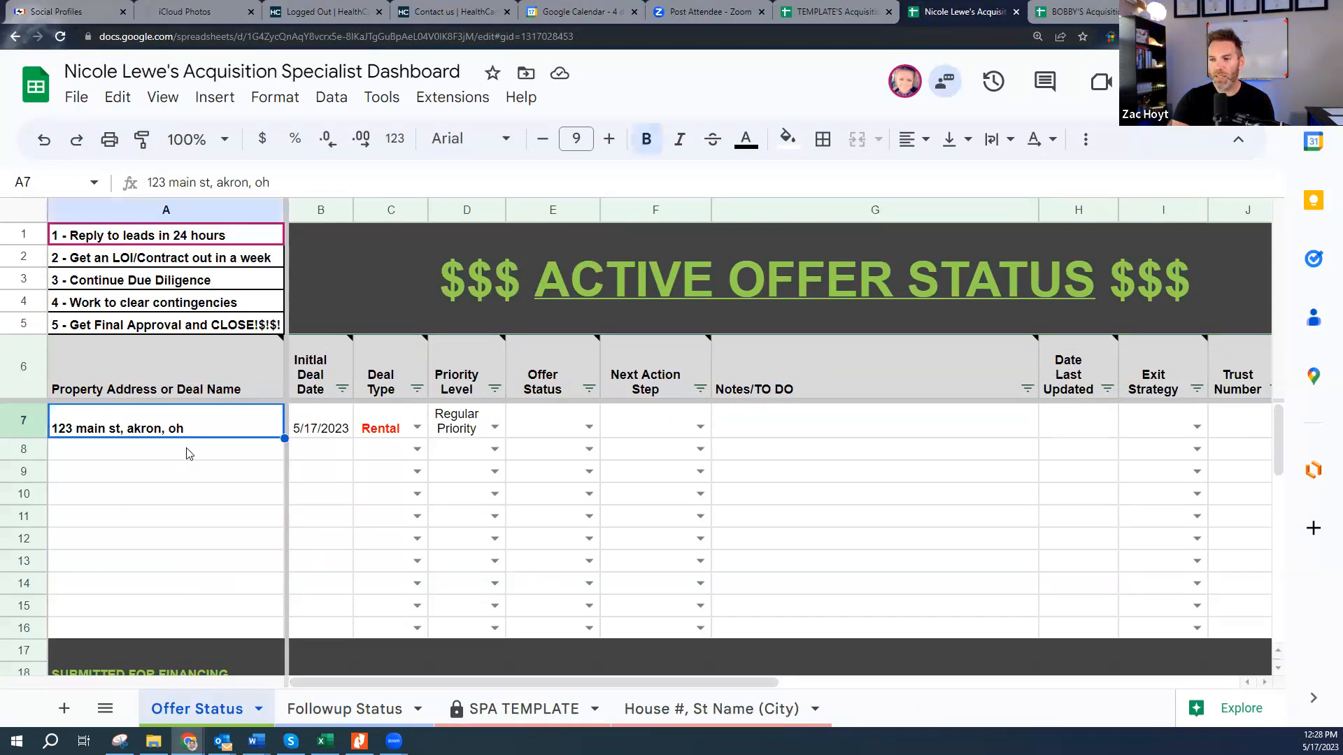
left_click(188, 451)
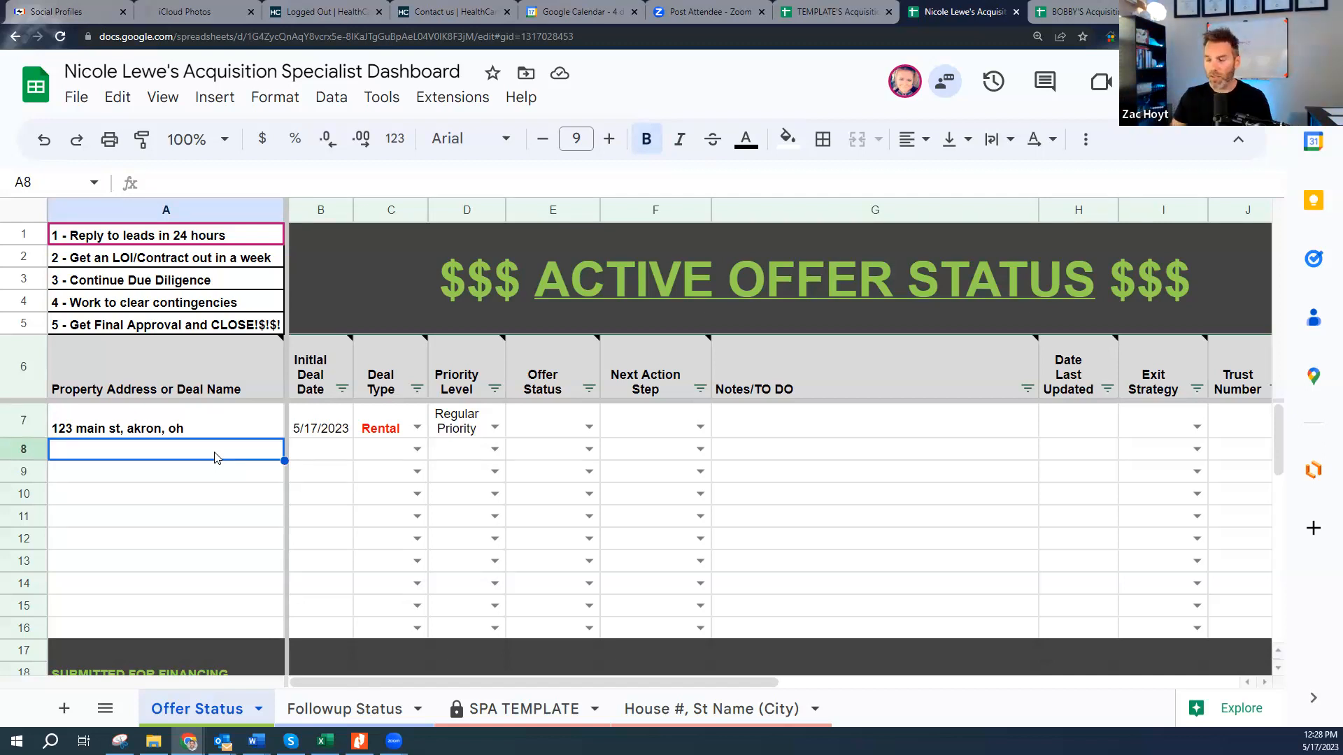
left_click(230, 425)
left_click(233, 451)
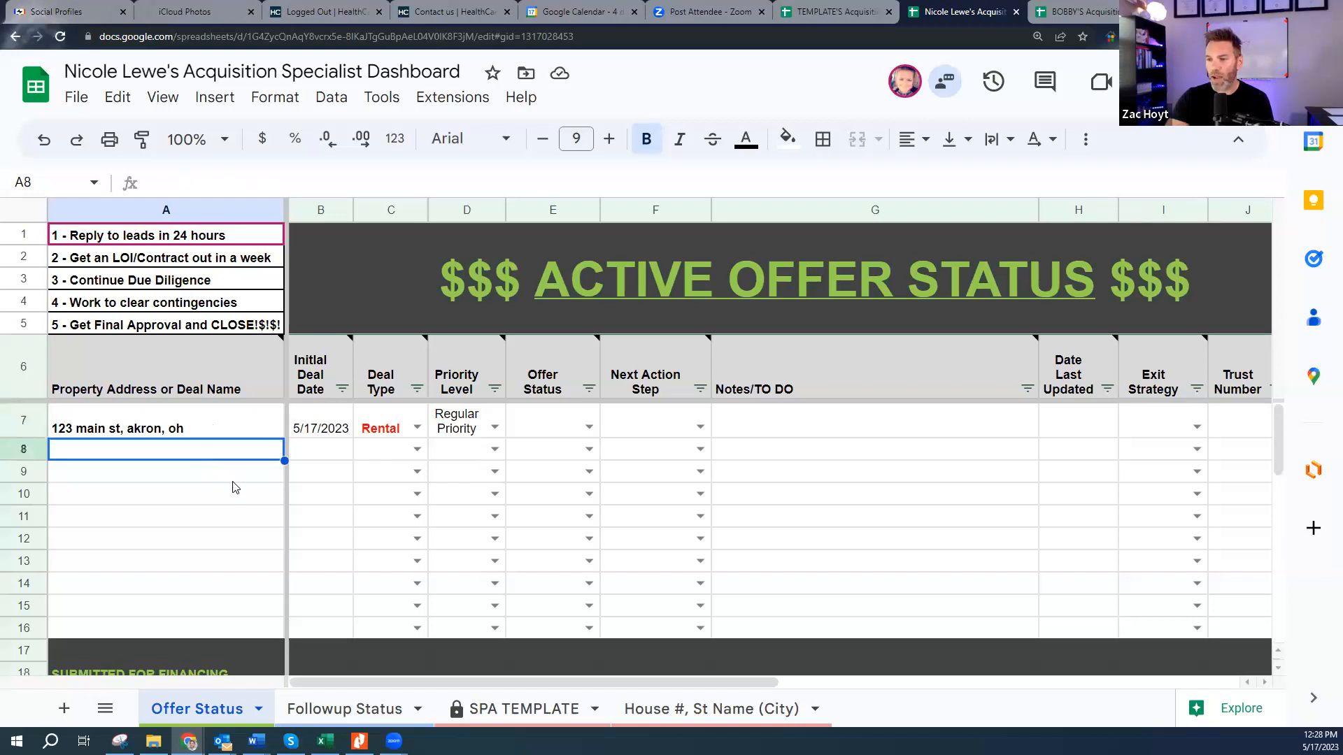
- Review the checklist steps: LOI/contract, Continue Due Diligence, clear contingencies, final approval and close
left_click(138, 259)
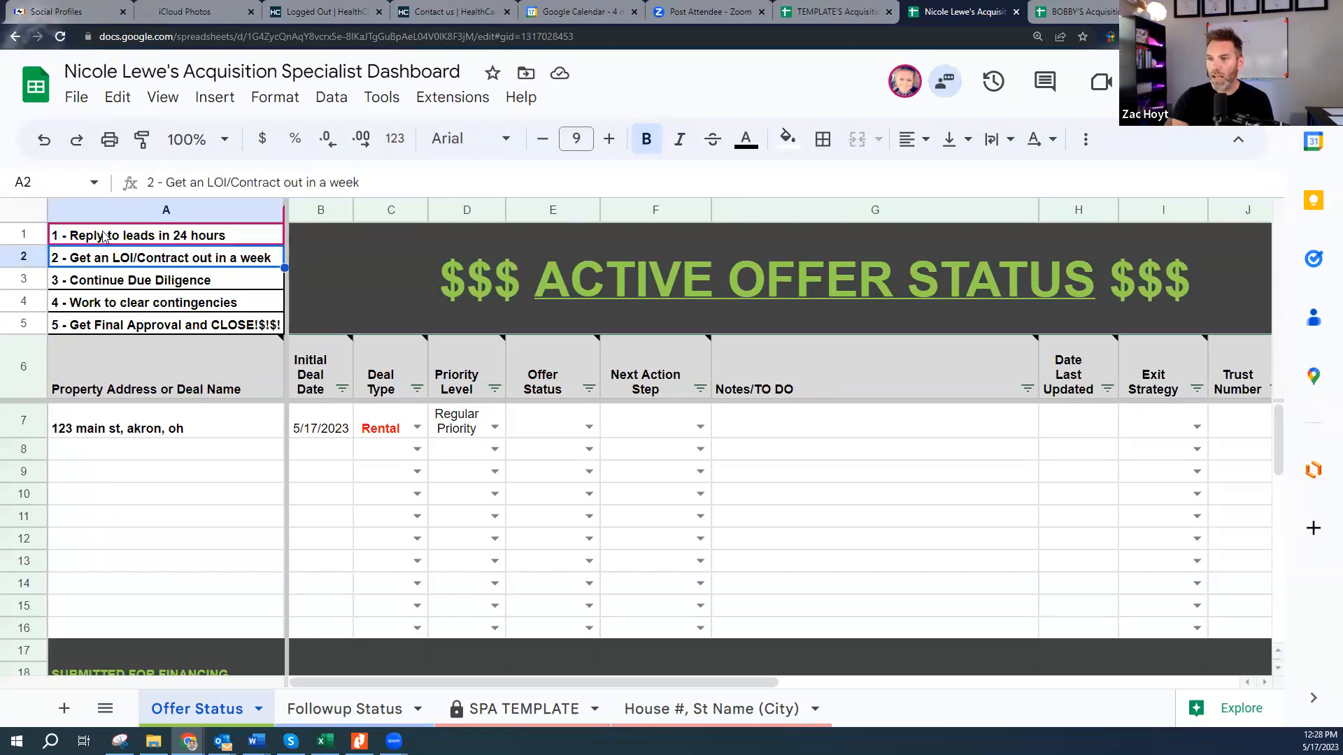
left_click(133, 282)
left_click(140, 304)
left_click(143, 326)
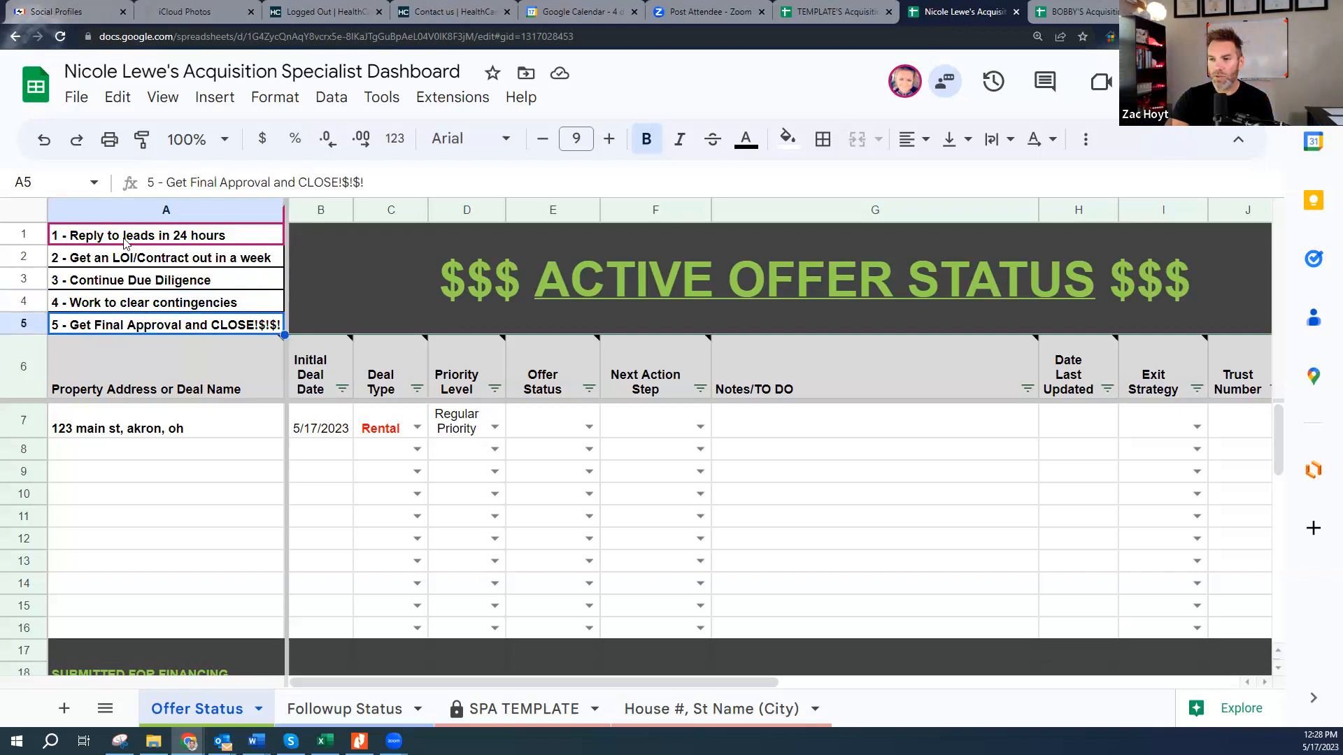
left_click(159, 256)
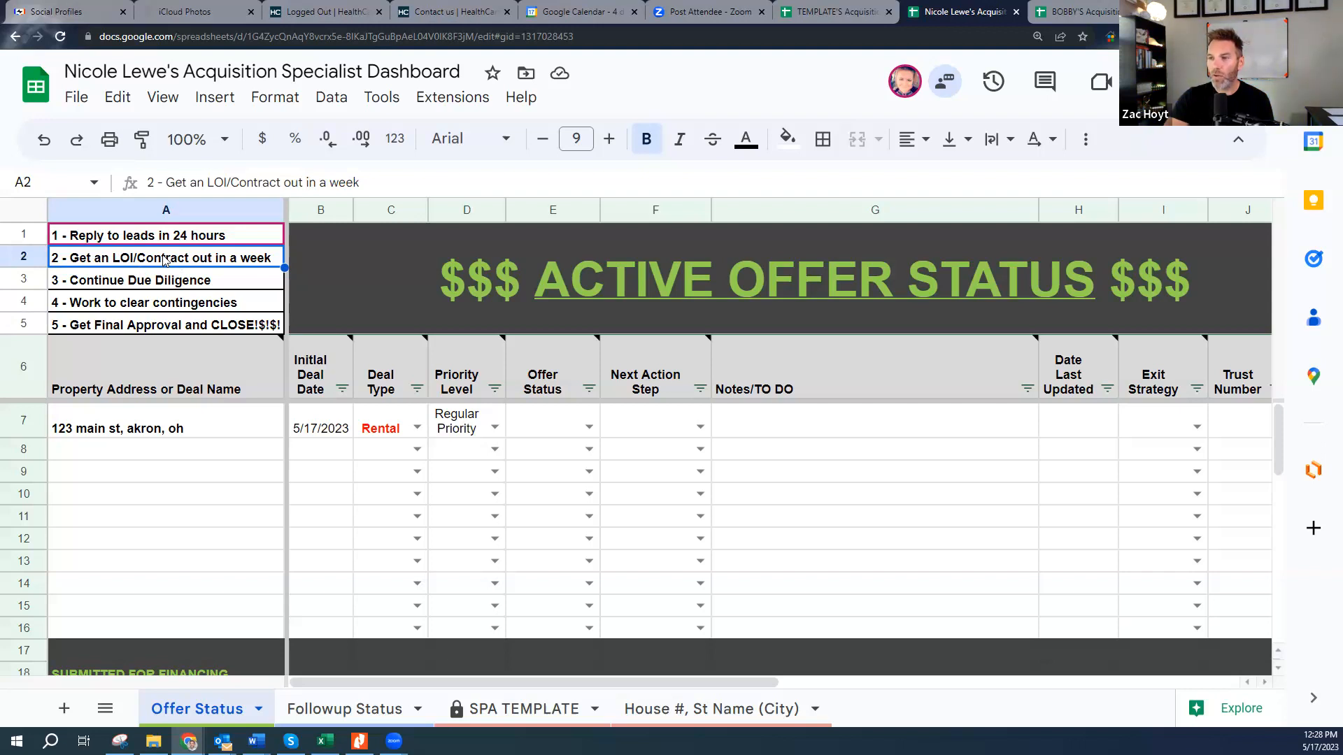
left_click(214, 285)
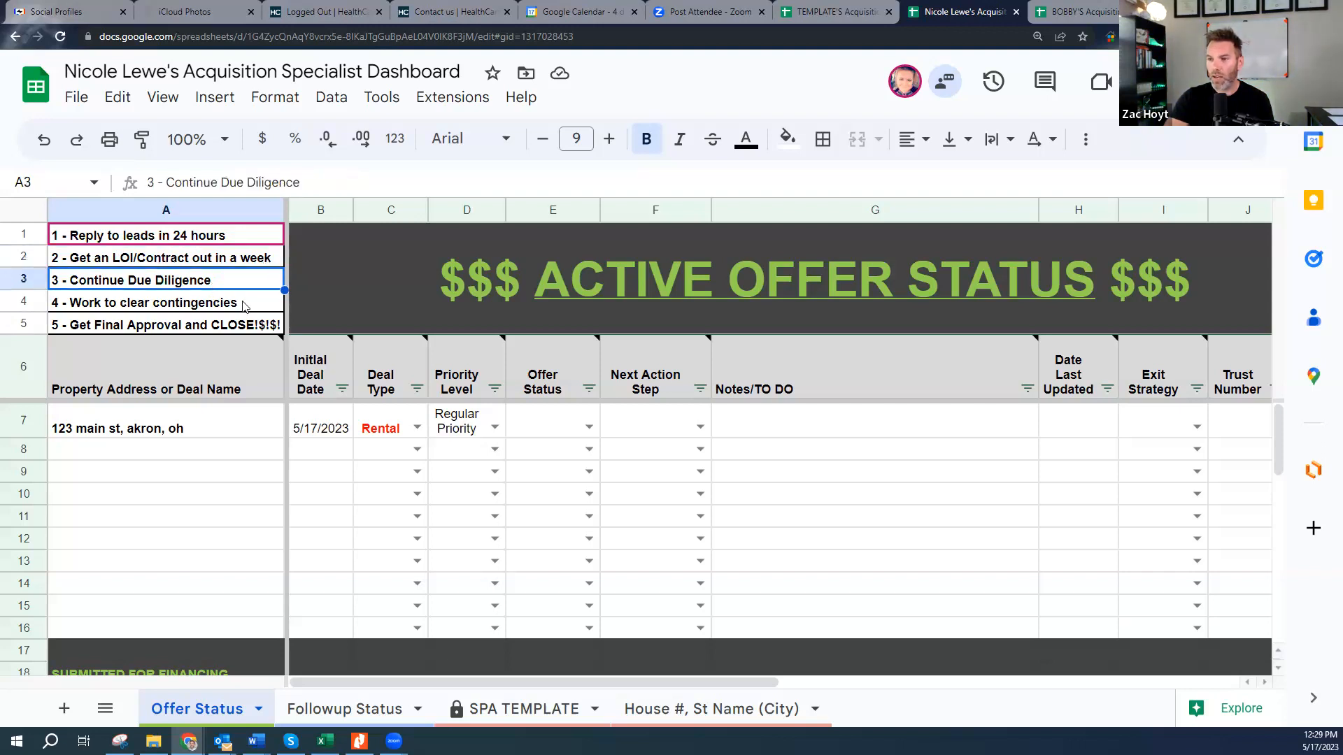
left_click(245, 306)
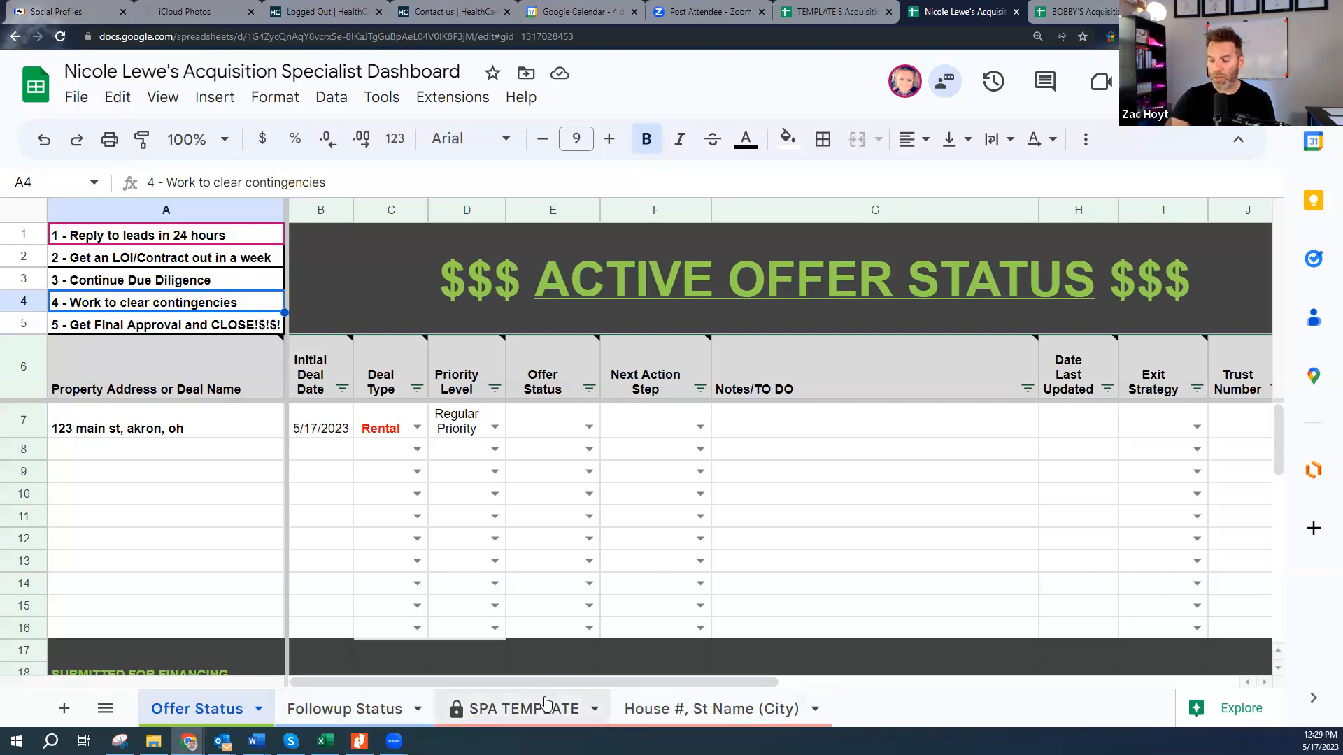
- Show the Followup Status sheet scrolled down to its Archived Properties section
left_click(366, 711)
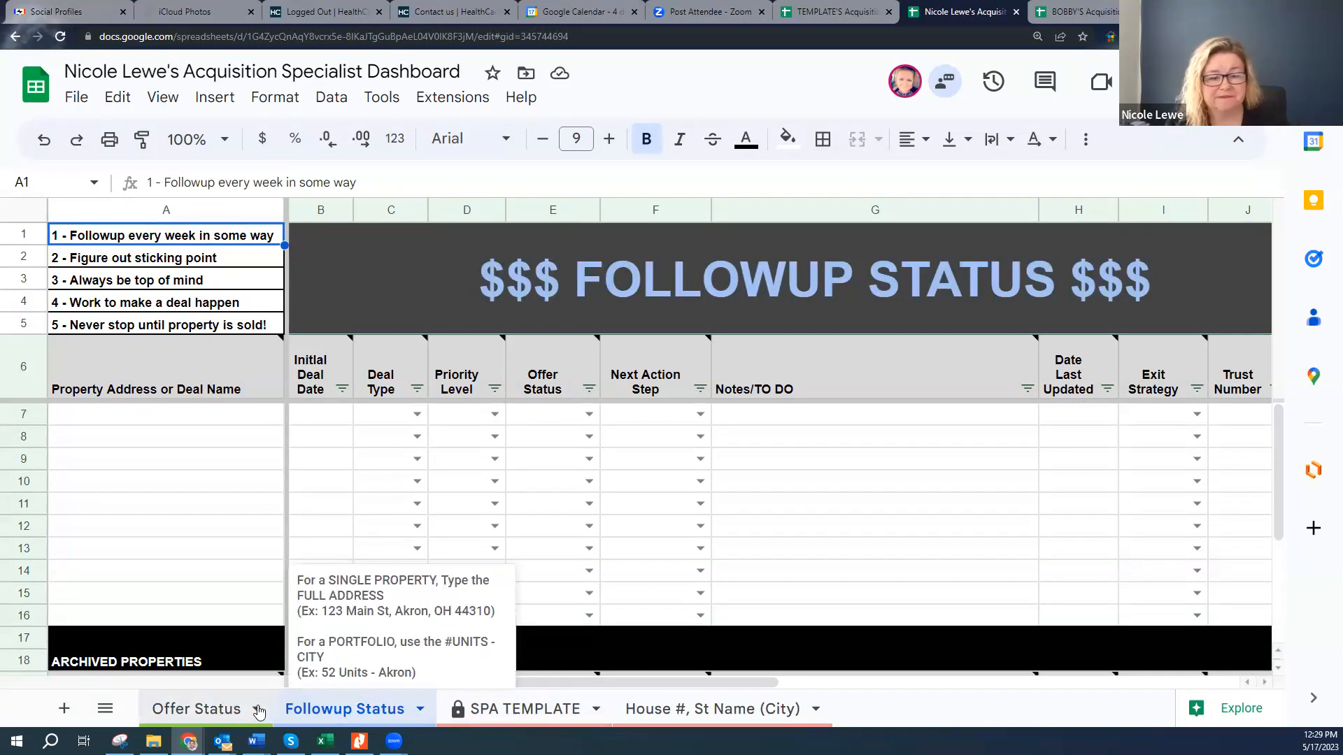
left_click(215, 710)
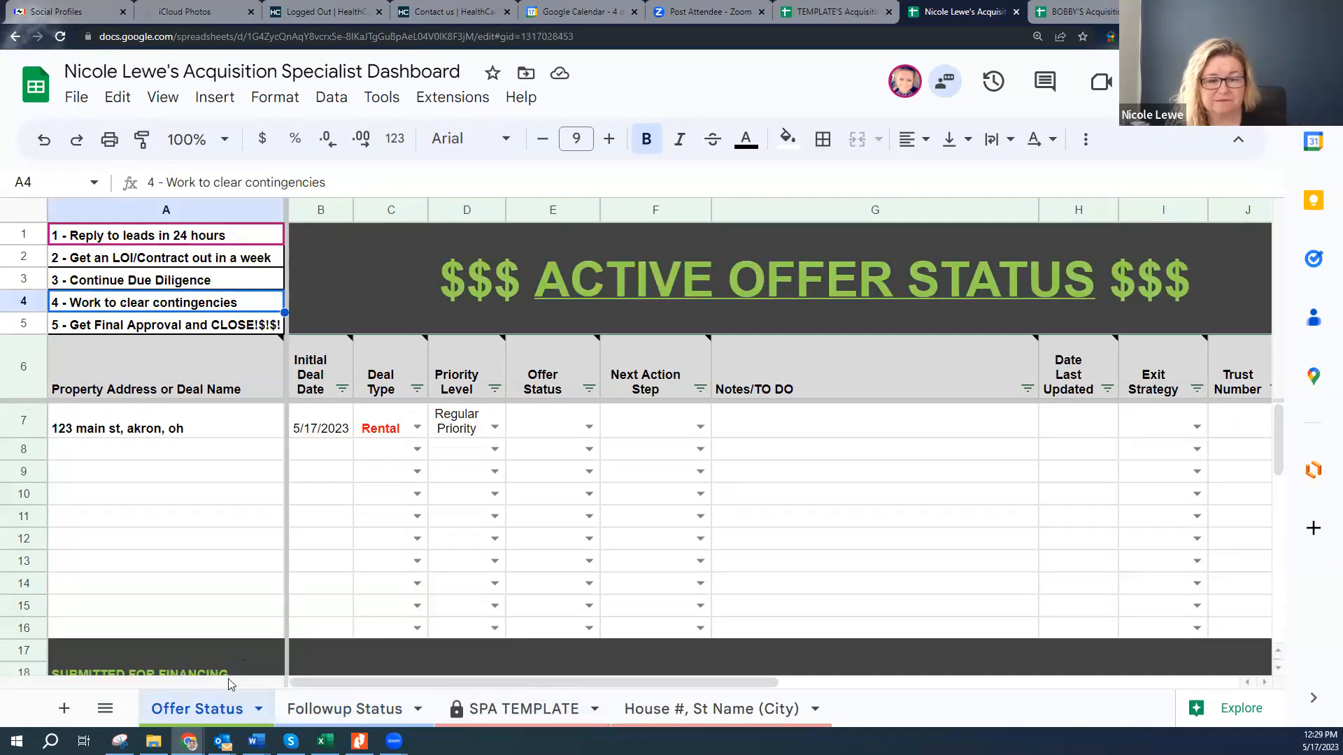
left_click(330, 711)
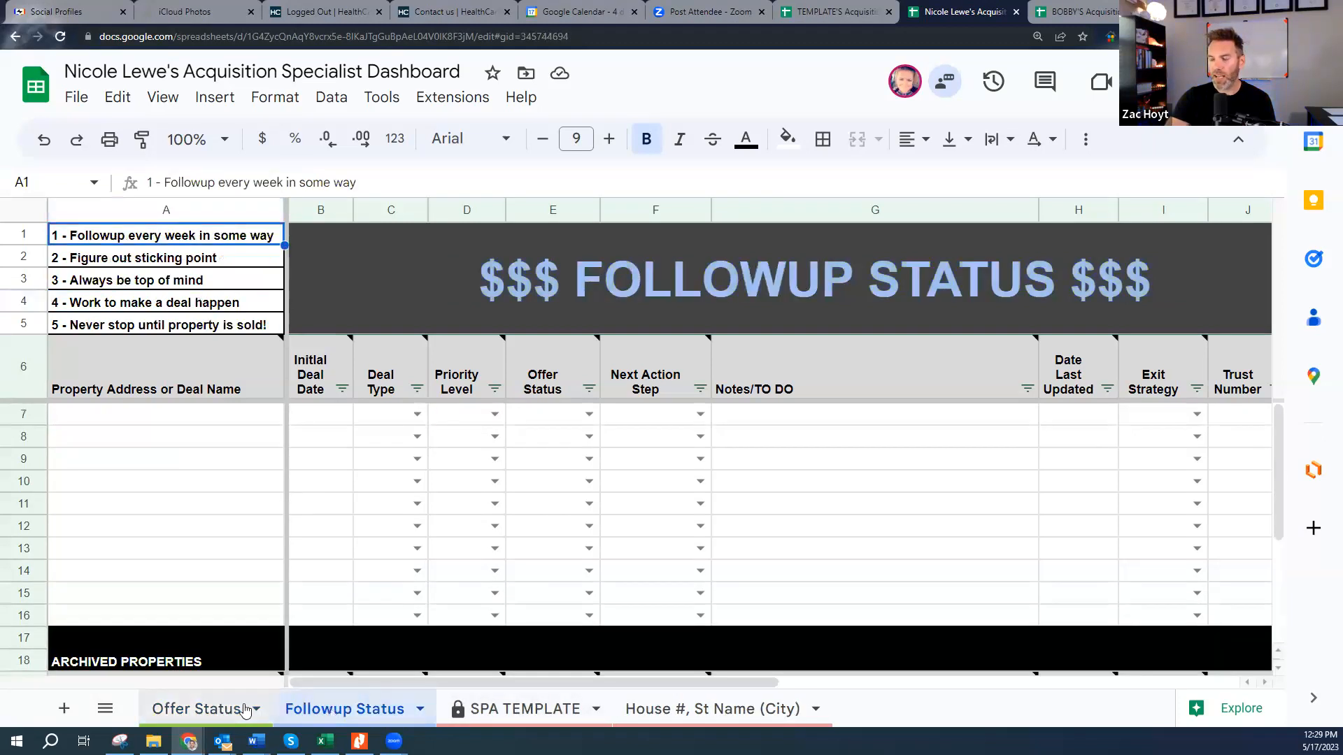
scroll(419, 559, "down", 3)
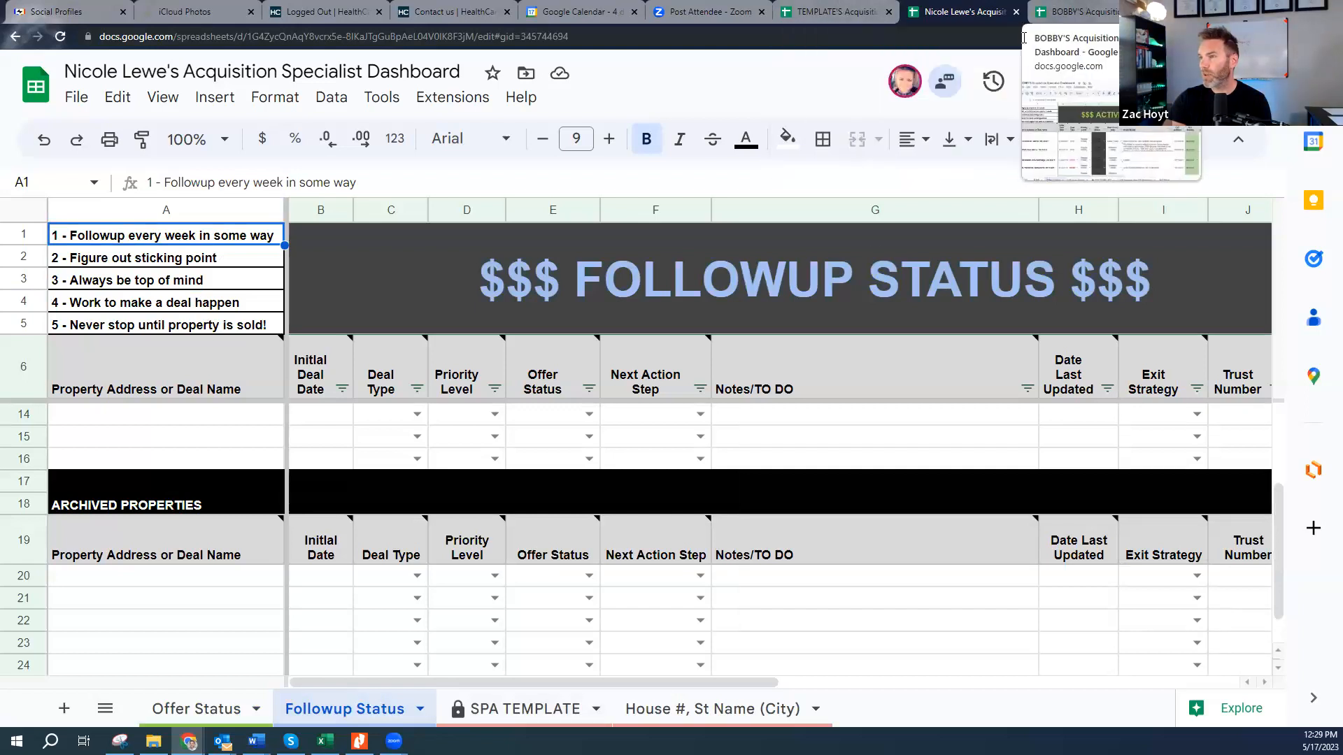
left_click(1078, 12)
left_click(434, 710)
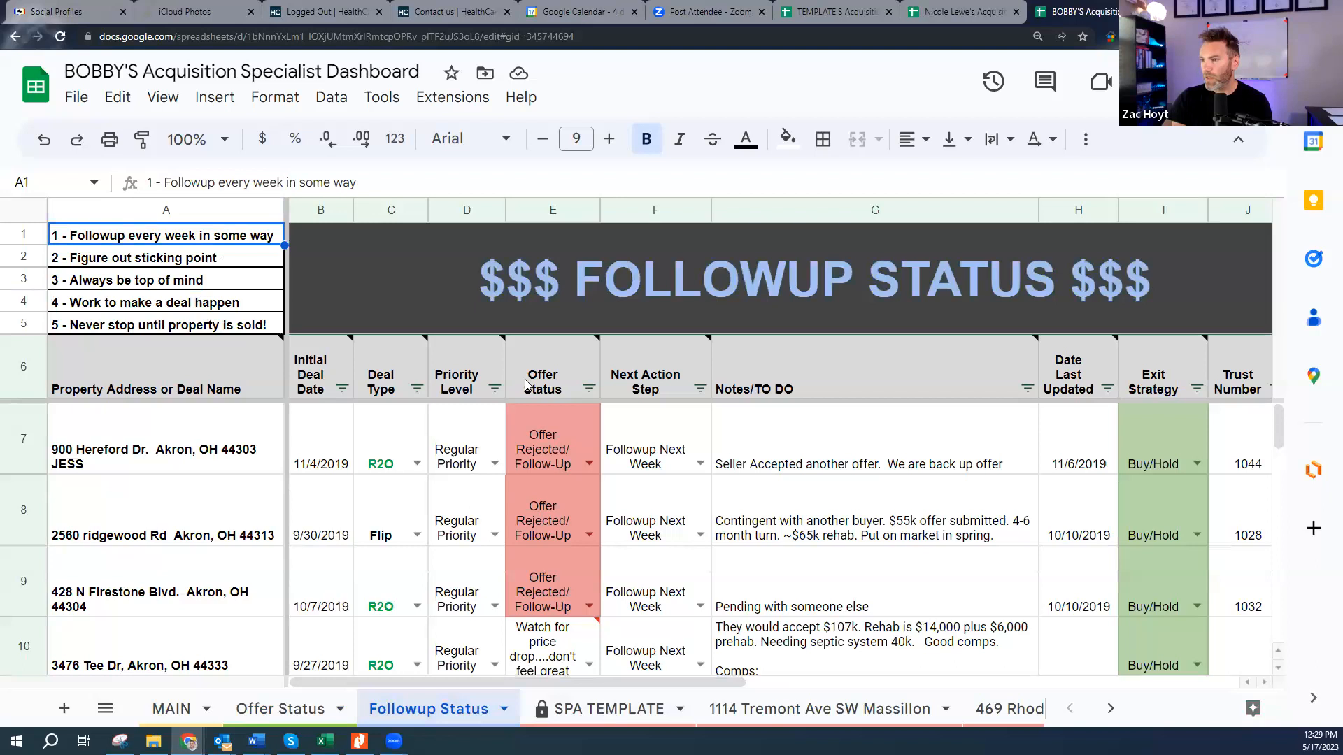
left_click(553, 453)
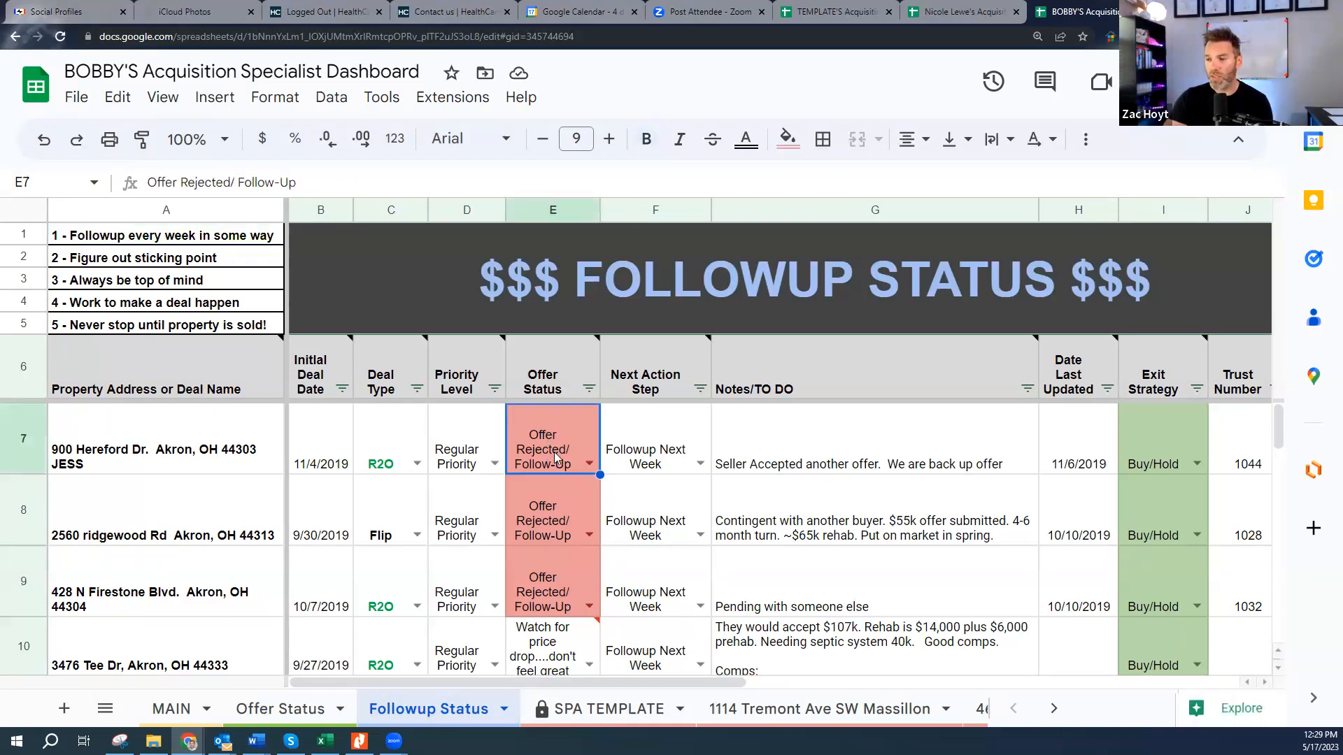
left_click(27, 437)
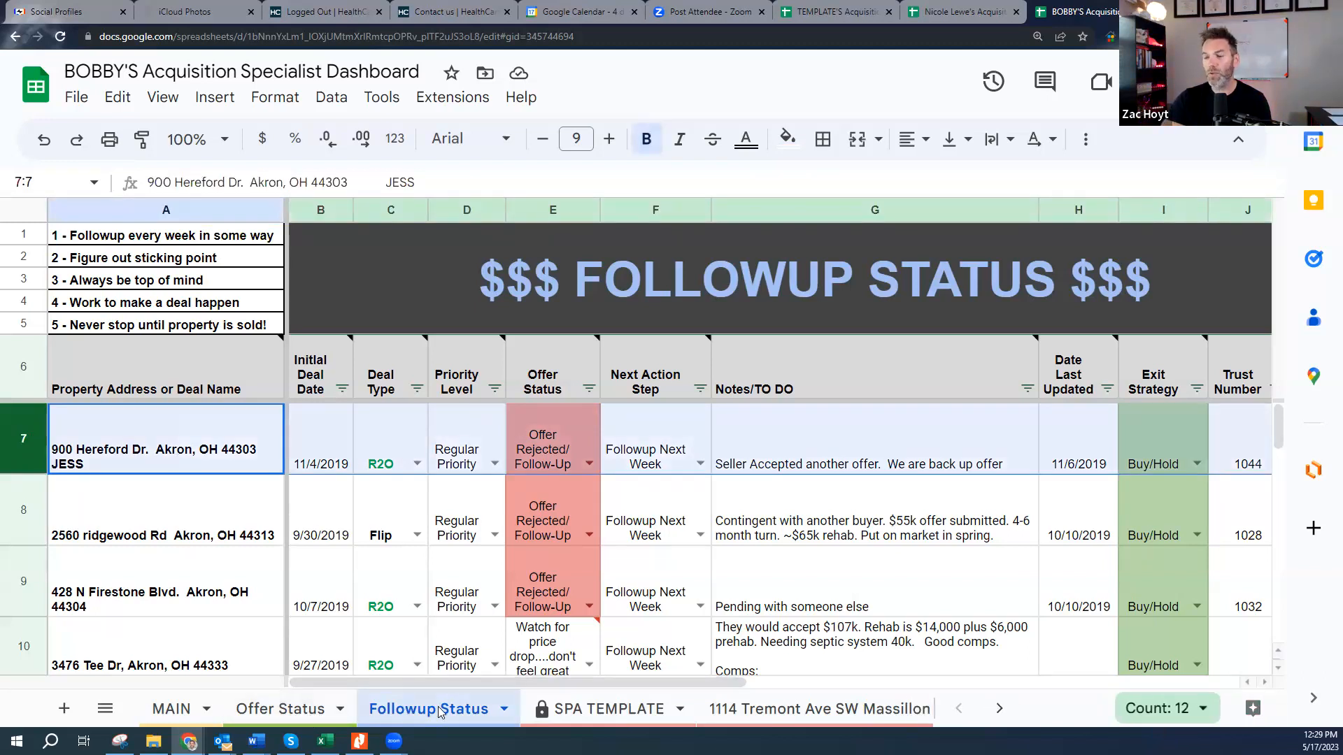
left_click(299, 710)
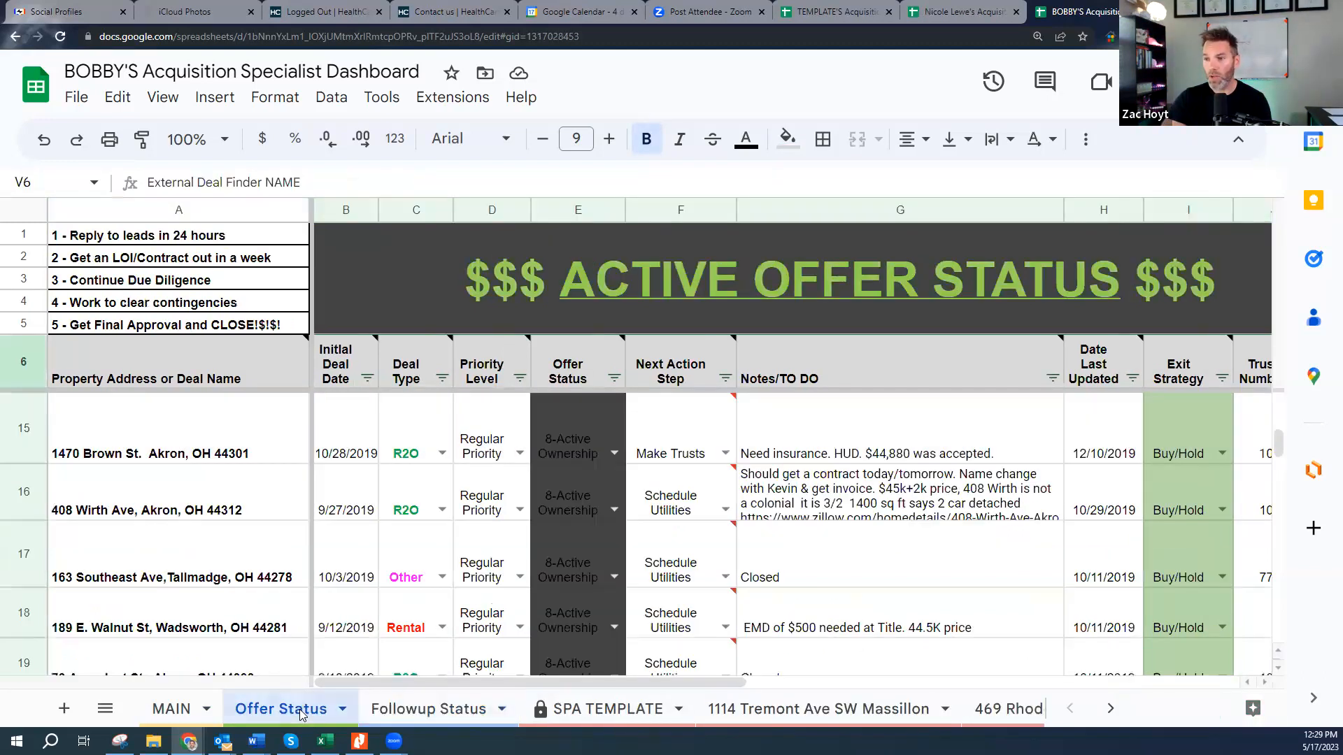
left_click(430, 710)
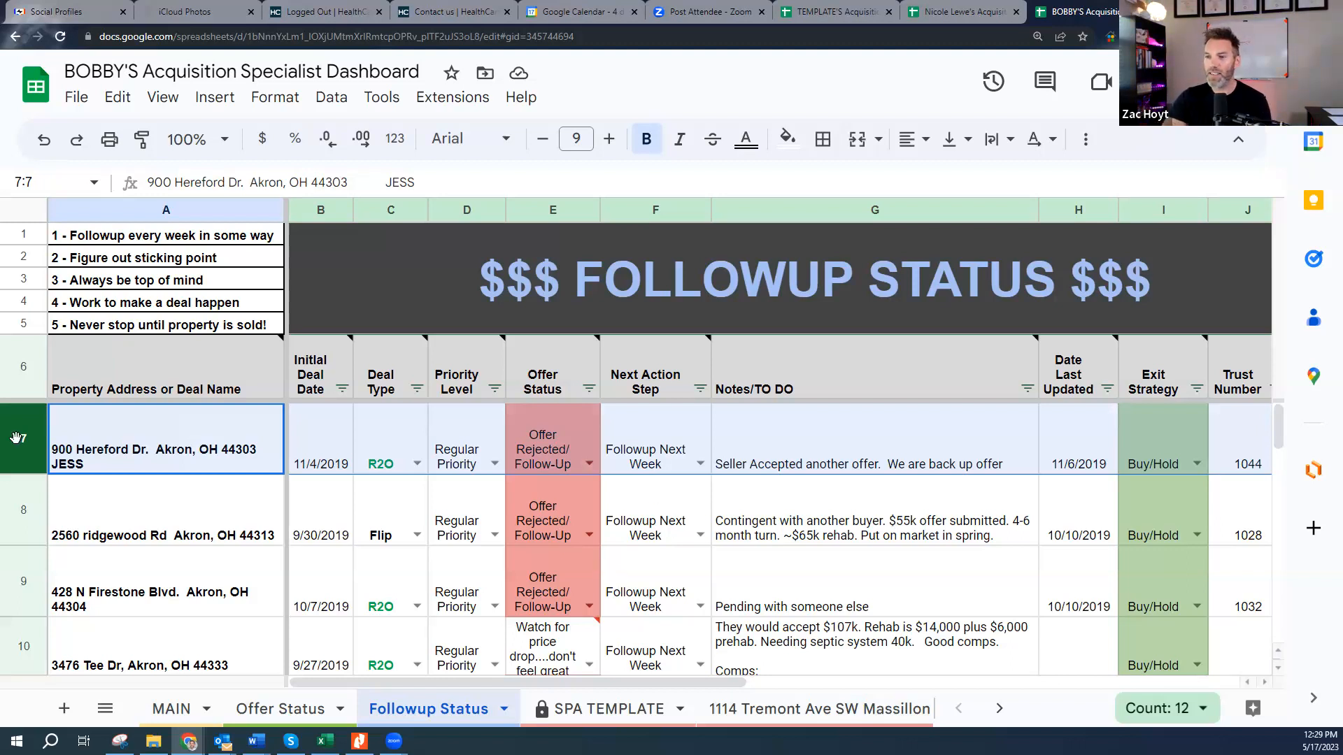
left_click(144, 451)
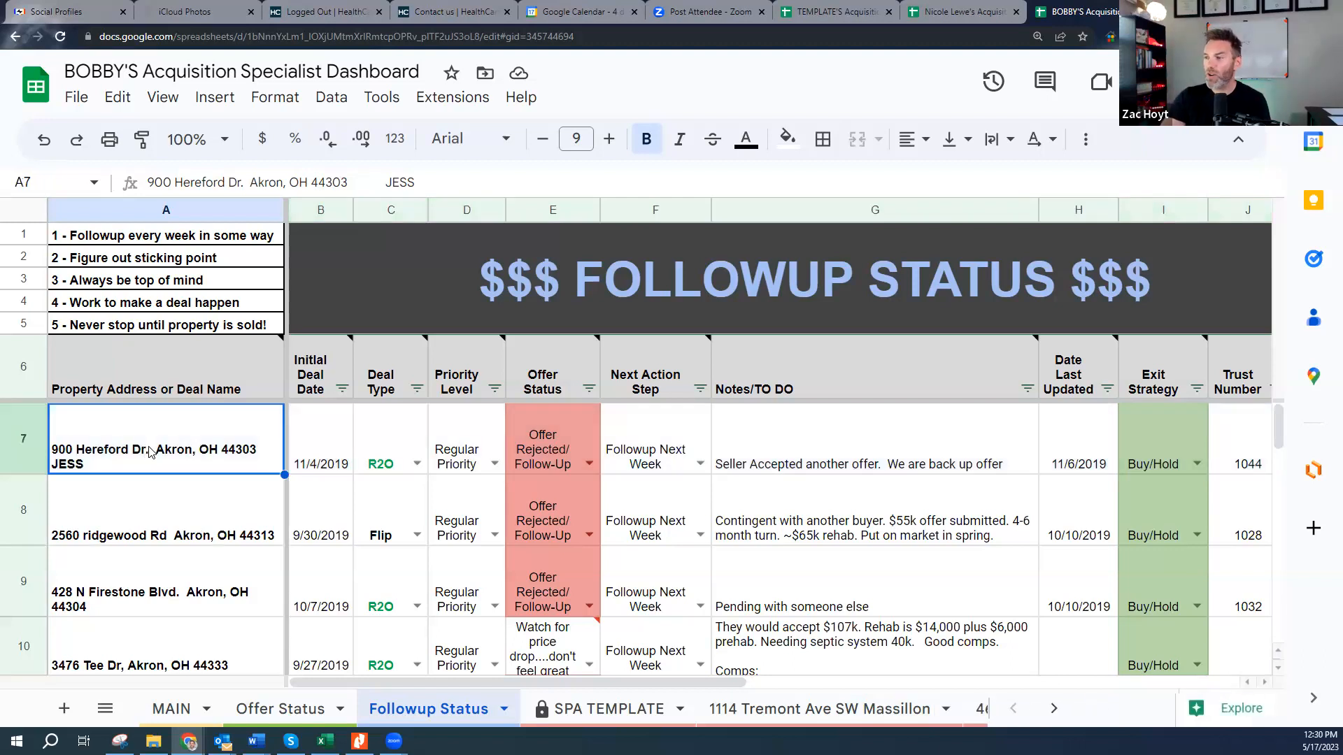
left_click(536, 437)
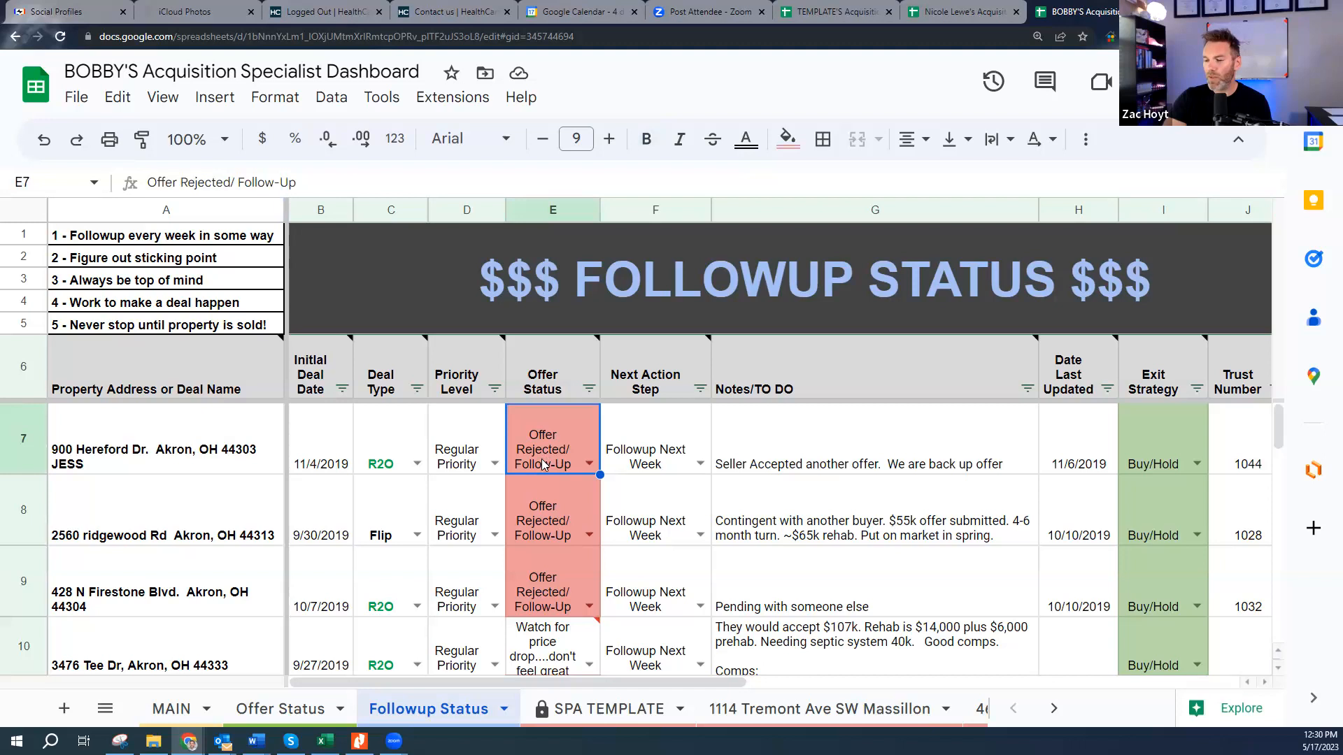
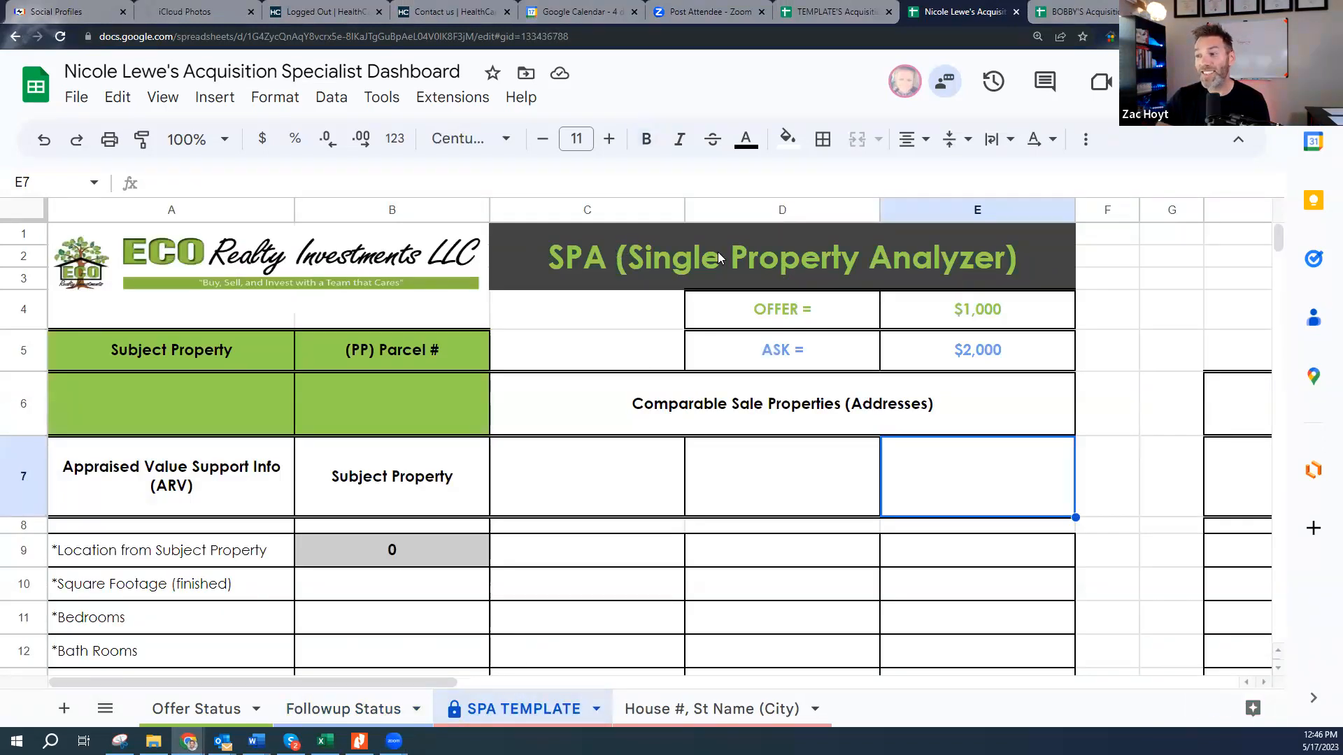
- Look over the SPA template's title, subject property address and parcel number cells
left_click(650, 261)
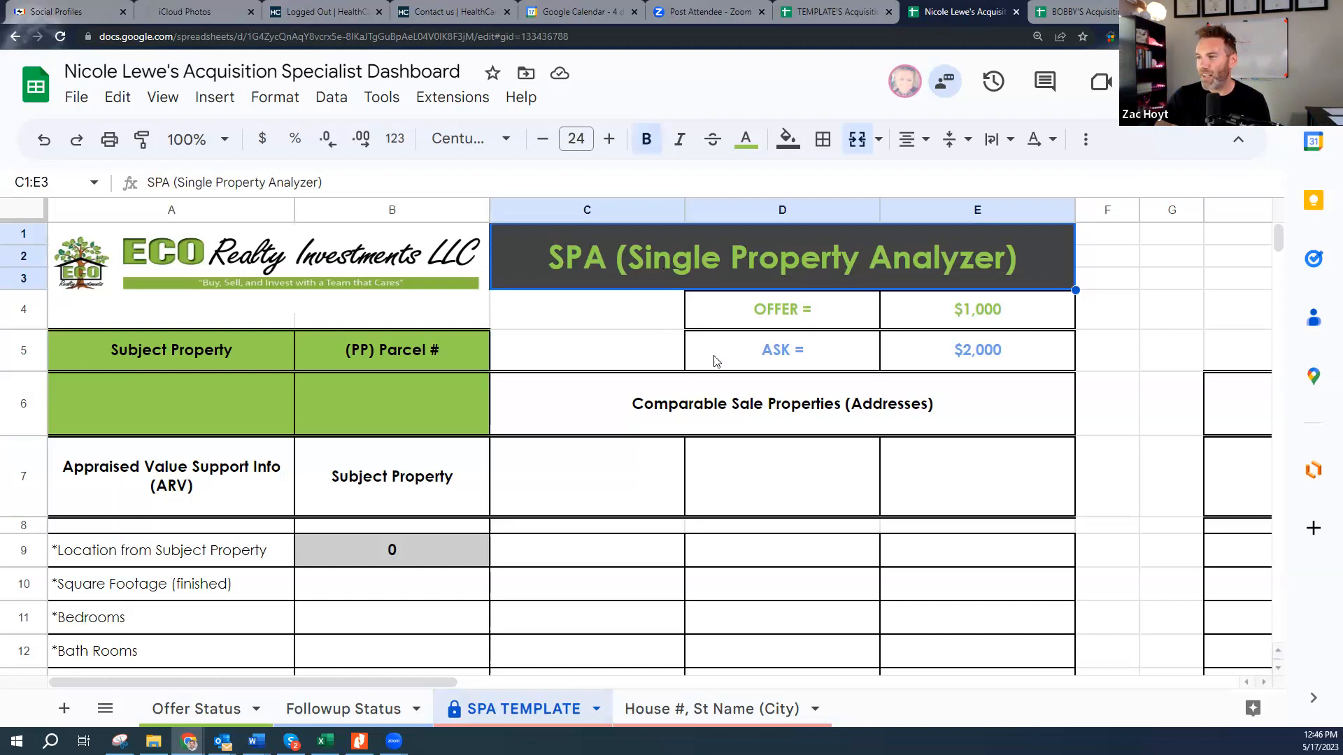
scroll(651, 455, "down", 1)
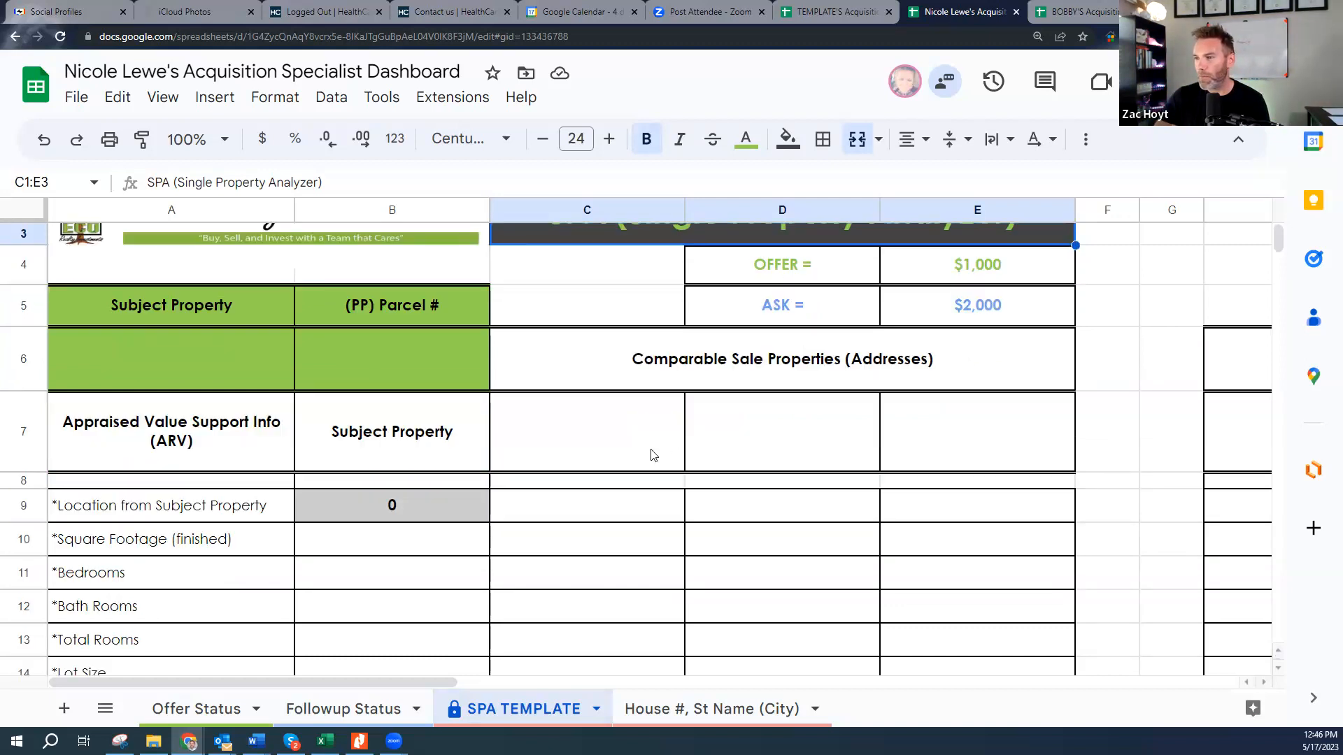
scroll(412, 448, "down", 1)
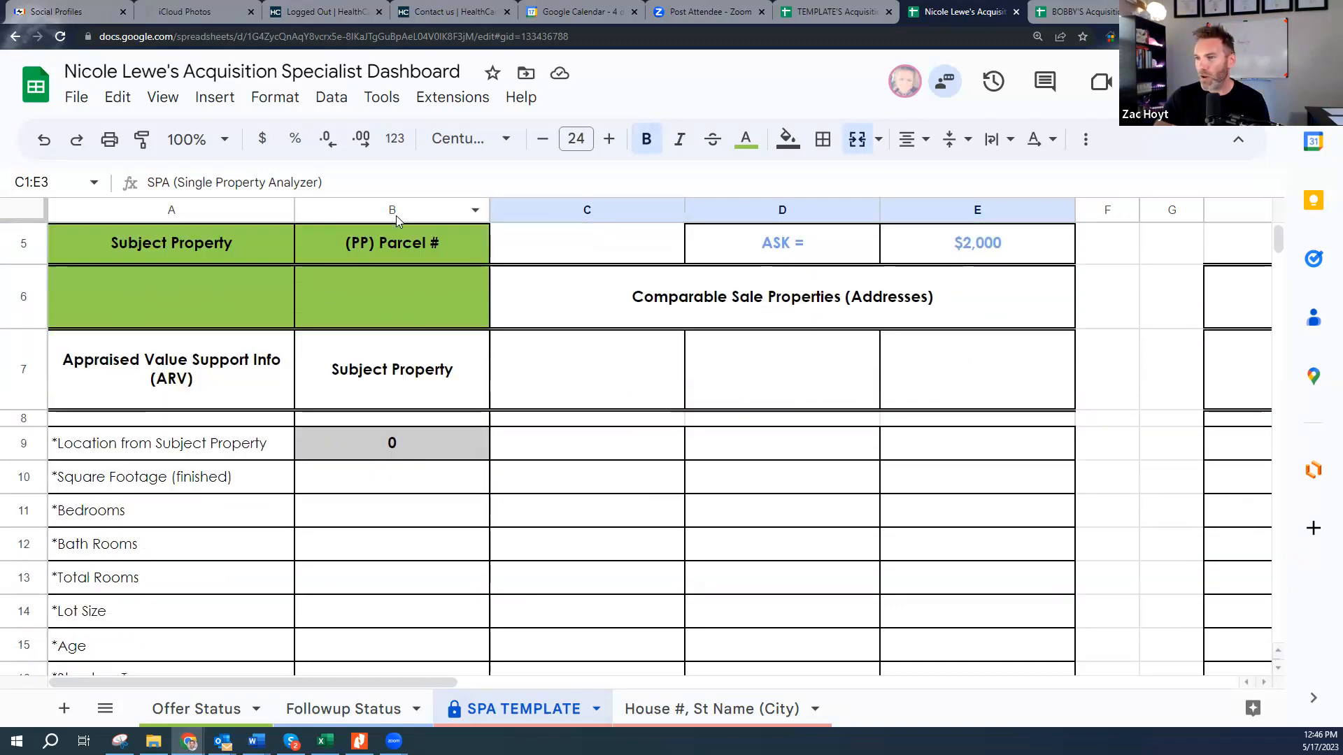
left_click(157, 298)
scroll(410, 314, "up", 2)
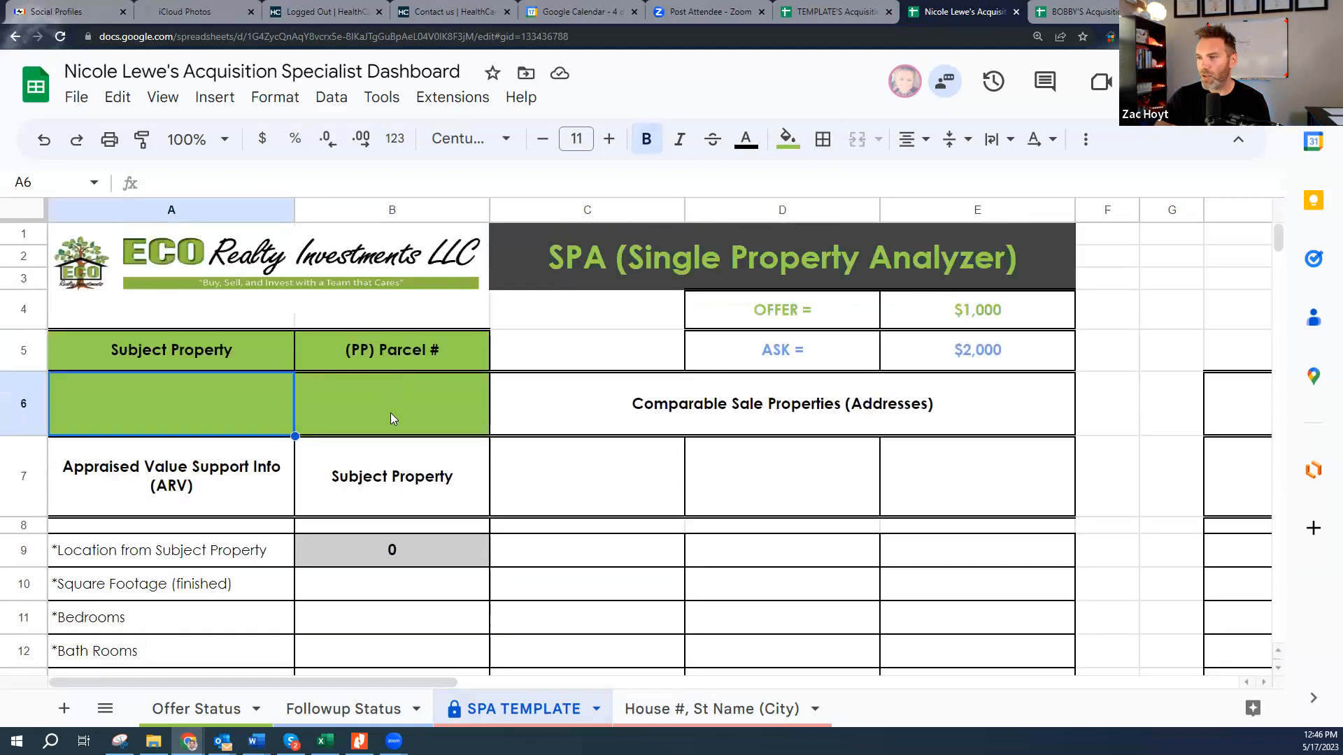
left_click(391, 414)
scroll(391, 402, "down", 2)
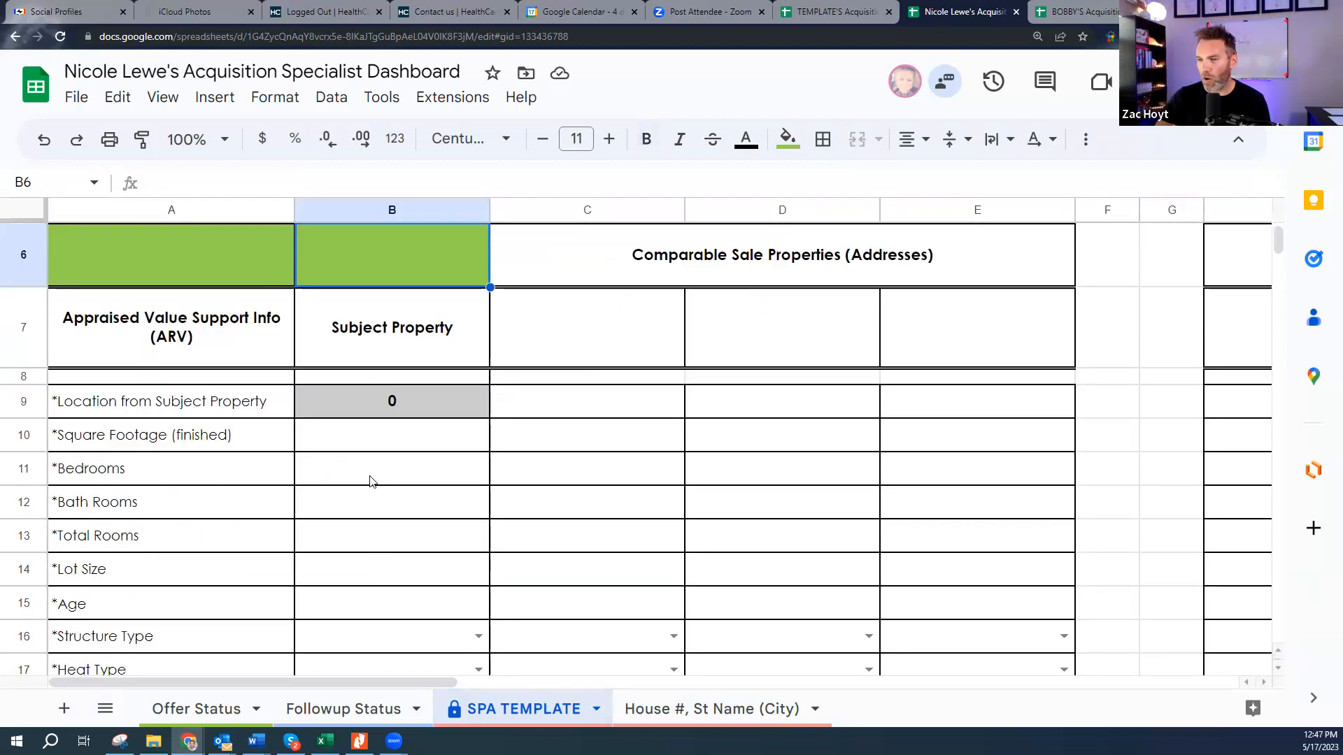
scroll(235, 484, "up", 2)
scroll(315, 510, "down", 2)
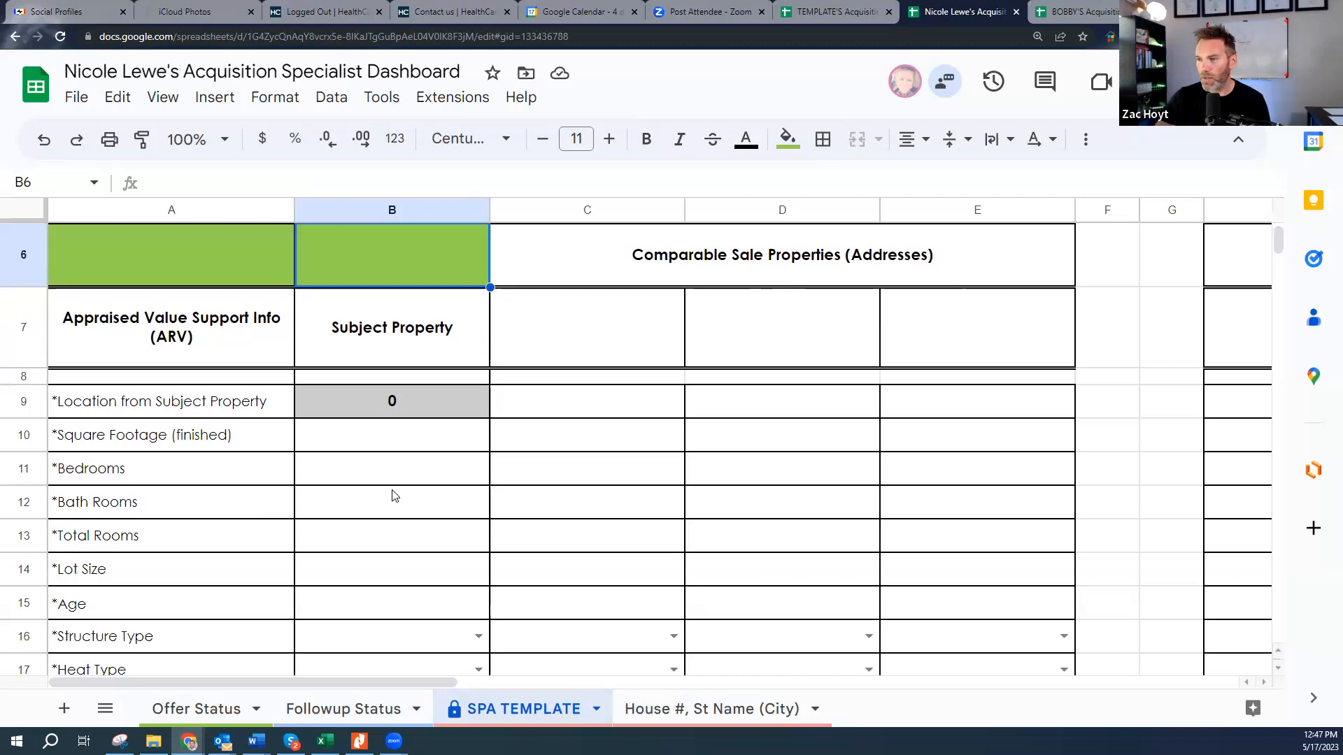
- Step from the square footage row to Structure Type in B16 and show its Victorian-to-Cape Cod choices
left_click(185, 436)
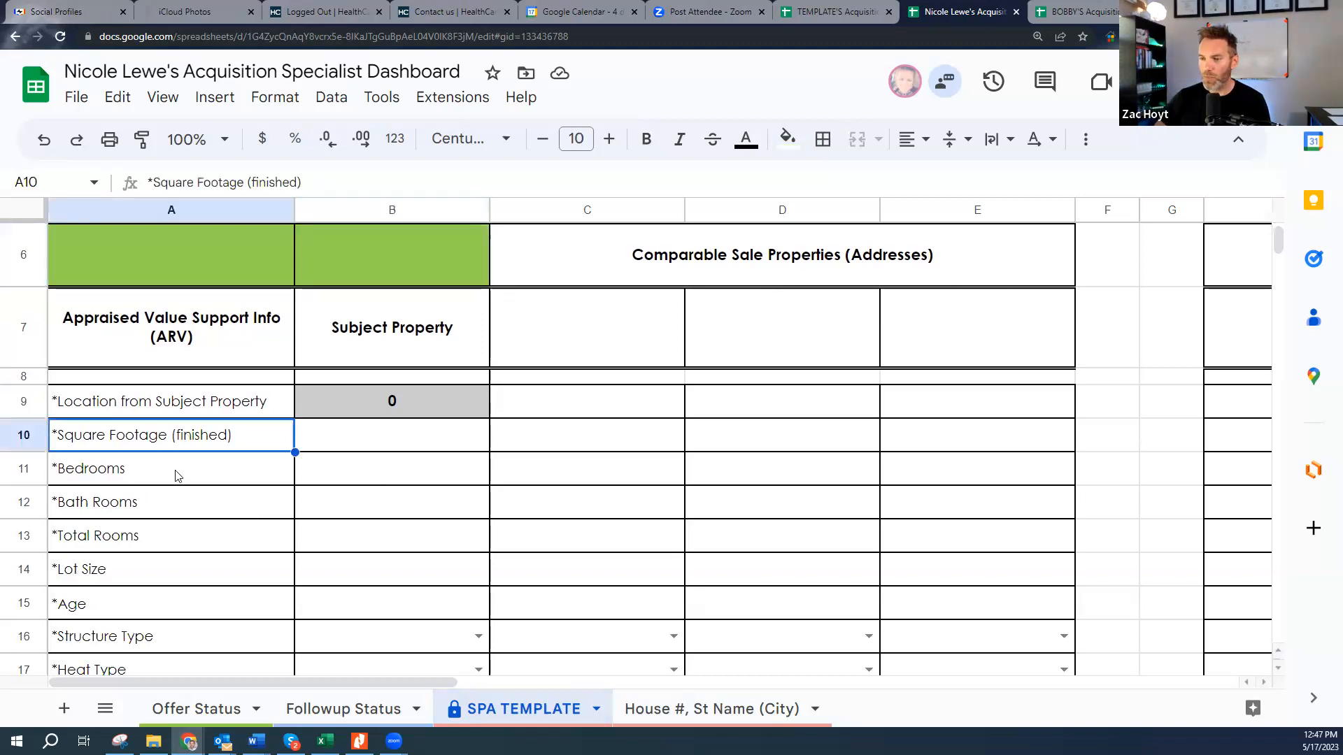
key("Down")
key("Down")
key("Down")
key("Down")
key("Down")
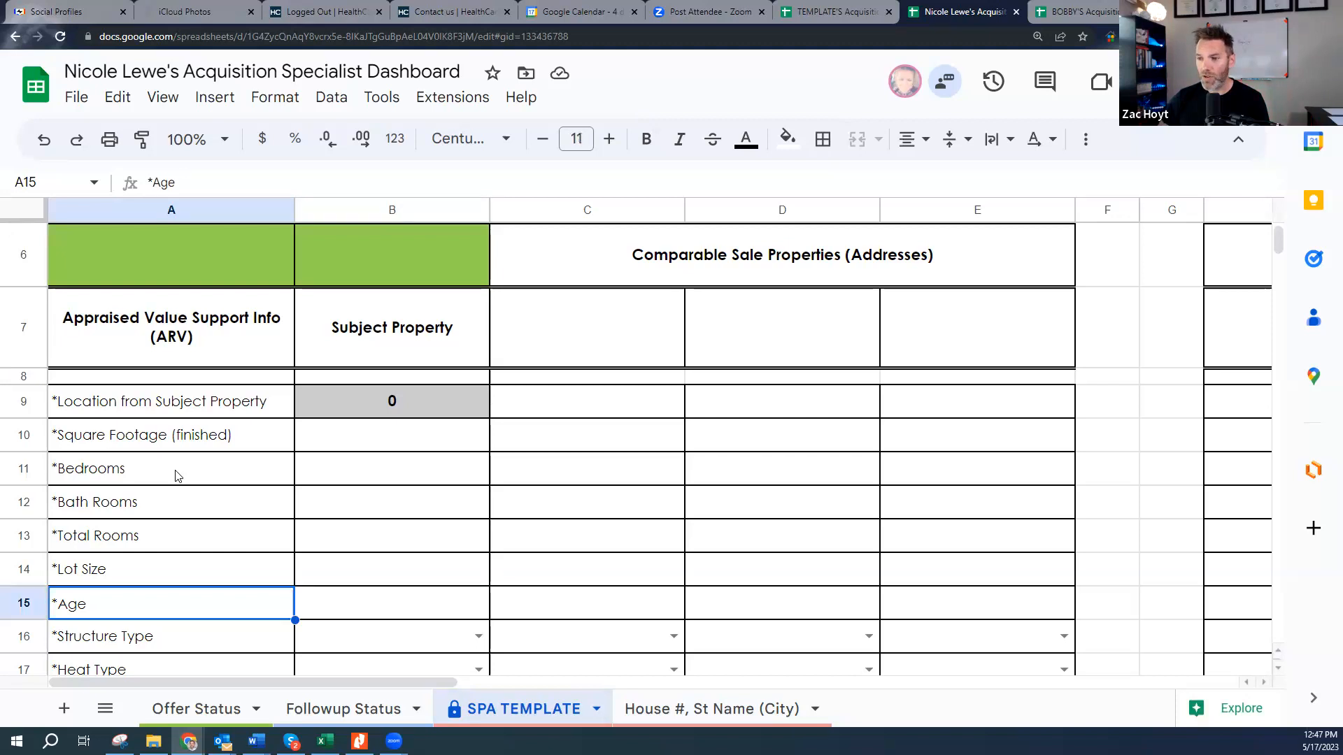
key("Down")
left_click(478, 636)
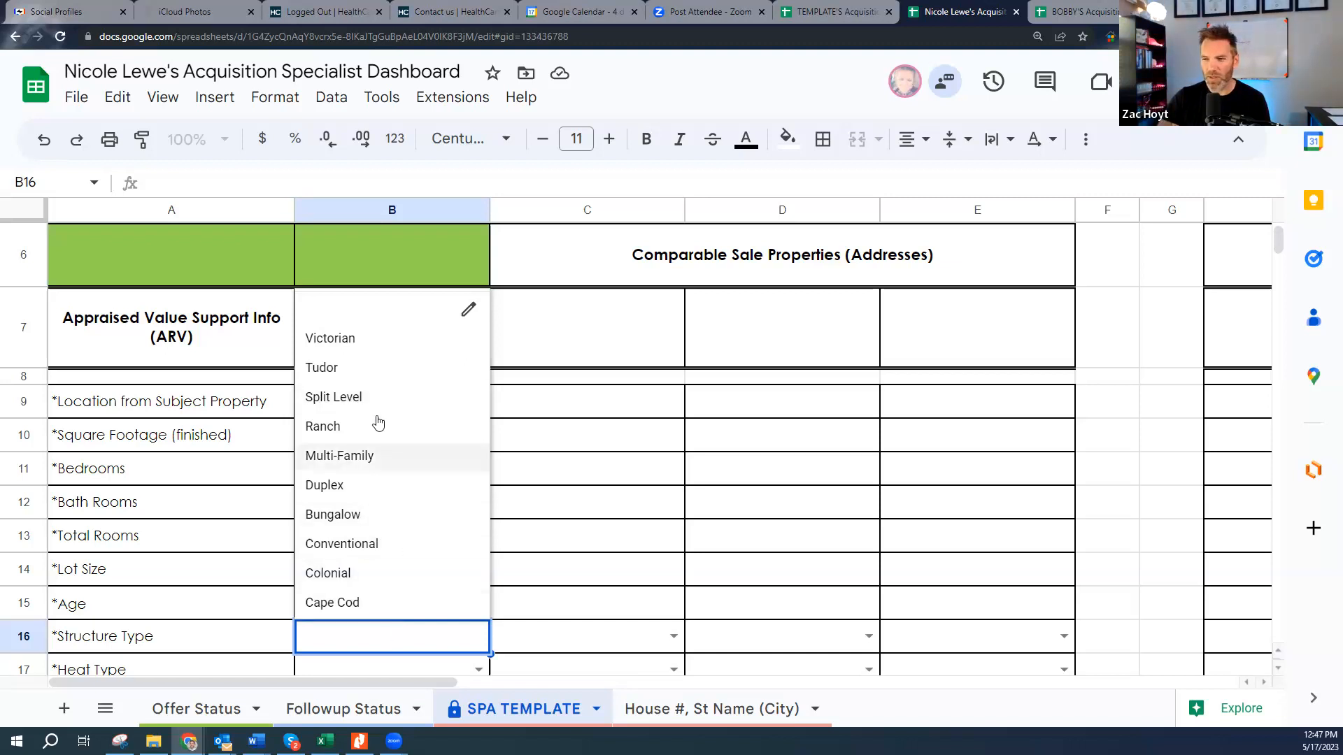
left_click(547, 591)
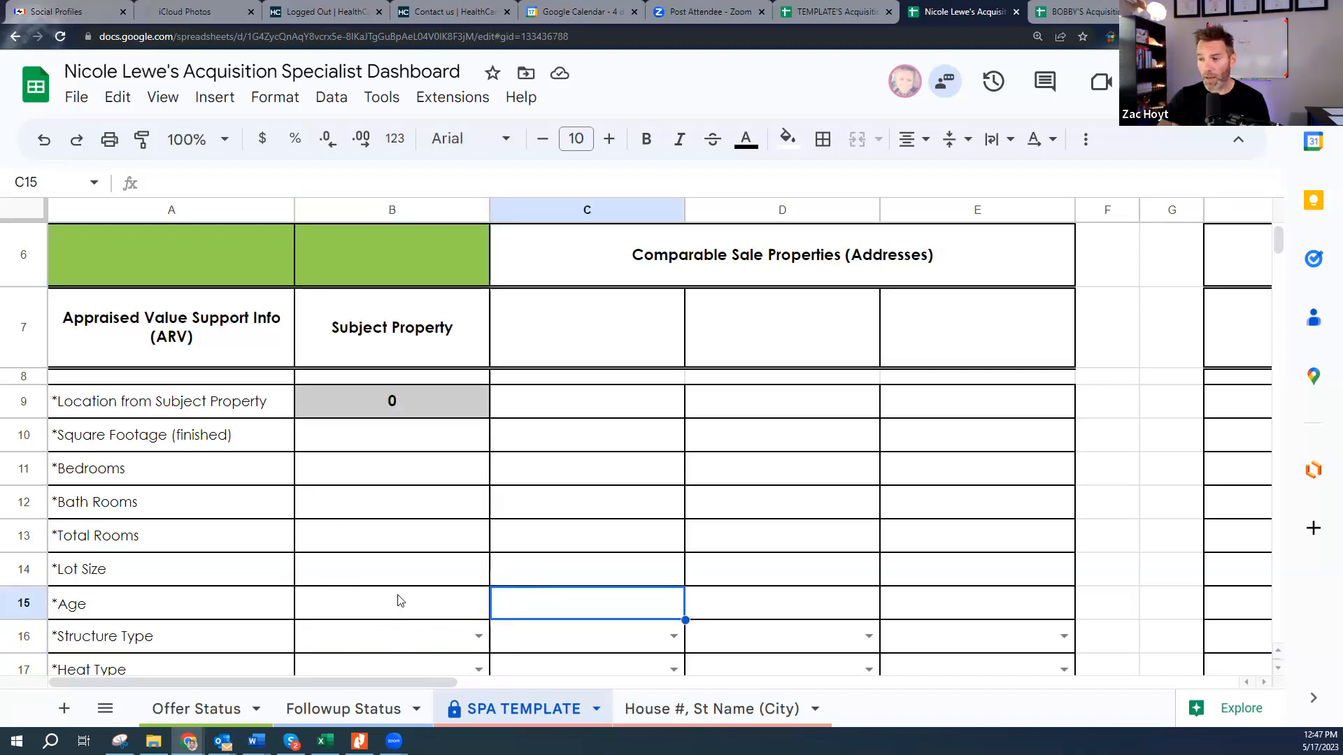
scroll(402, 599, "down", 1)
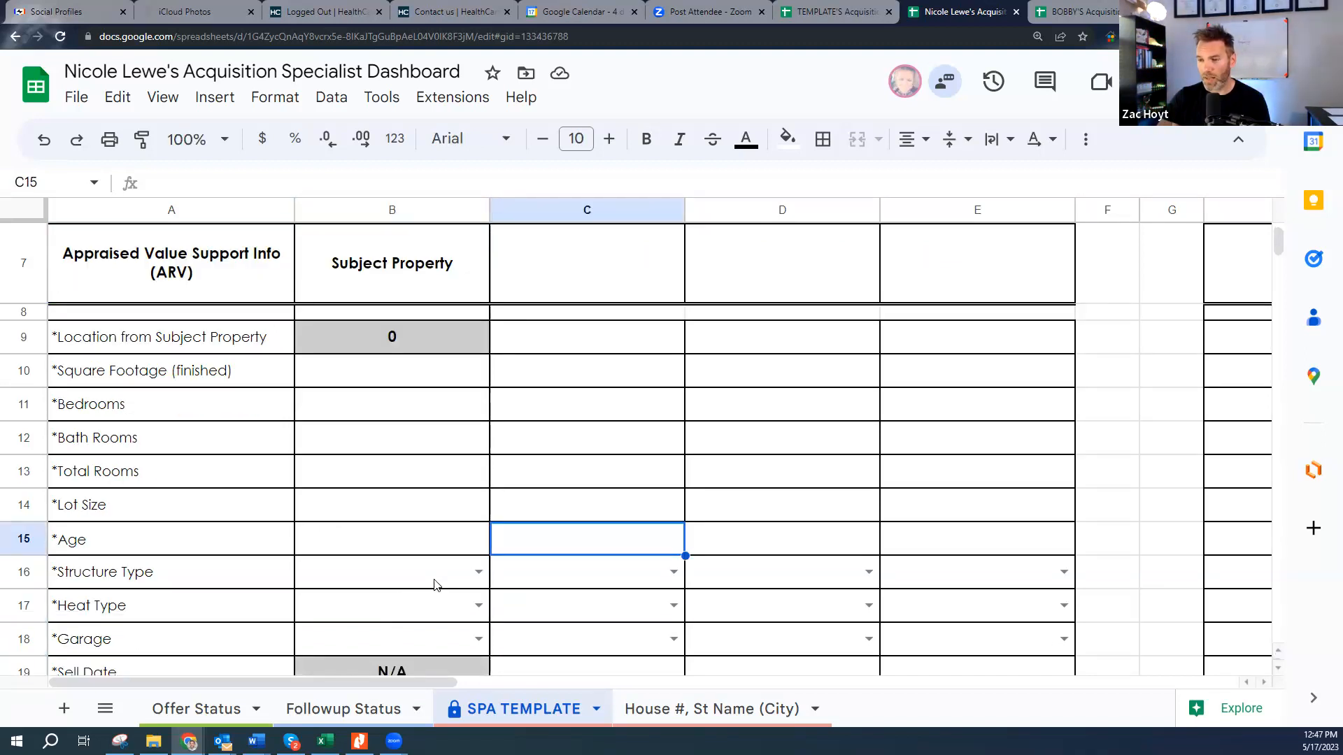
left_click(478, 606)
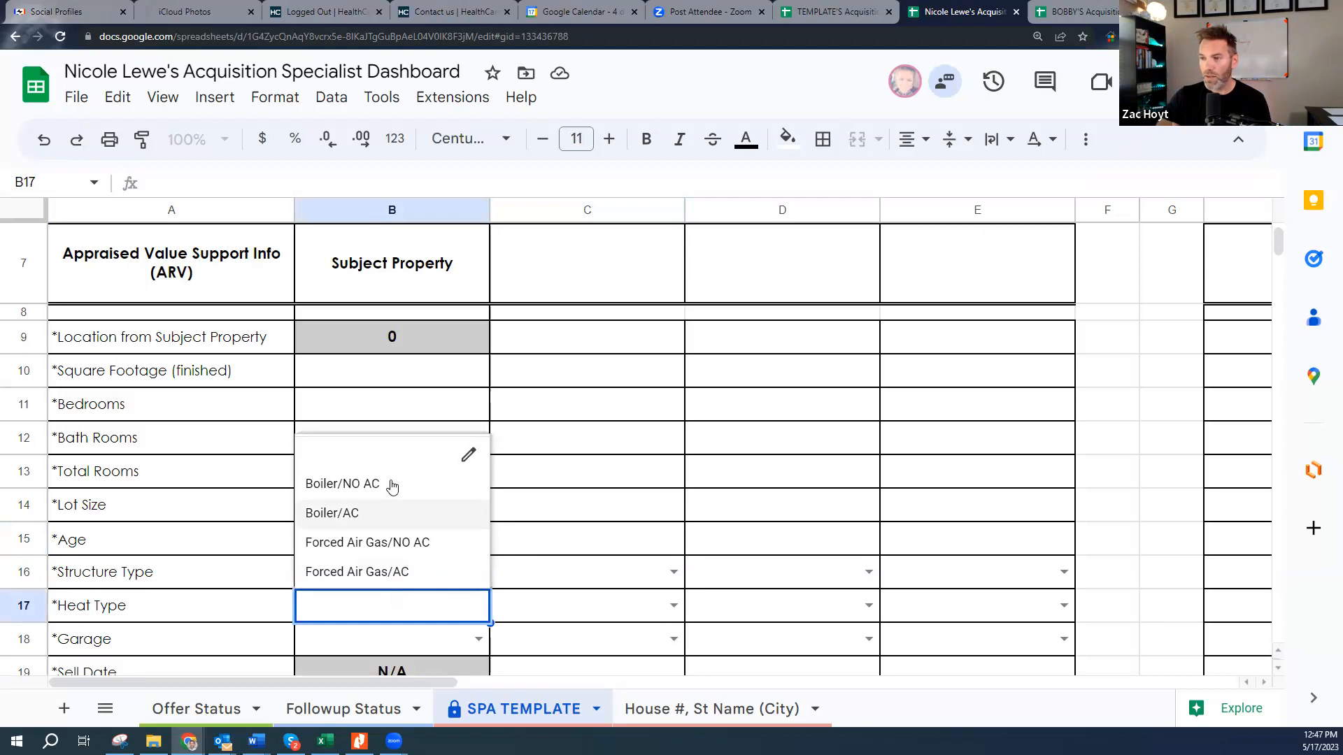
left_click(549, 477)
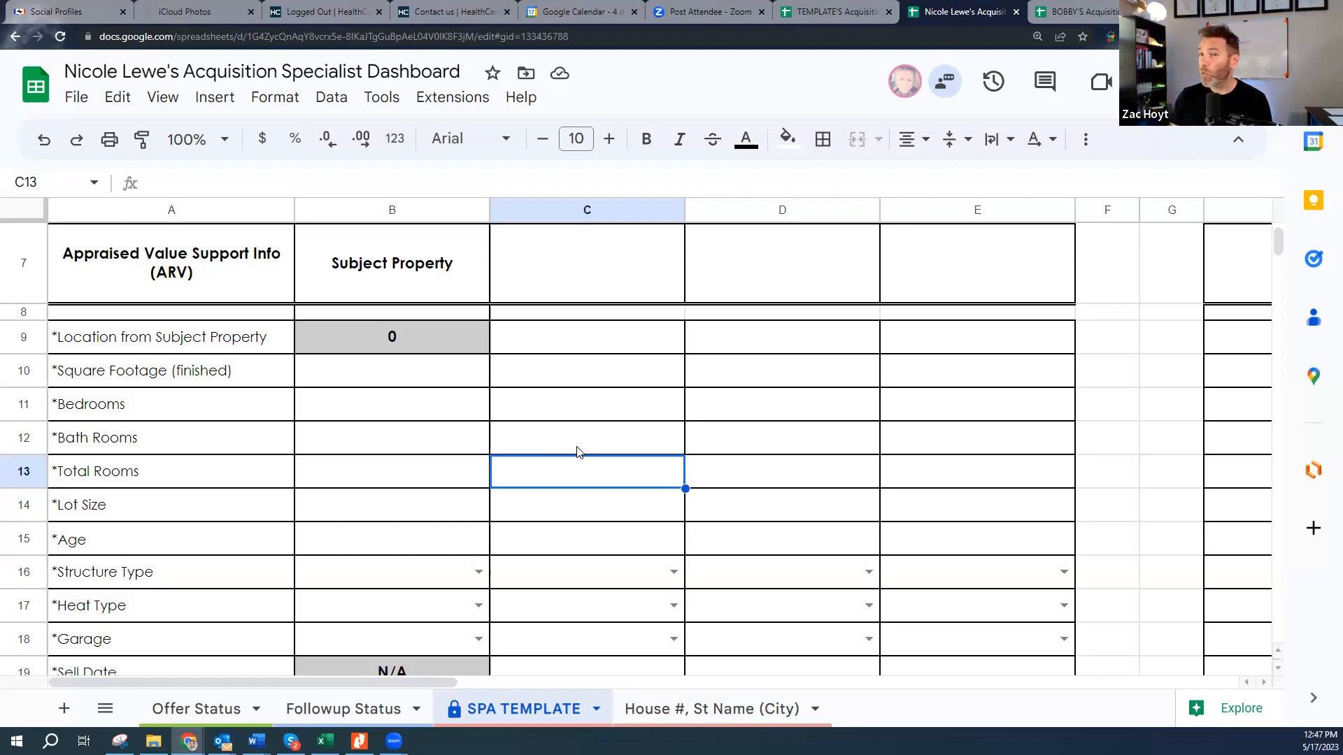
scroll(560, 471, "down", 10)
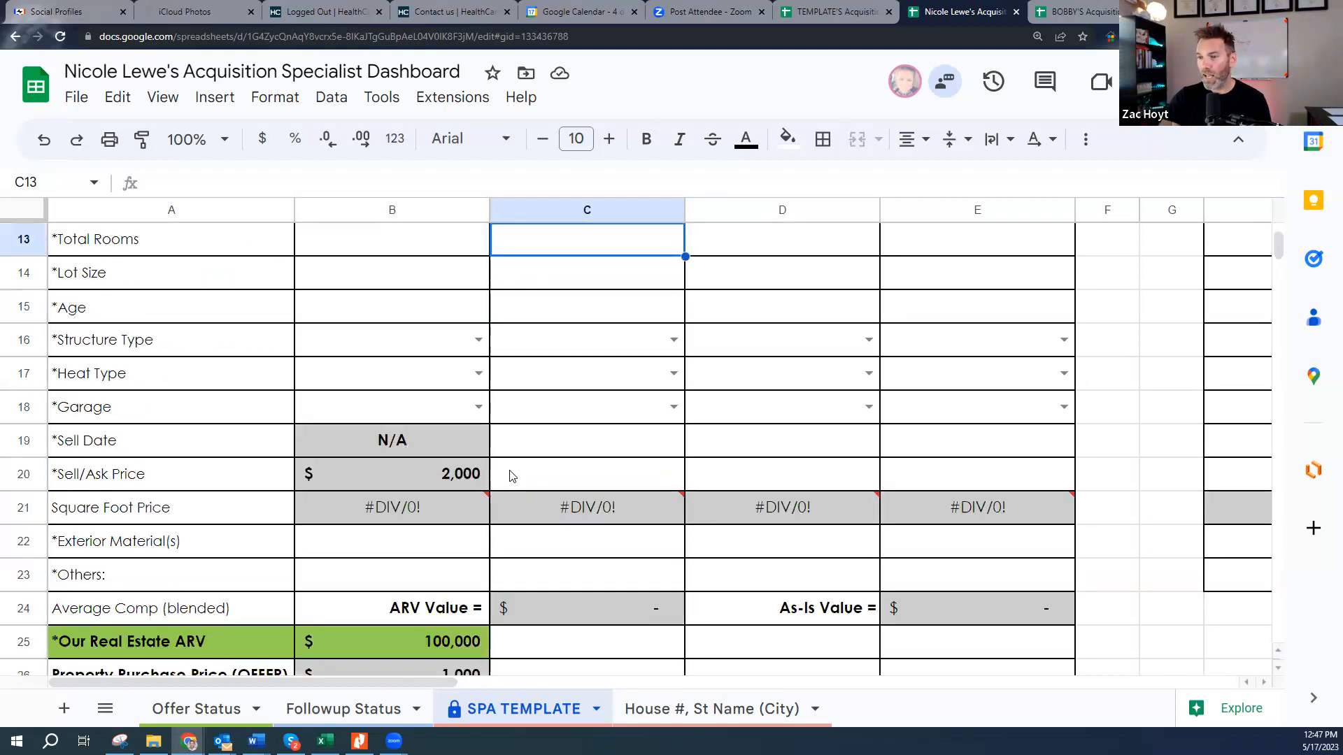
scroll(498, 468, "down", 3)
scroll(498, 469, "up", 2)
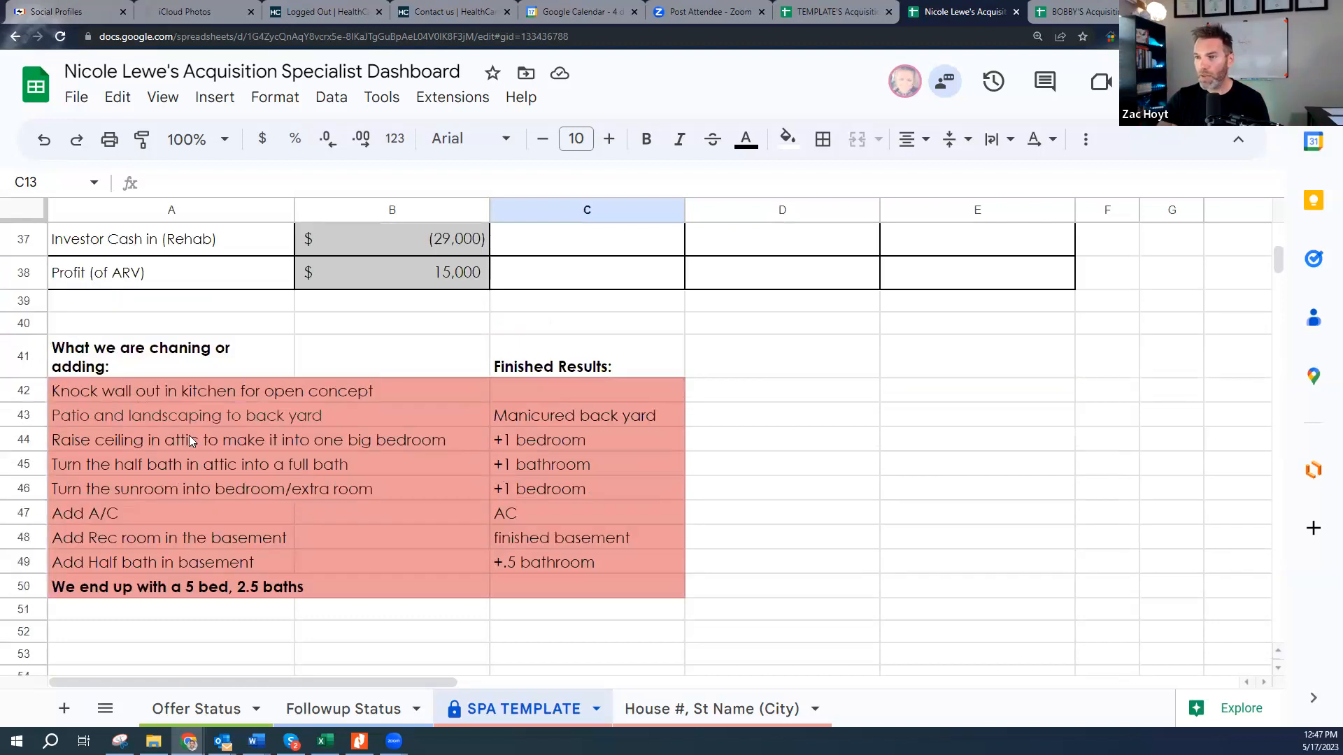
left_click(139, 348)
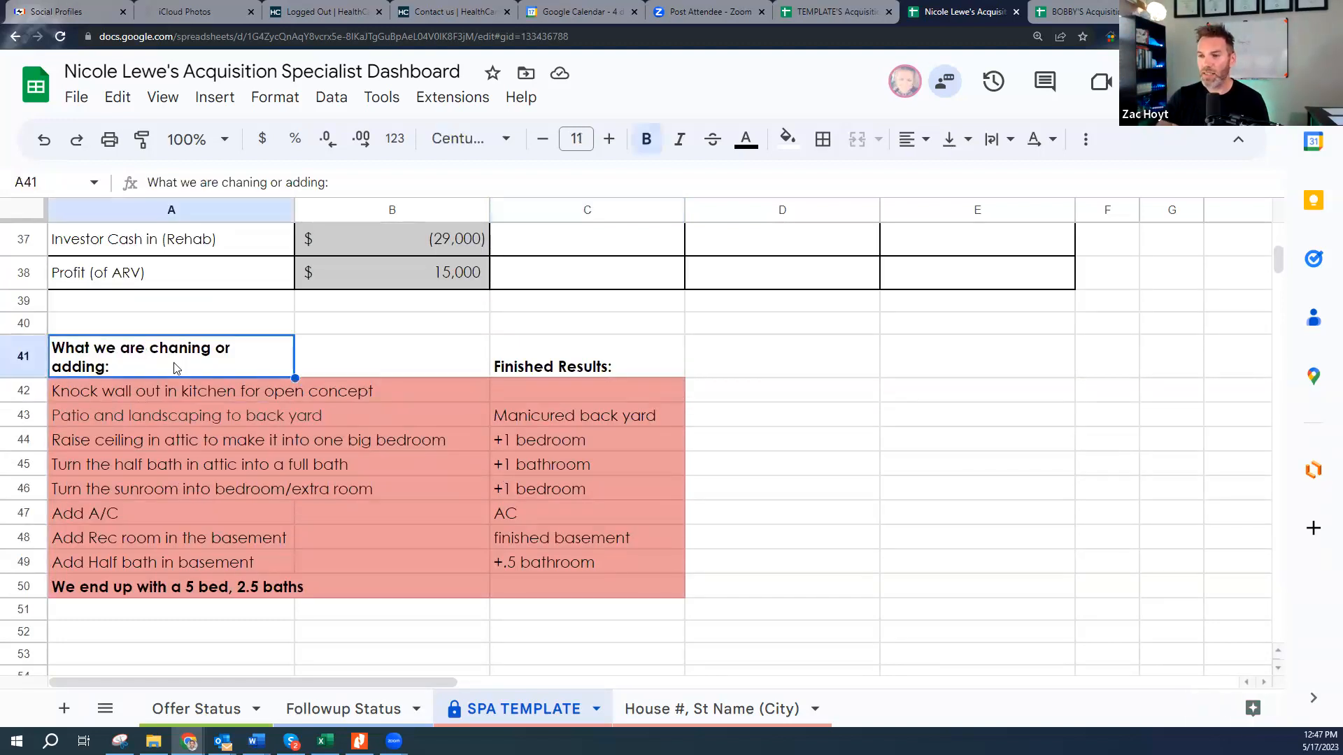
left_click(179, 393)
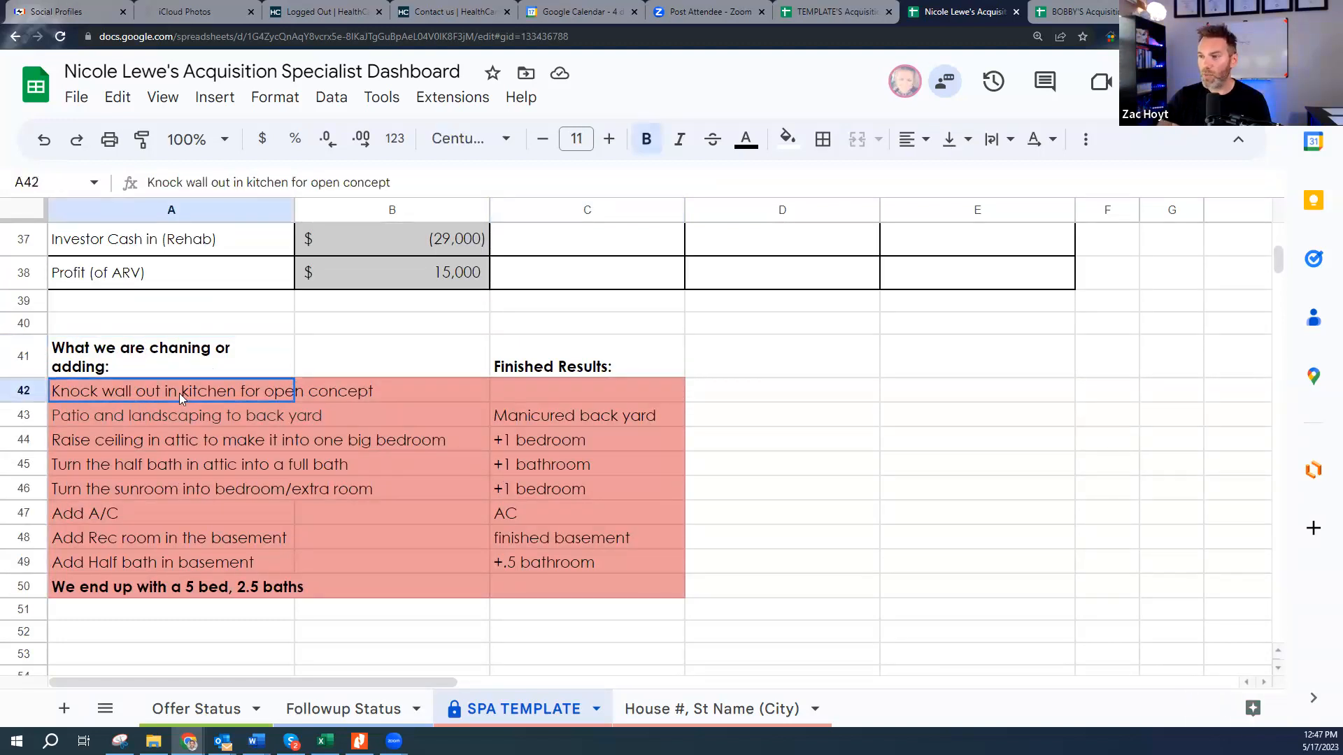
left_click(103, 439)
left_click(515, 446)
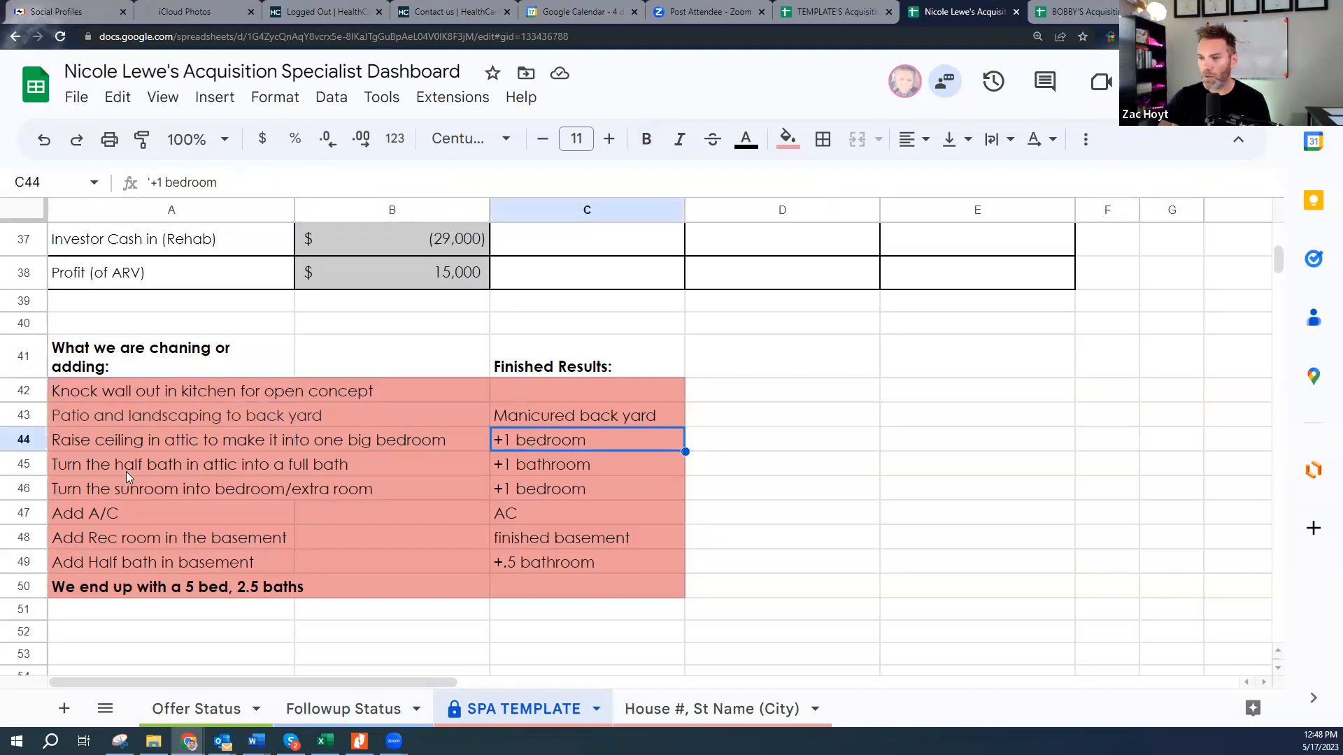
left_click(175, 470)
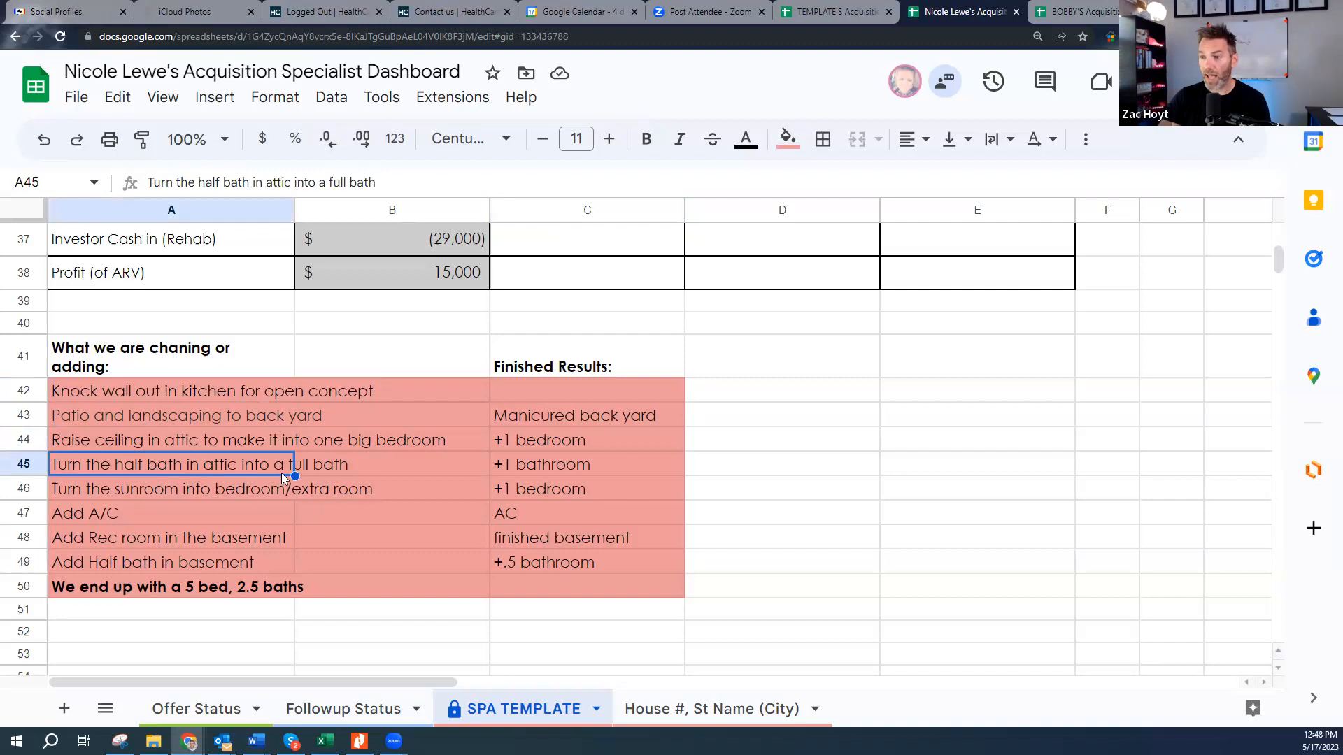
left_click(523, 472)
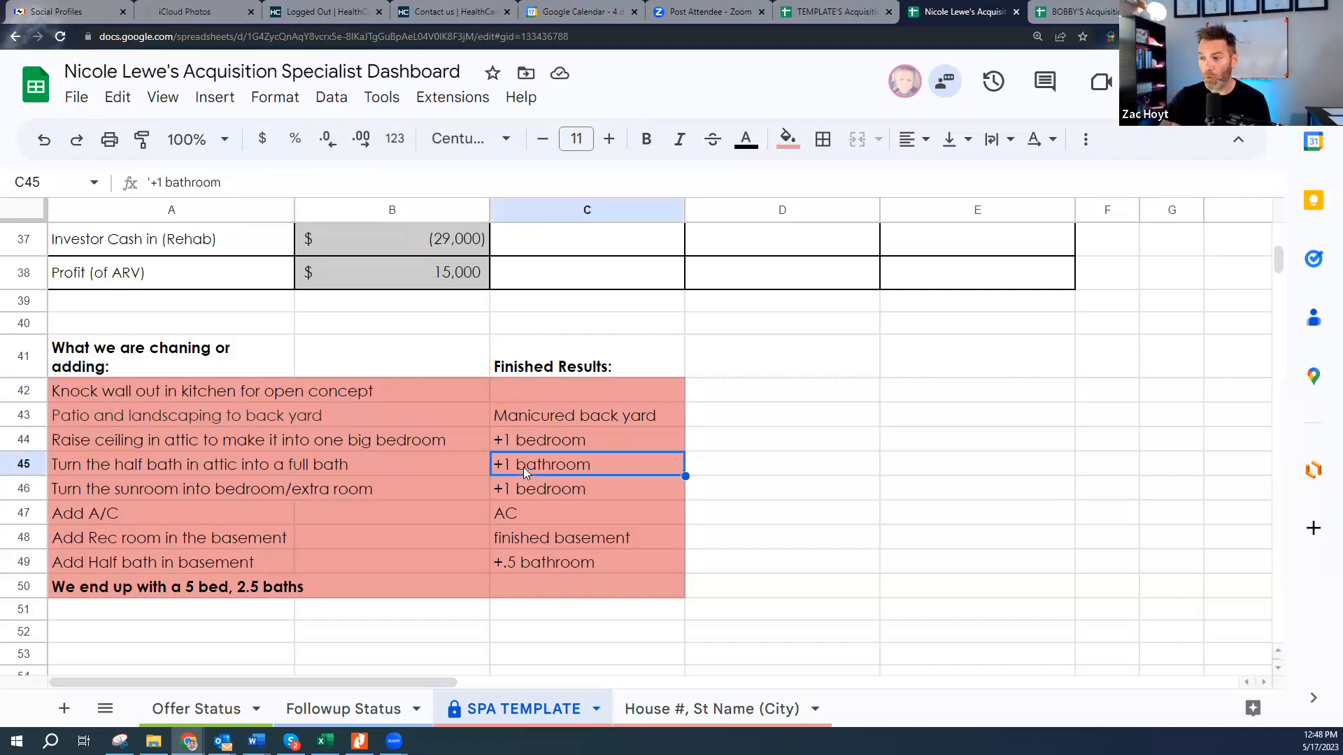
left_click(125, 489)
left_click(84, 519)
left_click(510, 505)
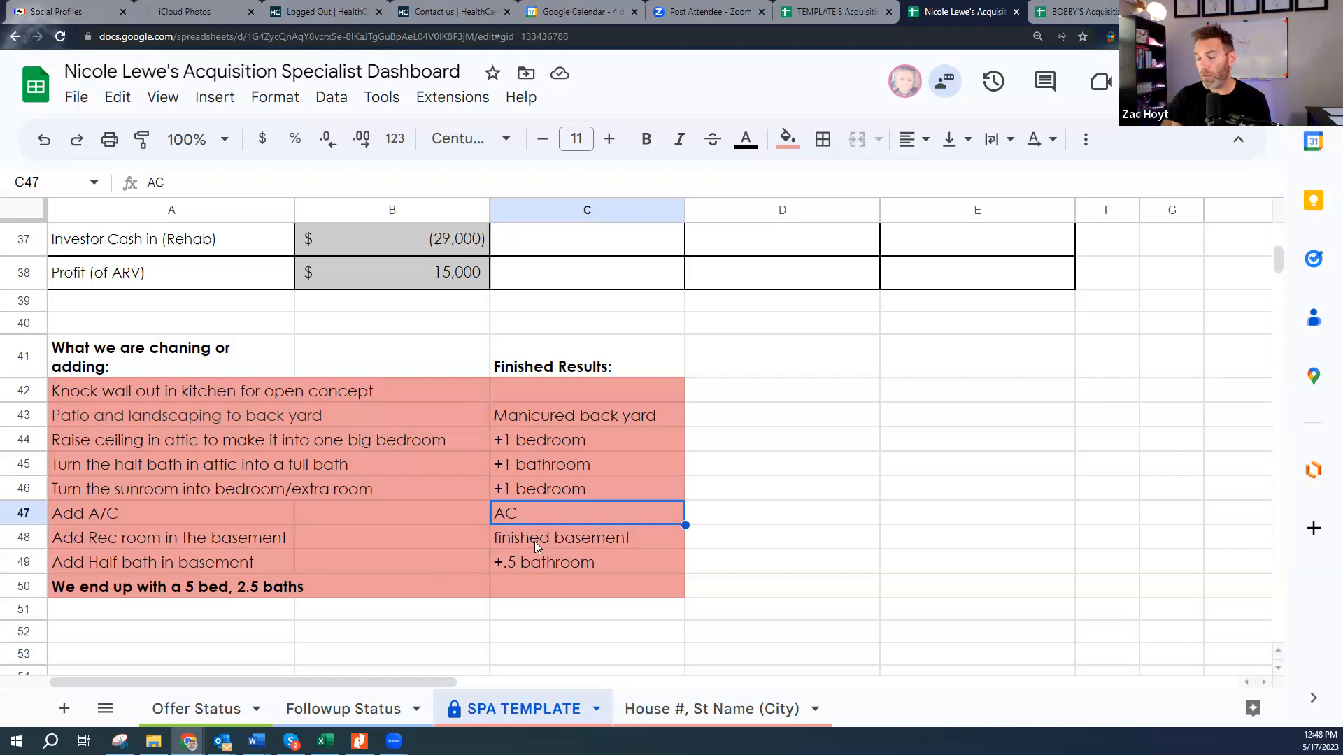
left_click(157, 595)
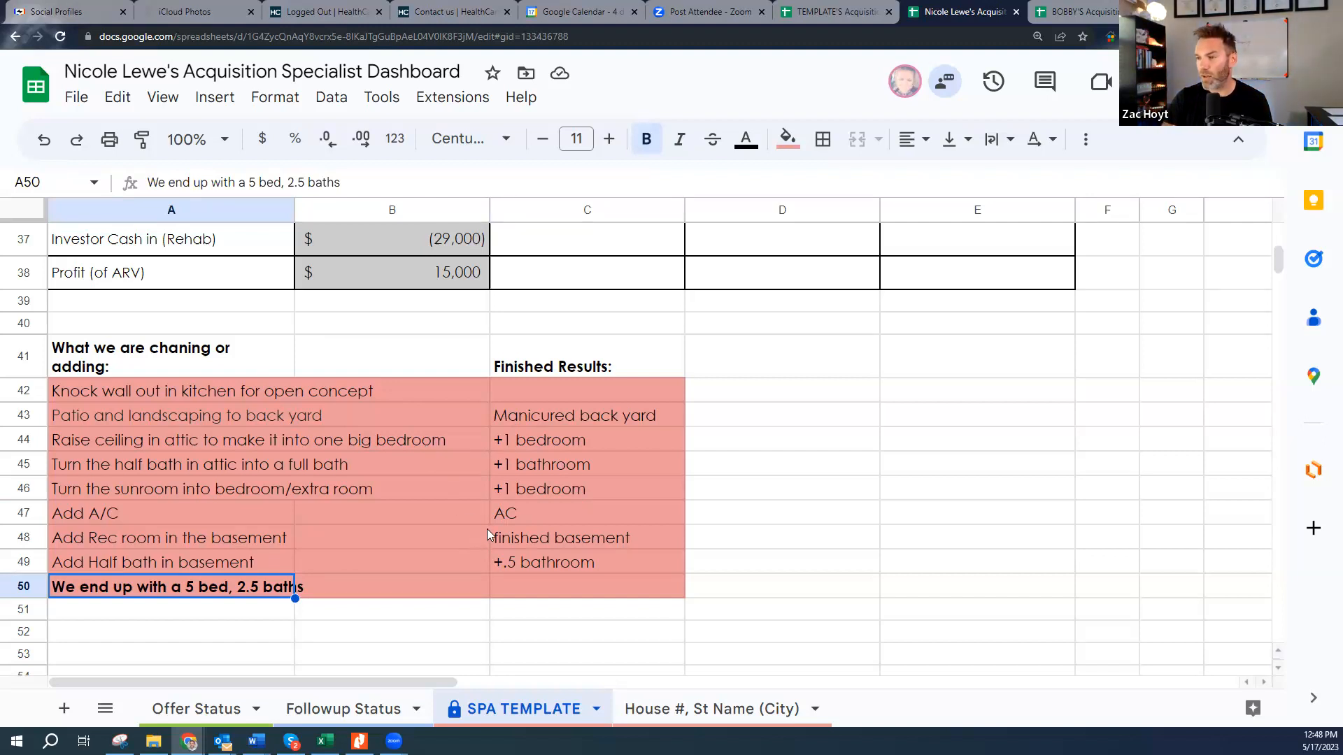
scroll(482, 536, "up", 10)
scroll(488, 535, "up", 4)
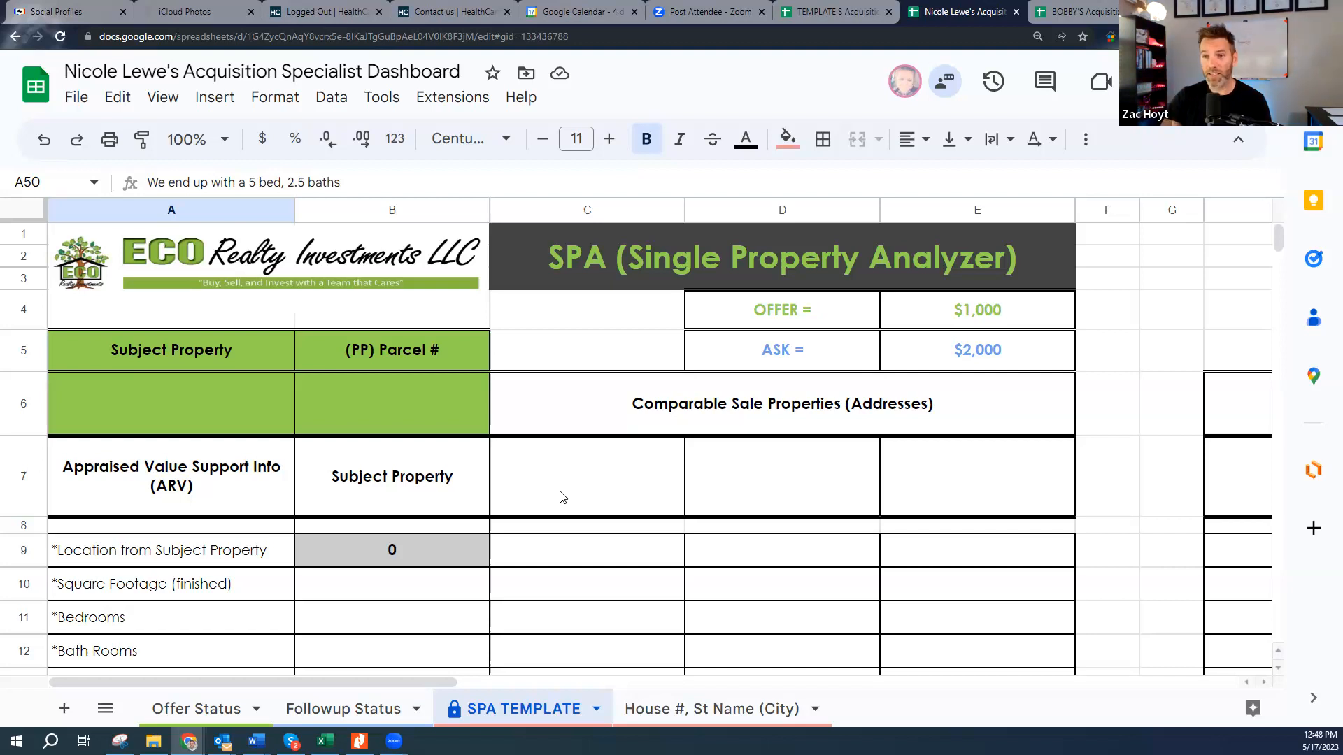
- Check the comp address cells C7 and D7, then switch to the second Acquisition Specialist Dashboard
left_click(598, 469)
left_click(756, 459)
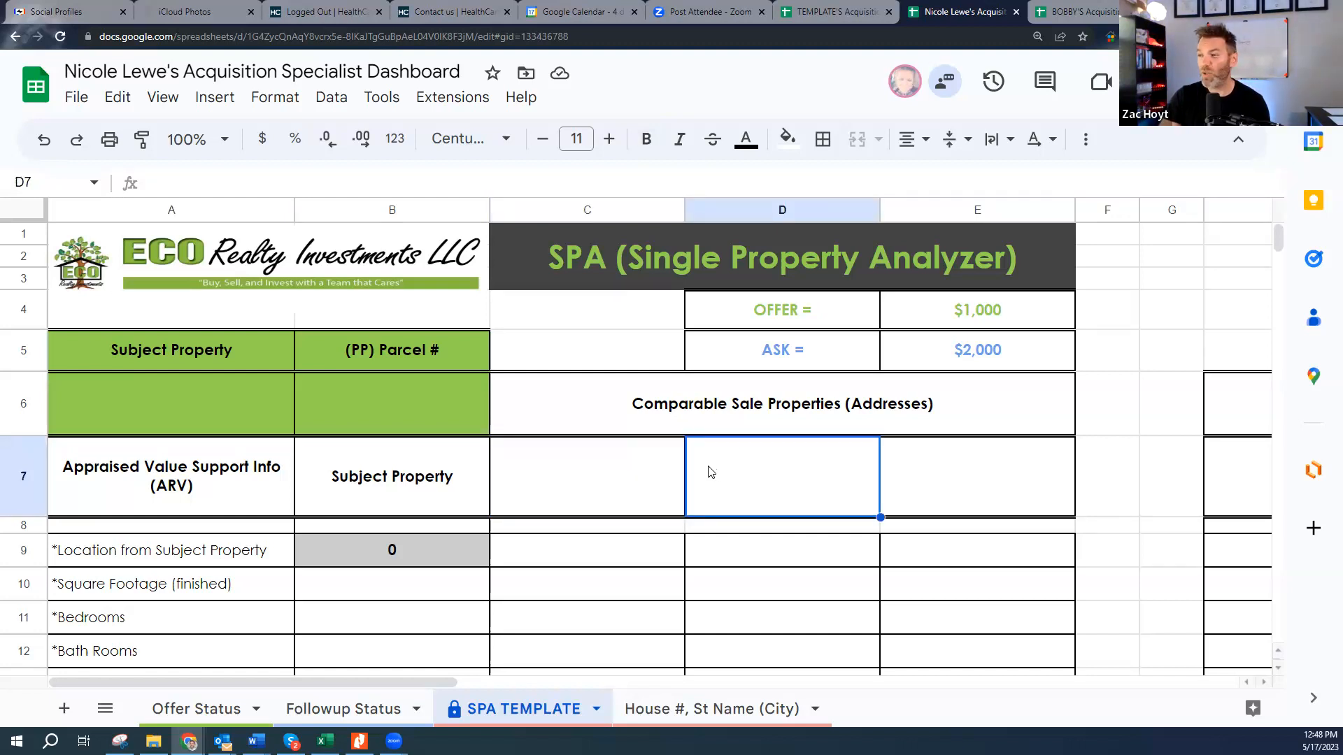
left_click(605, 487)
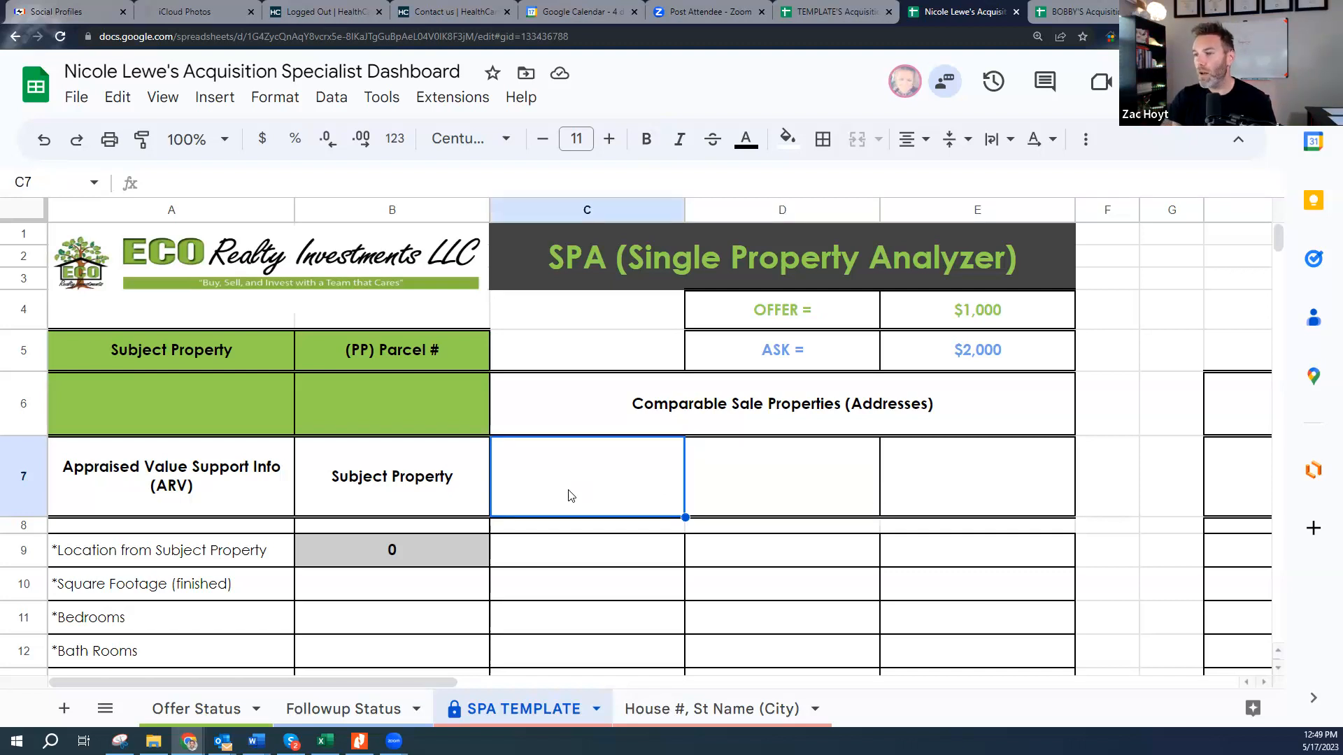
scroll(539, 516, "down", 3)
scroll(539, 516, "down", 2)
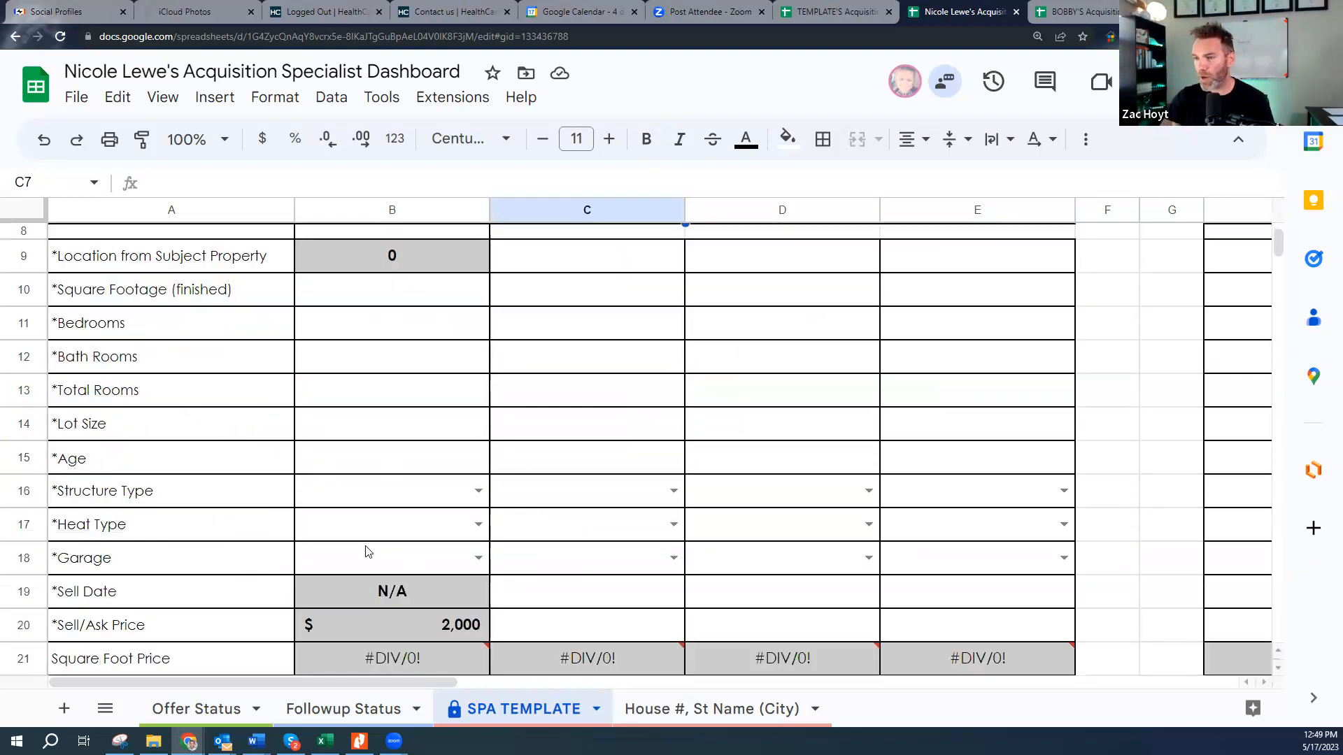
scroll(761, 567, "down", 3)
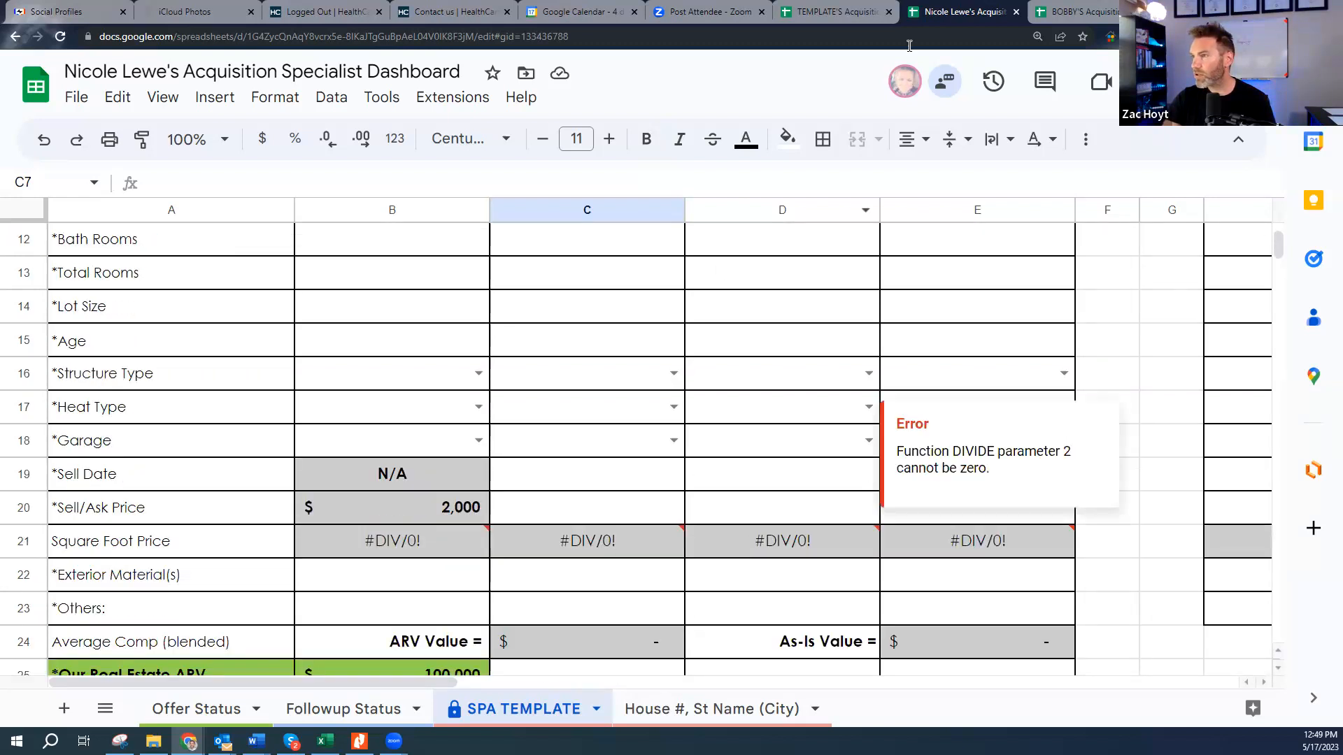
left_click(1092, 11)
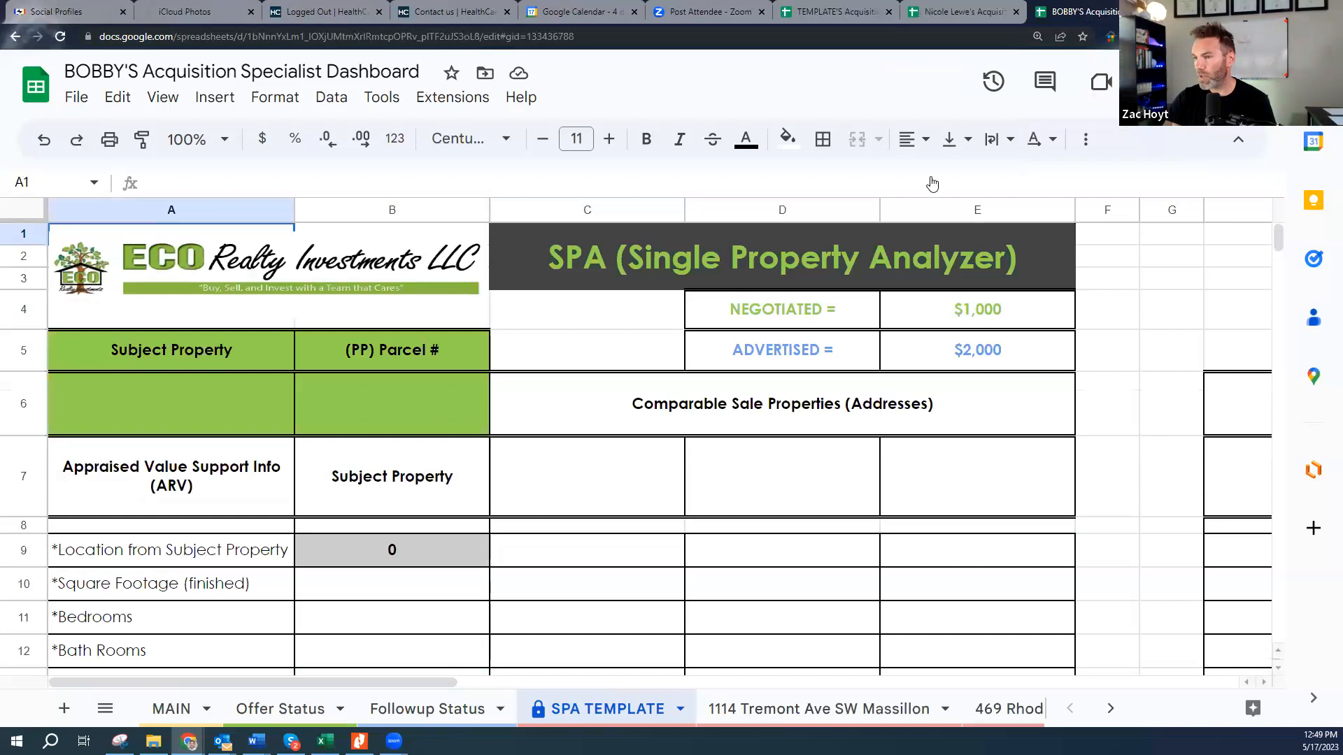
left_click(803, 710)
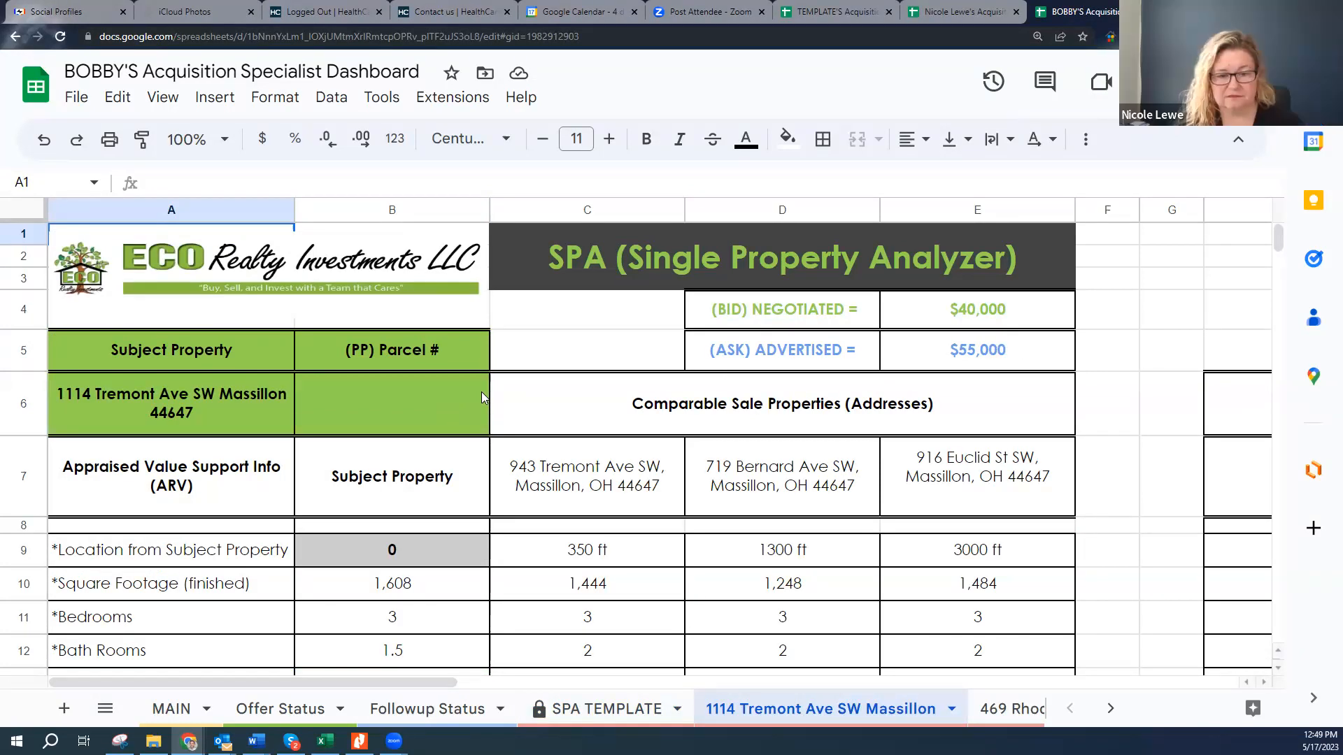
left_click(181, 409)
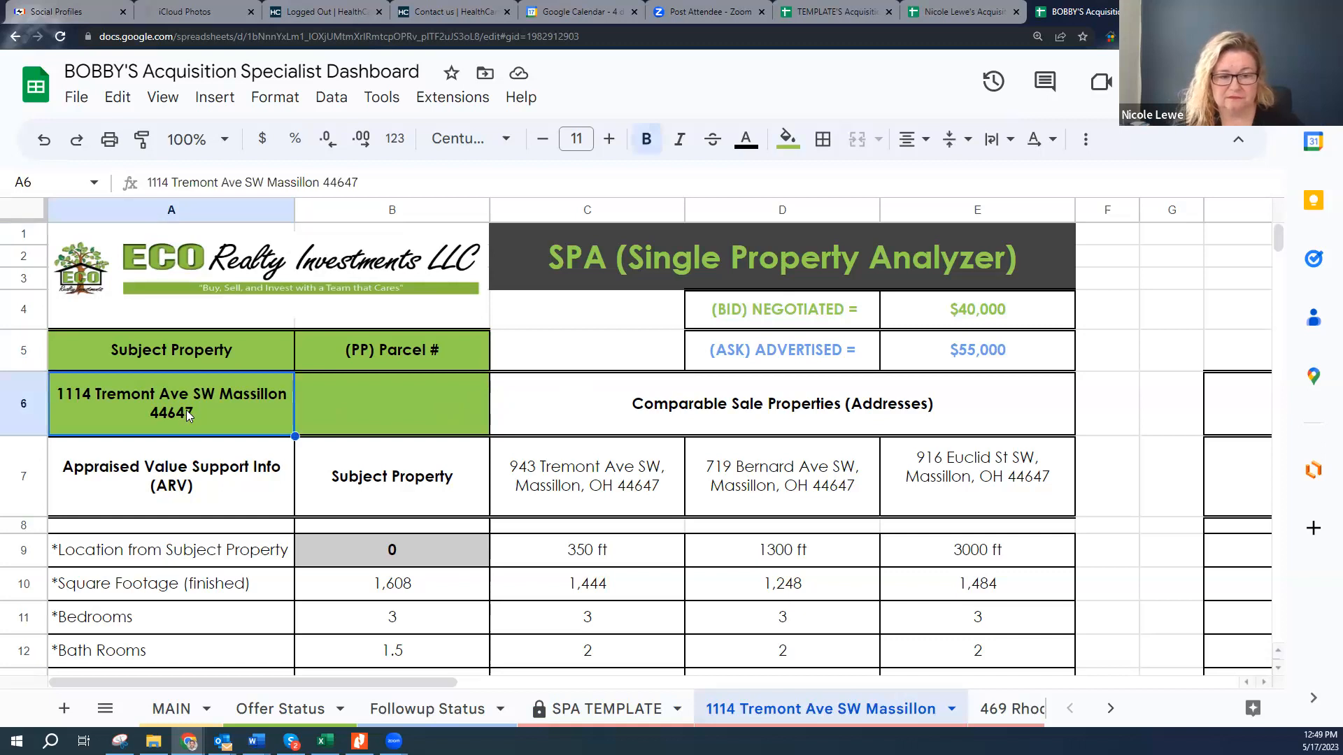
left_click(399, 396)
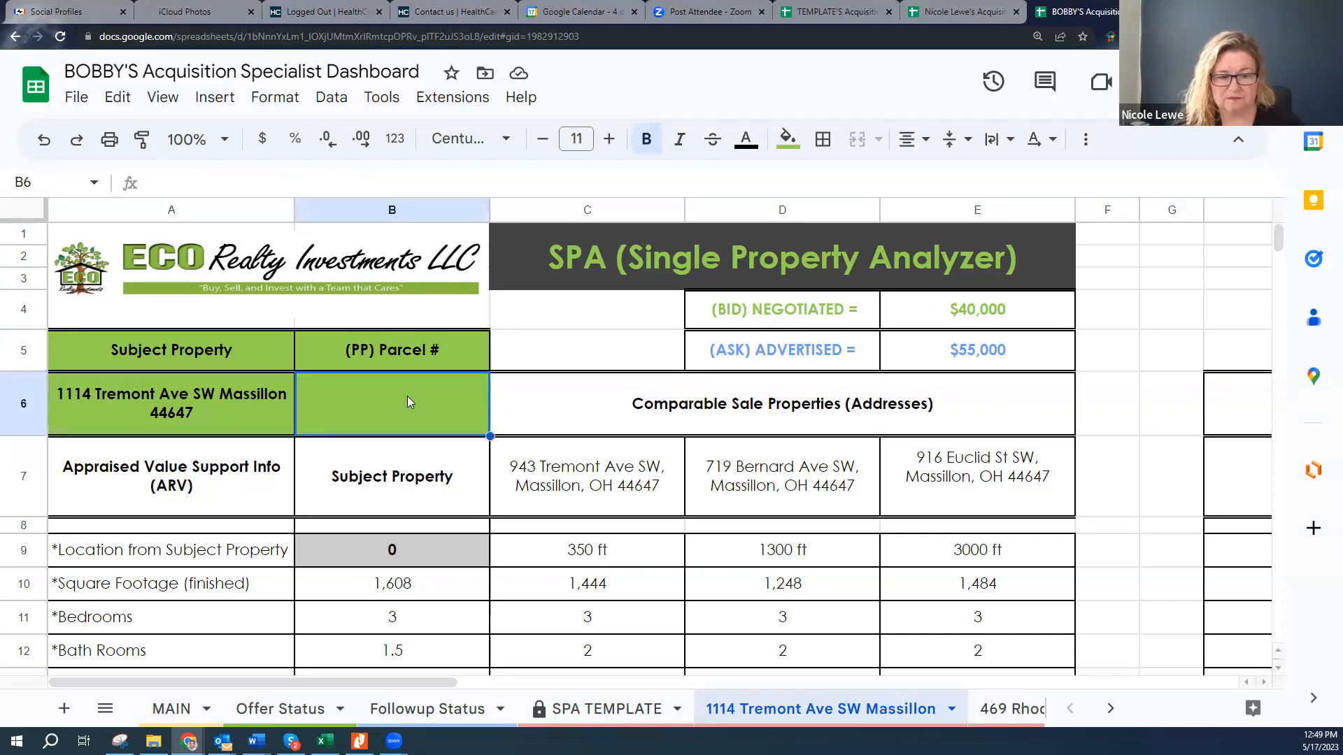
left_click(222, 417)
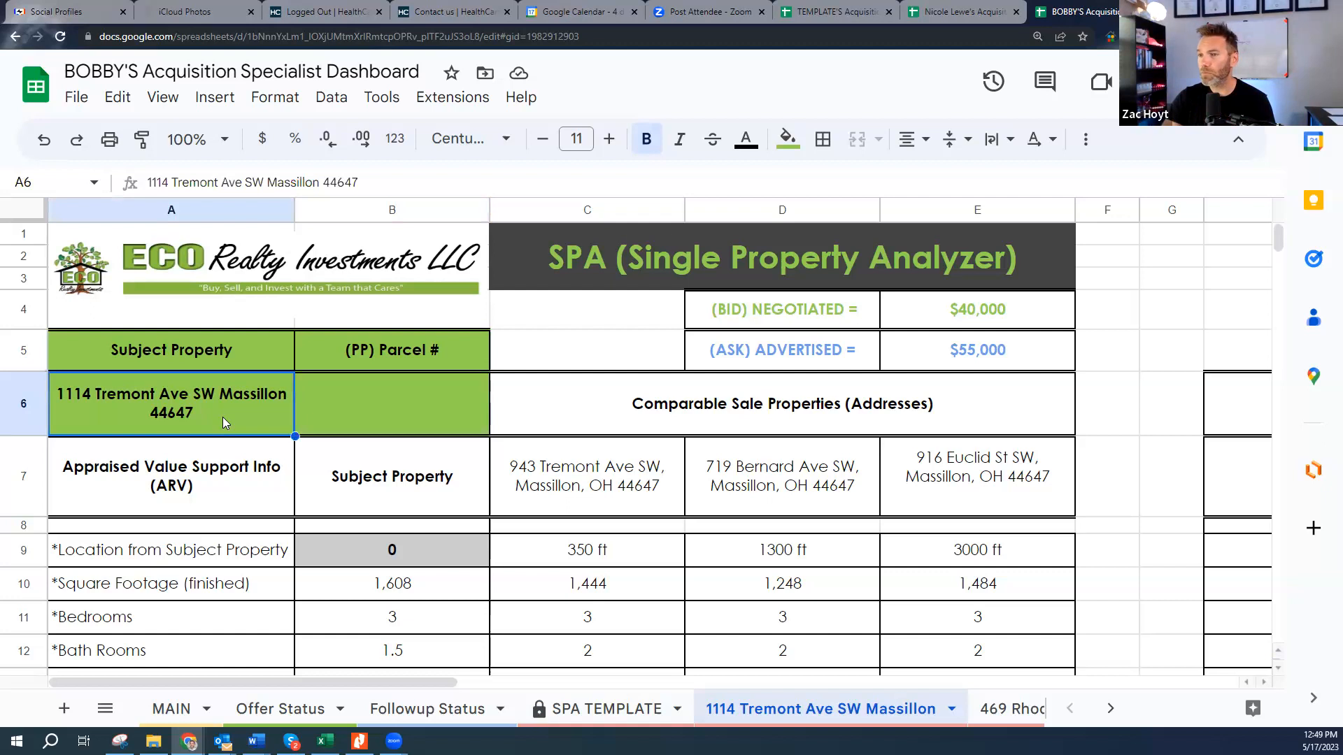
left_click(827, 356)
left_click(996, 367)
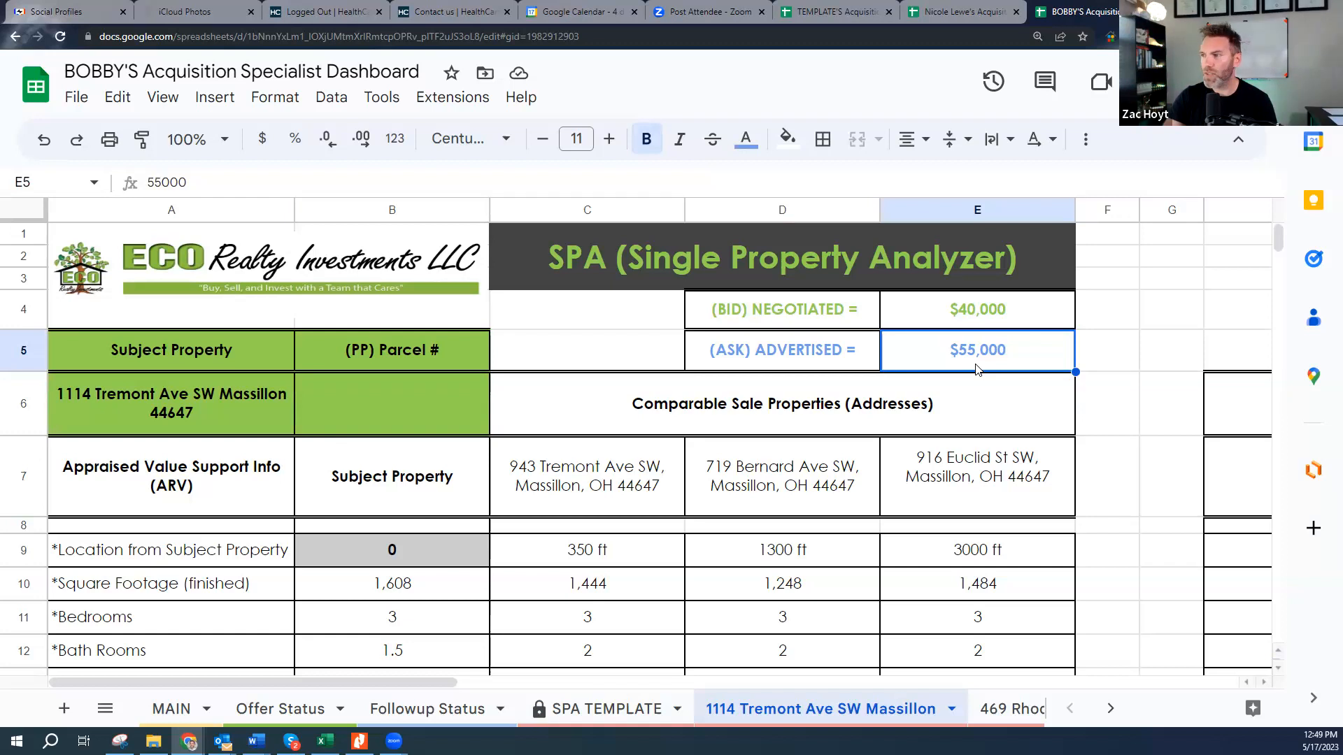
left_click(964, 316)
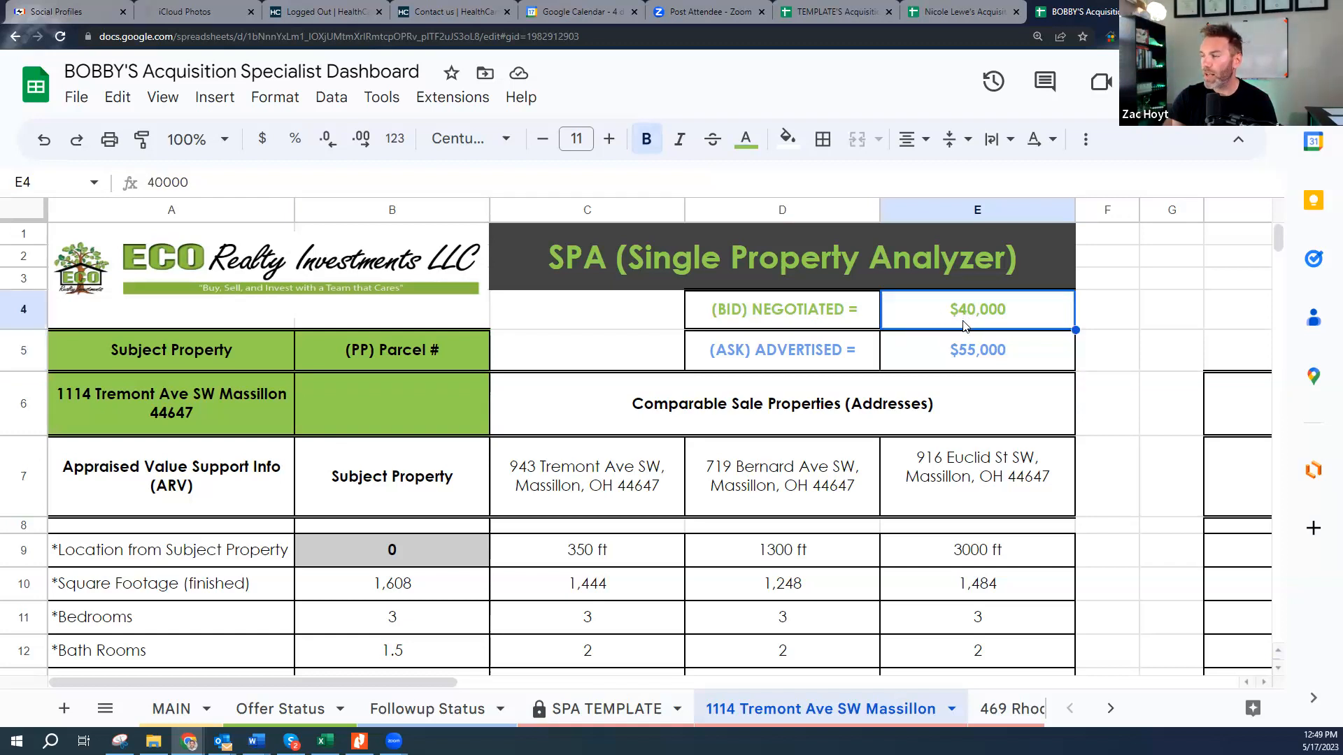
left_click(983, 352)
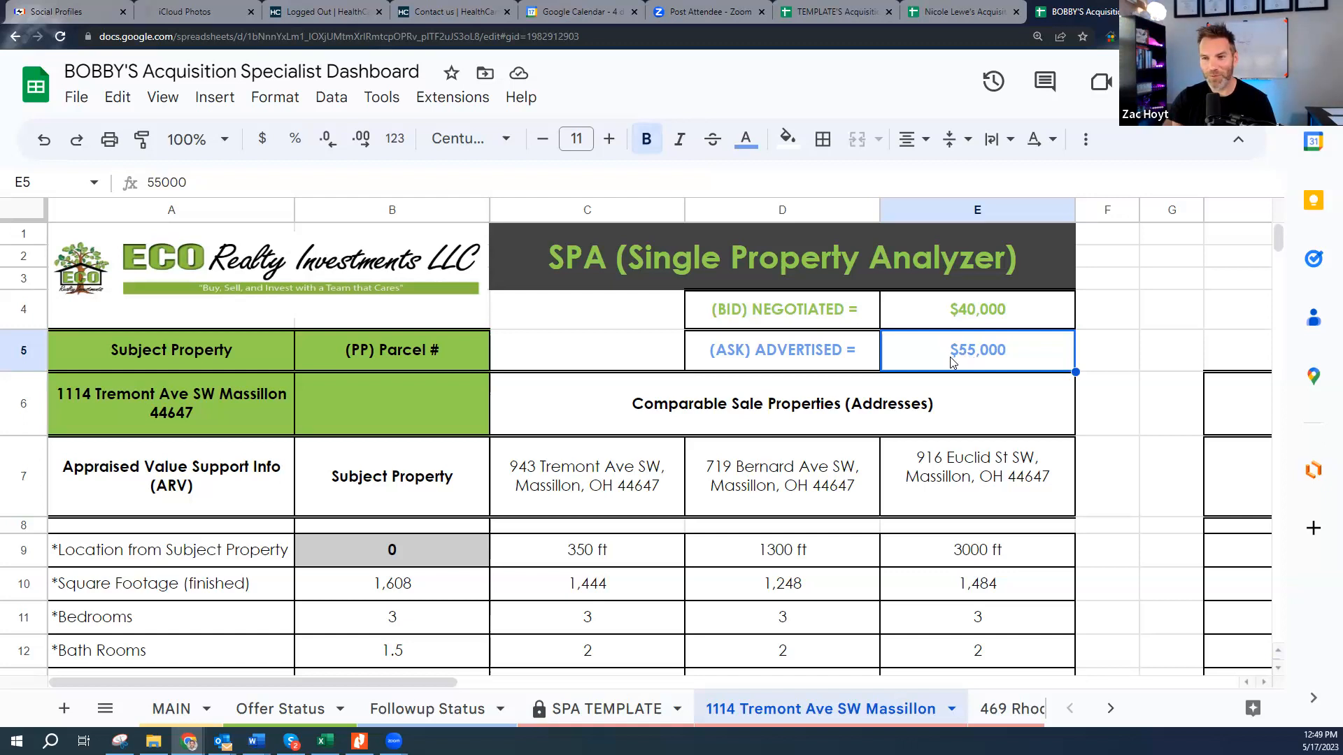
- Check the comps' 350 ft and 3000 ft distances, then bring up the COMPING RULES PDF
scroll(930, 374, "down", 2)
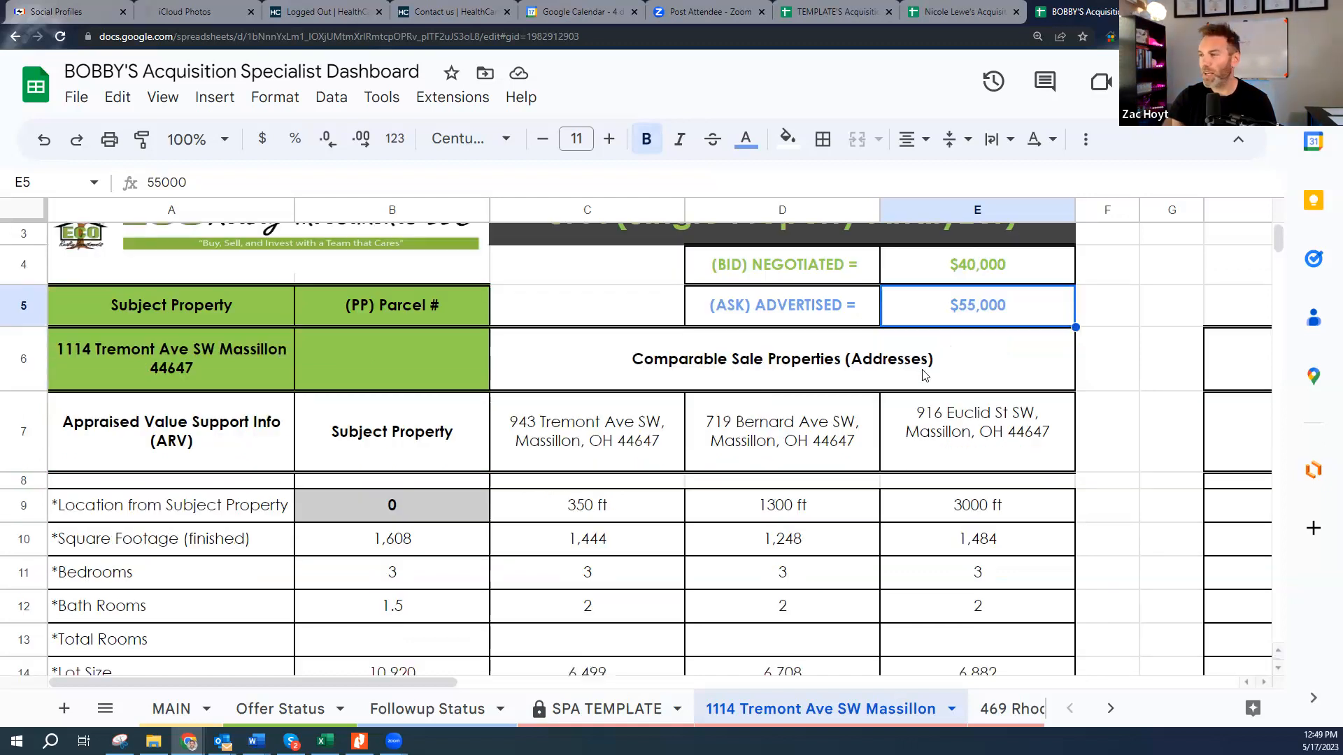
scroll(621, 465, "down", 2)
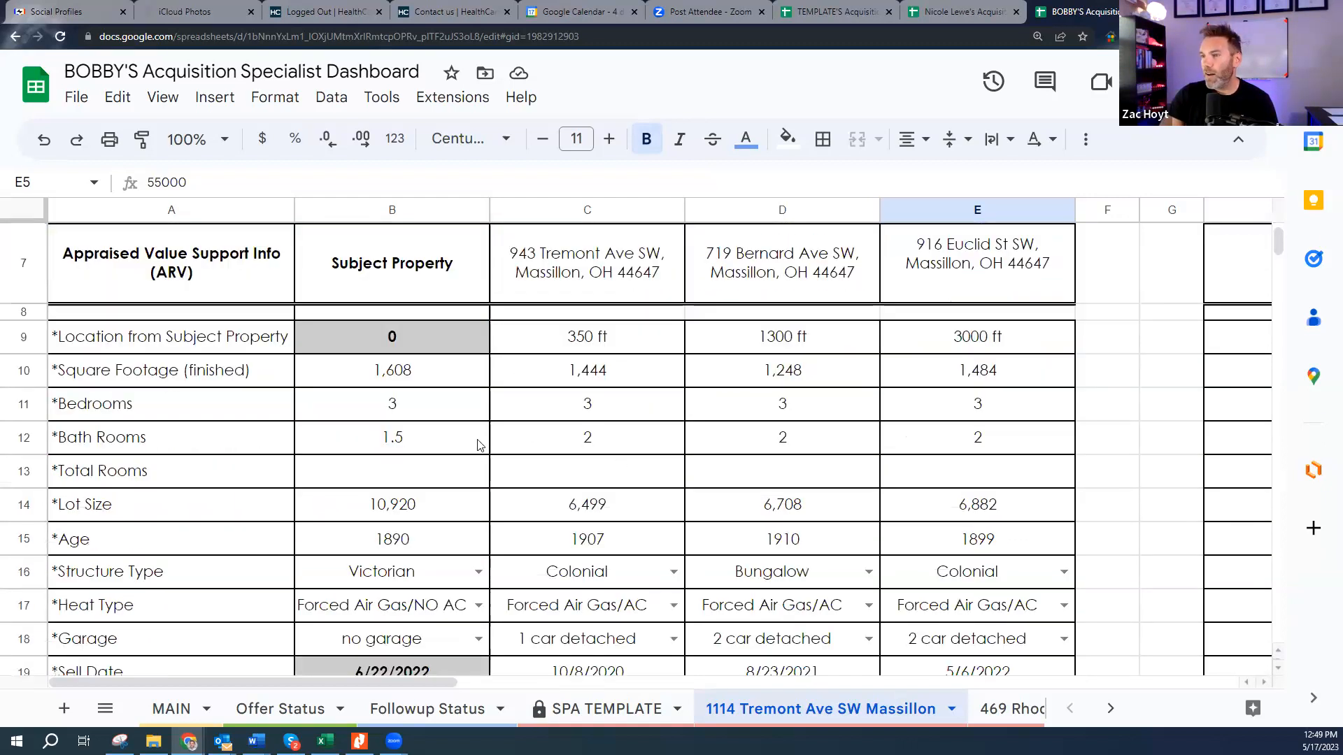
scroll(507, 400, "up", 1)
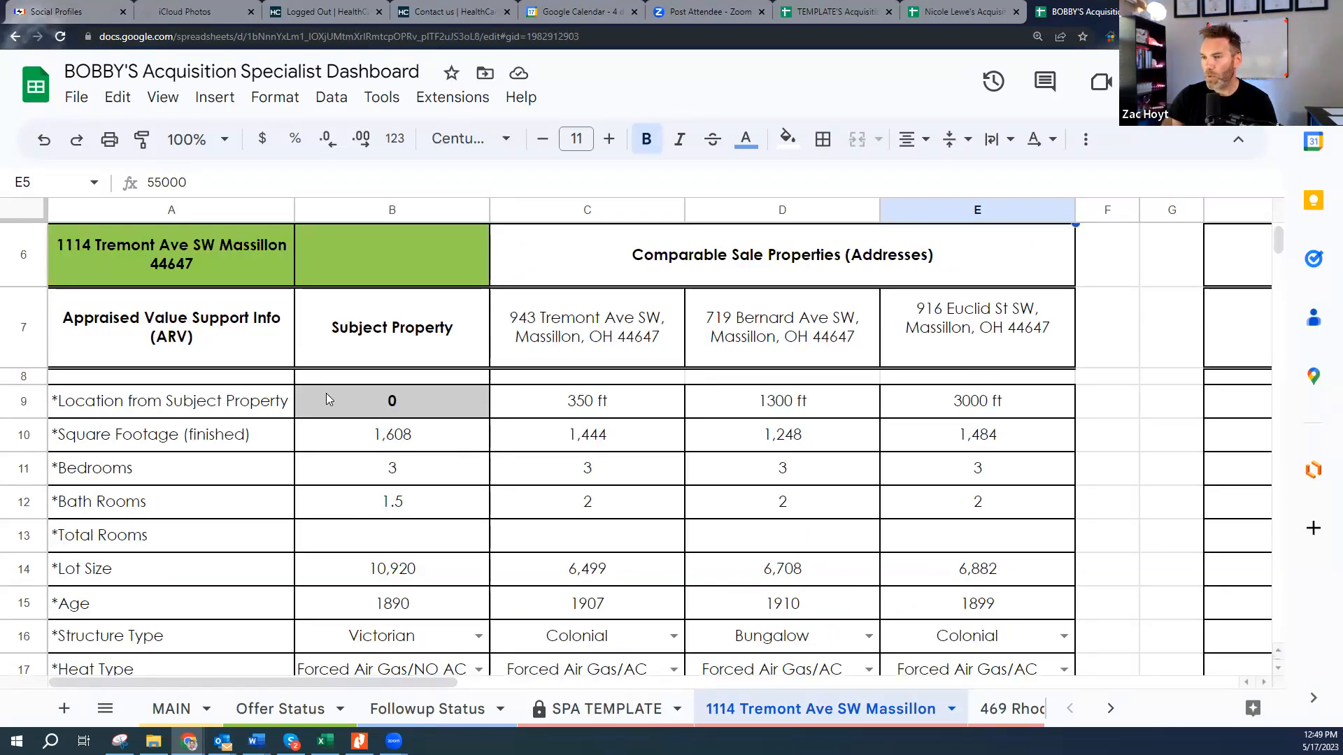
left_click(601, 409)
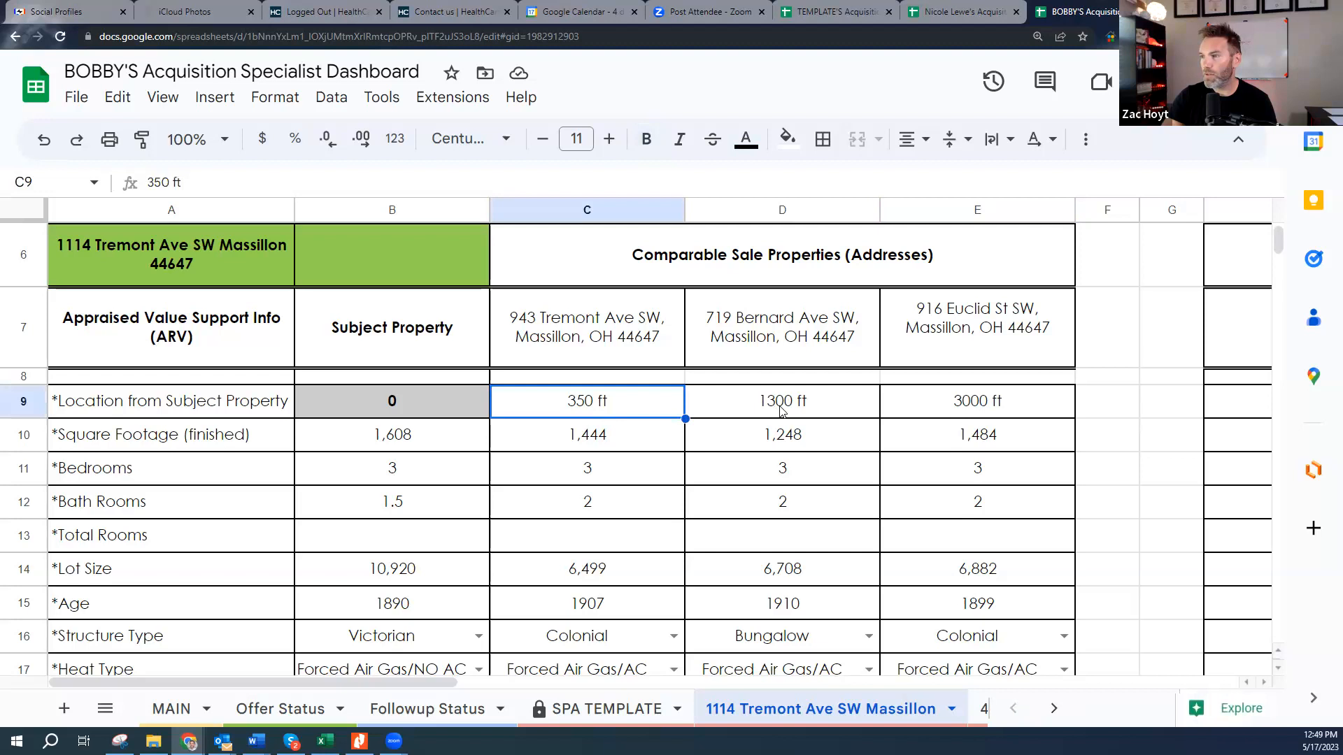
left_click(793, 413)
left_click(963, 407)
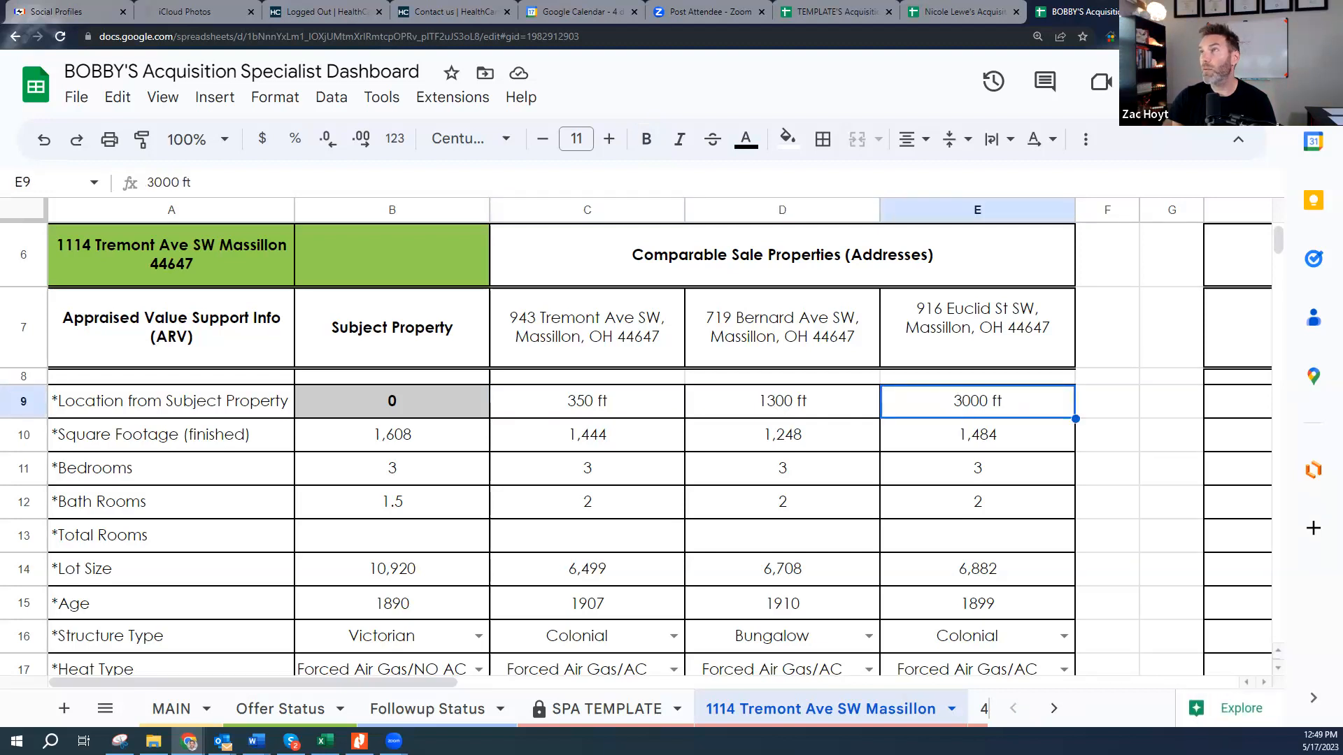
key("alt+Tab")
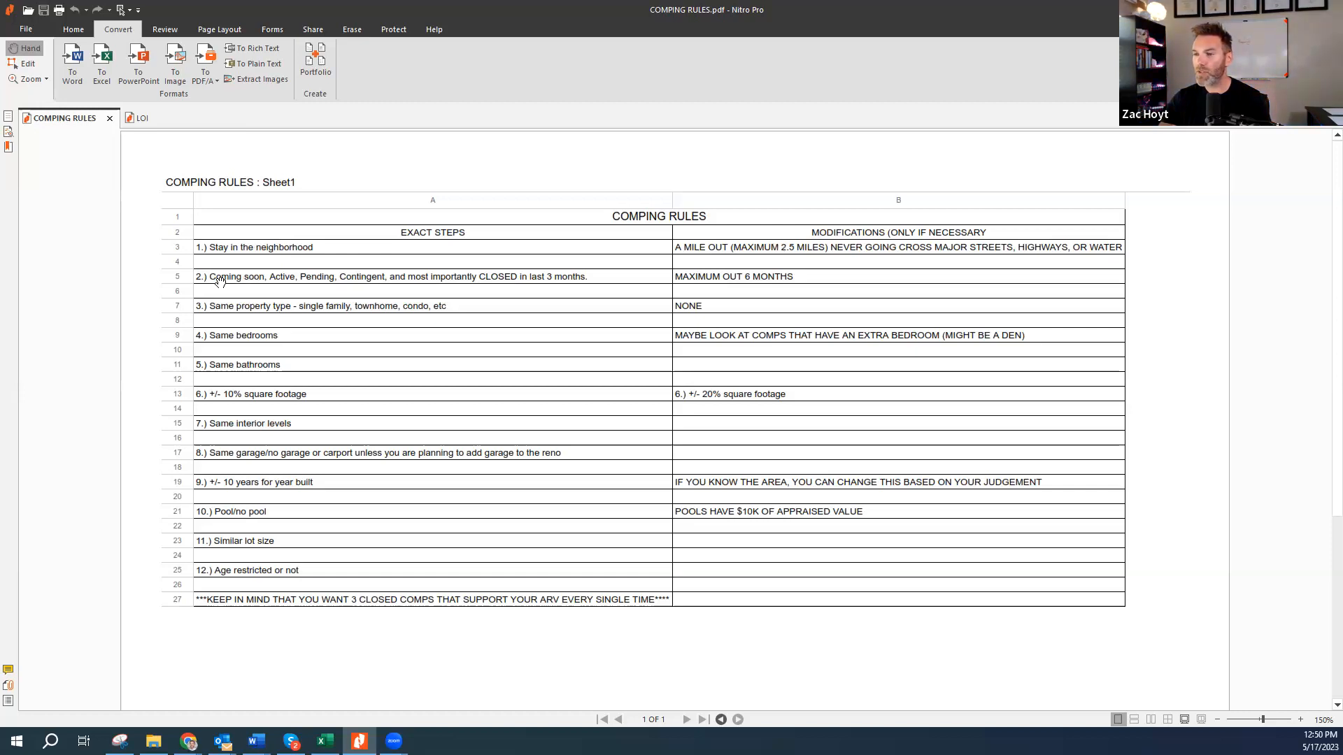
mouse_move(209, 277)
left_mouse_down()
mouse_move(342, 281)
mouse_move(204, 278)
left_mouse_up()
left_click(343, 282)
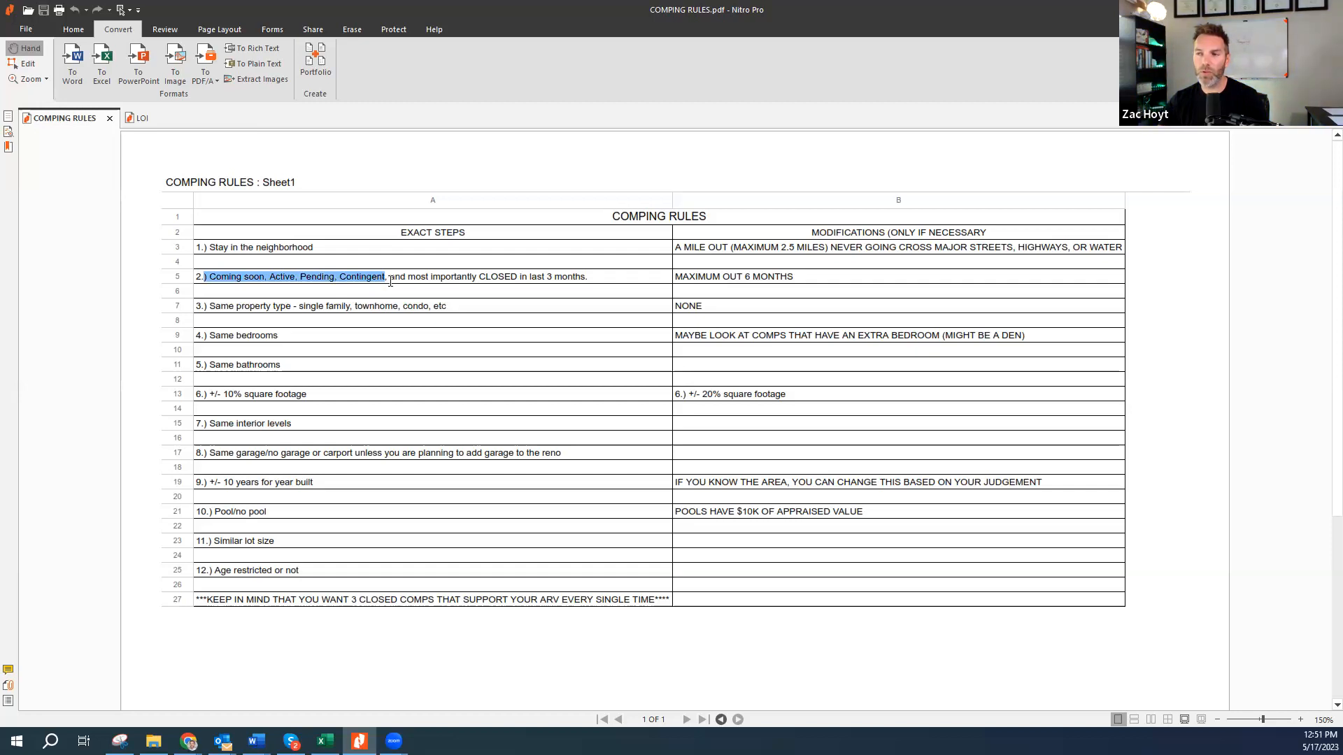
double_click(362, 278)
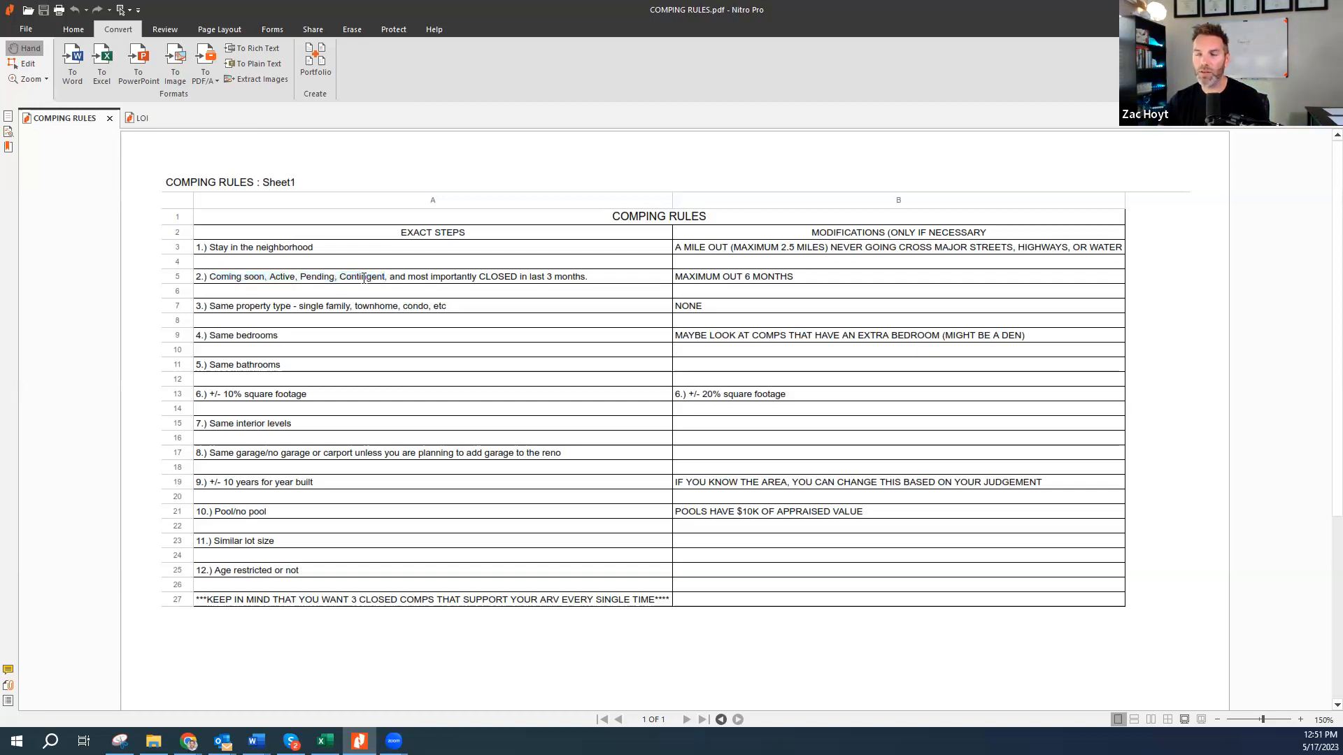
double_click(318, 279)
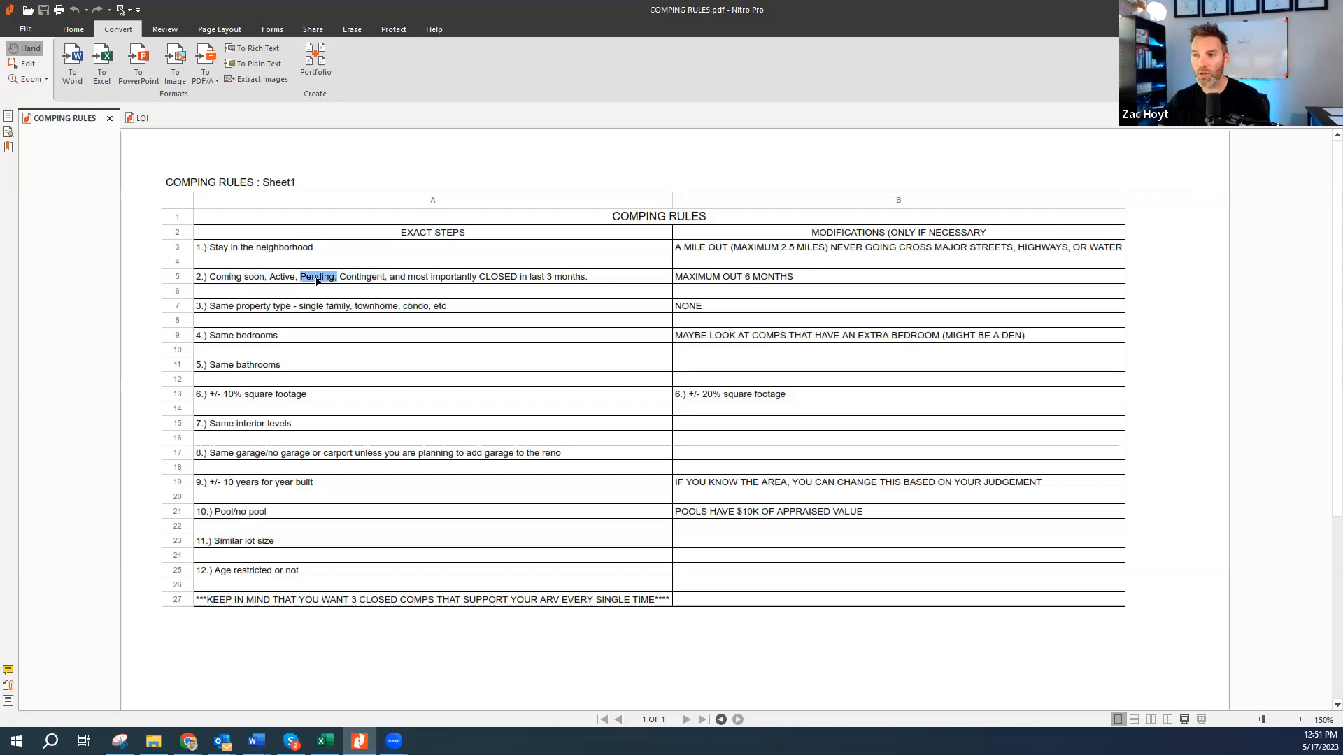
double_click(282, 277)
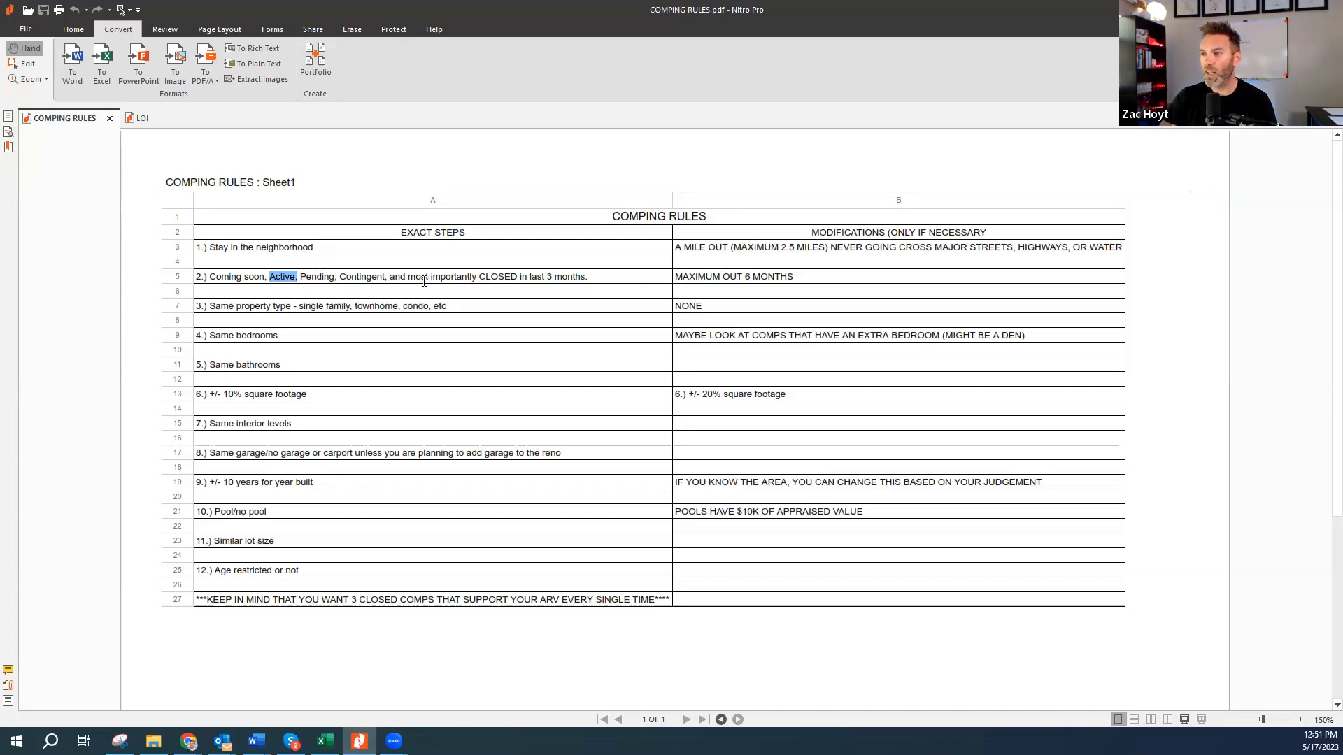
left_click_drag(390, 277, 588, 278)
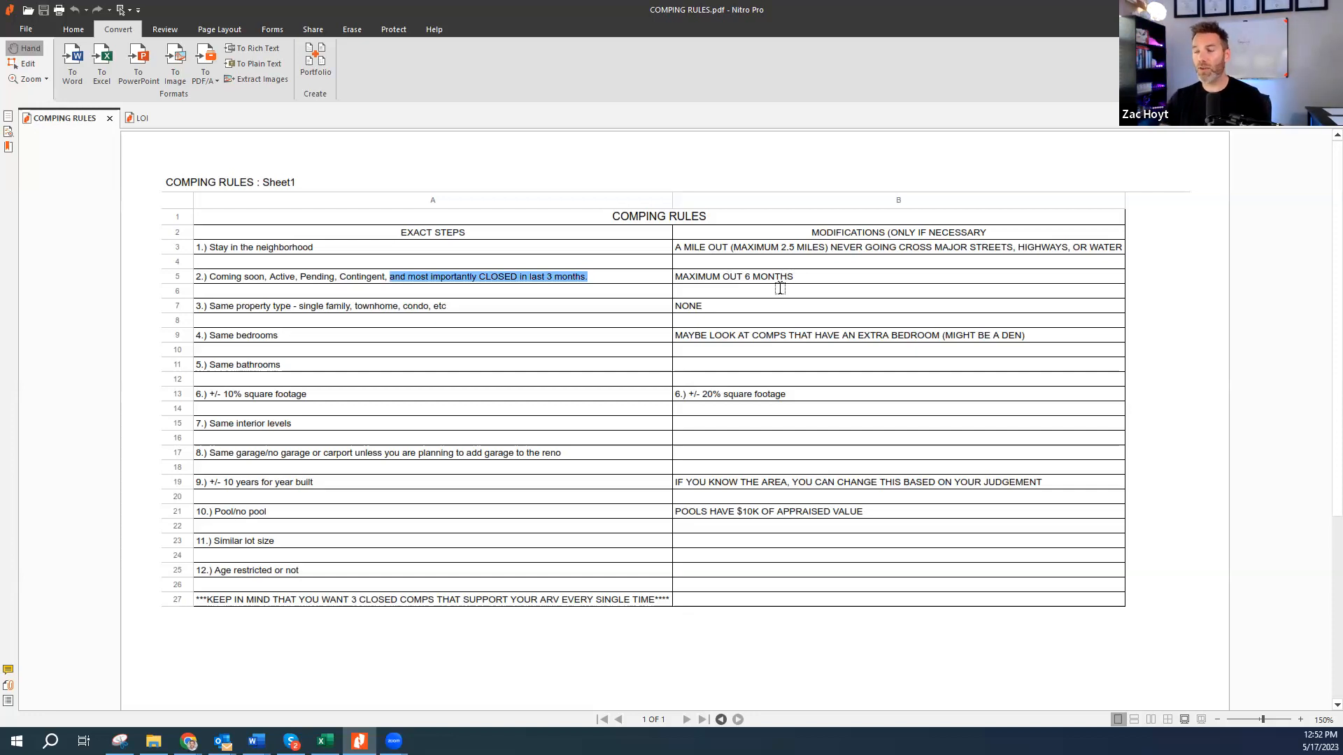
left_click_drag(796, 280, 672, 280)
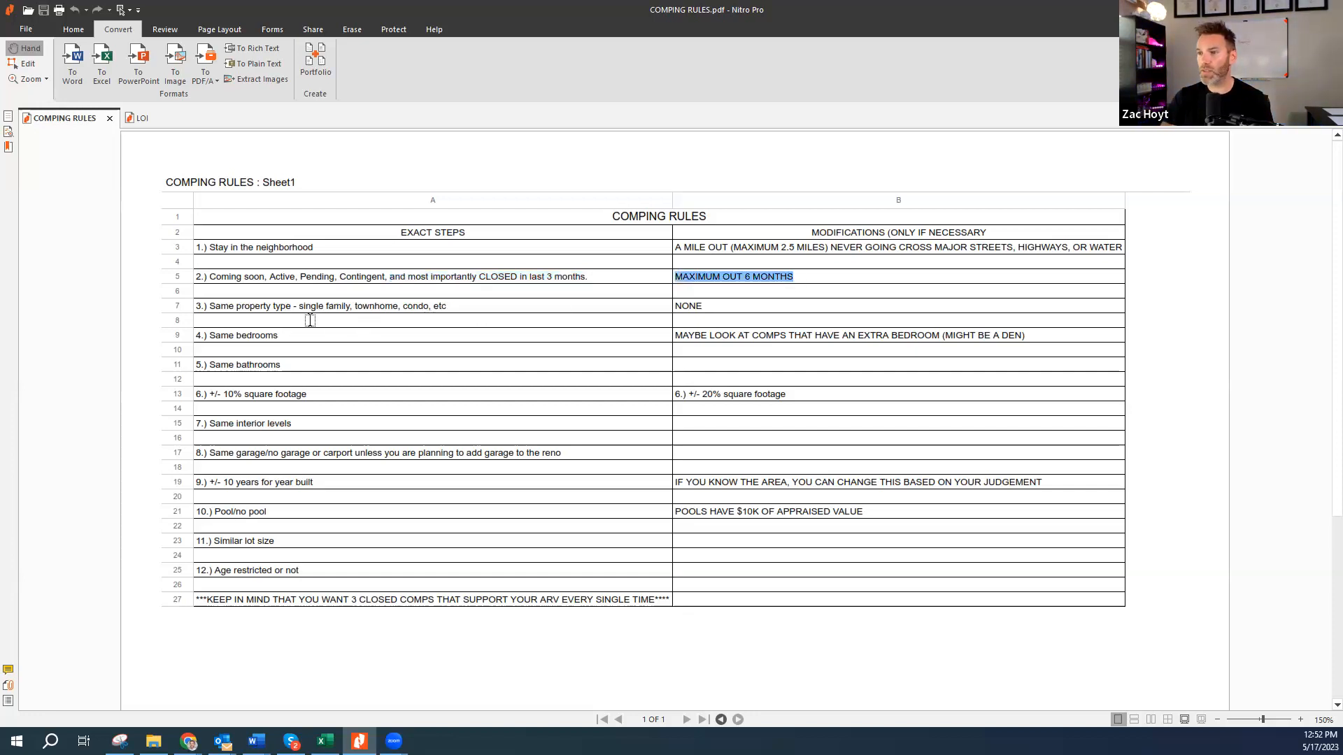
left_click(291, 308)
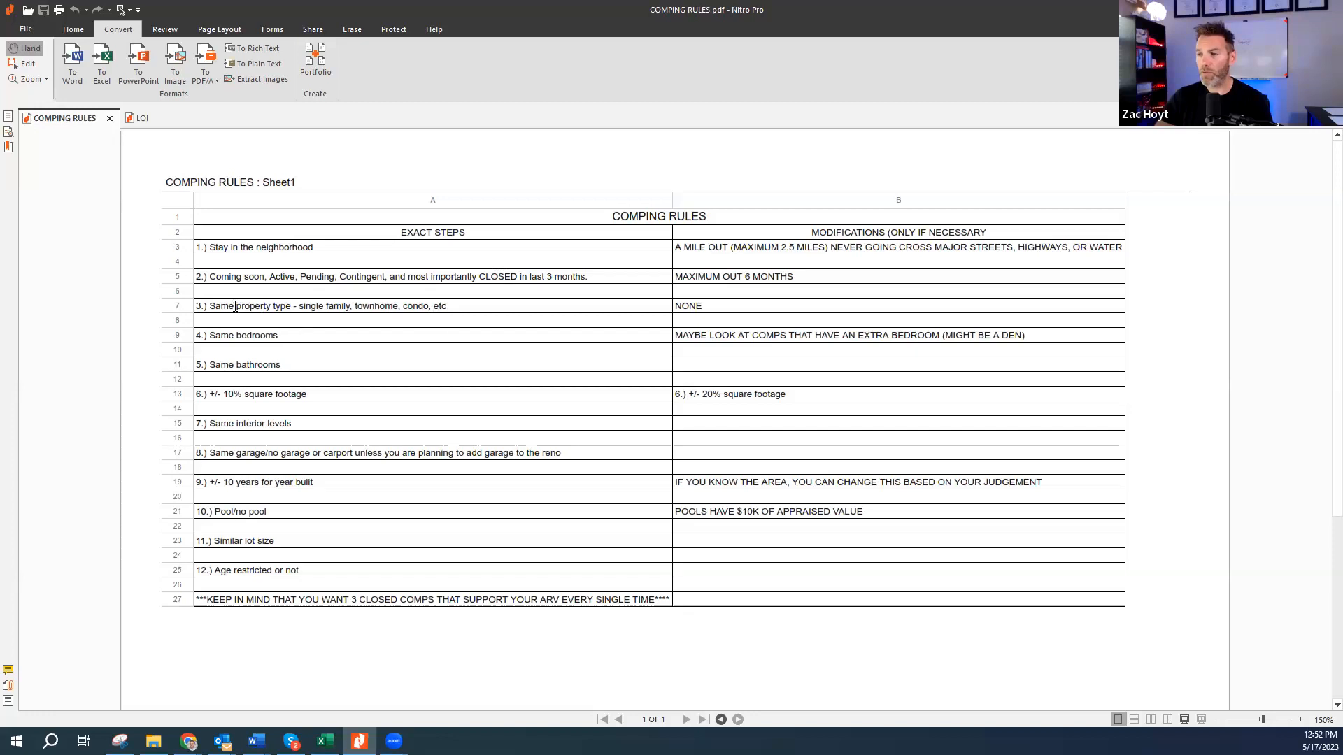
left_click_drag(245, 307, 249, 307)
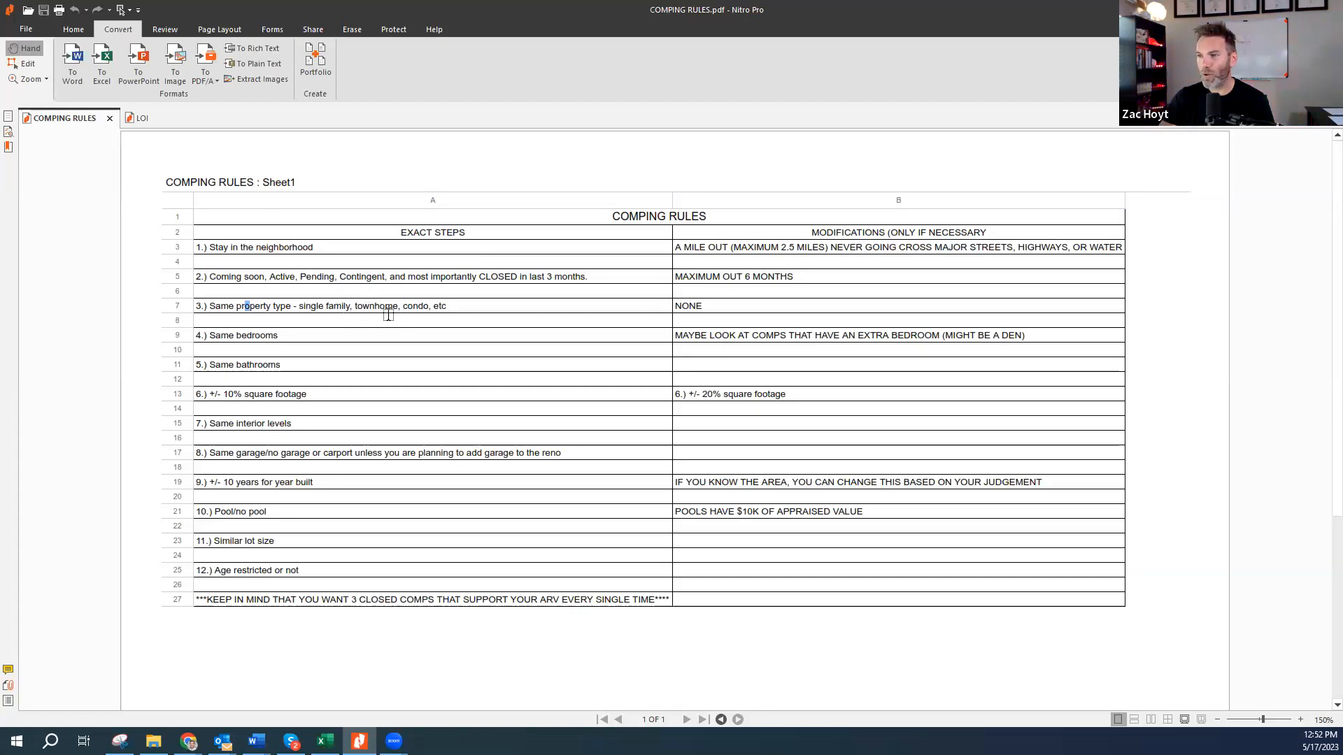
left_click(280, 338)
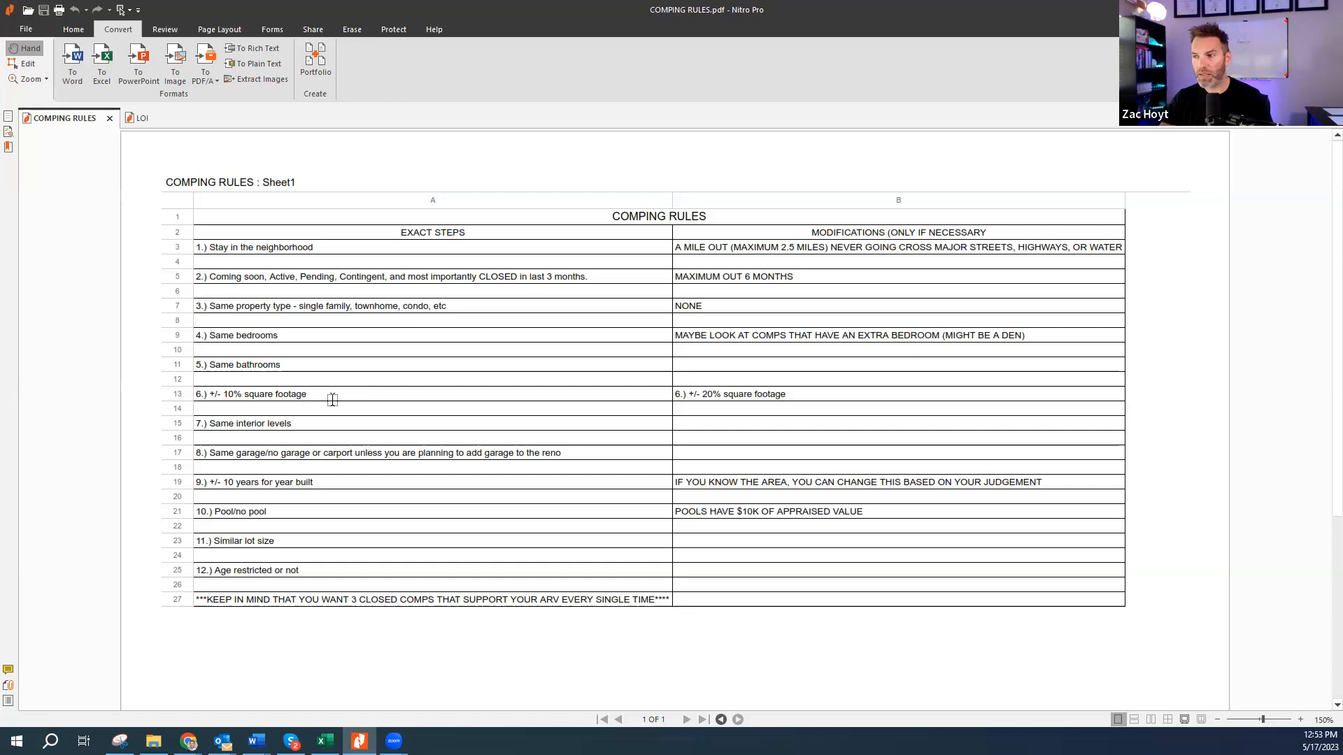
double_click(710, 398)
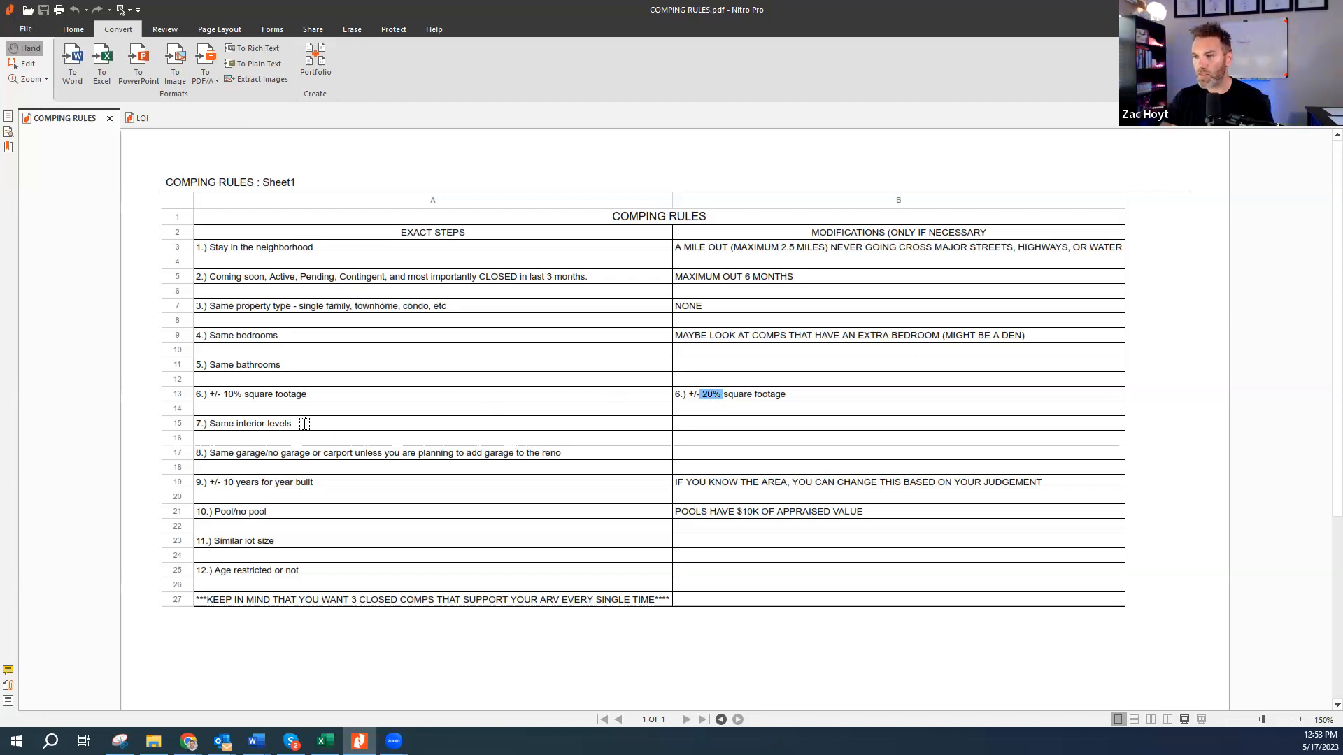
left_click(703, 396)
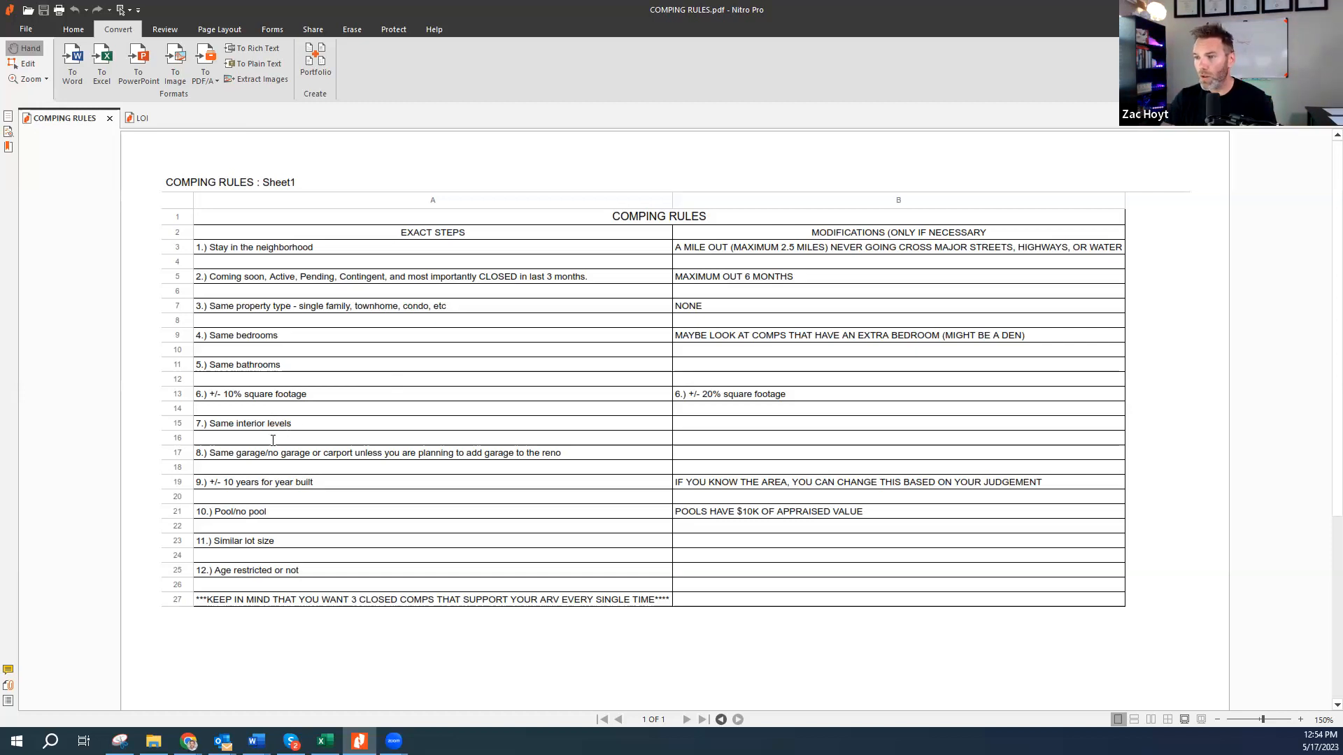
left_click_drag(239, 453, 313, 453)
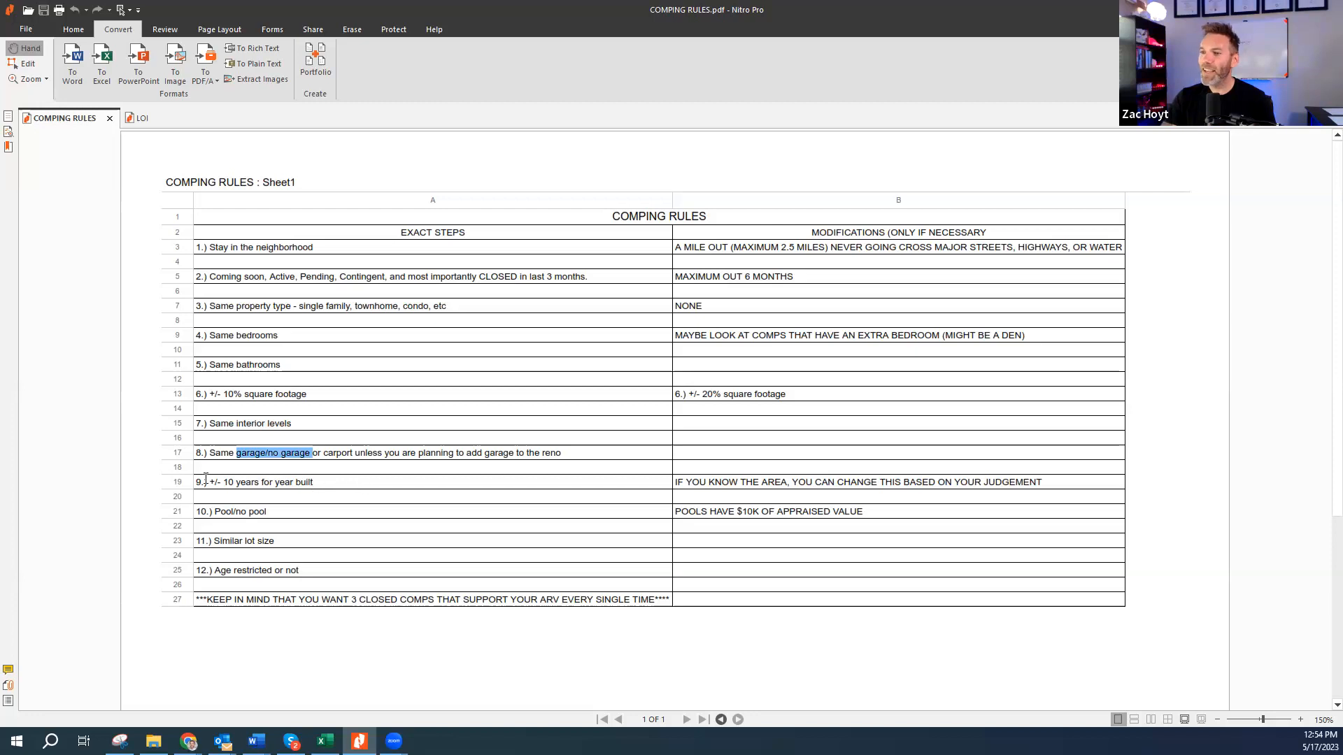
left_click_drag(203, 482, 435, 453)
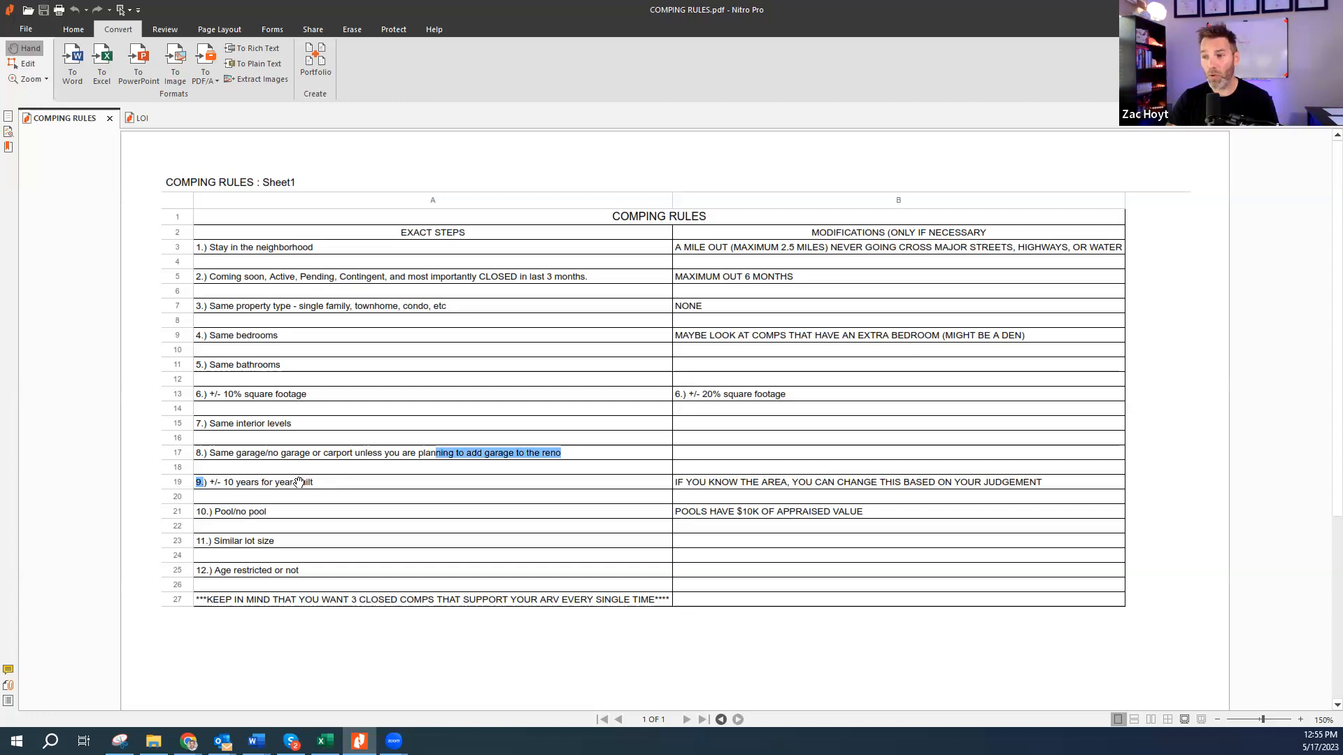
left_click_drag(218, 481, 331, 488)
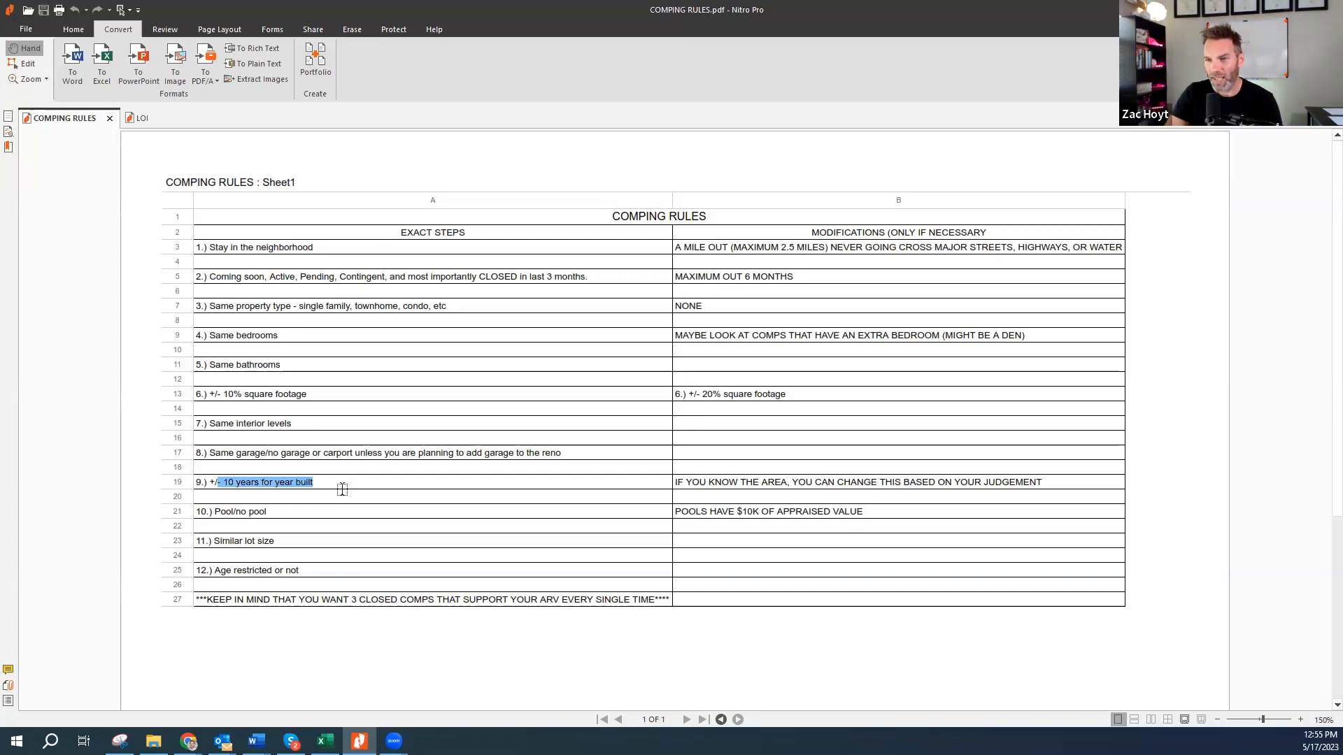
left_click(321, 486)
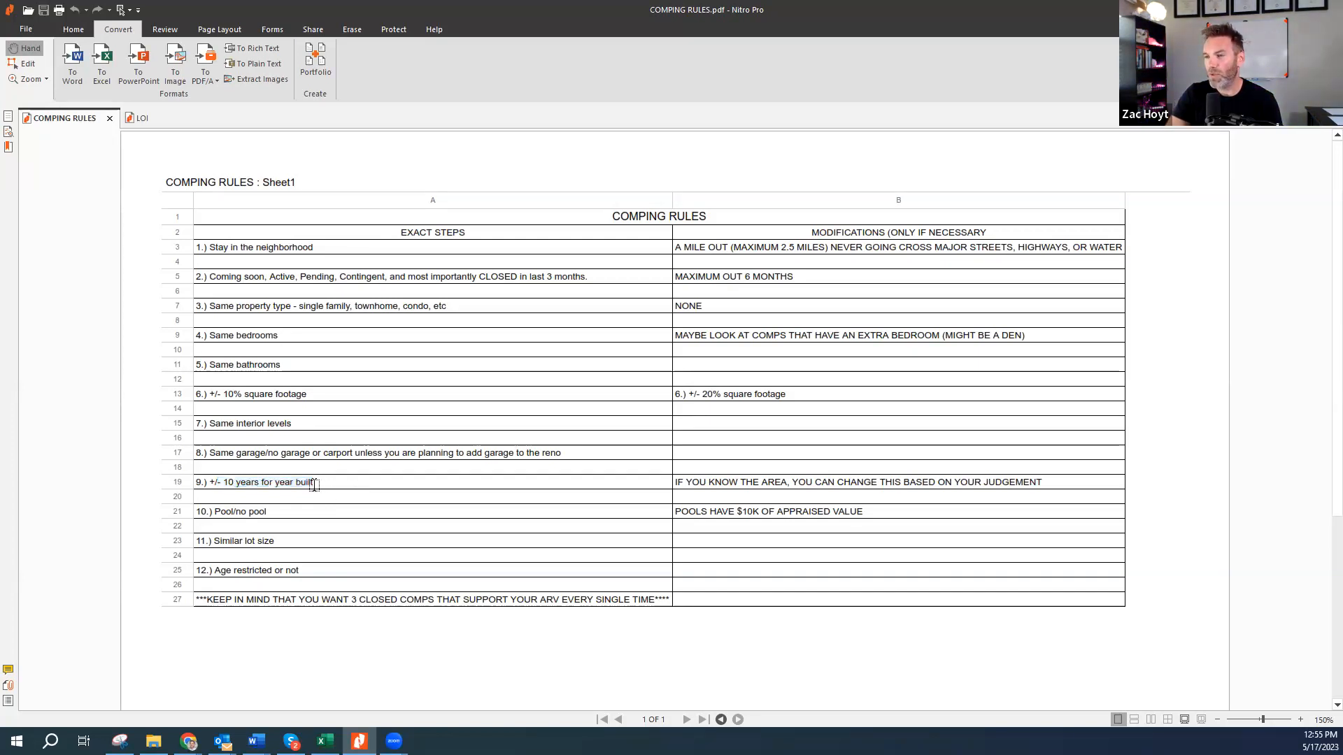
left_click_drag(221, 479, 333, 480)
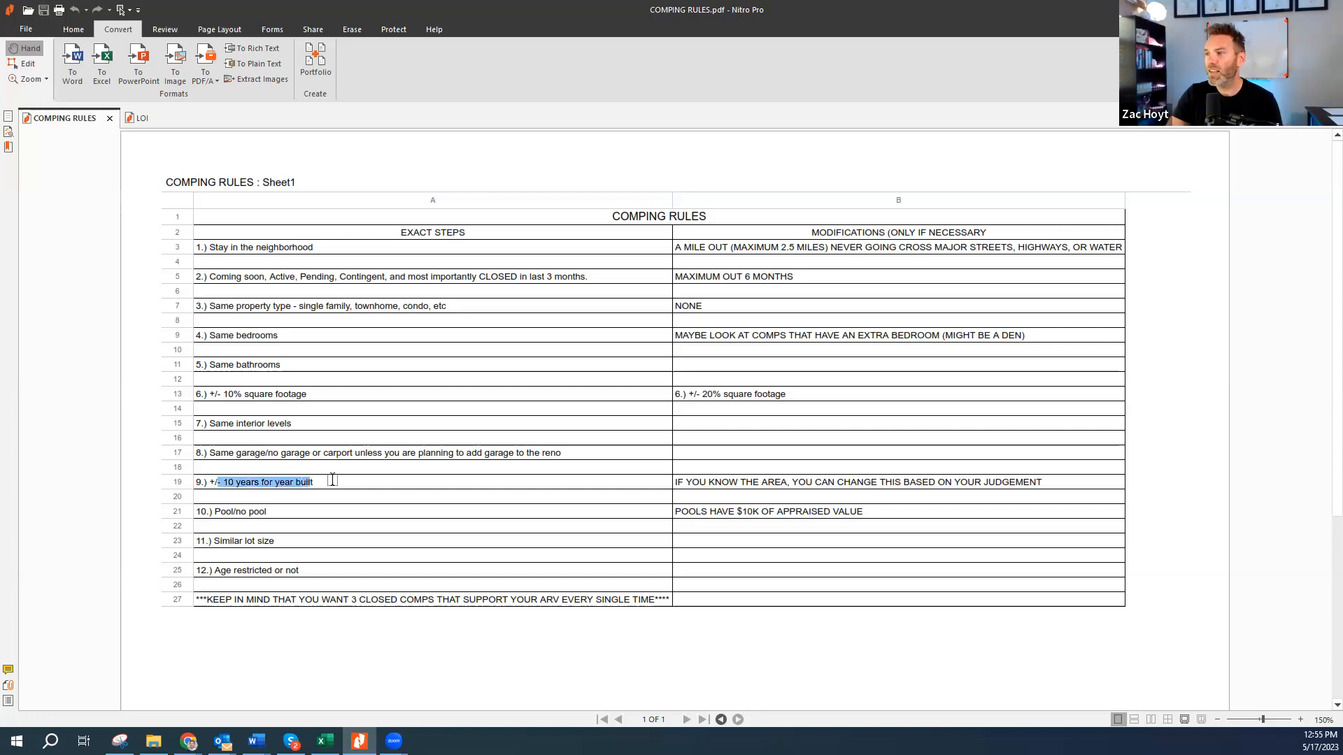
left_click_drag(678, 483, 1043, 488)
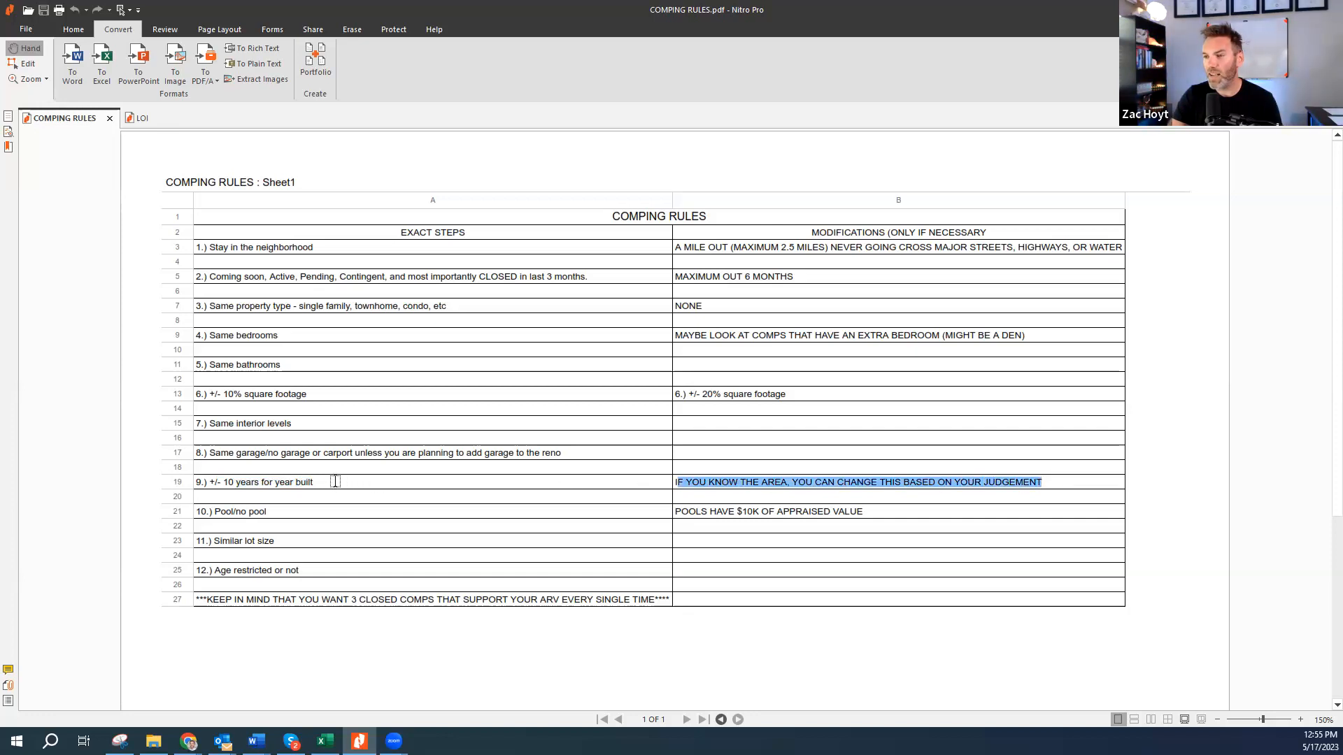
left_click_drag(209, 483, 314, 483)
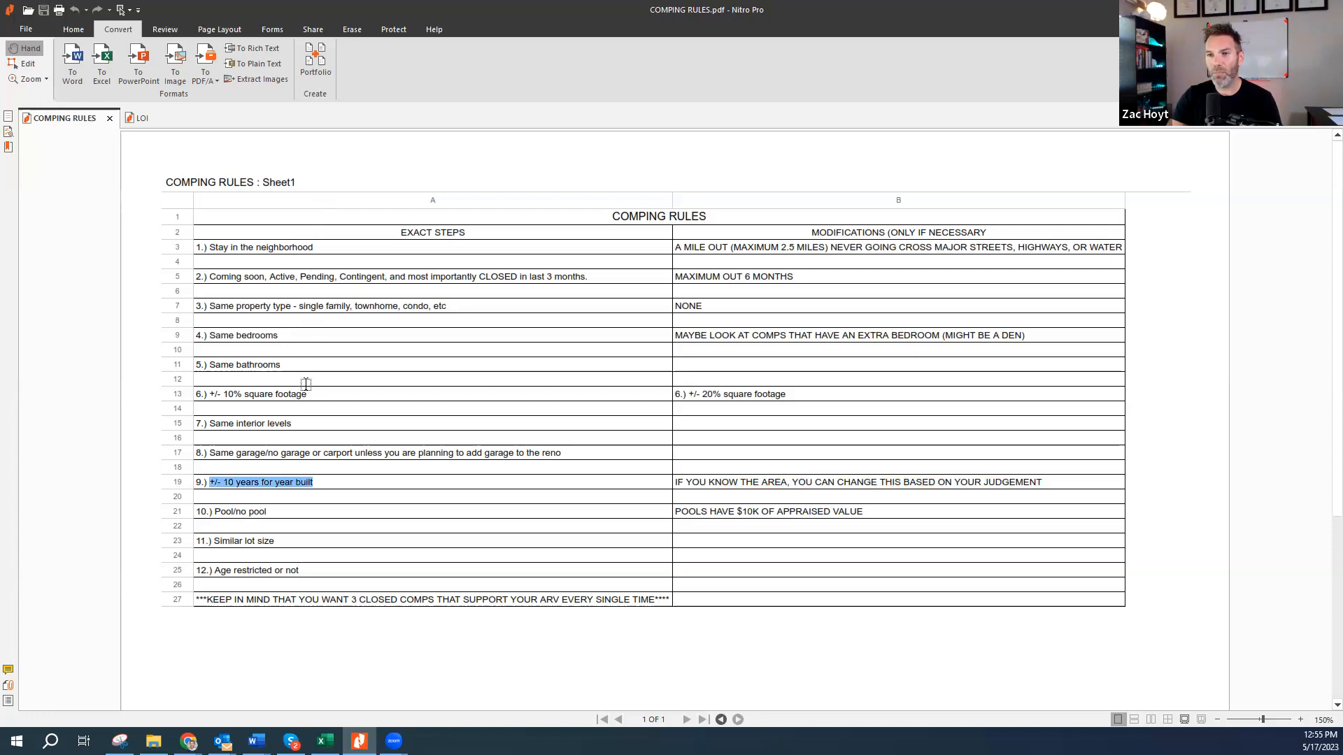
left_click_drag(210, 247, 399, 258)
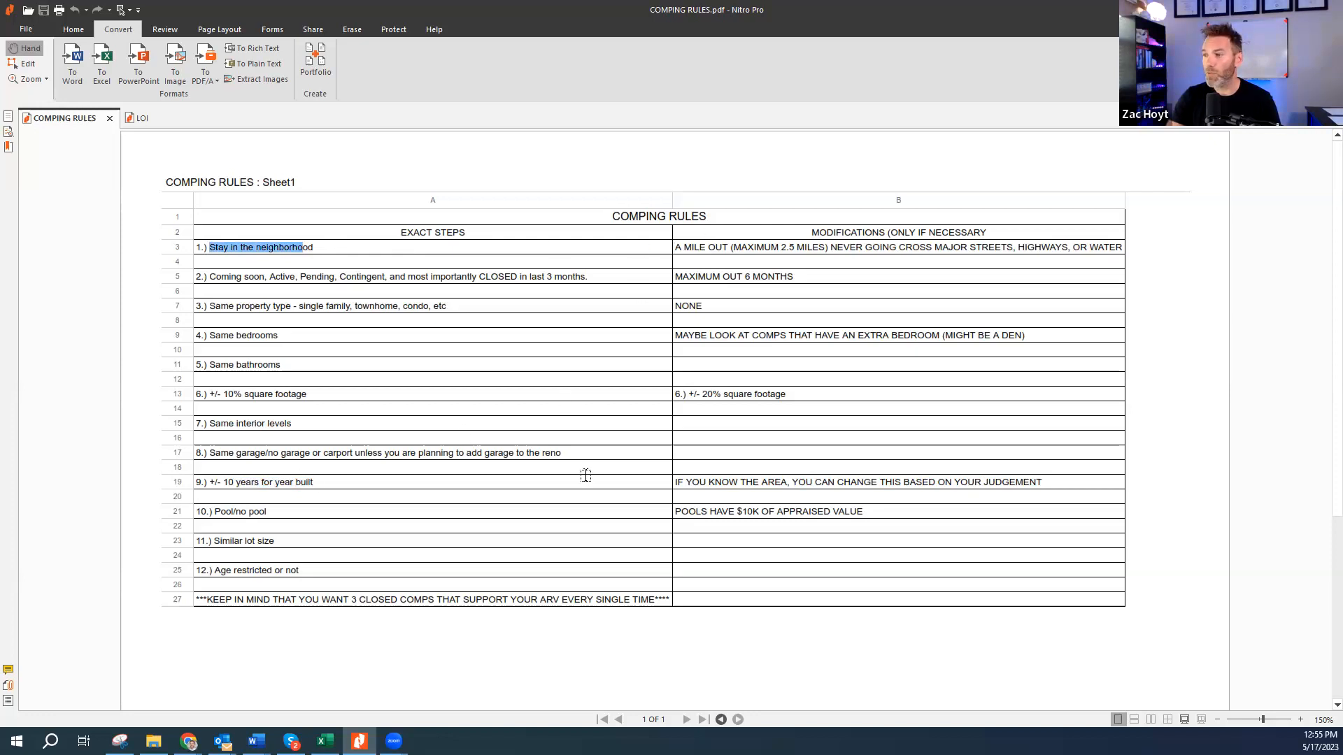
left_click_drag(248, 522, 423, 524)
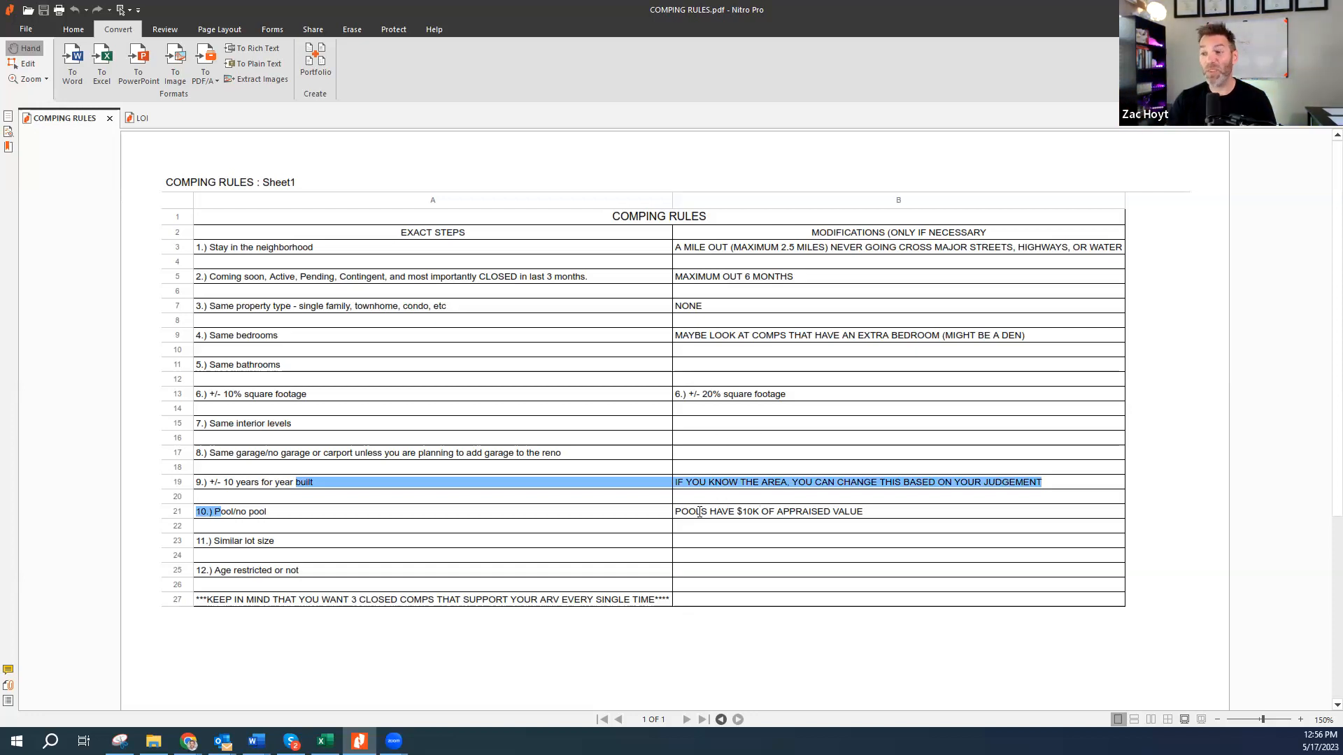
left_click(266, 542)
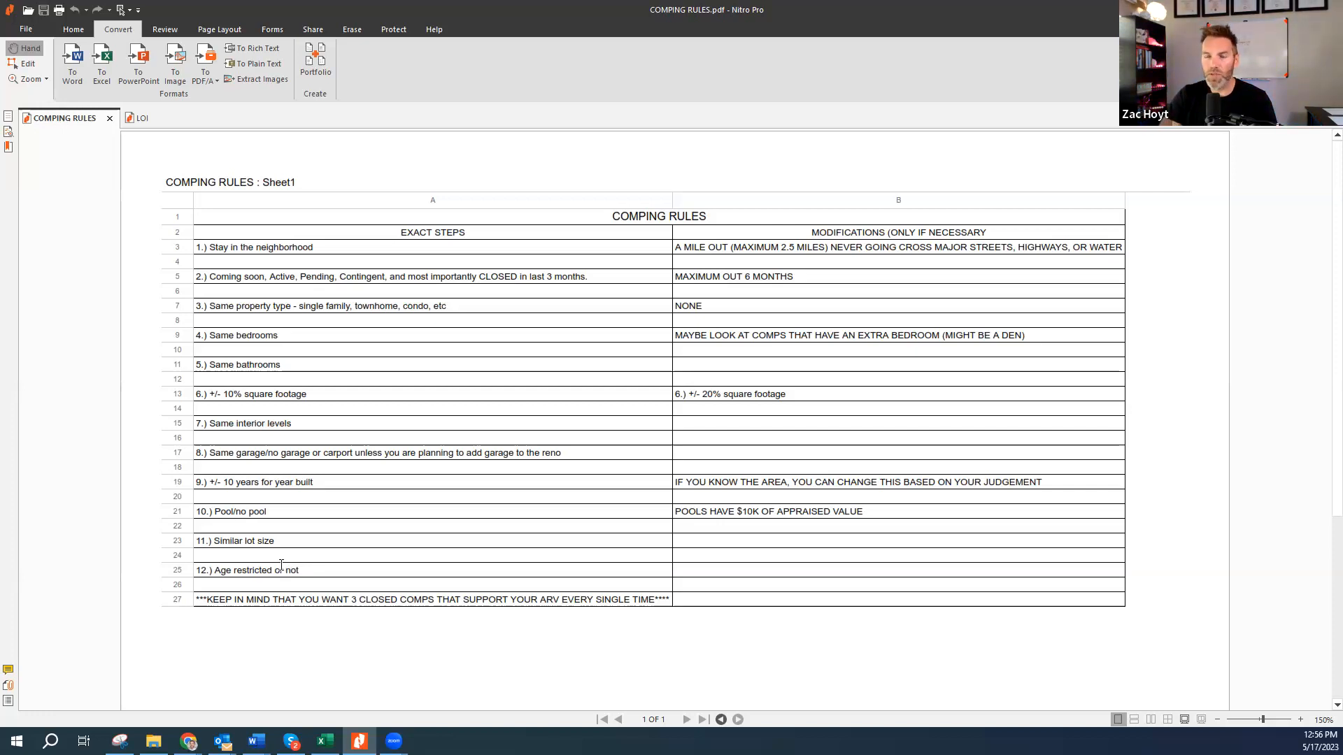
left_click_drag(215, 571, 302, 571)
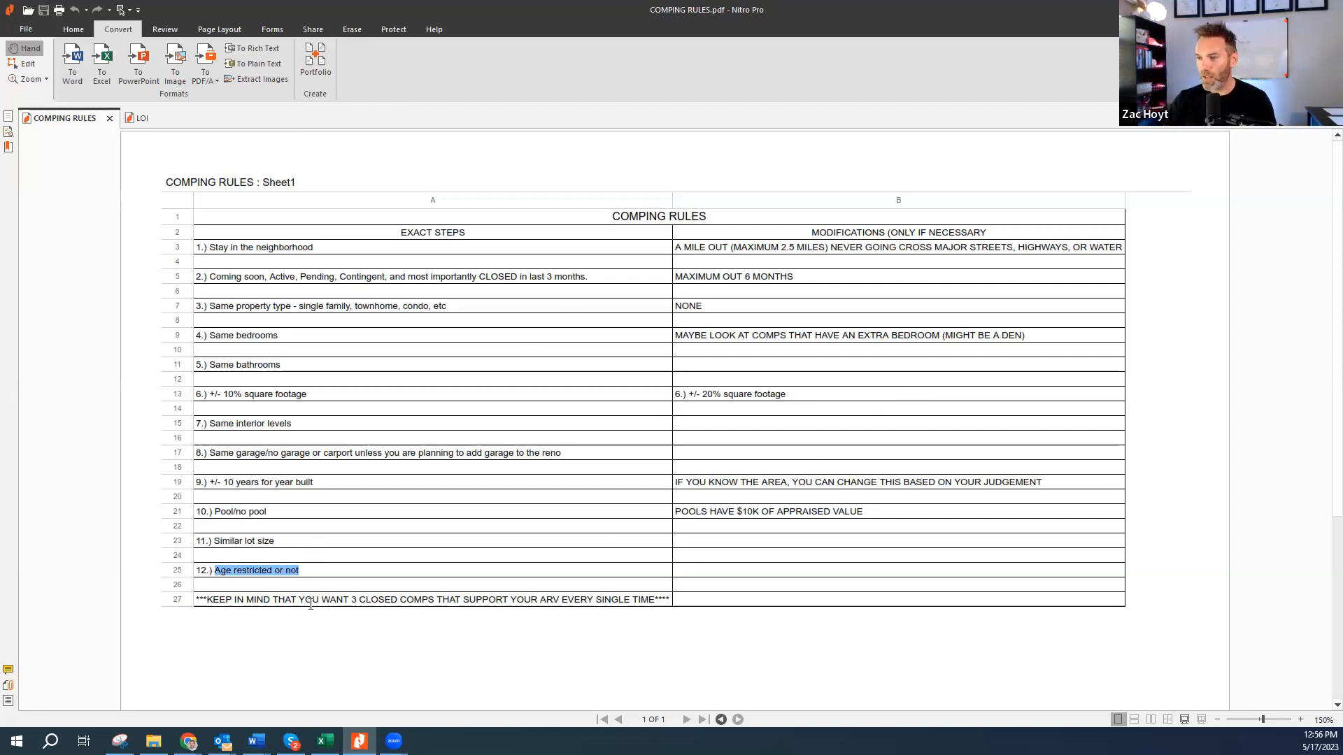
left_click_drag(350, 600, 463, 600)
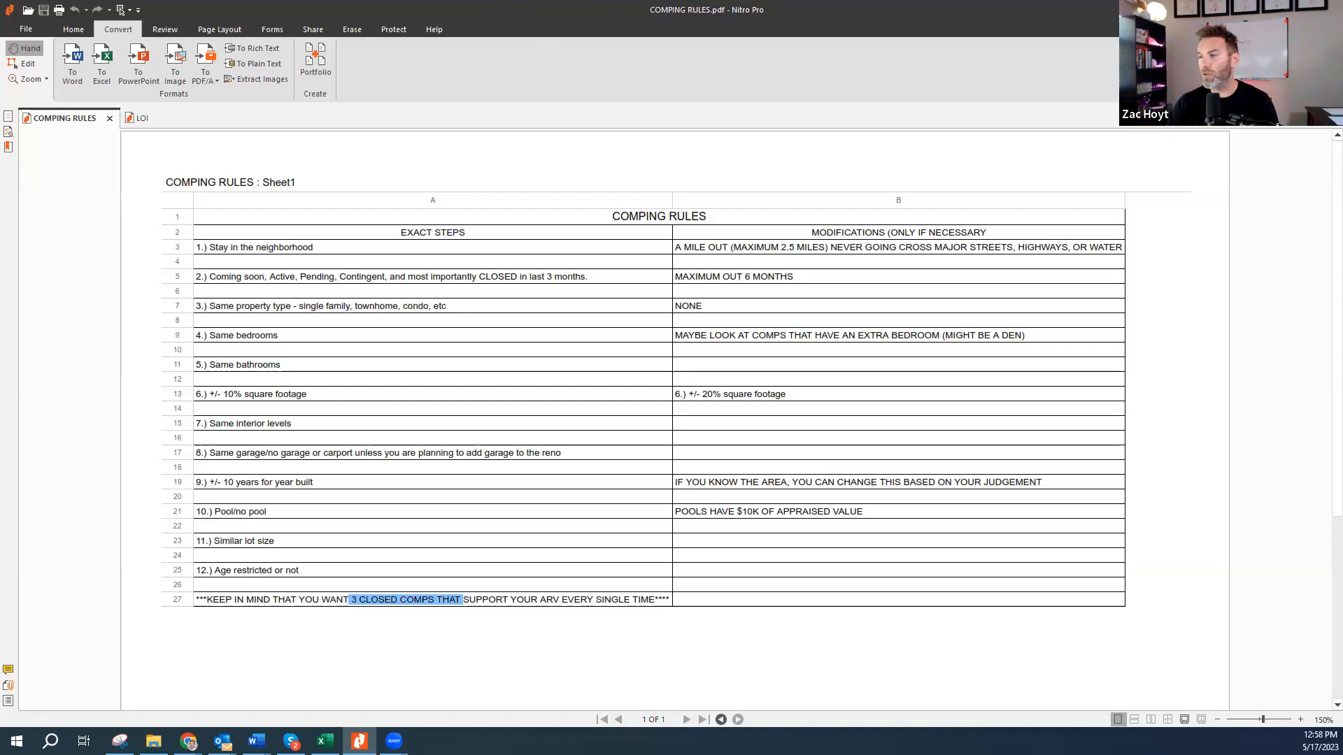
left_click(1261, 10)
left_click(567, 325)
left_click(784, 326)
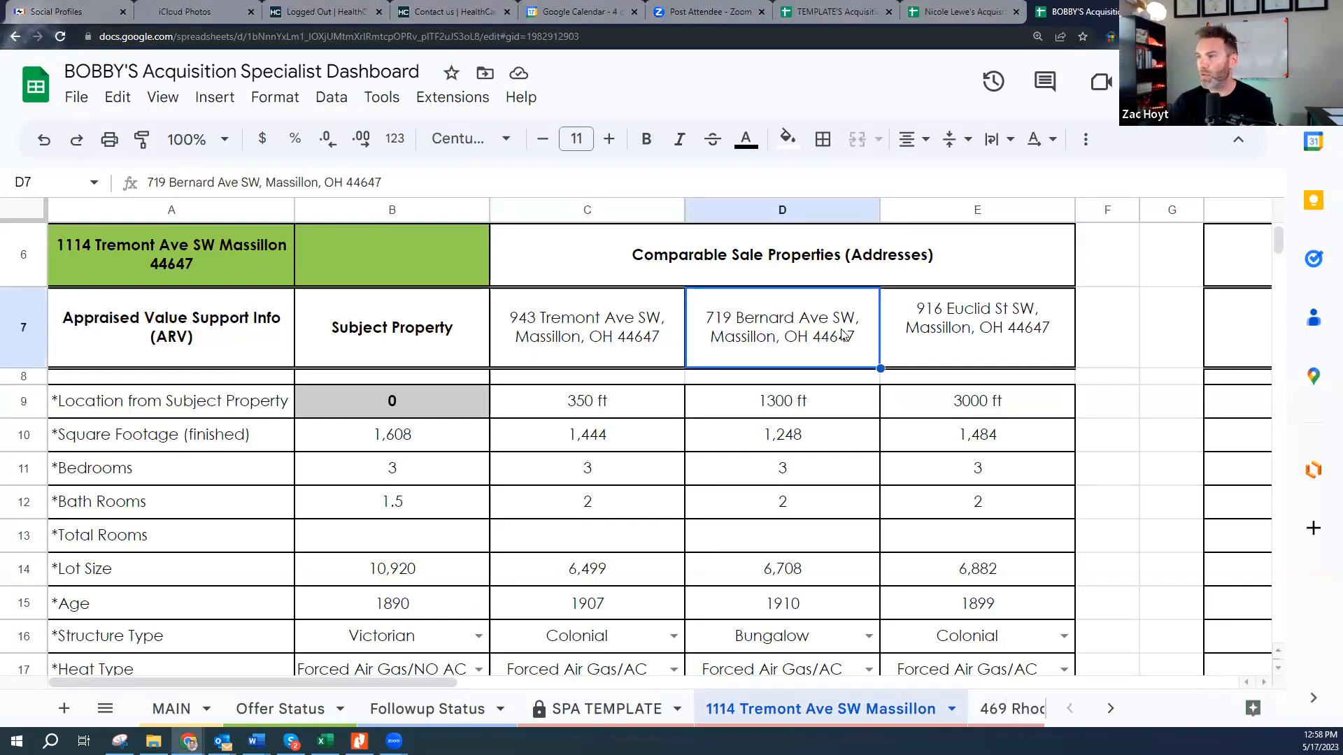
left_click(960, 329)
left_click(591, 340)
scroll(637, 430, "down", 1)
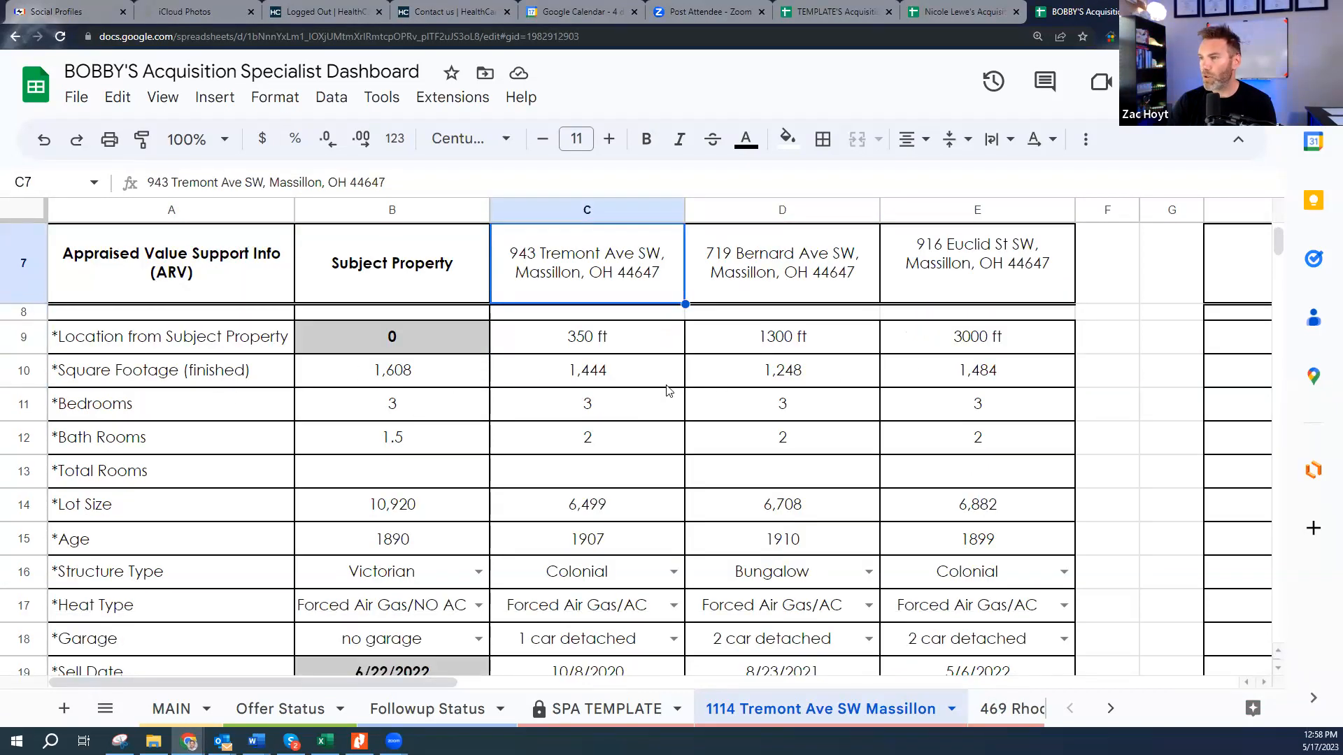
left_click(394, 375)
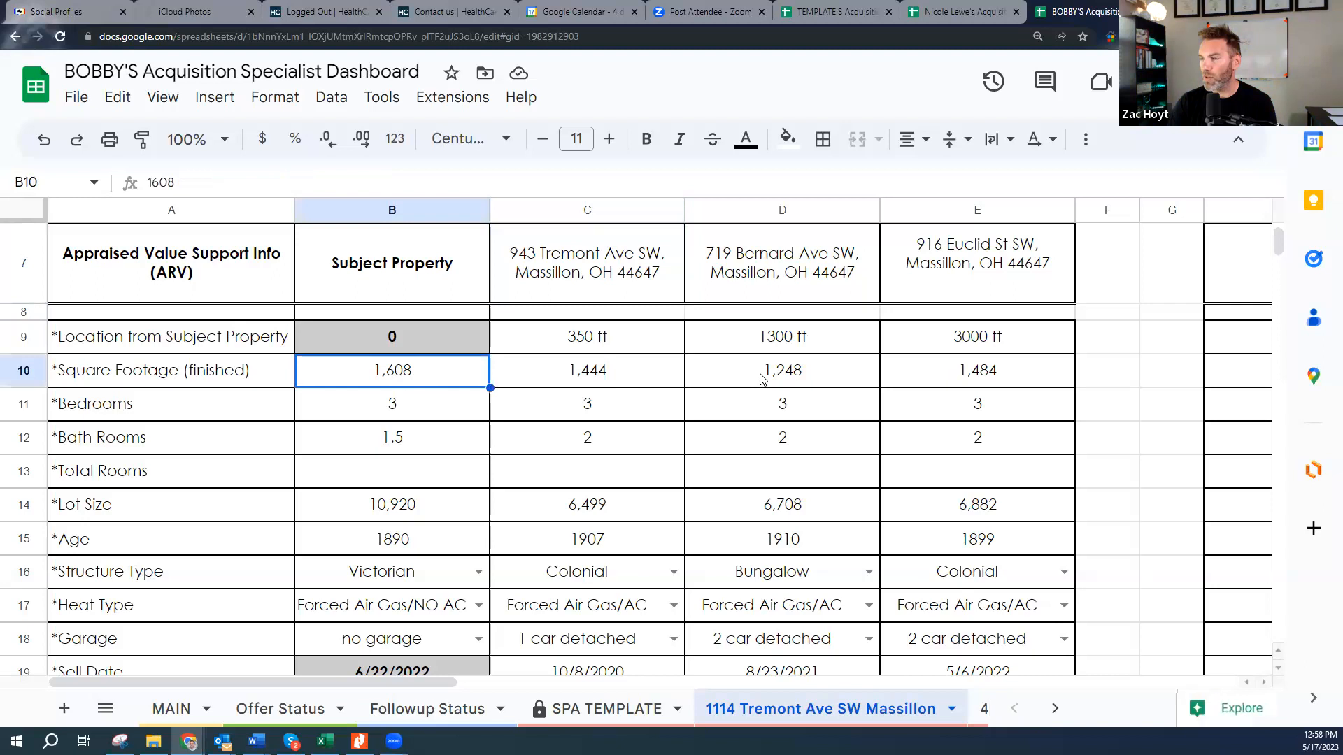
left_click(21, 406)
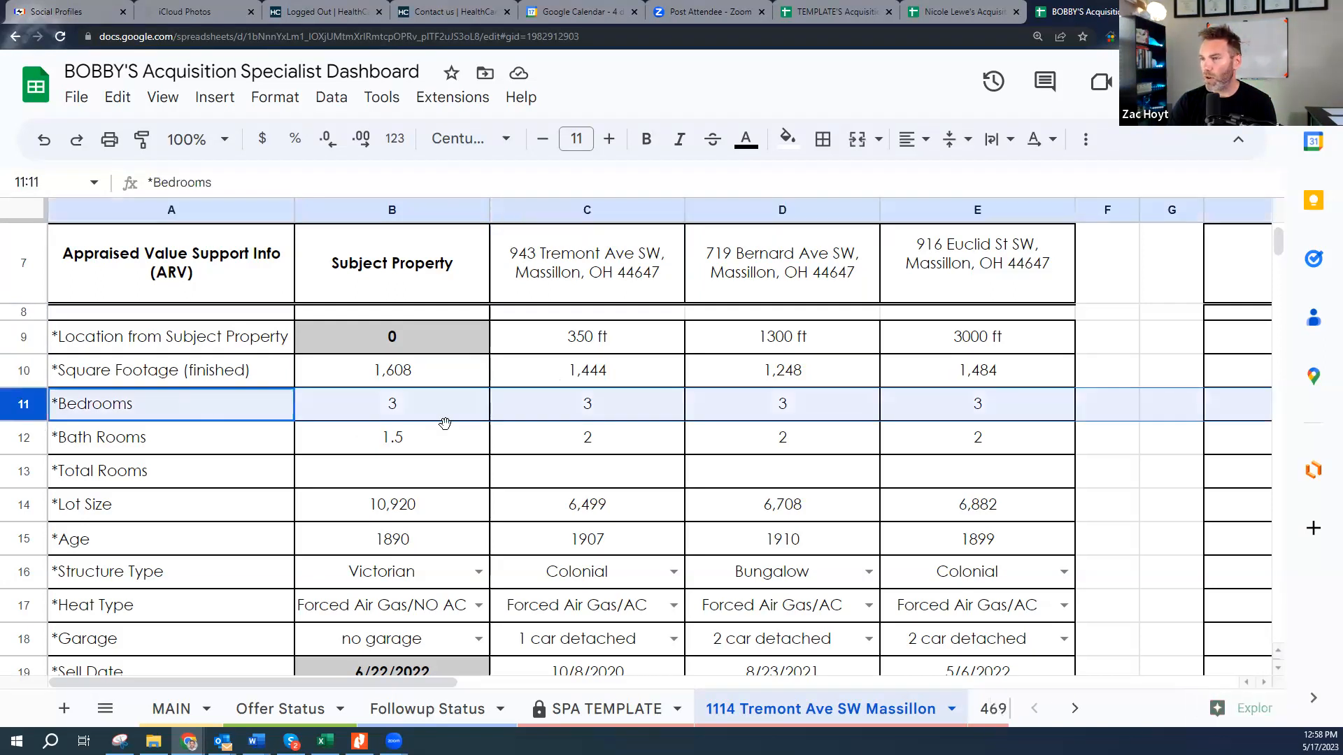
left_click(21, 439)
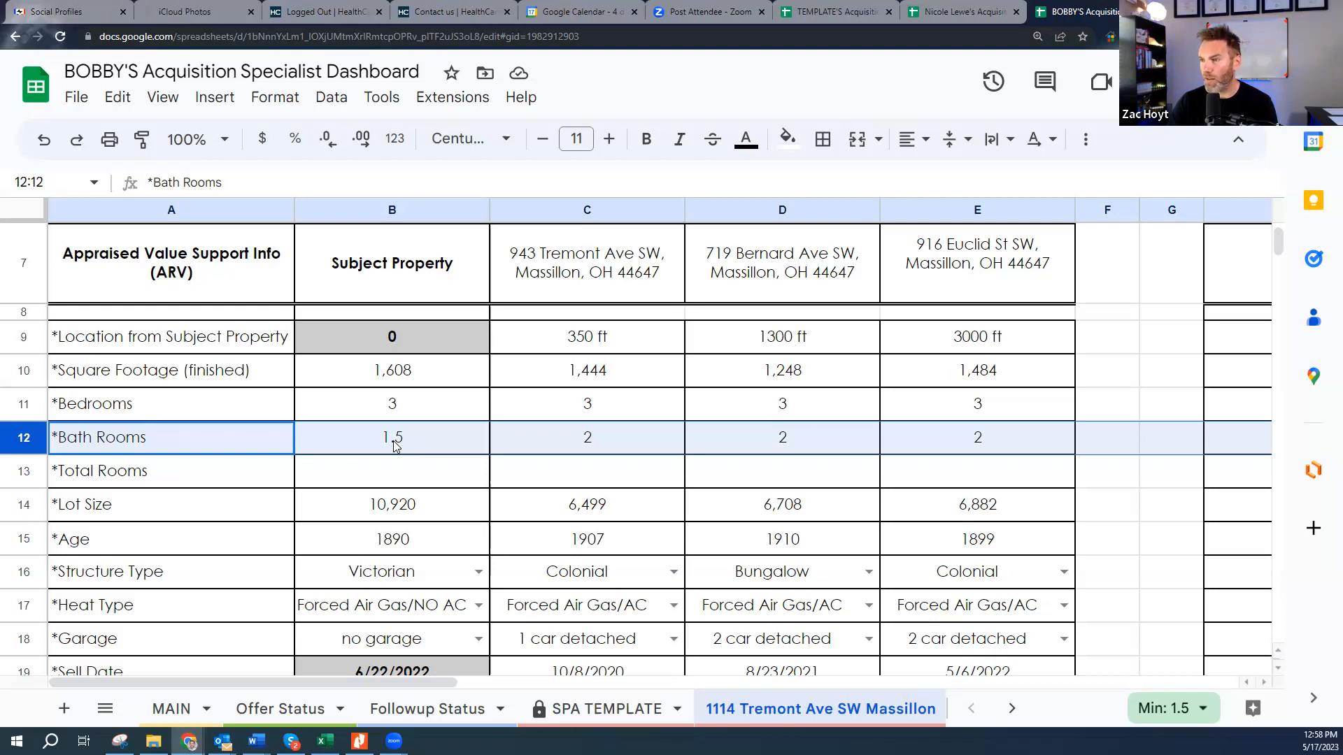
scroll(395, 445, "down", 1)
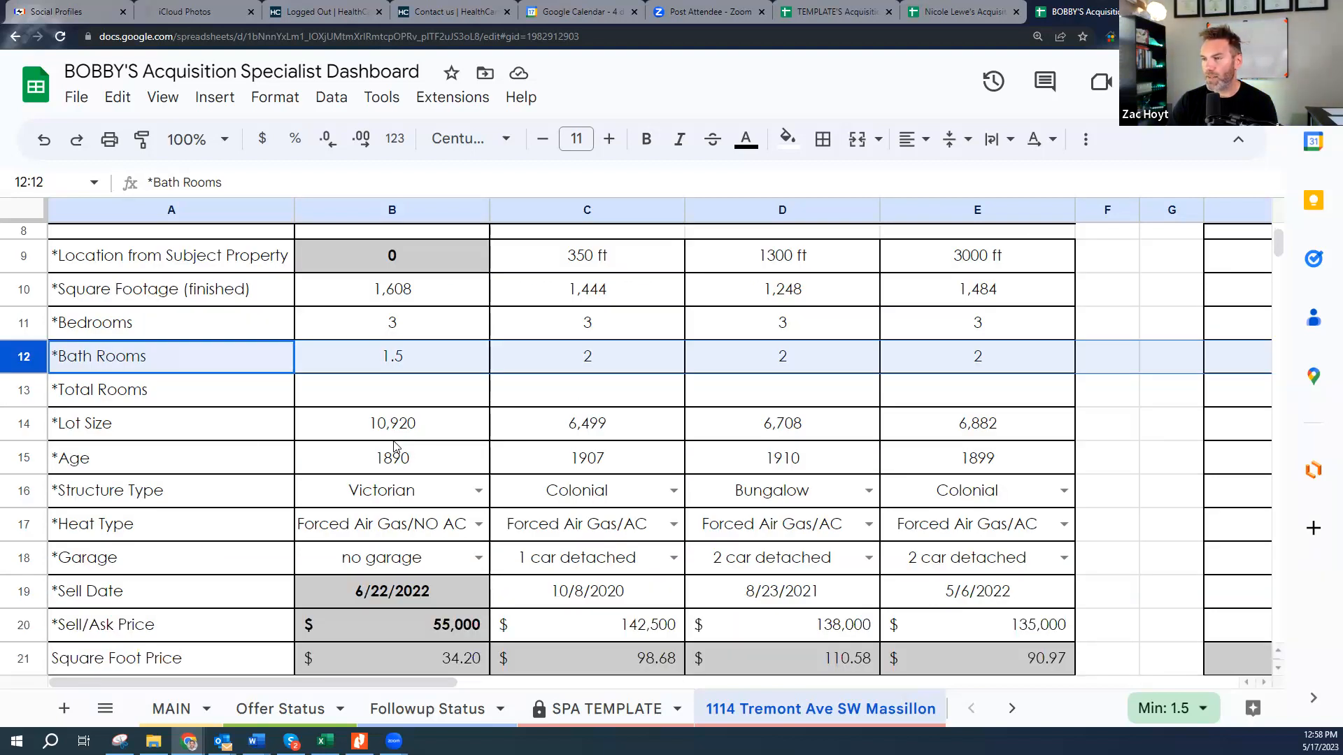
left_click(19, 423)
left_click(31, 459)
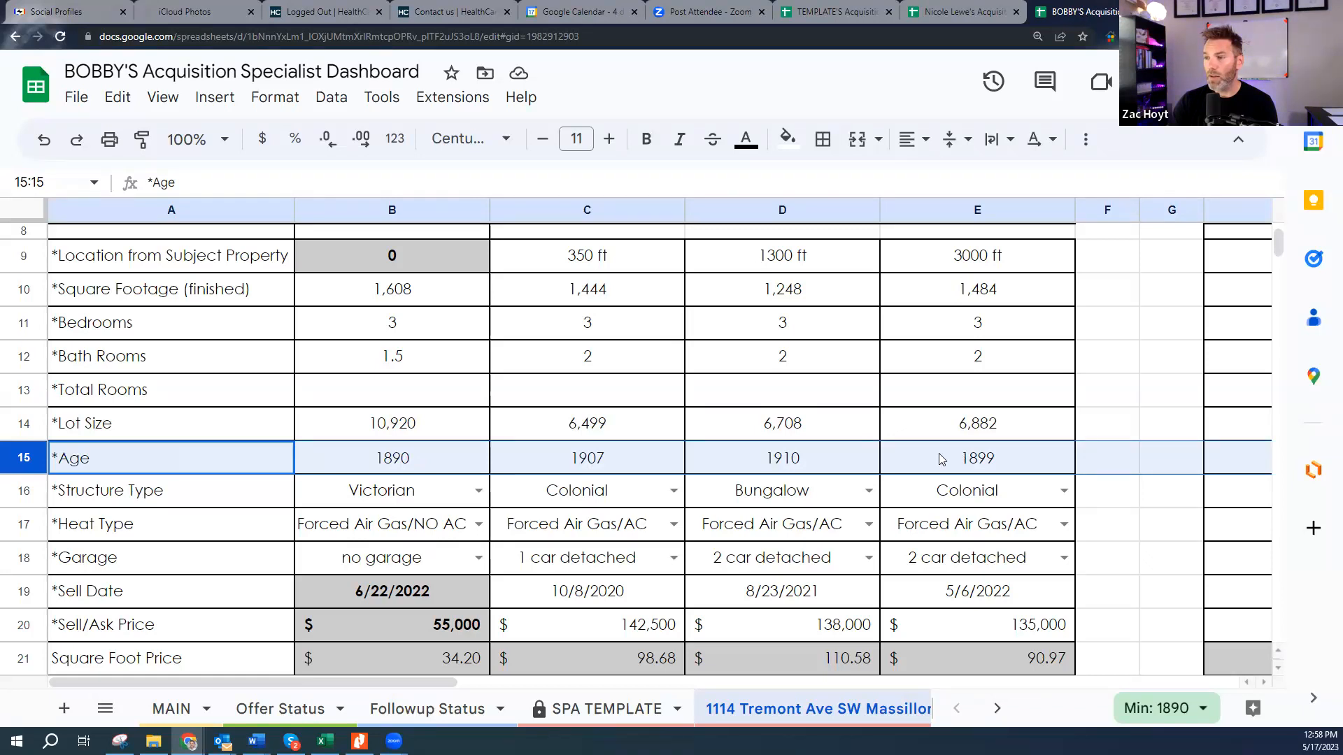
left_click(407, 464)
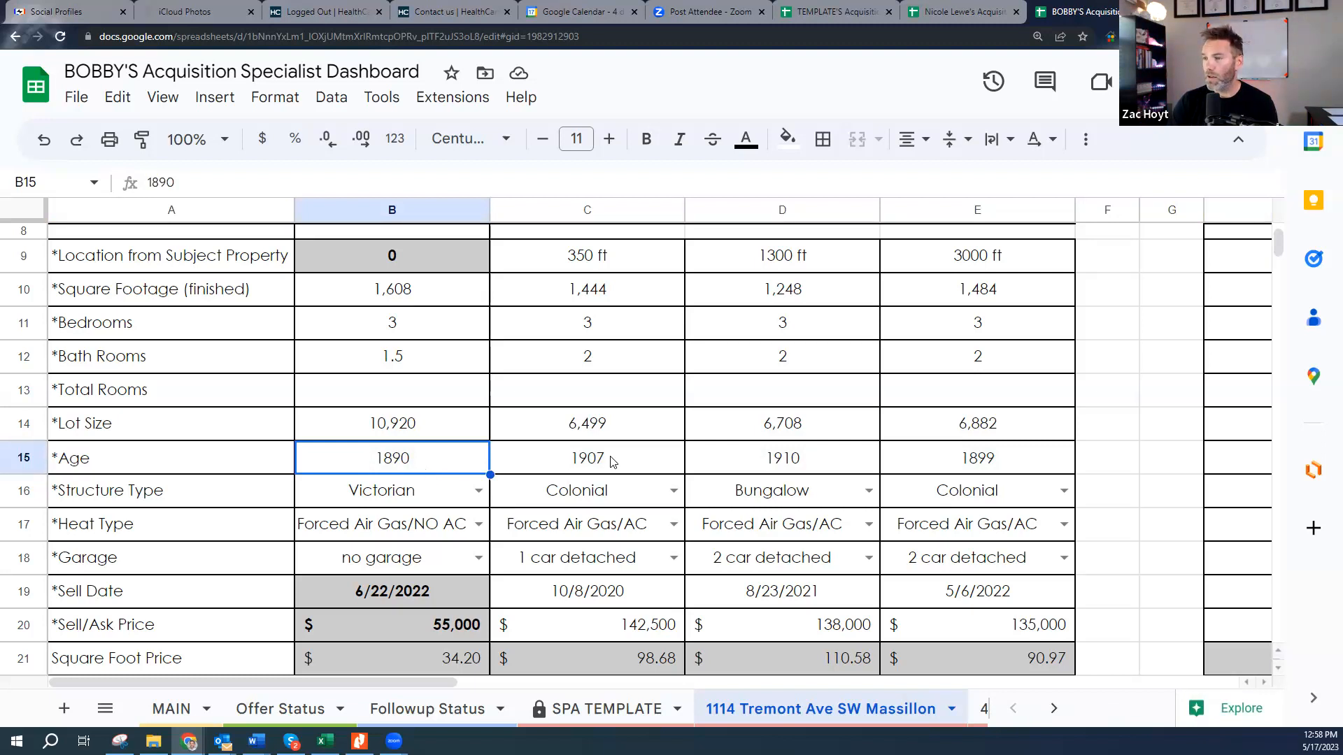
left_click(21, 490)
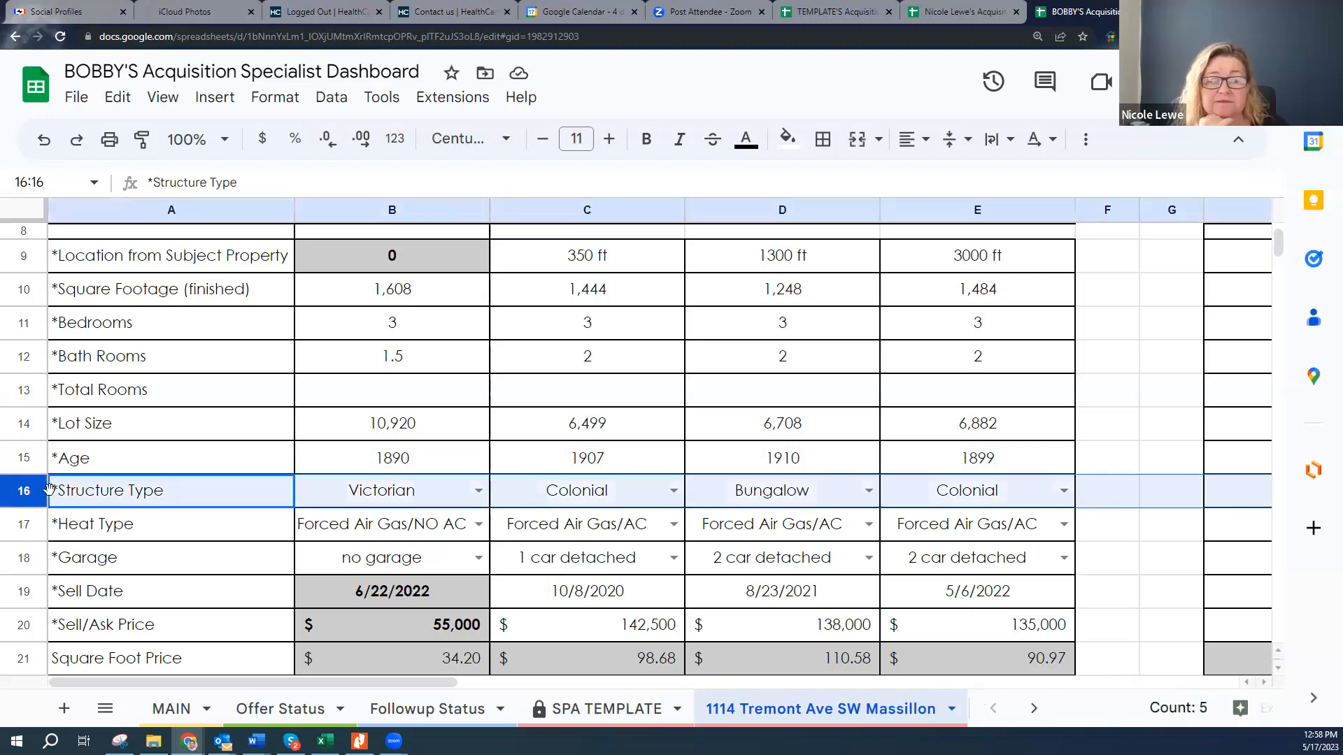
left_click(418, 502)
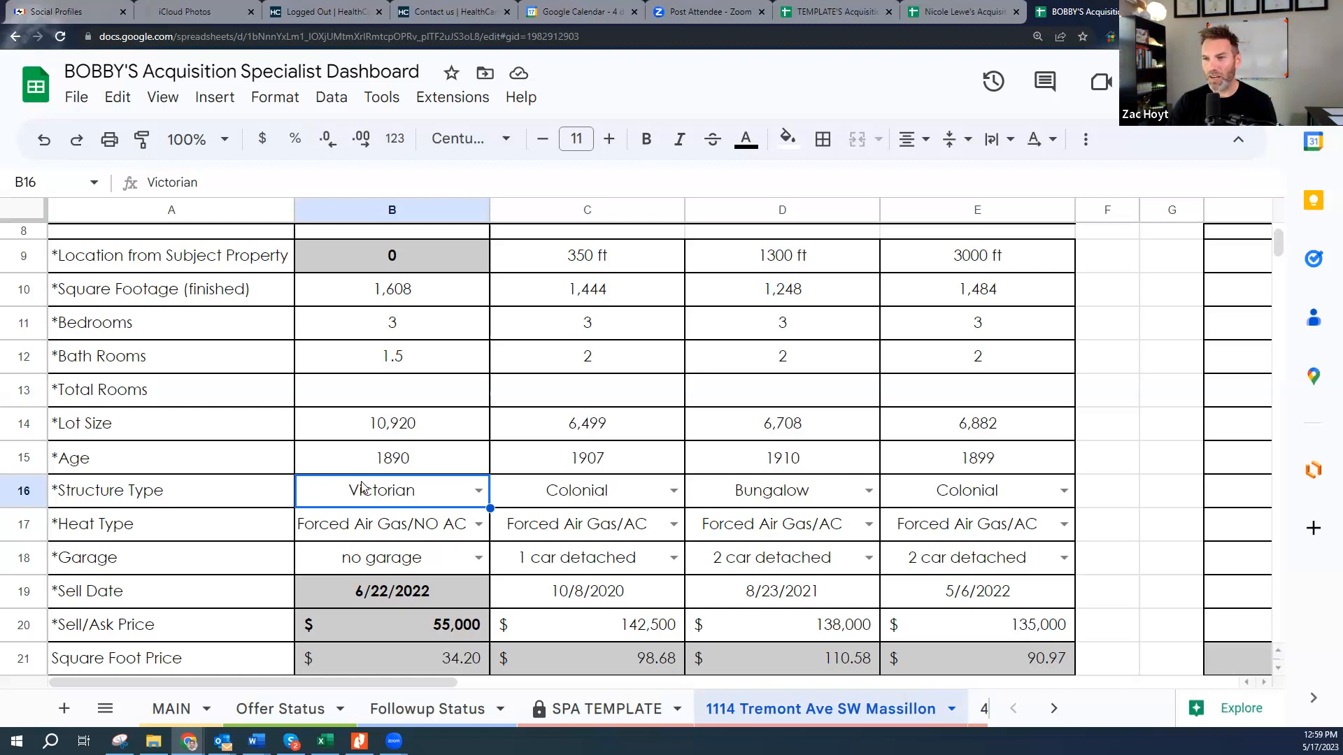
left_click(596, 498)
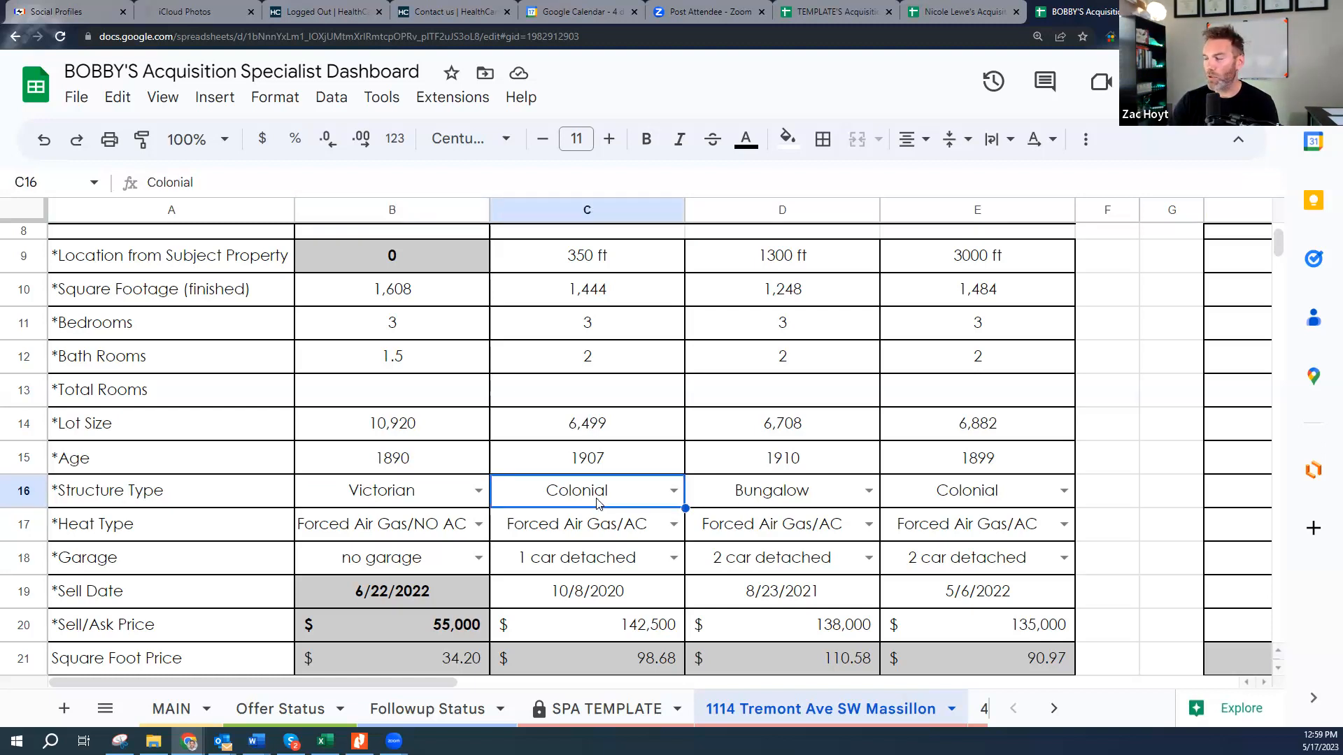
left_click(980, 495)
left_click(638, 501)
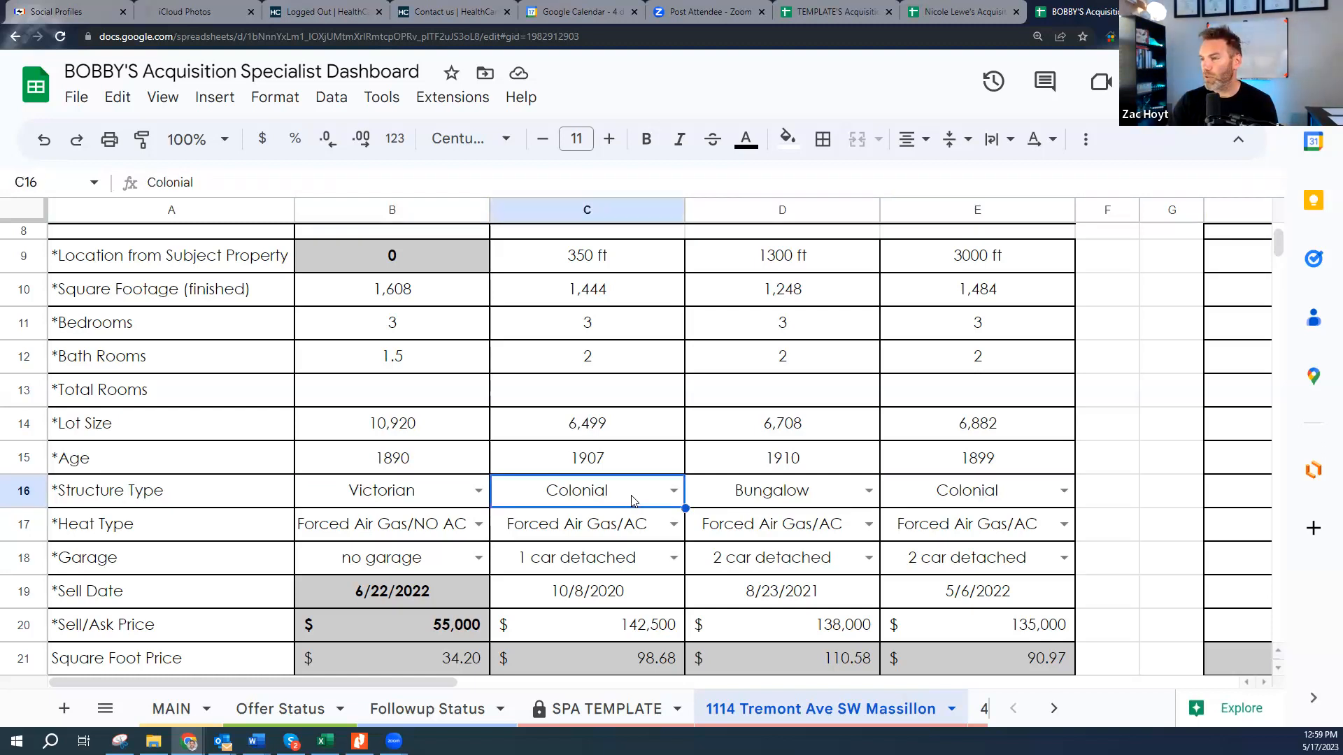
left_click(785, 499)
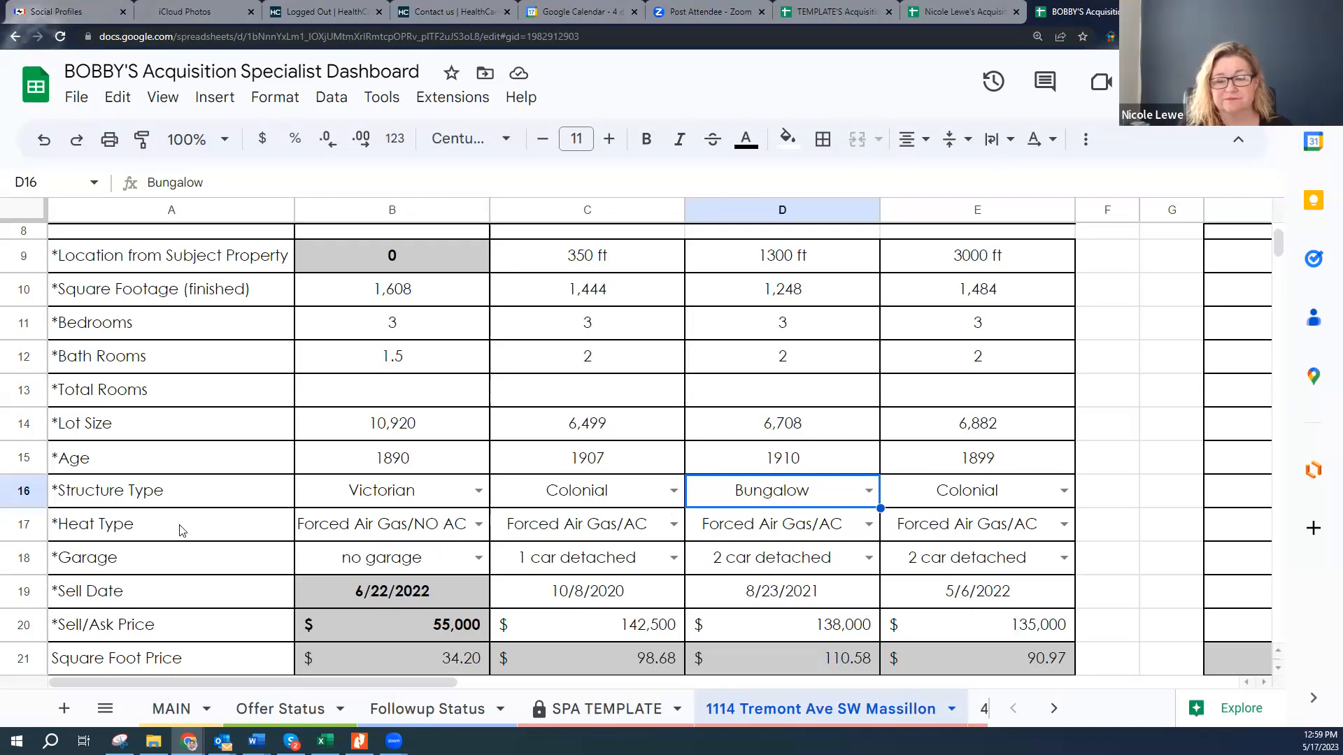
left_click(28, 526)
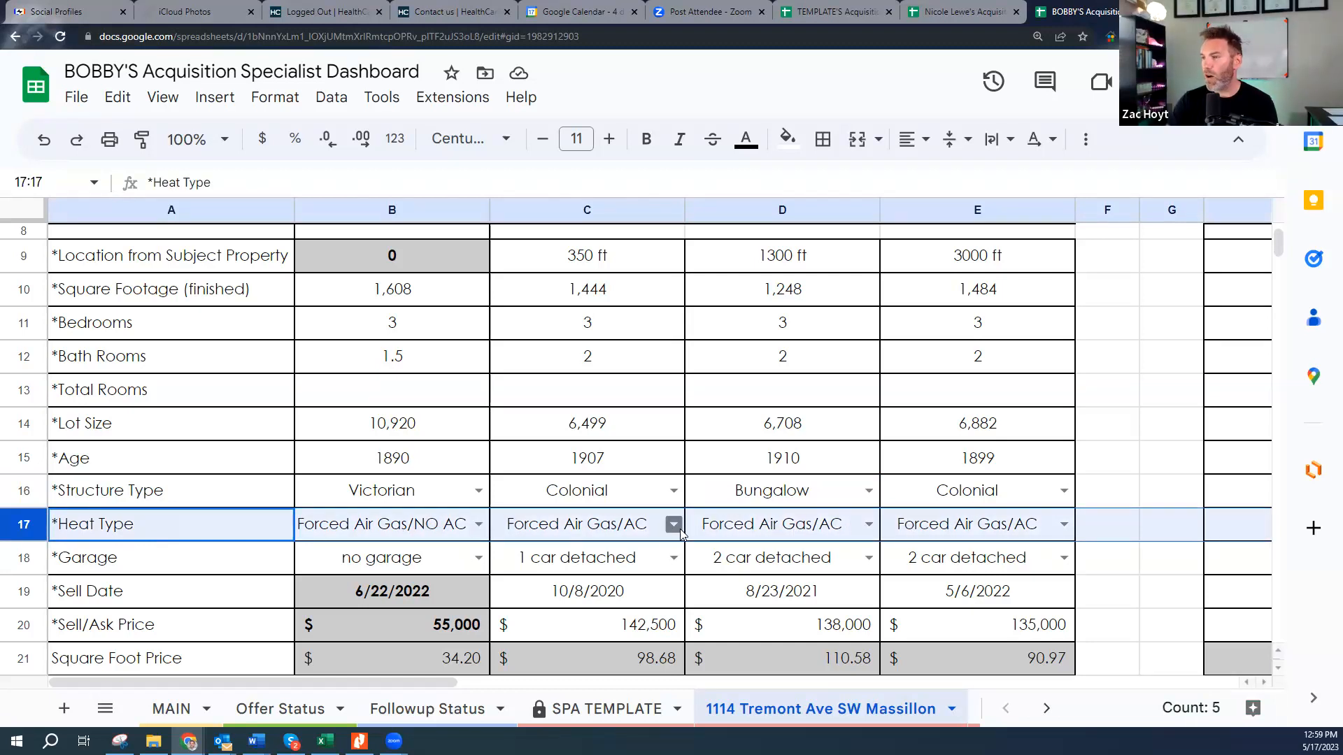
left_click(376, 532)
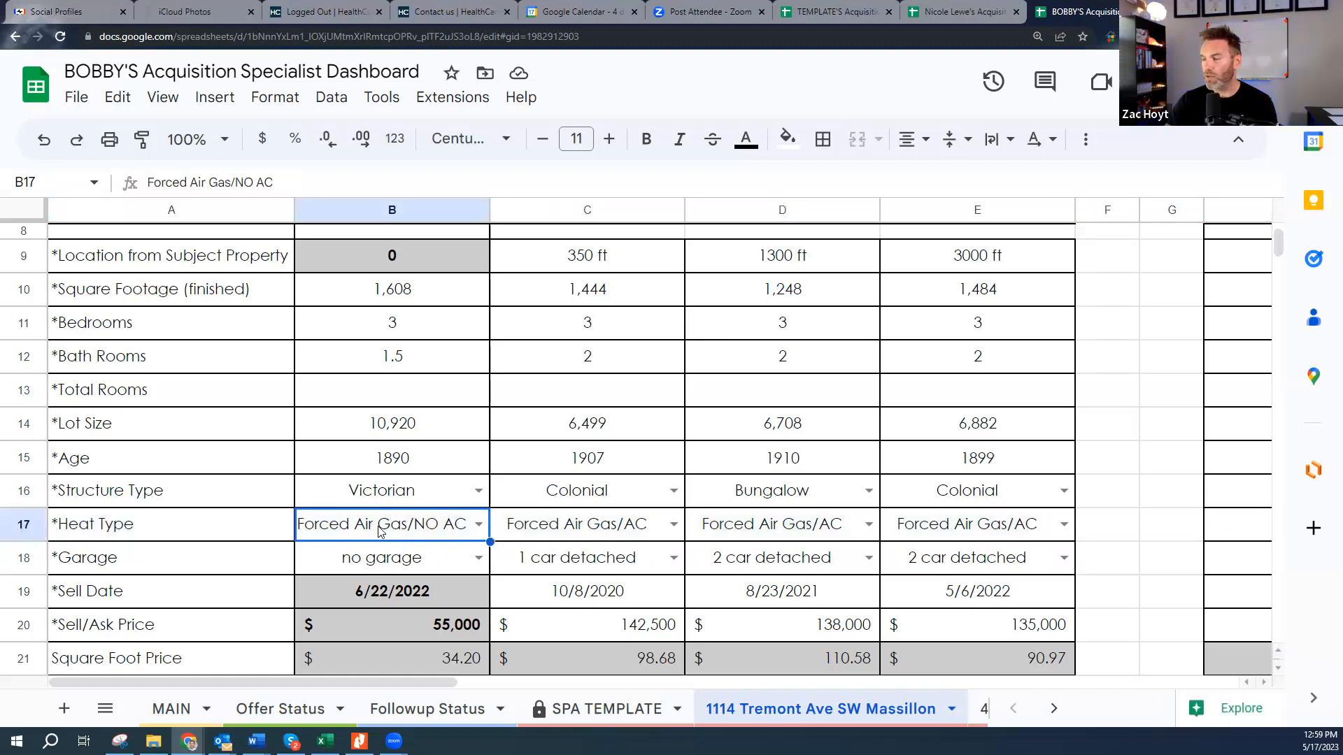
left_click(609, 566)
left_click(776, 564)
left_click(951, 563)
left_click(424, 564)
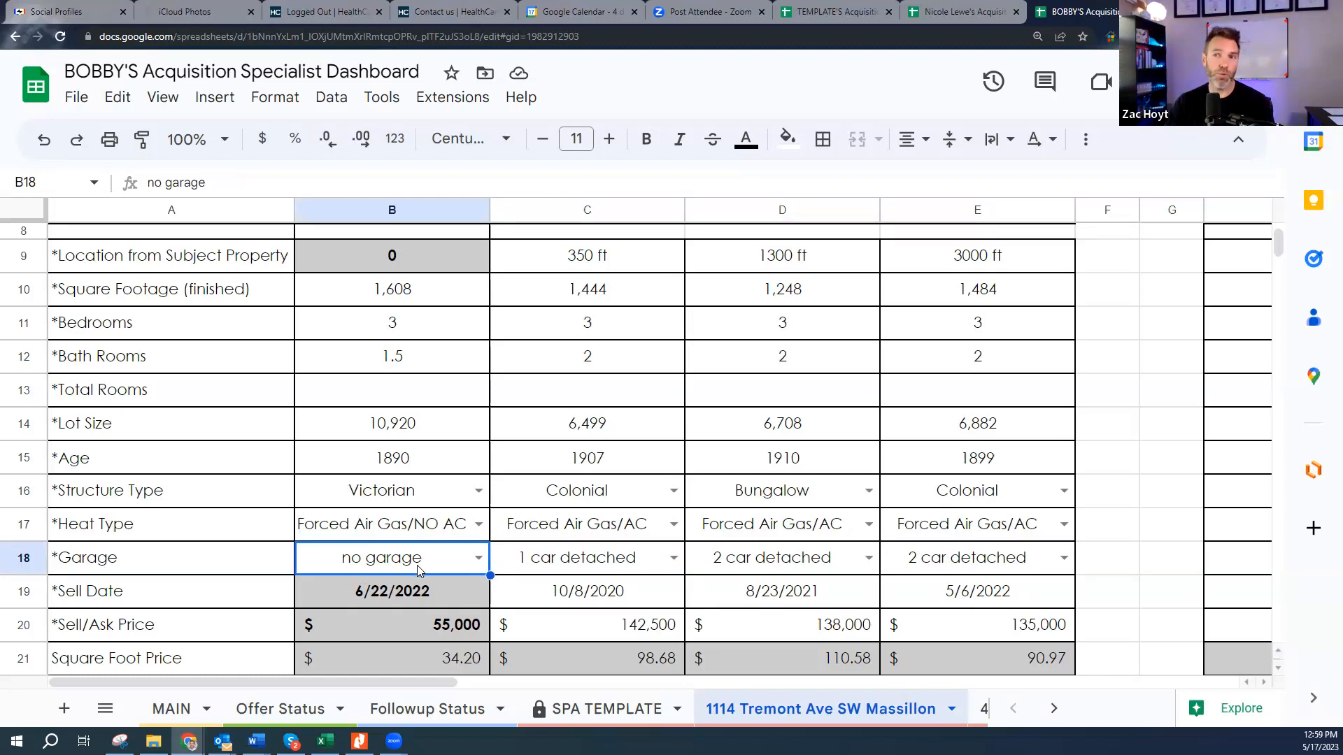
scroll(517, 558, "down", 1)
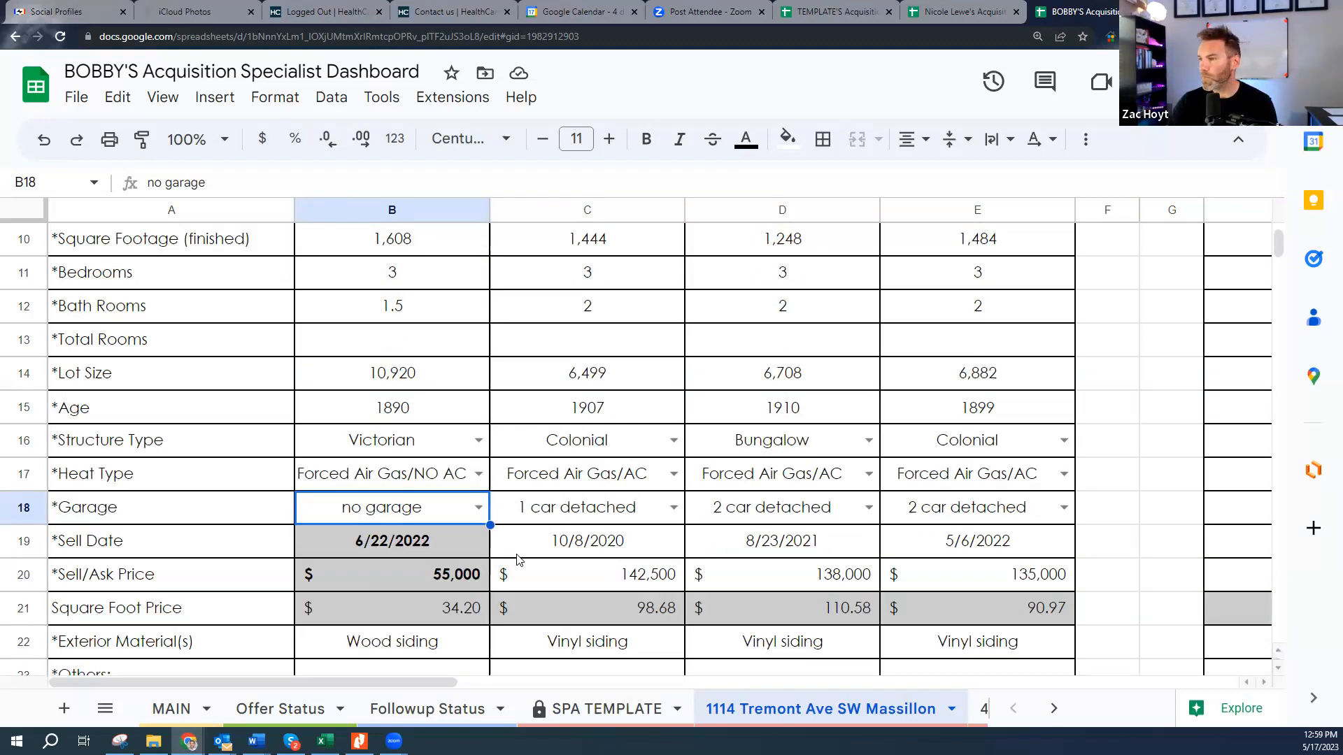
left_click(626, 583)
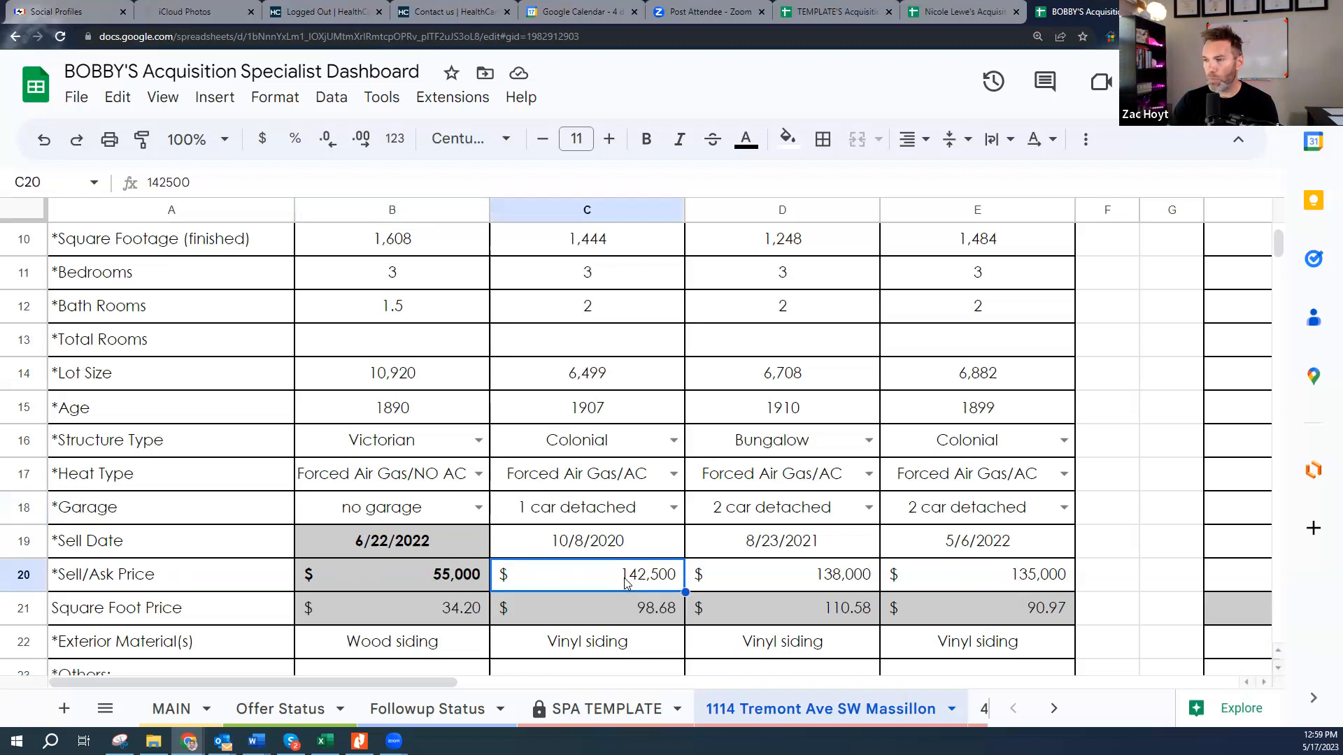
left_click(585, 544)
left_click(621, 573)
left_click(613, 550)
left_click(777, 546)
left_click(797, 582)
left_click(982, 539)
left_click(992, 581)
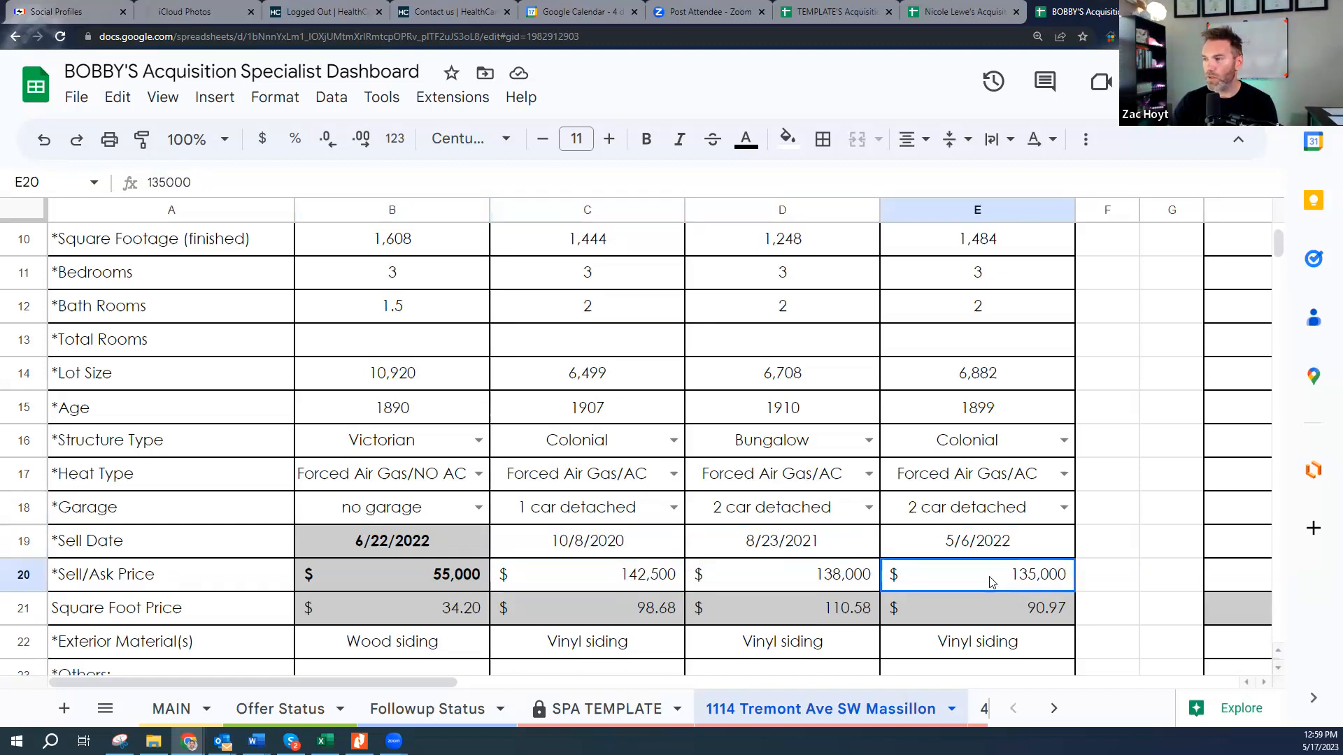
left_click(609, 620)
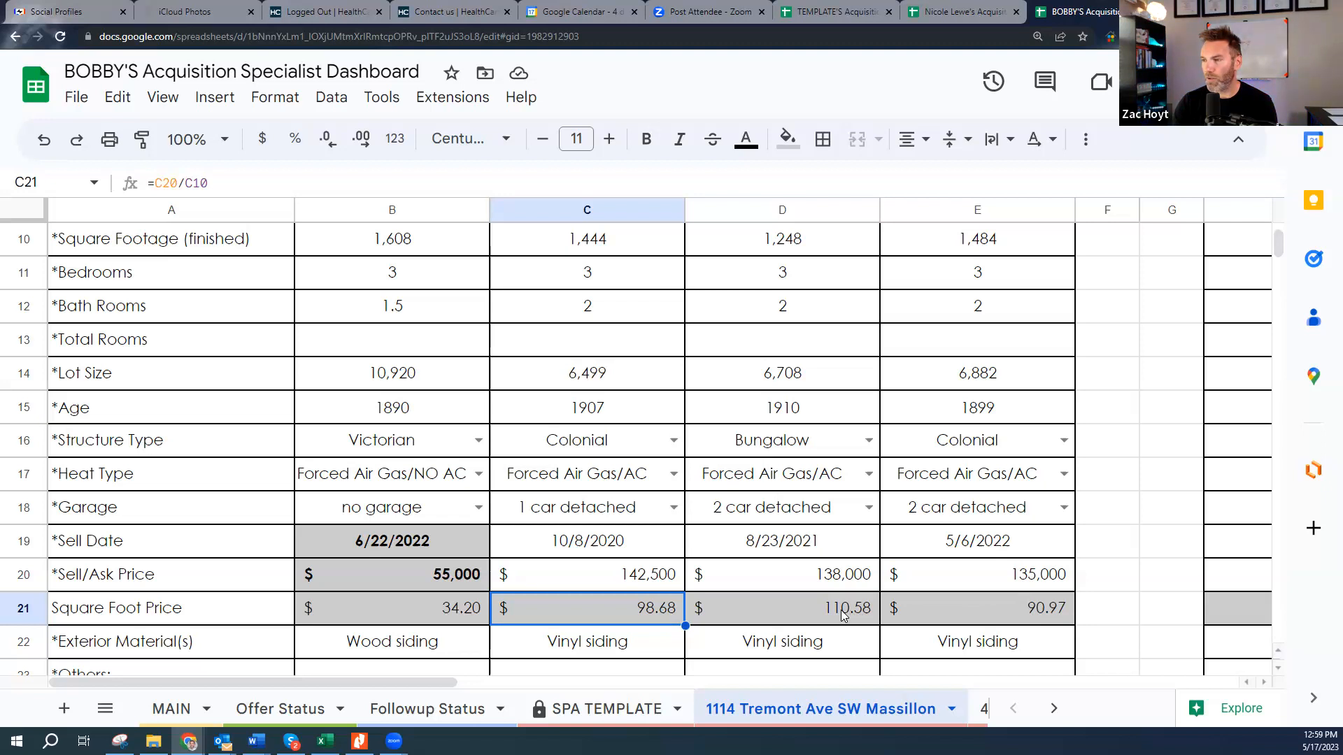
left_click(790, 242)
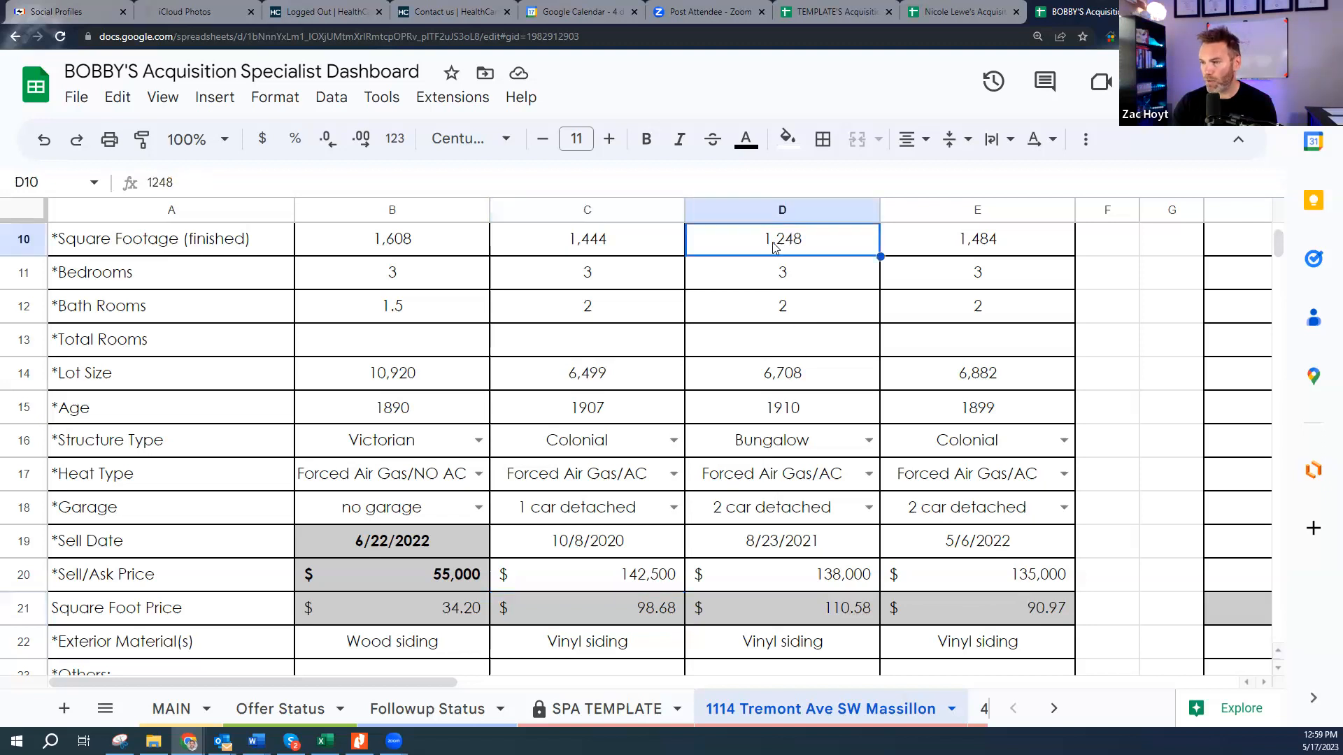
left_click(445, 617)
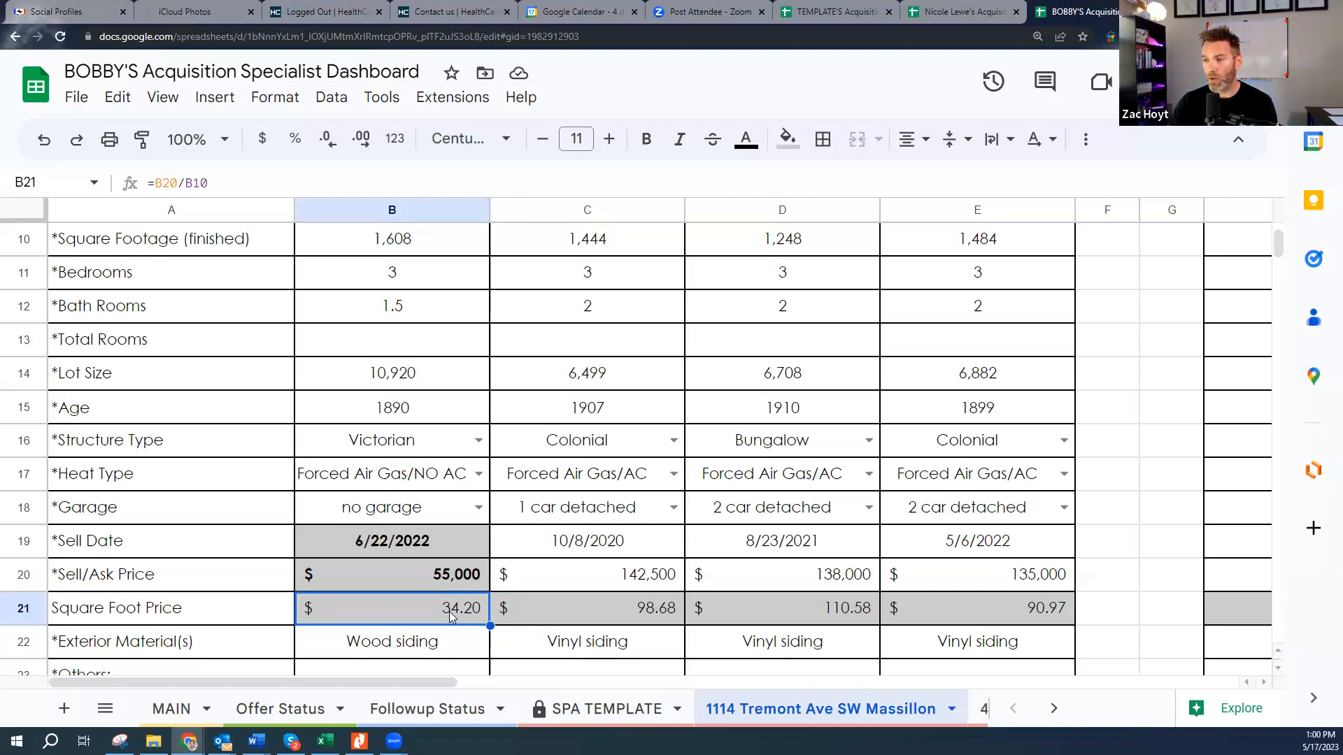
key("Up")
scroll(776, 552, "up", 4)
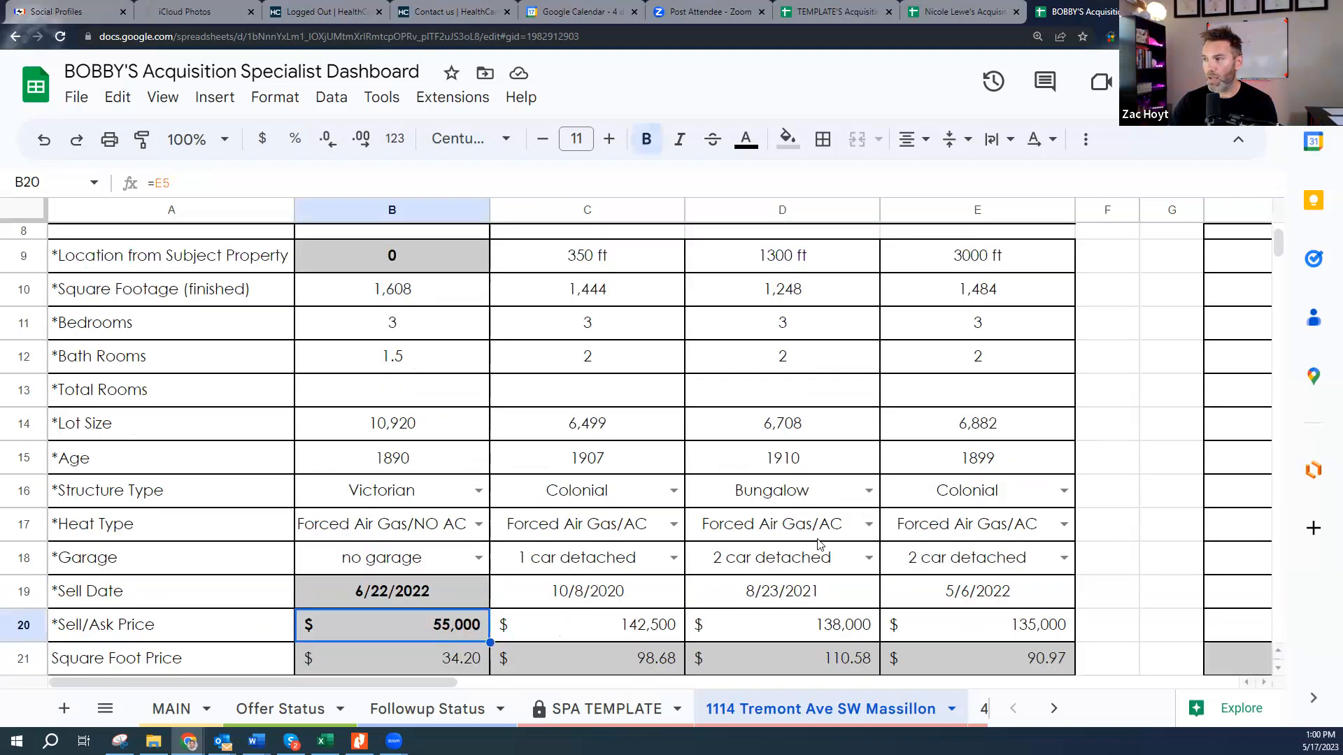
left_click(1005, 284)
left_click(995, 247)
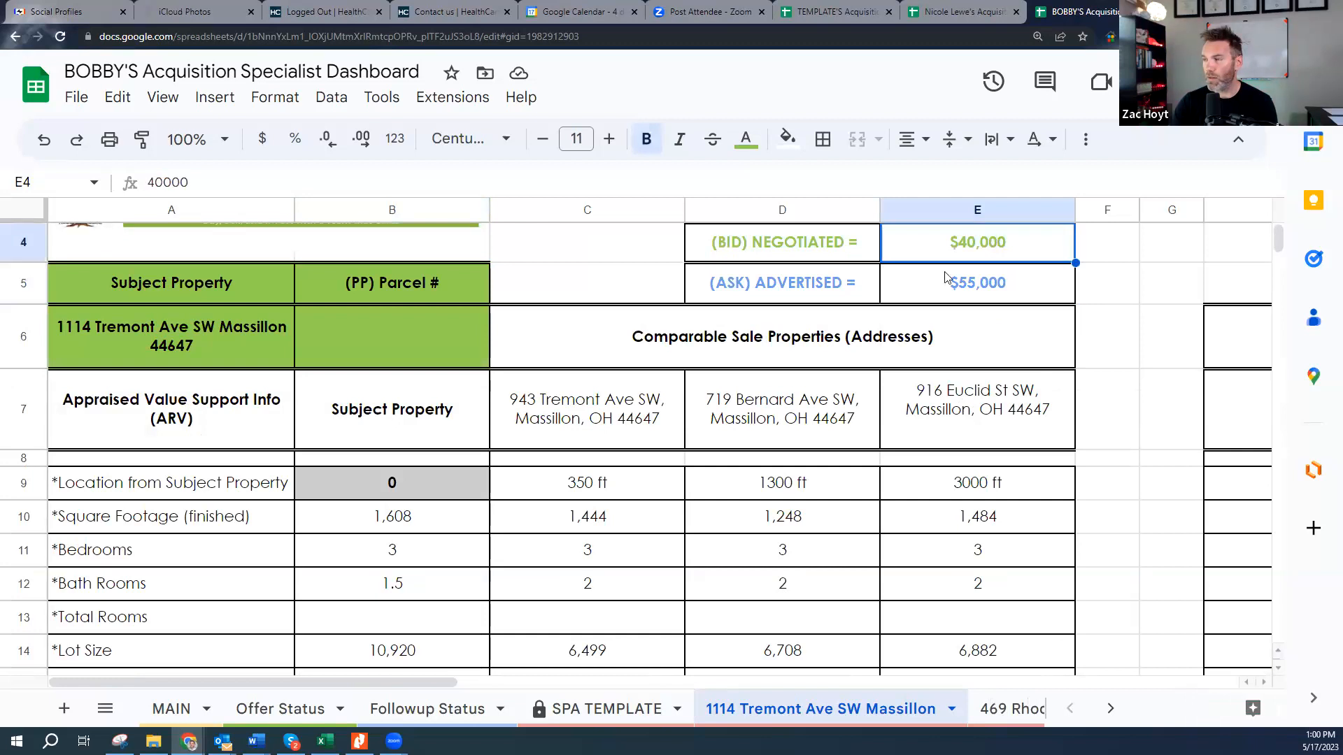
scroll(623, 543, "down", 6)
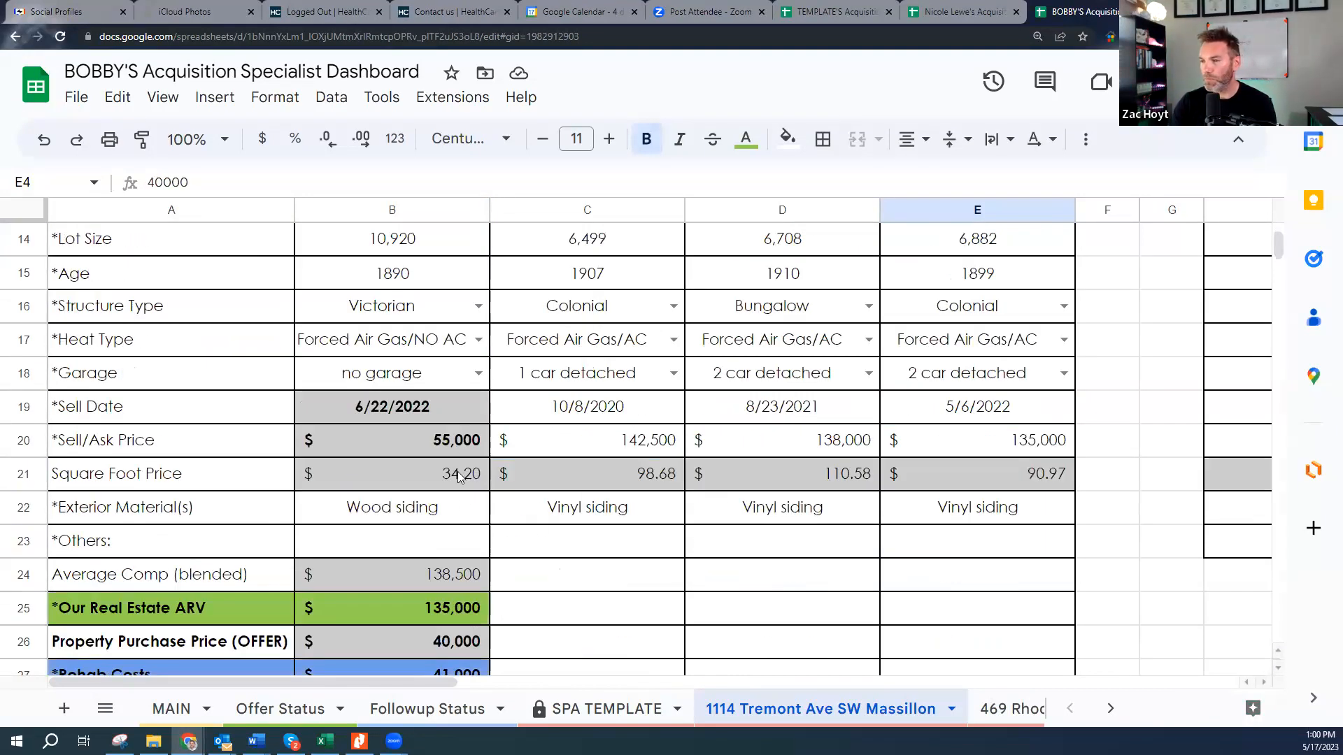
left_click(27, 514)
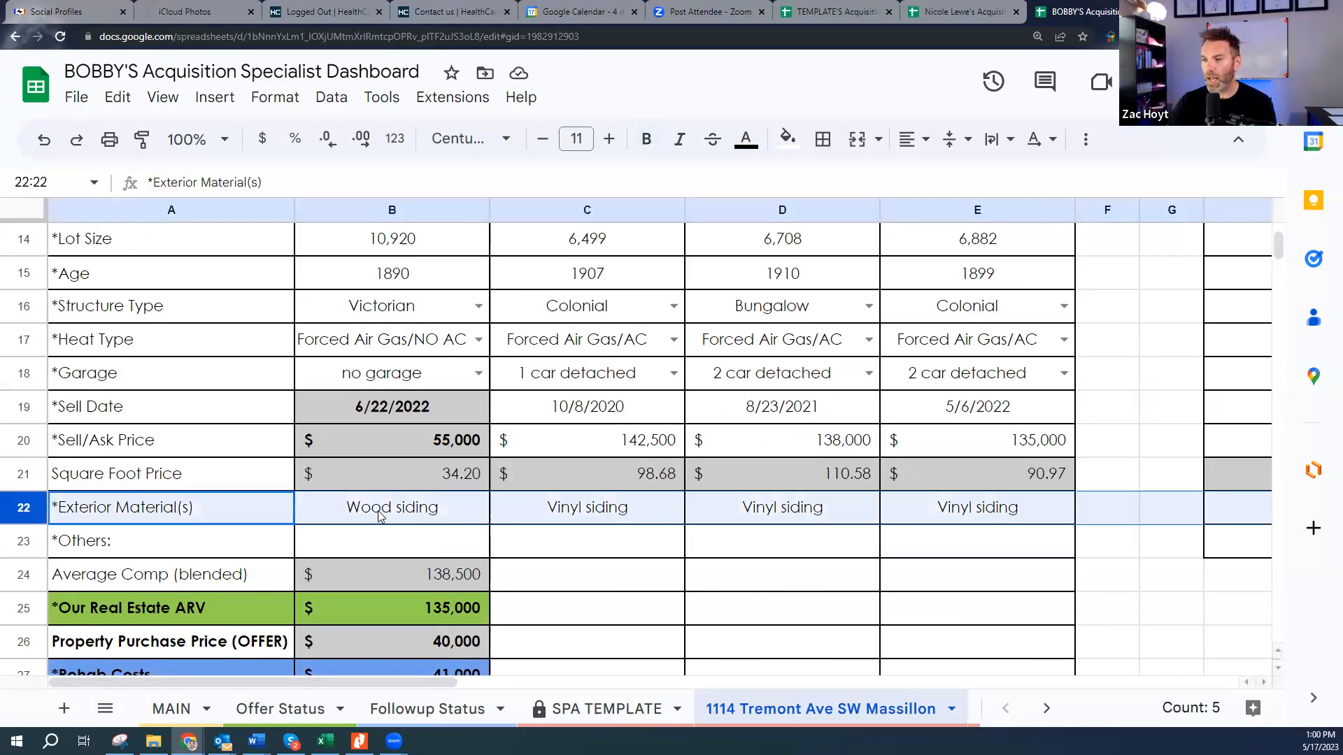
left_click(576, 512)
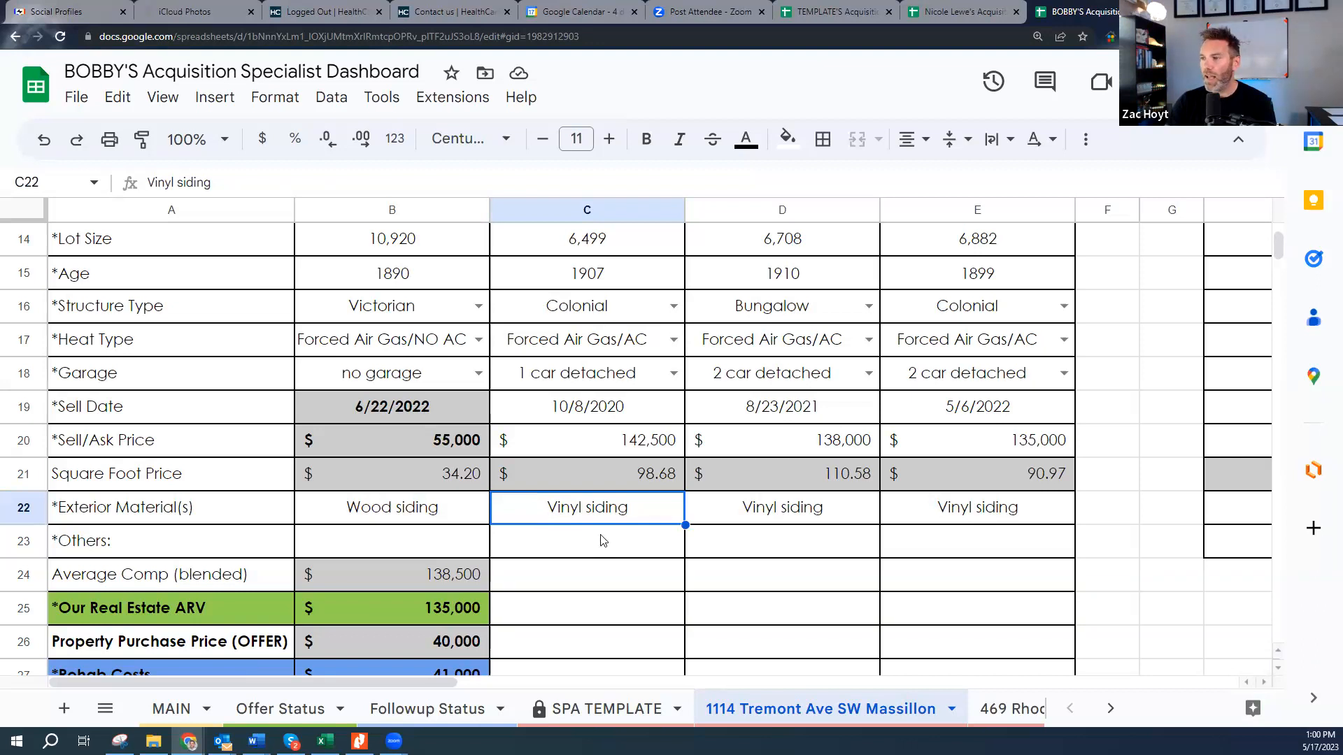
scroll(586, 574, "down", 1)
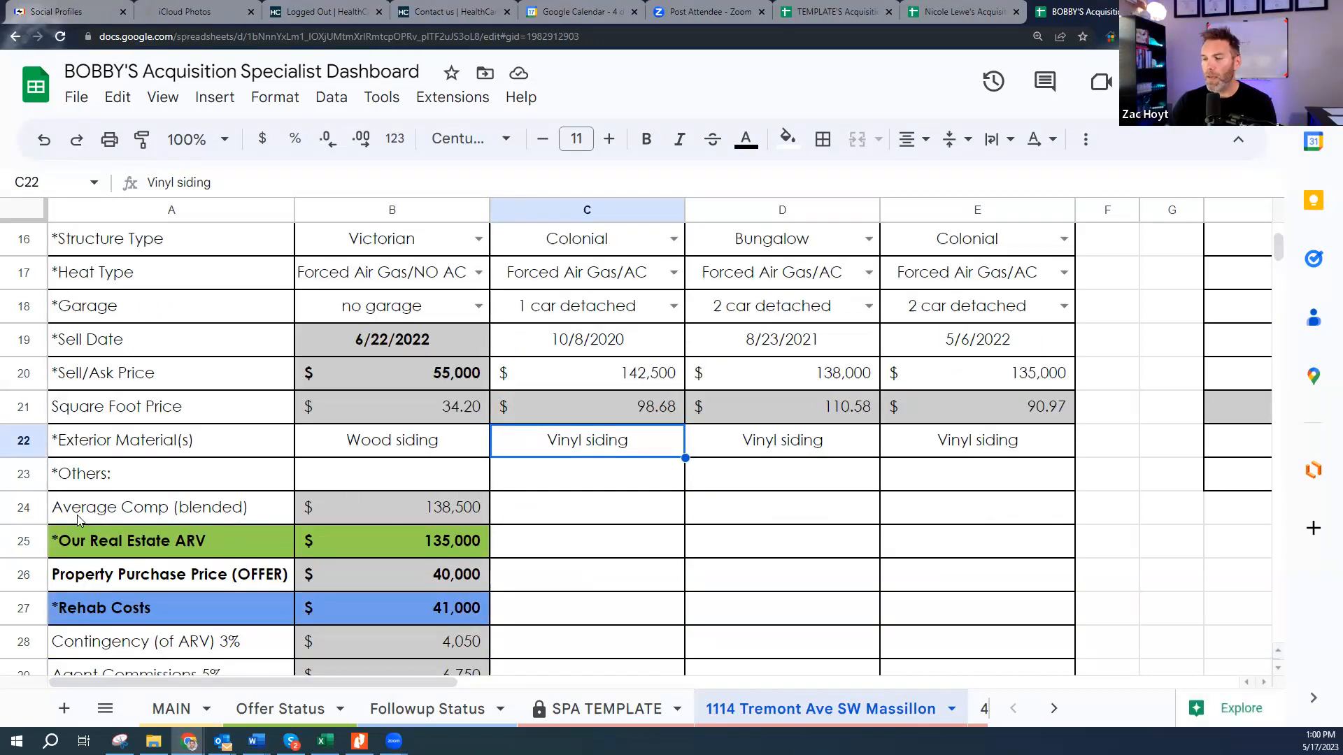
scroll(458, 496, "down", 1)
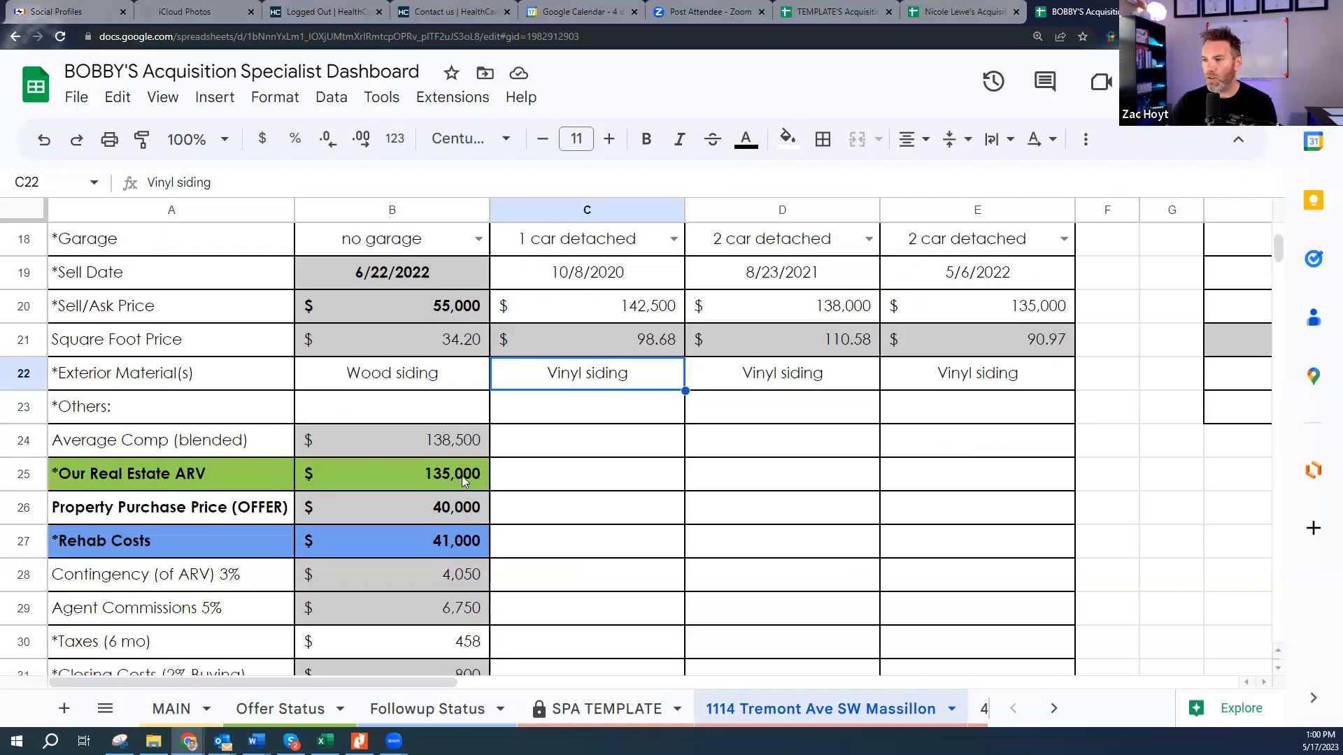
left_click(446, 440)
scroll(624, 444, "up", 5)
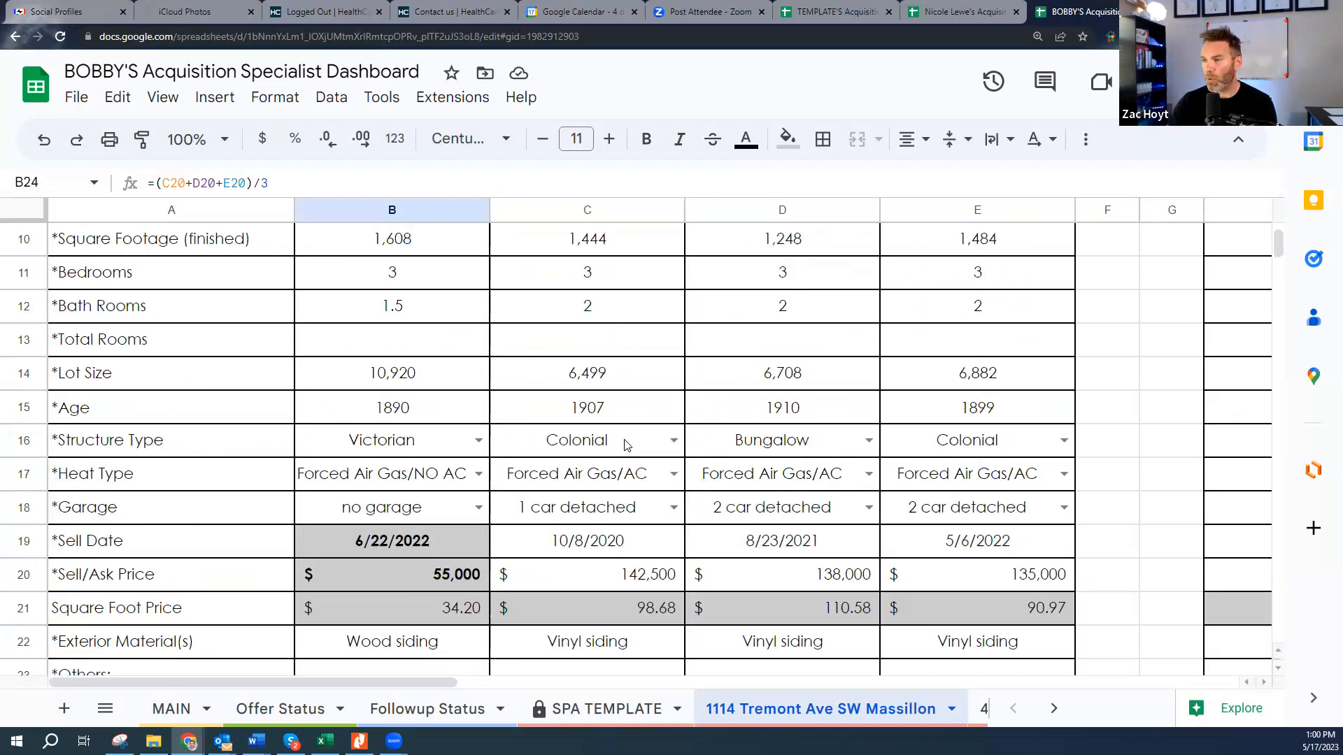
scroll(909, 321, "up", 3)
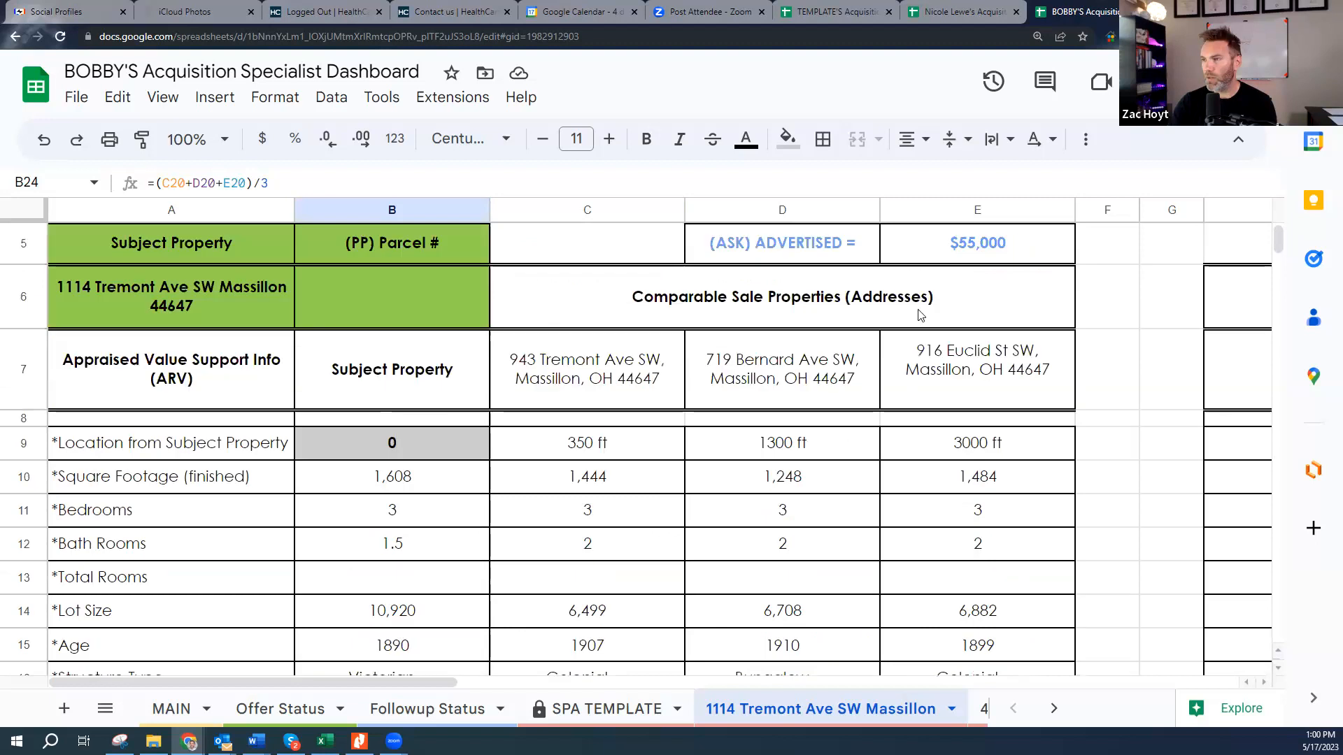
scroll(684, 489, "down", 4)
scroll(532, 532, "down", 3)
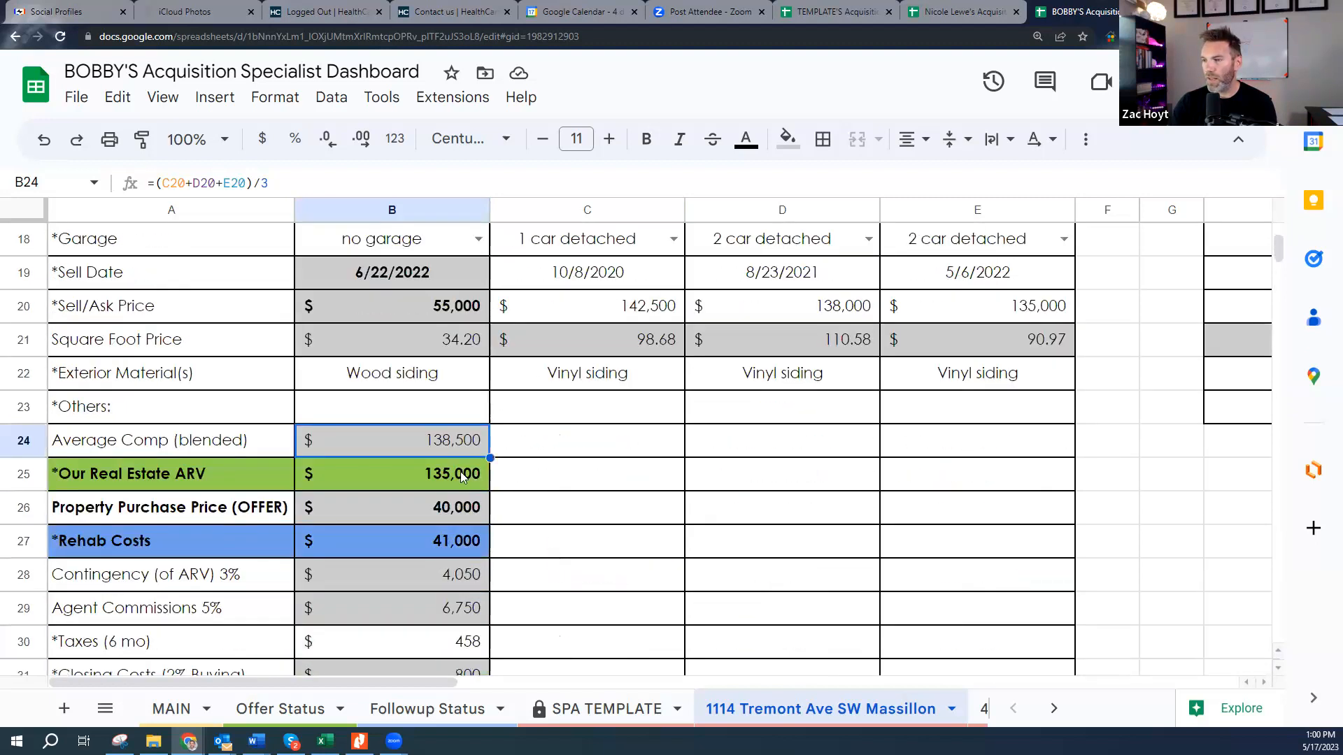
double_click(444, 437)
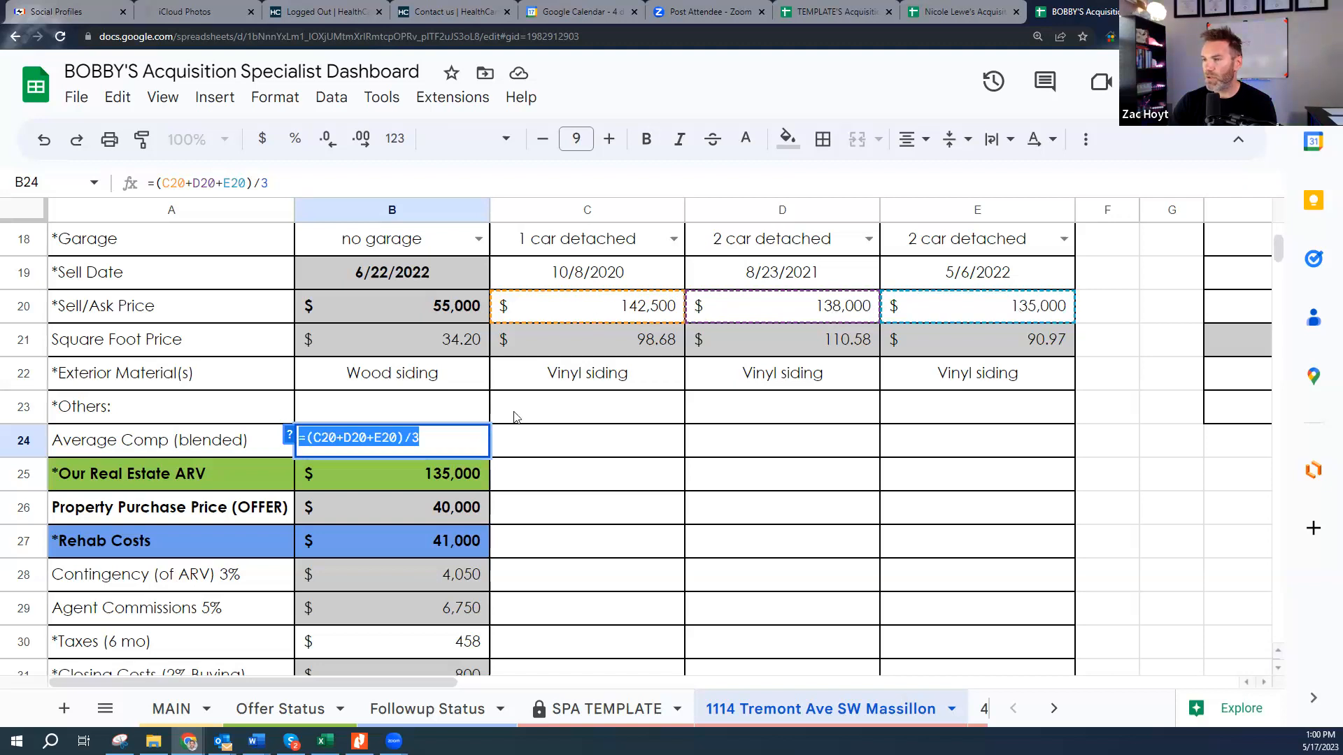
key("Escape")
left_click(452, 475)
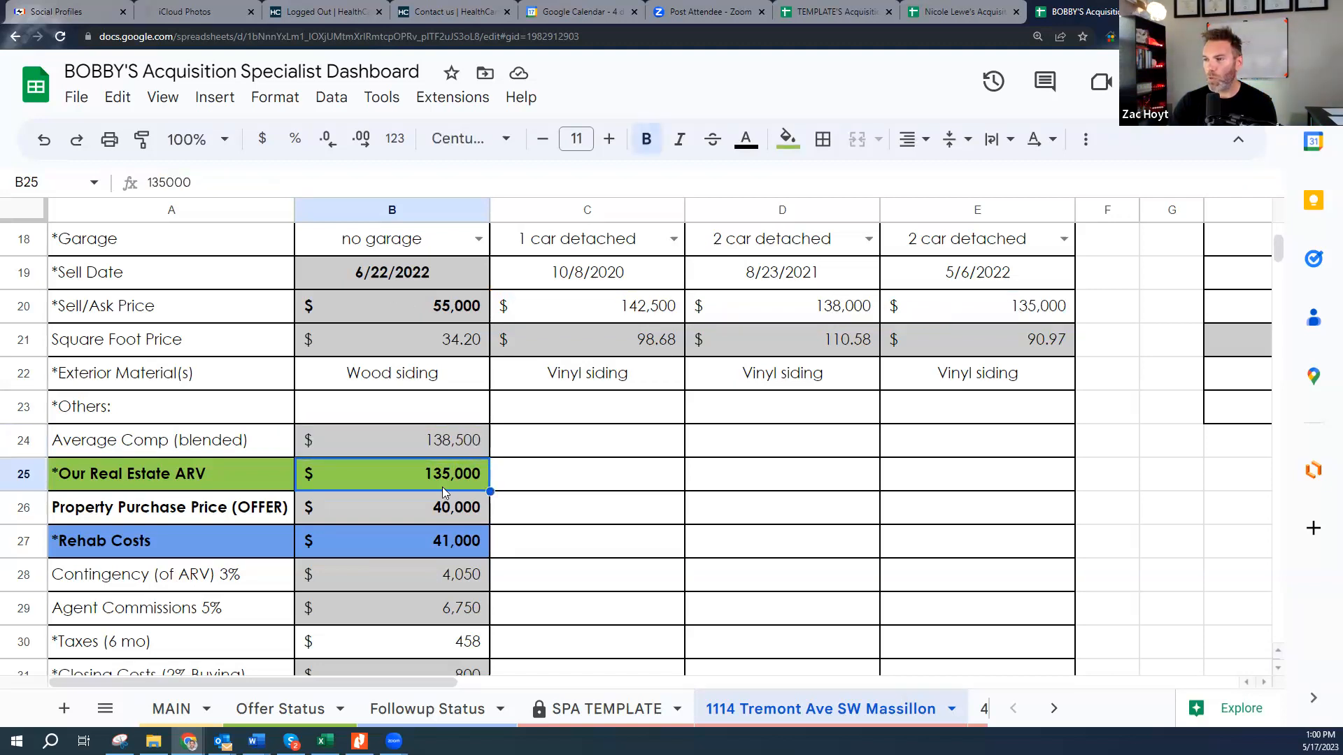
scroll(442, 484, "up", 1)
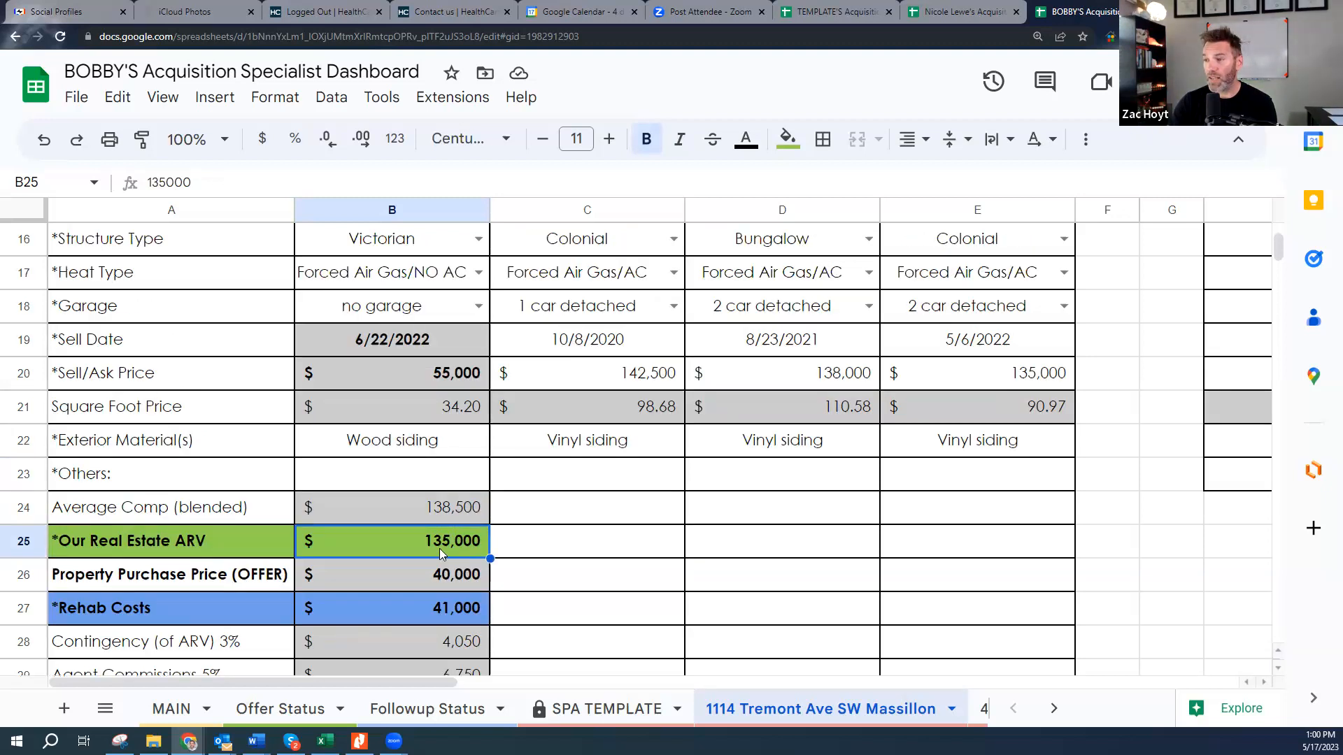
scroll(439, 434, "up", 1)
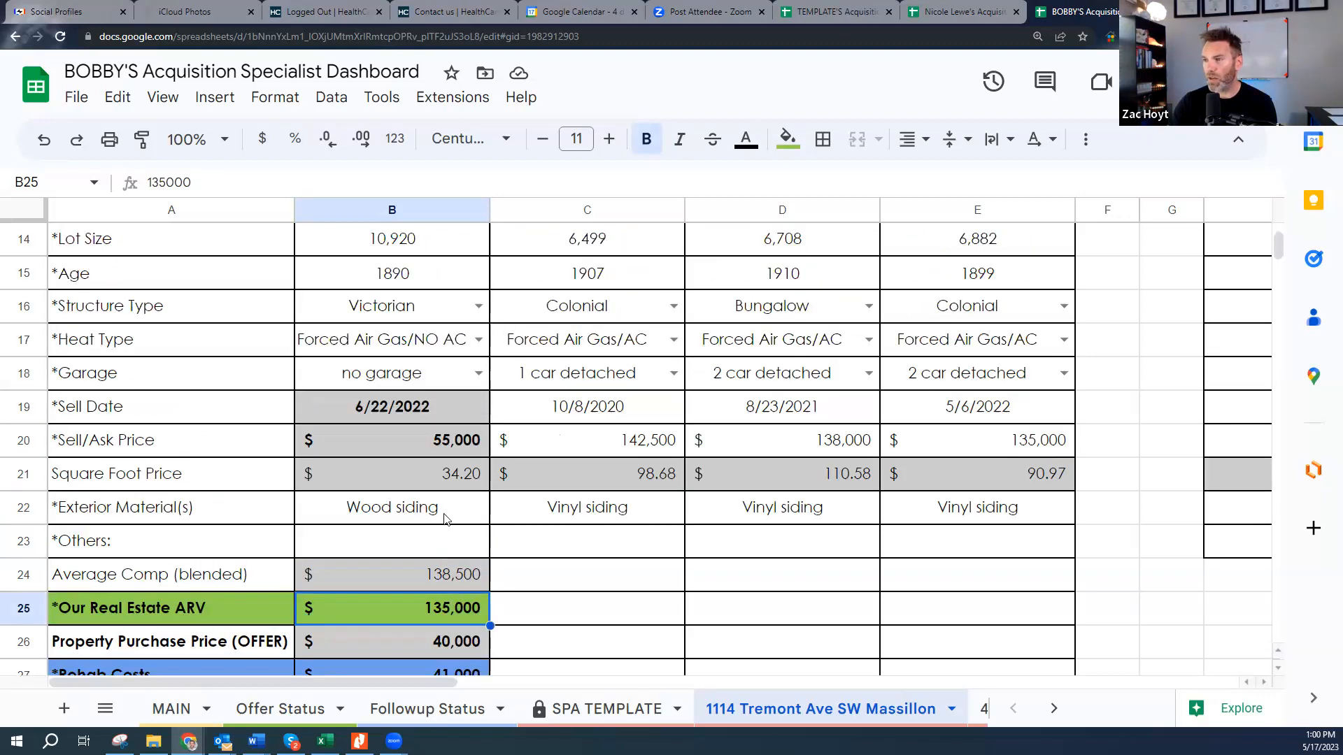
right_click(418, 347)
left_click(376, 348)
scroll(392, 336, "up", 2)
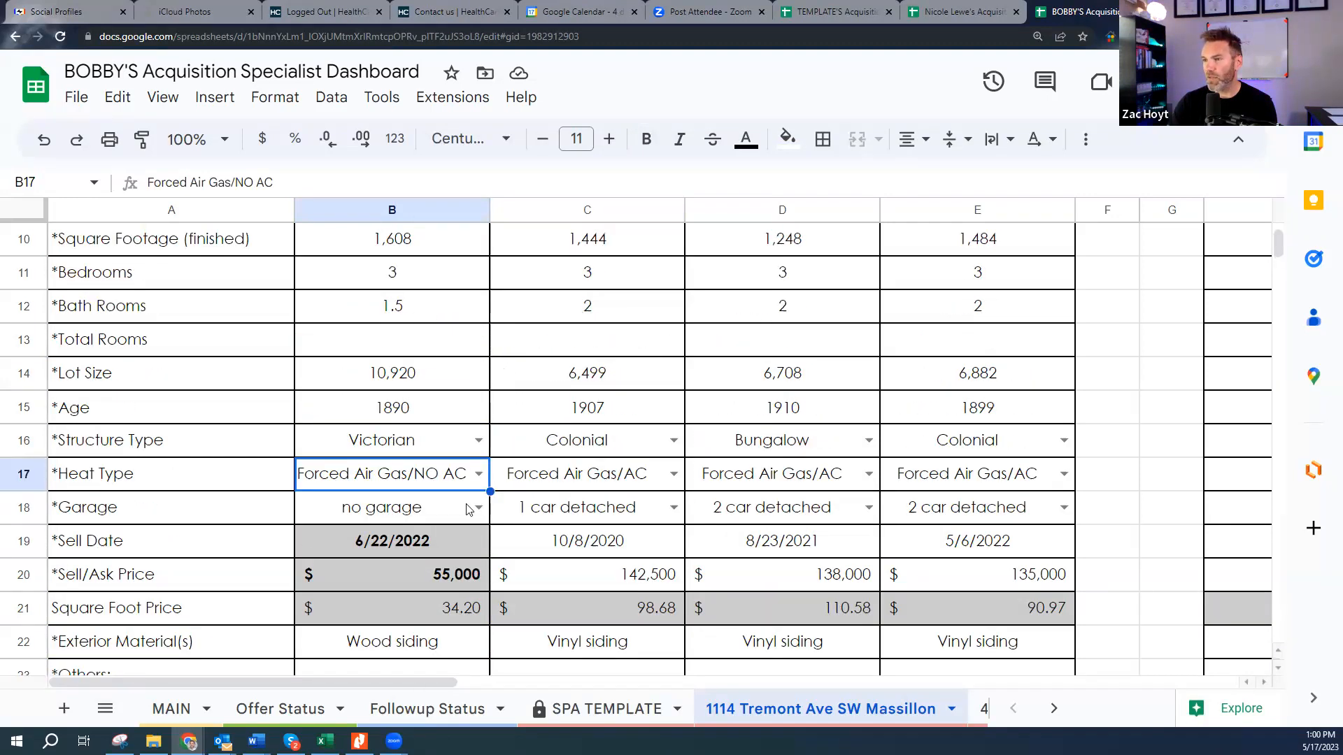
scroll(470, 509, "down", 4)
scroll(474, 514, "down", 1)
left_click(449, 406)
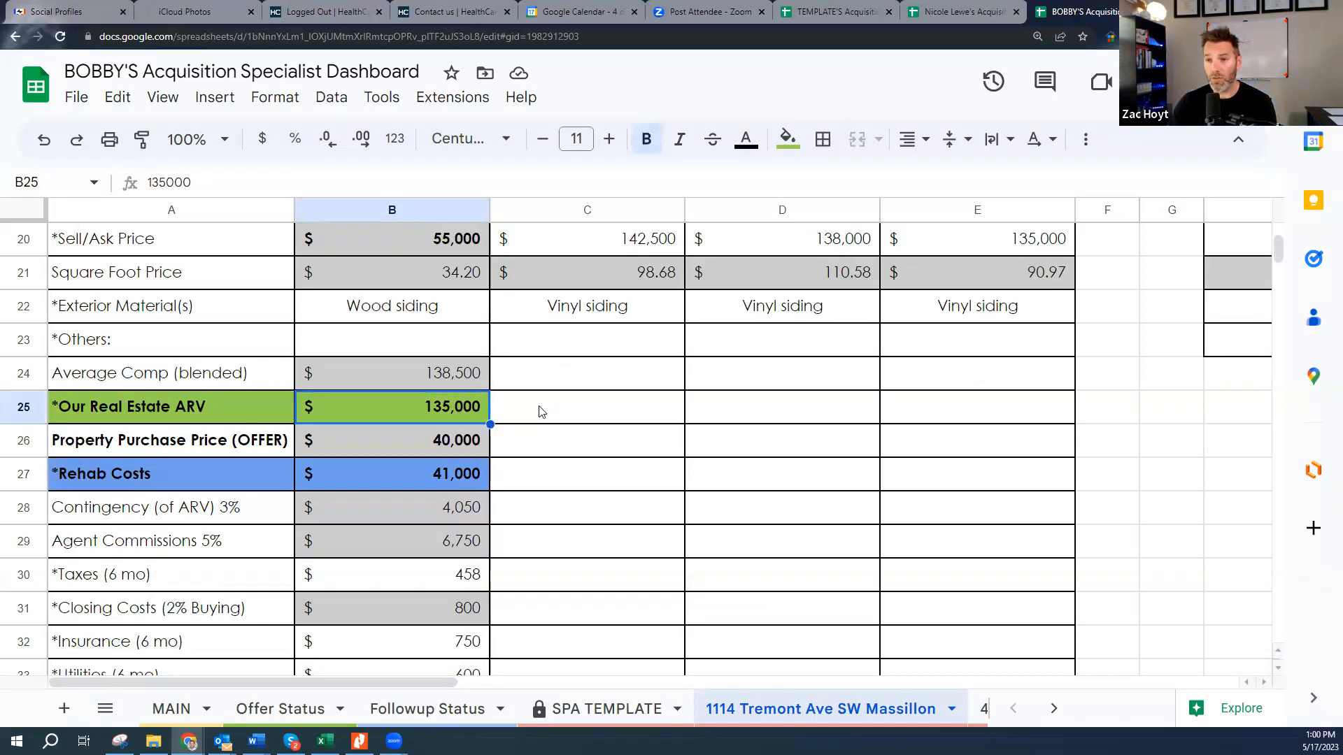
left_click(451, 442)
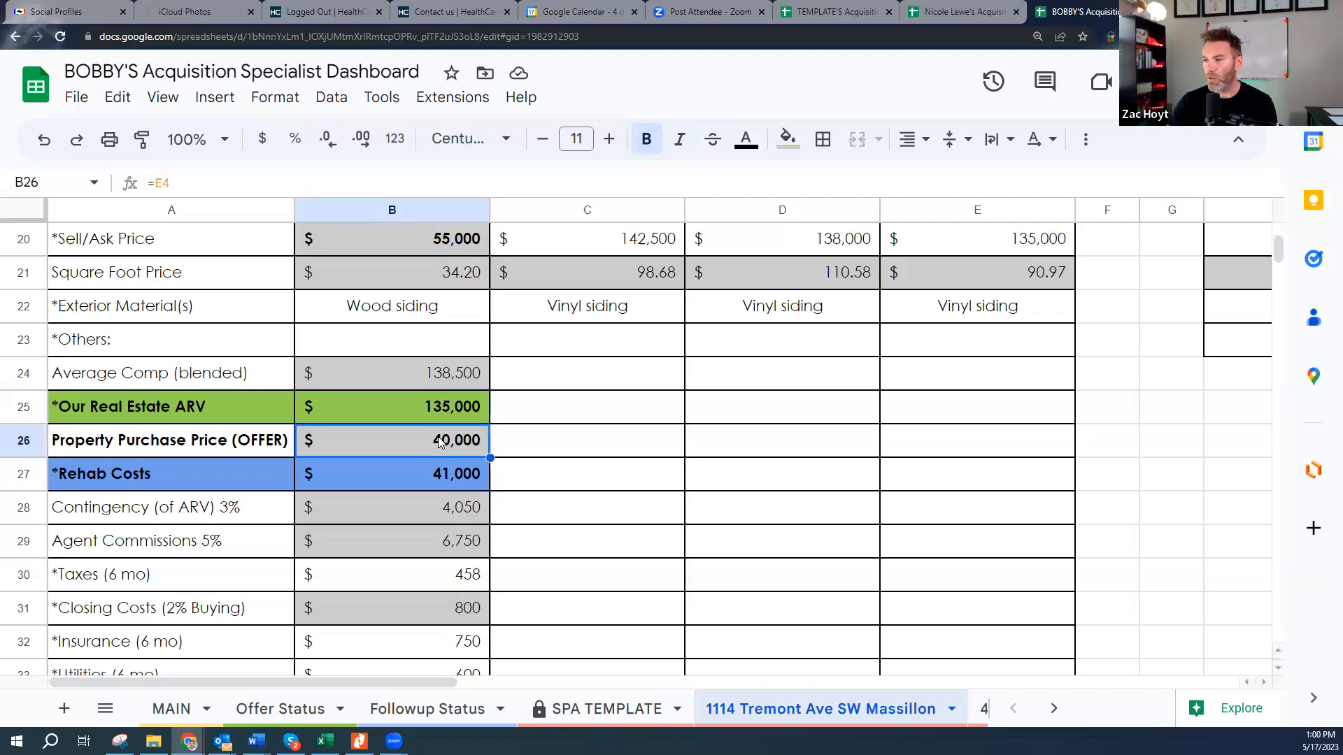
left_click(453, 479)
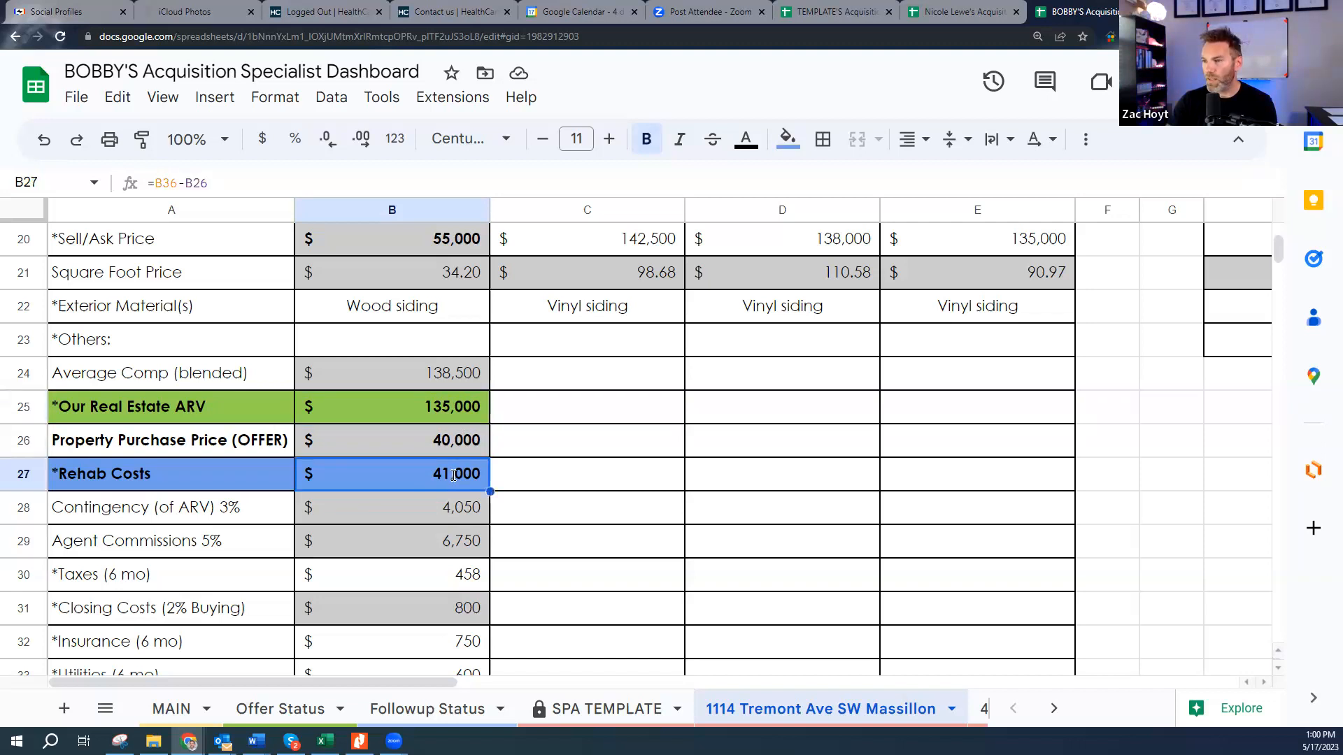
double_click(452, 475)
key("Escape")
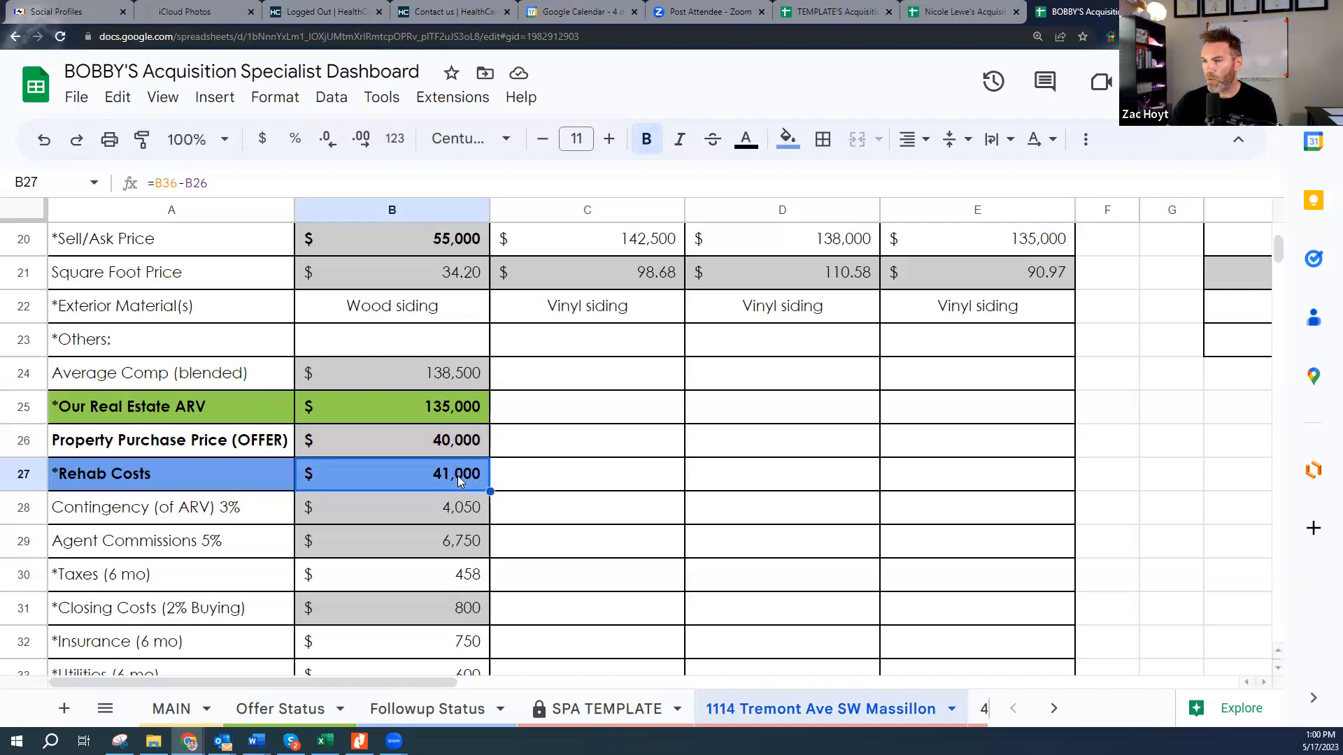
double_click(453, 447)
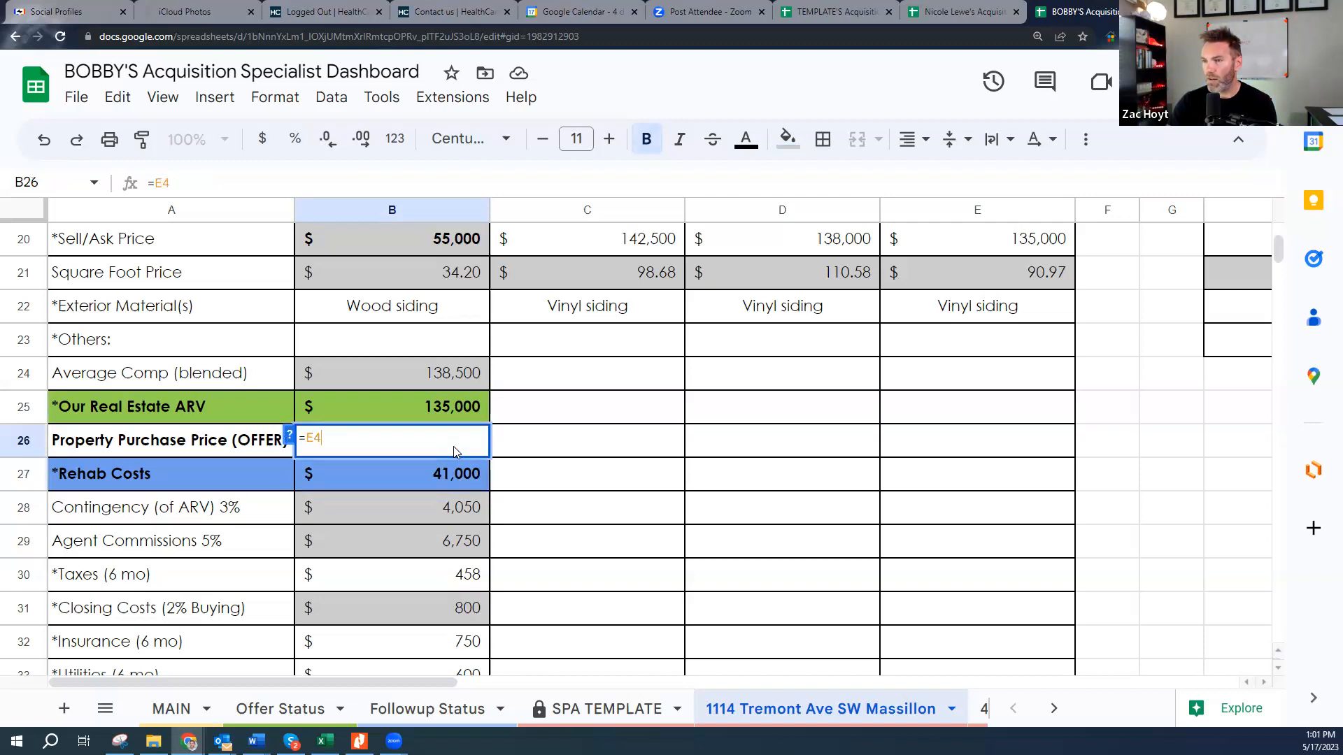
key("Escape")
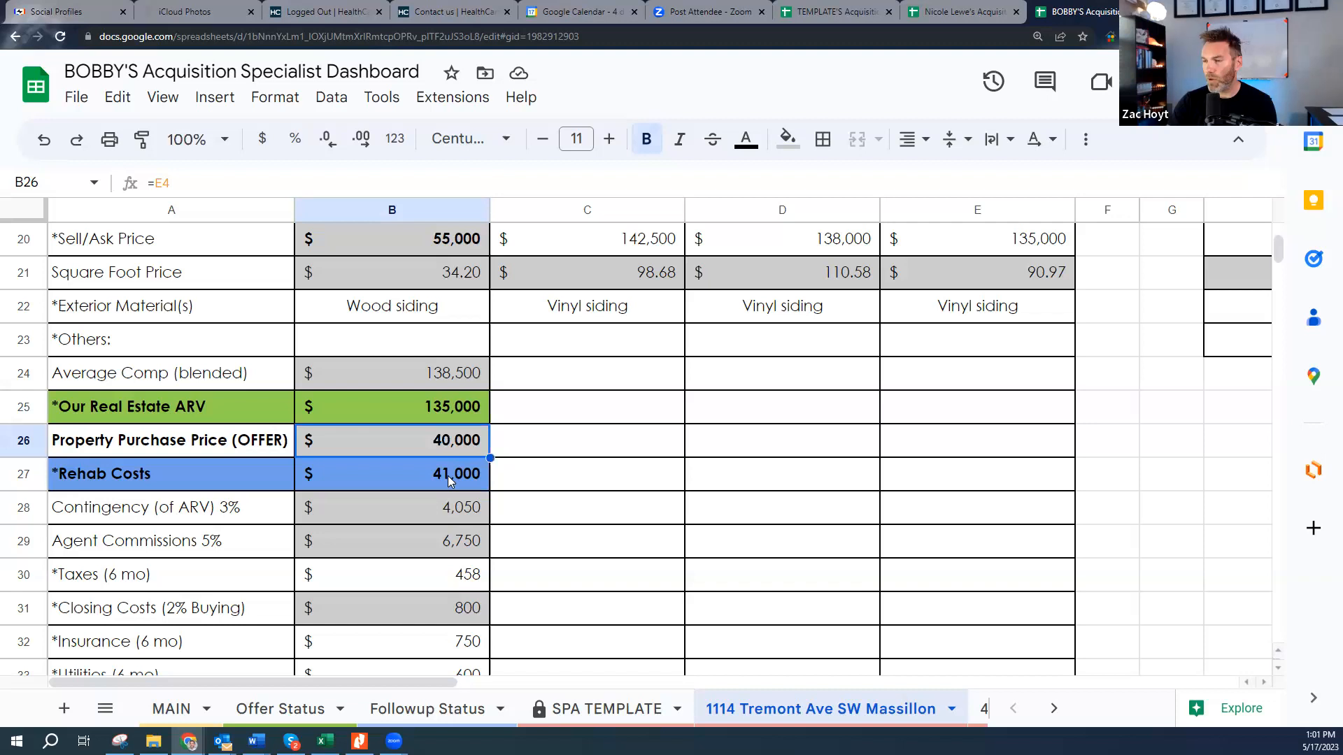
key("Down")
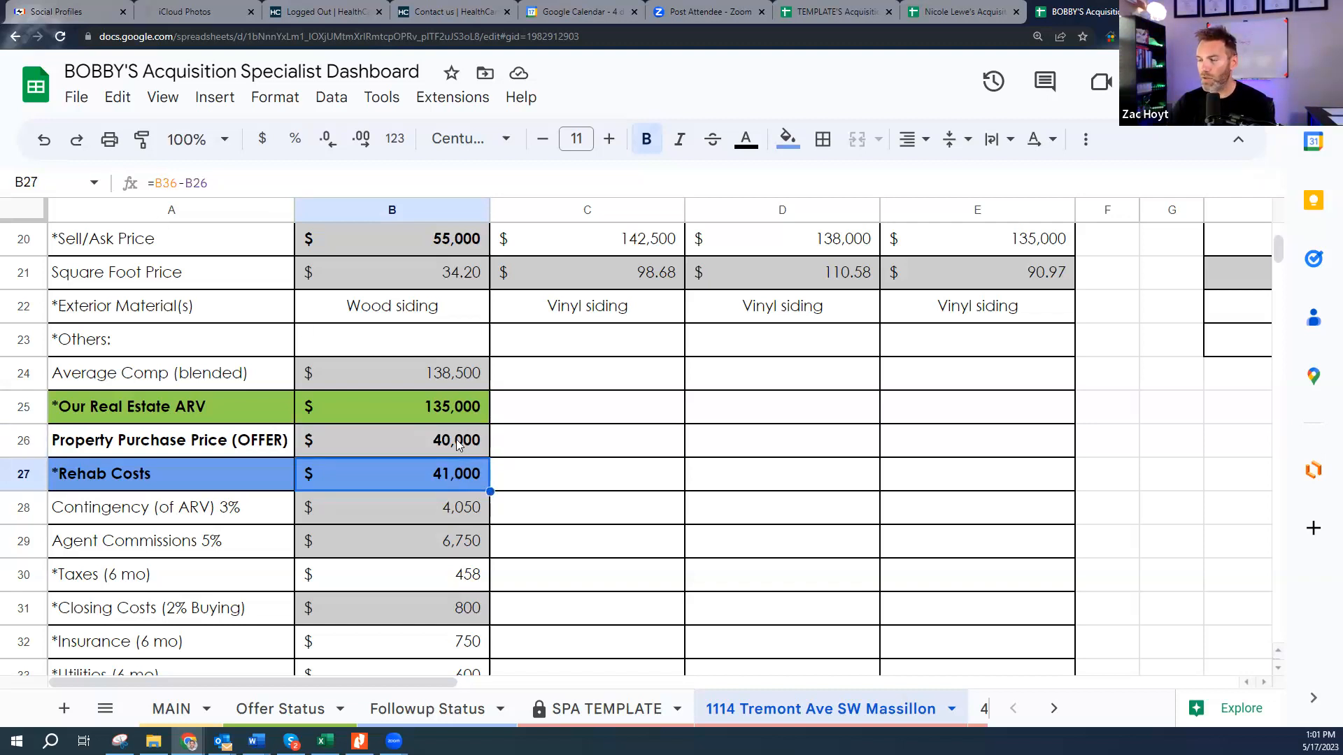
left_click(444, 405)
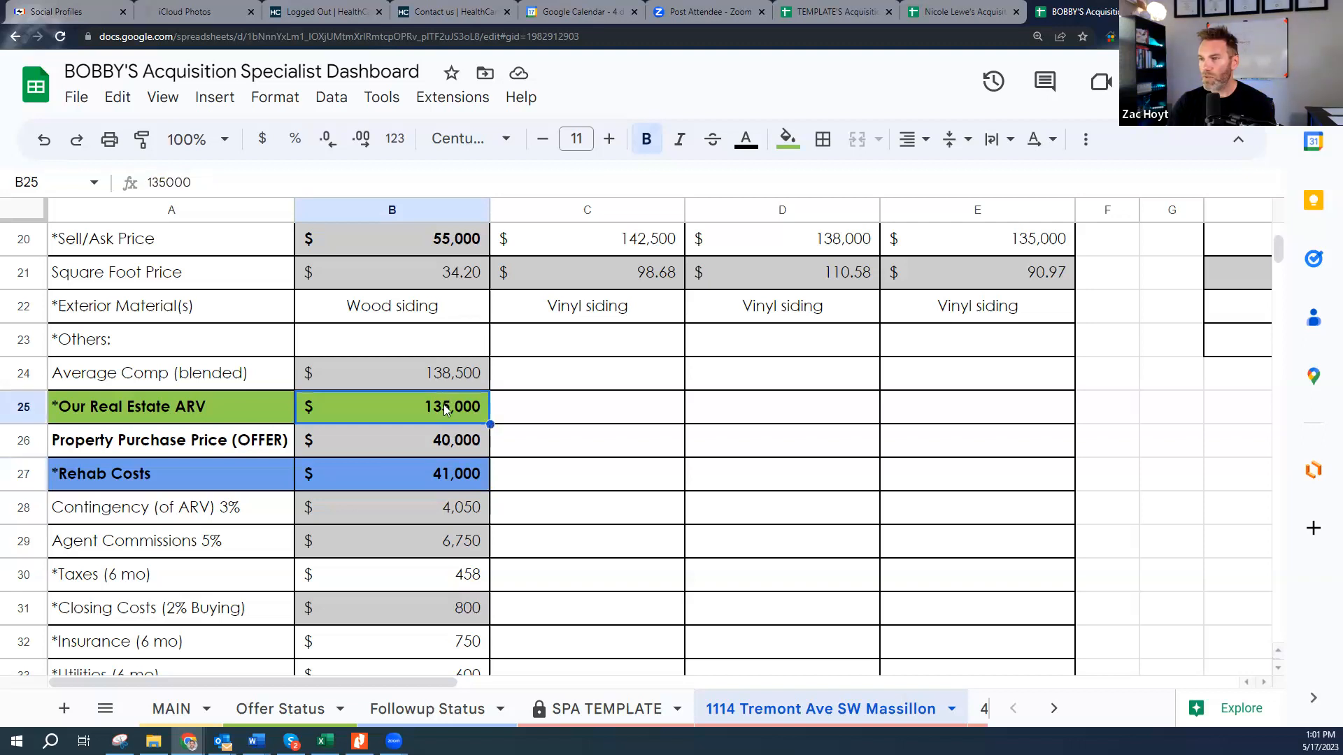
type("140000")
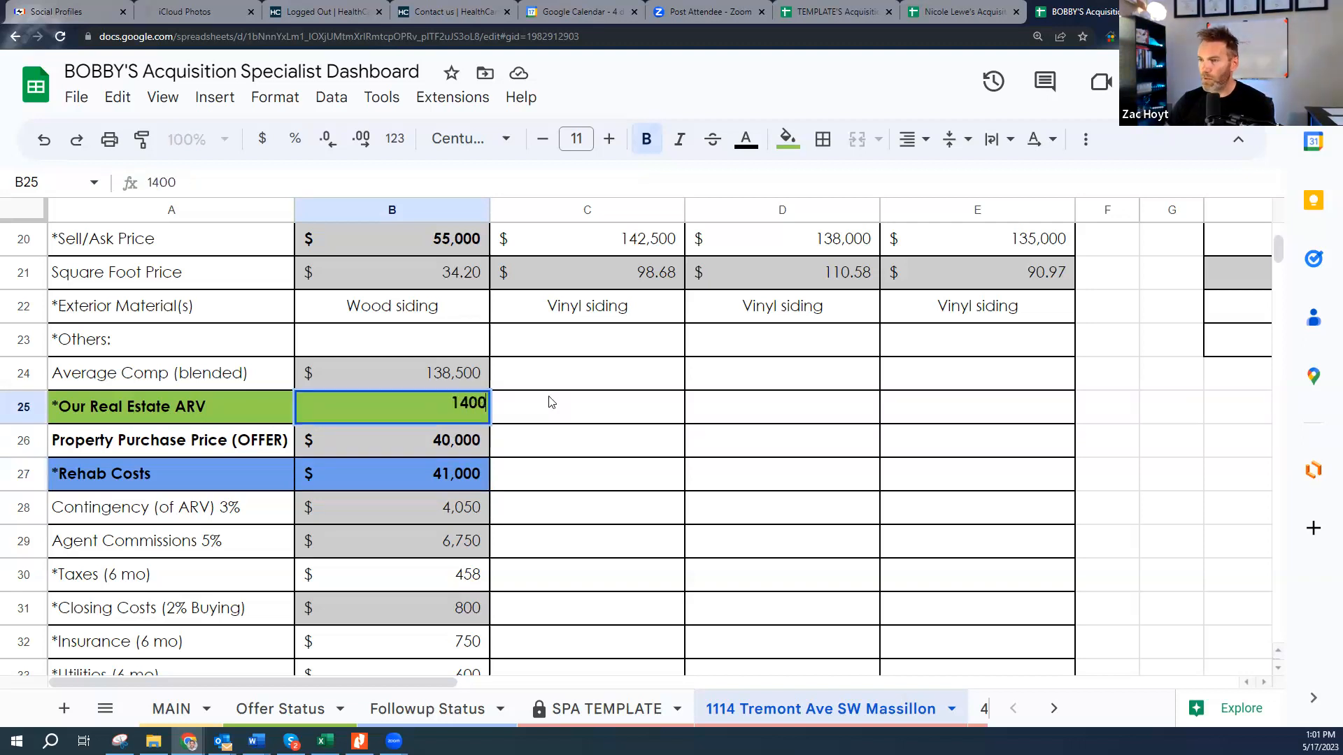
key("Return")
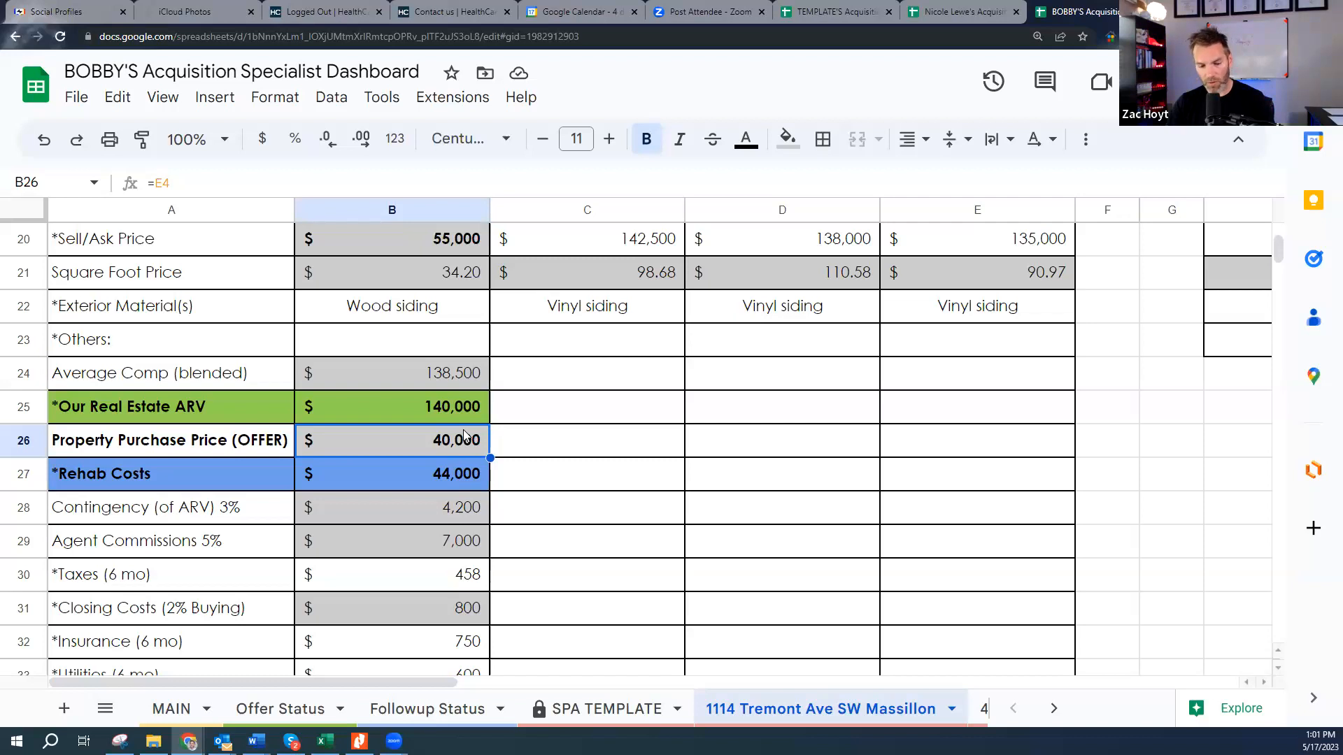
key("ctrl+z")
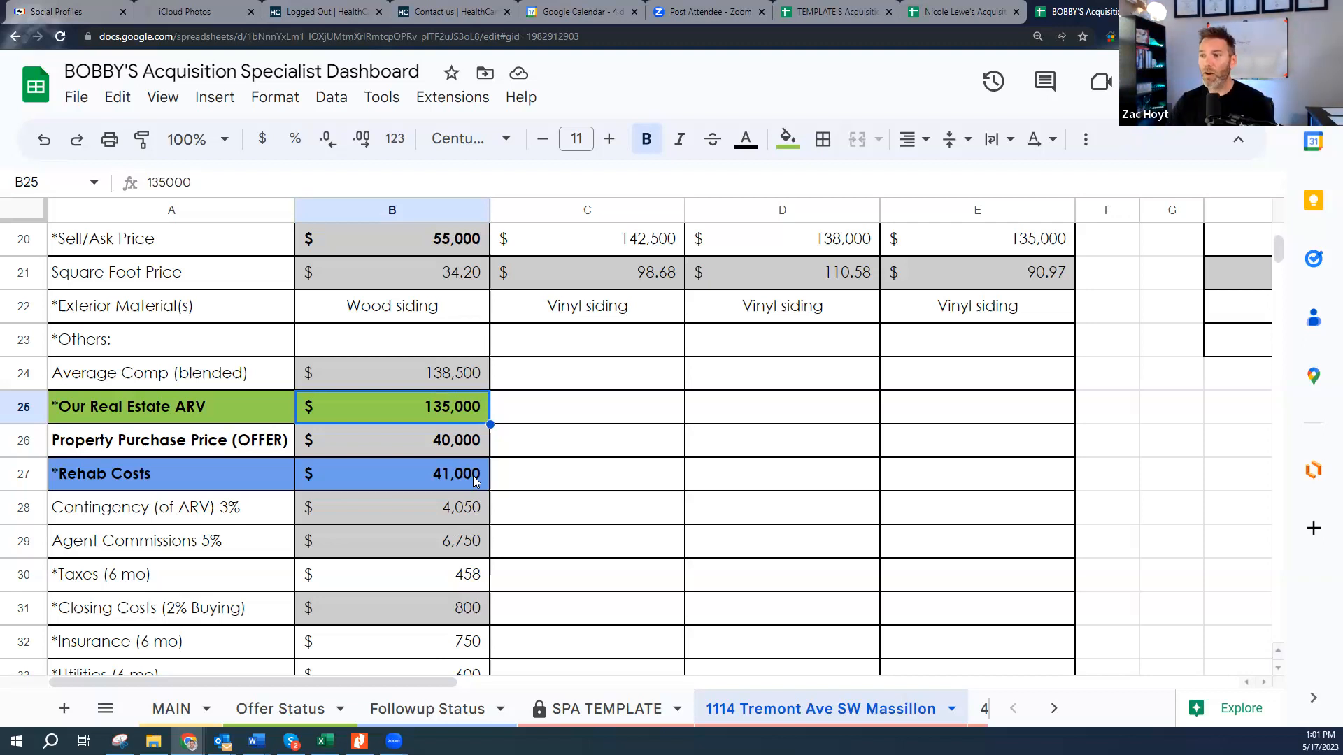
left_click(462, 444)
left_click(458, 476)
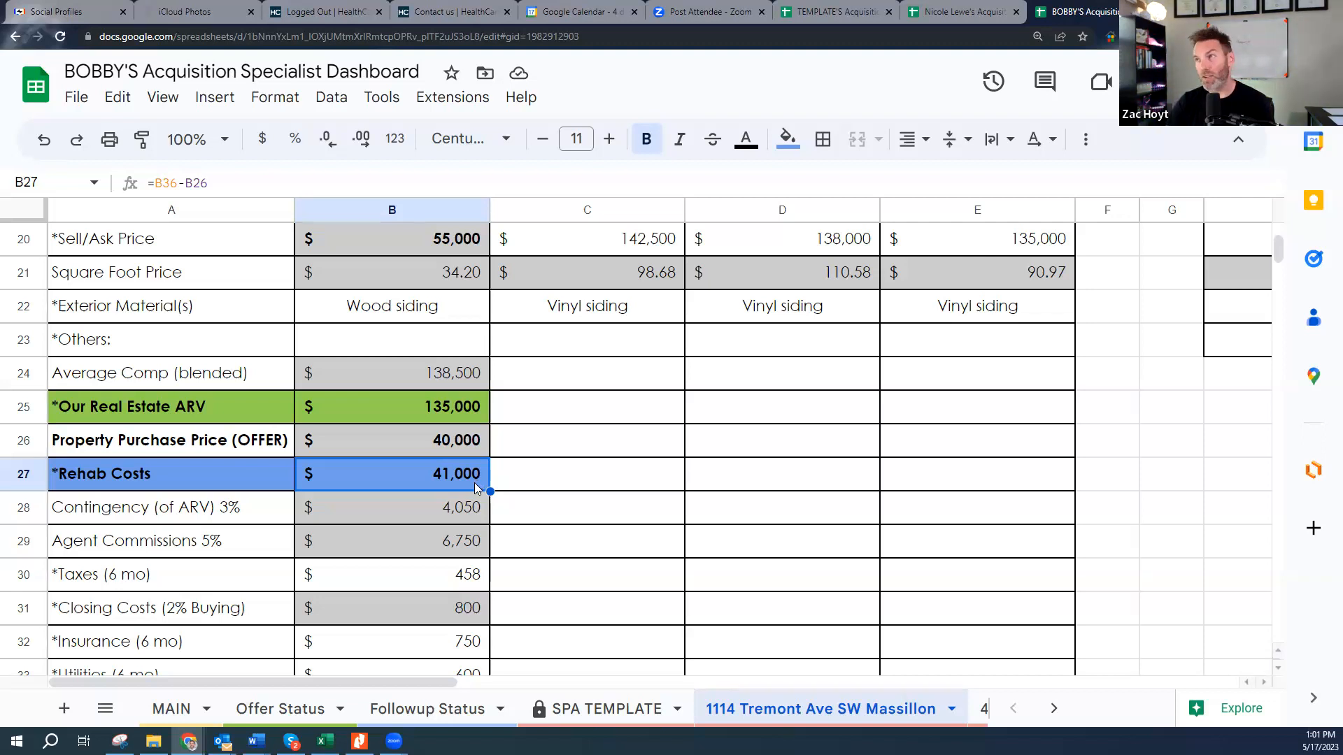
left_click(454, 513)
left_click(205, 521)
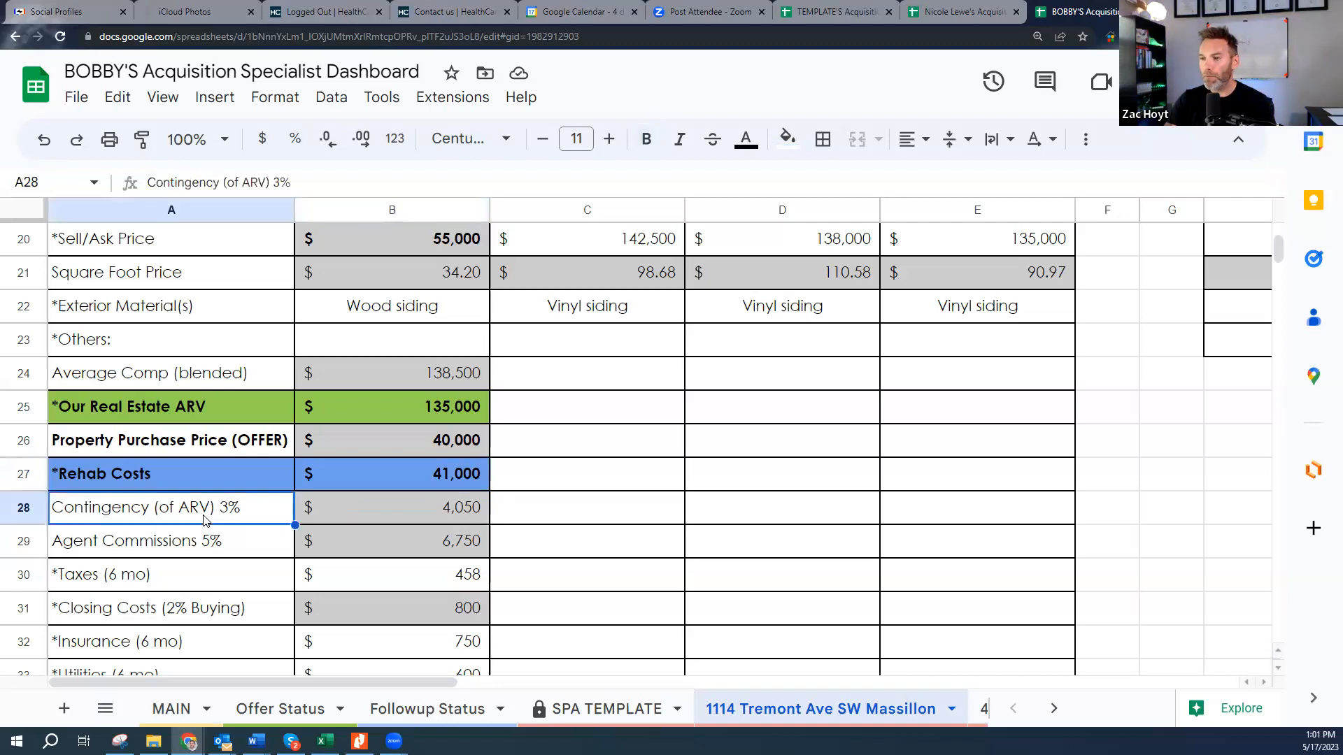
left_click(467, 515)
scroll(391, 545, "down", 2)
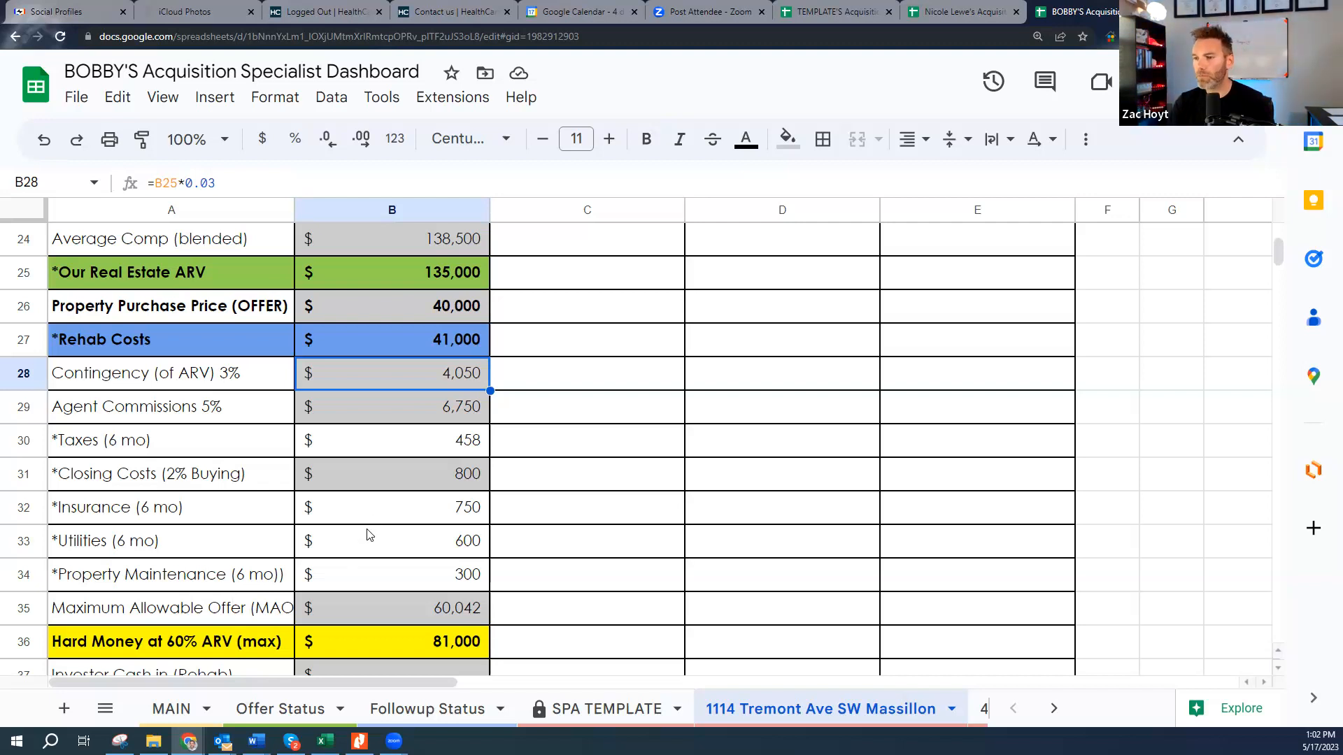
scroll(367, 532, "down", 2)
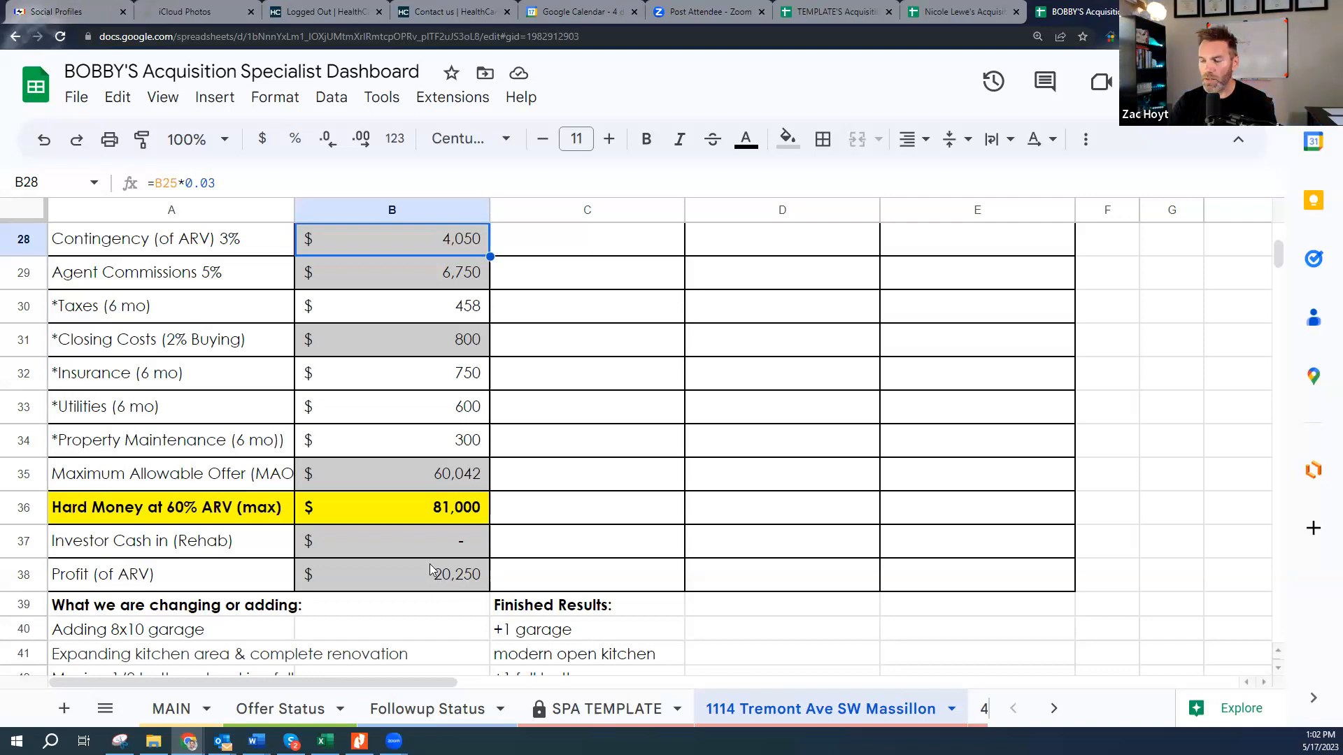
scroll(431, 556, "up", 1)
scroll(447, 591, "up", 1)
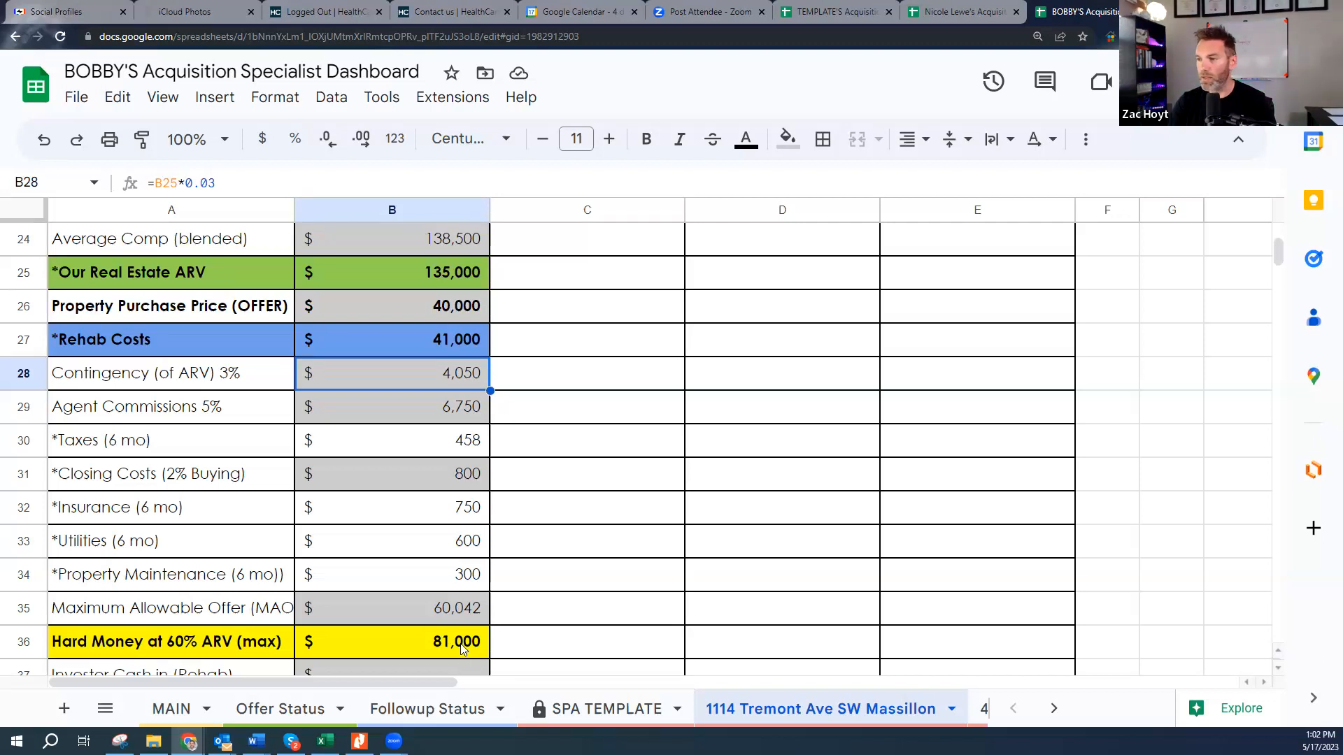
scroll(449, 600, "down", 3)
scroll(451, 607, "up", 10)
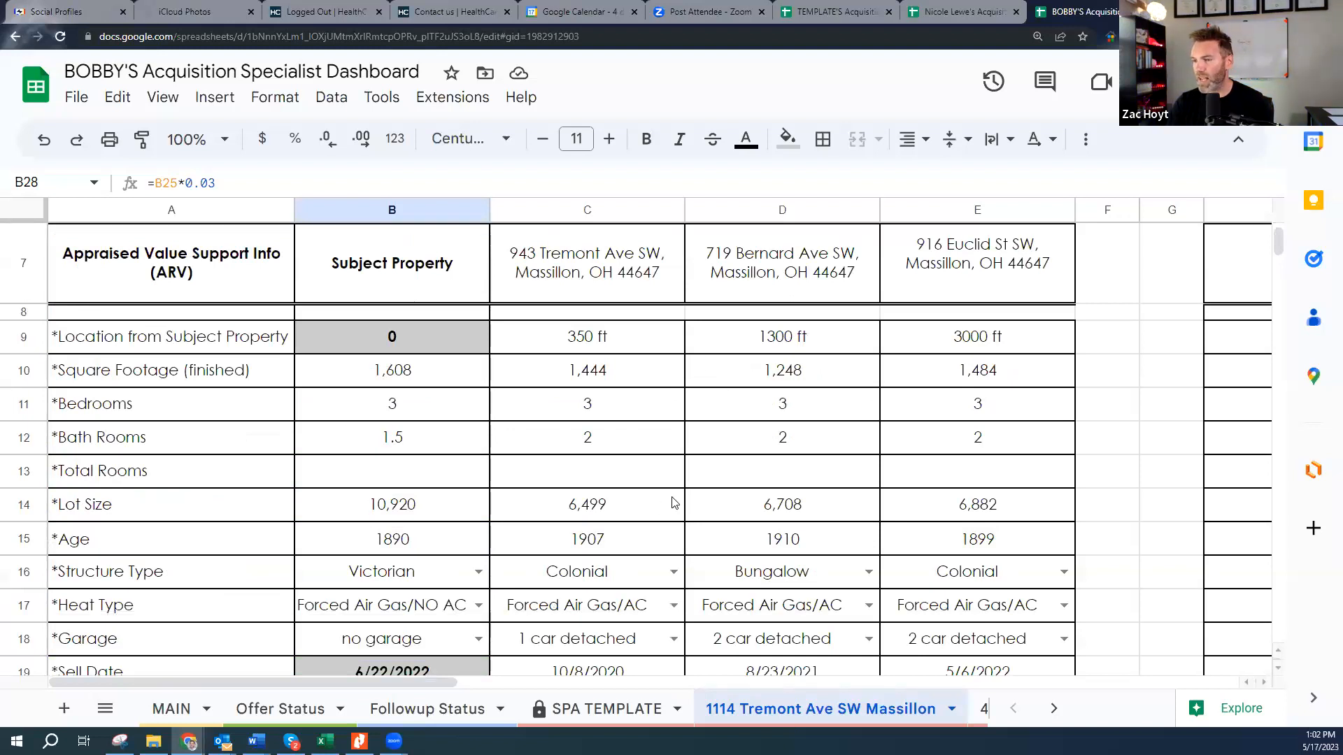
scroll(673, 502, "down", 3)
scroll(486, 570, "down", 1)
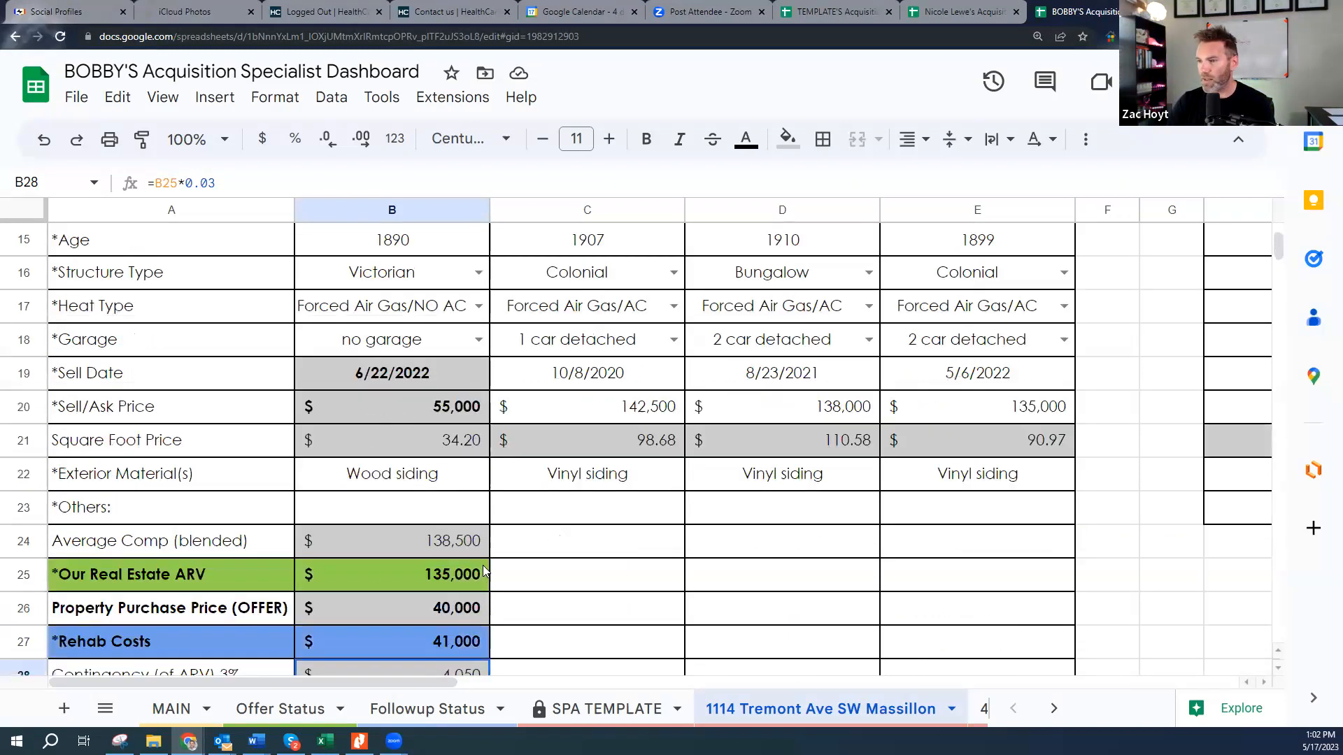
left_click(448, 542)
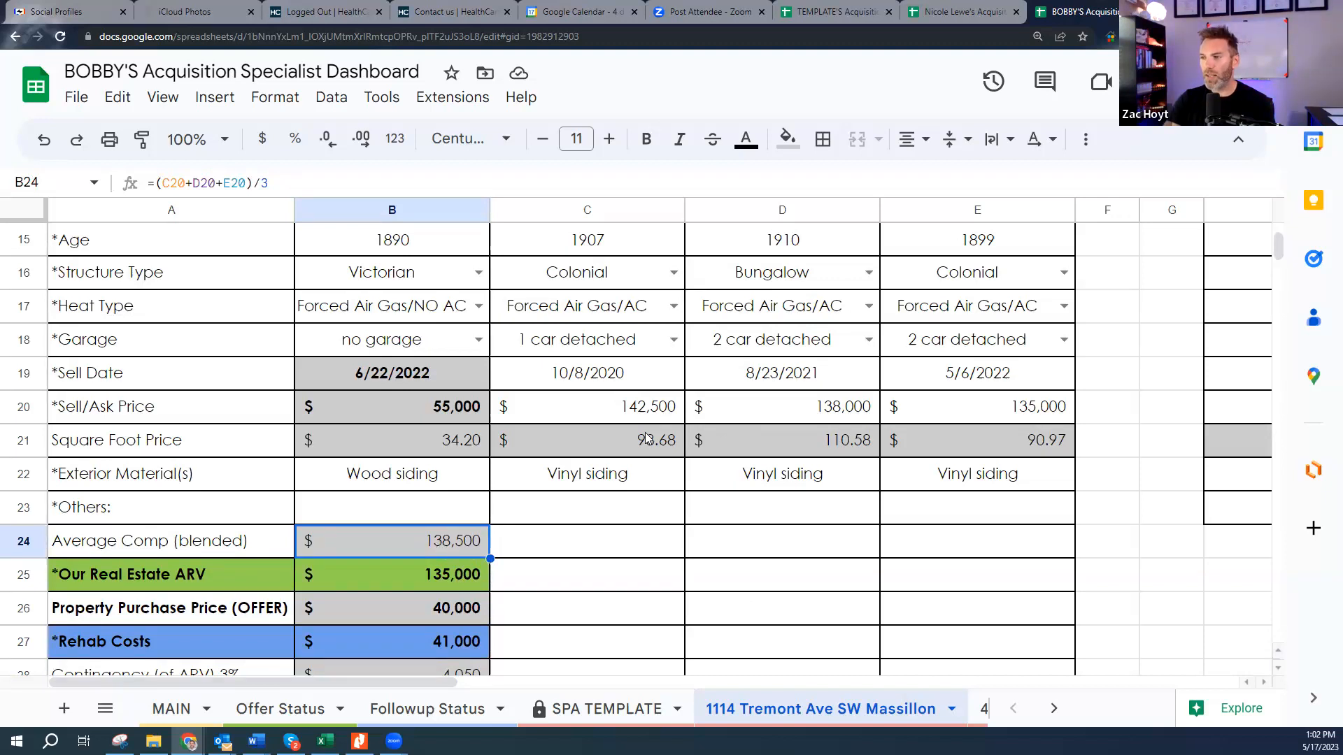
left_click(462, 572)
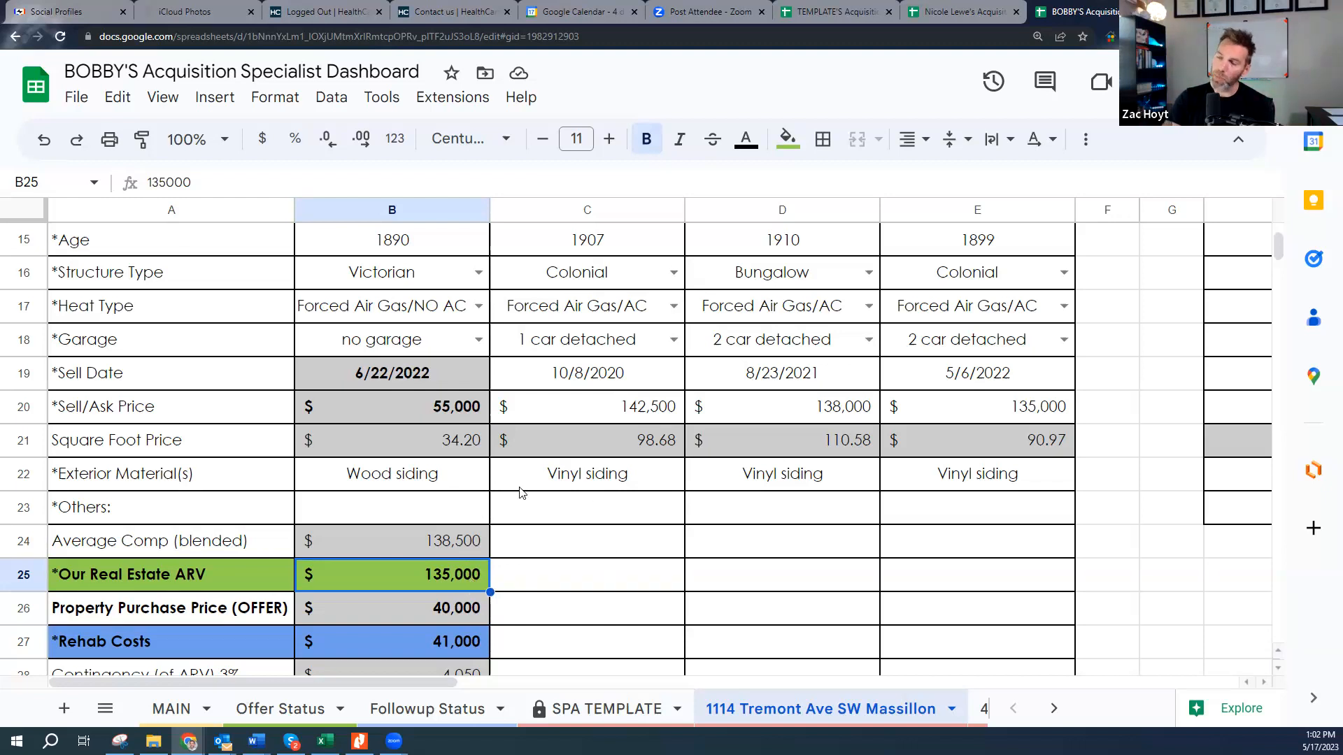
scroll(471, 575, "down", 3)
scroll(472, 574, "down", 5)
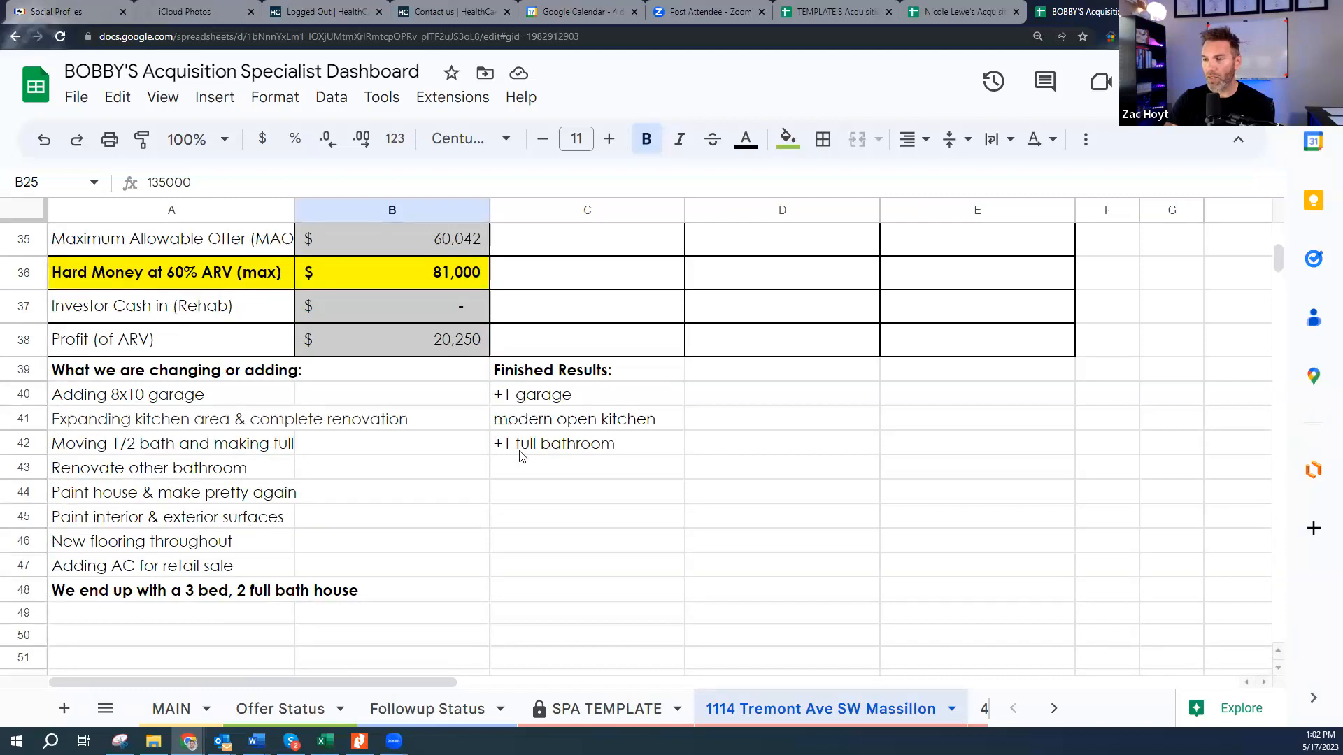
scroll(530, 472, "up", 7)
scroll(539, 495, "up", 2)
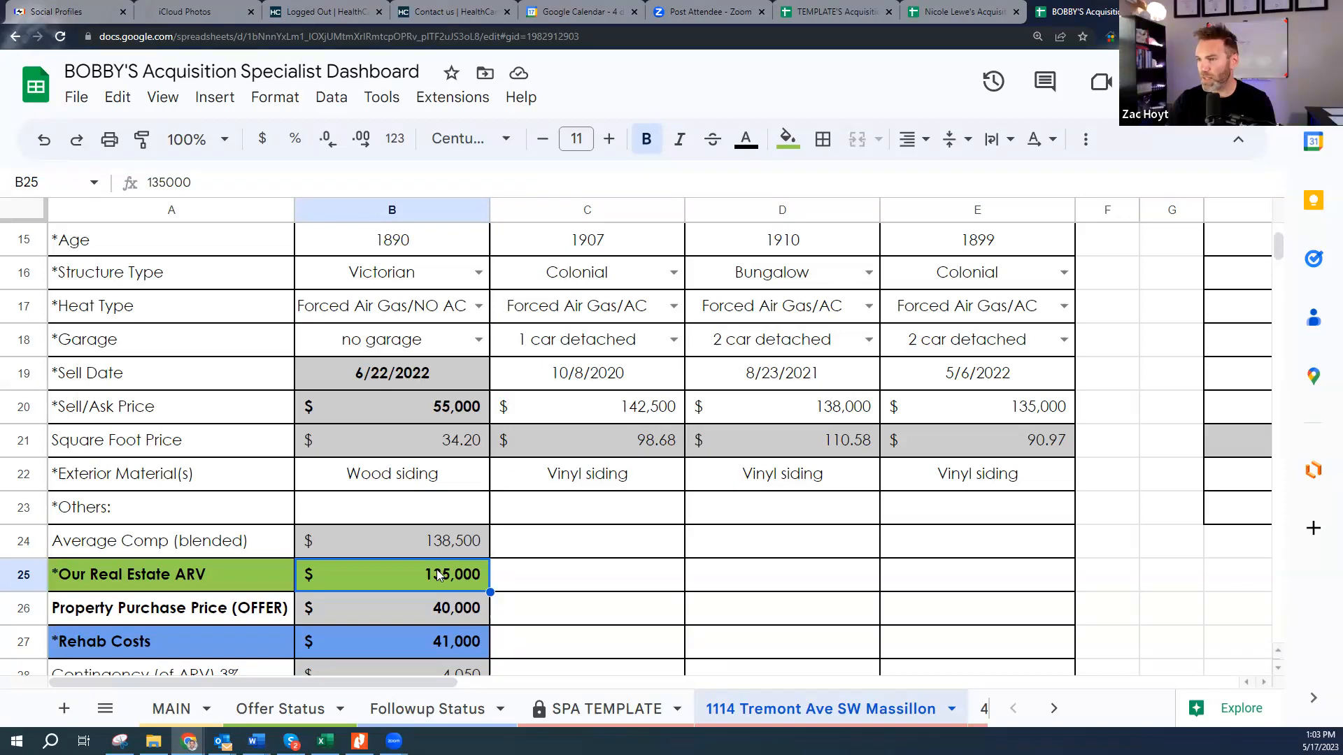
left_click(457, 542)
left_click(461, 581)
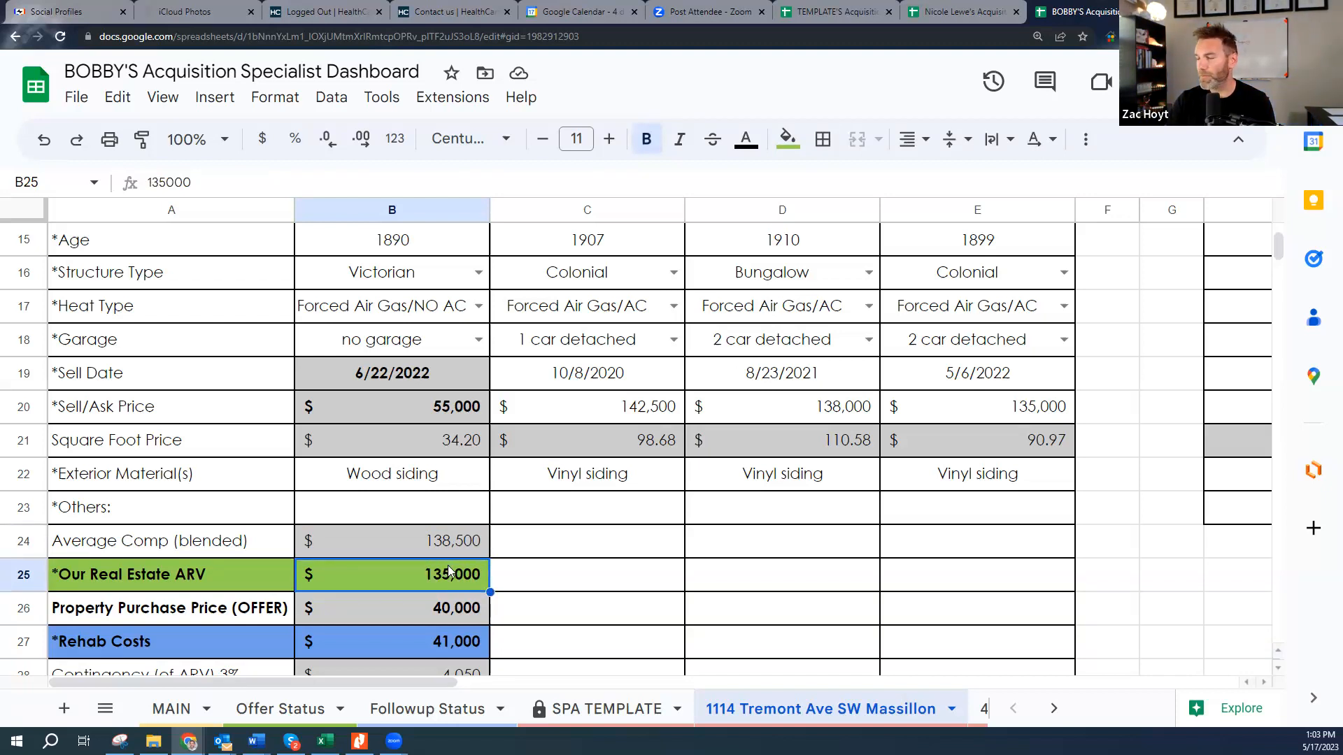
scroll(607, 482, "up", 5)
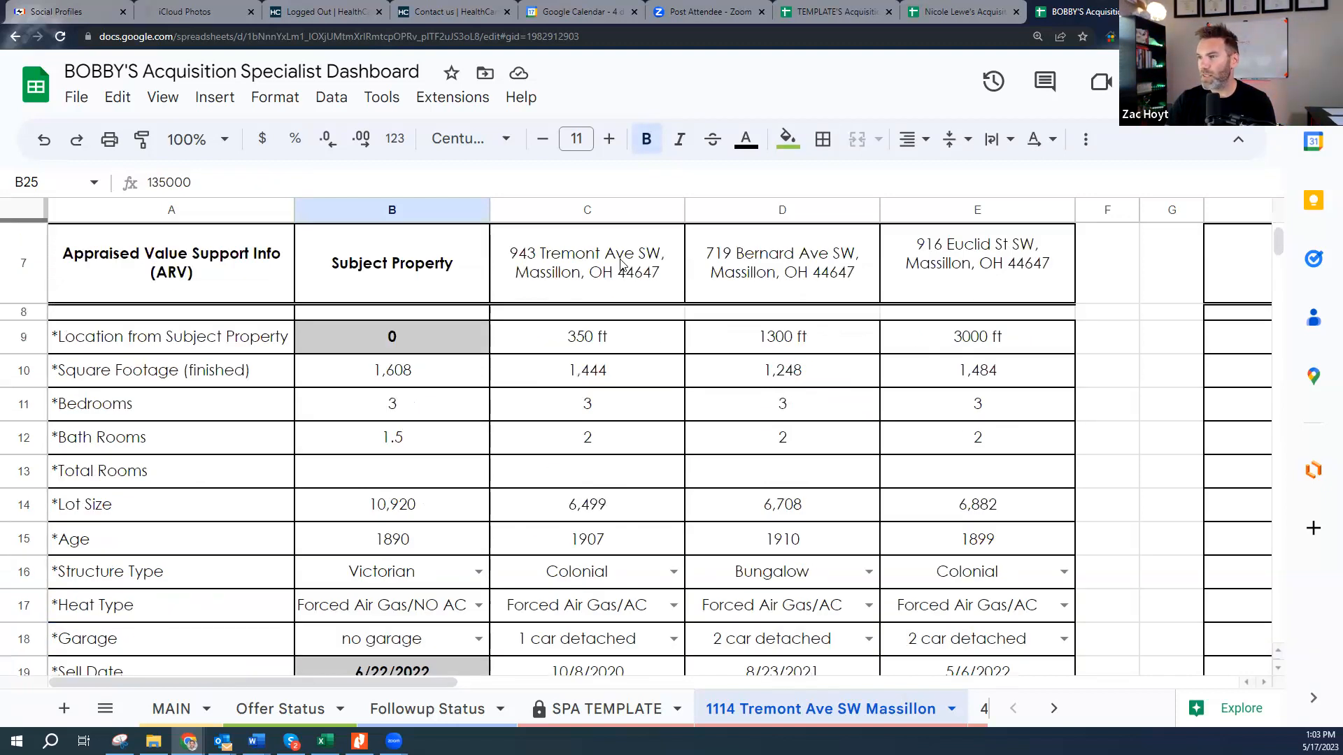
scroll(436, 312, "up", 3)
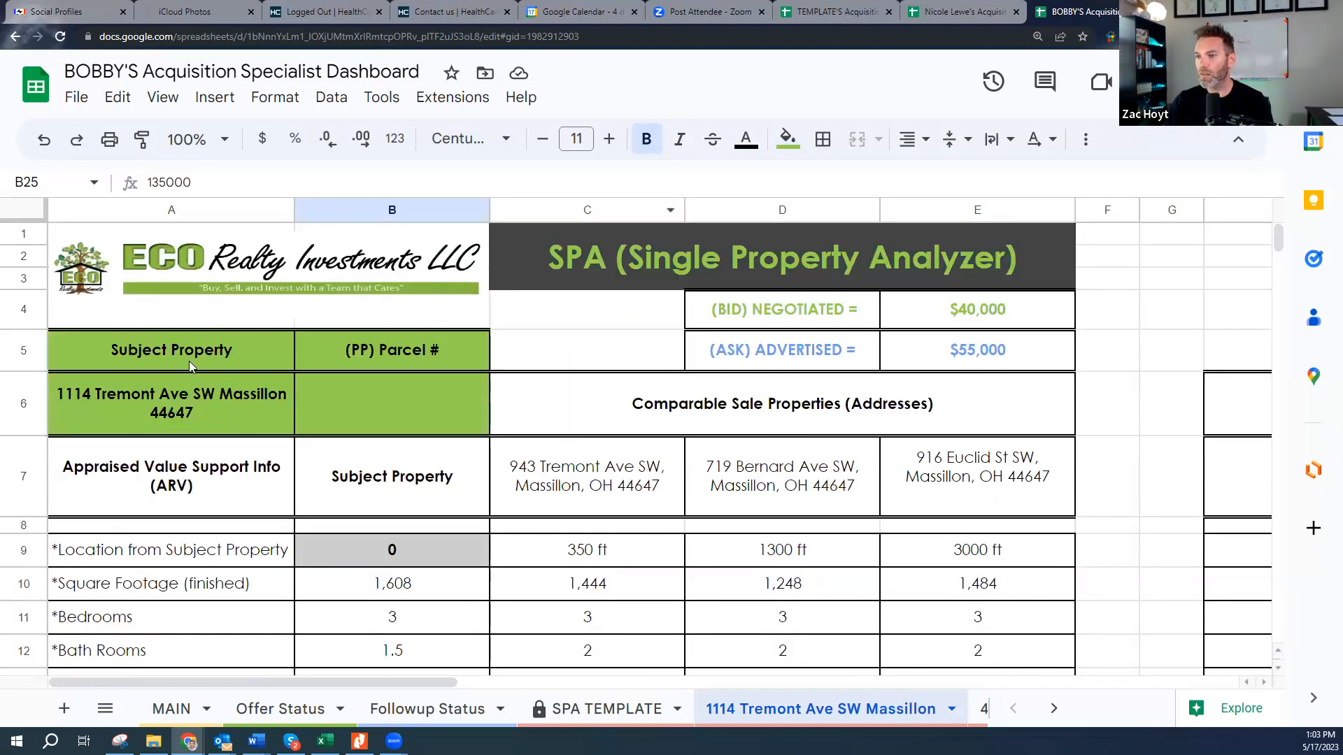
double_click(210, 395)
key("ctrl+a")
key("ctrl+c")
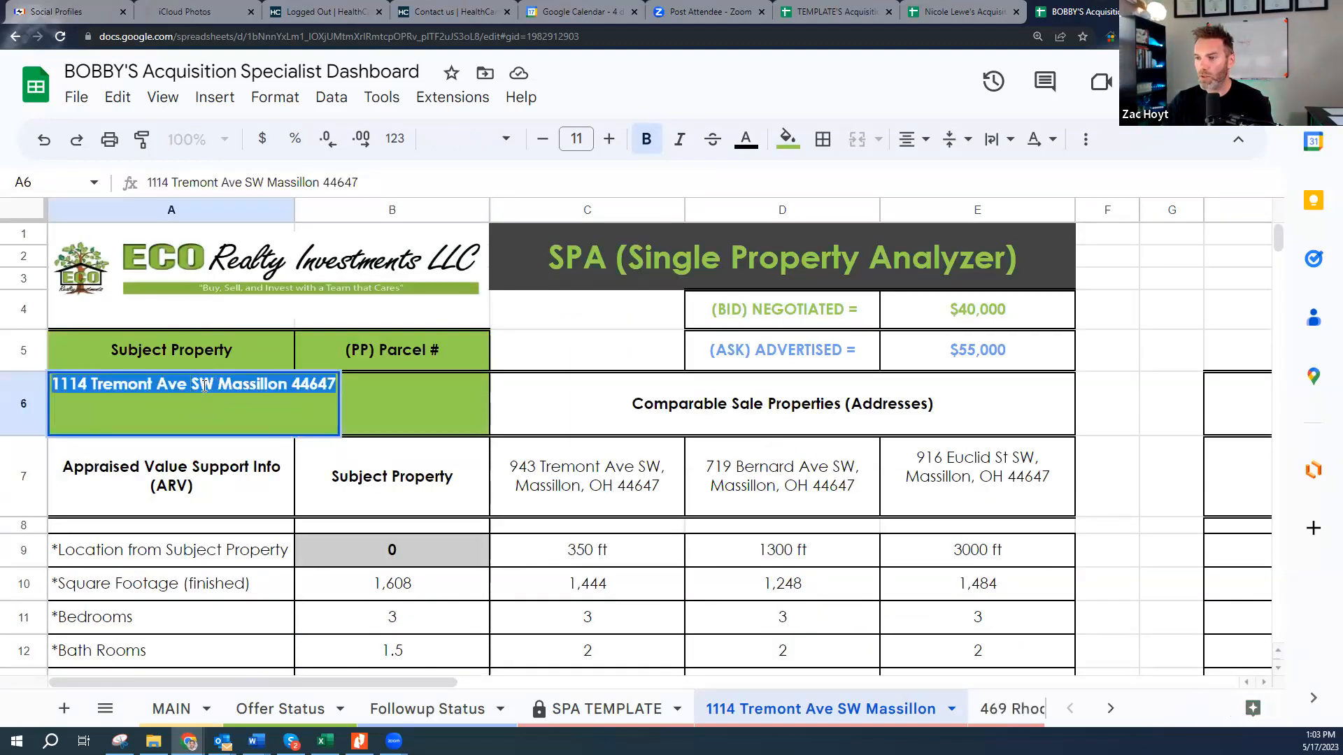
key("ctrl+t")
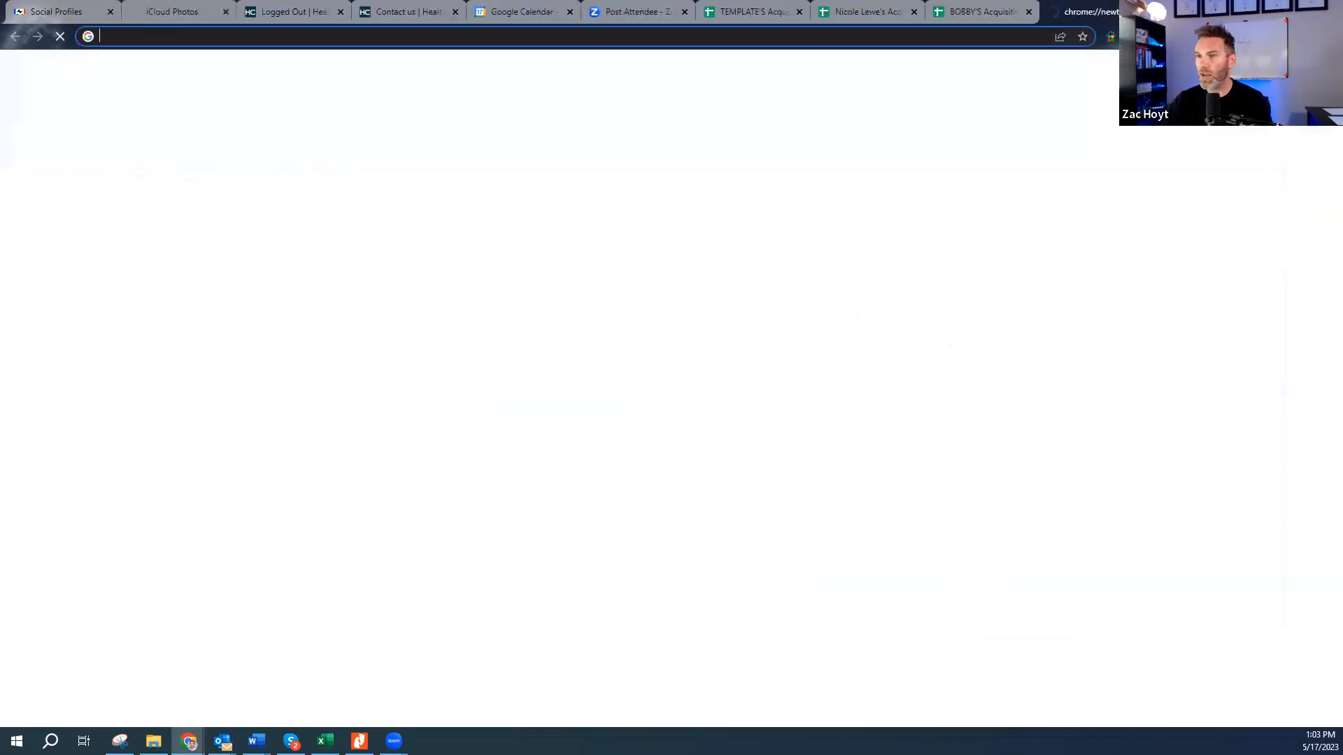
type("zillow.com")
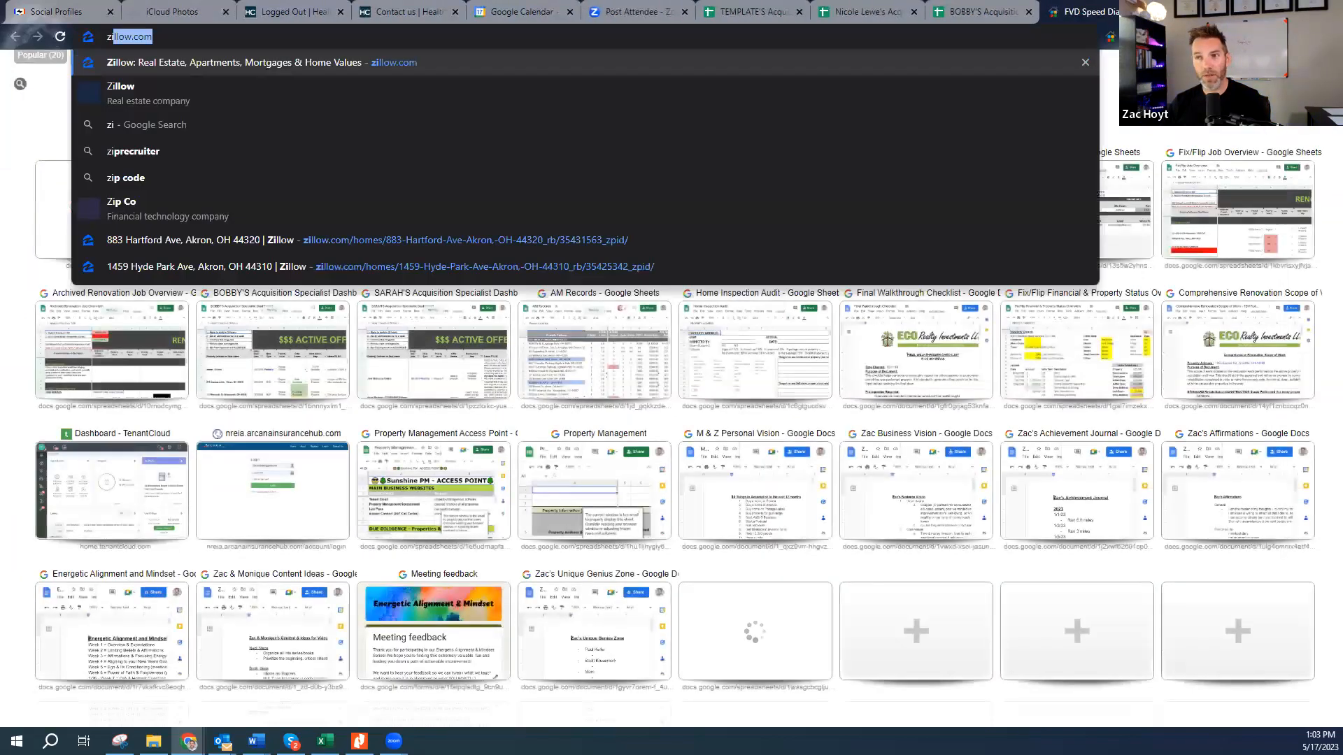
key("Return")
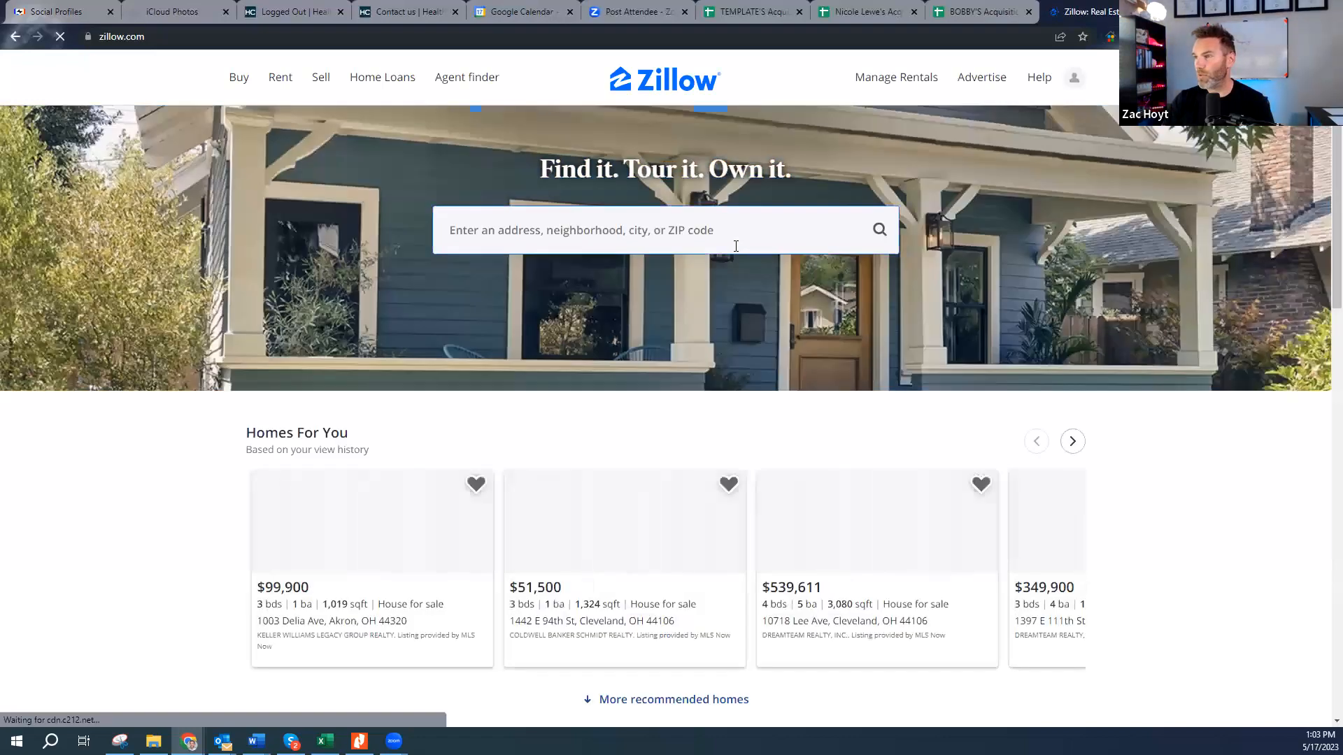
left_click(676, 244)
key("ctrl+v")
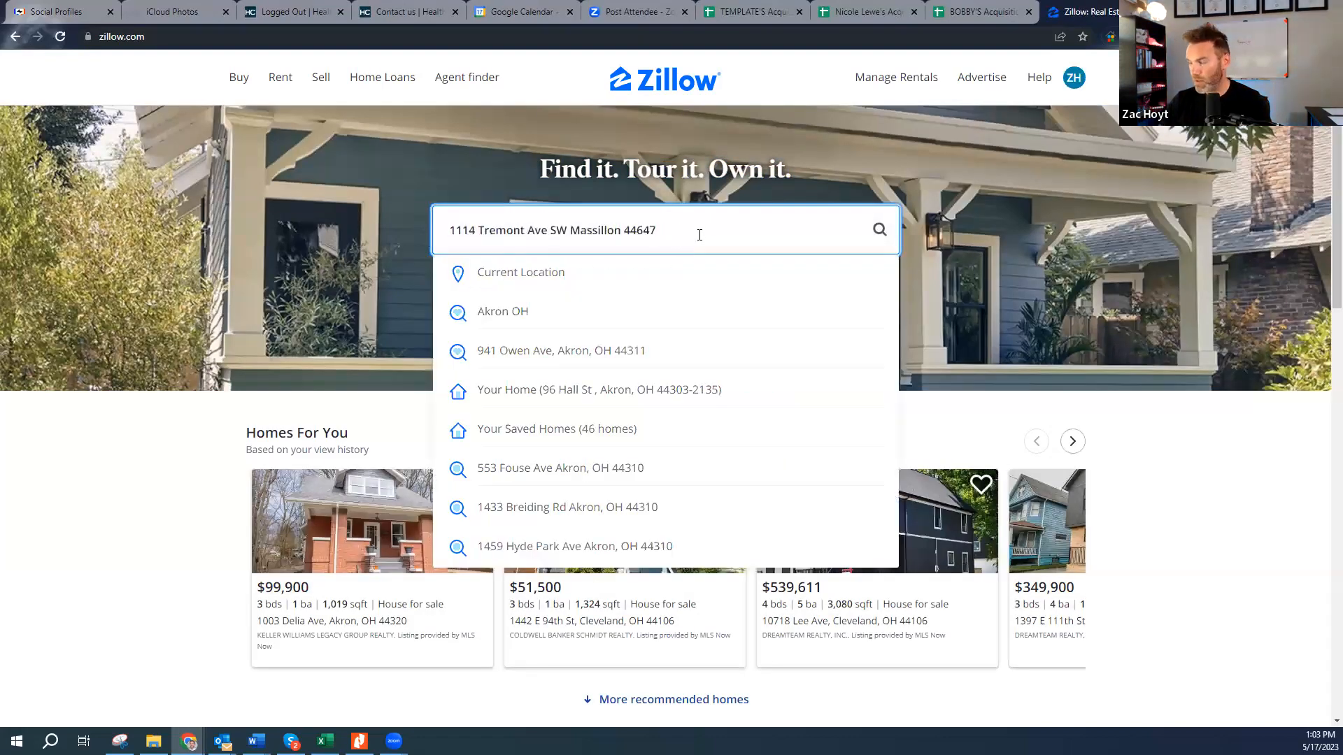
key("Return")
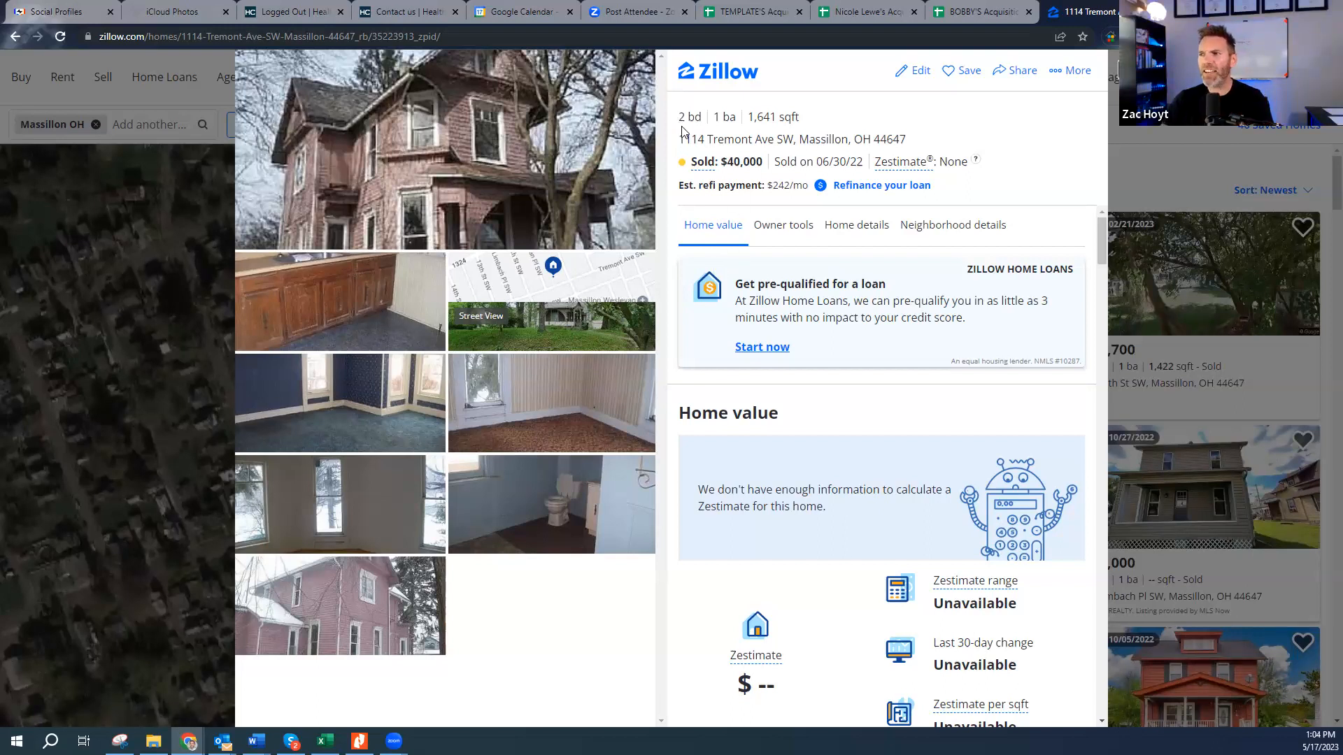
- Review the listing's bedroom count and $40,000 sale on 06/30/22, then return to Massillon sold homes
mouse_move(680, 118)
left_mouse_down()
mouse_move(730, 122)
mouse_move(705, 126)
left_mouse_up()
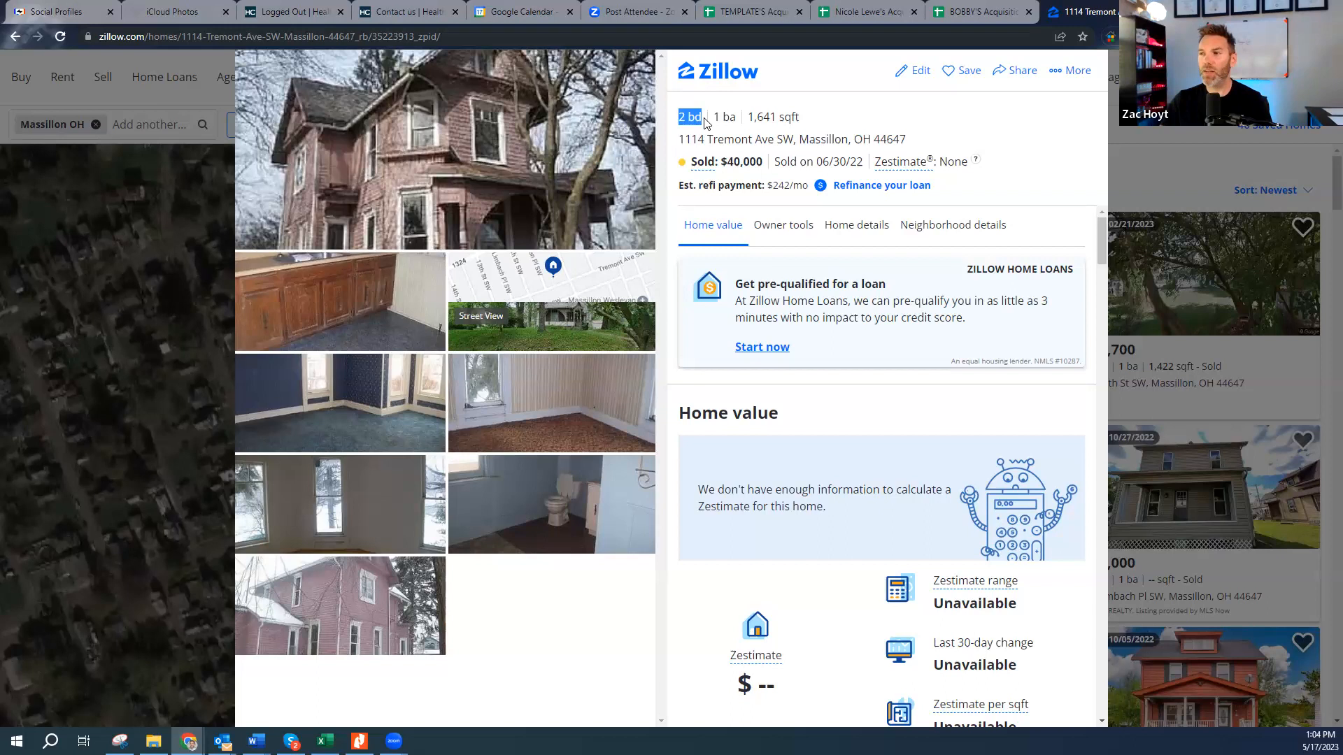
scroll(861, 403, "down", 1)
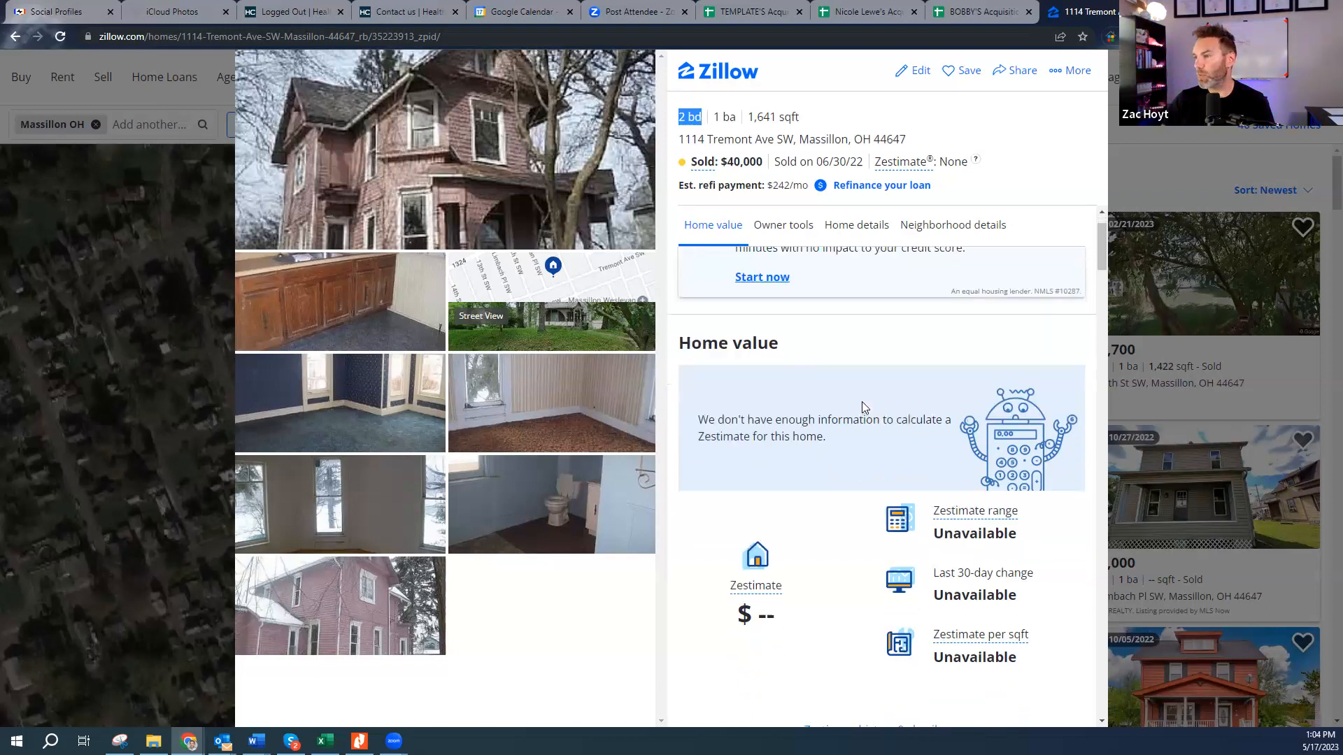
scroll(863, 403, "down", 6)
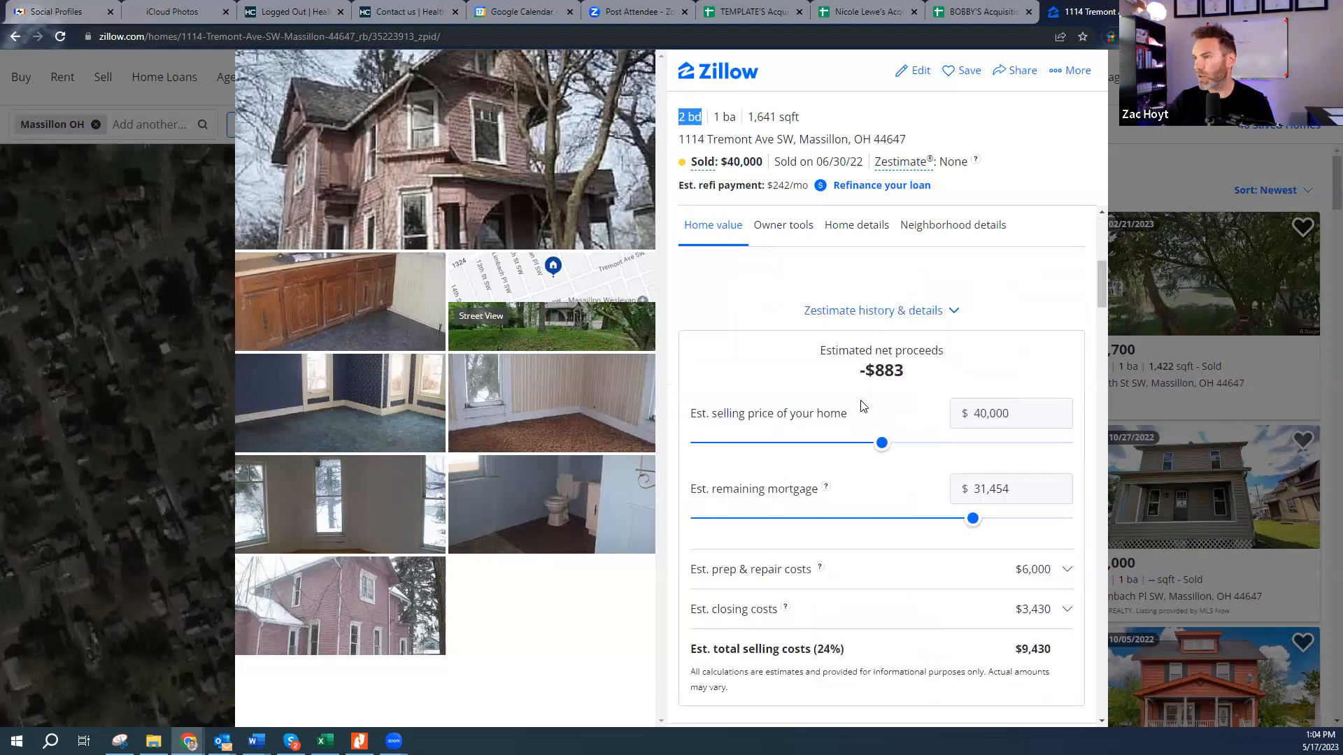
scroll(861, 406, "up", 7)
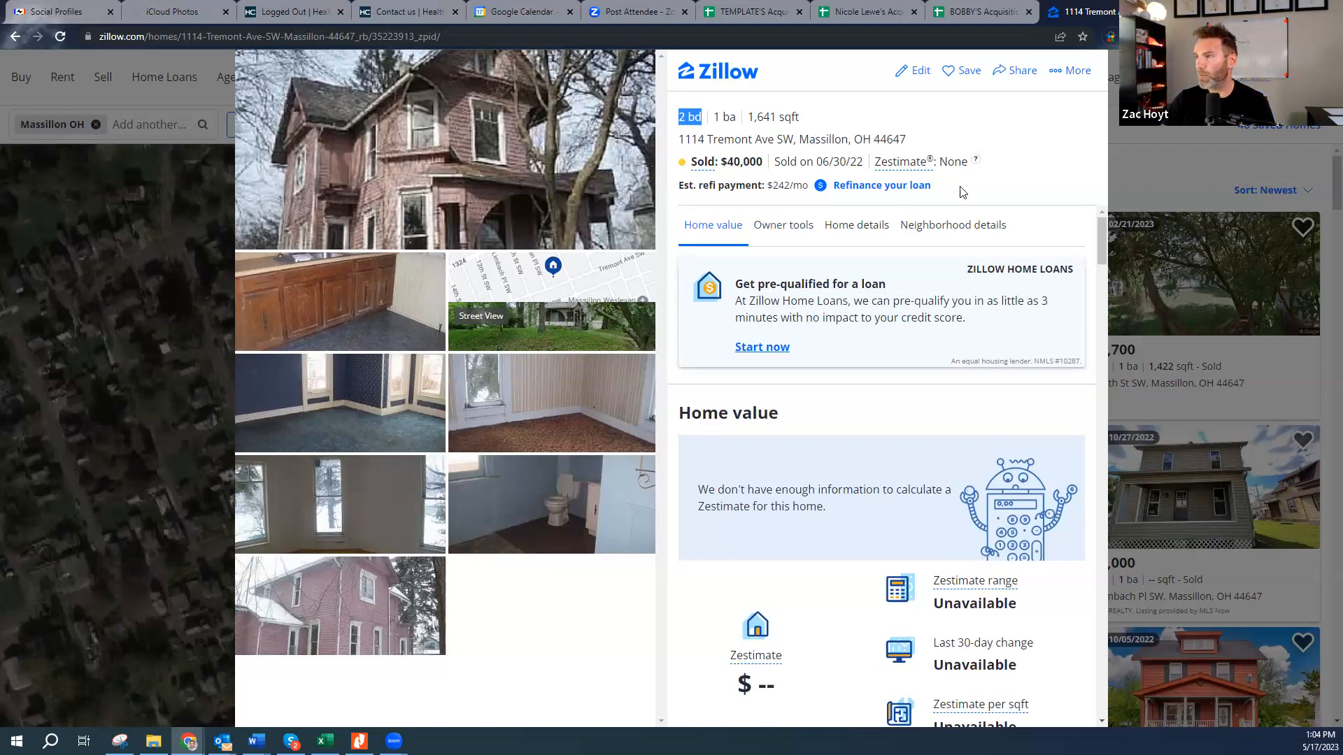
left_click(1147, 91)
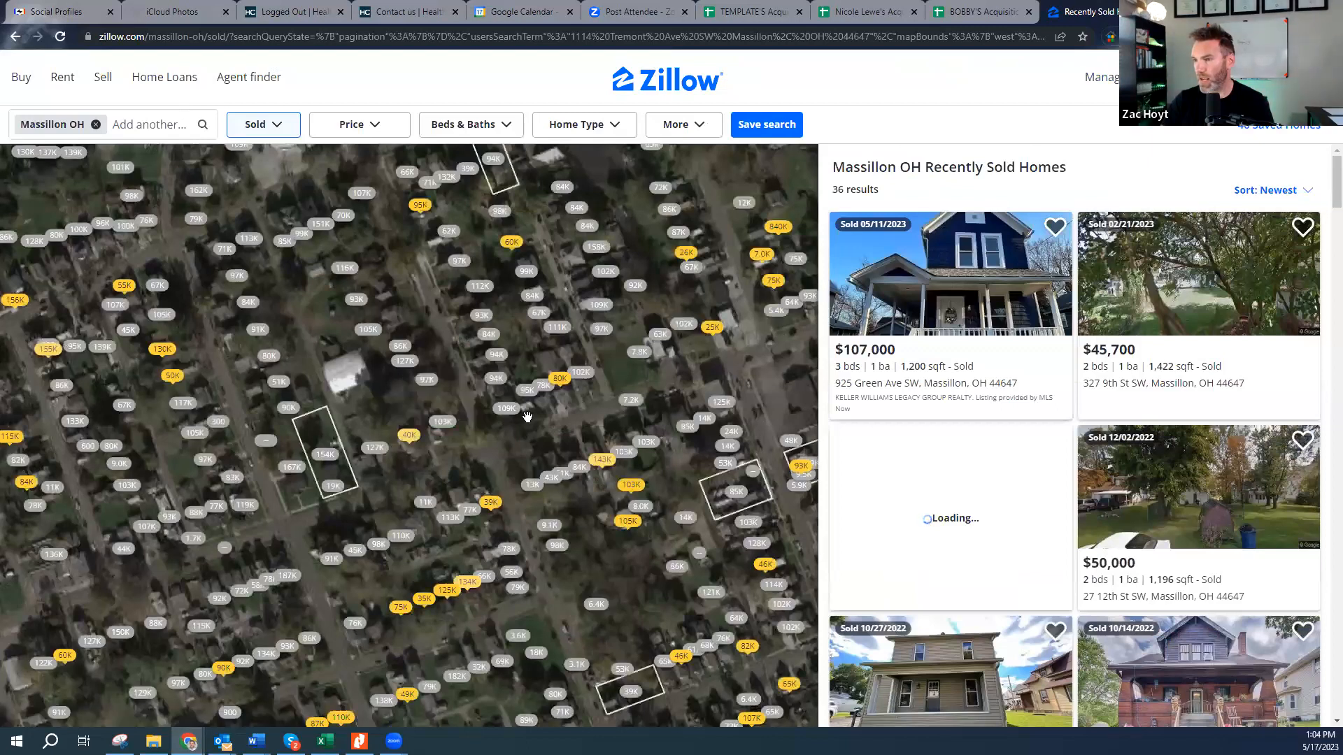
- Zoom the sold-homes map out and back in until central Massillon fills it
mouse_move(410, 448)
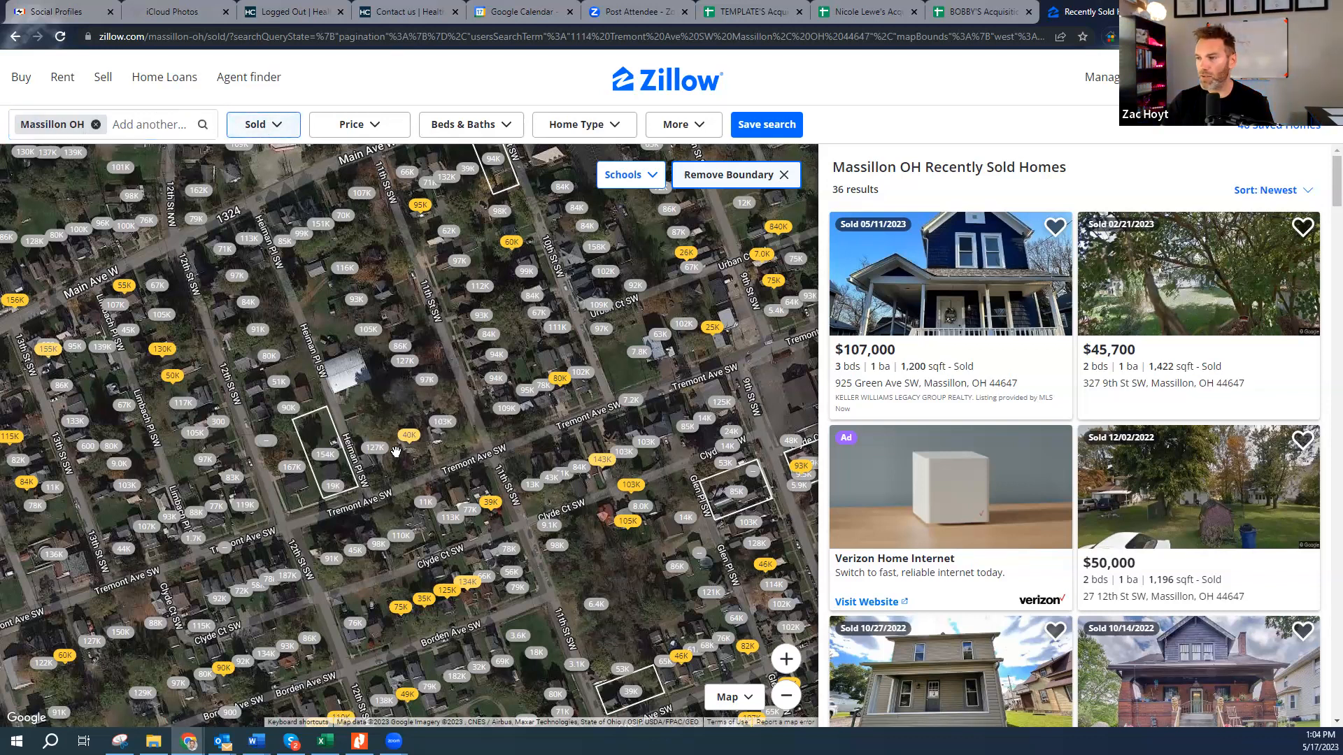
scroll(412, 447, "down", 3)
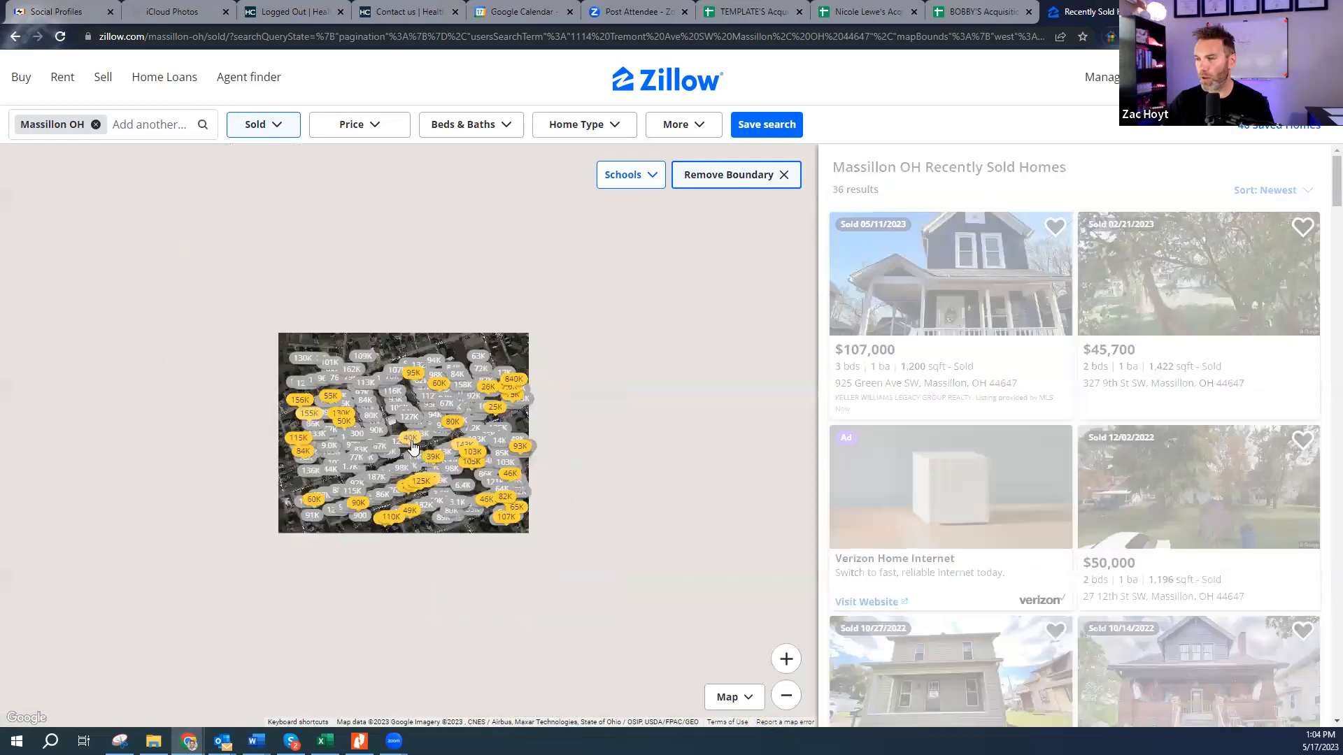
scroll(413, 450, "down", 1)
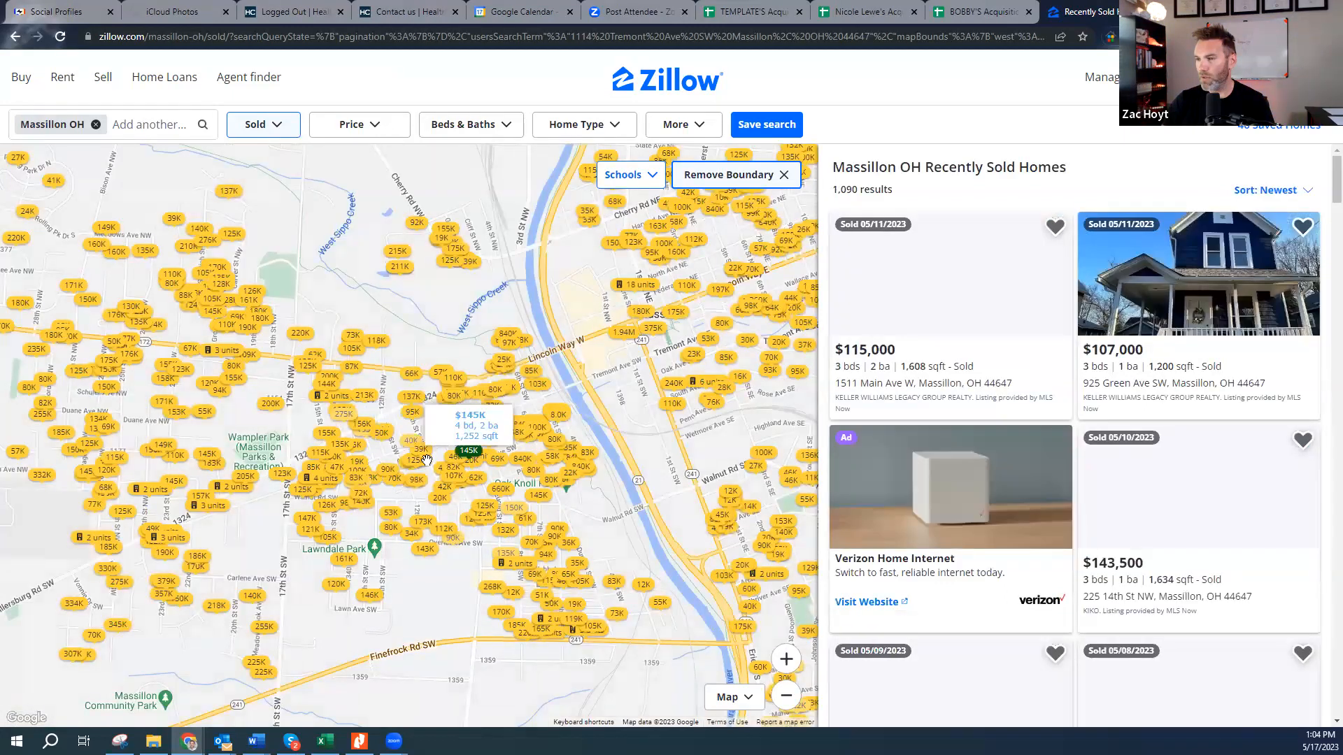
scroll(422, 458, "down", 2)
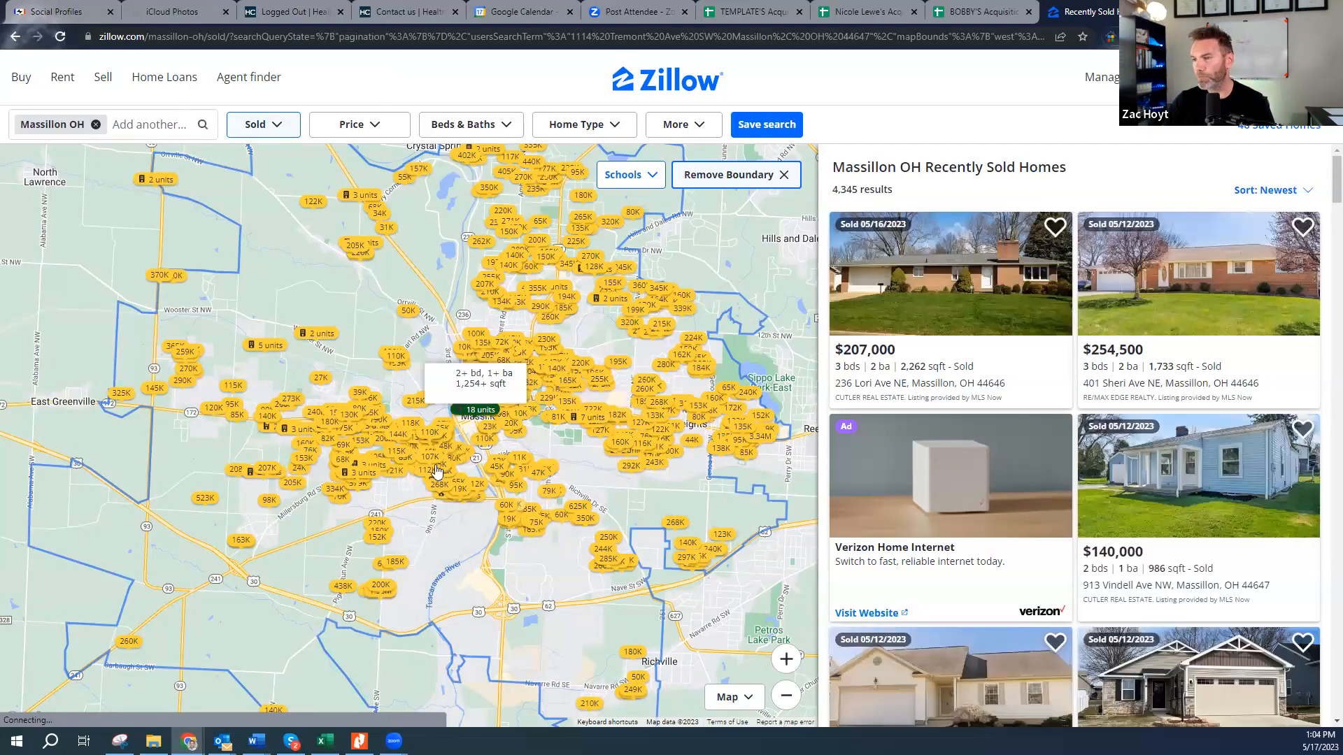
scroll(429, 445, "up", 1)
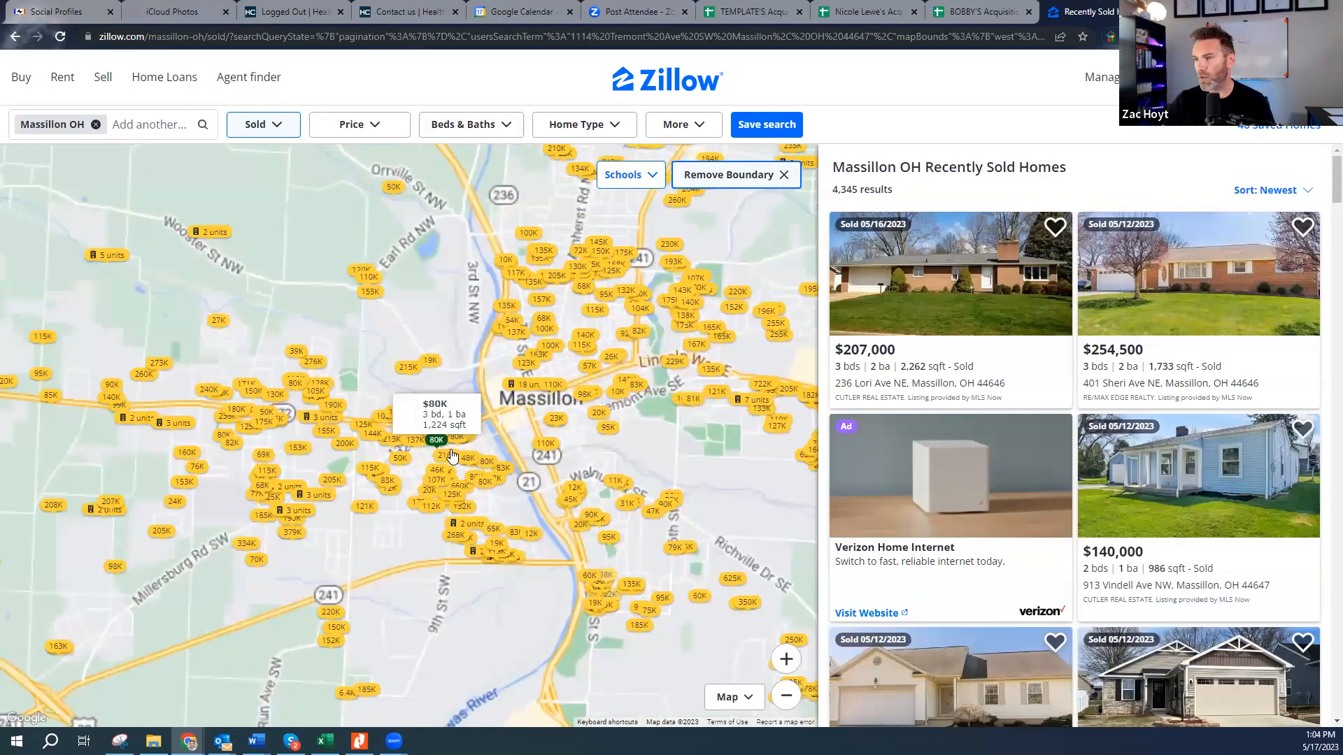
scroll(442, 444, "up", 1)
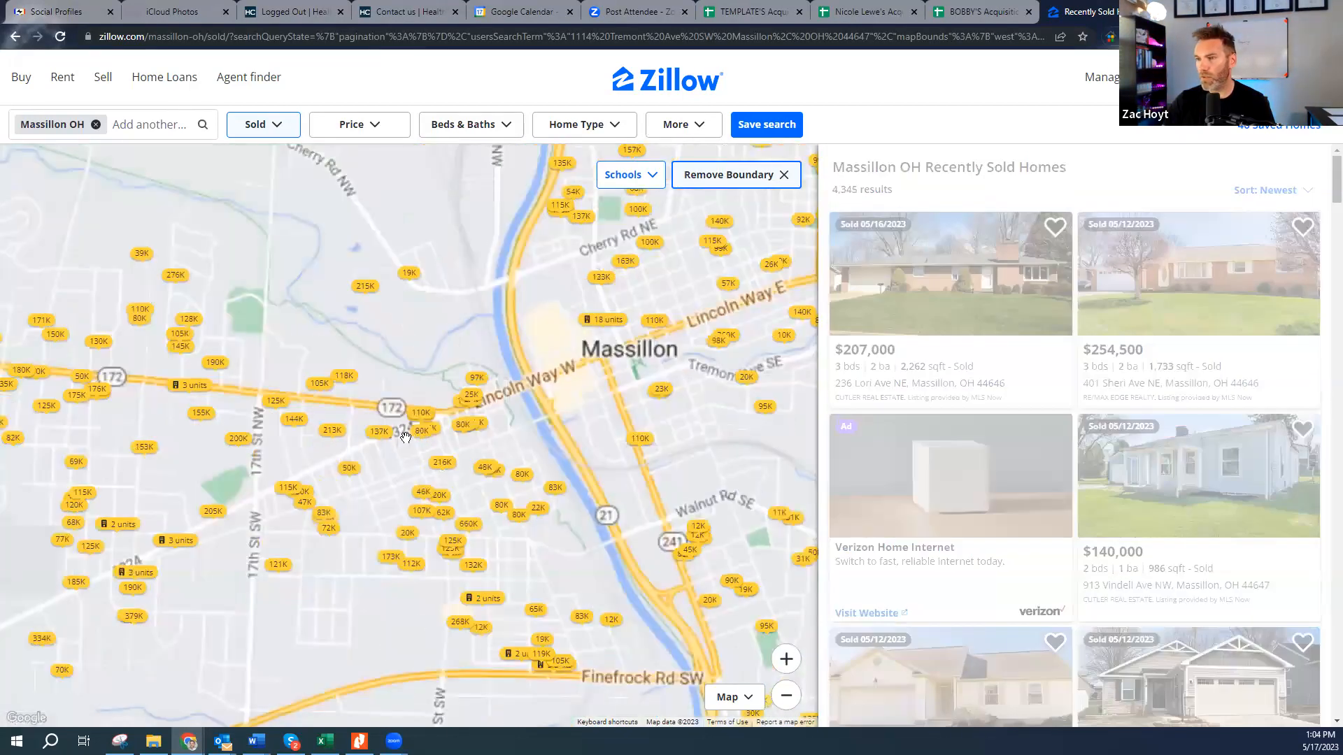
scroll(409, 443, "up", 1)
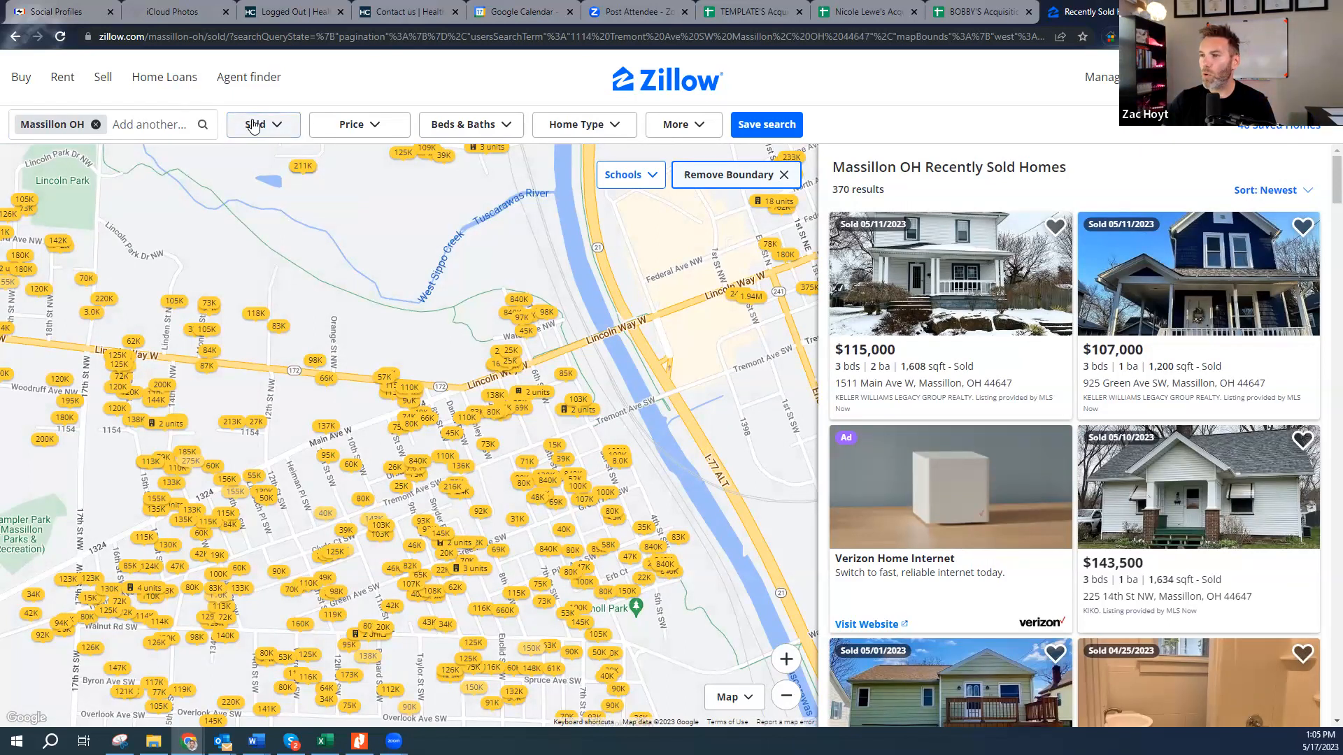
- Keep the listing status on Sold and leave the price range unset
left_click(276, 126)
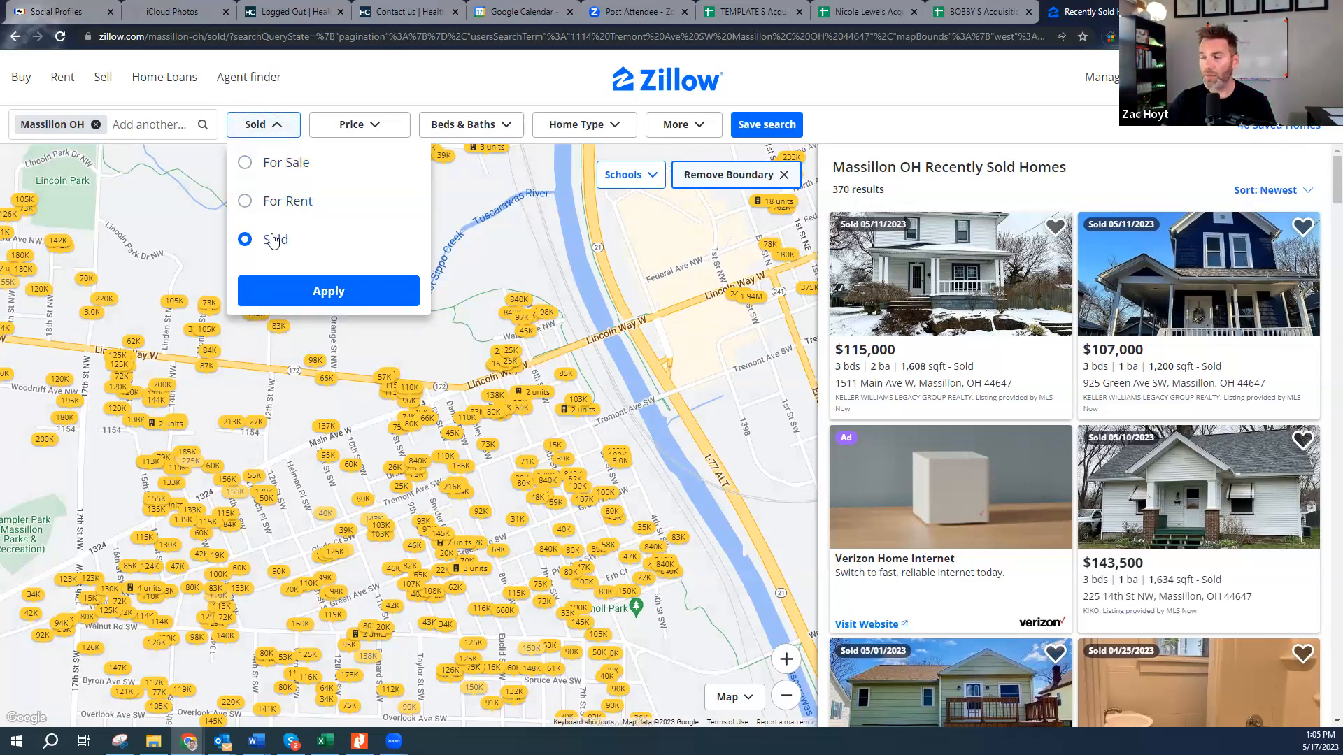
left_click(345, 287)
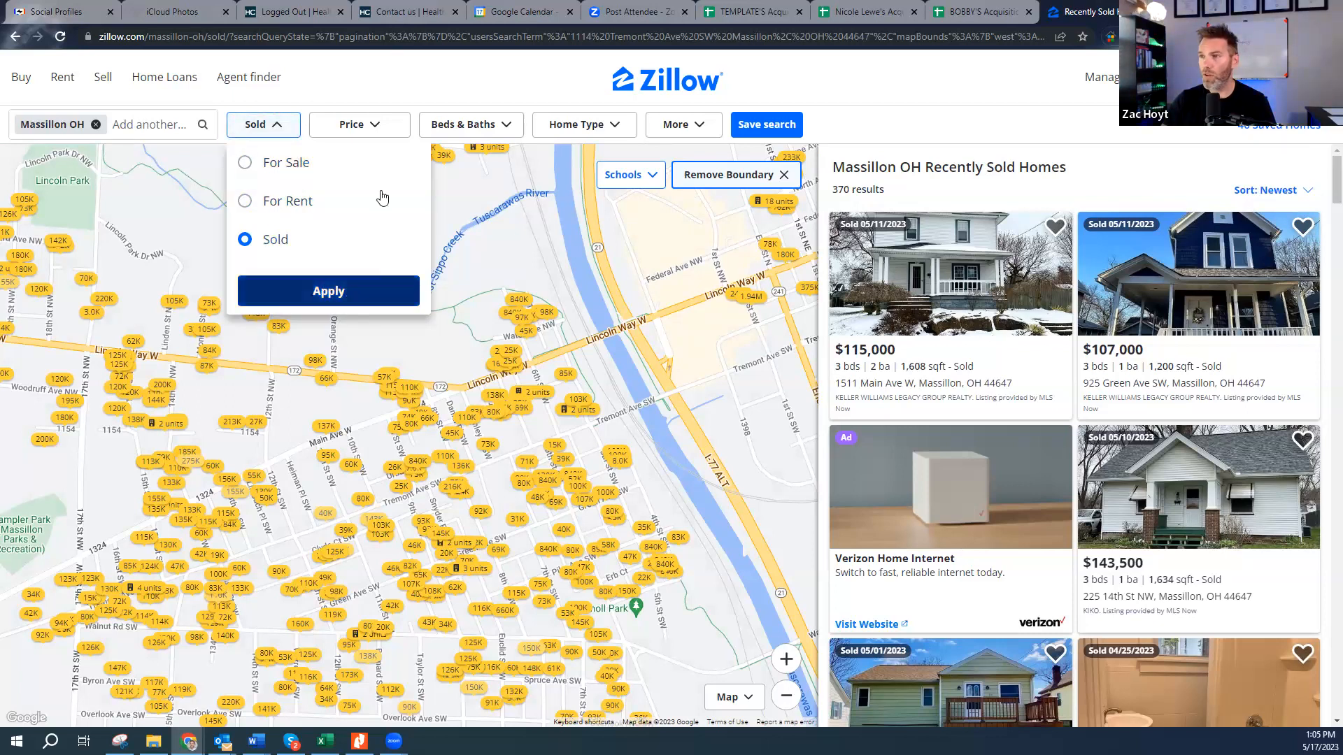
left_click(375, 124)
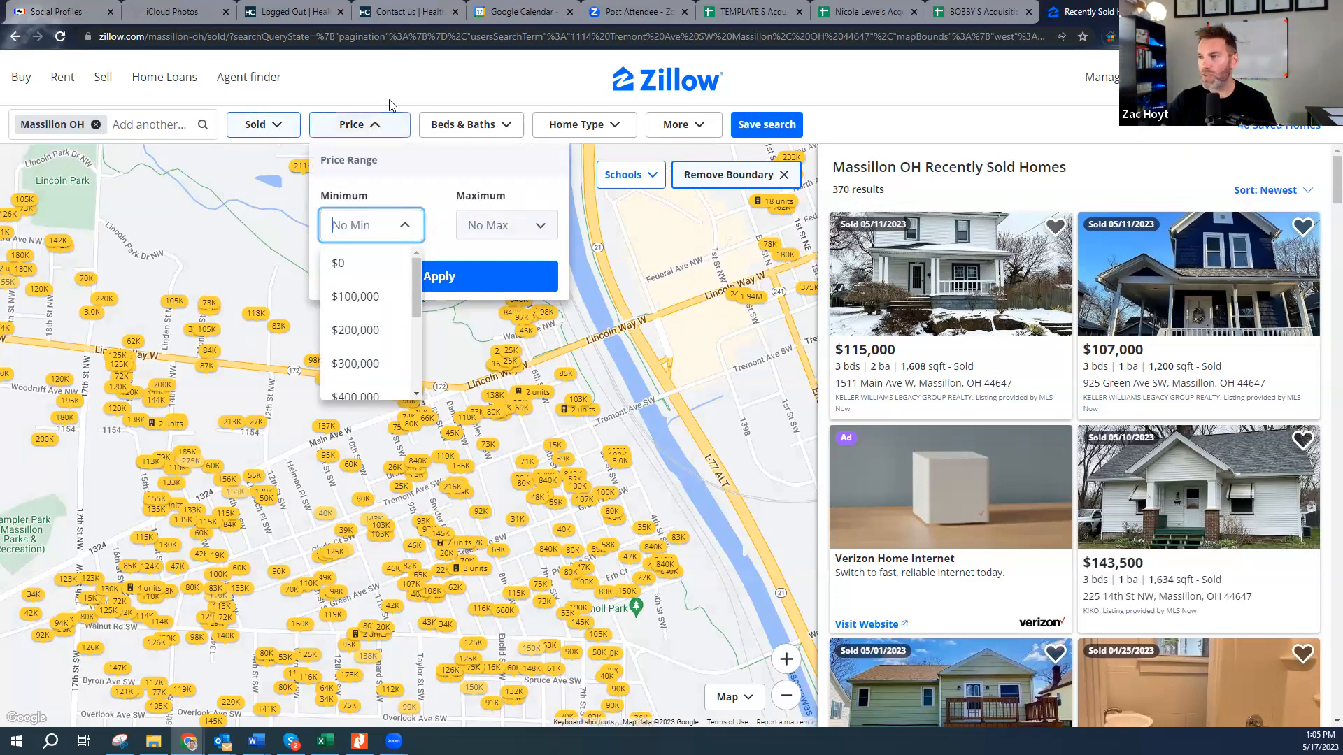
left_click(409, 123)
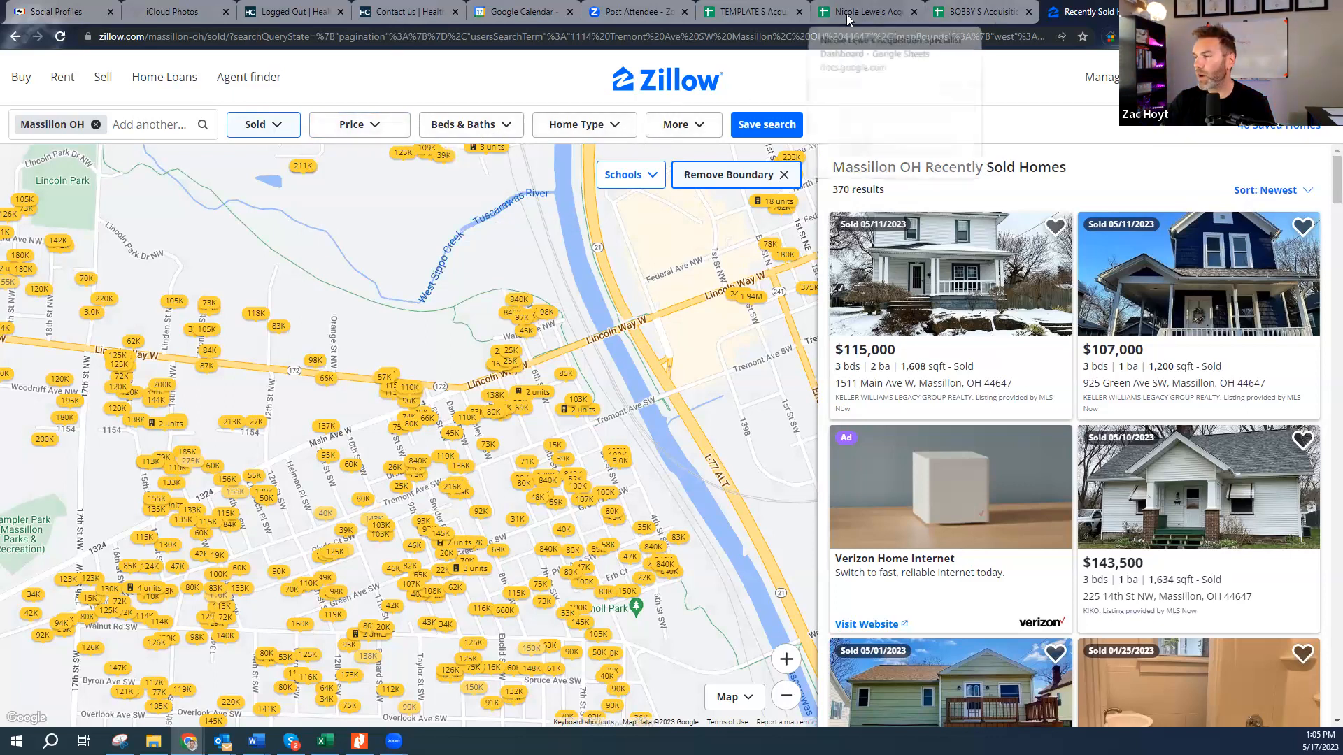
- Filter to exactly 3 bedrooms and 1.5+ bathrooms
left_click(492, 133)
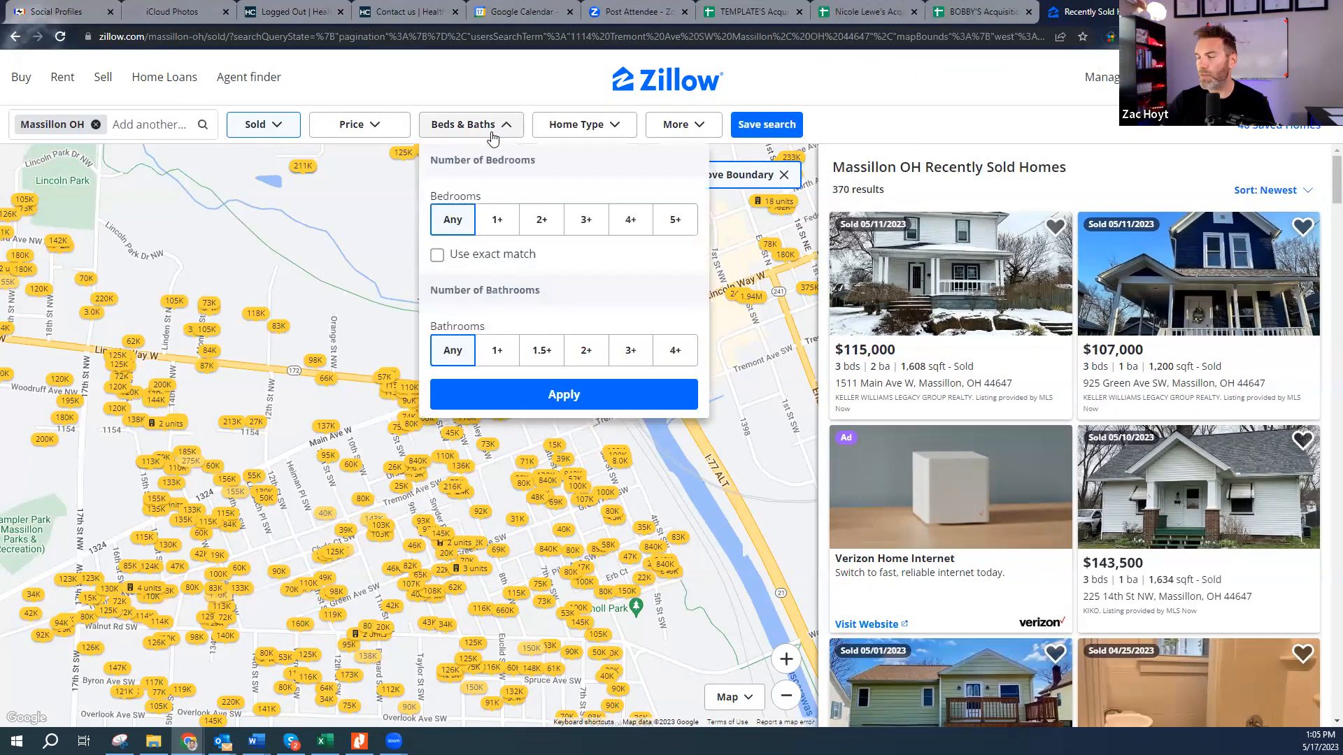
left_click(590, 222)
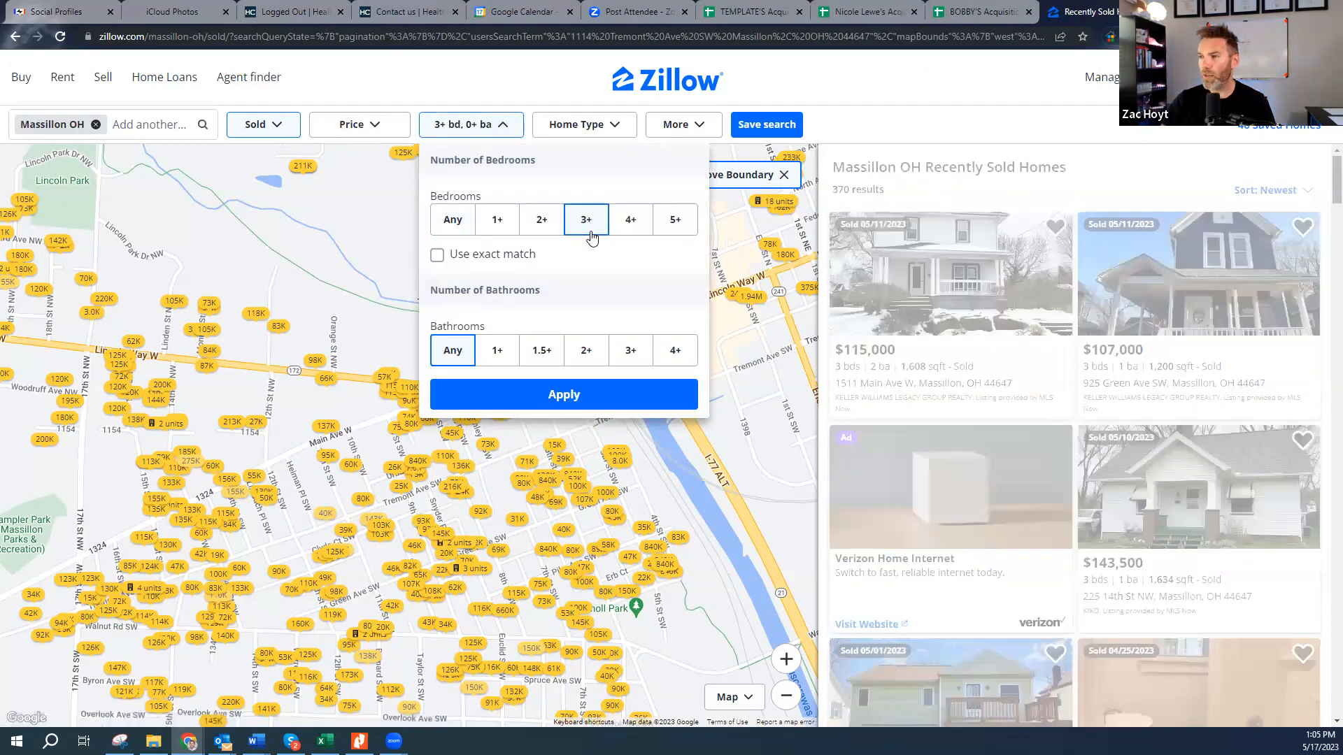
left_click(441, 256)
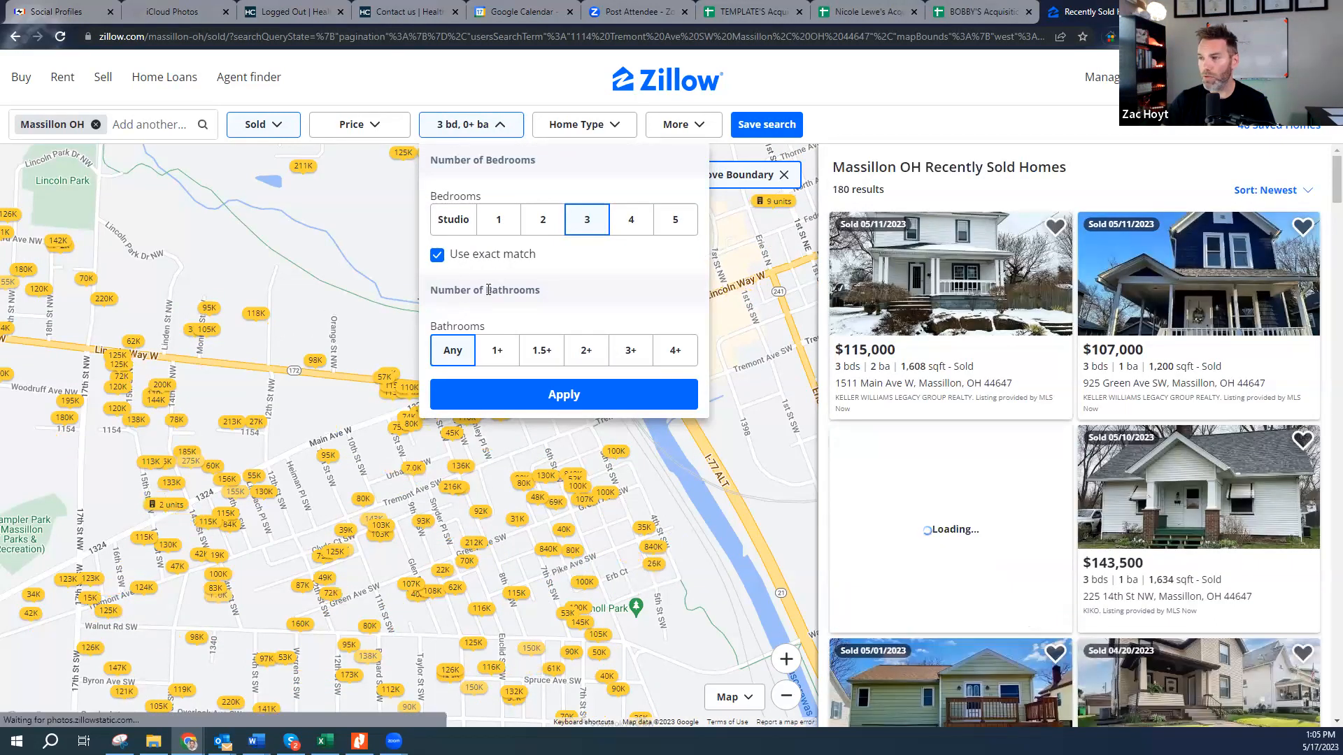
left_click(540, 354)
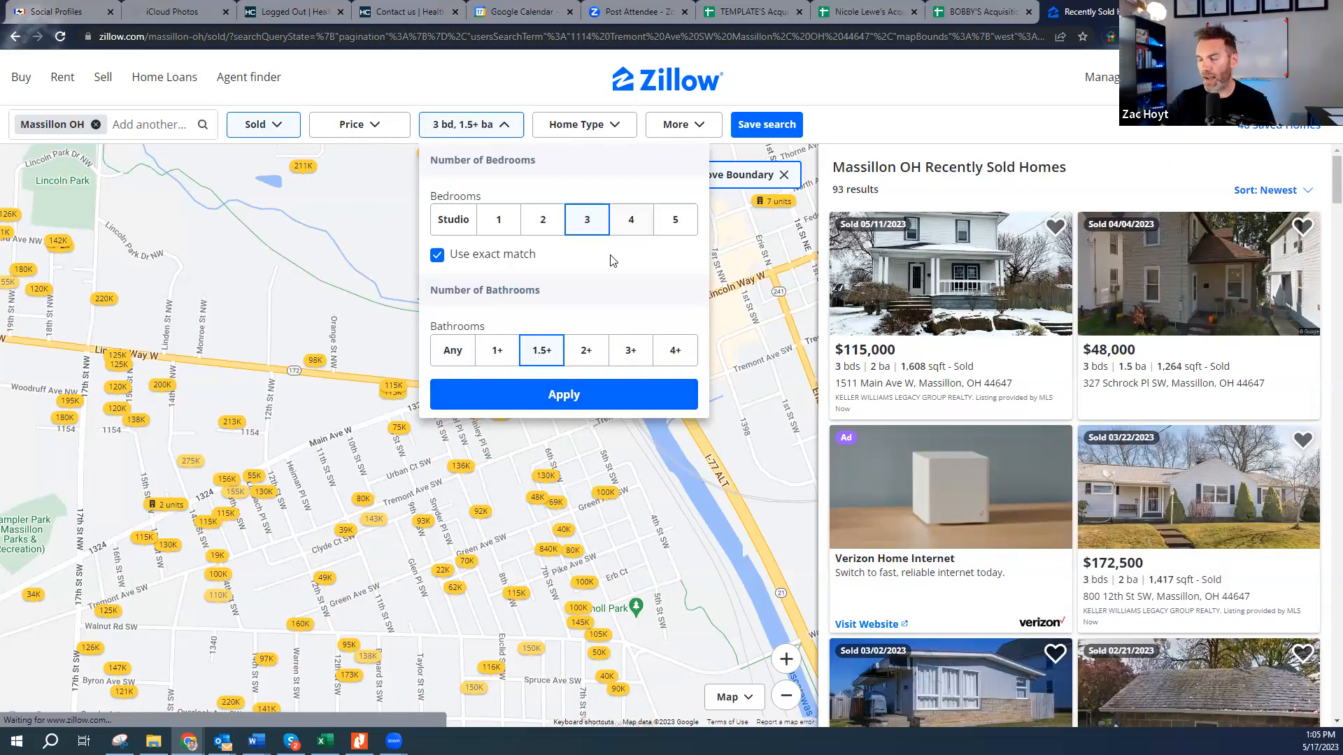
left_click(576, 400)
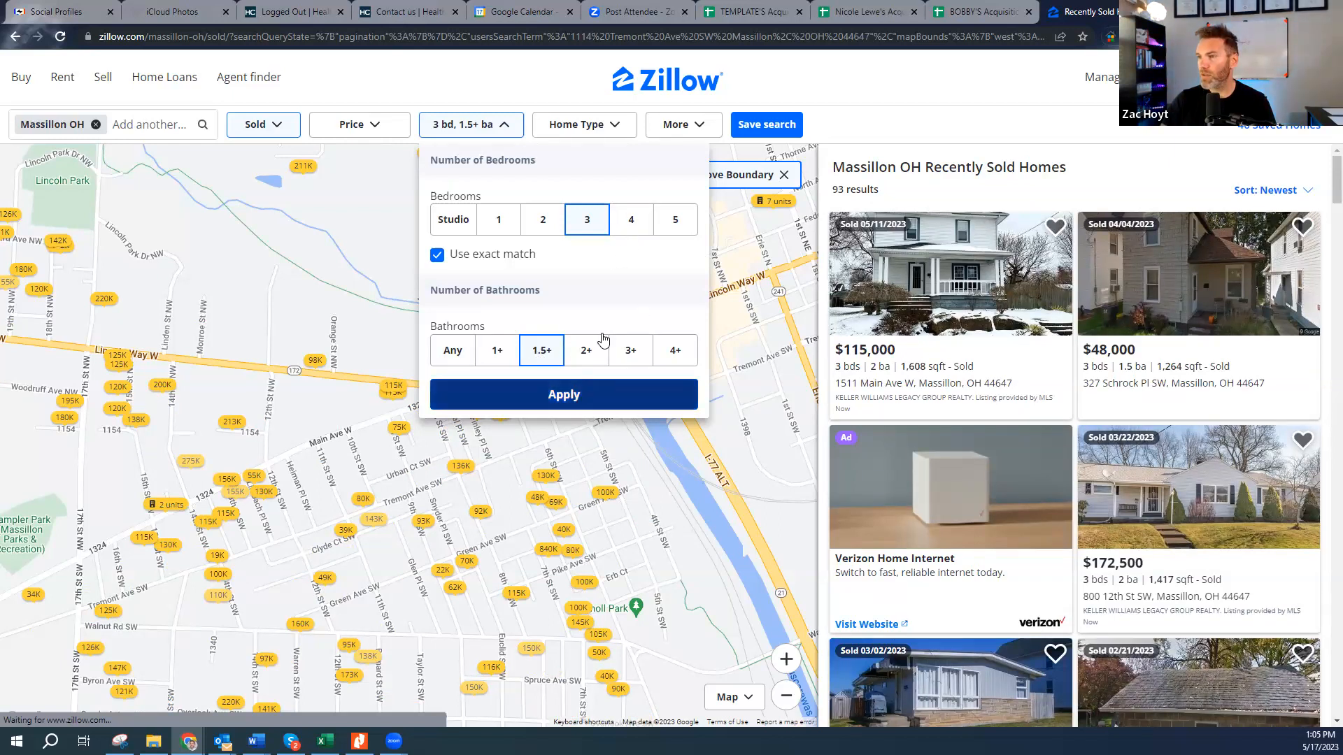
- Limit the home type to Houses only
left_click(608, 126)
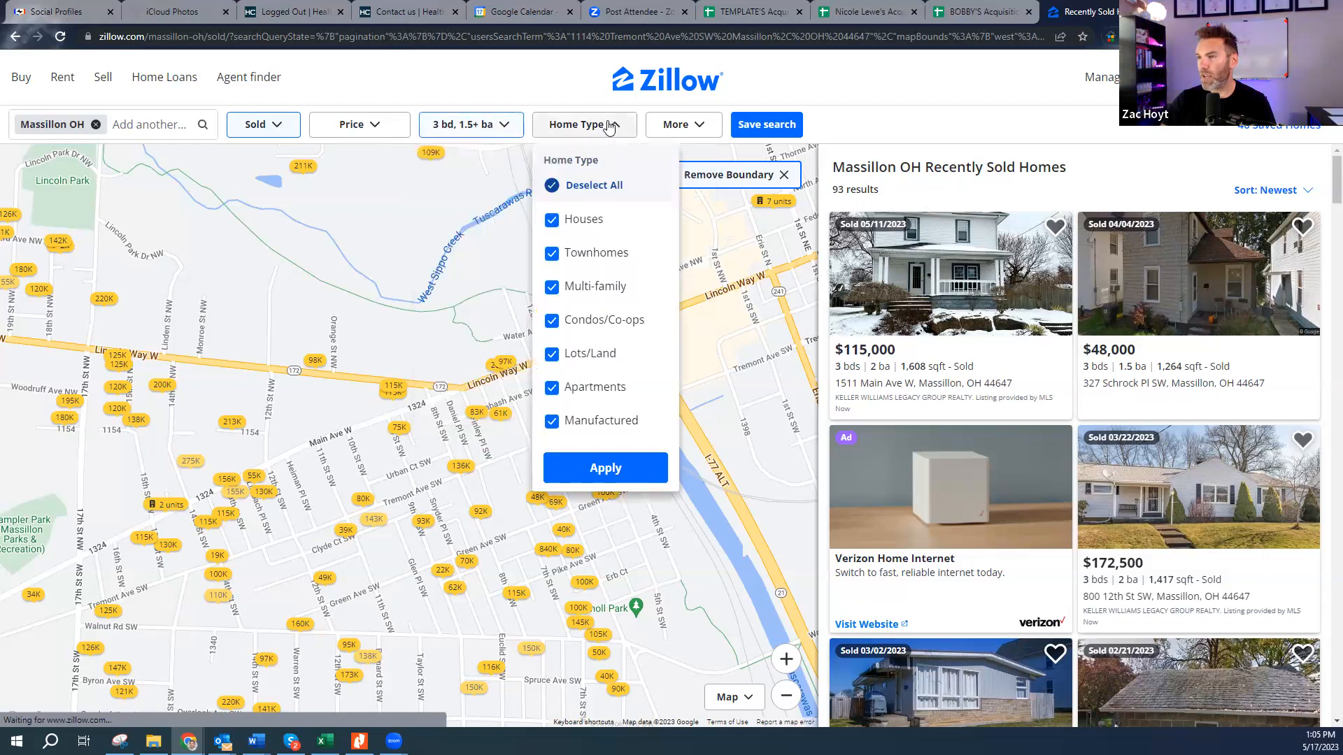
left_click(552, 186)
left_click(551, 221)
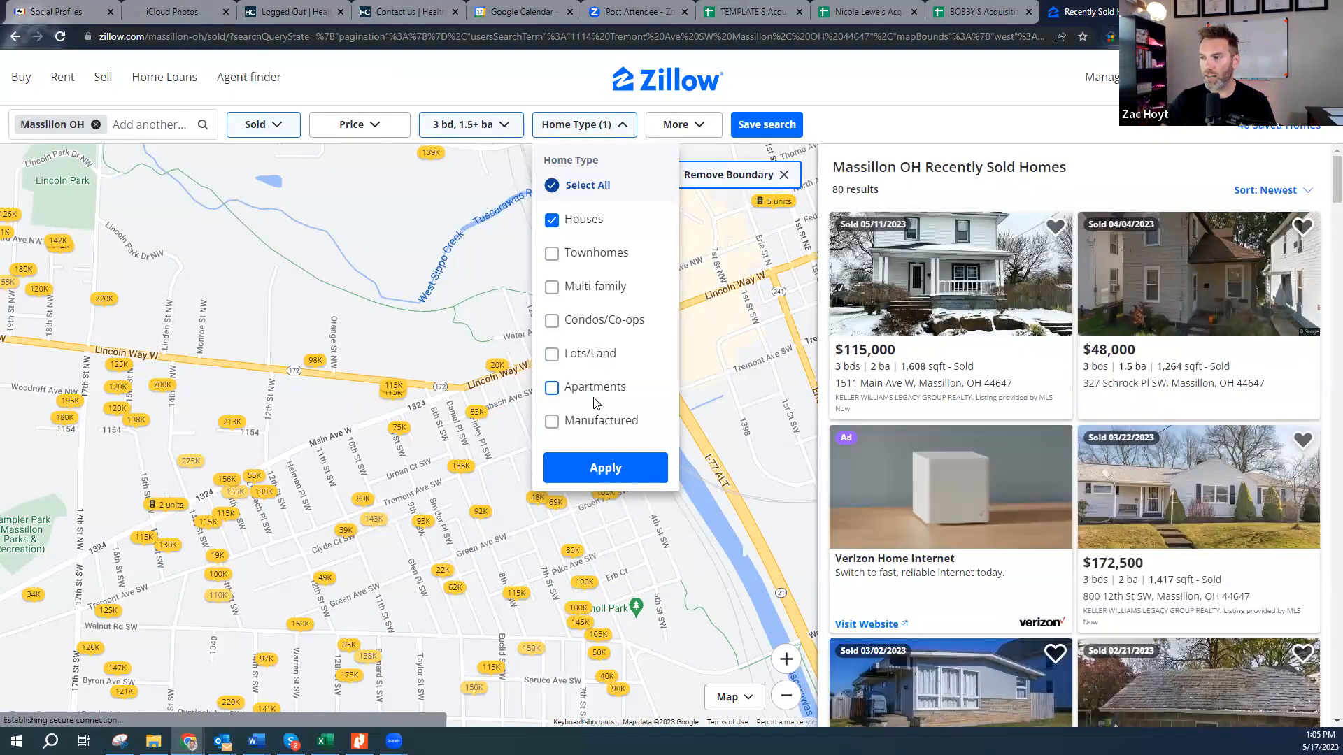
left_click(603, 470)
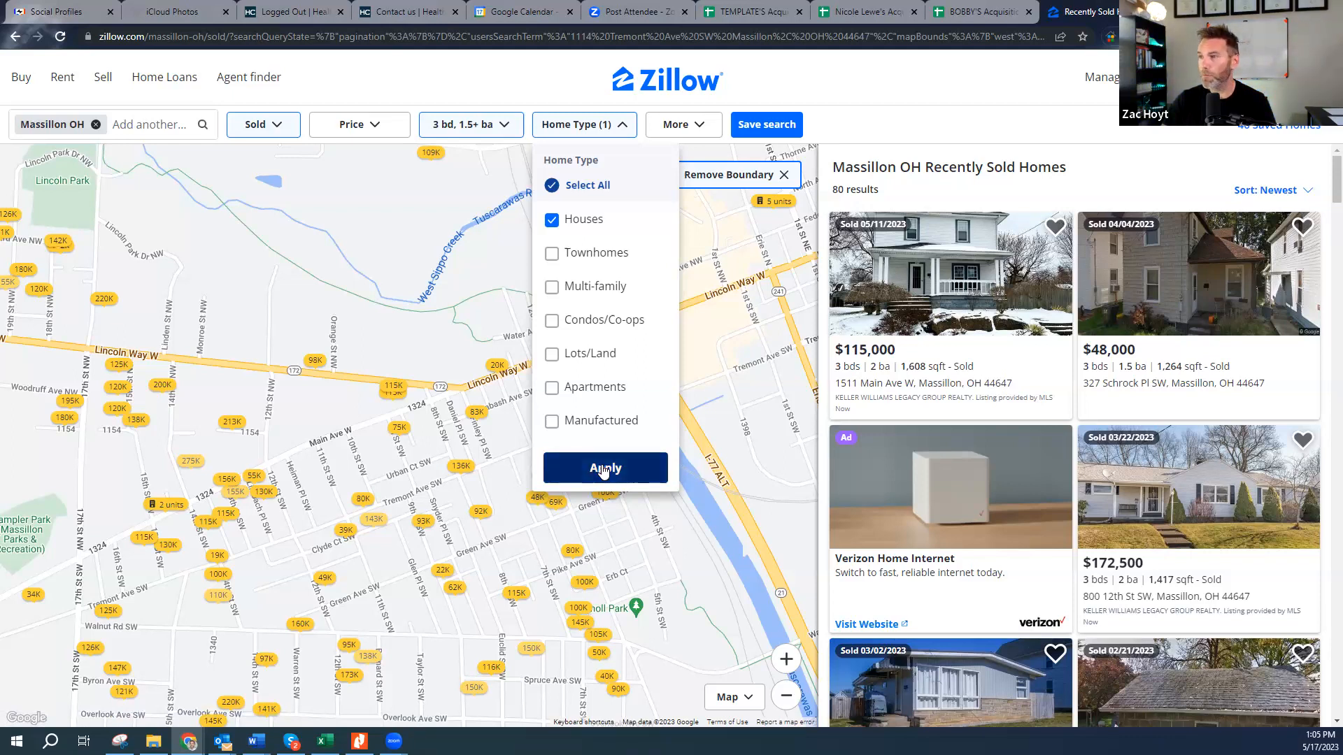
- Check the subject's square footage in cell B10 before filling in Zillow's More filters
left_click(686, 127)
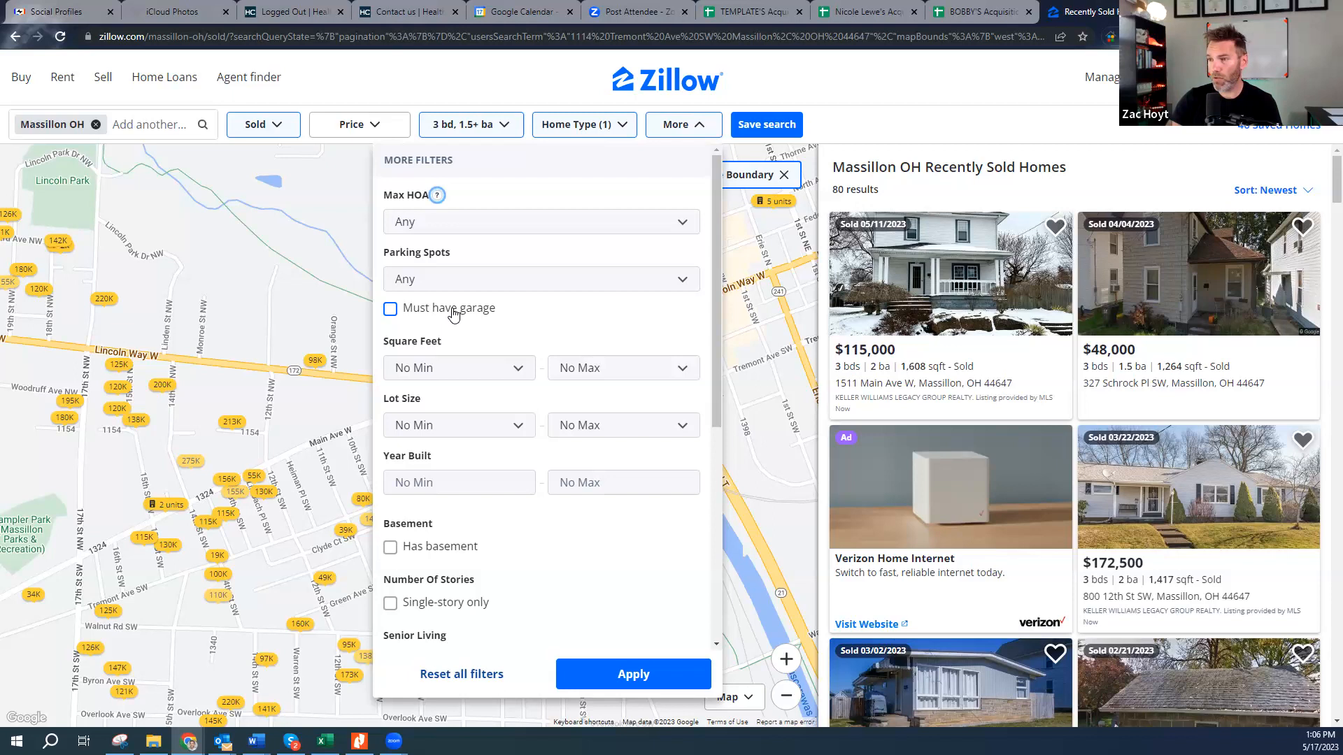
left_click(976, 7)
left_click(428, 588)
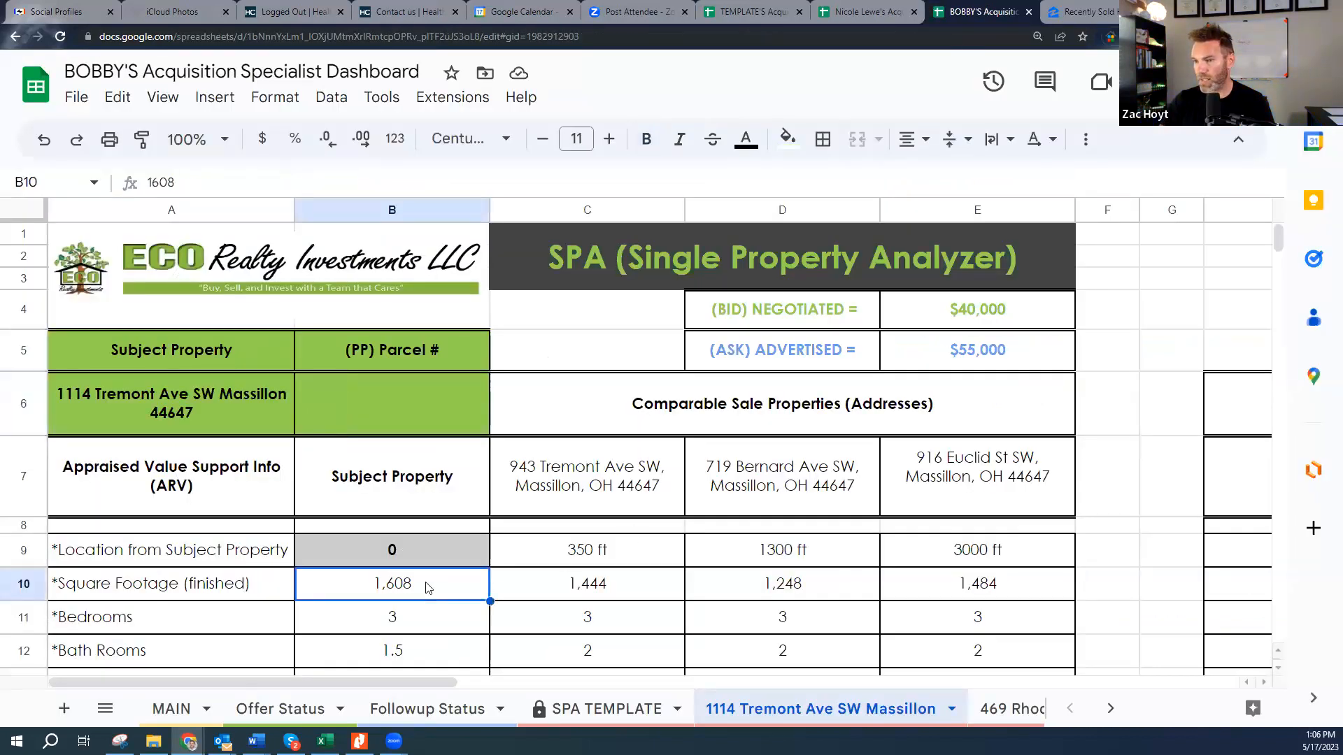
left_click(1088, 6)
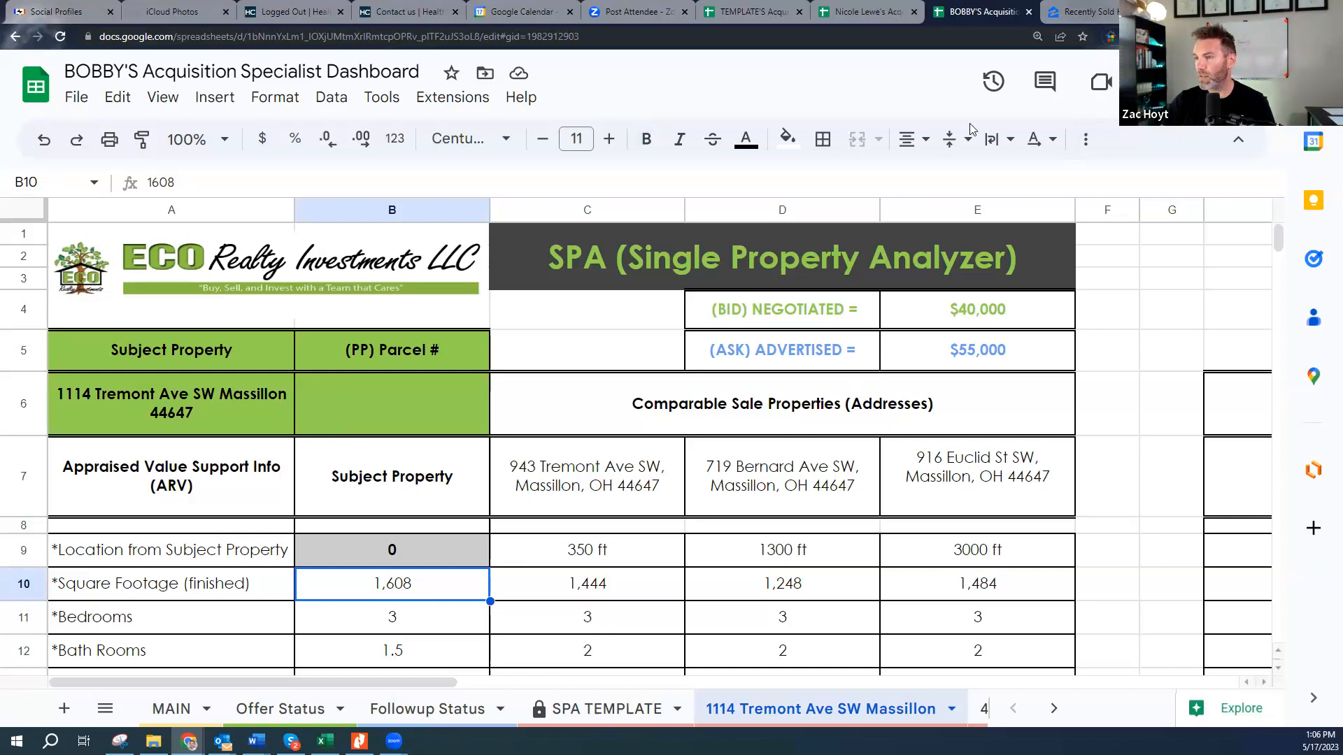
- Set the Square Feet range to a 1,500 minimum and 1,750 maximum
left_click(491, 369)
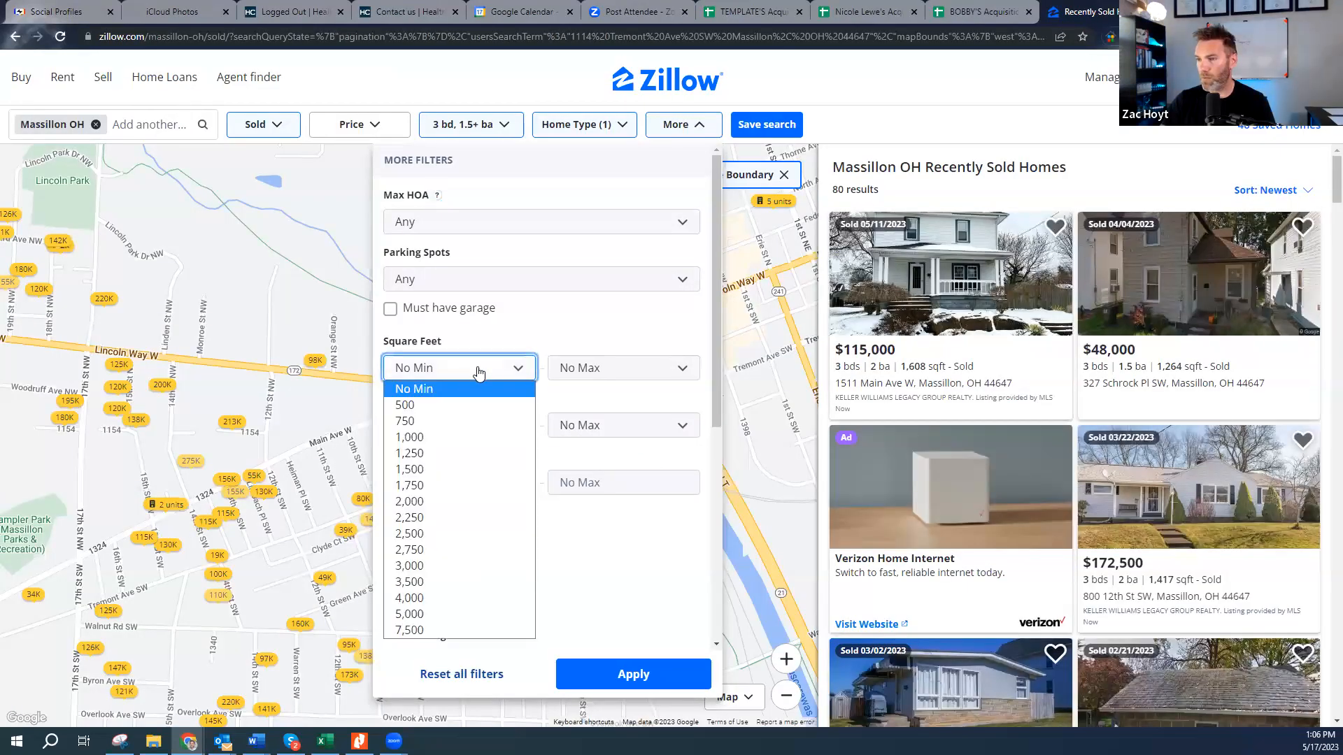
left_click(435, 453)
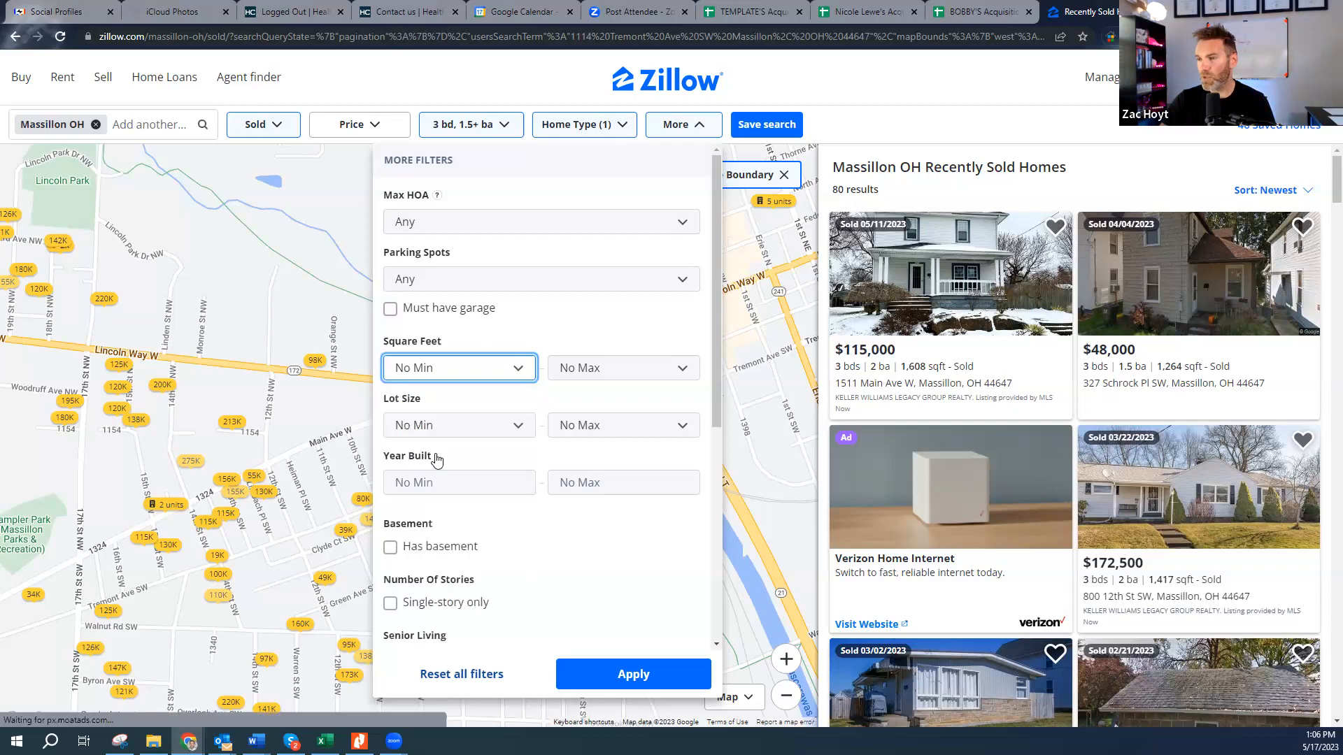
left_click(479, 368)
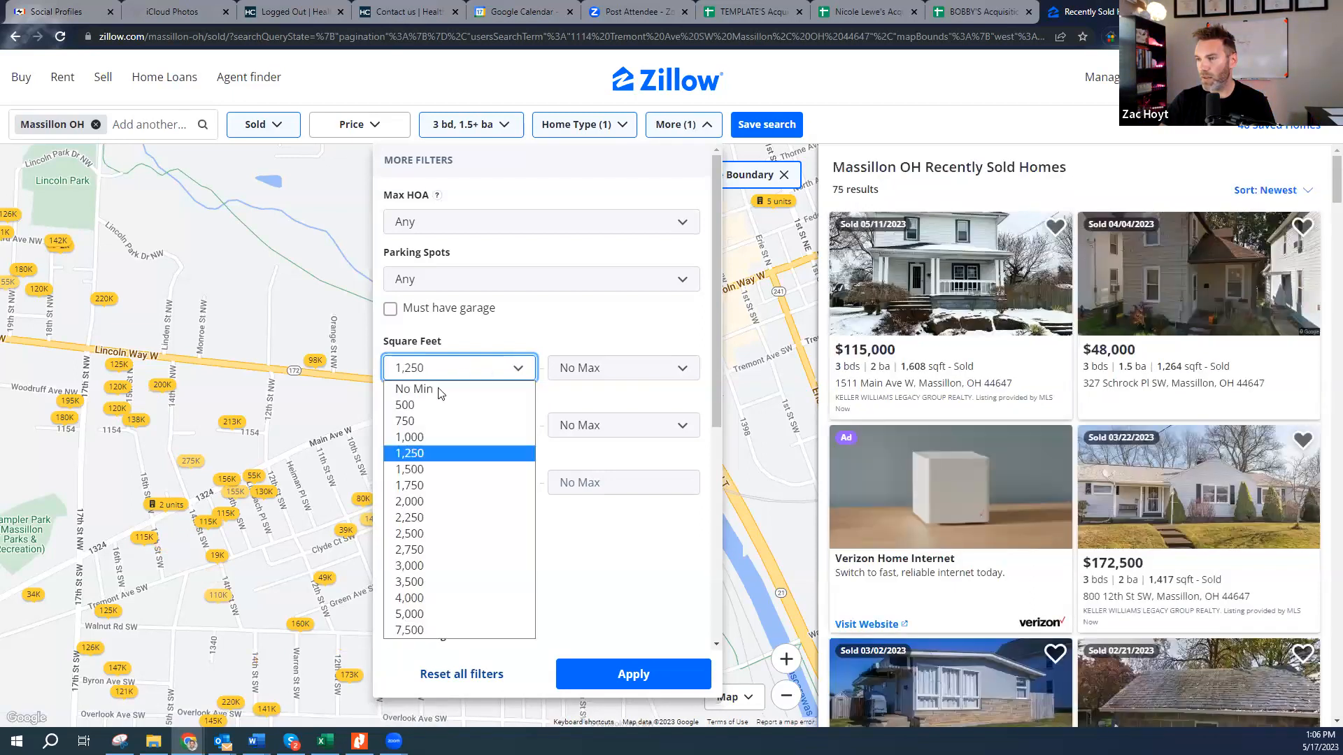
left_click(431, 463)
left_click(613, 370)
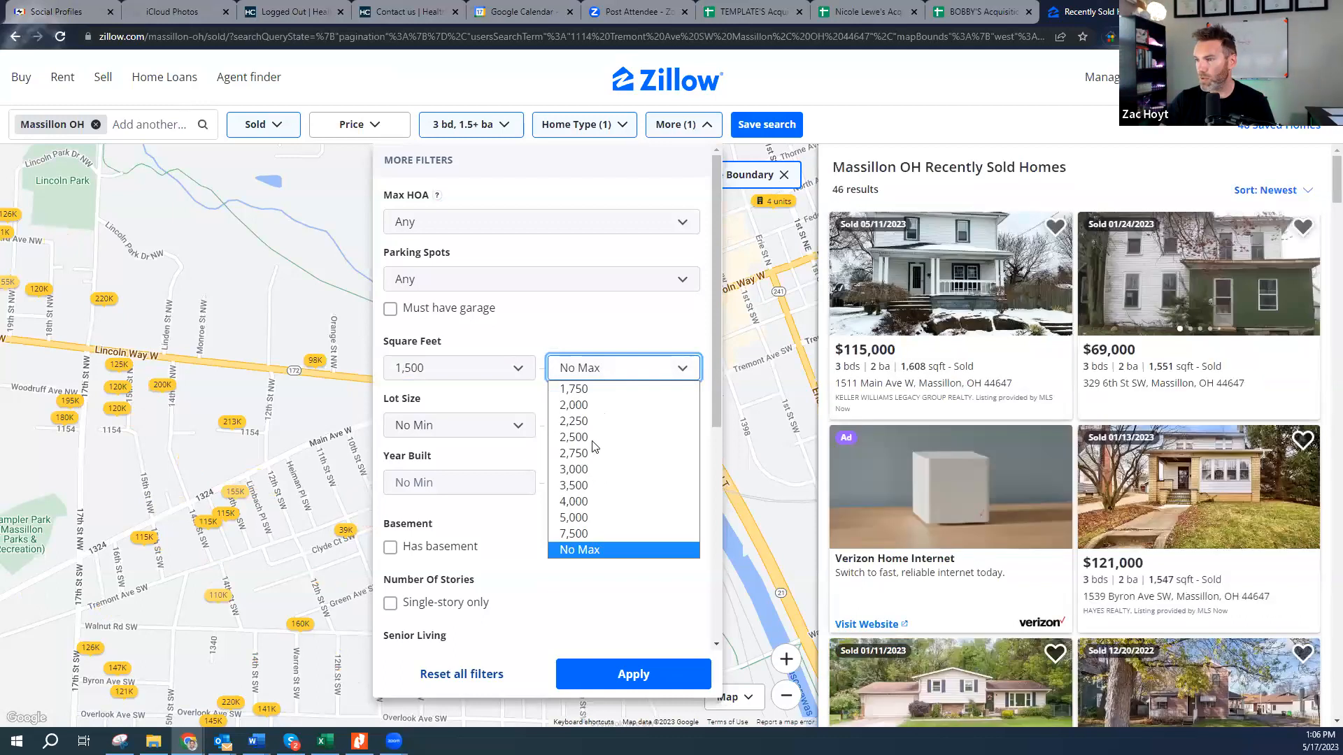
left_click(589, 390)
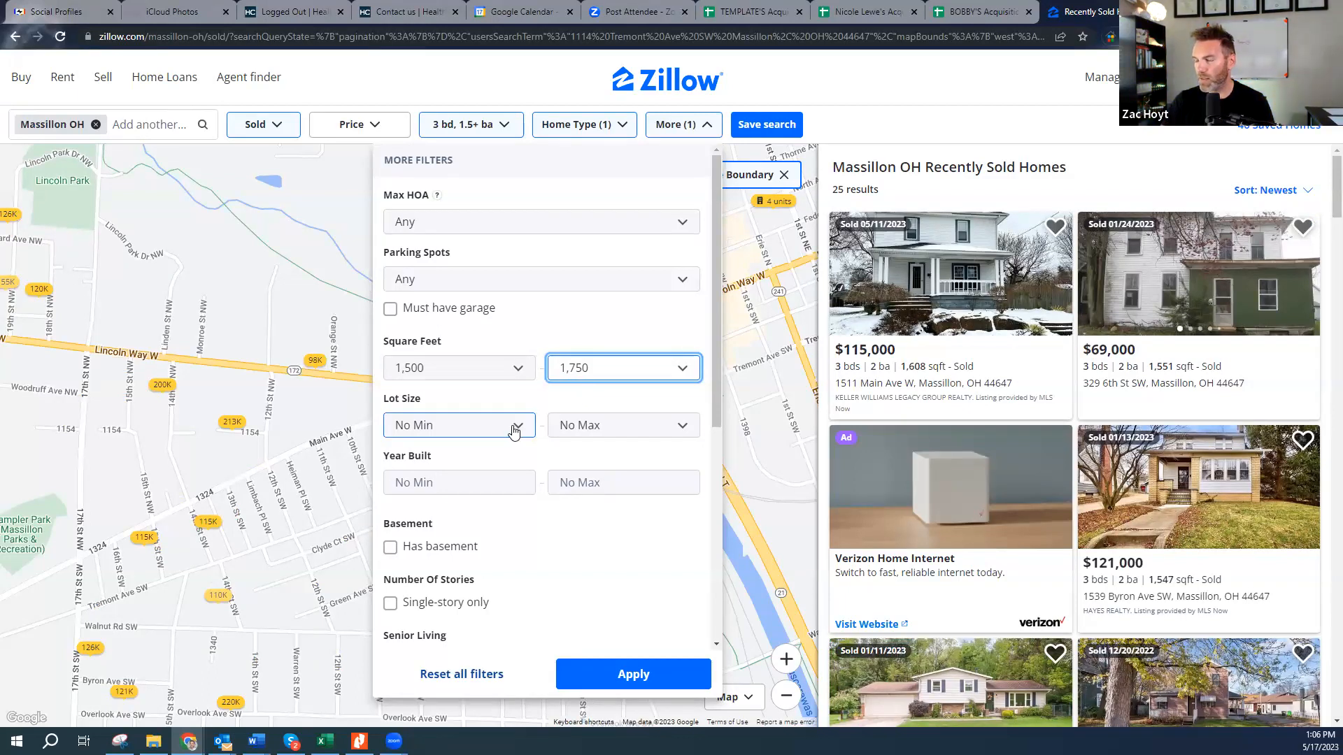
- Cap Year Built at 1950, limit to homes sold in the last 6 months, and apply
left_click(517, 481)
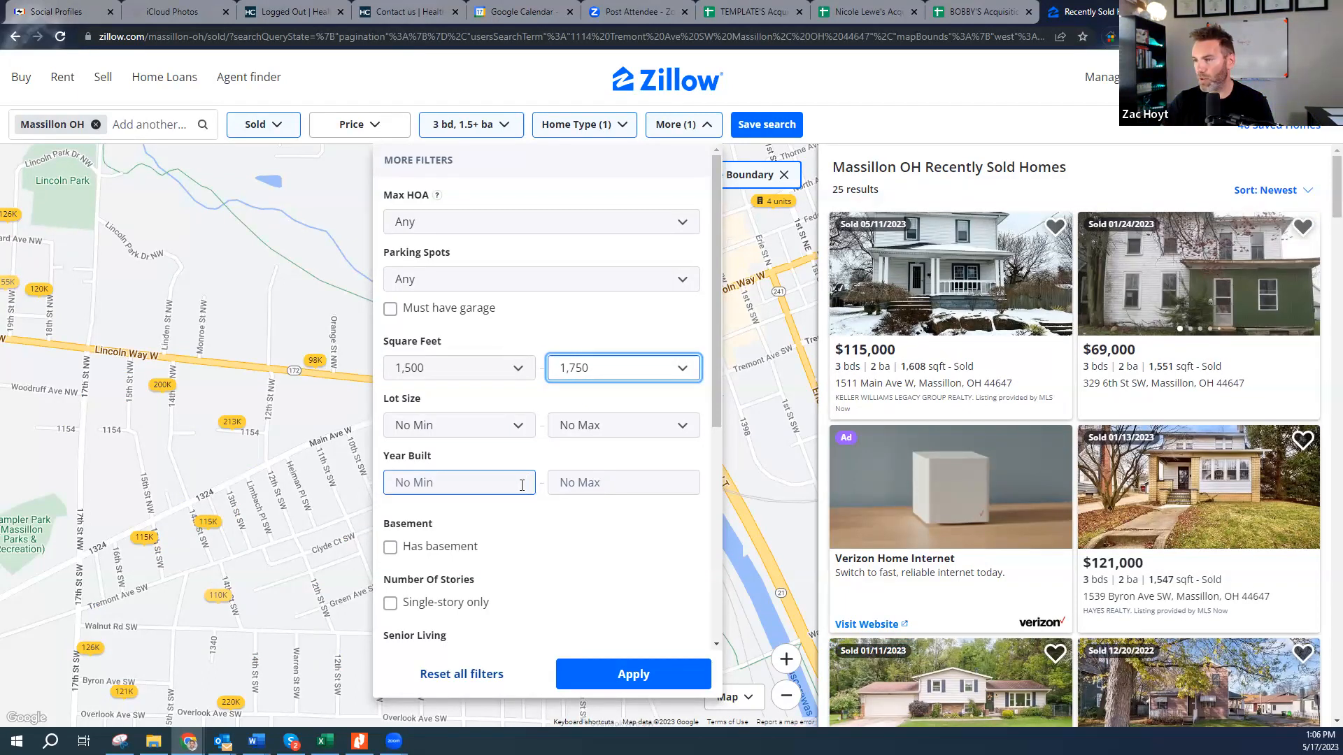
left_click(622, 482)
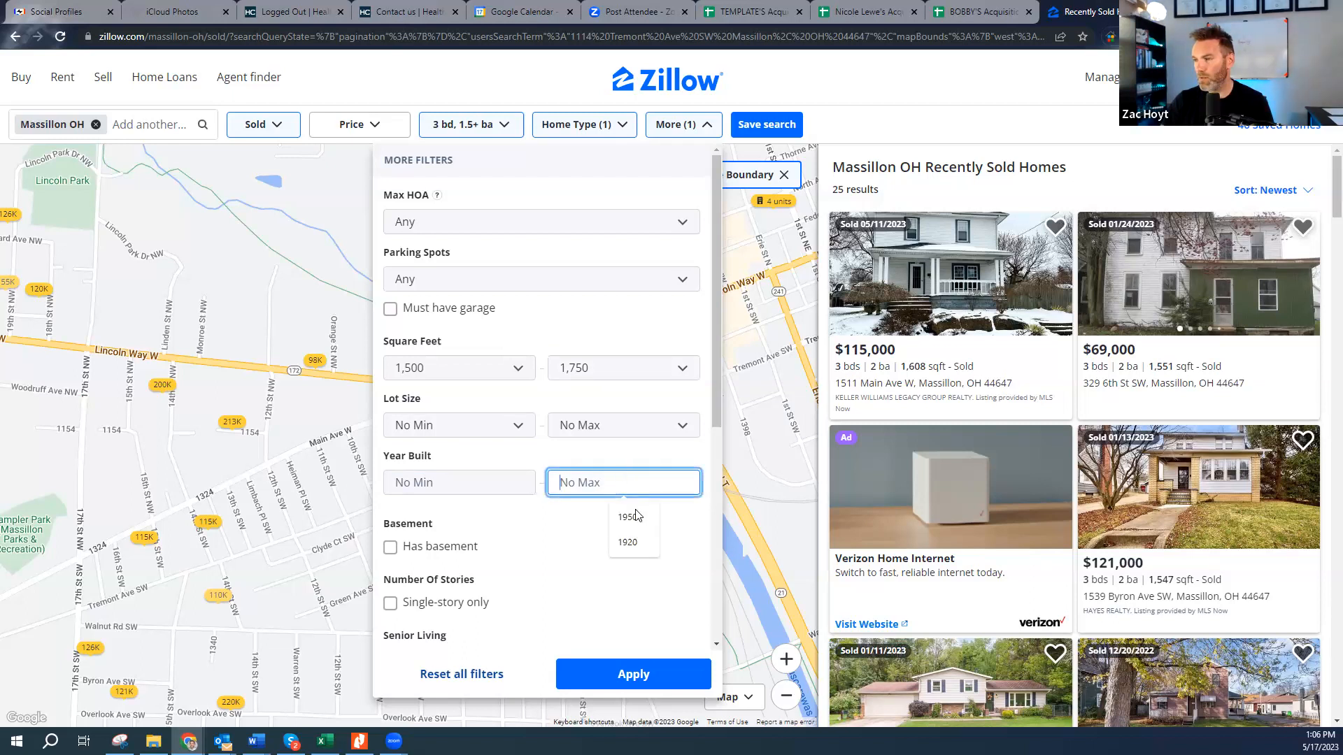
left_click(638, 516)
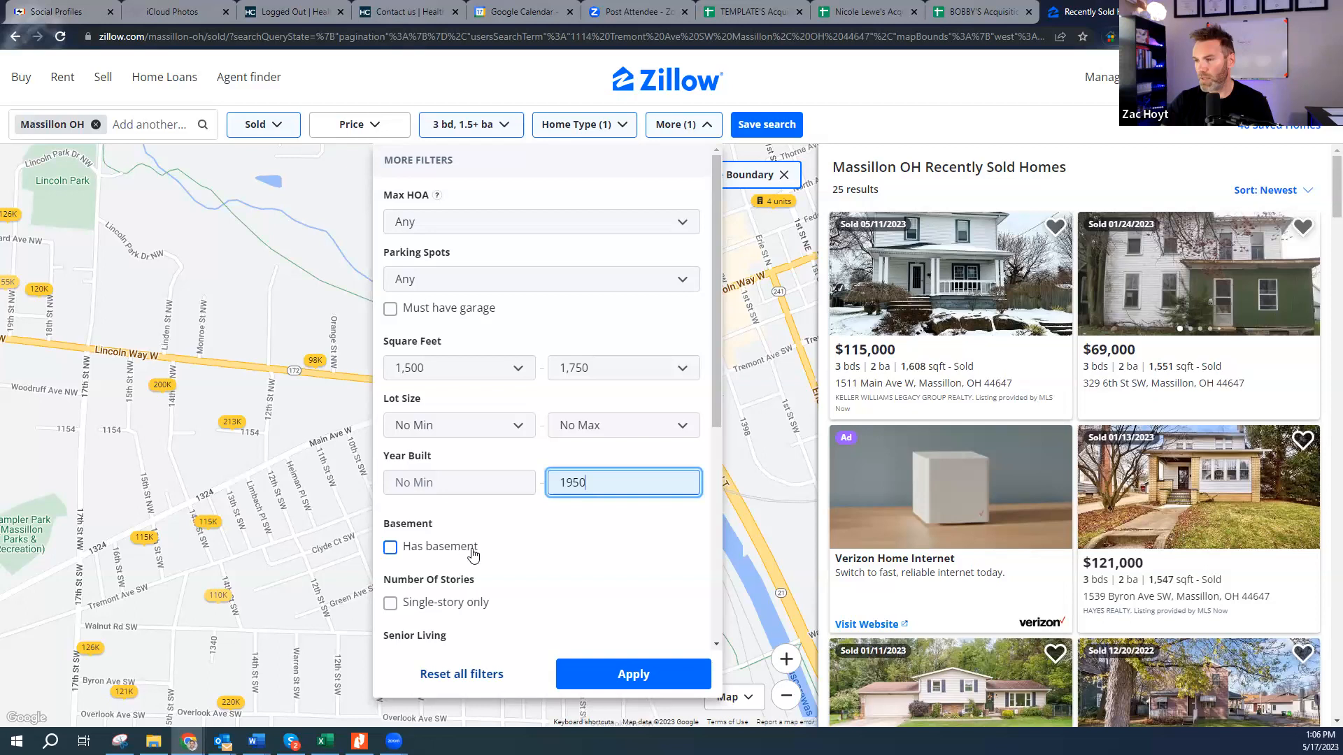
scroll(540, 593, "down", 2)
scroll(550, 595, "down", 5)
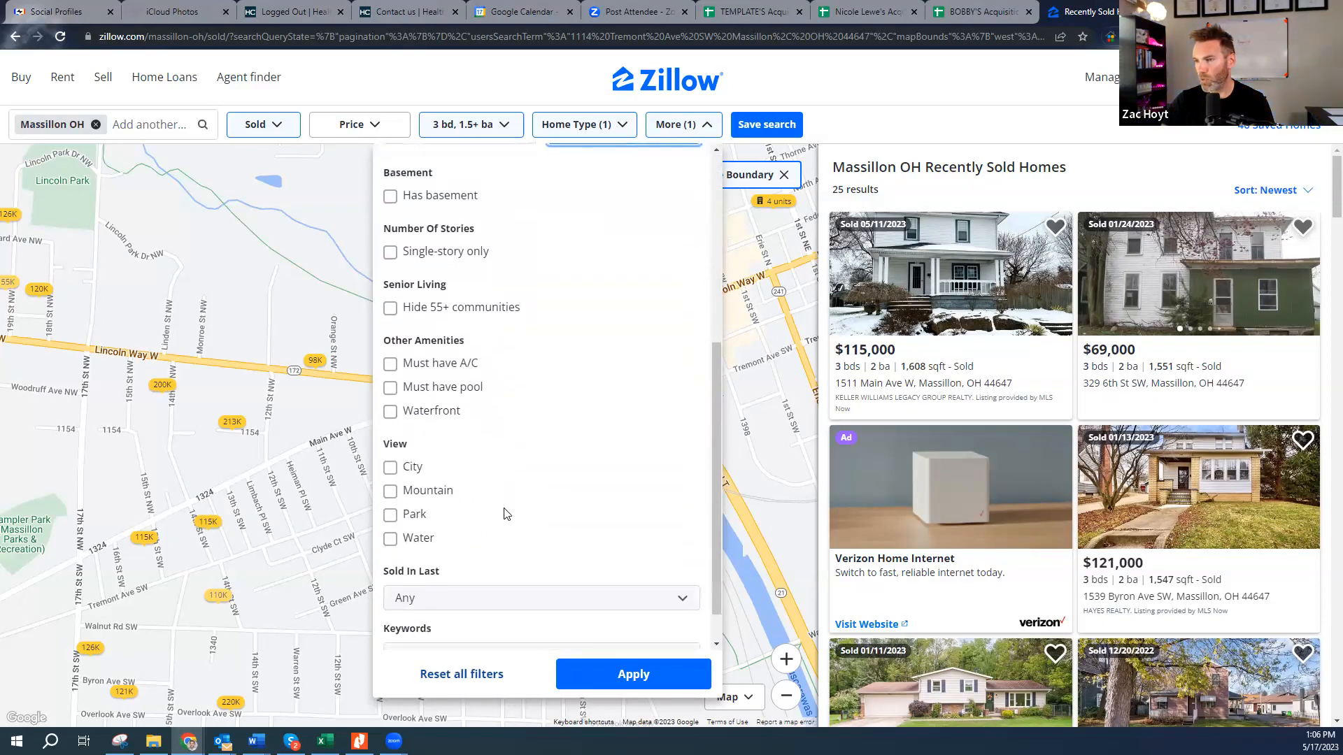
scroll(506, 513, "down", 1)
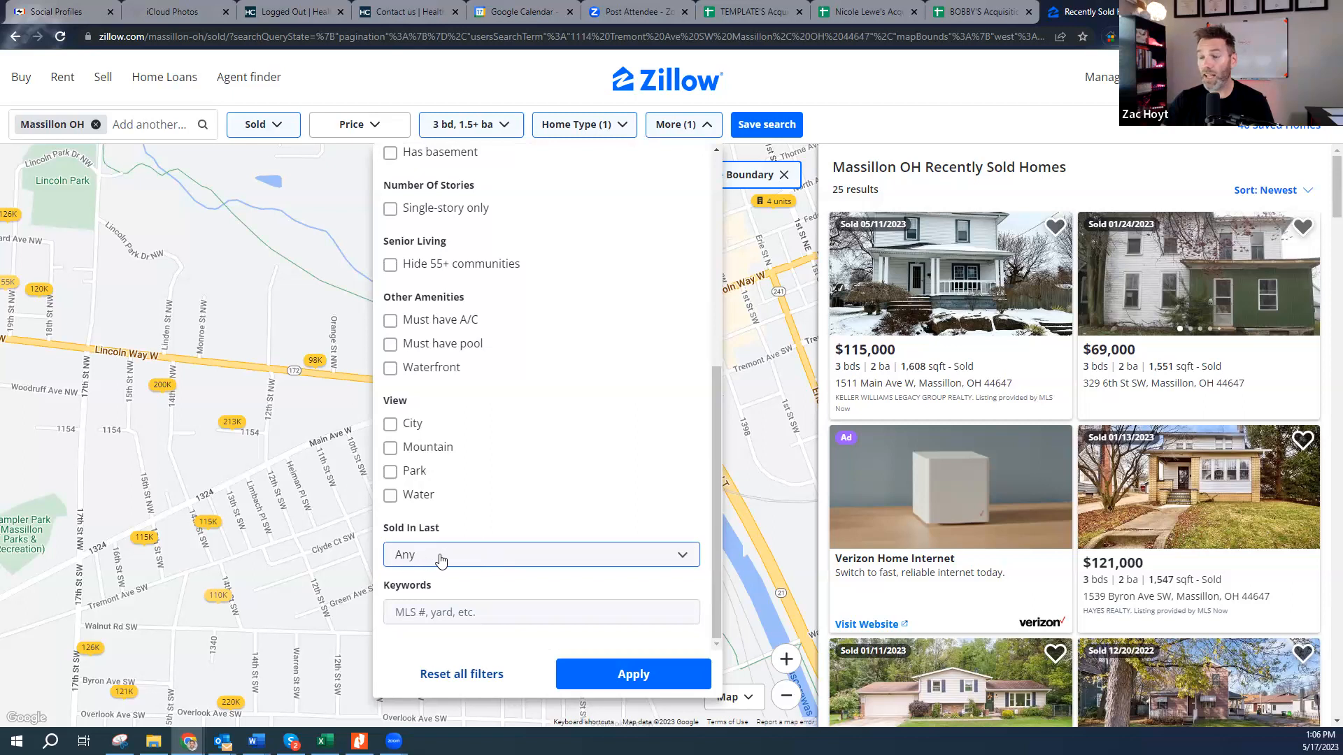
left_click(478, 554)
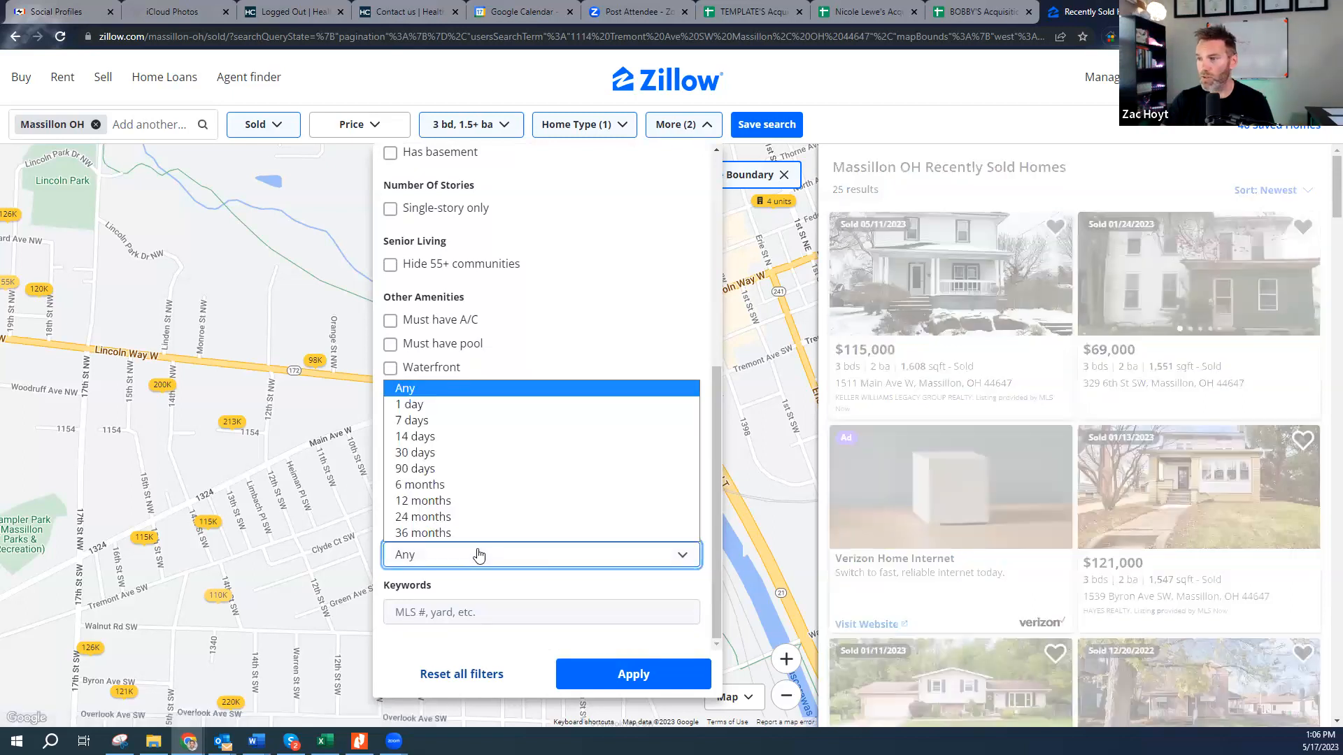
left_click(450, 486)
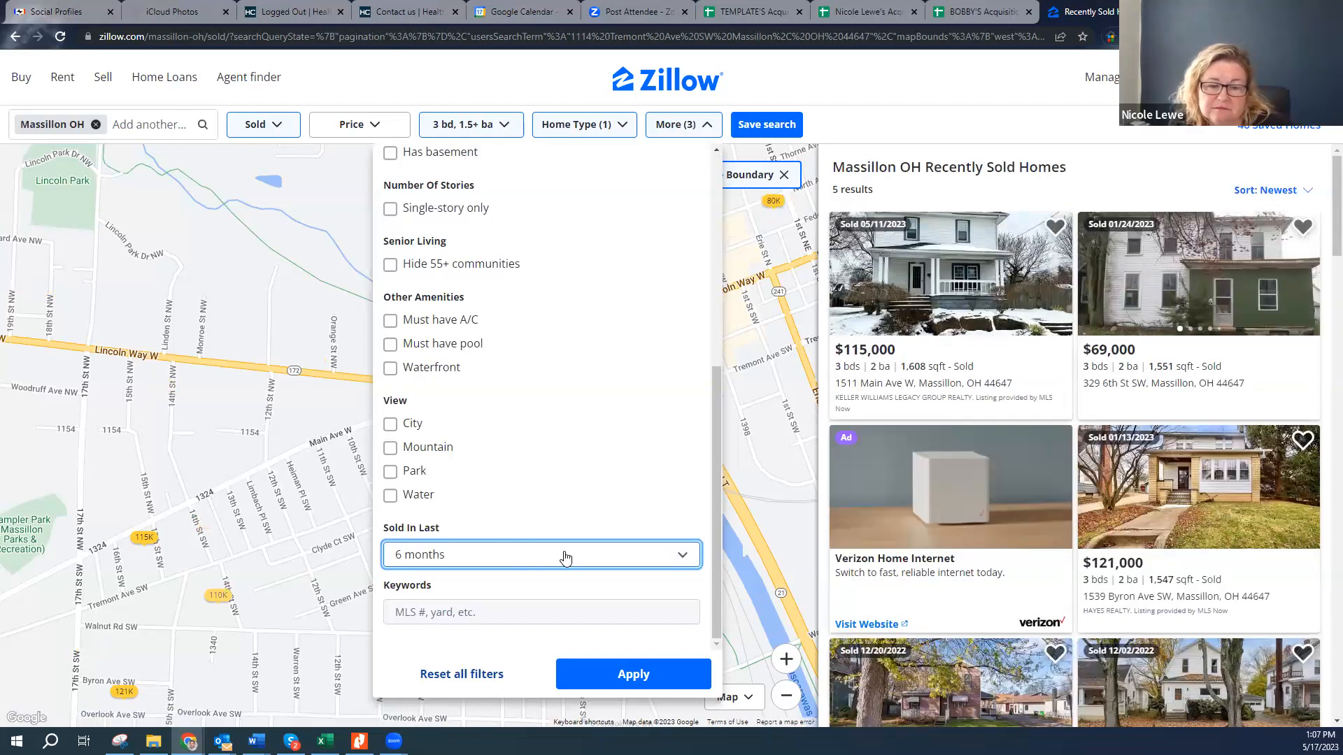
left_click(627, 671)
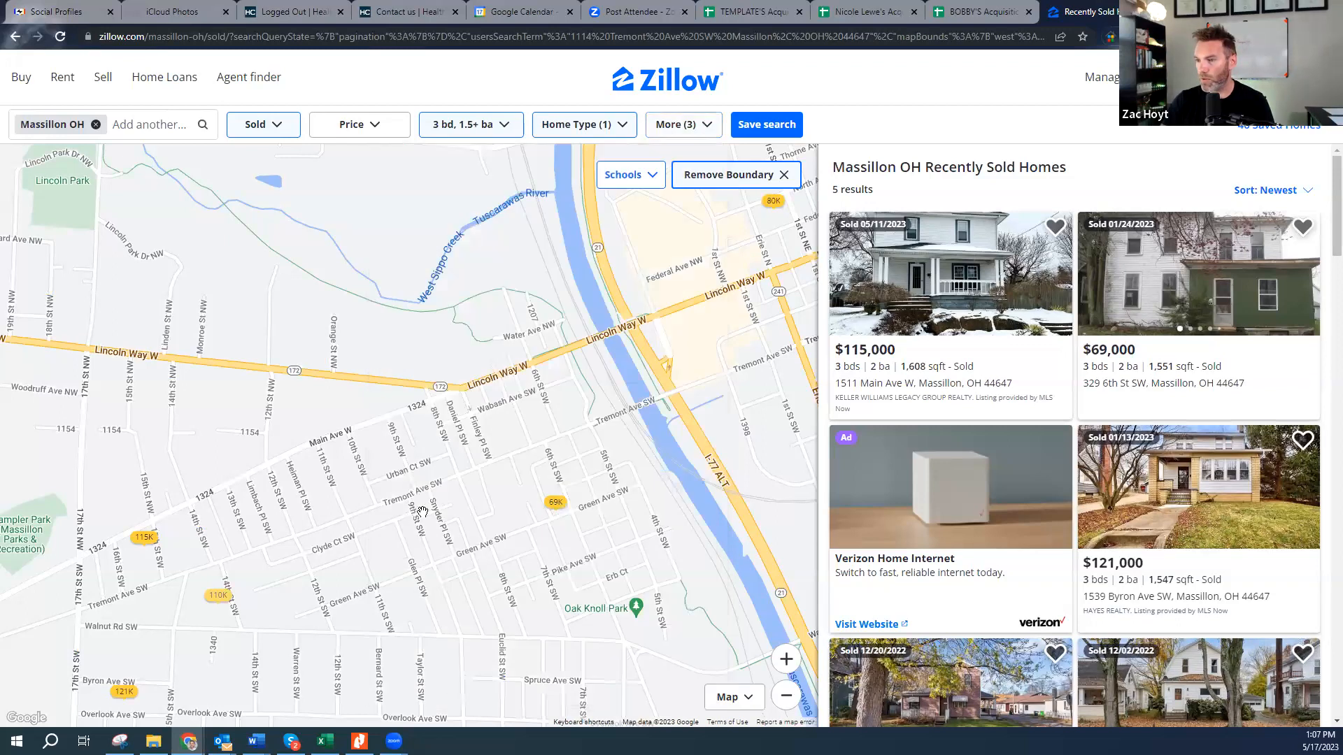
- Pan the map, revise Square Feet to 1,250–1,750, and open the $48K sold home
left_click_drag(344, 513, 406, 422)
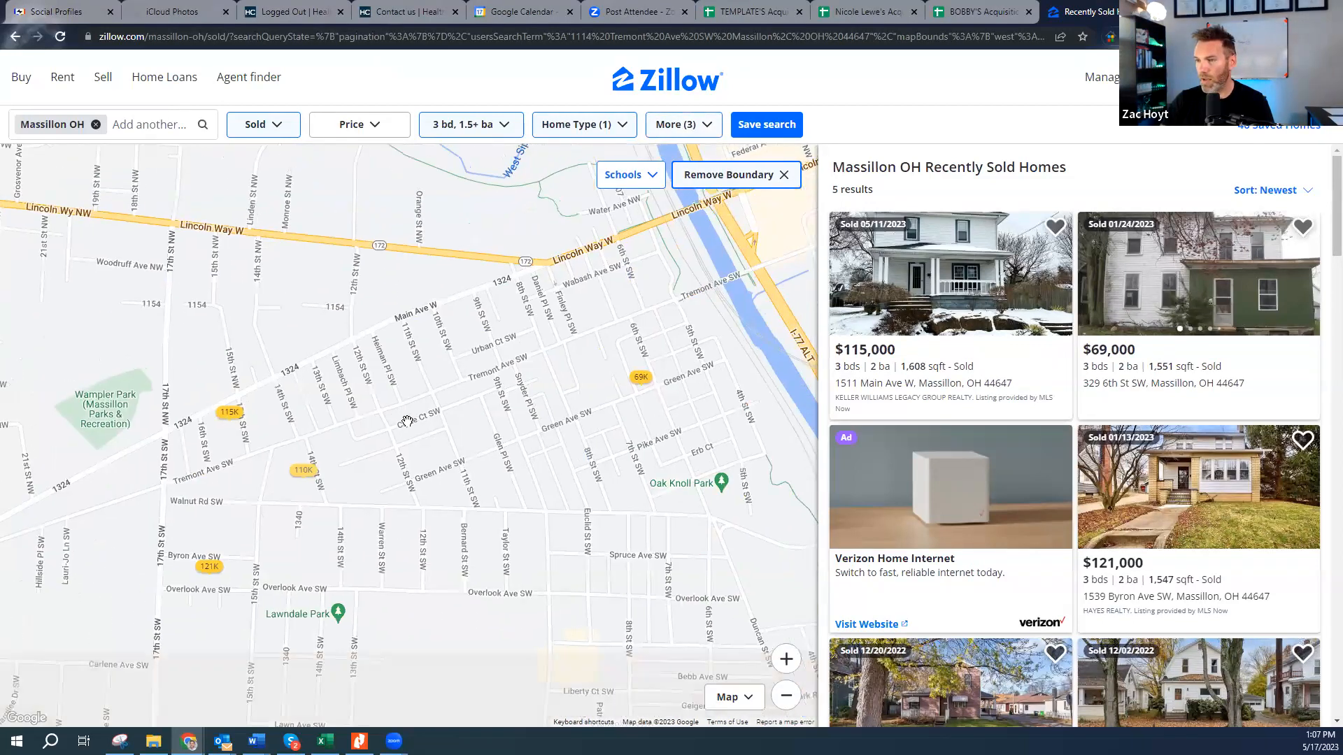
left_click_drag(472, 371, 459, 427)
scroll(459, 426, "down", 1)
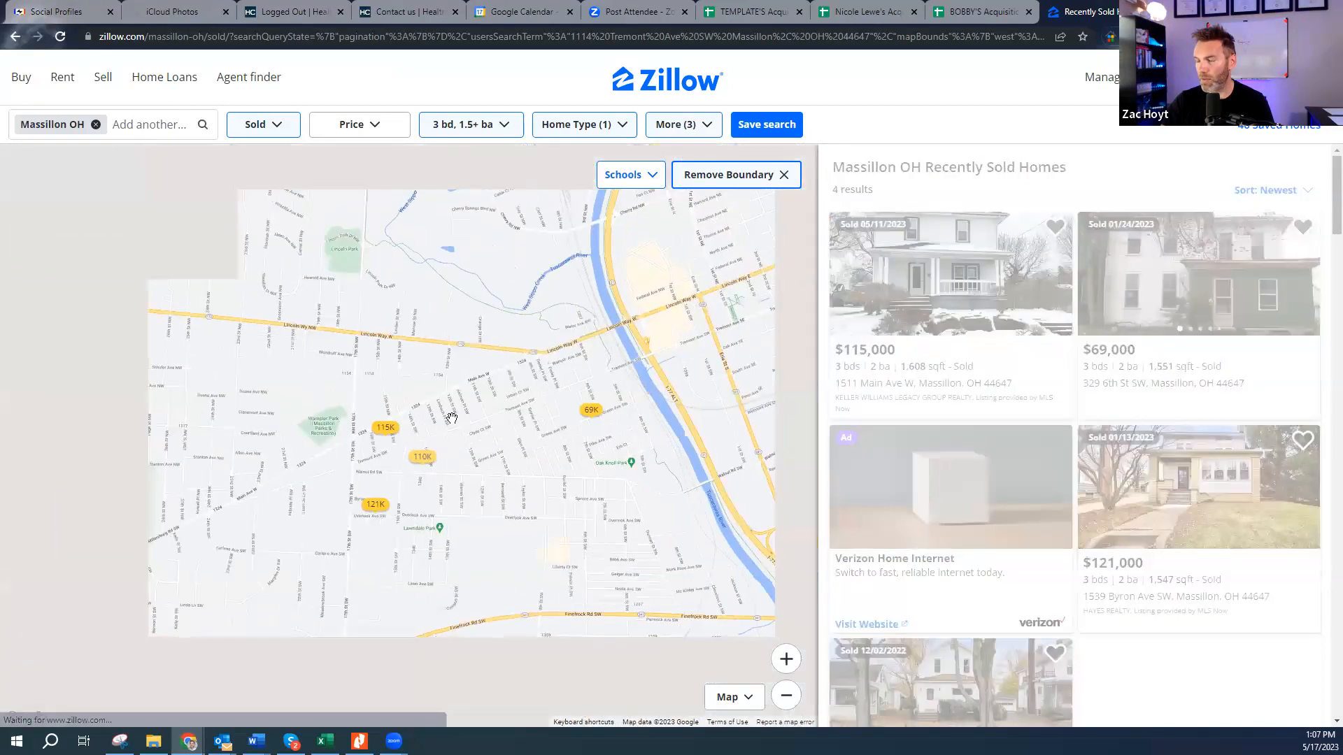
left_click(681, 125)
left_click(486, 381)
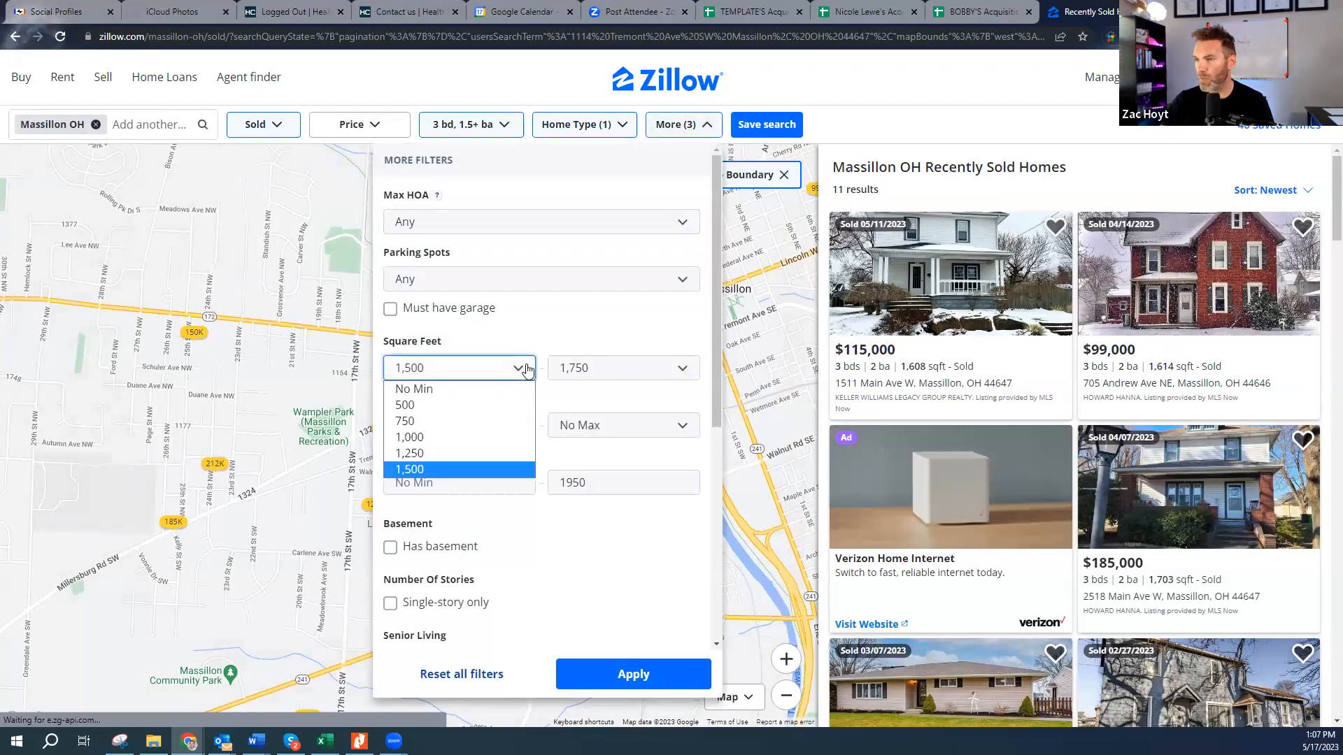
left_click(428, 458)
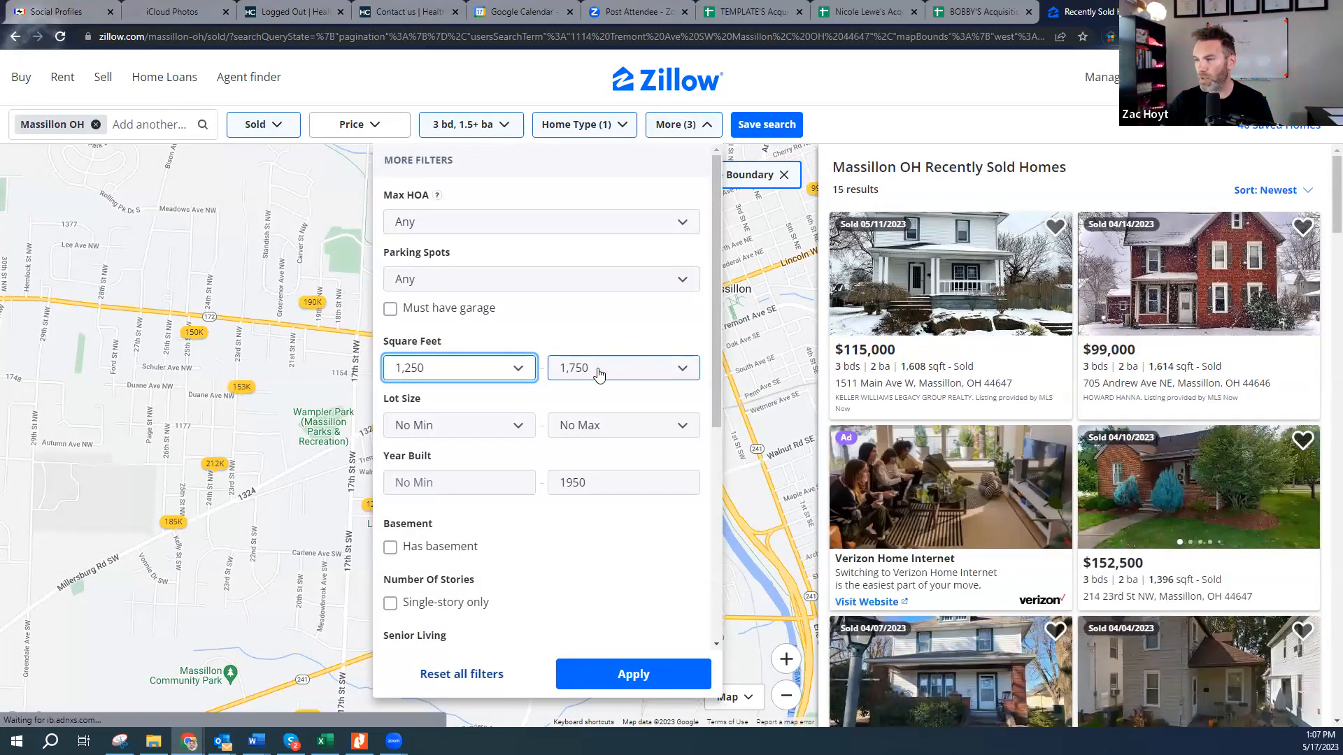
left_click(598, 375)
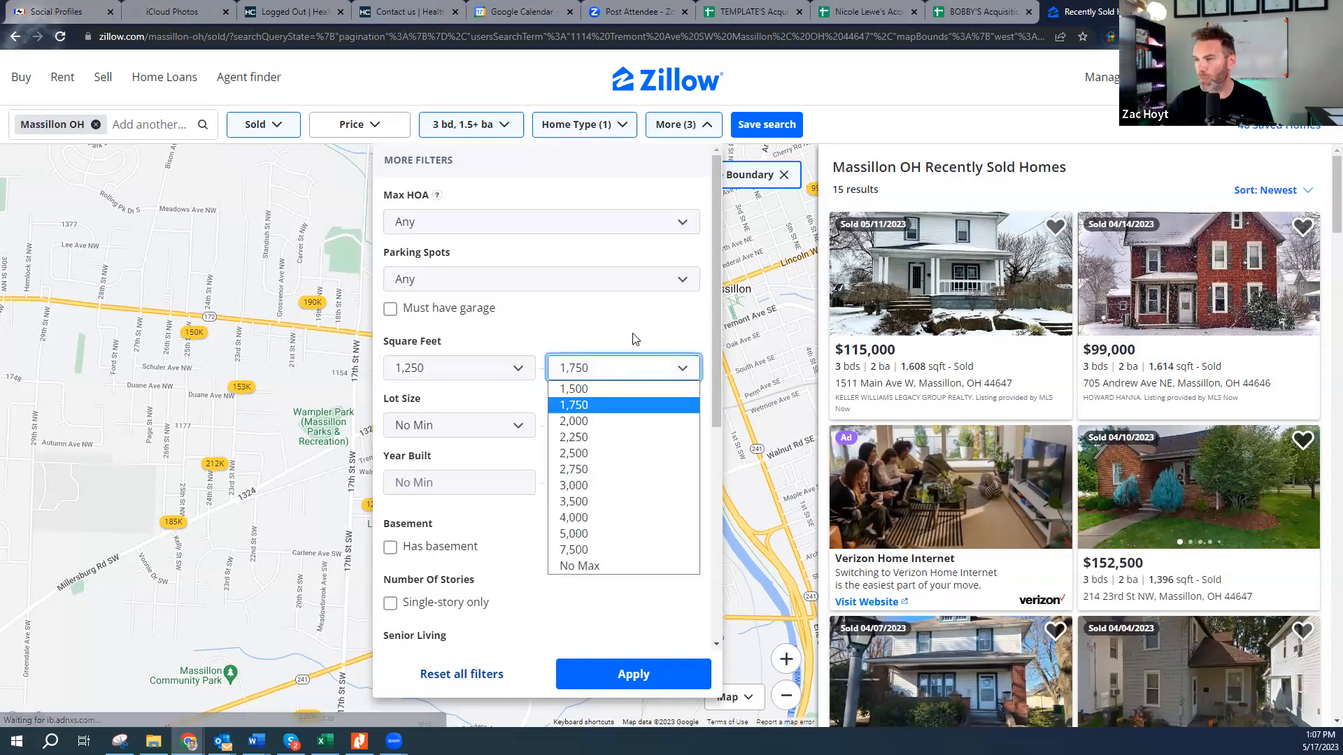
left_click(632, 339)
left_click(633, 675)
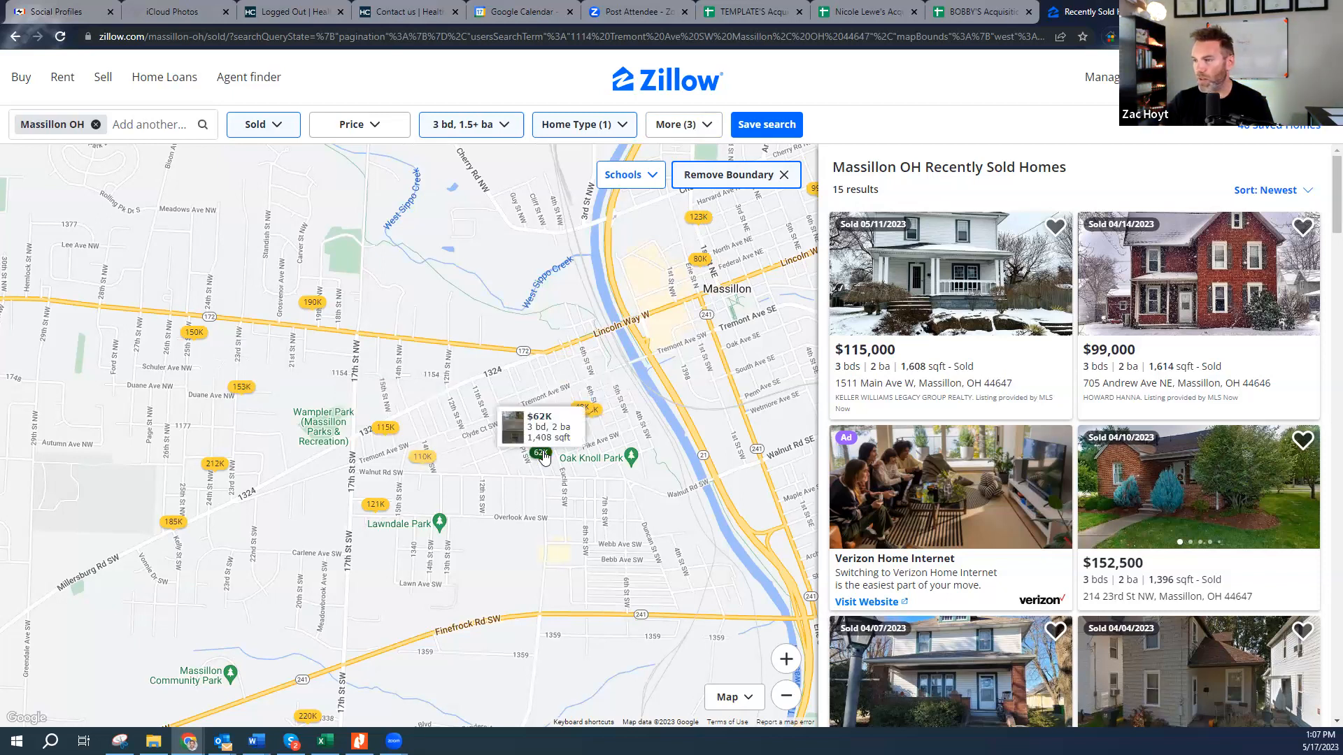
left_click(580, 412)
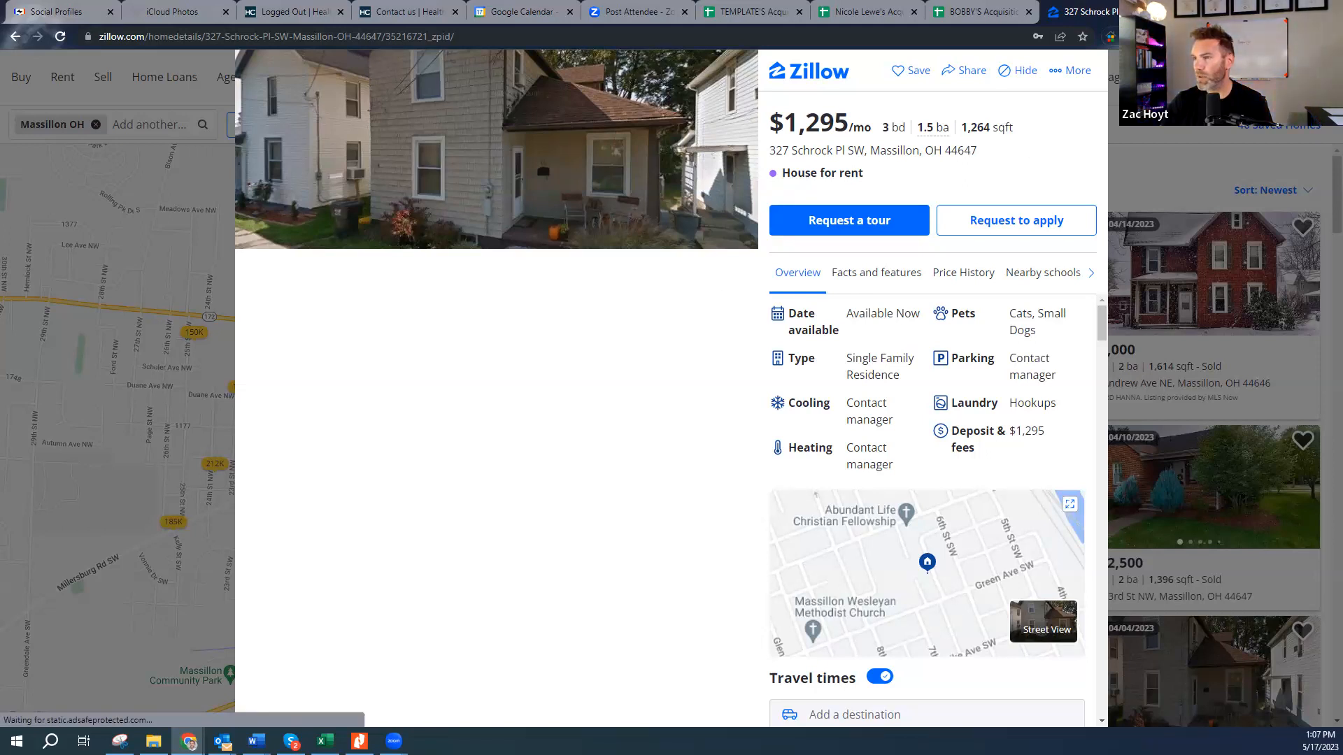
- Close that listing and open the $110K sold home's details instead
left_click(178, 420)
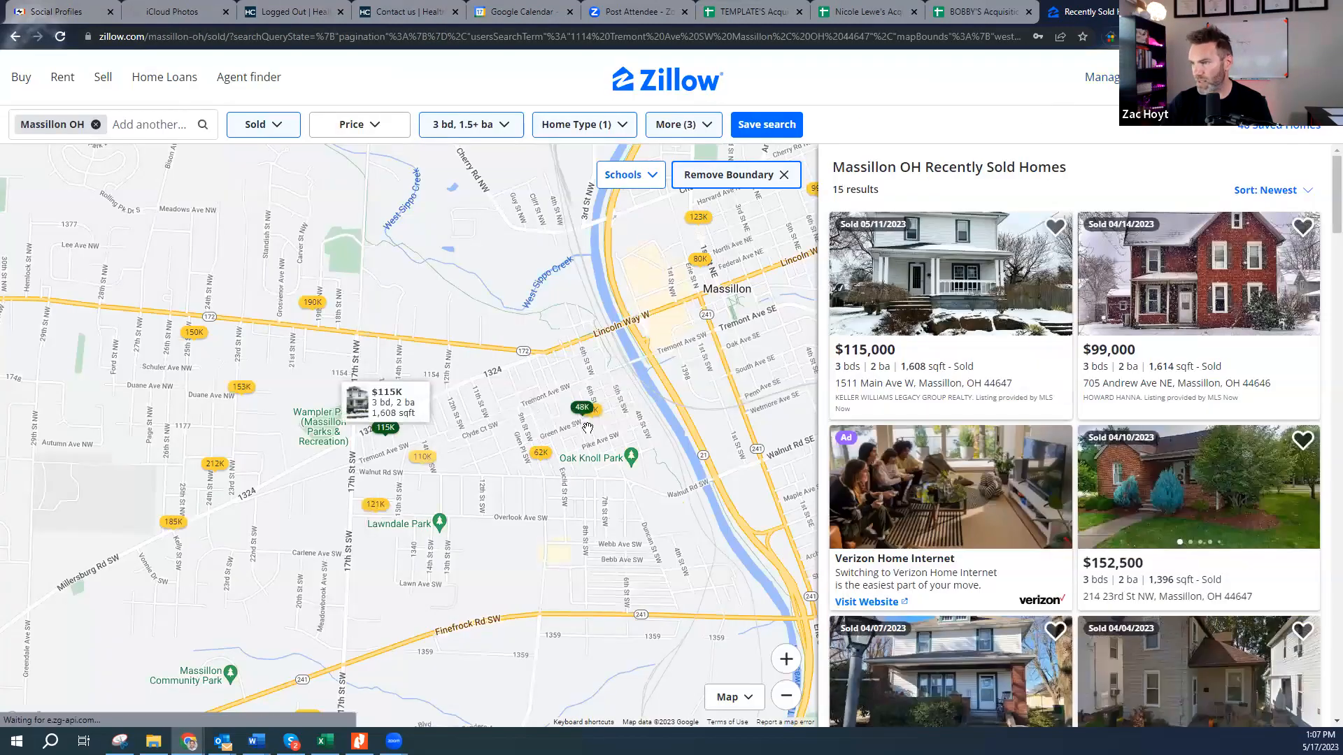
mouse_move(579, 417)
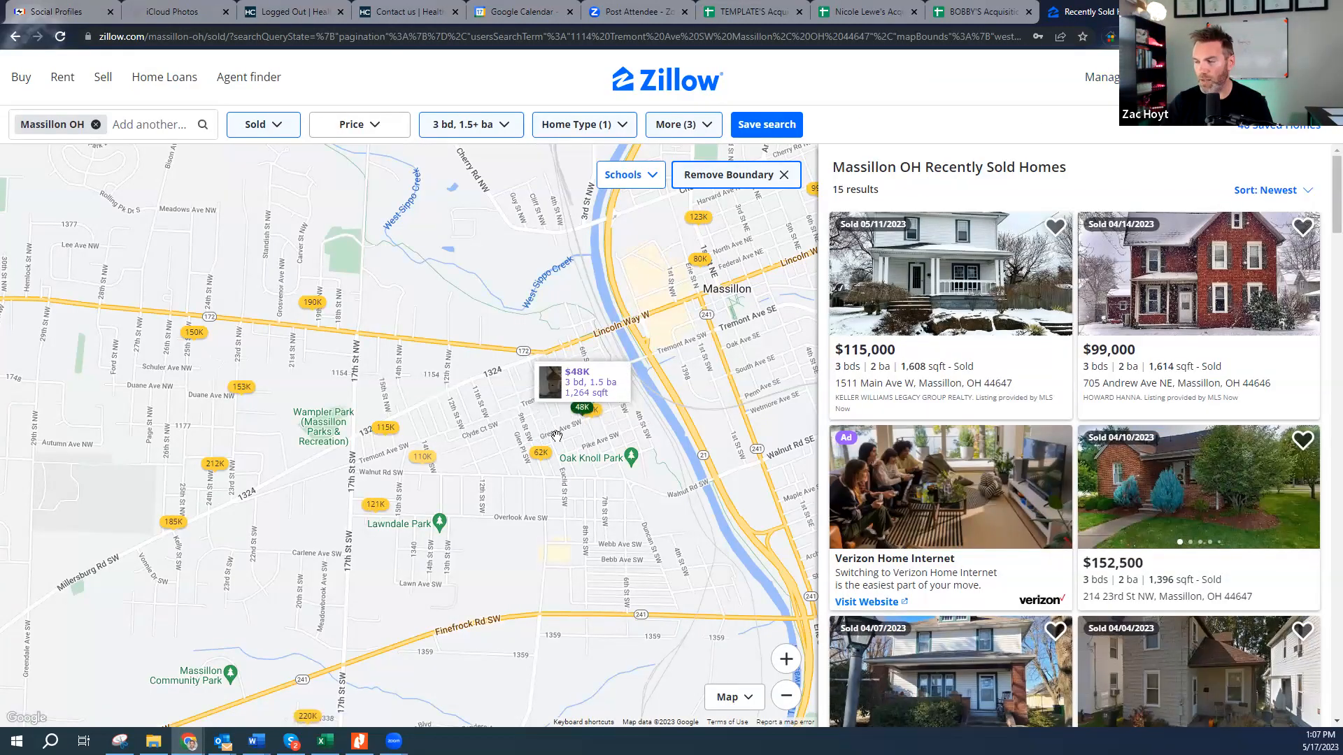
mouse_move(421, 463)
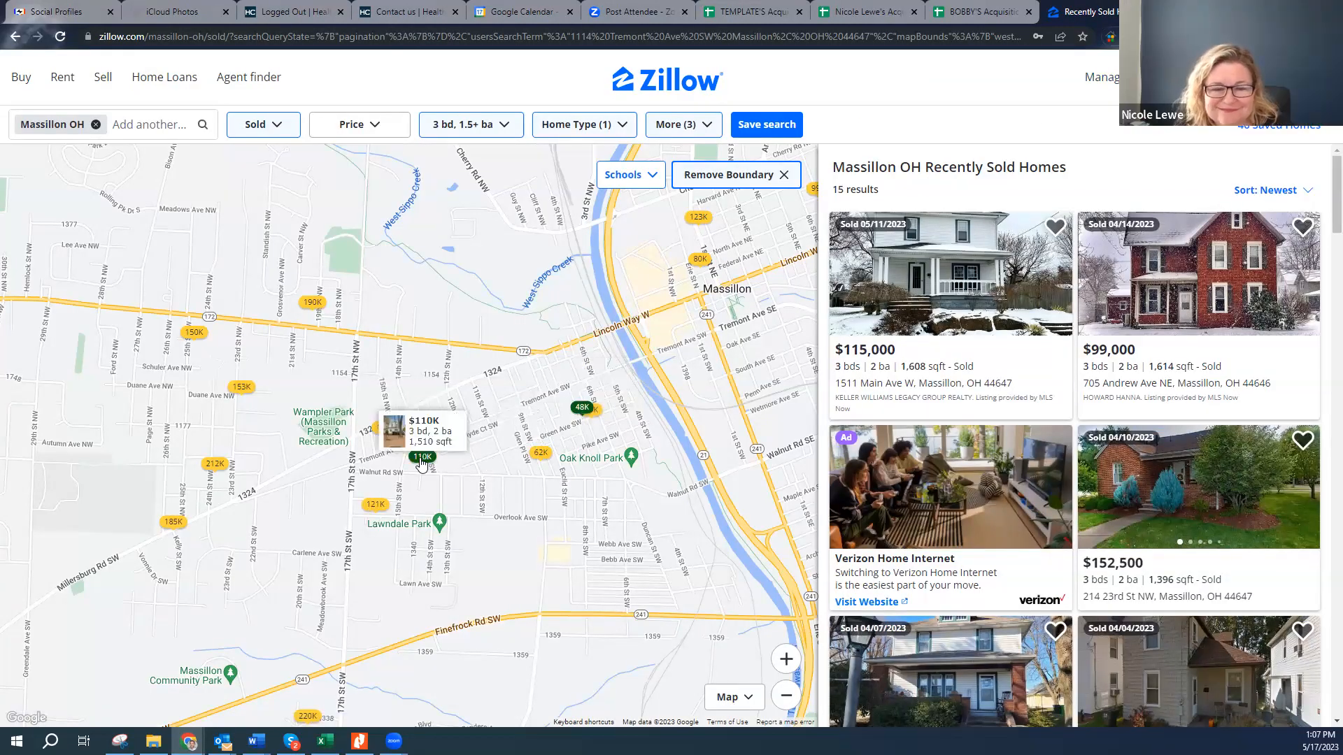
left_click(421, 462)
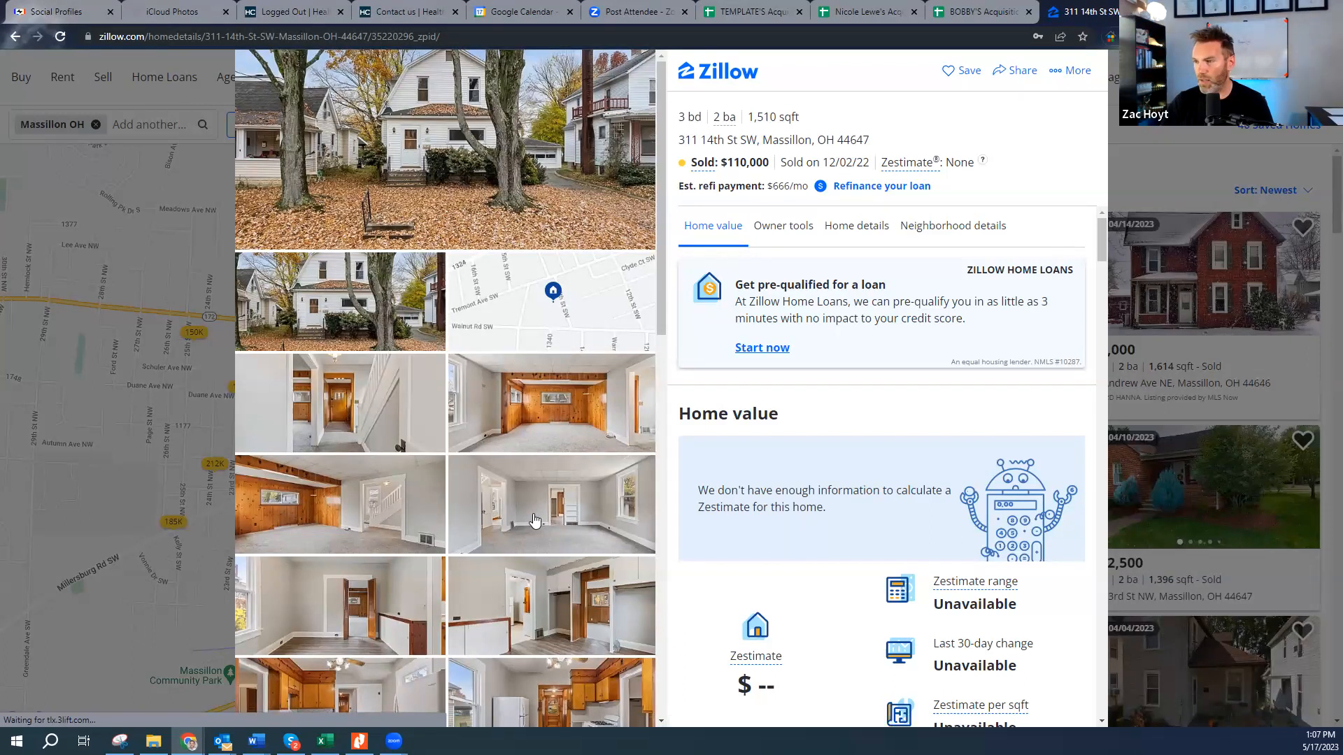
scroll(534, 521, "down", 2)
scroll(550, 465, "down", 1)
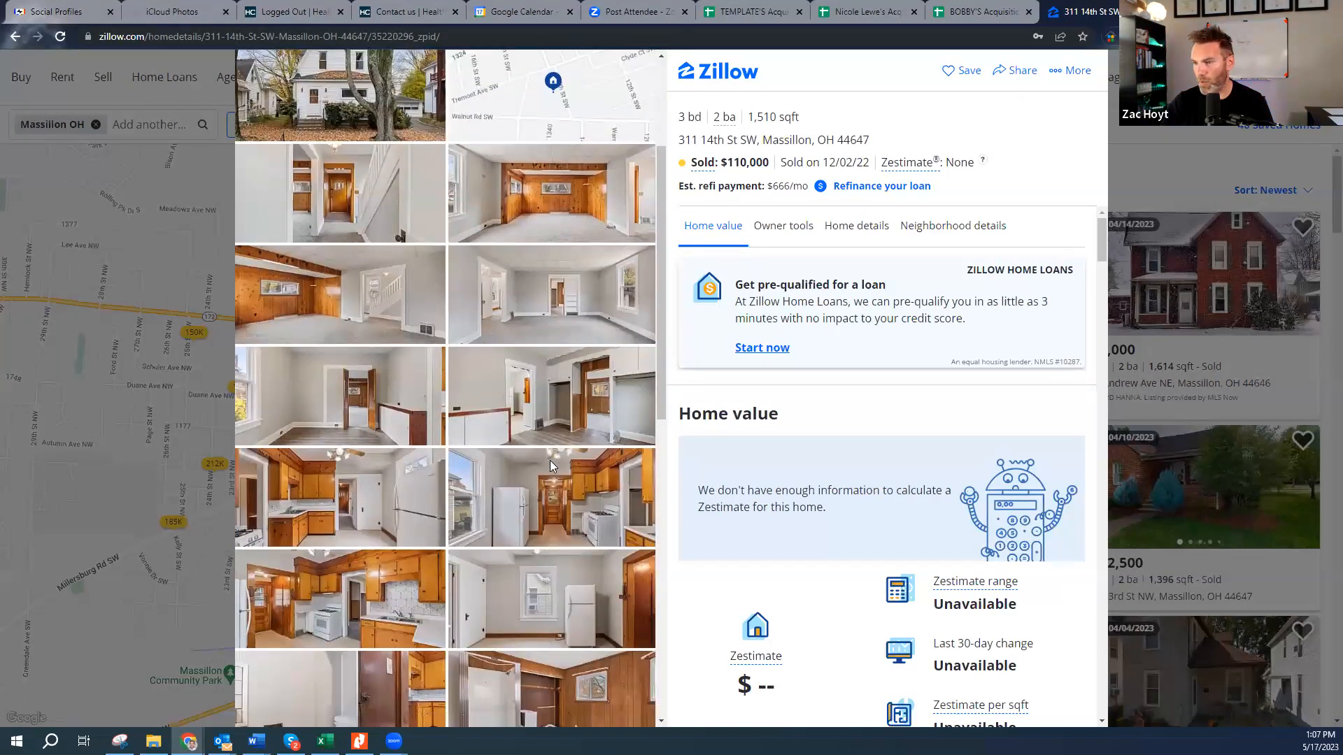
scroll(550, 465, "down", 1)
scroll(558, 502, "down", 1)
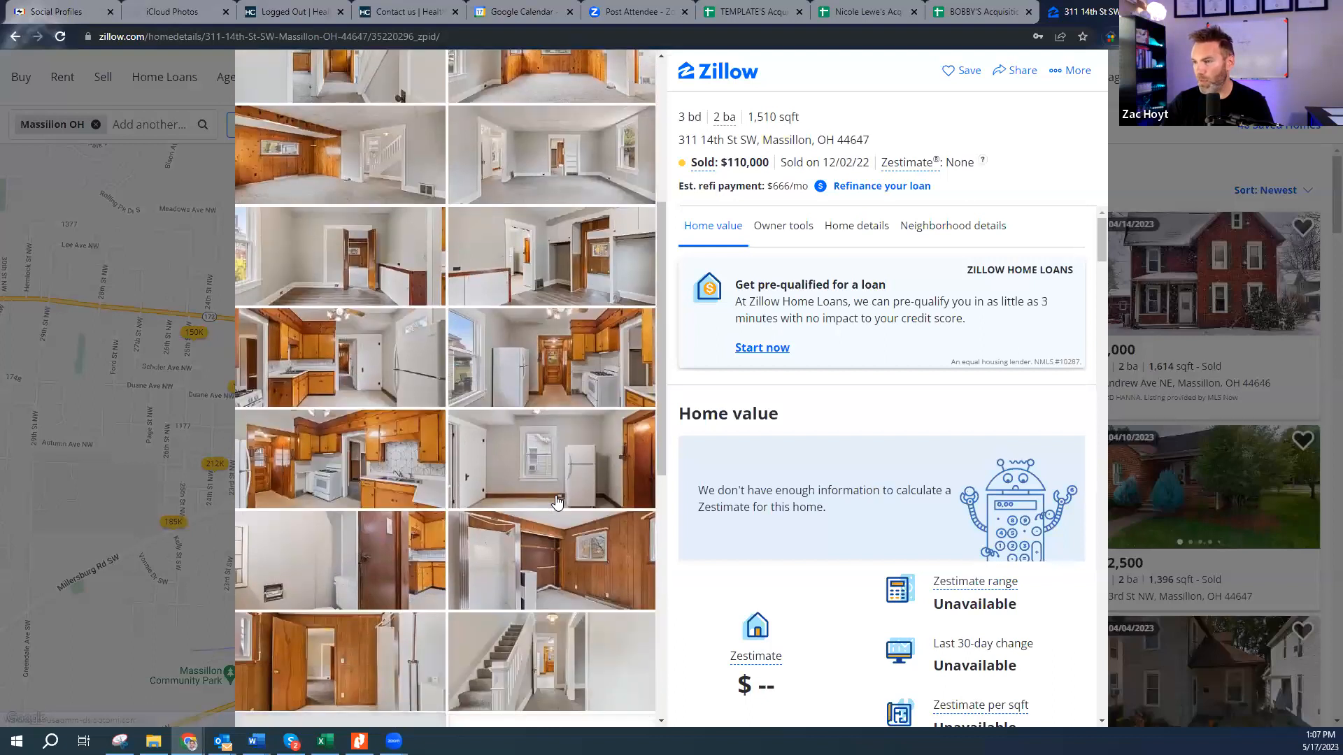
scroll(558, 502, "down", 3)
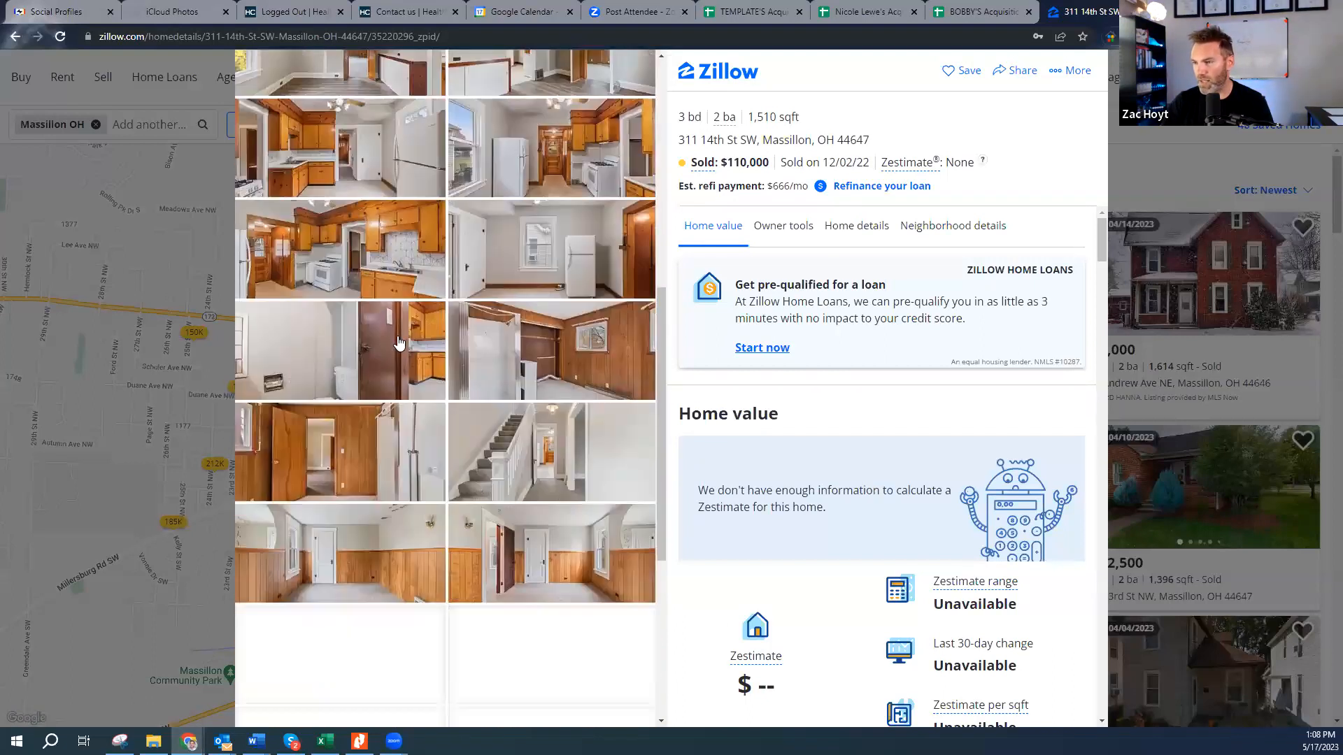
scroll(397, 341, "down", 4)
scroll(398, 338, "down", 2)
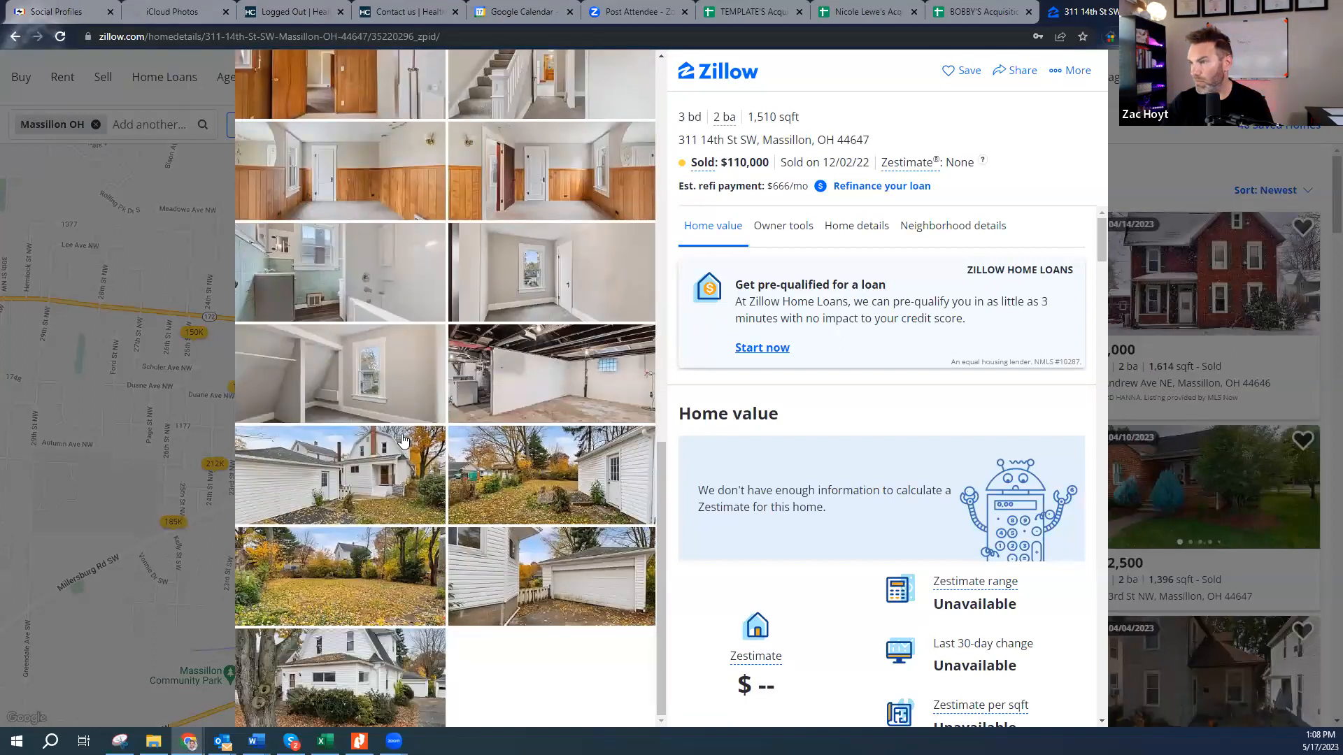
scroll(404, 441, "up", 10)
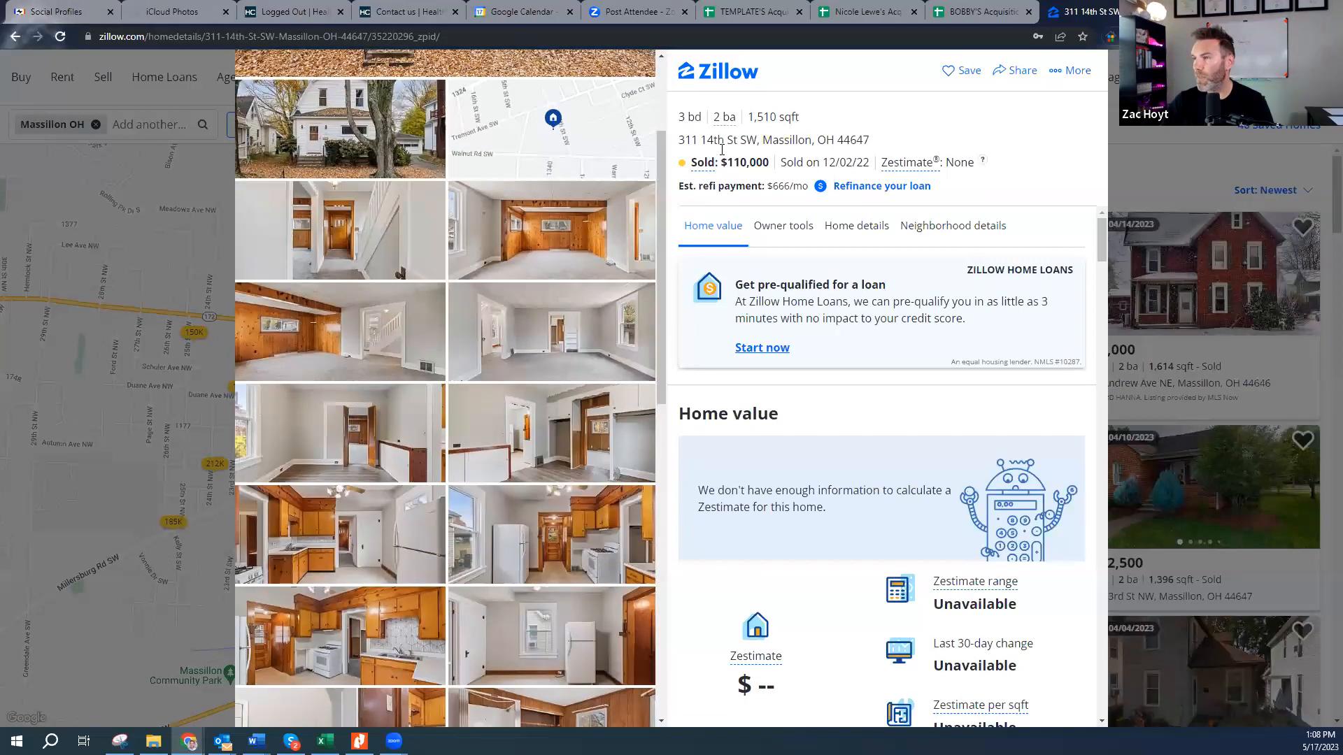
scroll(439, 281, "up", 3)
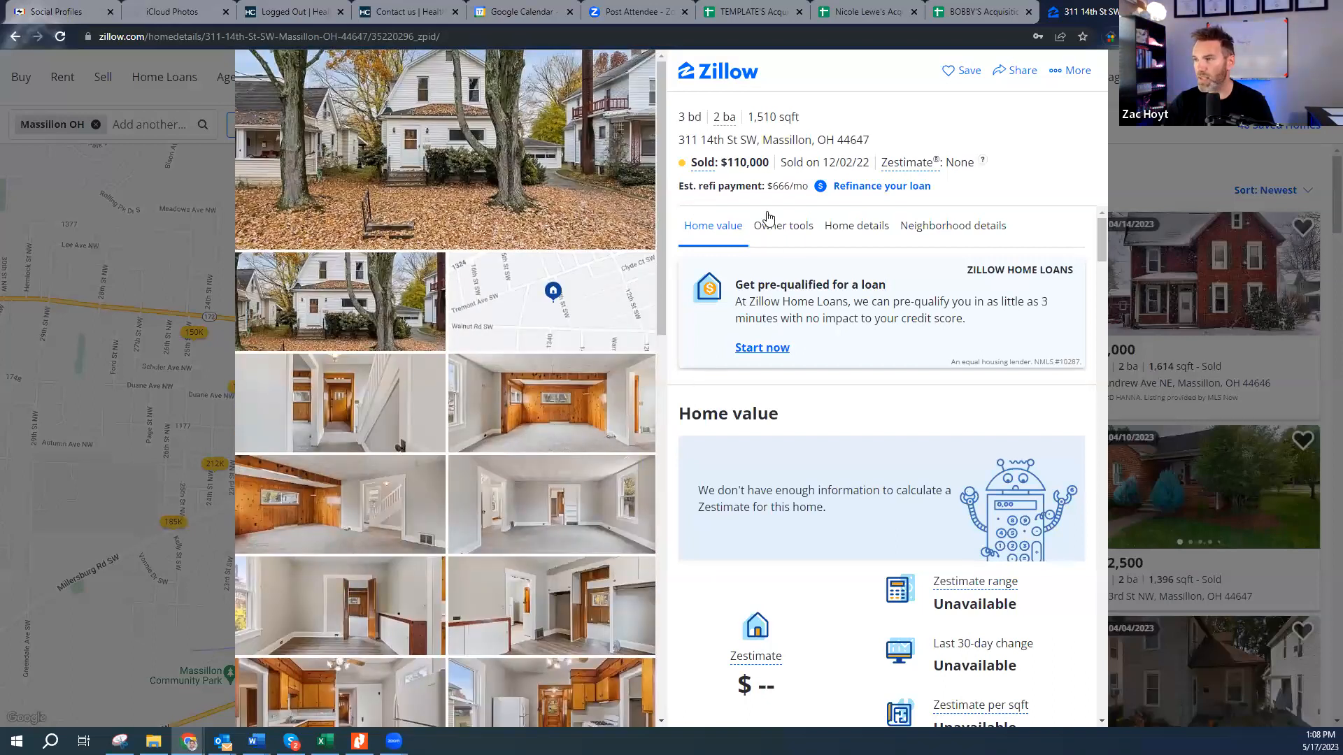
left_click_drag(722, 140, 817, 141)
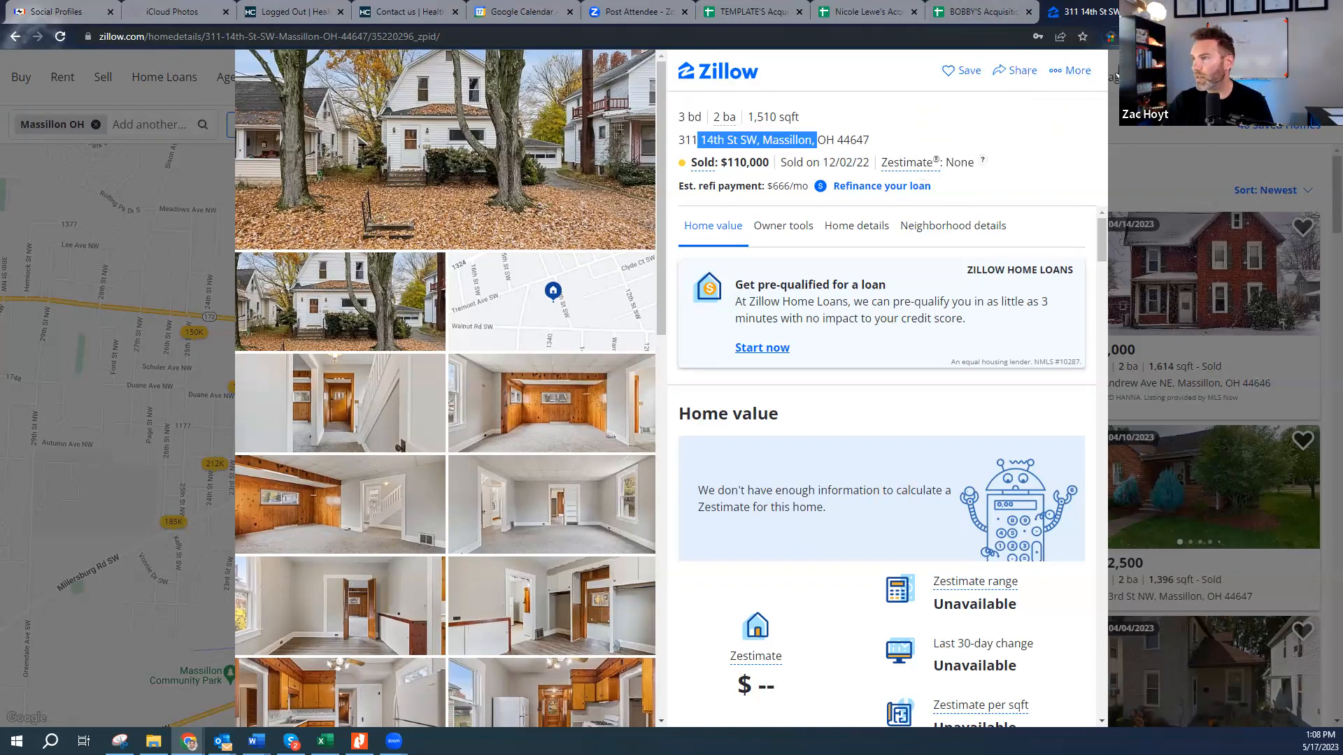
left_click(1113, 95)
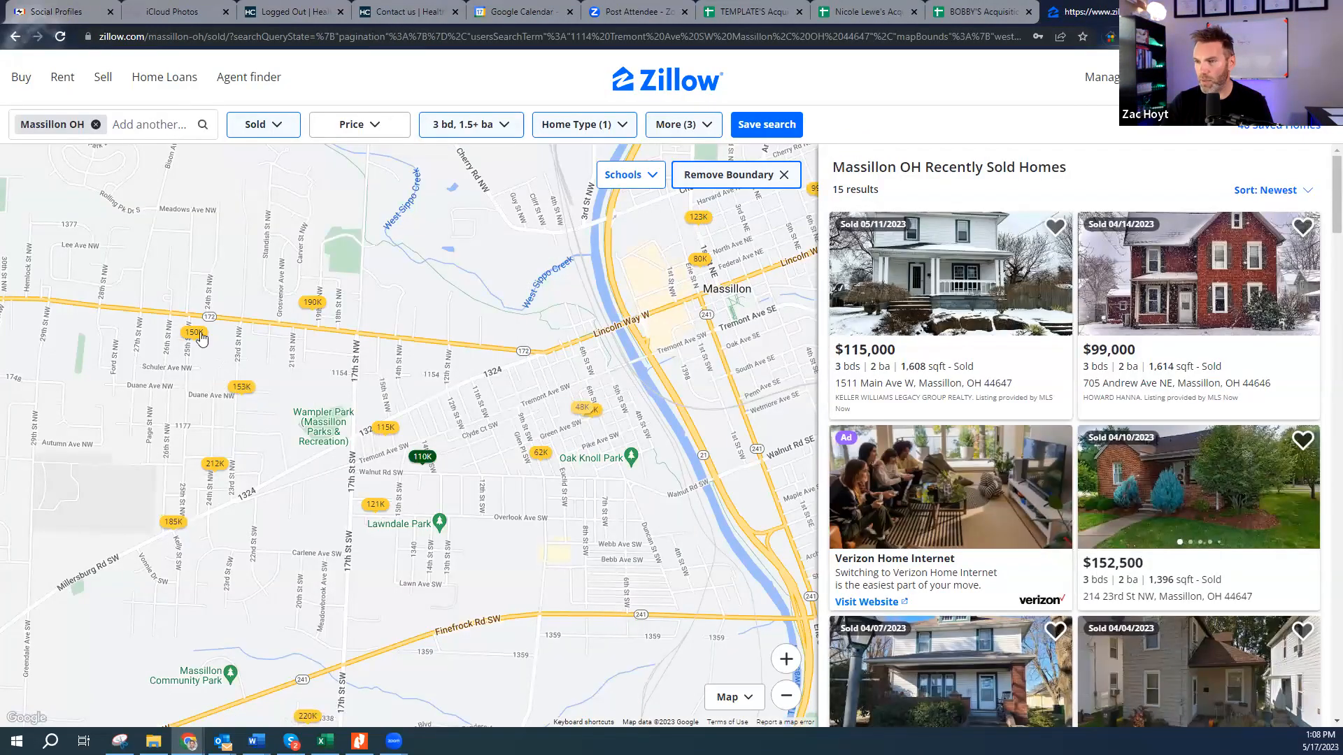
- Open the $212K sold comp and page through all its listing photos full-screen
left_click(217, 473)
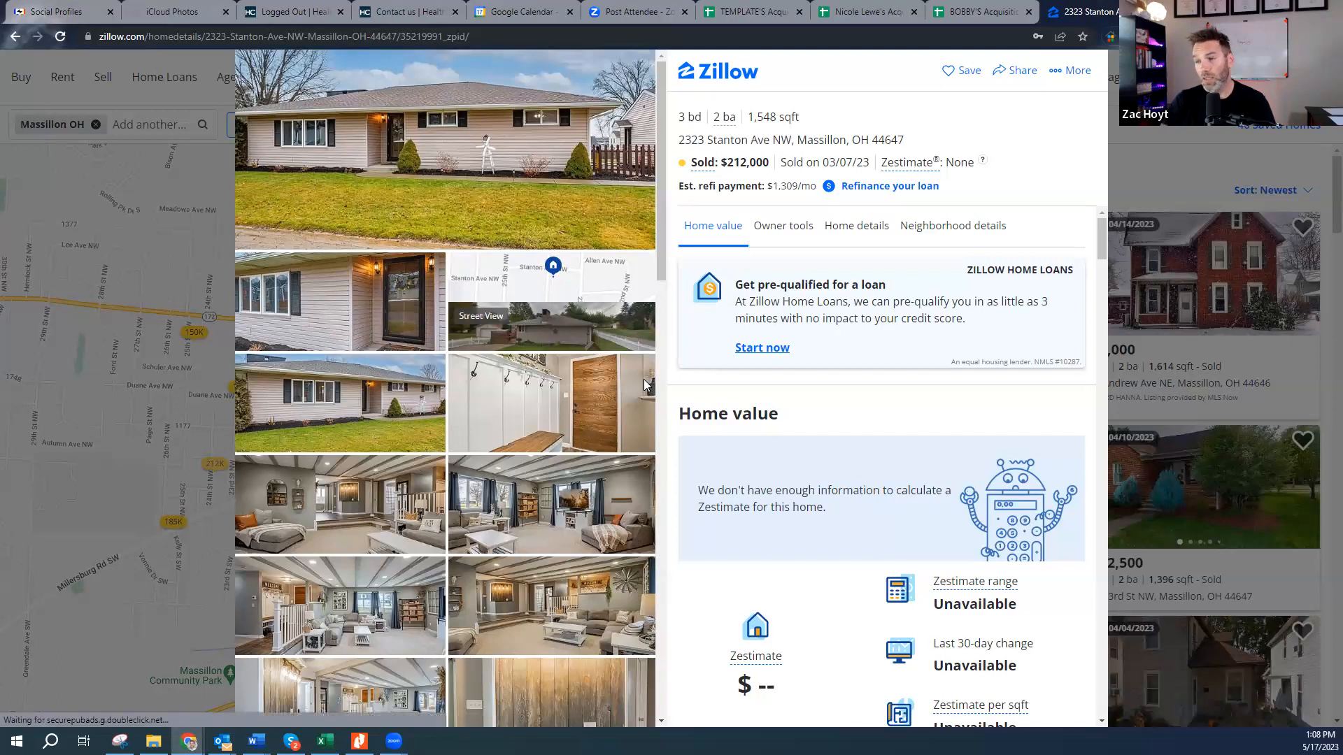
left_click(374, 502)
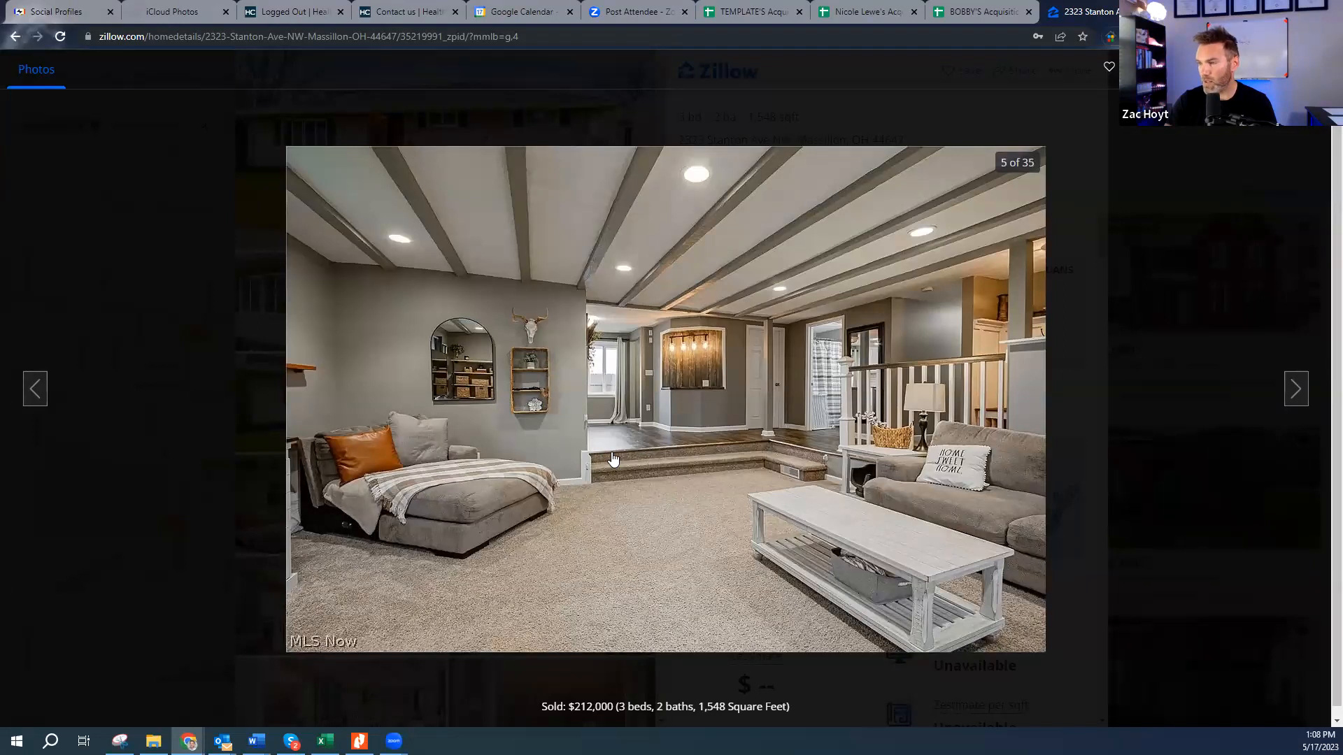
left_click(1298, 390)
left_click(1301, 391)
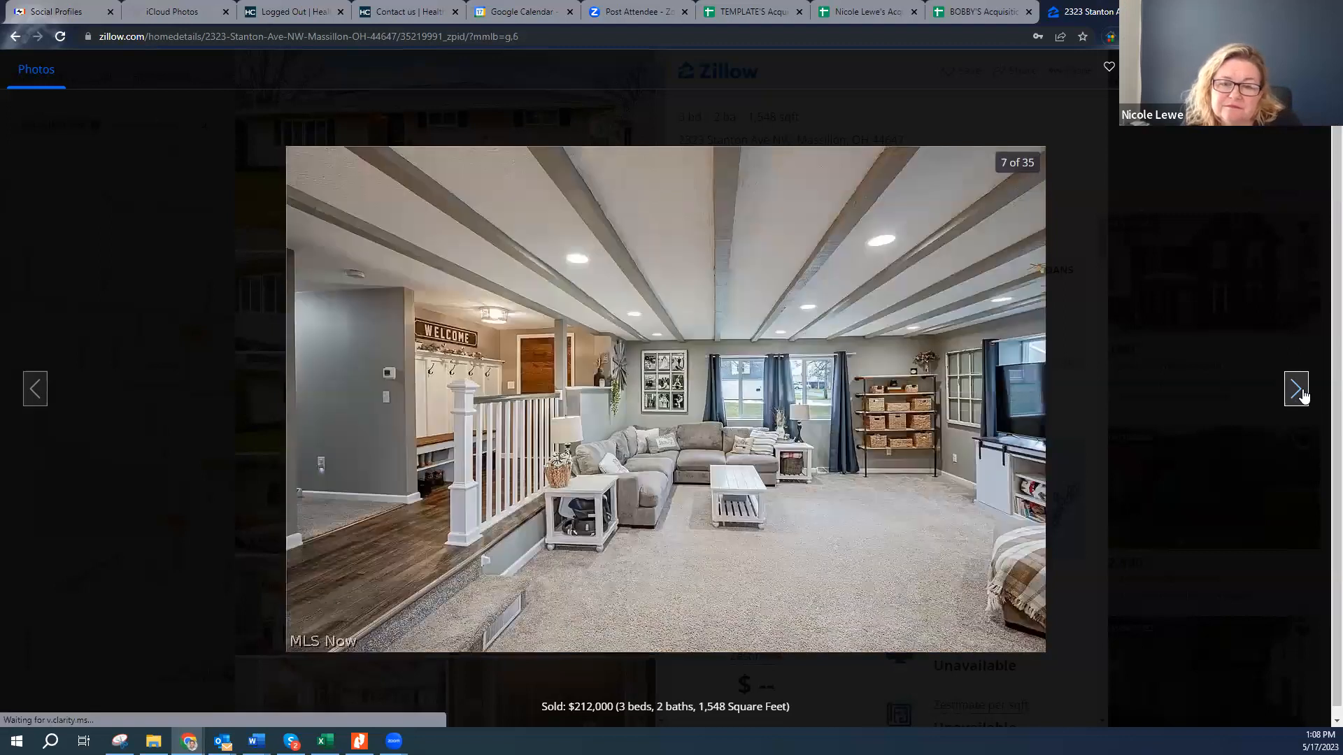
left_click(1301, 391)
left_click(1301, 391)
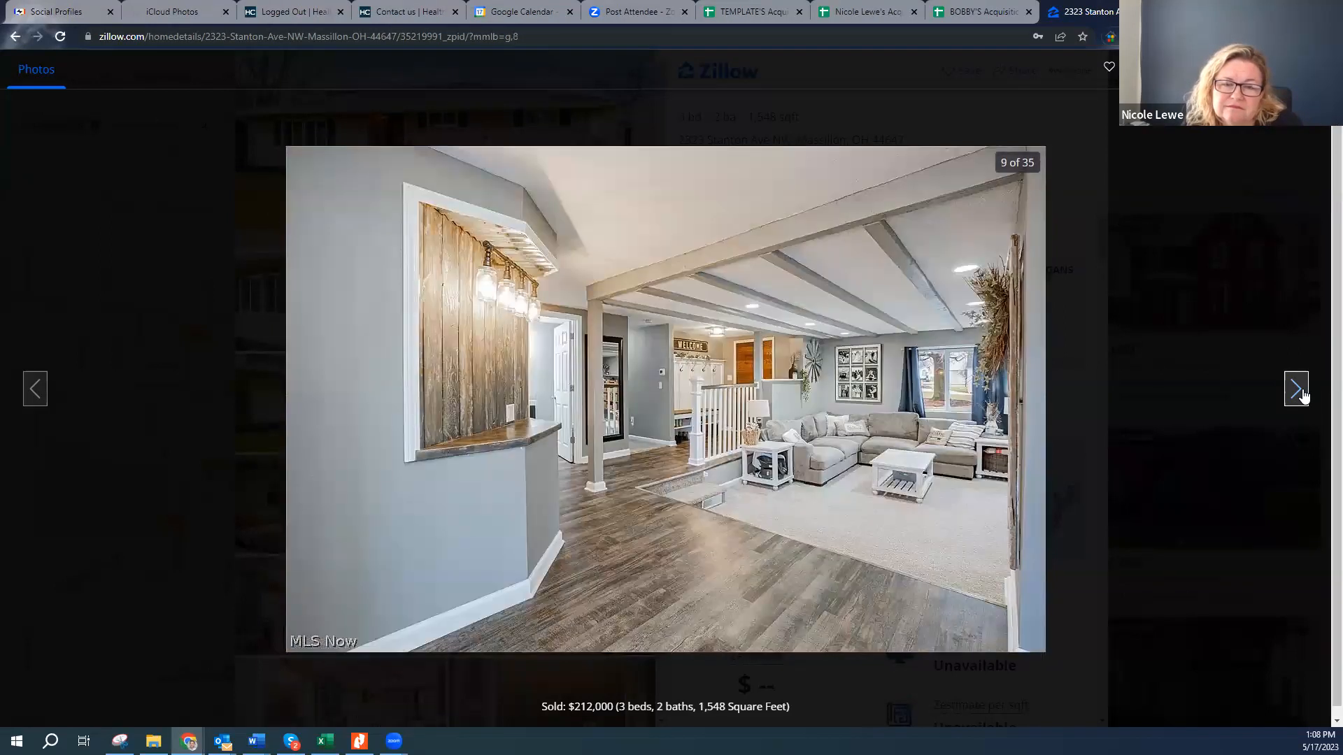
left_click(1301, 391)
left_click(1300, 391)
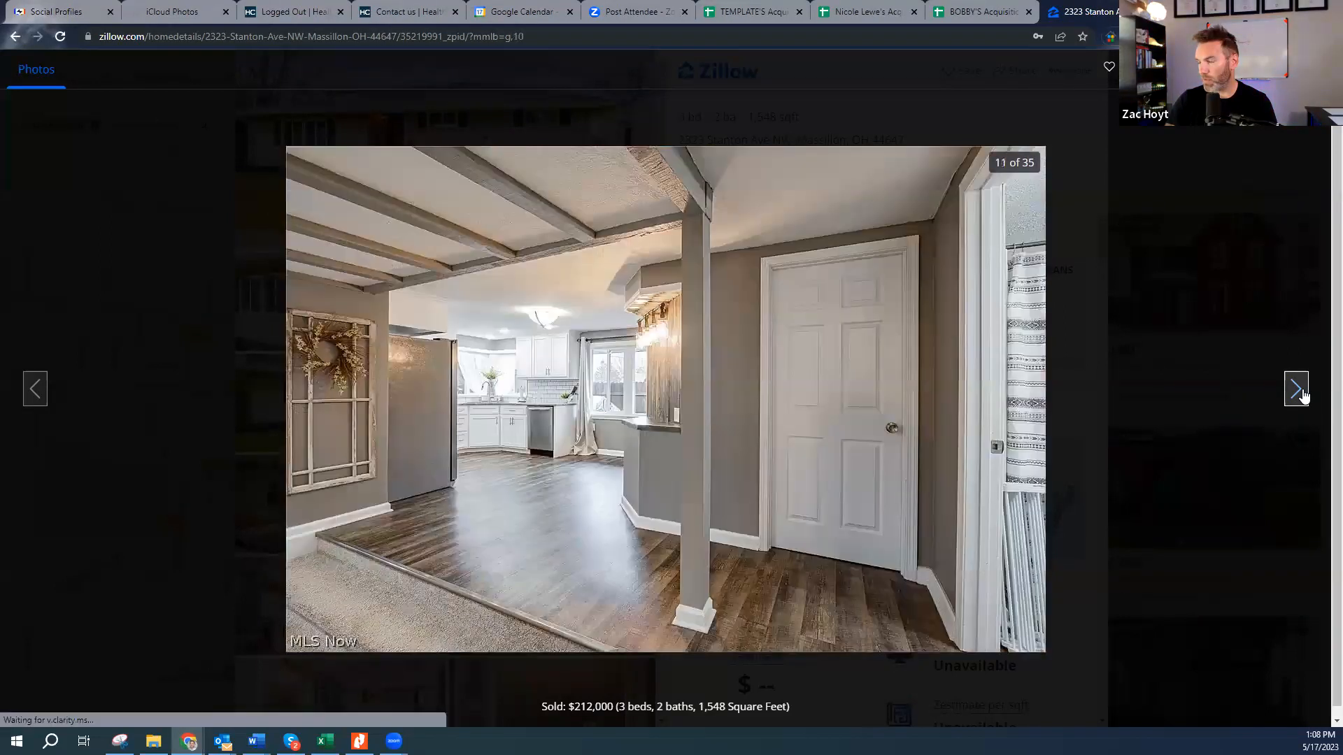
left_click(1301, 392)
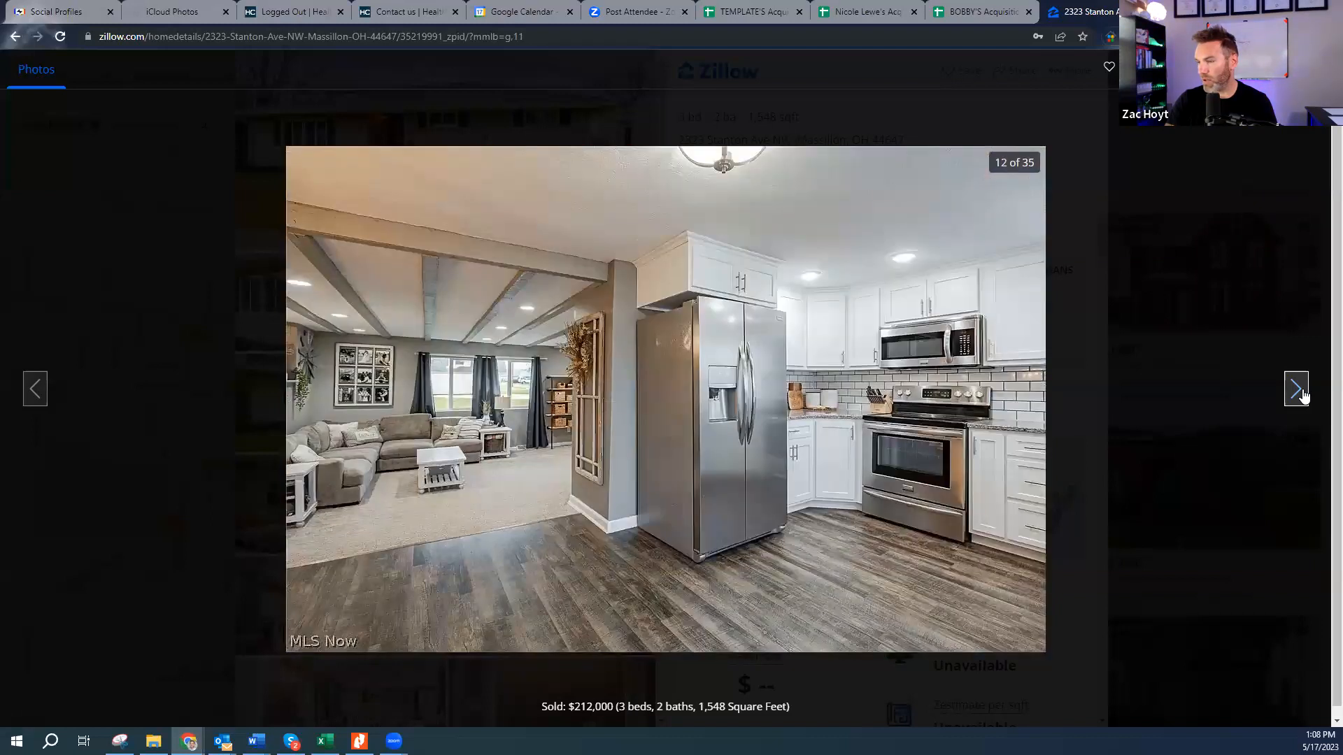
left_click(1301, 391)
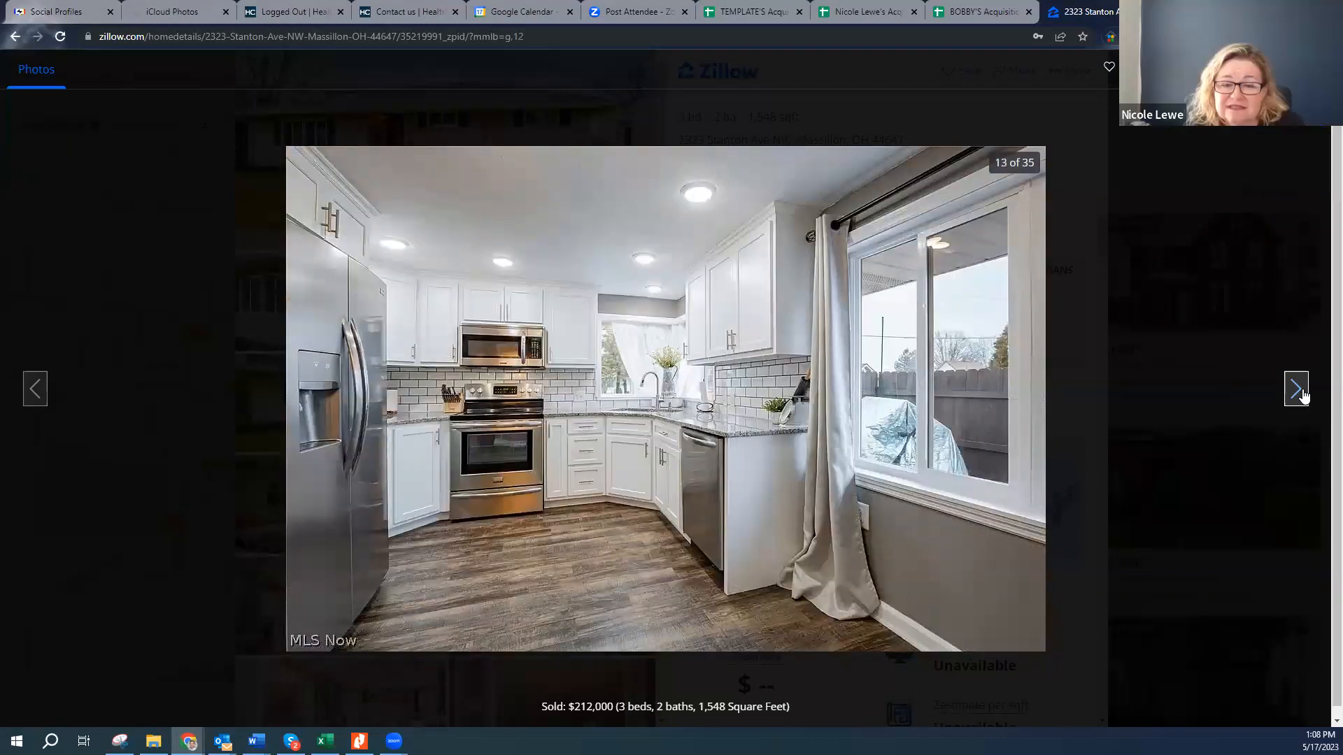
left_click(1301, 391)
left_click(1301, 392)
left_click(1301, 392)
left_click(1301, 392)
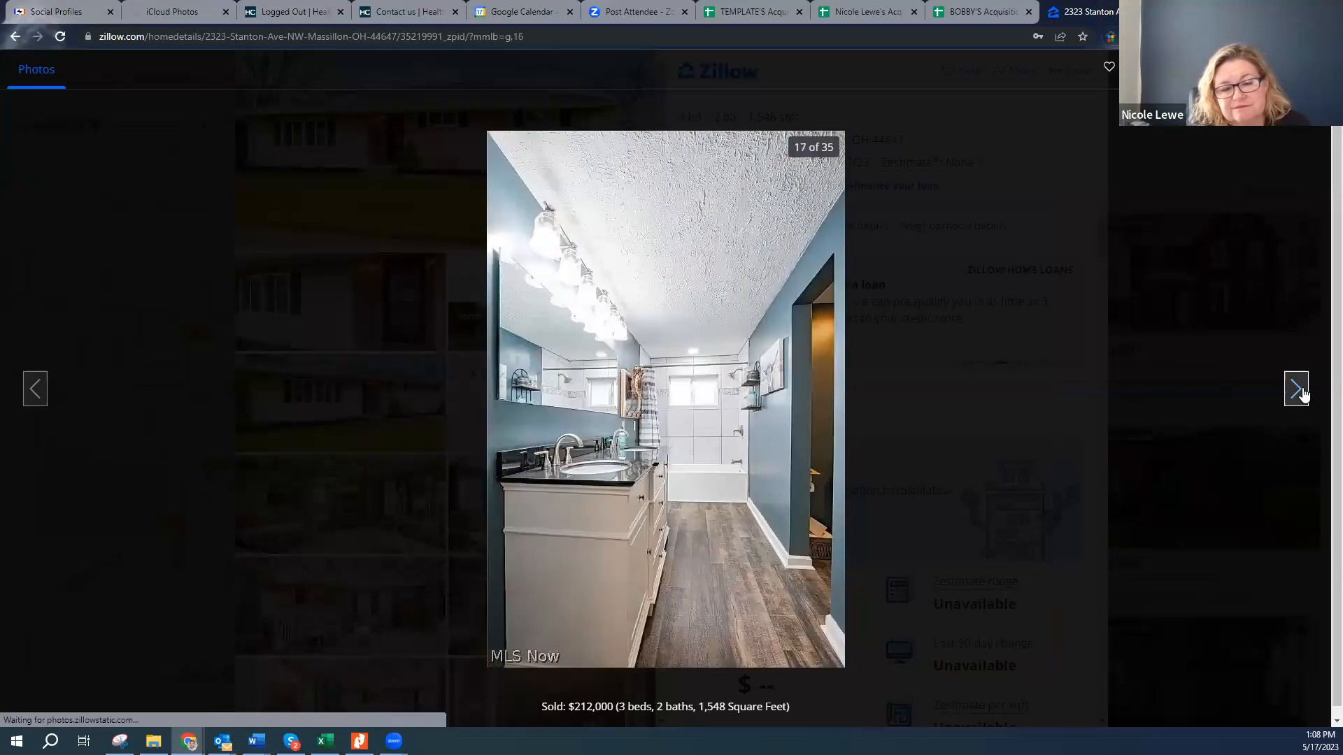
left_click(1301, 391)
left_click(1301, 391)
left_click(1301, 391)
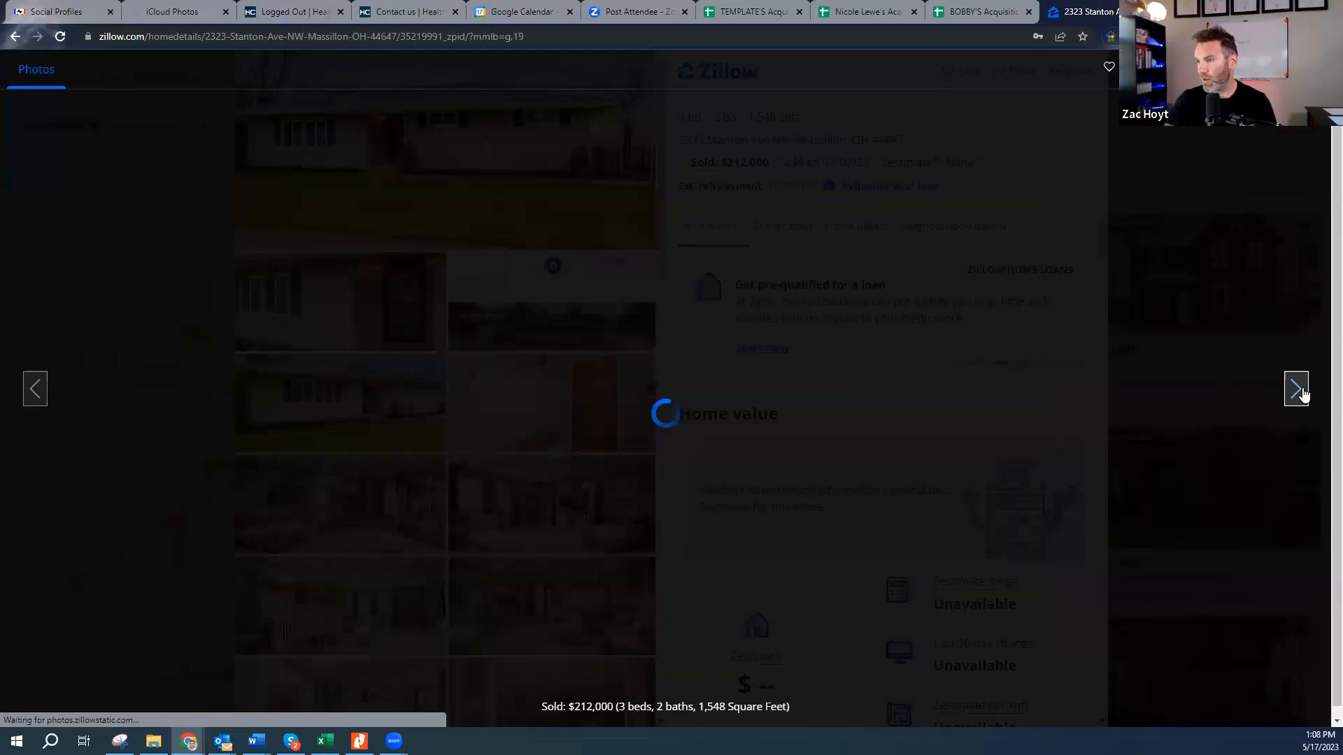
left_click(1301, 392)
left_click(1302, 391)
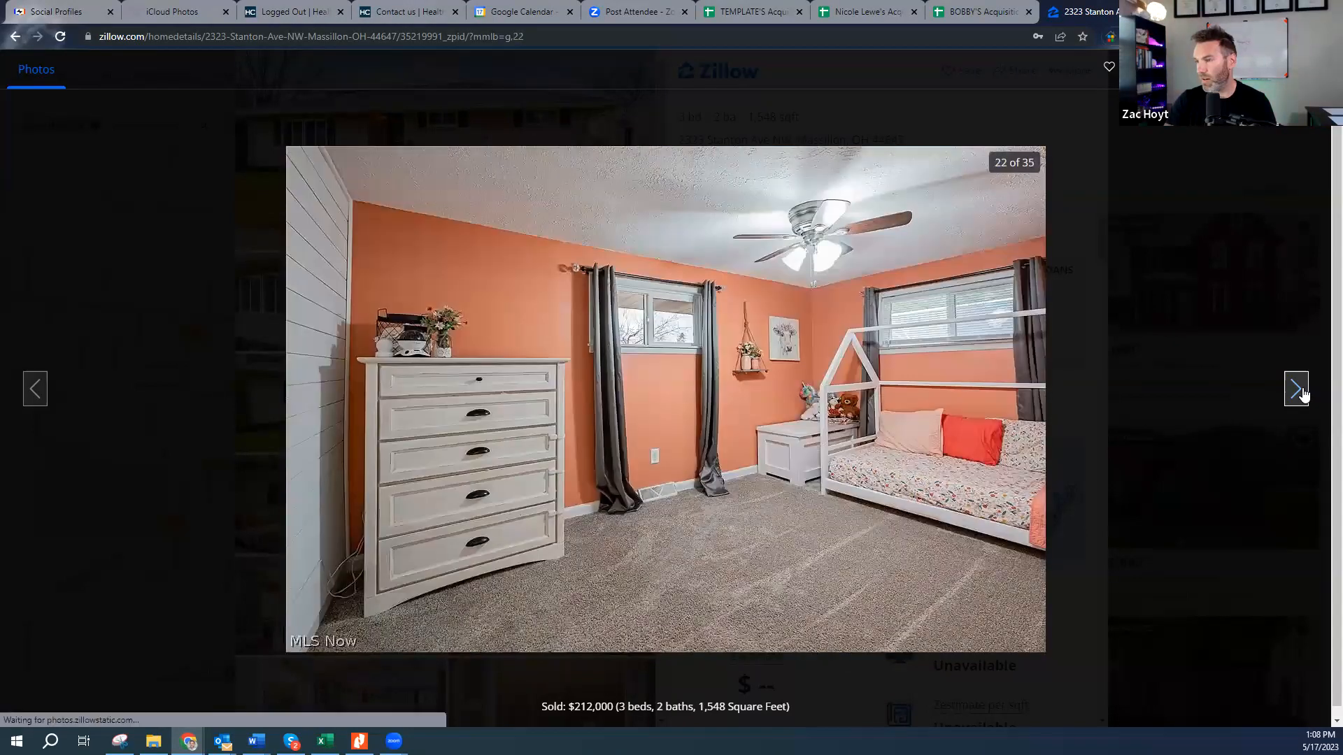
left_click(1303, 392)
left_click(1302, 392)
left_click(1302, 392)
left_click(1302, 392)
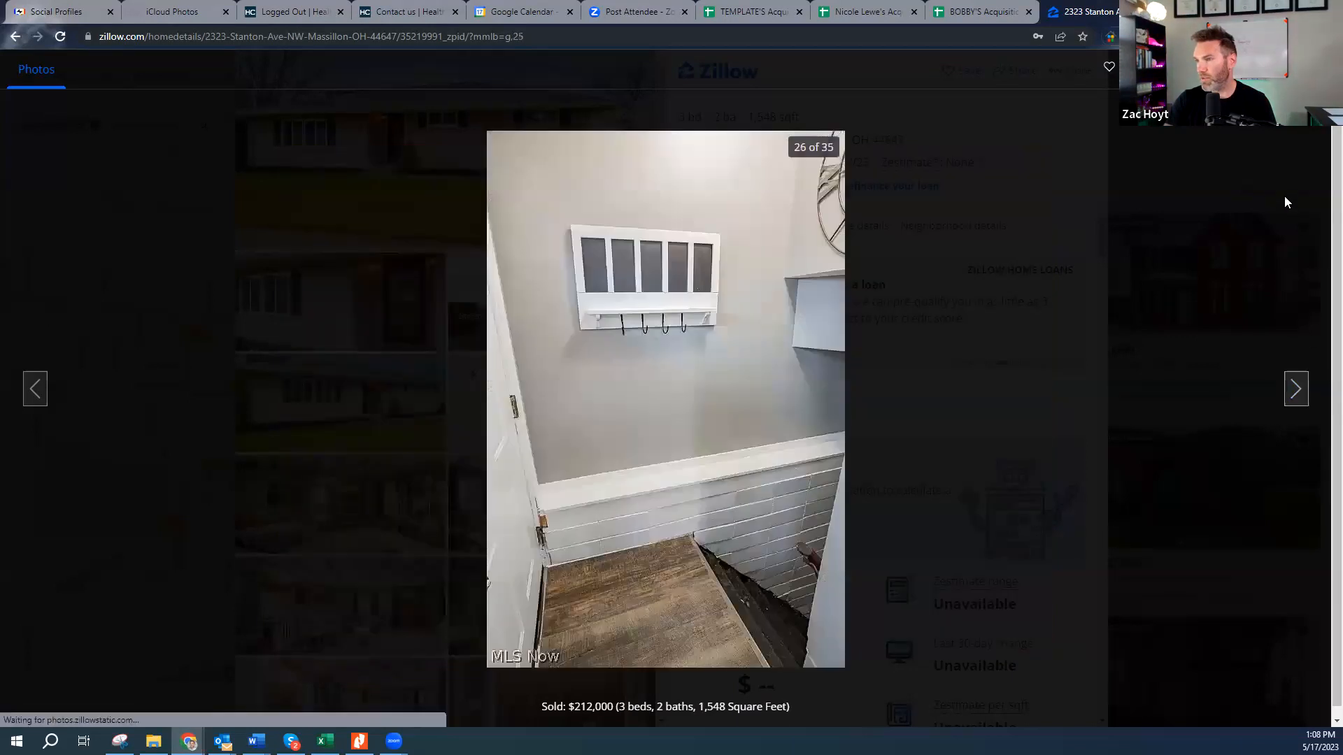
key("Escape")
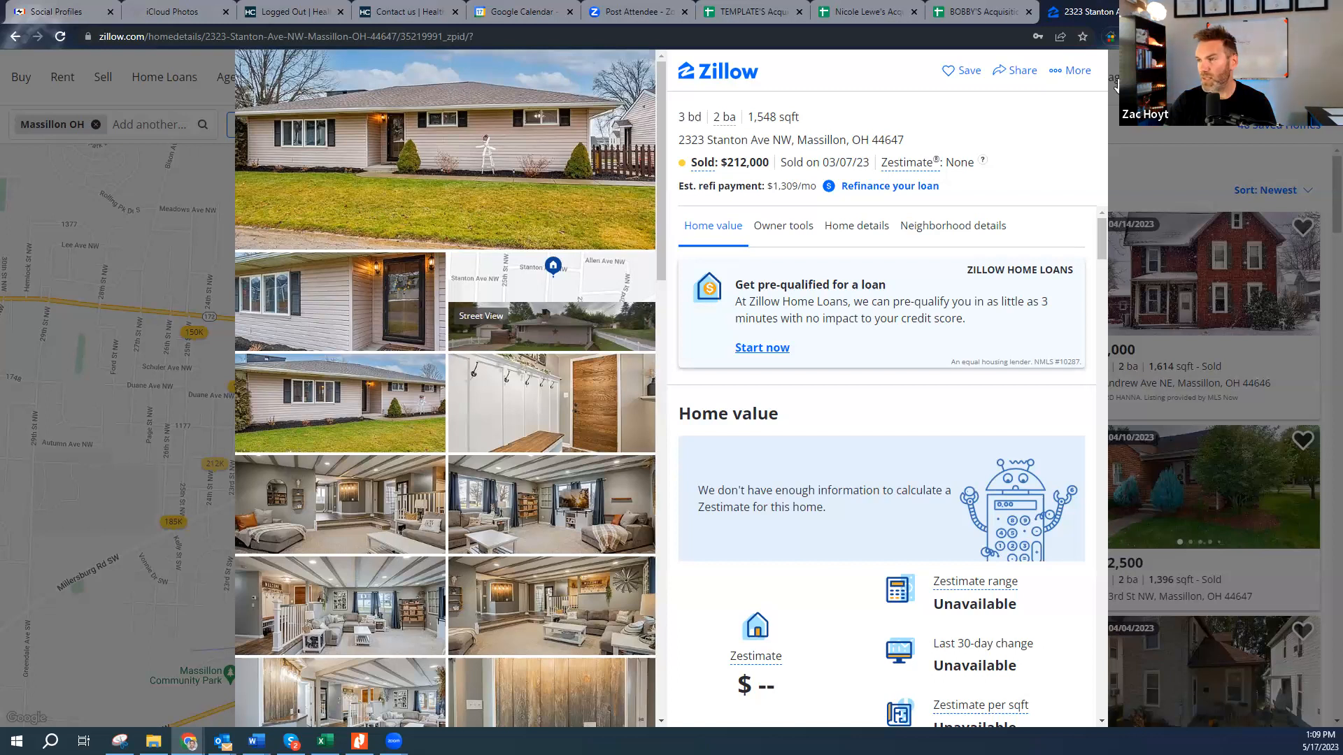
- Check the 03/07/23 sale date, then return to the sold results and pan around Massillon
scroll(918, 353, "down", 6)
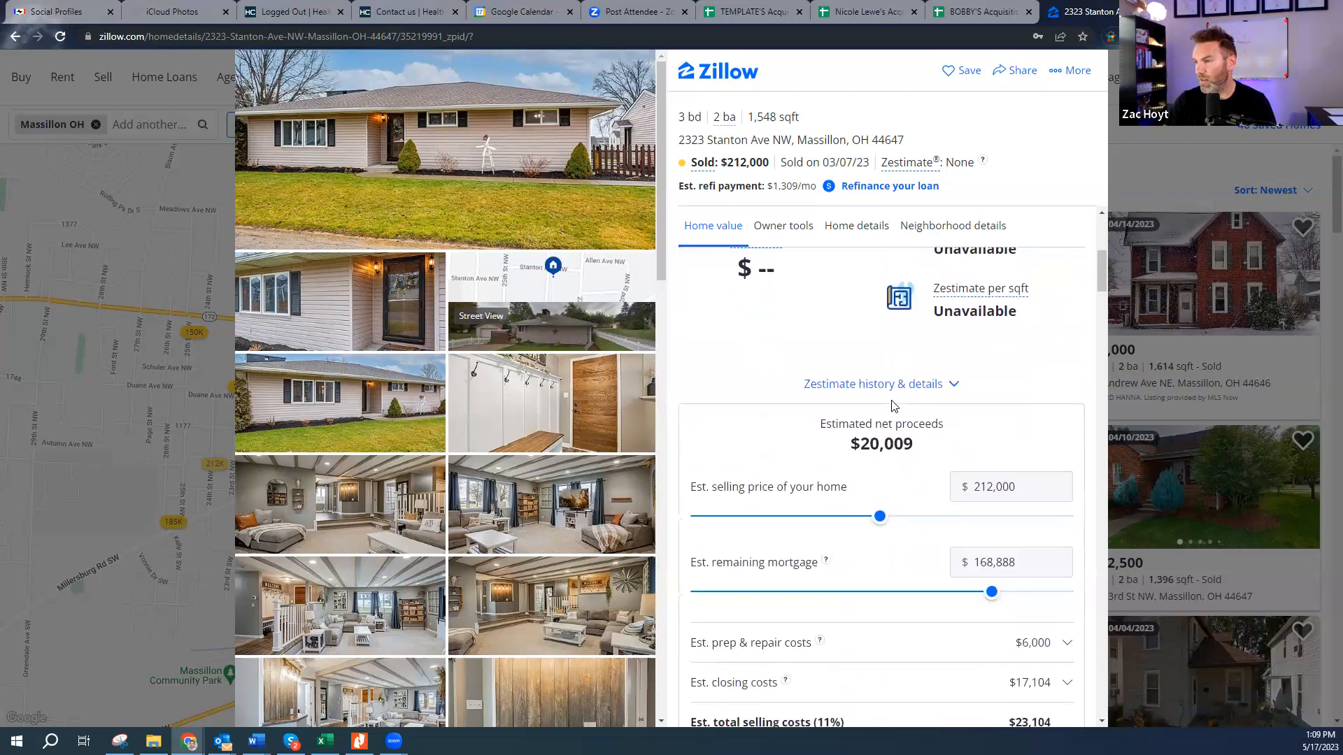
scroll(619, 464, "down", 3)
scroll(619, 463, "down", 4)
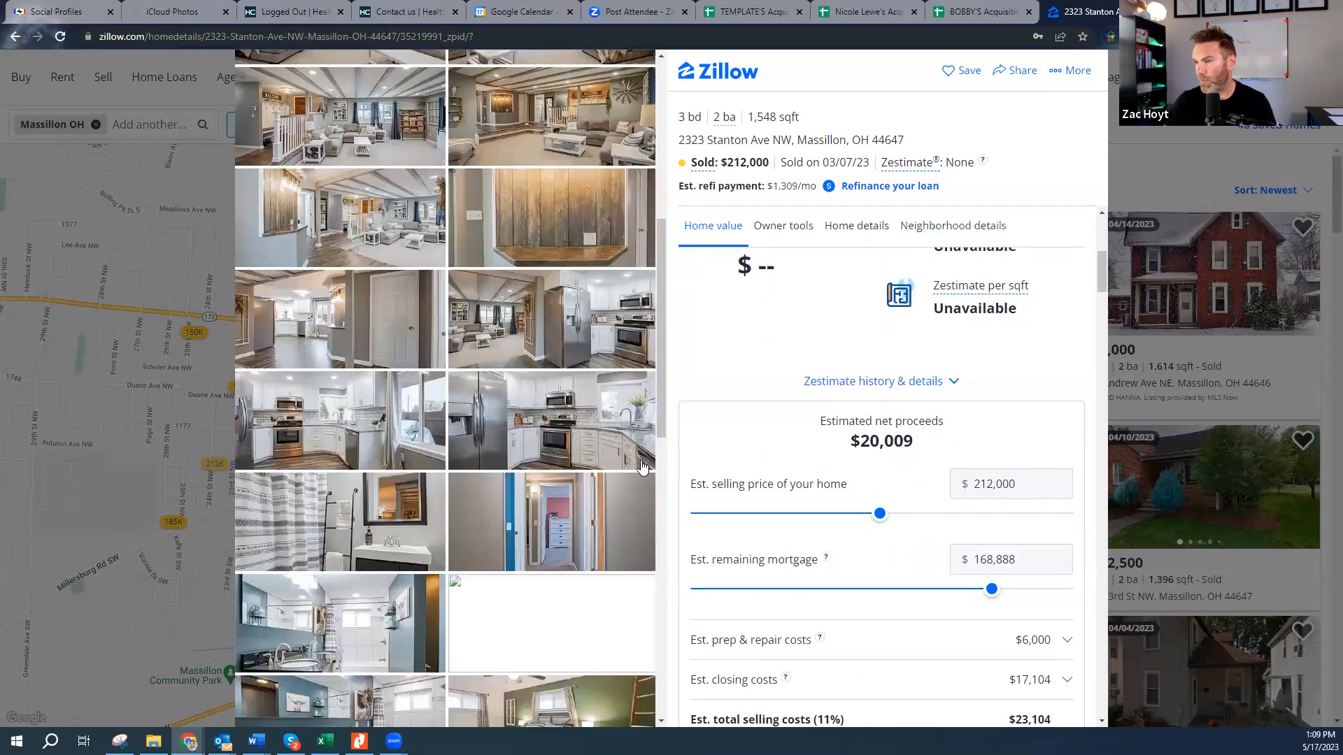
scroll(644, 464, "down", 4)
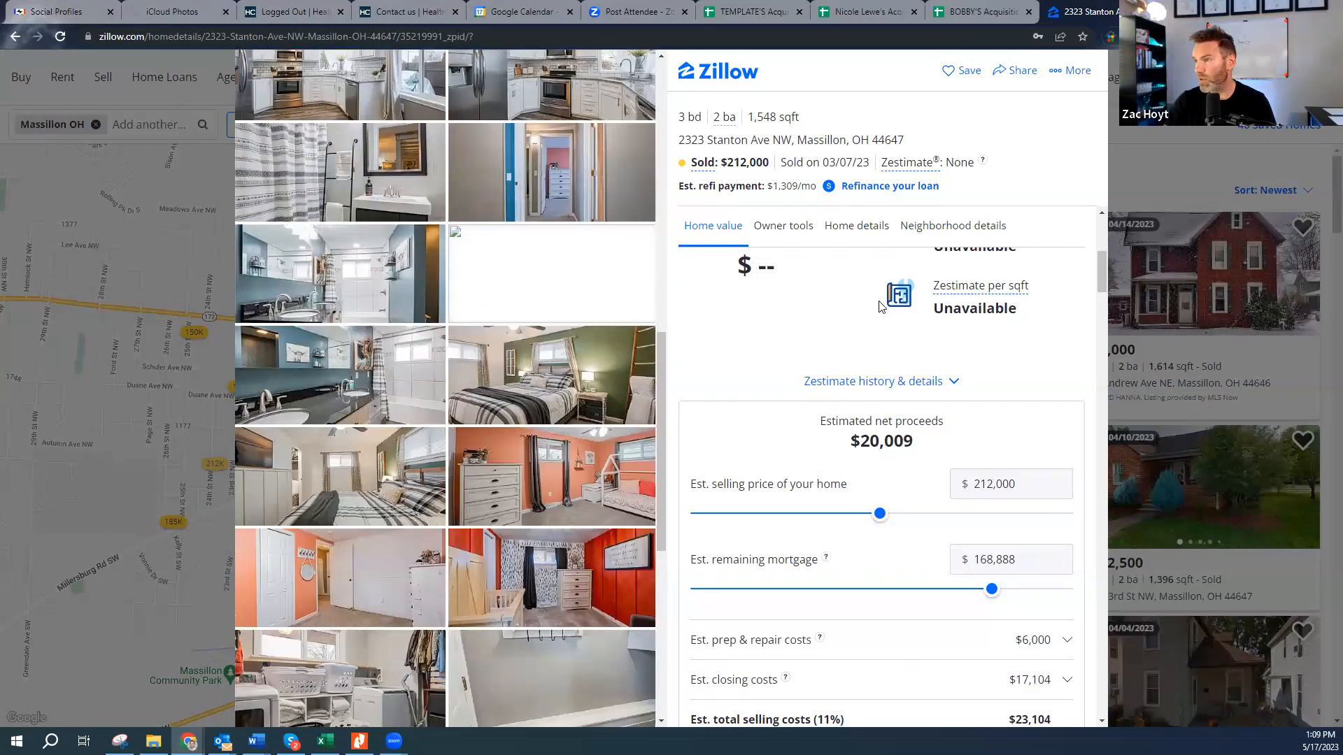
scroll(879, 306, "up", 6)
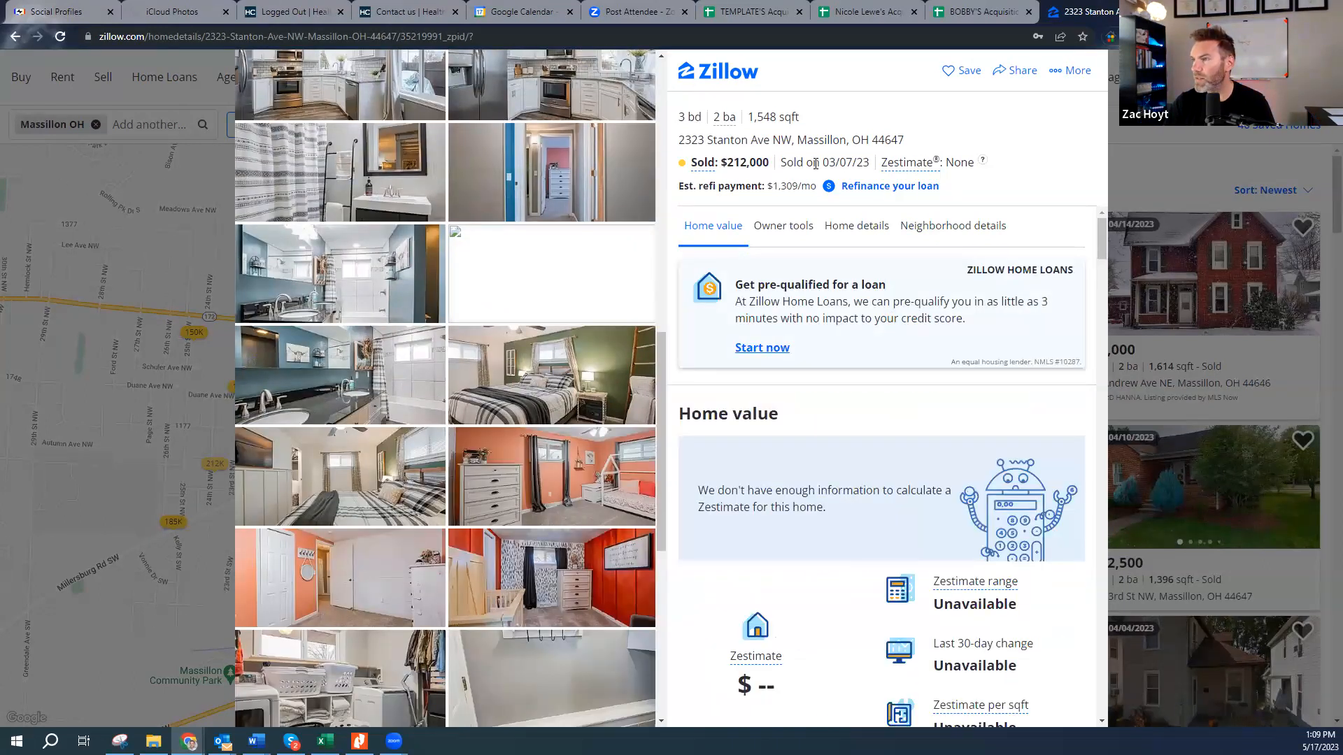
left_click_drag(816, 163, 884, 171)
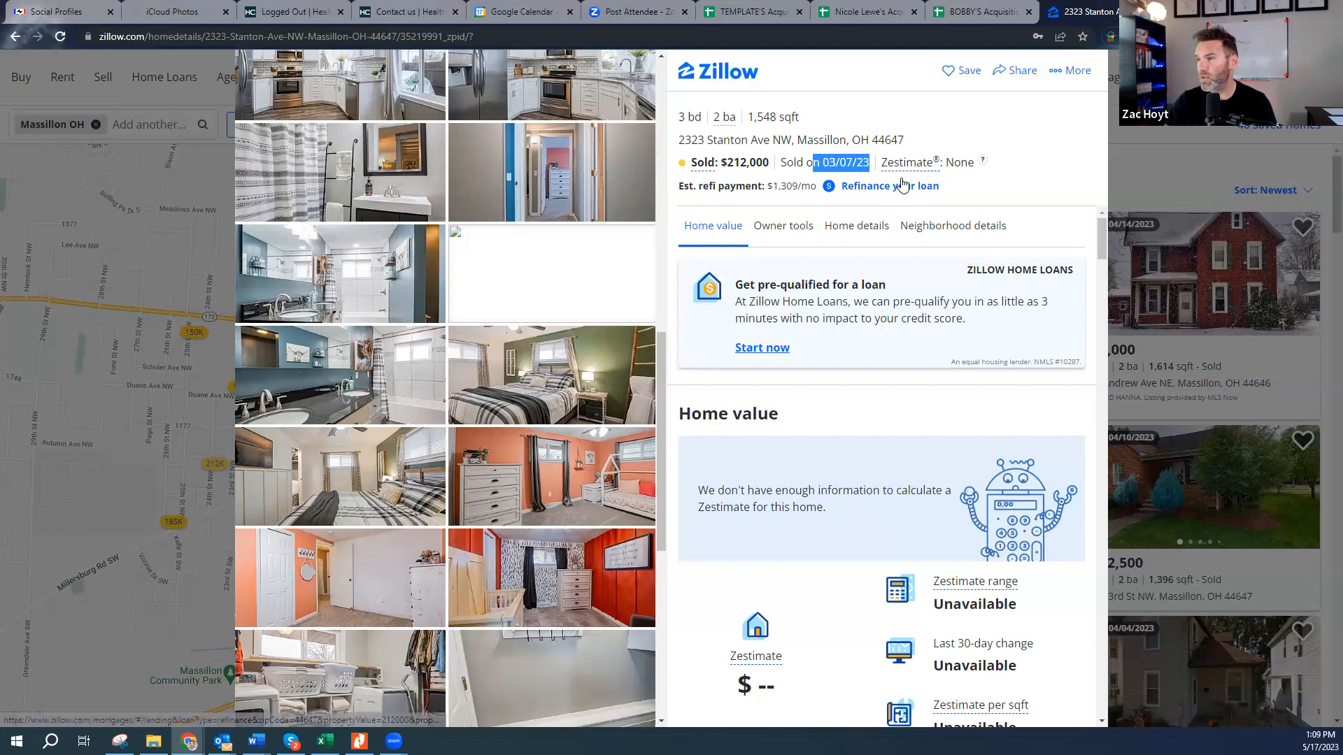
key("Escape")
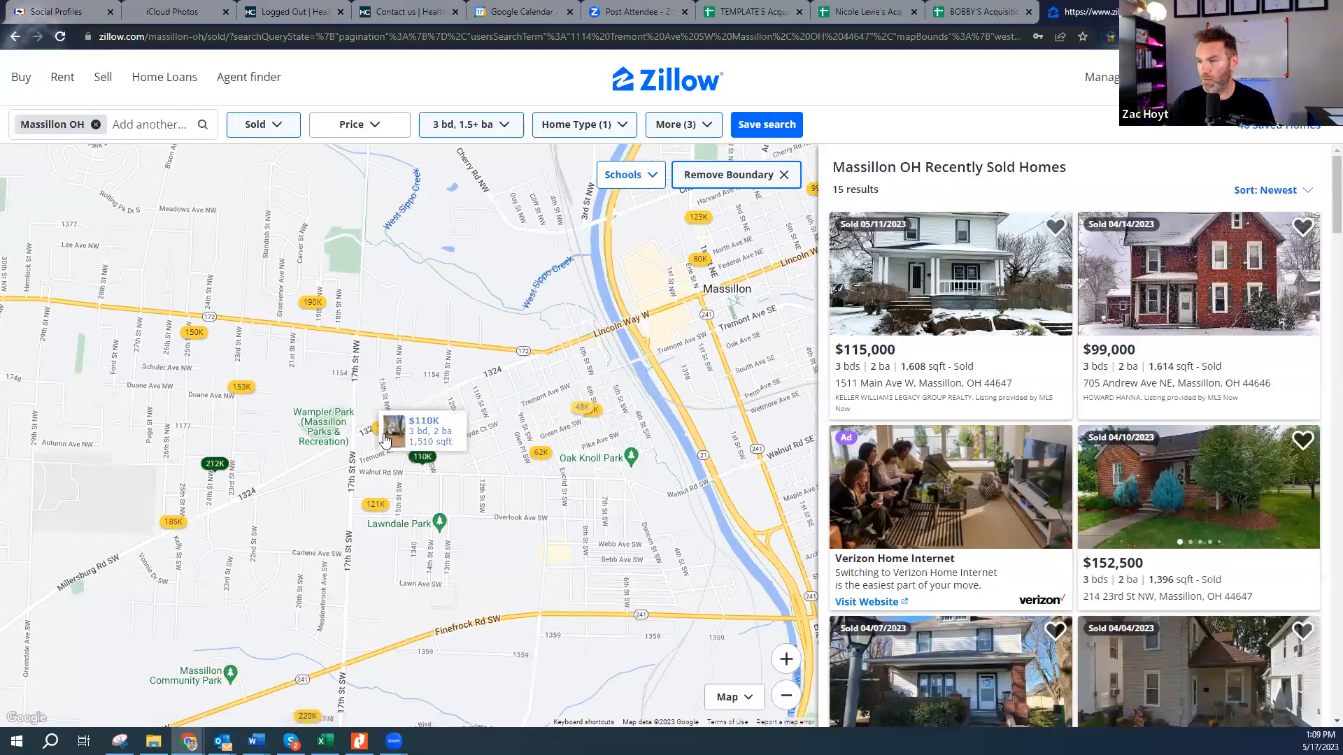
left_click_drag(377, 453, 700, 325)
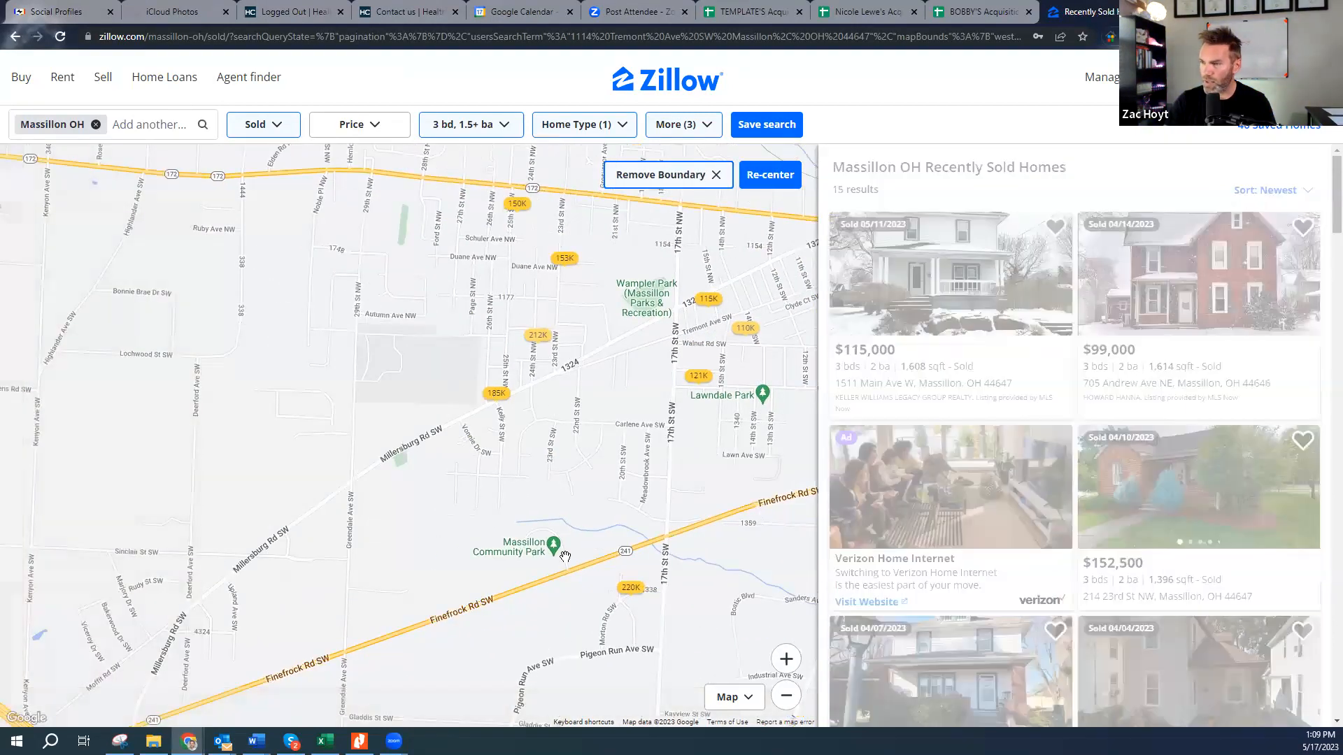
left_click_drag(705, 423, 467, 556)
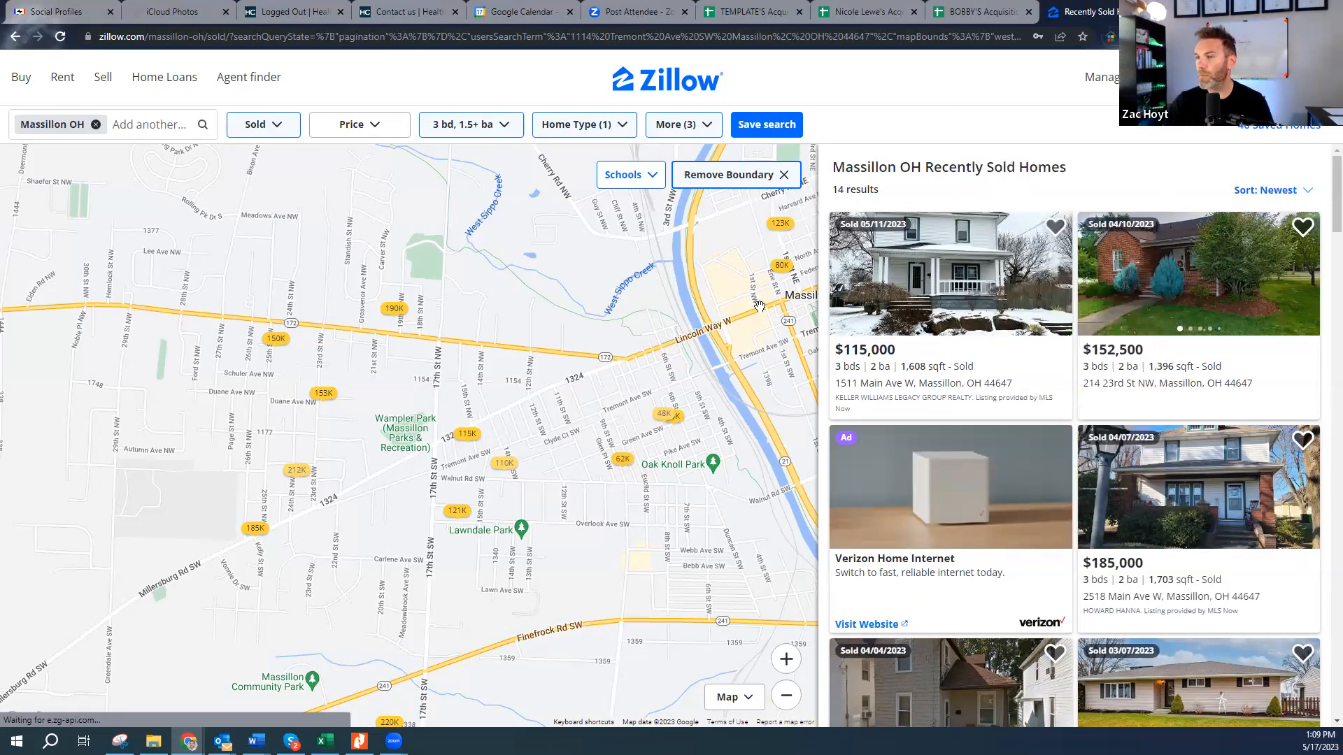
left_click(299, 470)
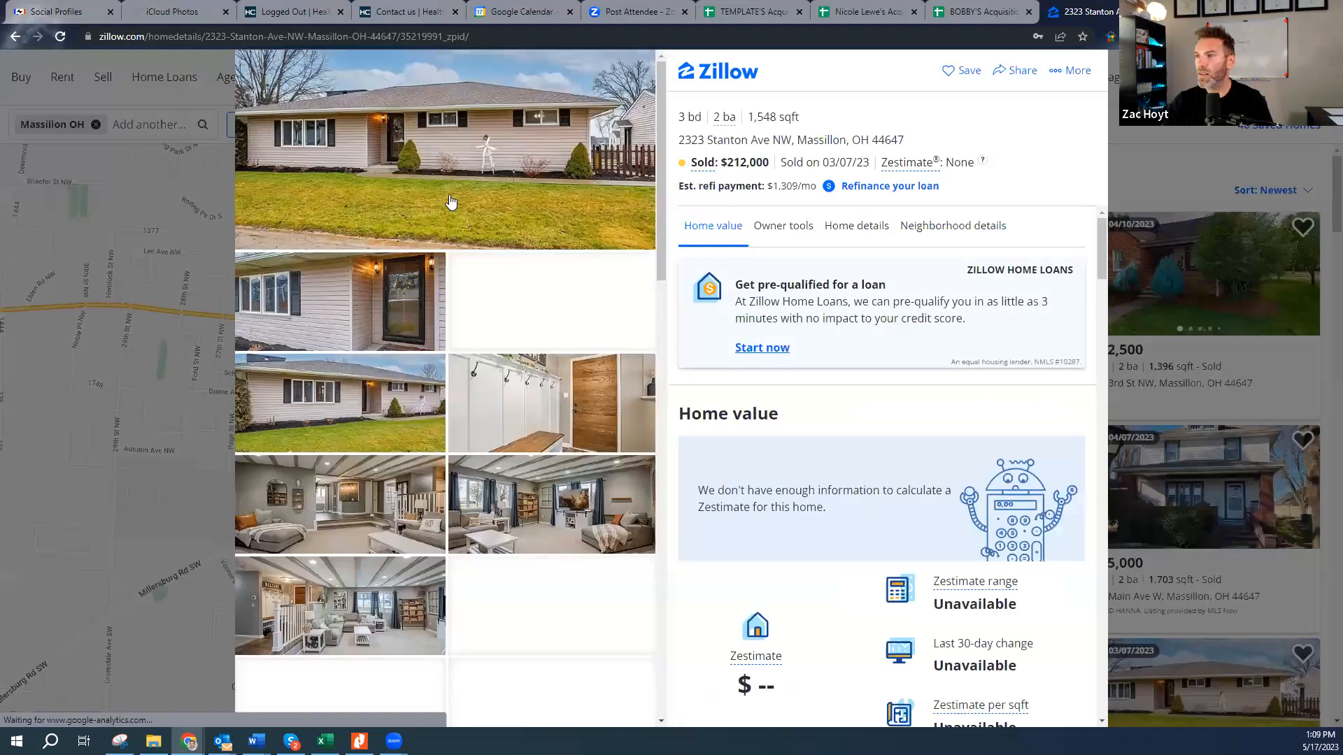
double_click(697, 160)
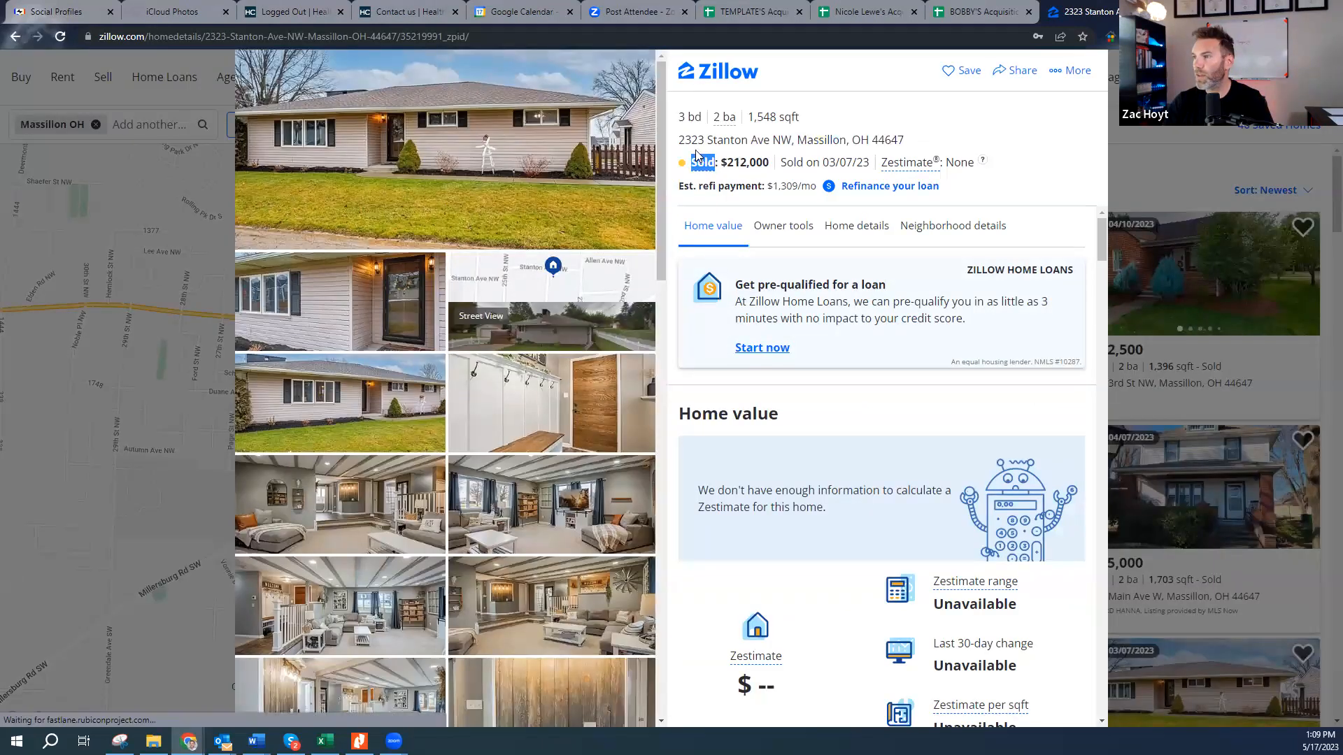
triple_click(699, 140)
key("ctrl+c")
key("ctrl+t")
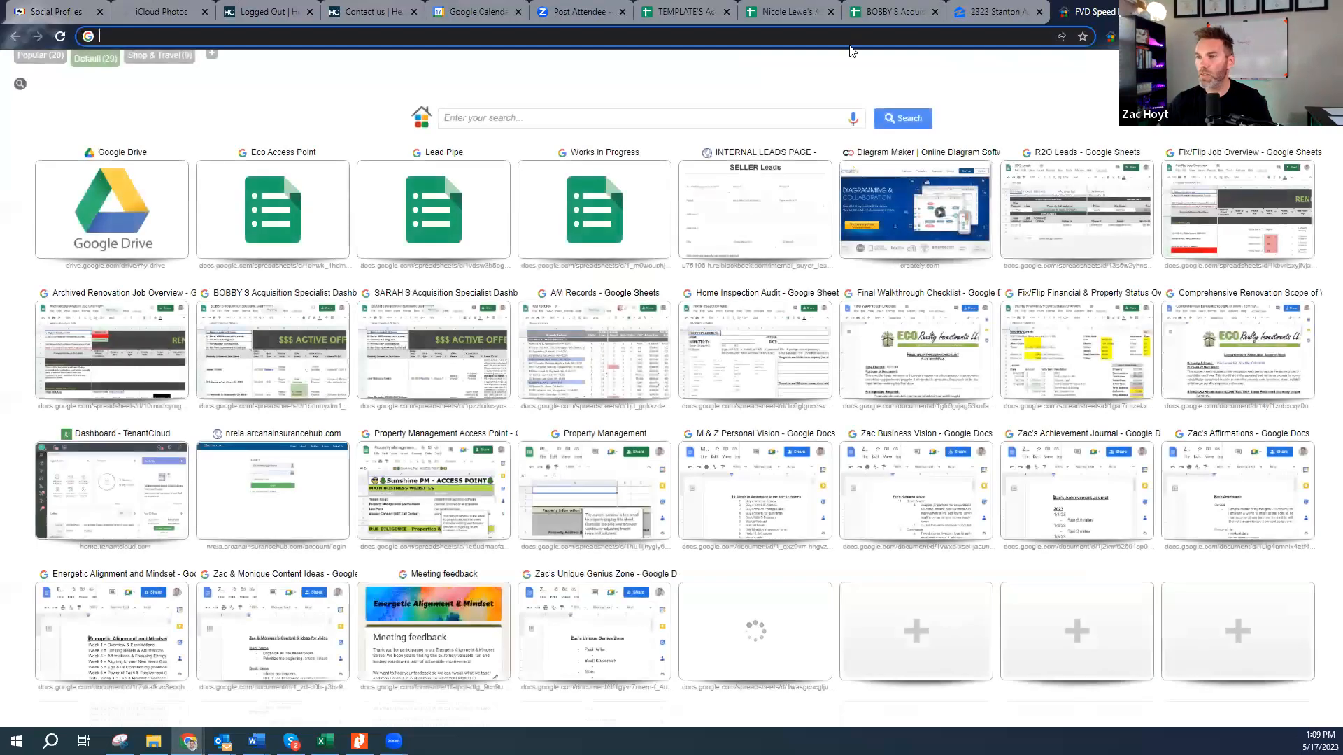
type("ma")
key("Return")
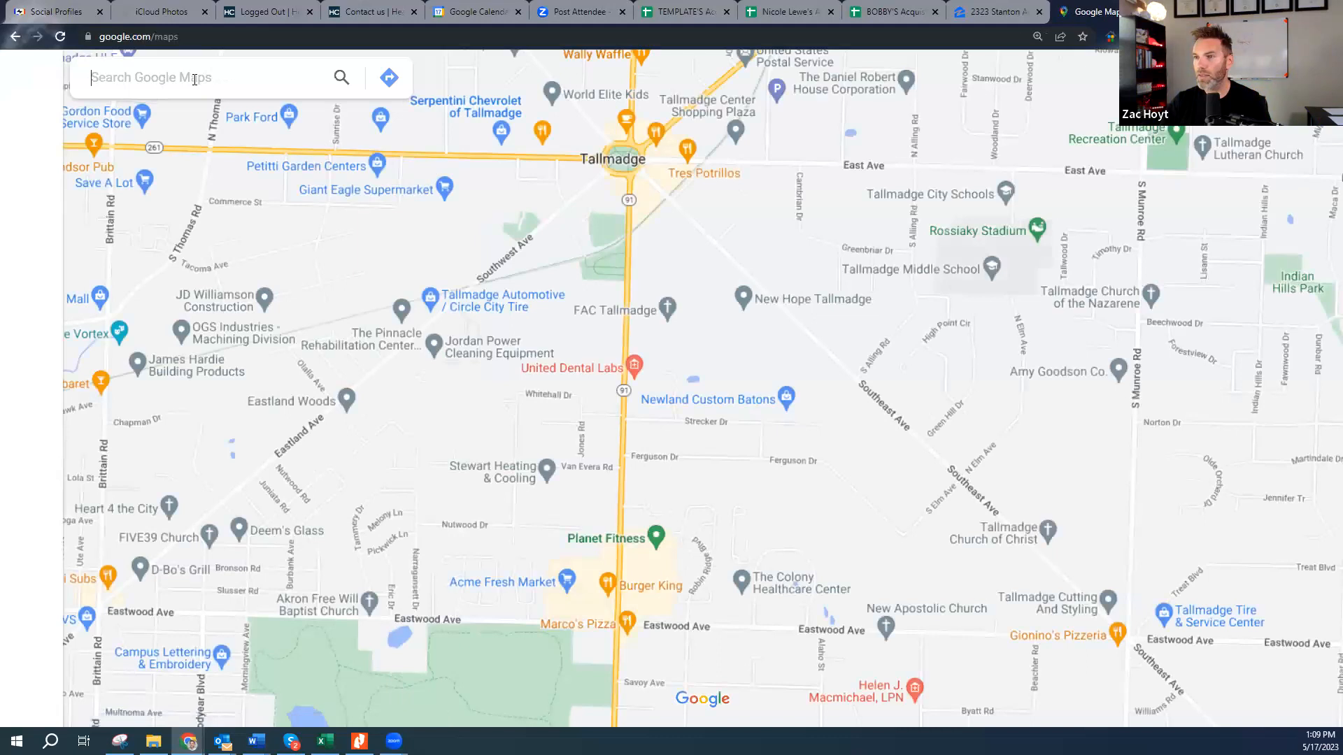
key("ctrl+v")
key("Return")
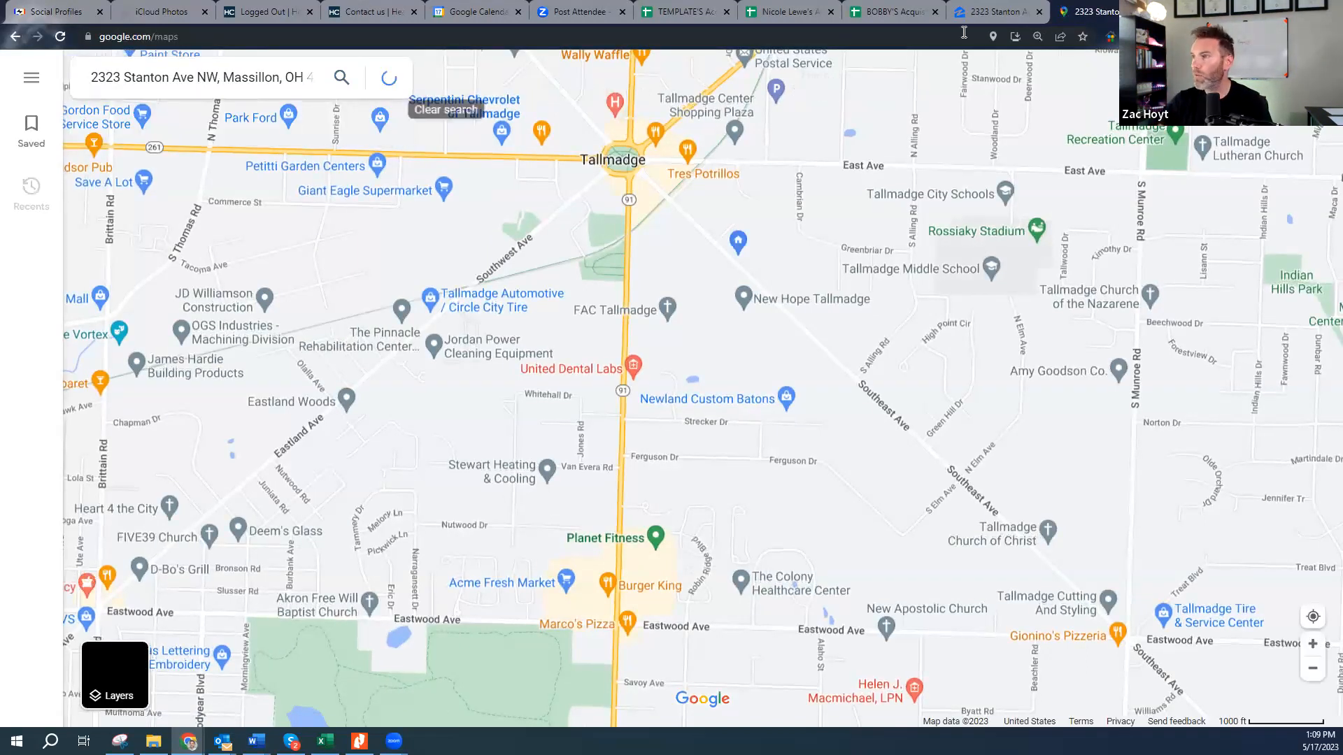
left_click(889, 11)
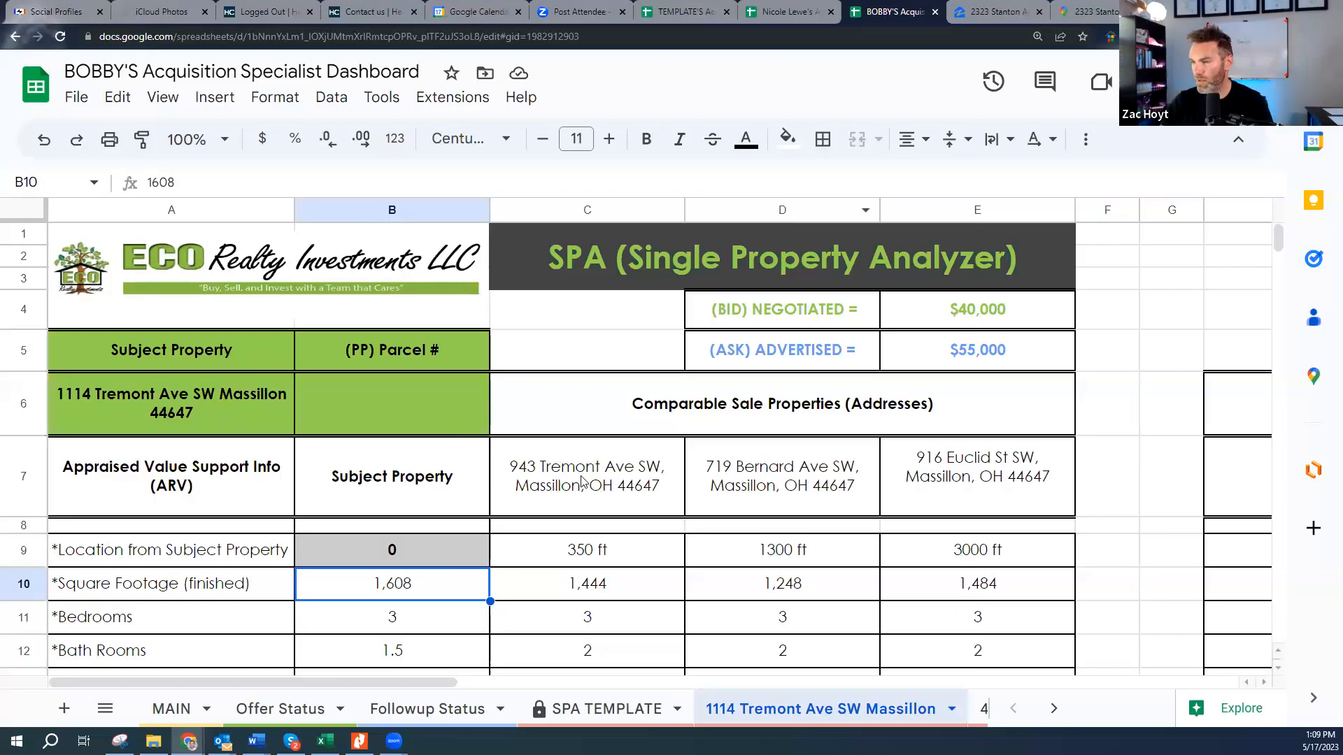
double_click(180, 386)
triple_click(181, 387)
key("ctrl+c")
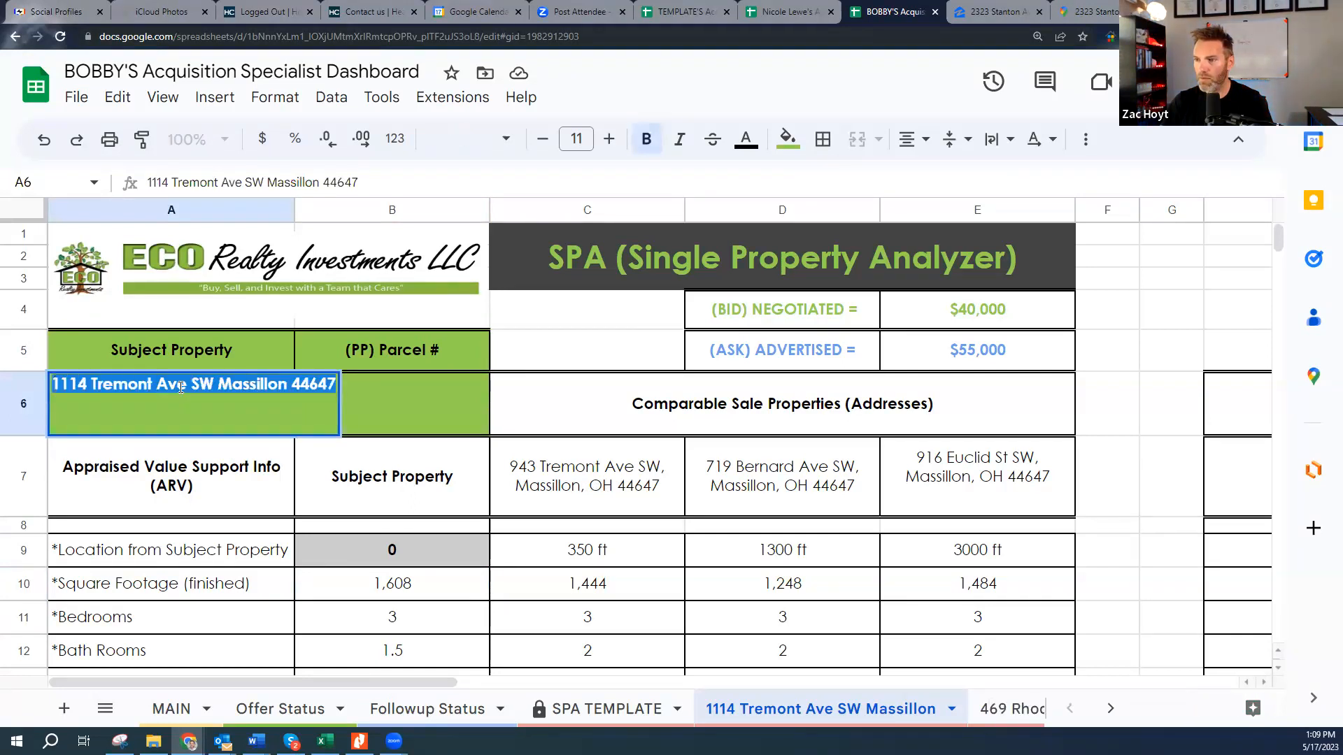
left_click(1090, 12)
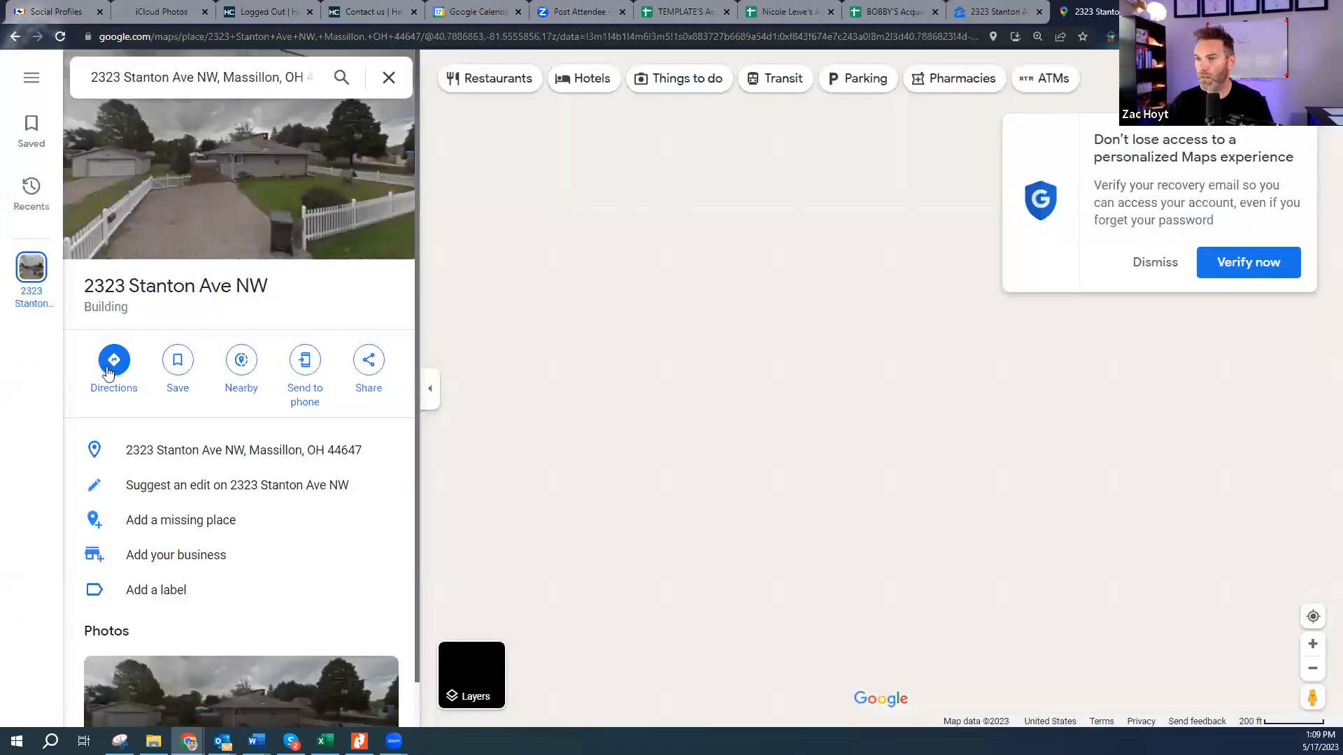
left_click(114, 360)
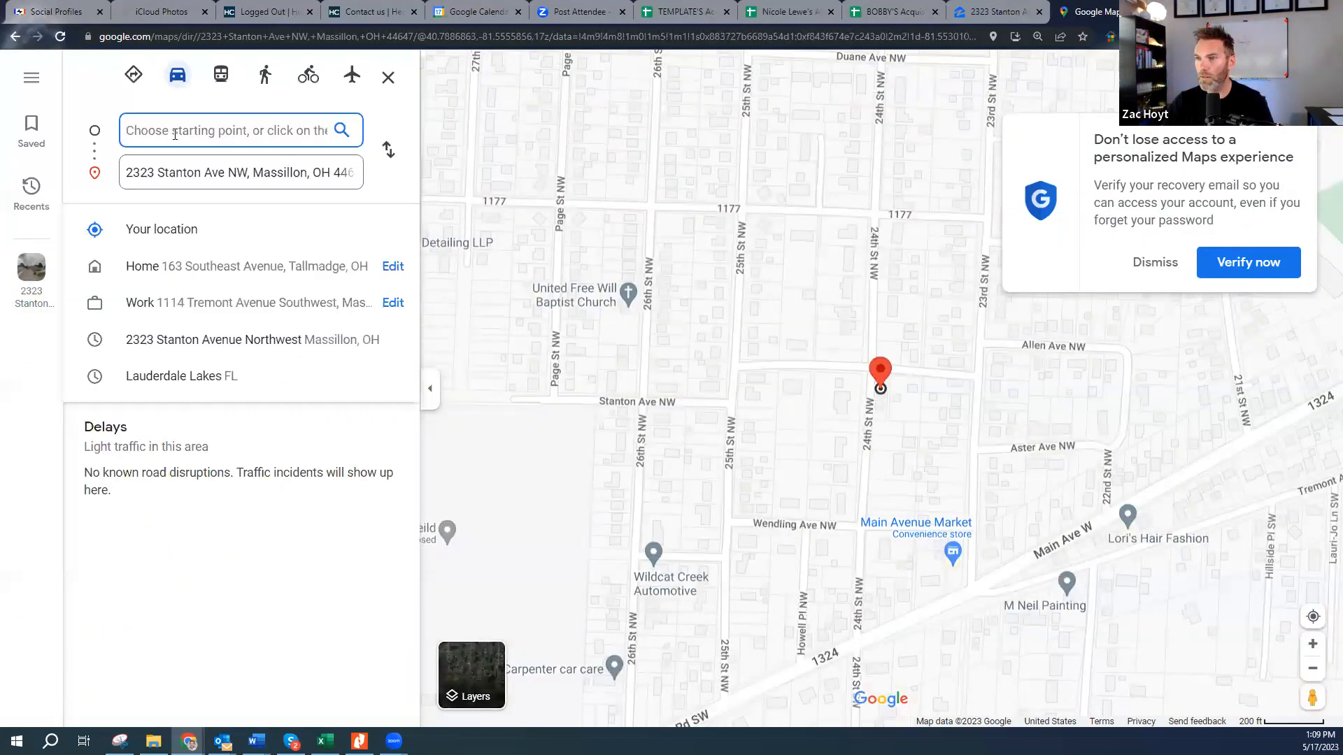
key("ctrl+v")
key("Return")
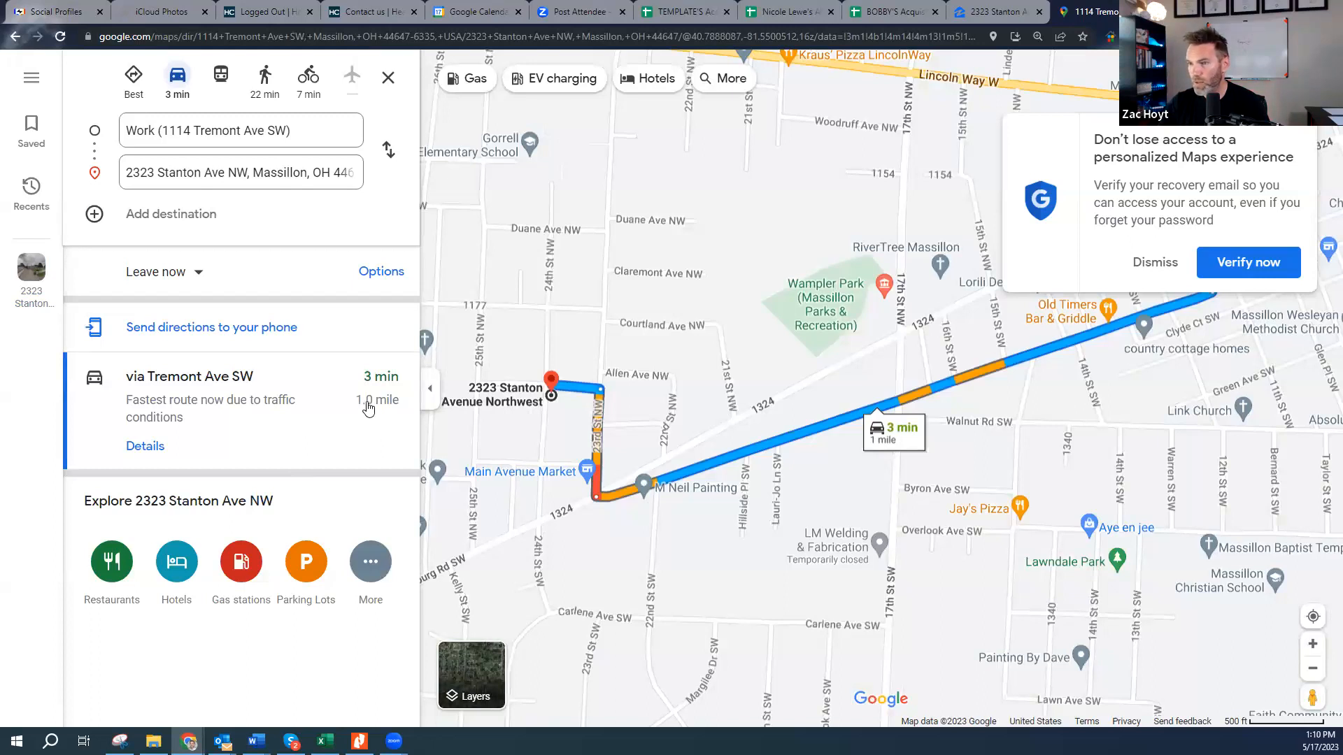
- Centre the 1.0-mile, 3-minute route on the map, then go back to the Zillow listing
left_click_drag(795, 349, 759, 381)
left_click(1155, 262)
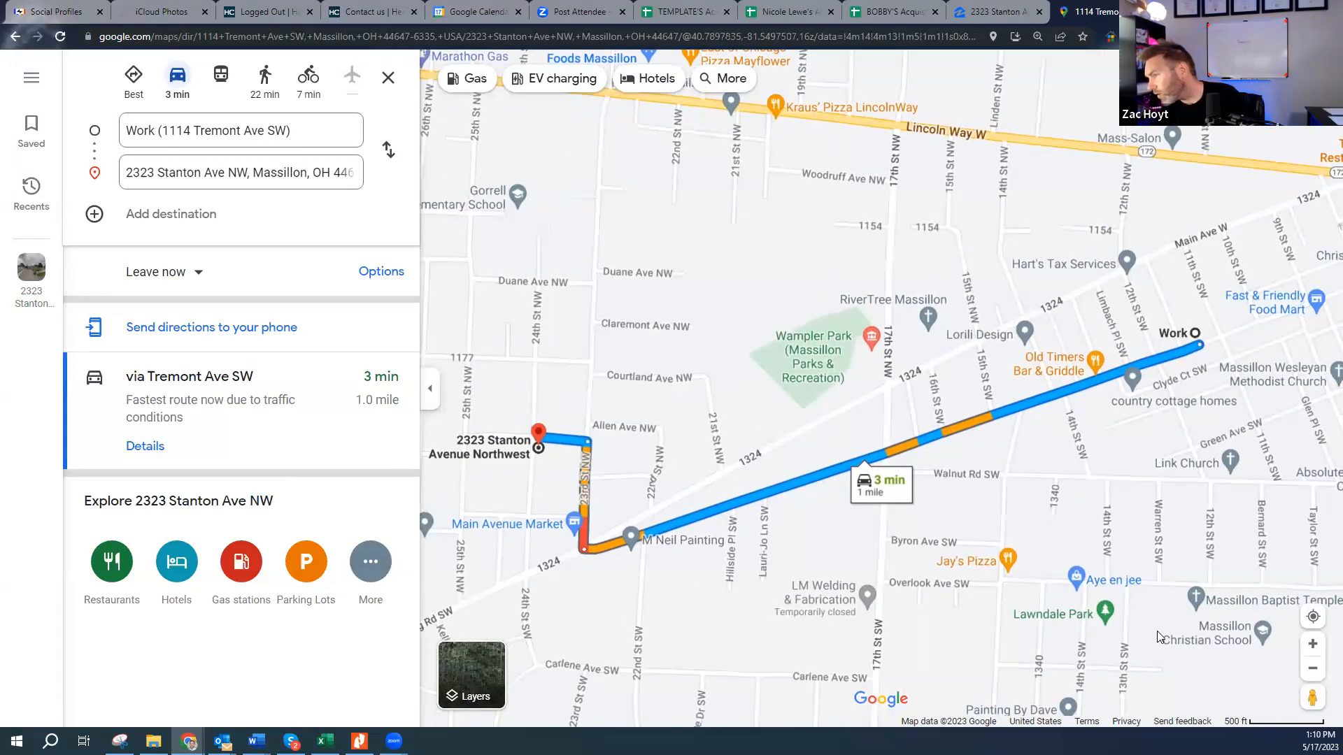
scroll(1177, 654, "down", 4)
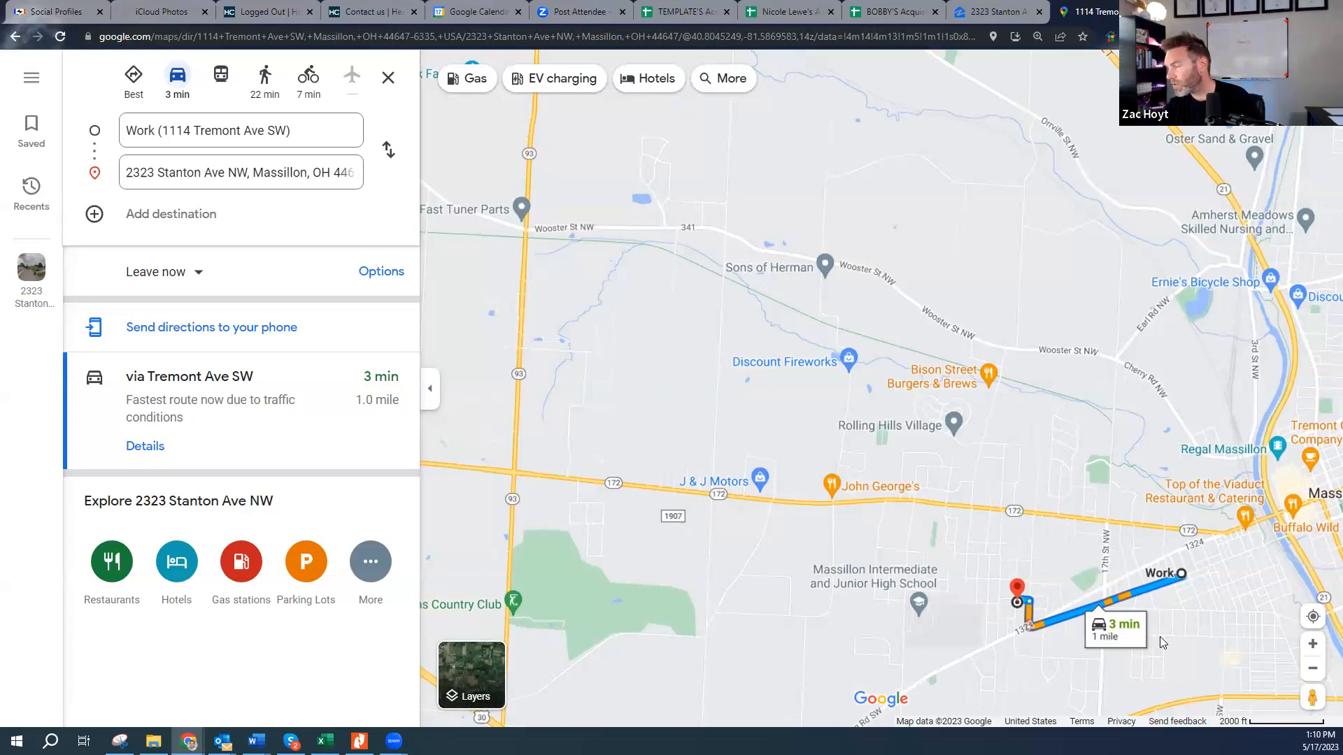
scroll(1202, 641, "down", 2)
left_click_drag(1320, 727, 873, 522)
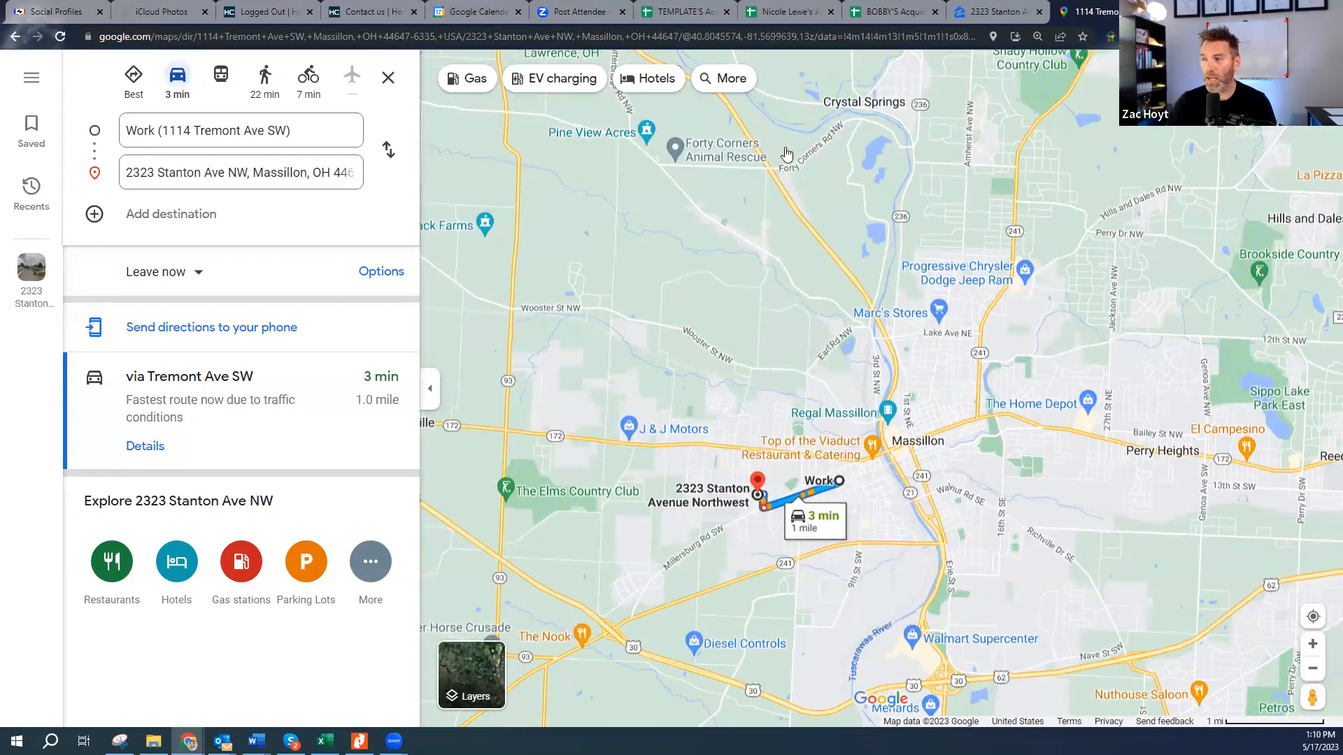
left_click(983, 7)
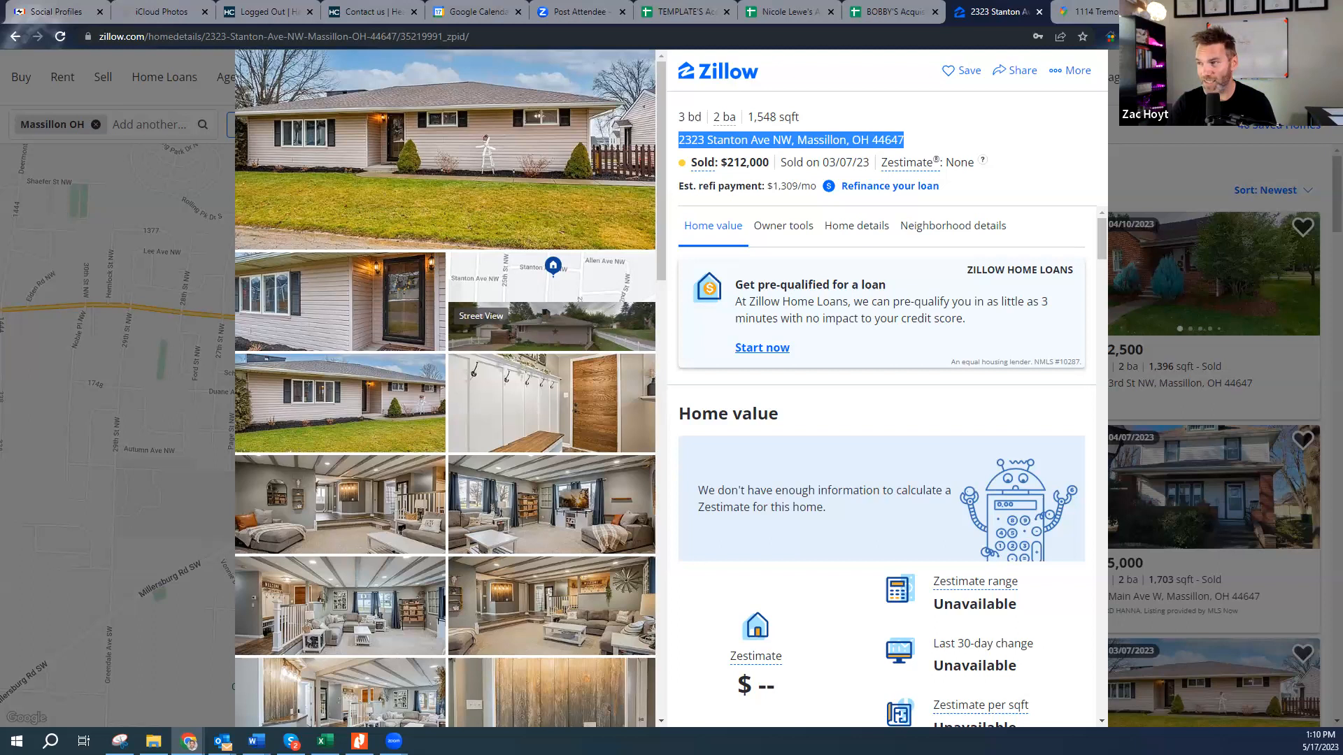
left_click(1151, 105)
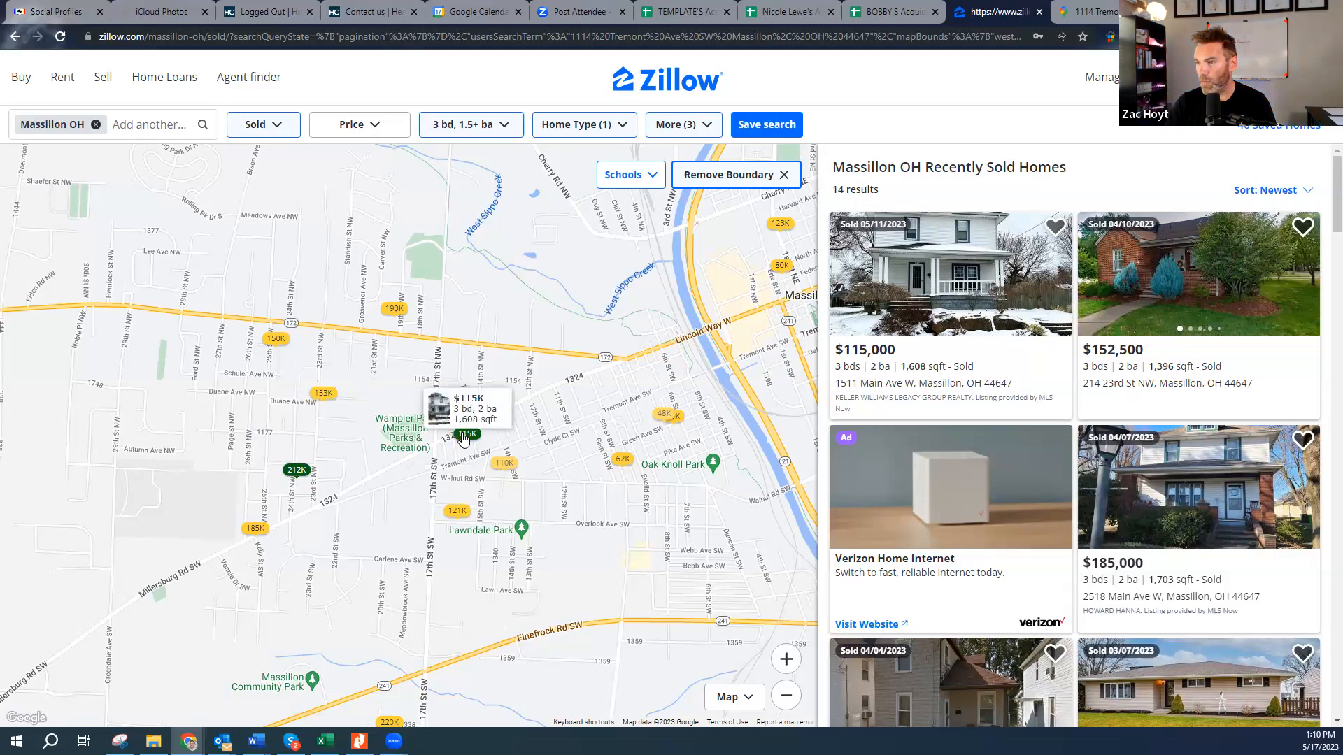
left_click(459, 513)
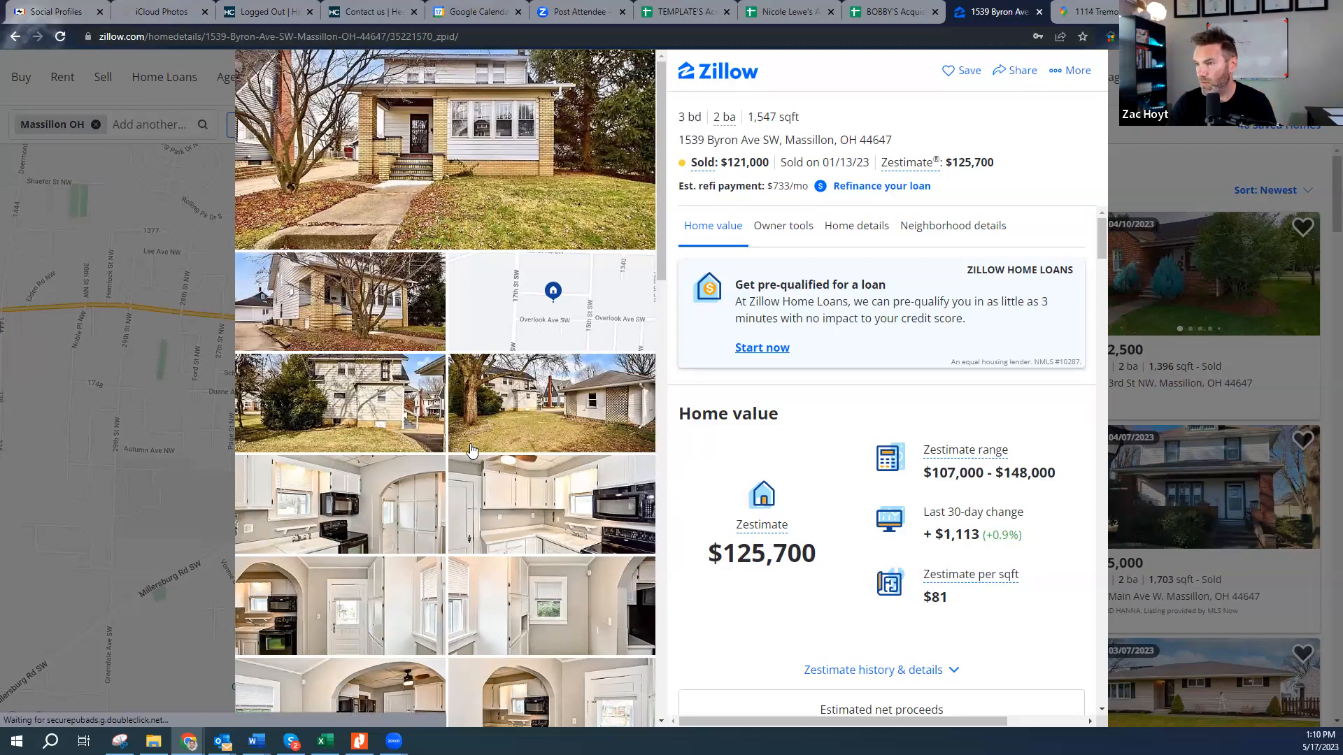
scroll(480, 446, "down", 3)
scroll(508, 445, "down", 3)
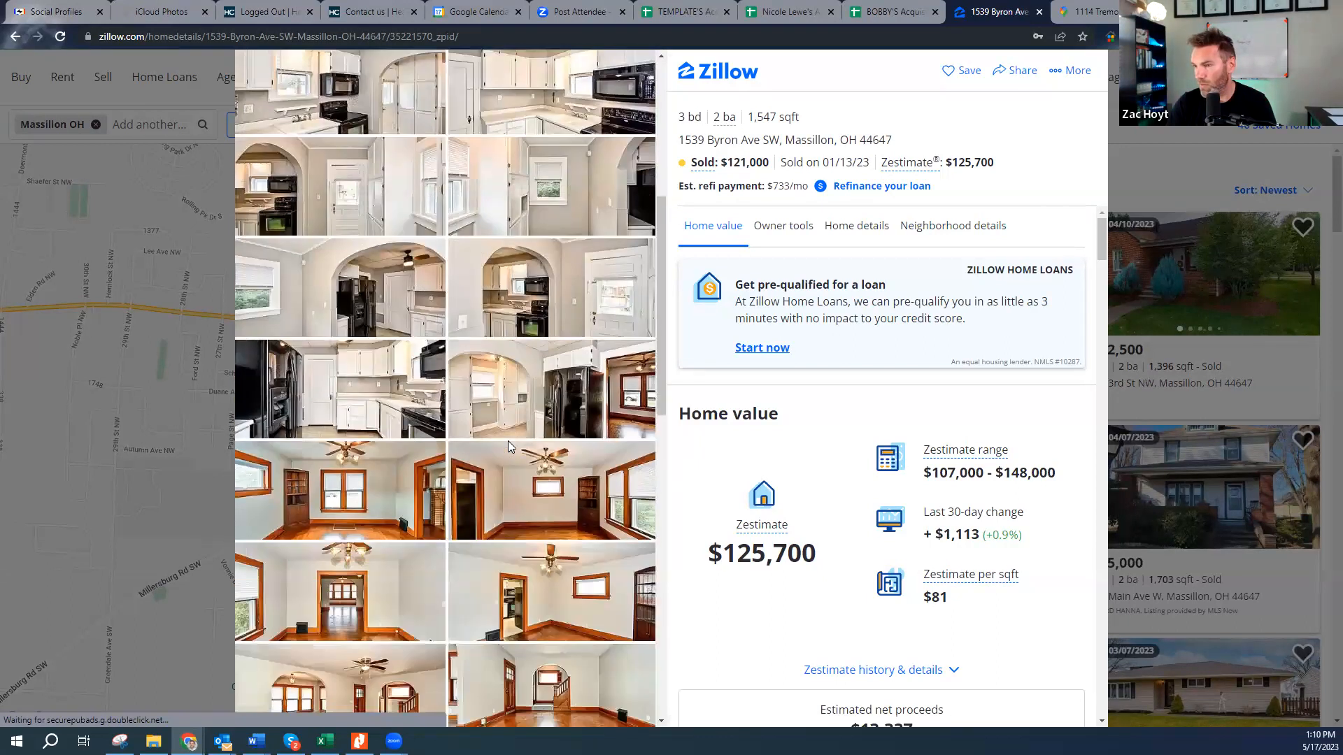
scroll(507, 447, "down", 2)
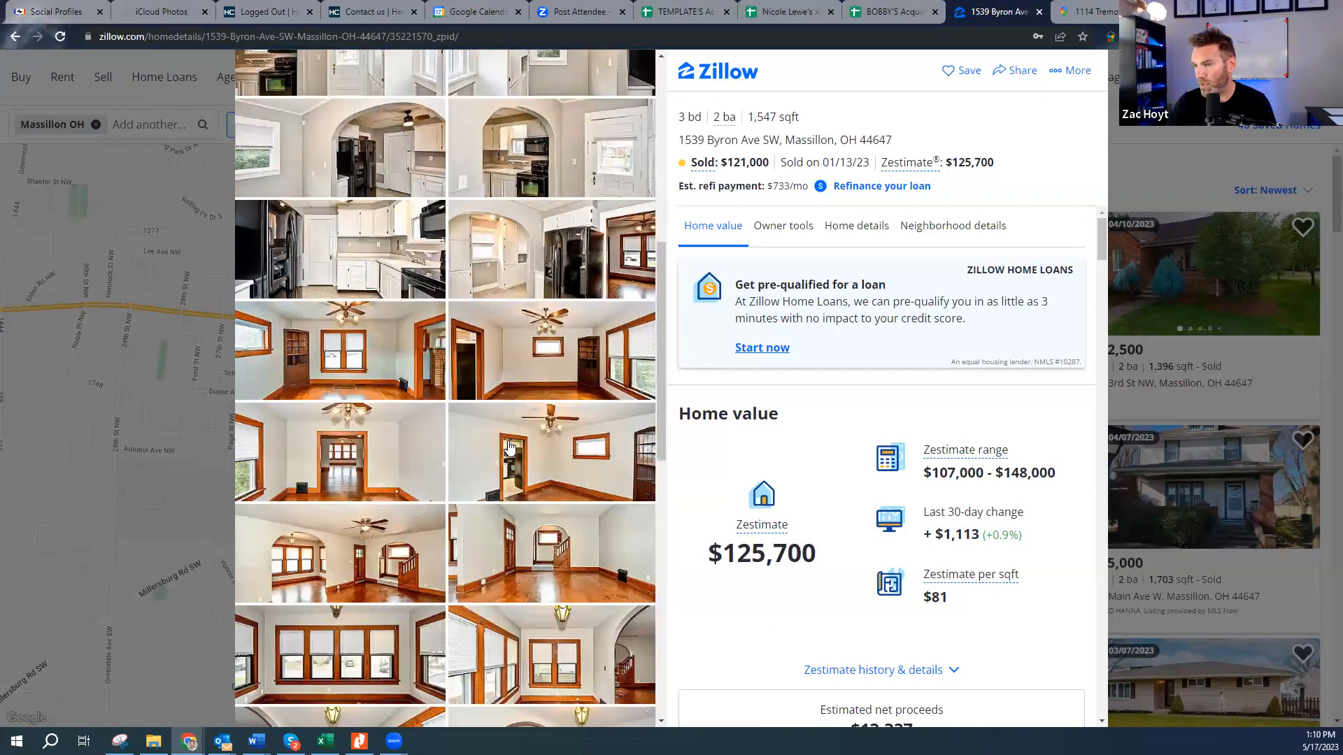
scroll(508, 447, "down", 3)
scroll(509, 447, "down", 3)
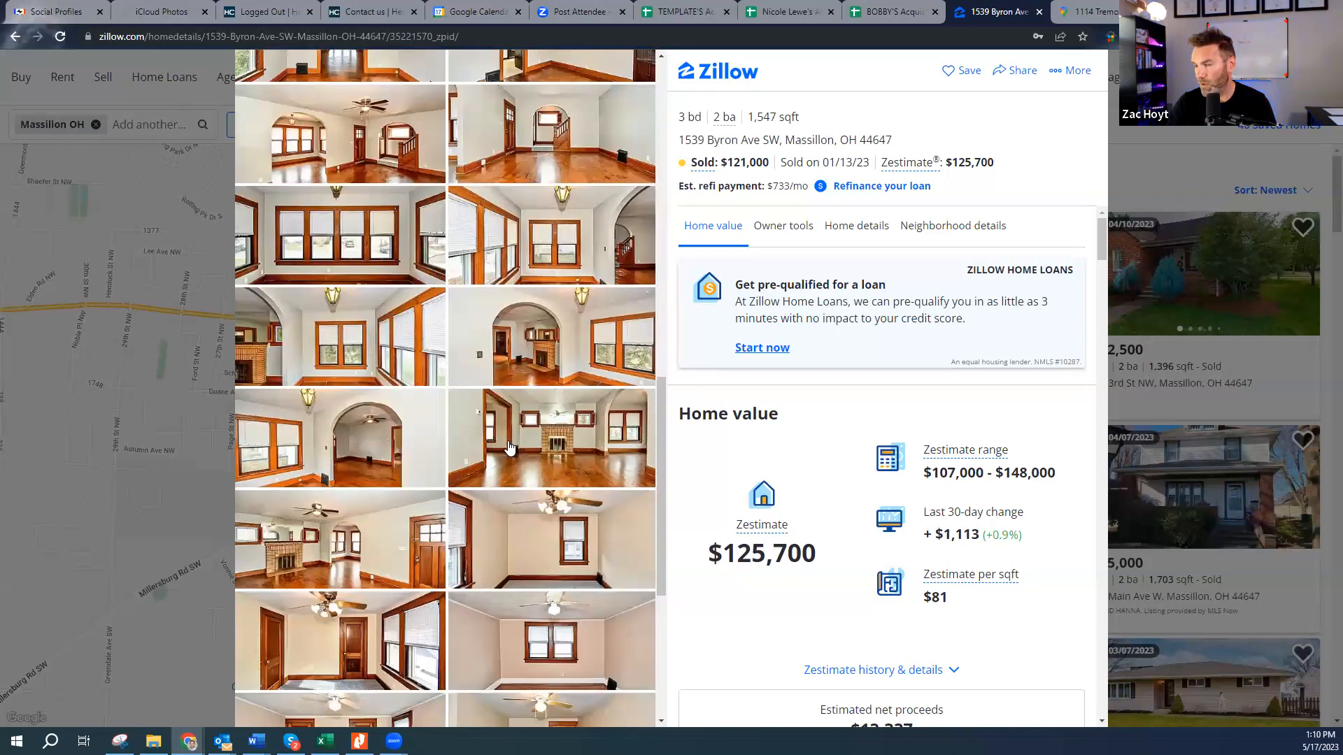
scroll(508, 448, "down", 5)
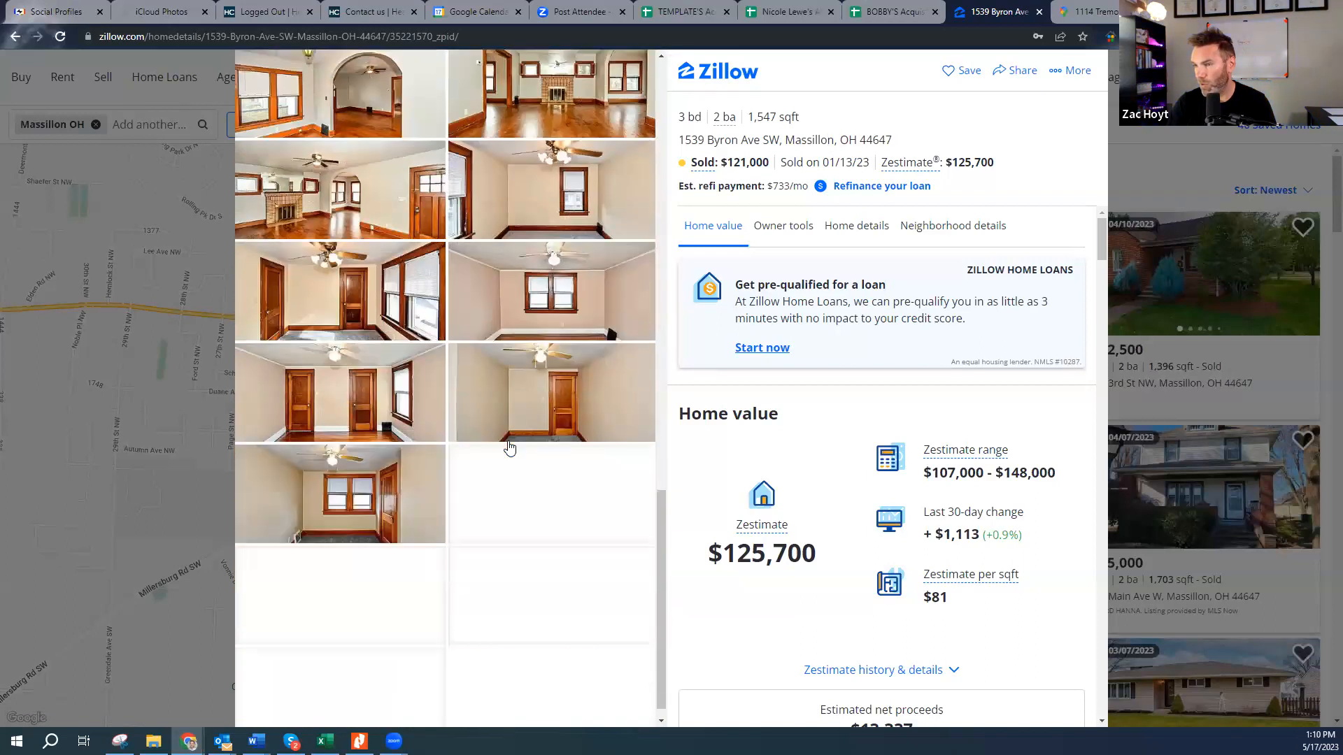
left_click(312, 210)
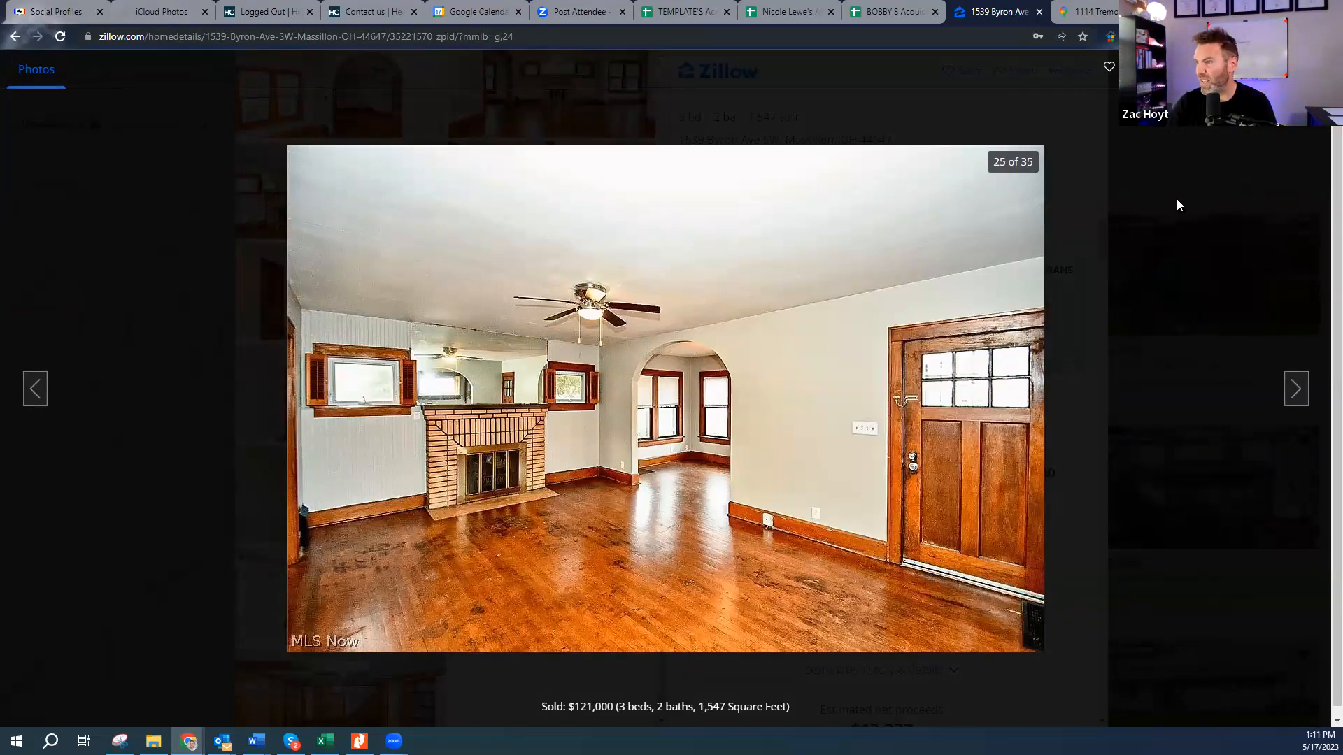
key("Escape")
- Highlight the Byron Ave SW address and return to the comp spreadsheet
scroll(652, 349, "down", 3)
scroll(544, 512, "up", 10)
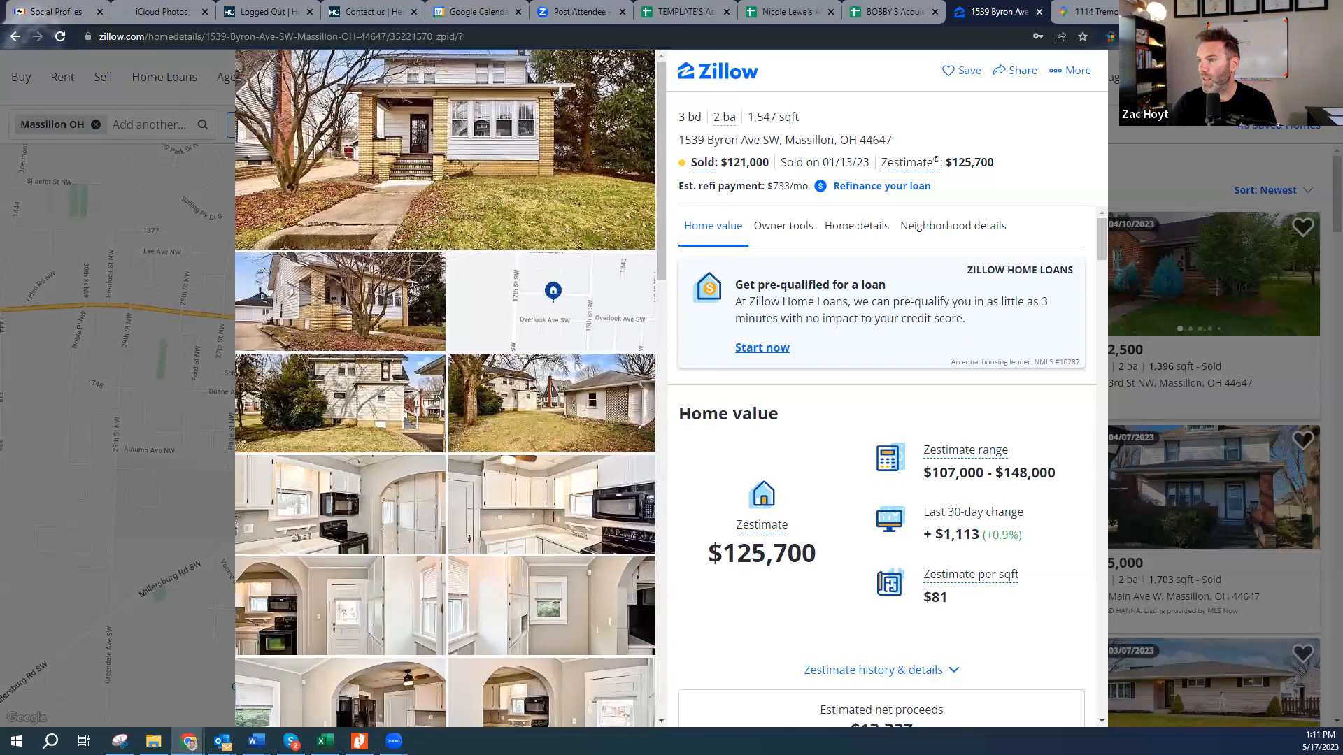
left_click_drag(685, 143, 913, 142)
key("ctrl+c")
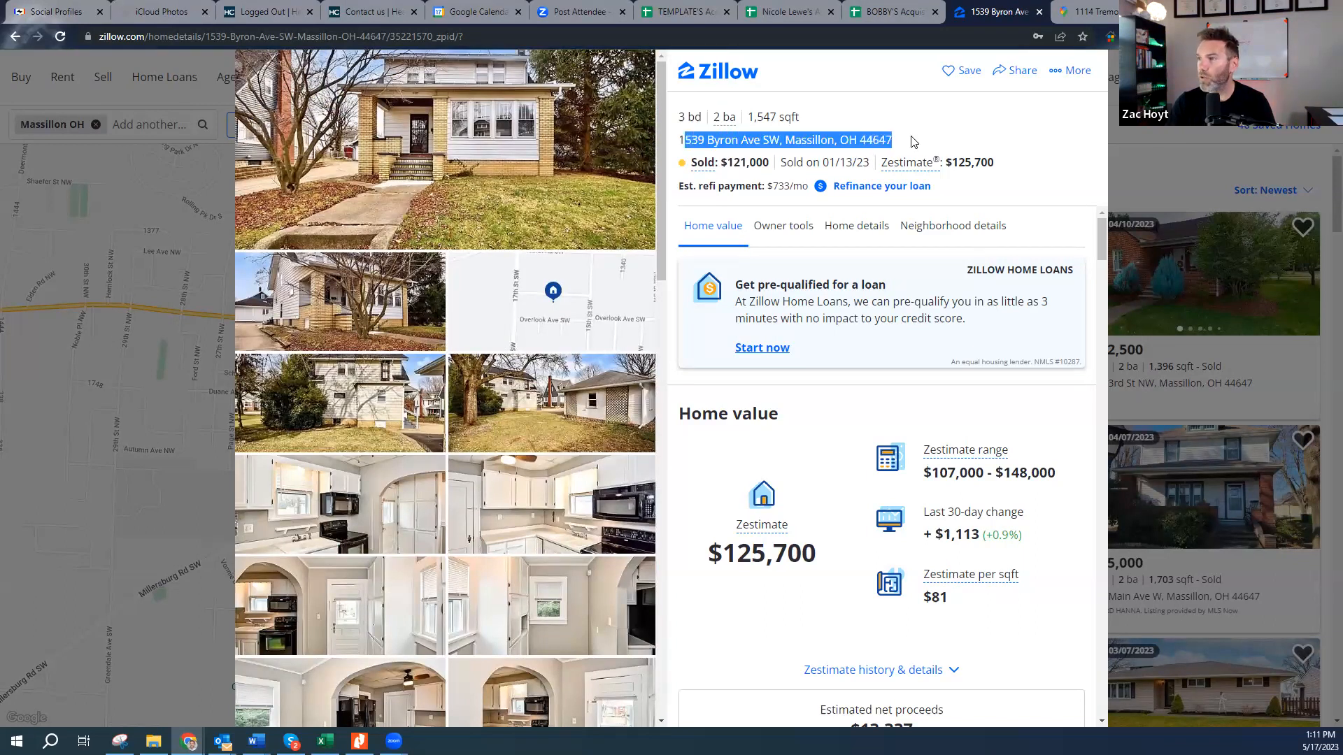
left_click(895, 14)
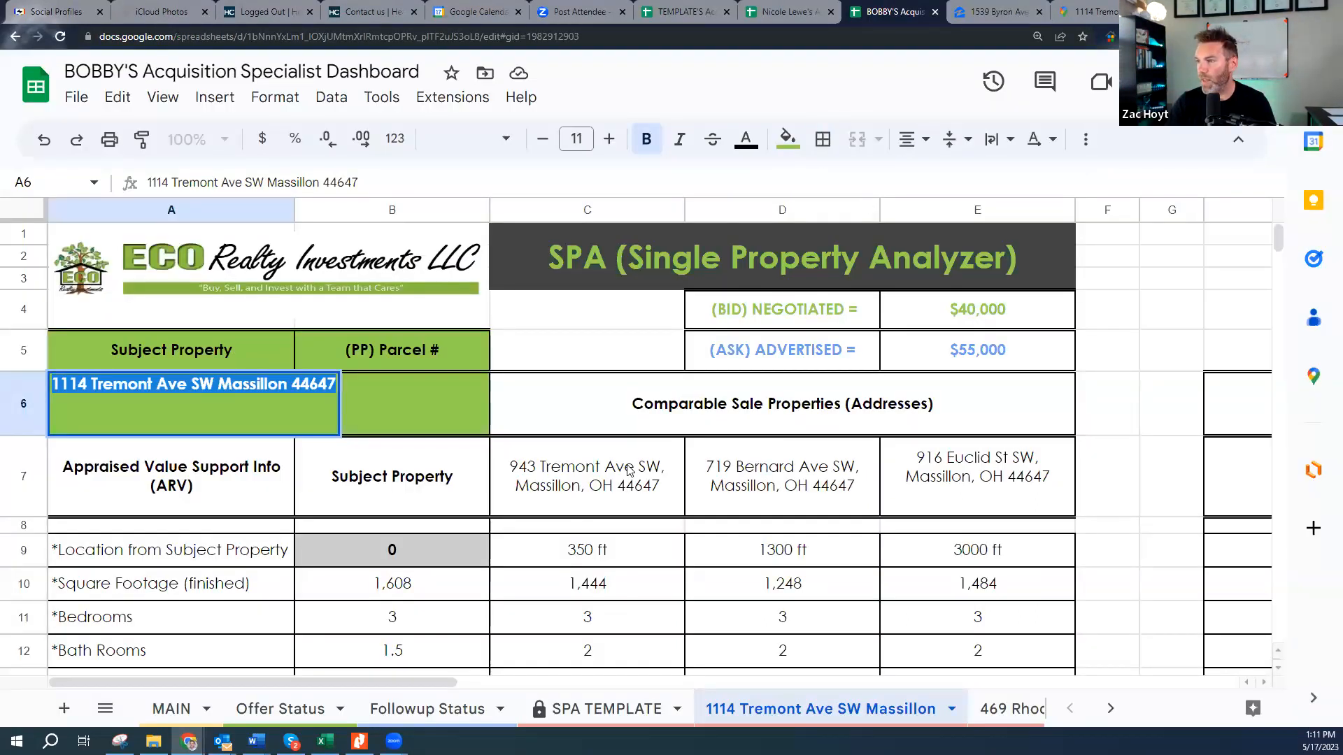
- Paste the Byron Ave SW comp address into cell H7 and verify the entry
left_click_drag(393, 680, 590, 677)
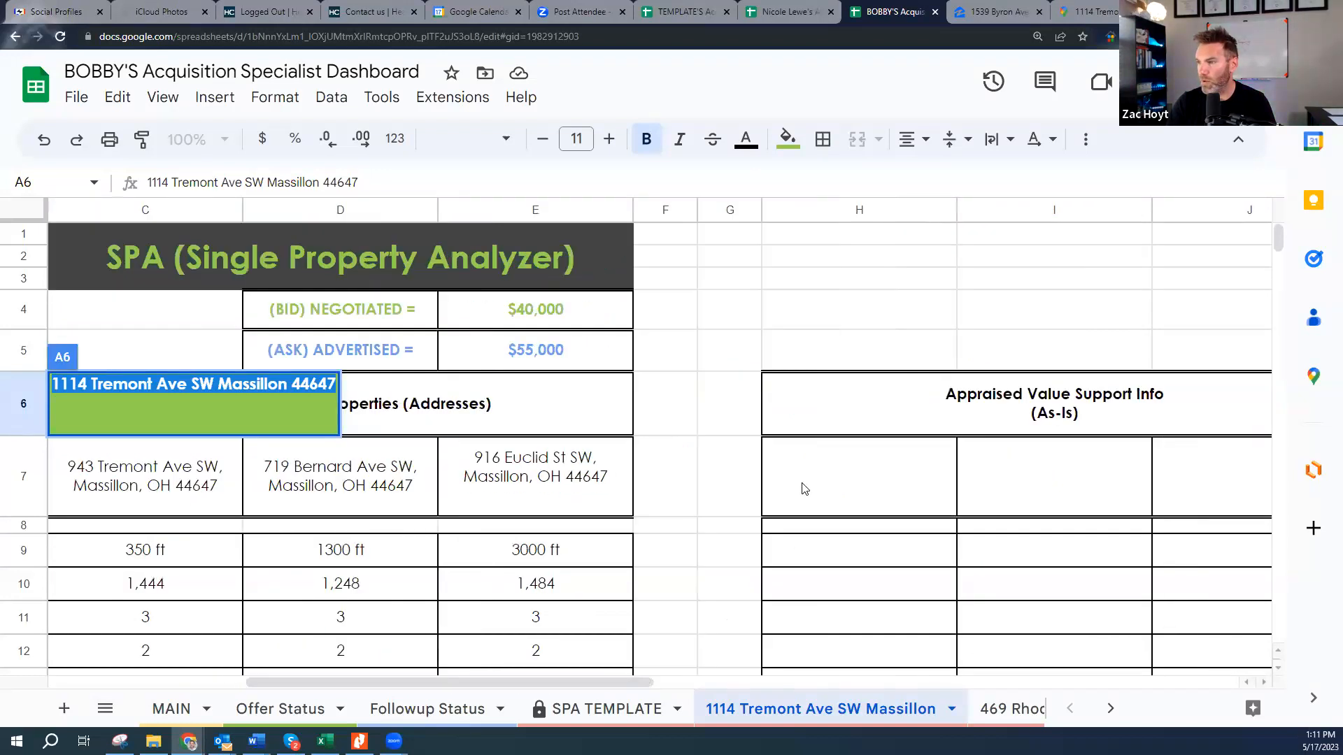
double_click(834, 472)
key("ctrl+v")
key("Return")
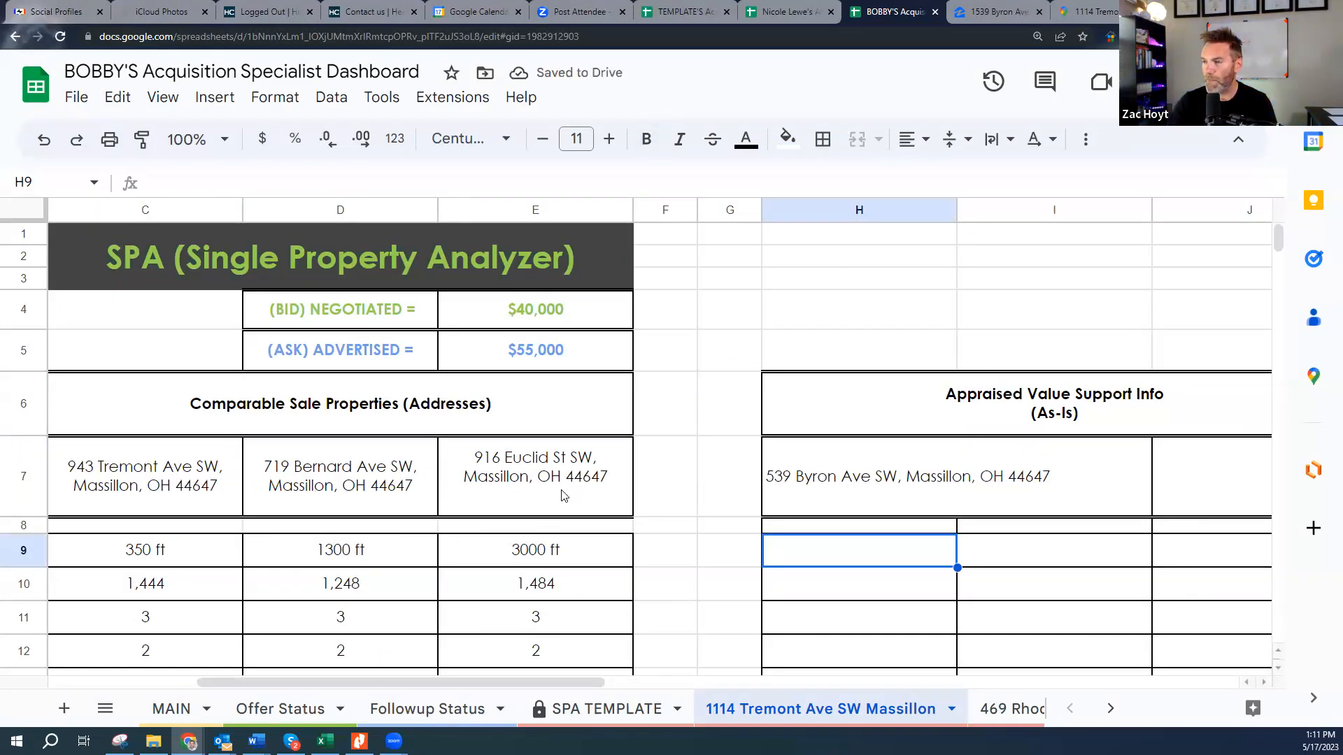
left_click_drag(526, 680, 843, 657)
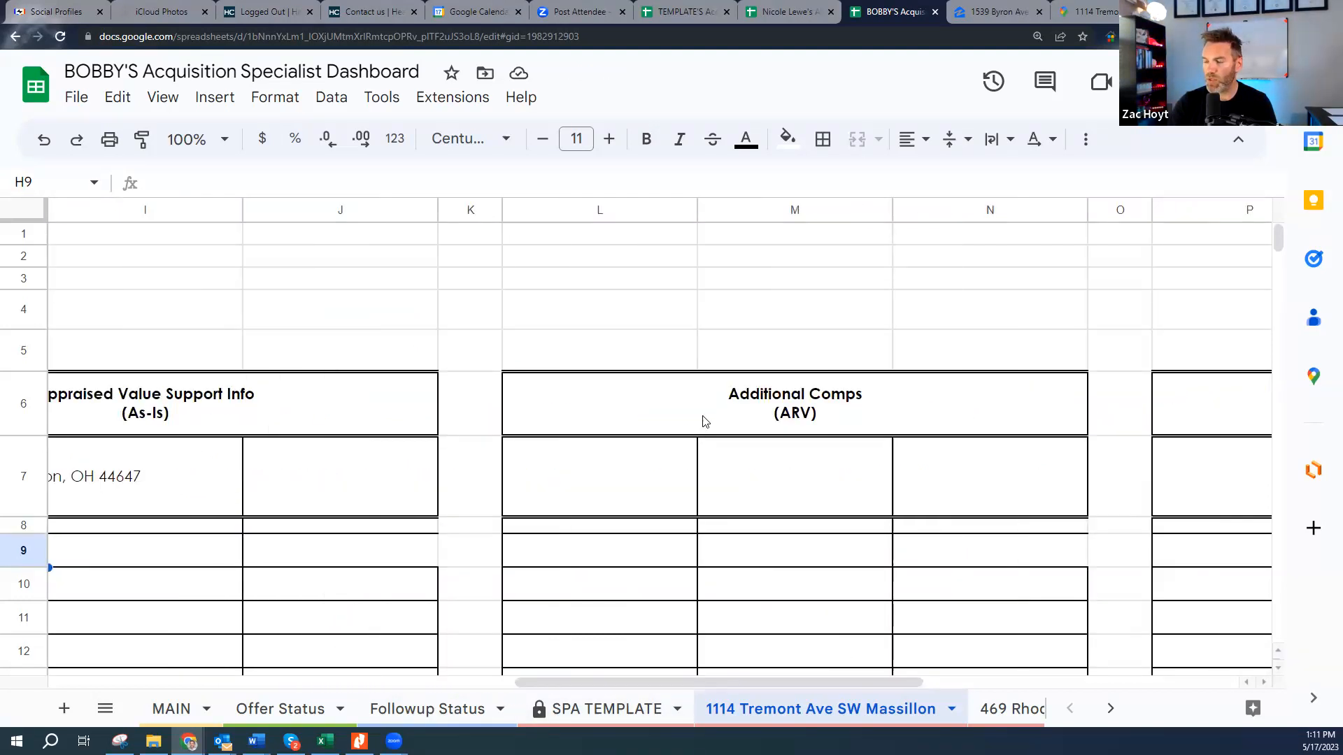
left_click_drag(686, 682, 414, 682)
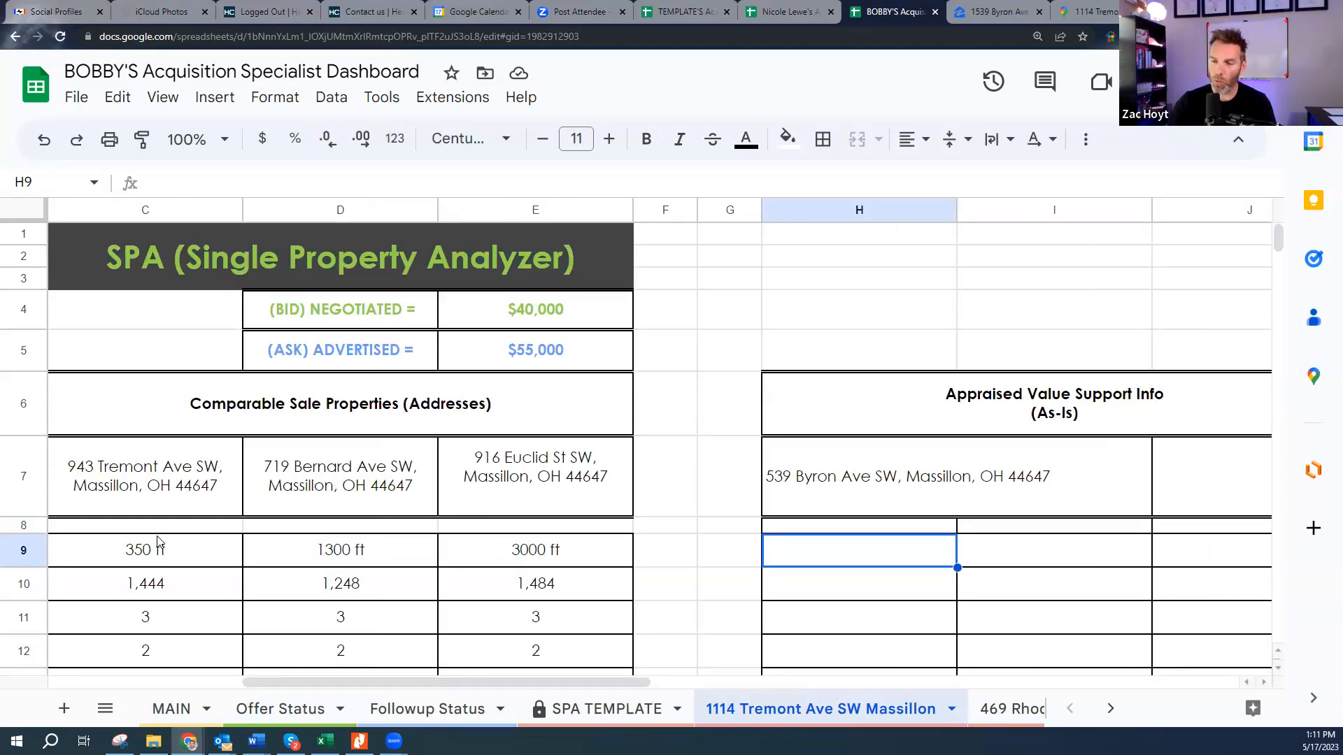
left_click(837, 474)
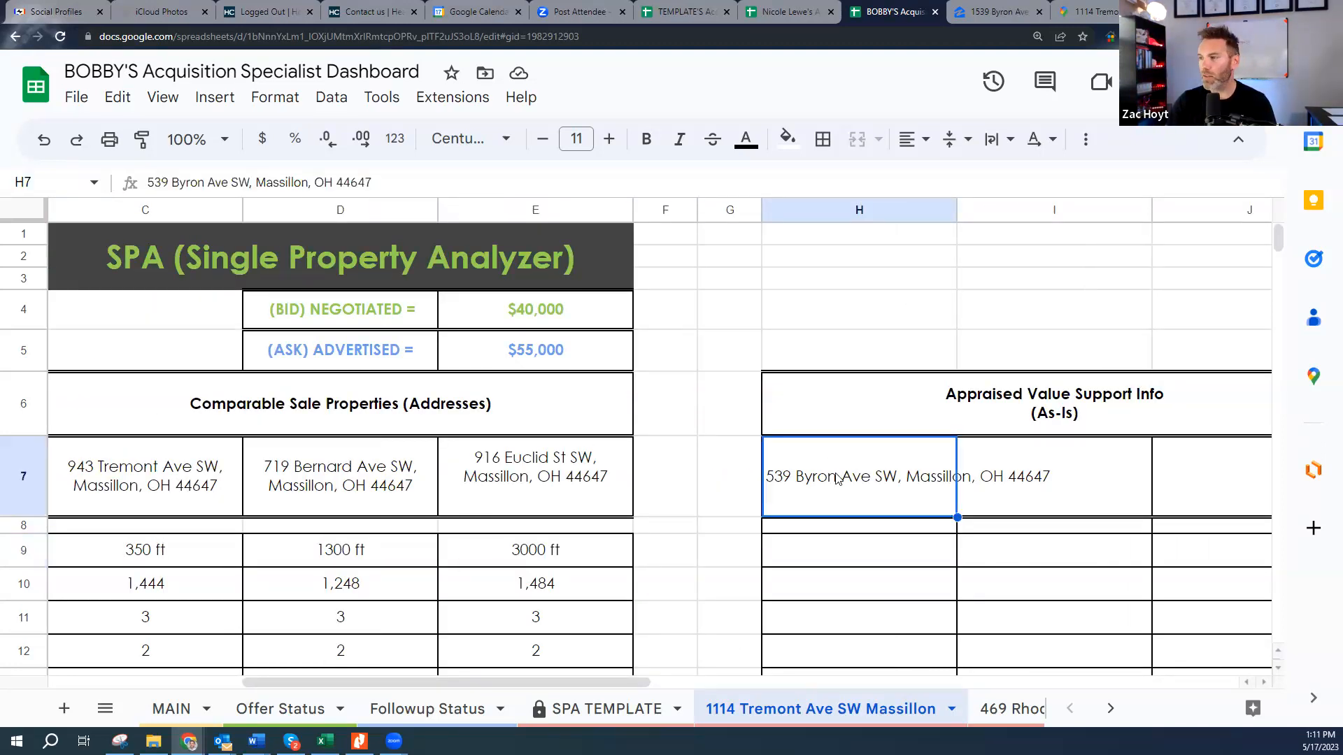
left_click(1016, 5)
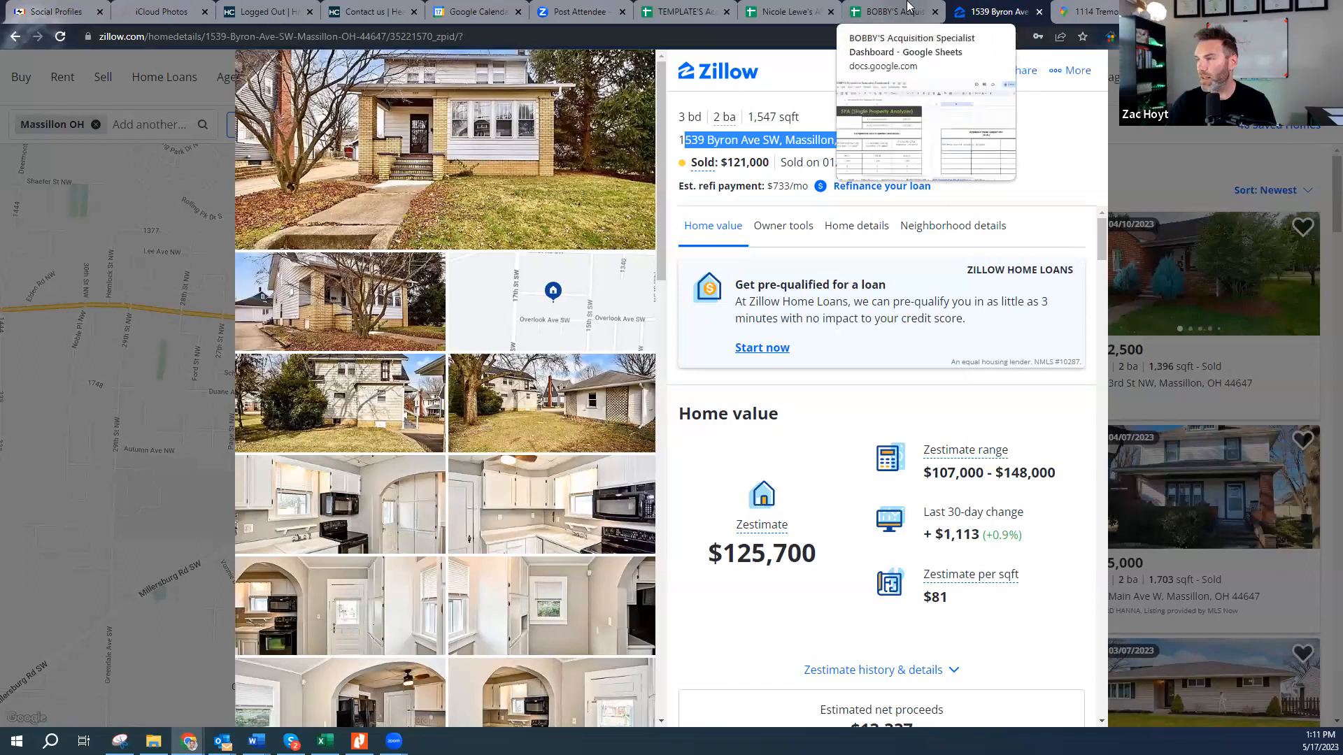
- Drag the Byron Ave Zillow tab into its own window and snap it to the right half
left_click_drag(975, 6, 984, 226)
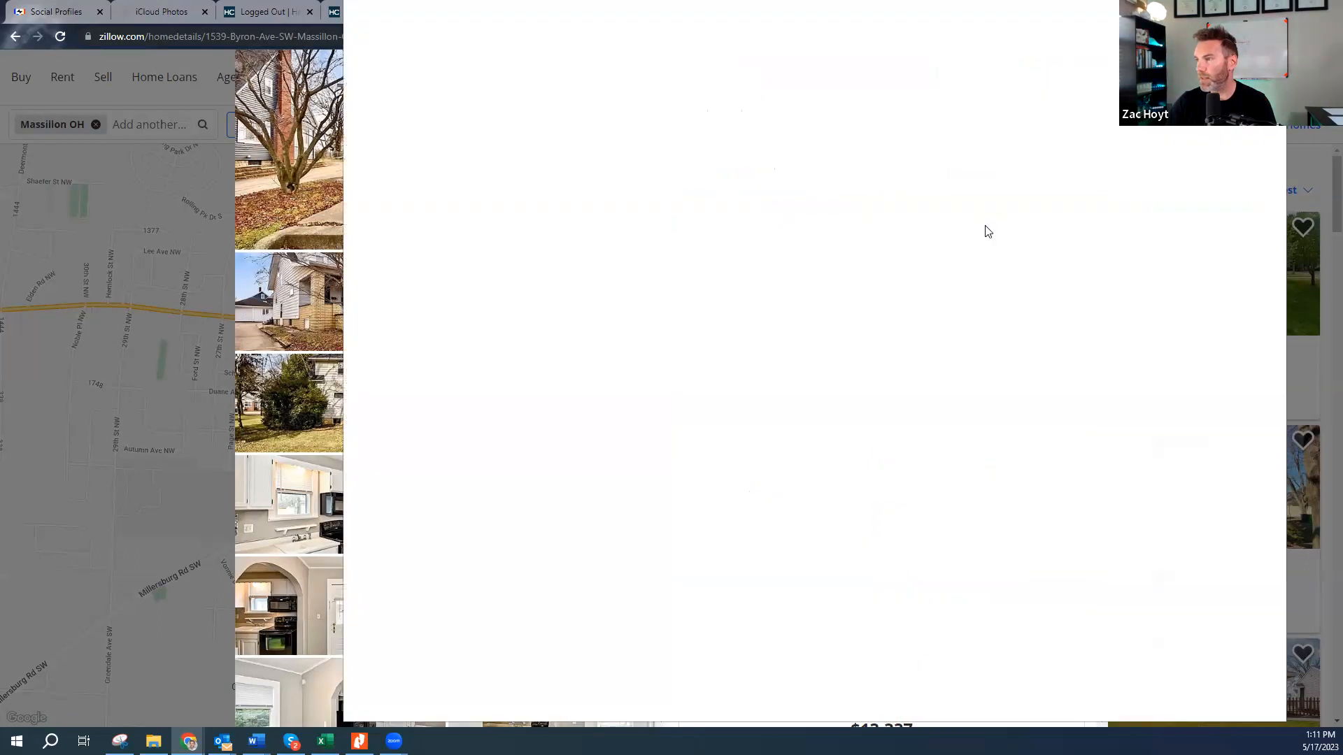
left_click_drag(1277, 125, 1342, 210)
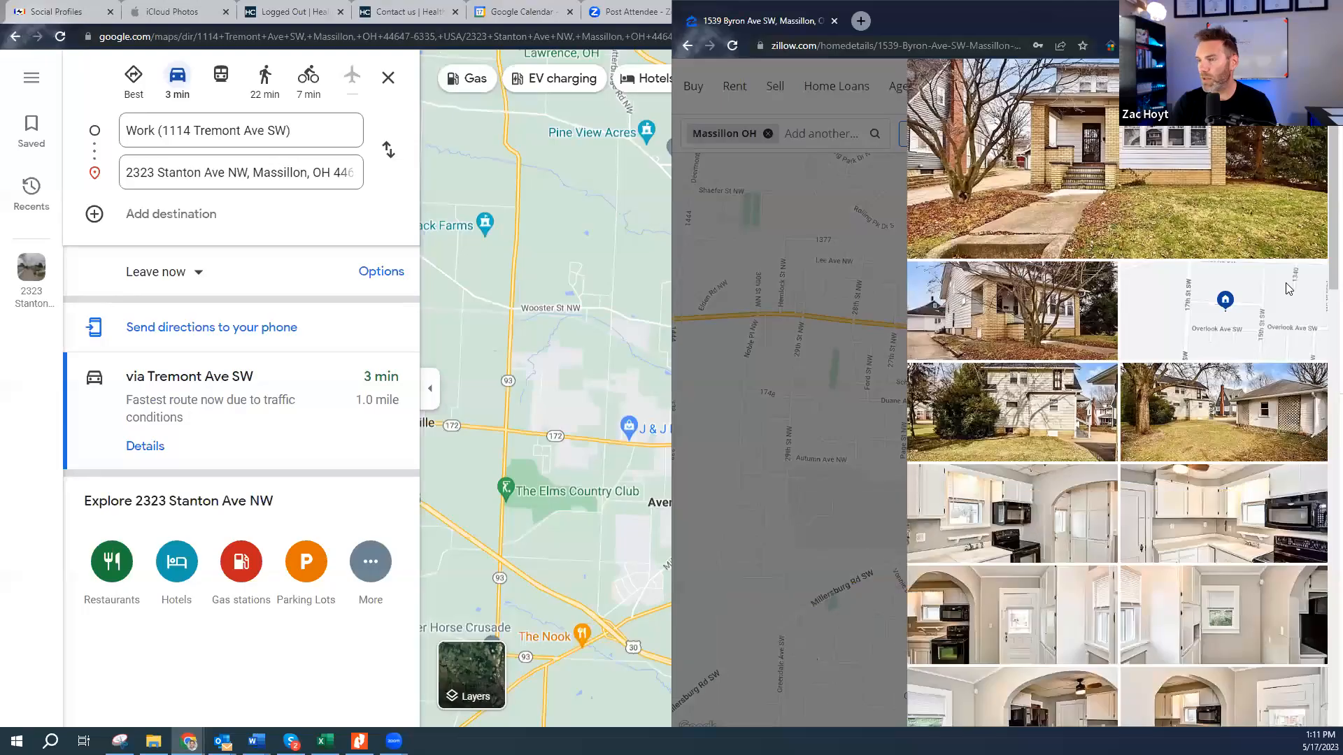
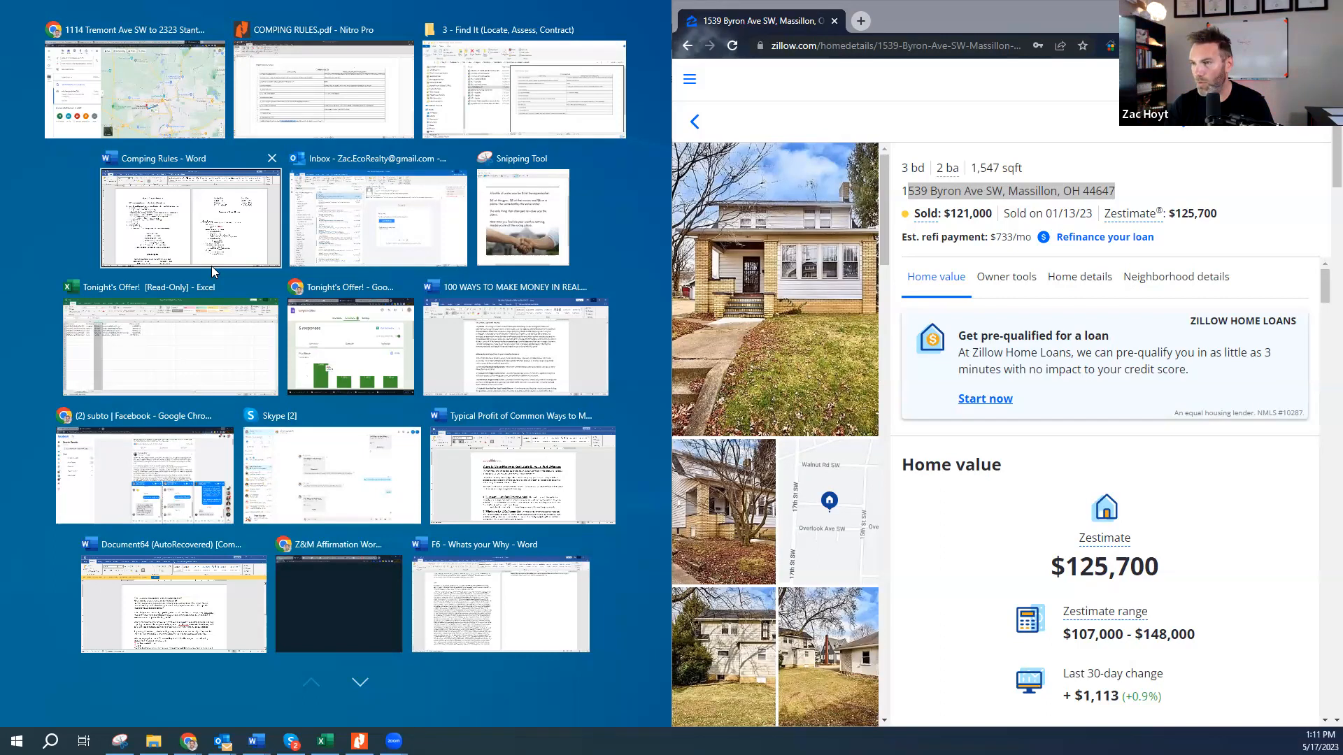
- Snap the BOBBY'S Acquisition Specialist Dashboard window to the left half, beside the Zillow Byron Ave listing
left_click(160, 94)
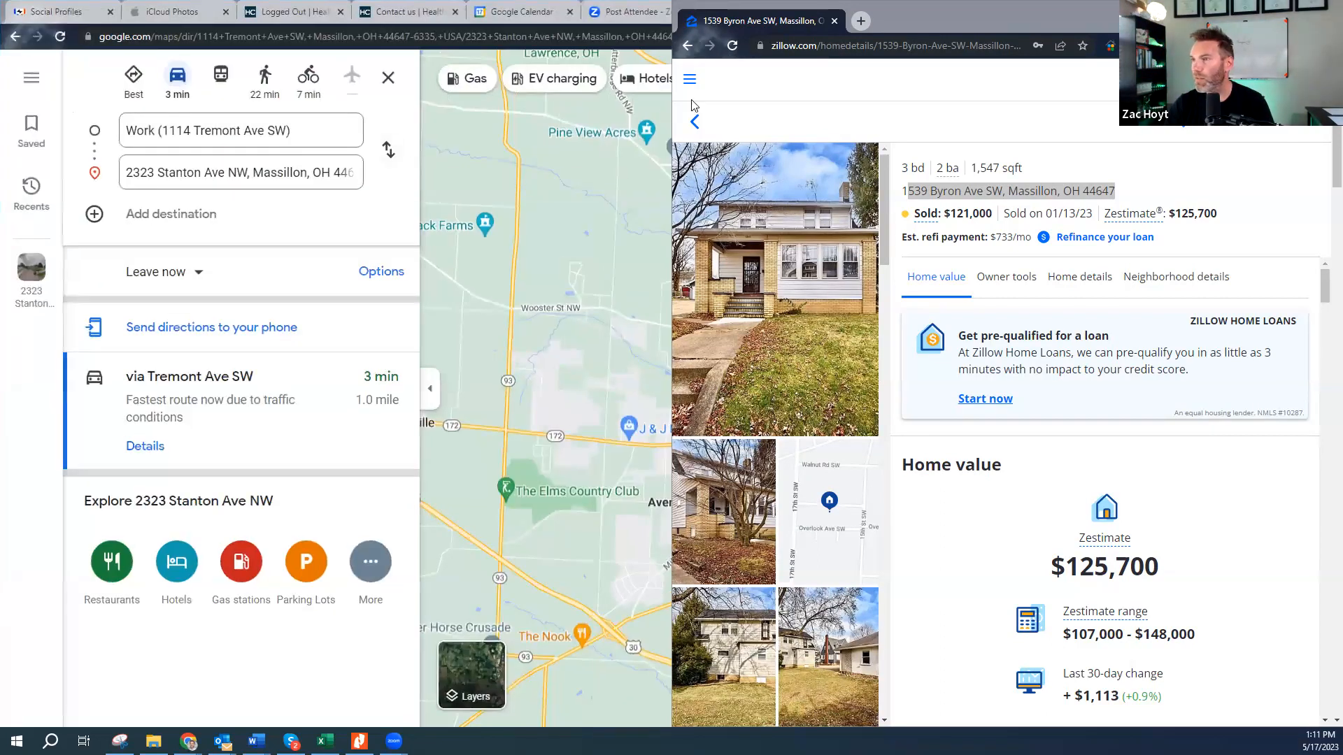
left_click(551, 9)
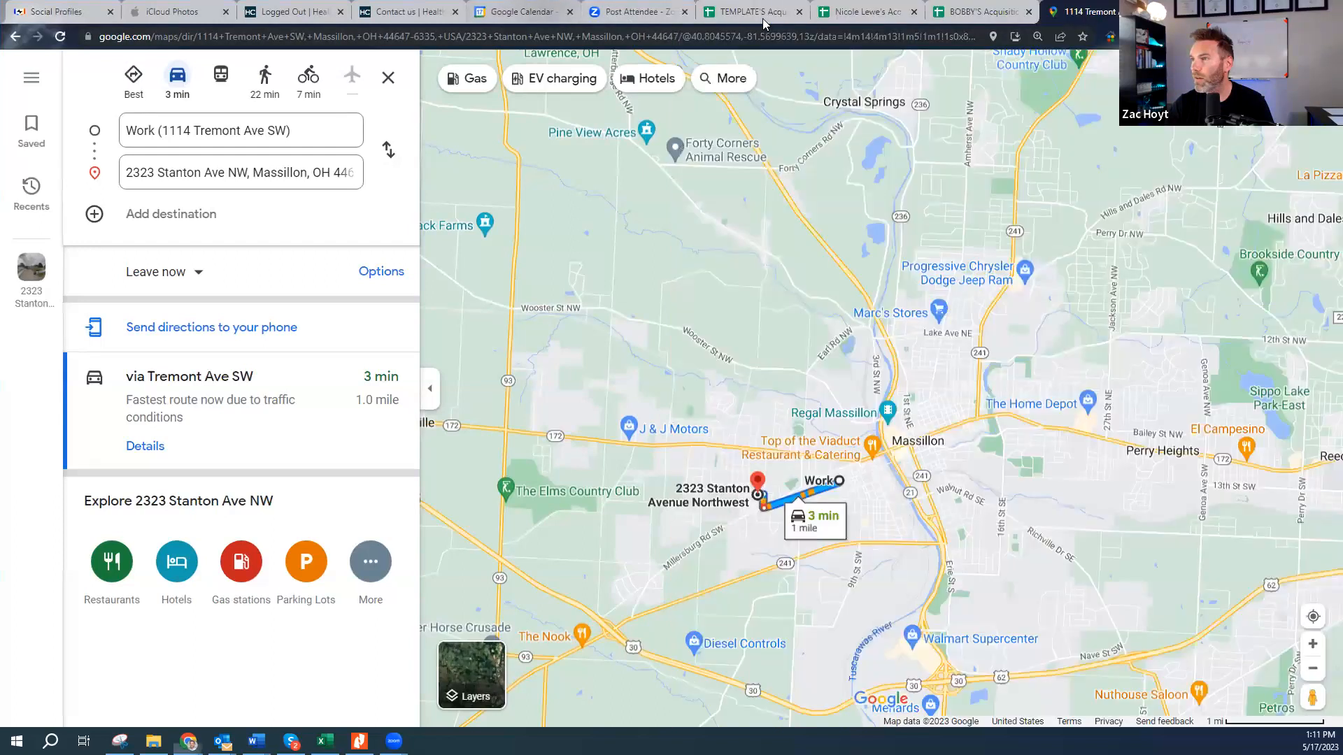
left_click(976, 13)
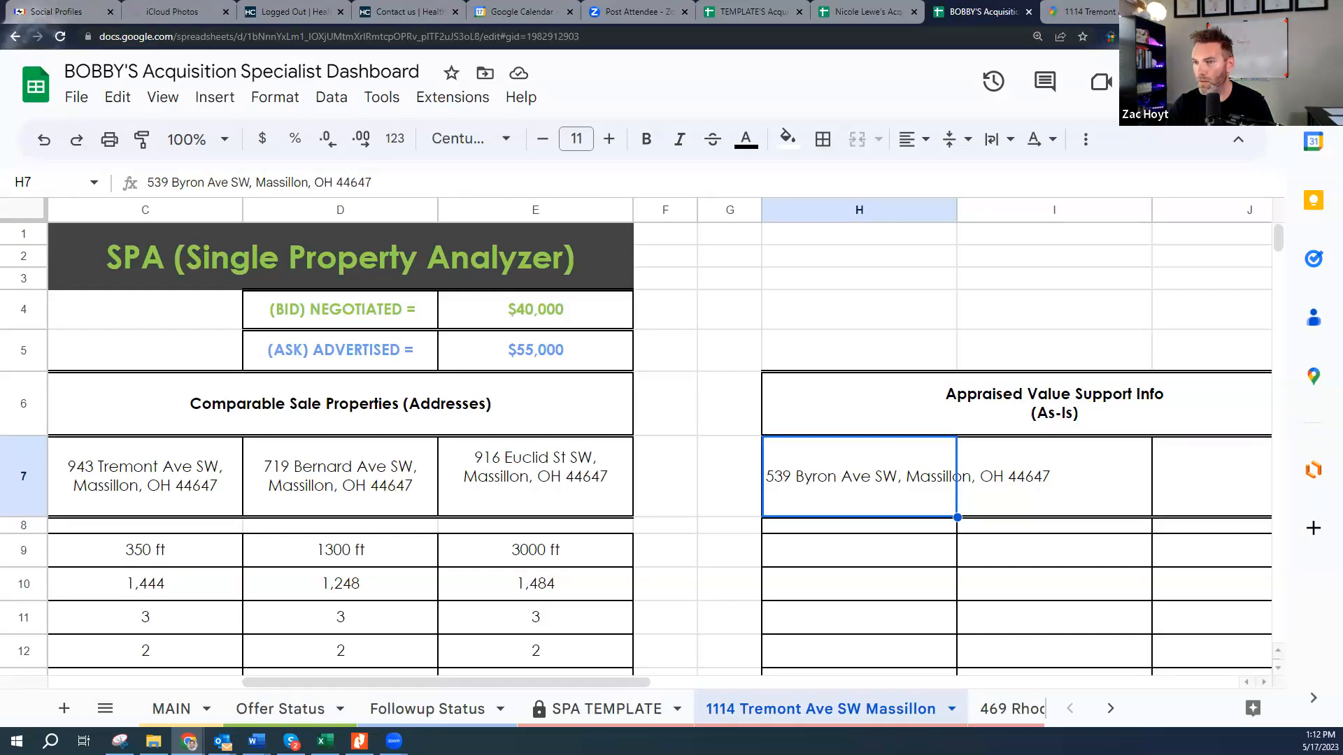
left_click(1294, 9)
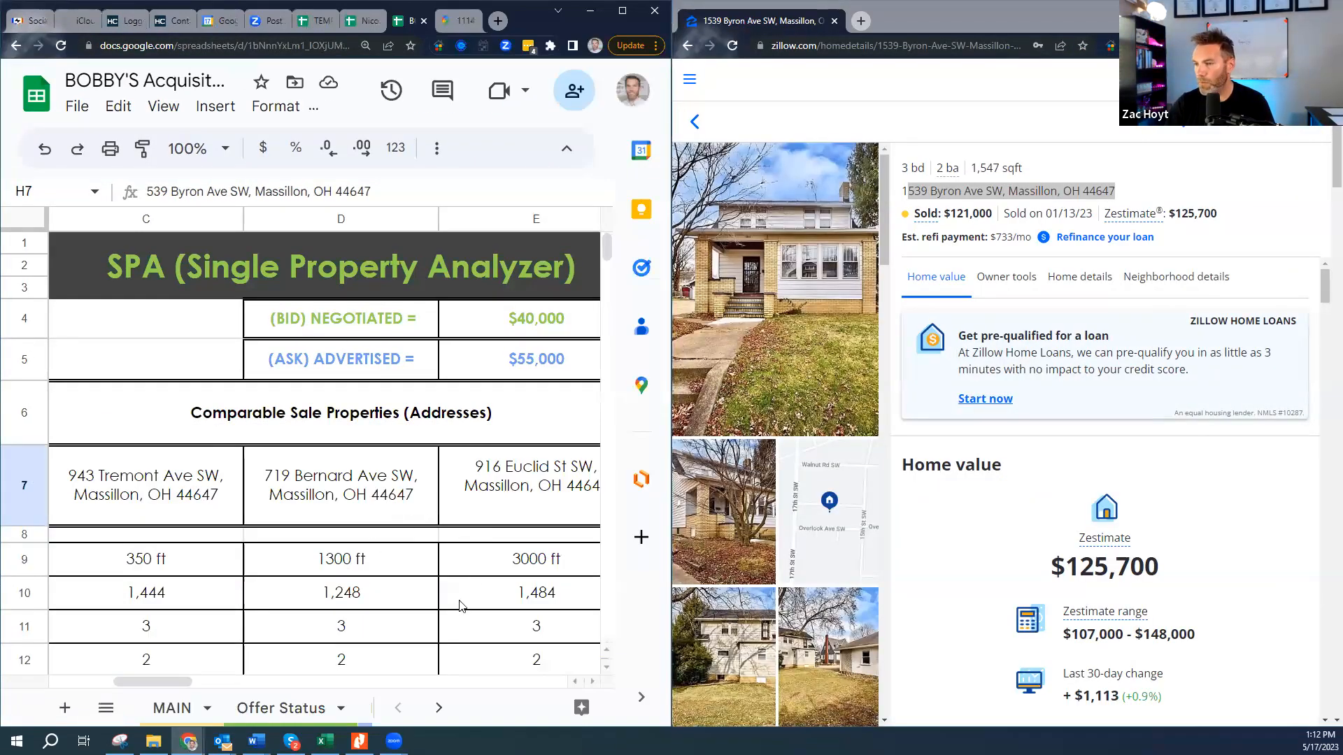
- Scroll to the ARV rows and select the Bedrooms, Bath Rooms and Total Rooms cells, against the listing's bedroom count
left_click_drag(185, 683, 85, 682)
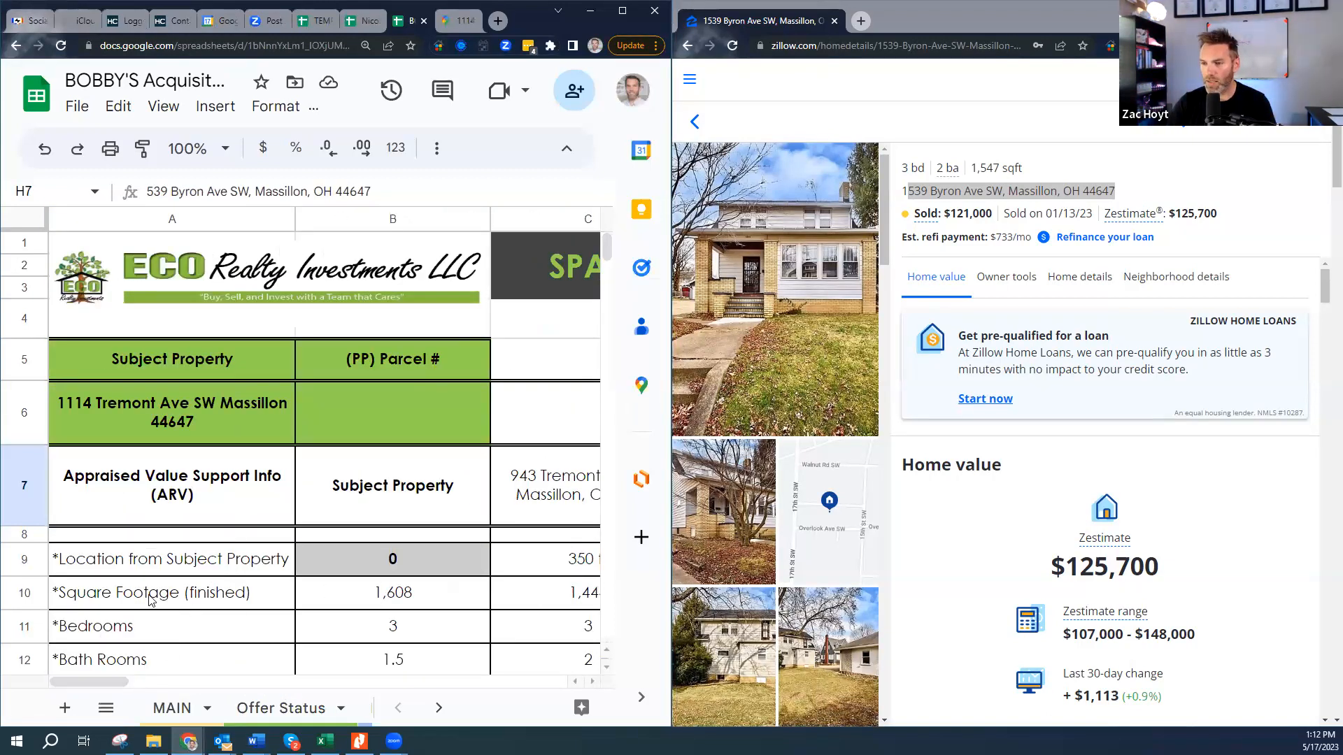
scroll(227, 607, "down", 1)
left_click_drag(903, 169, 1012, 167)
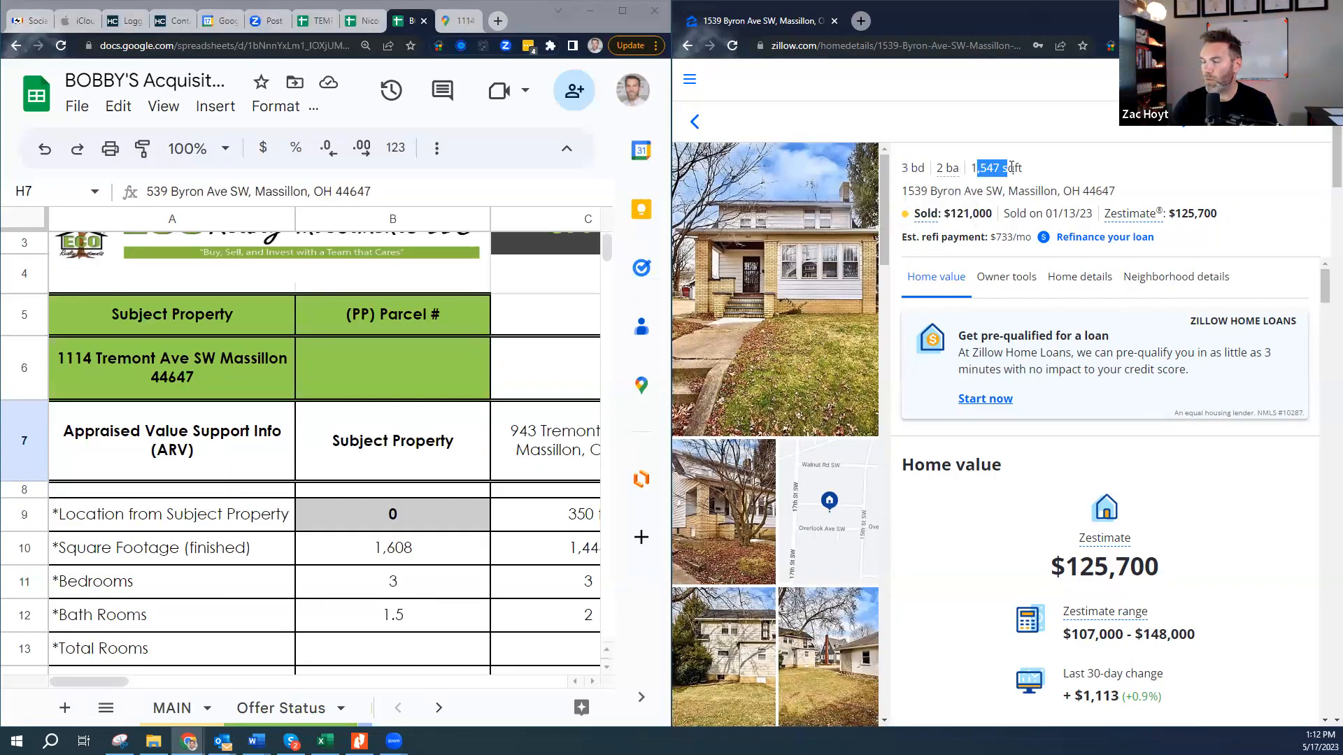
left_click(193, 591)
left_click(177, 618)
scroll(205, 635, "down", 3)
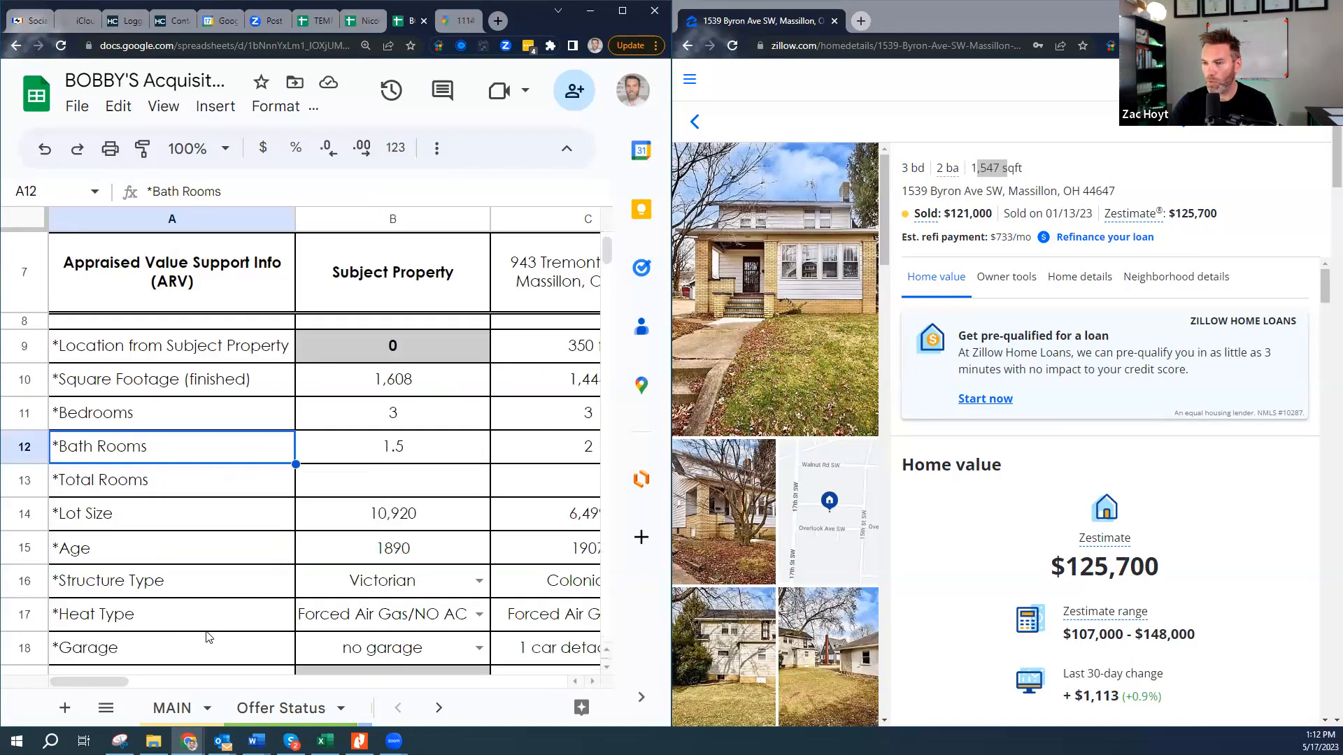
left_click(214, 493)
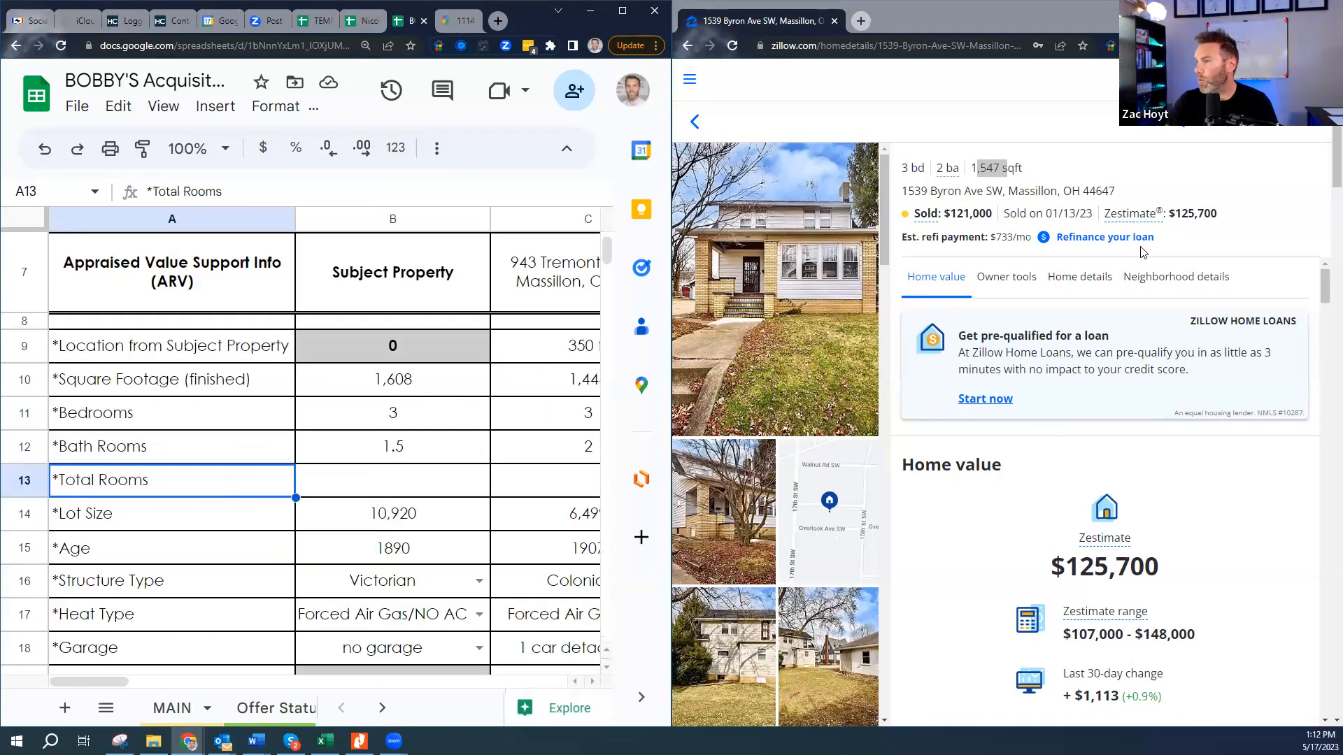
mouse_move(1334, 182)
left_mouse_down()
mouse_move(1334, 225)
mouse_move(1332, 200)
left_mouse_up()
- Open the Zillow listing's Home details and expand the full facts and features
left_click(1057, 280)
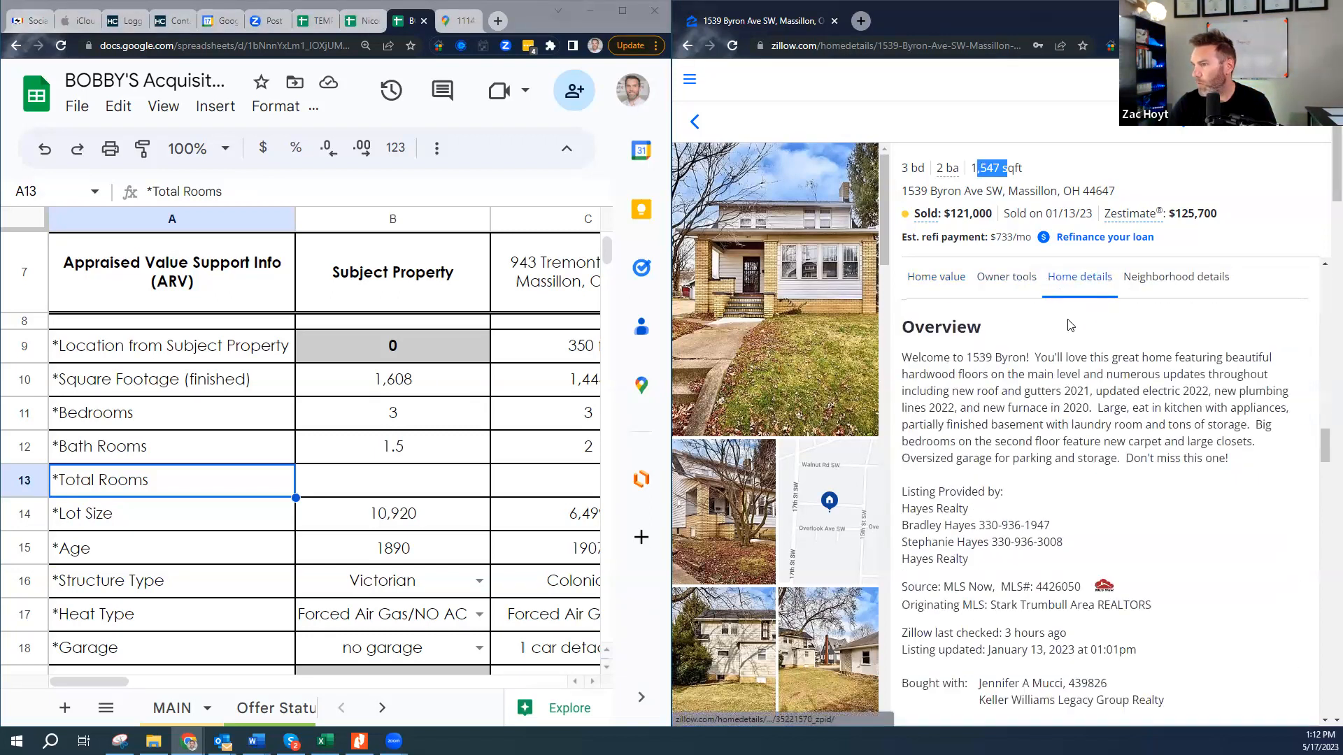
scroll(1047, 601, "down", 1)
scroll(1047, 601, "down", 1)
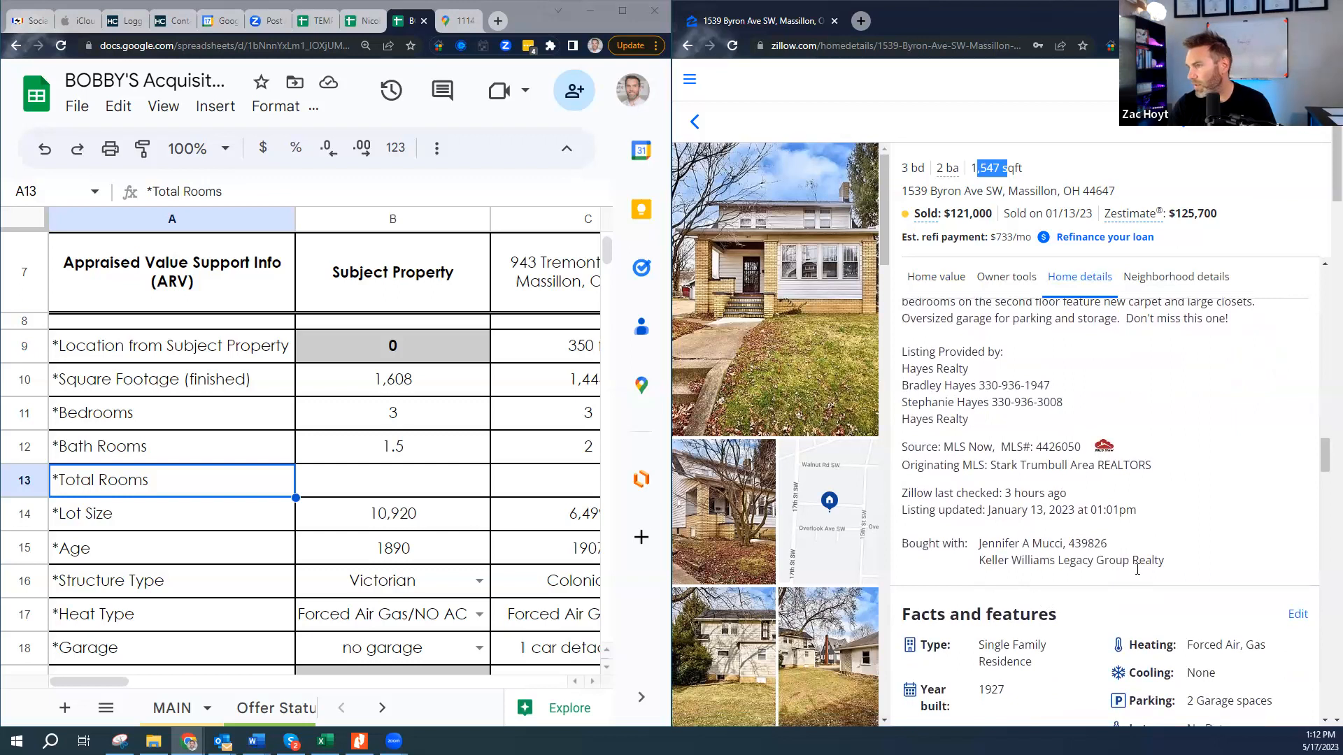
scroll(1146, 565, "down", 3)
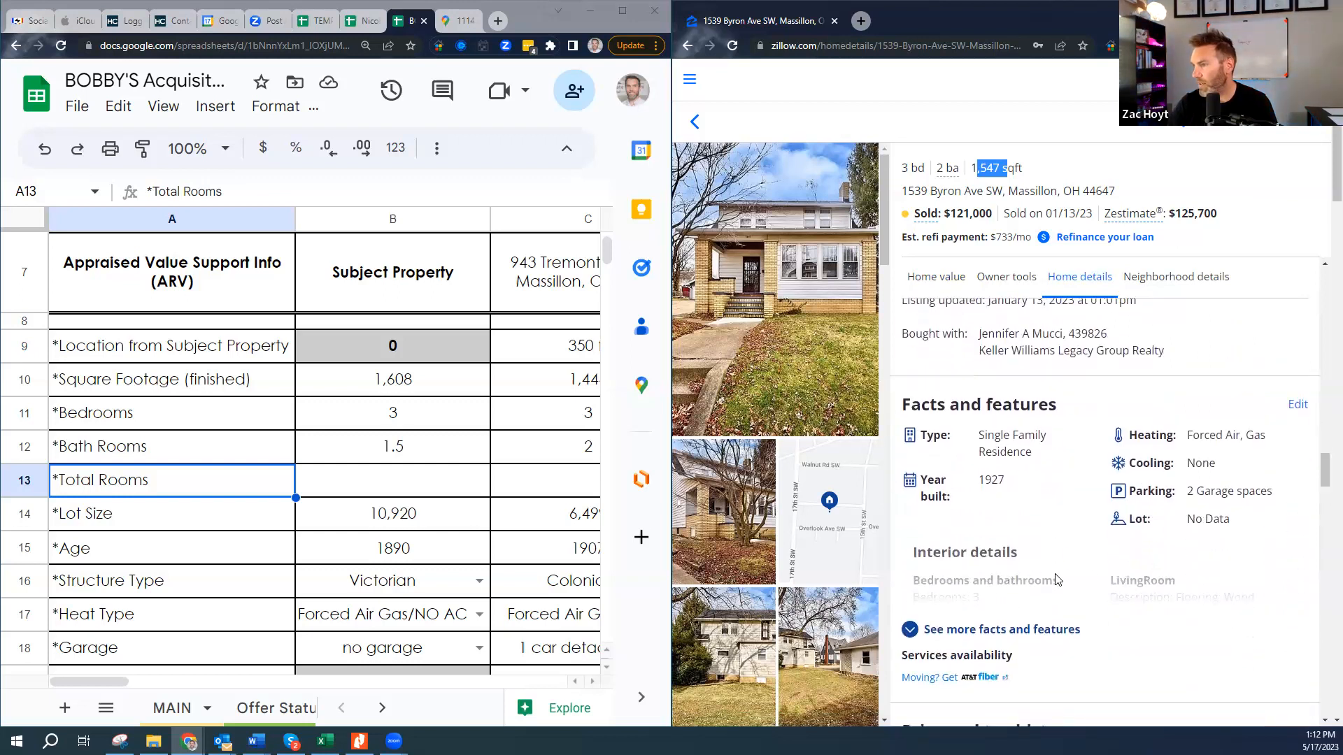
left_click(921, 633)
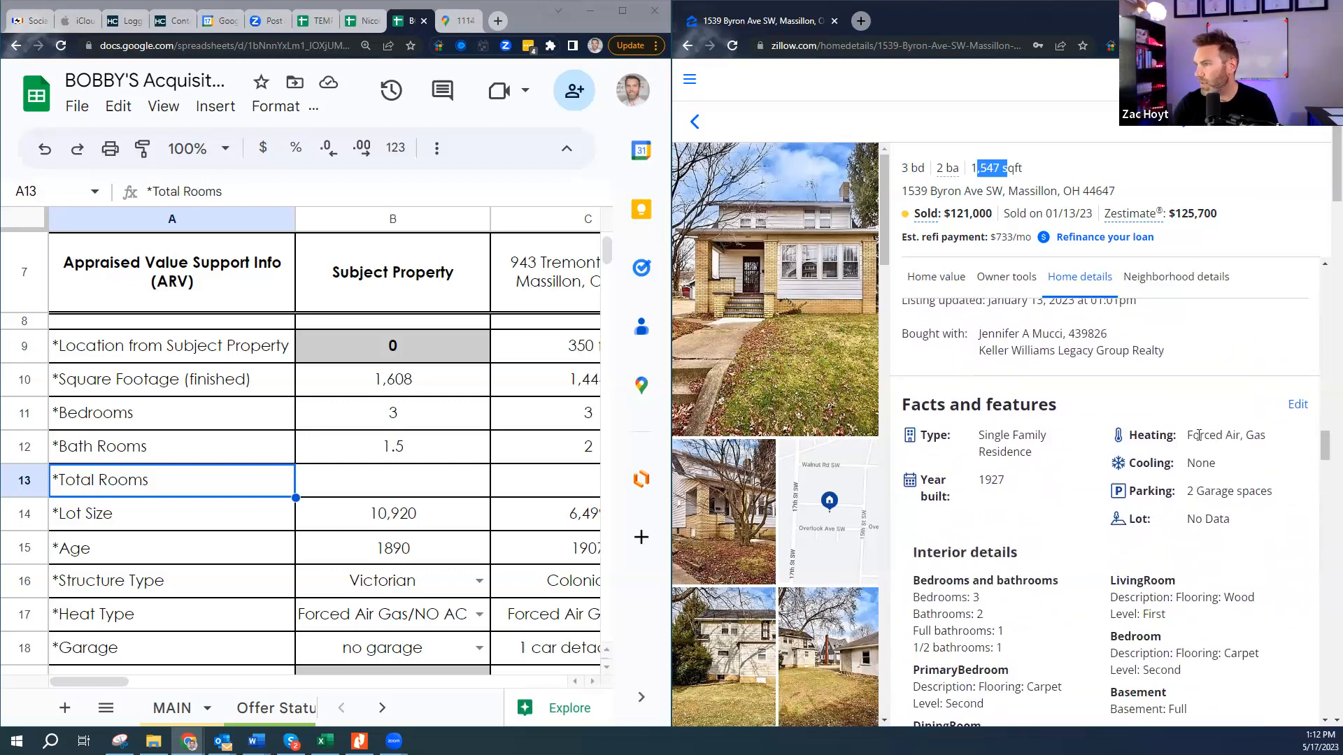
scroll(1198, 435, "down", 3)
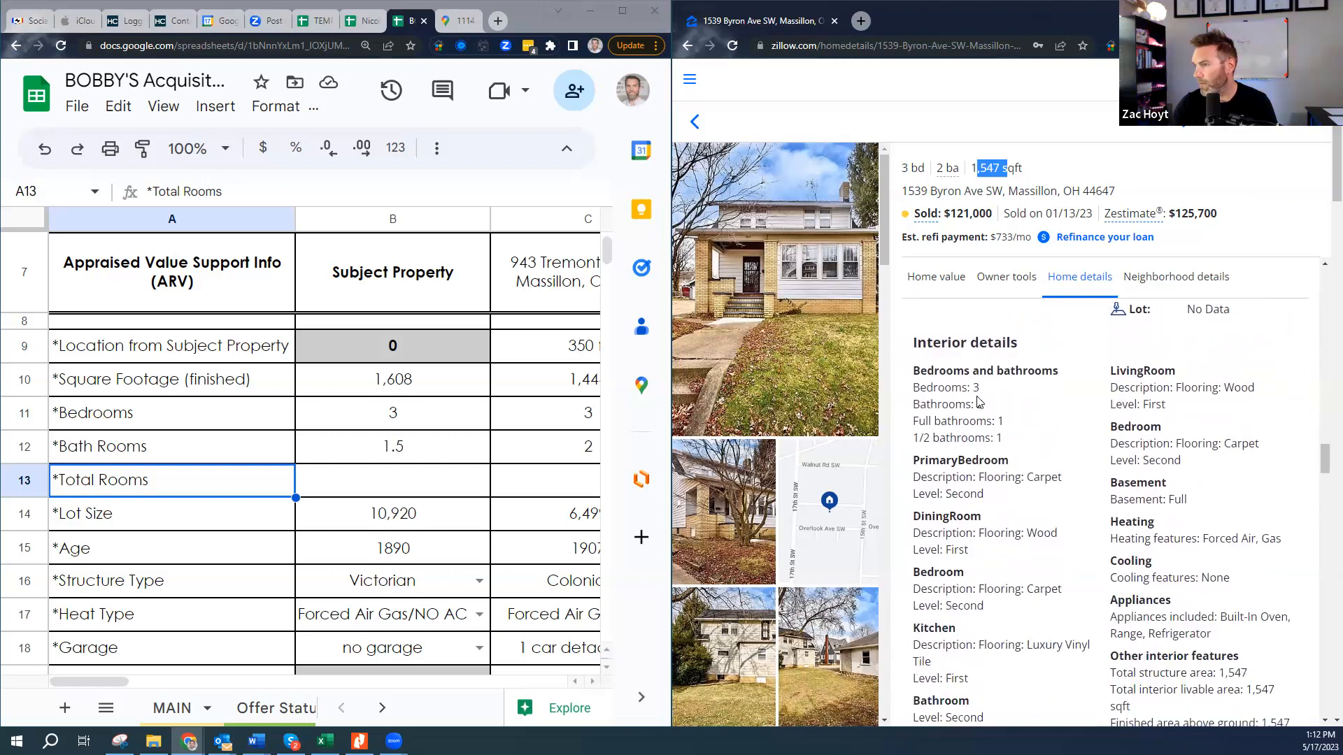
left_click(986, 423)
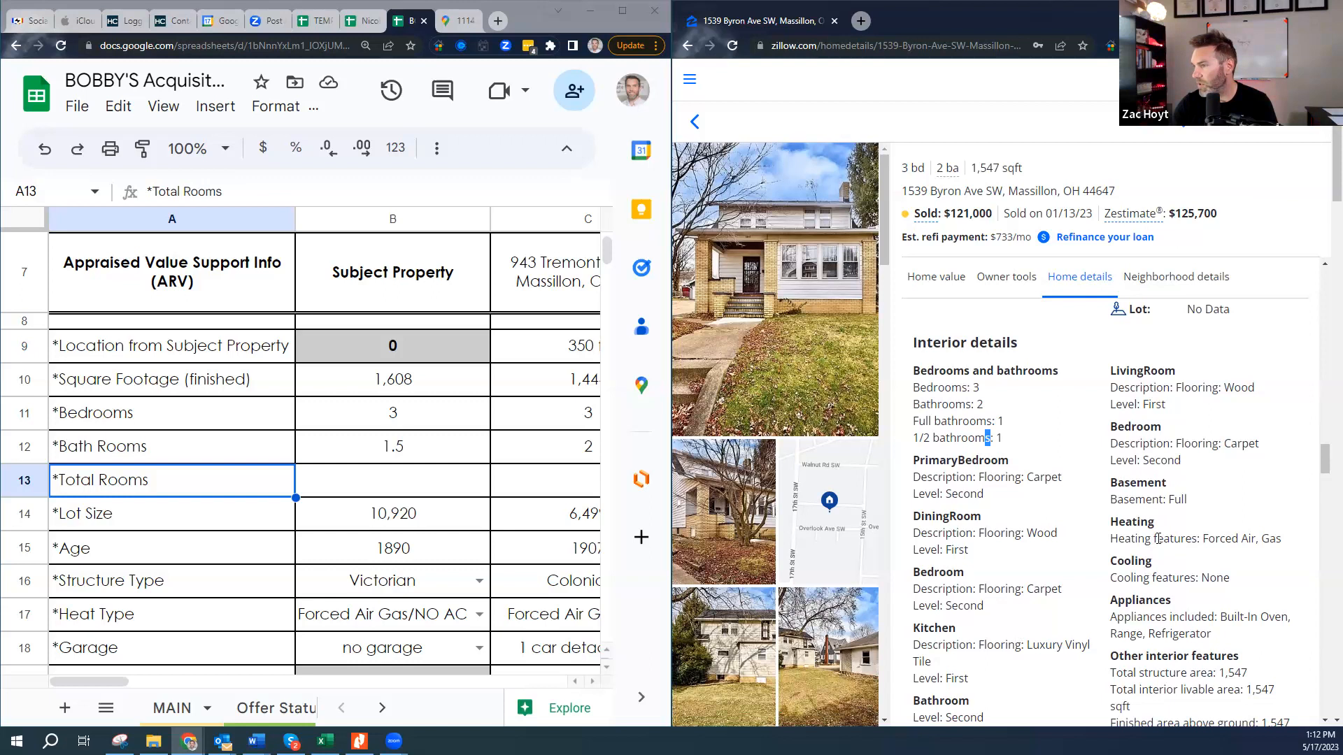
- Scroll through the facts to the construction details and highlight Year built: 1927
scroll(1158, 538, "down", 1)
scroll(1158, 542, "down", 1)
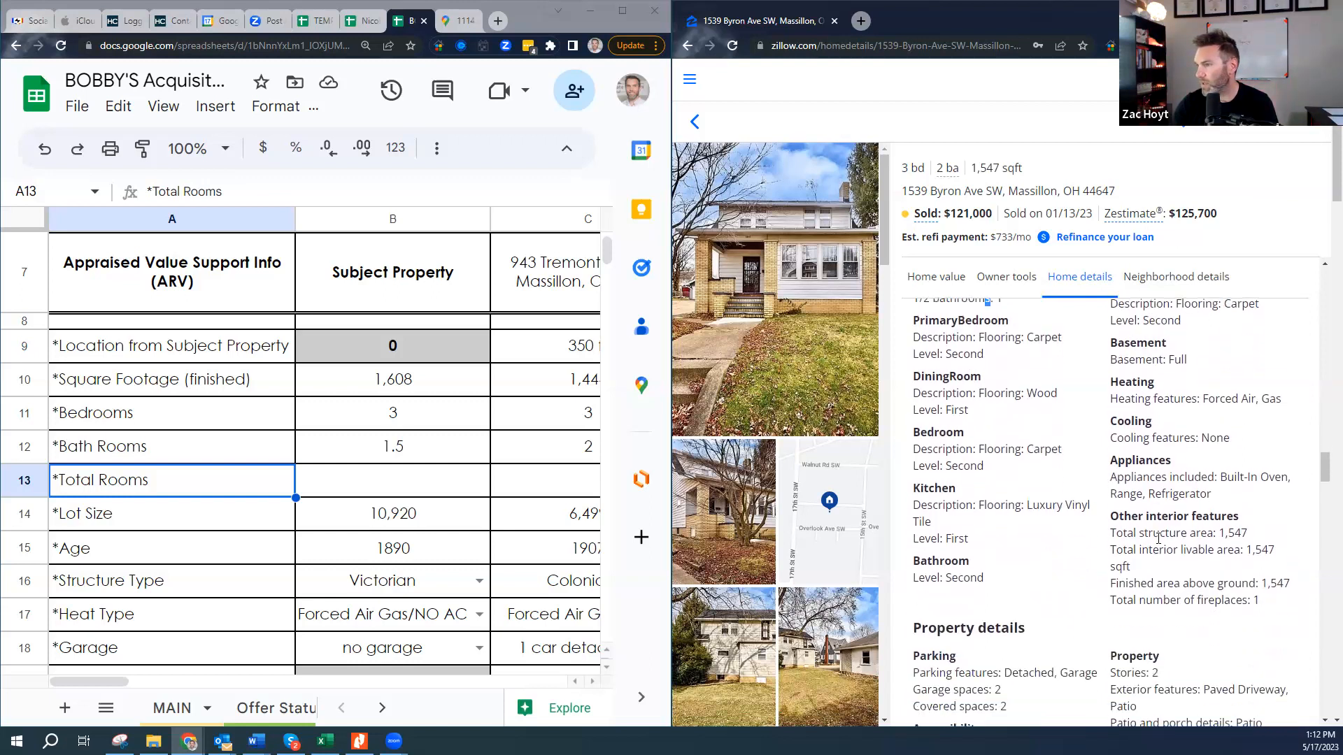
scroll(1158, 539, "down", 1)
scroll(1159, 542, "down", 3)
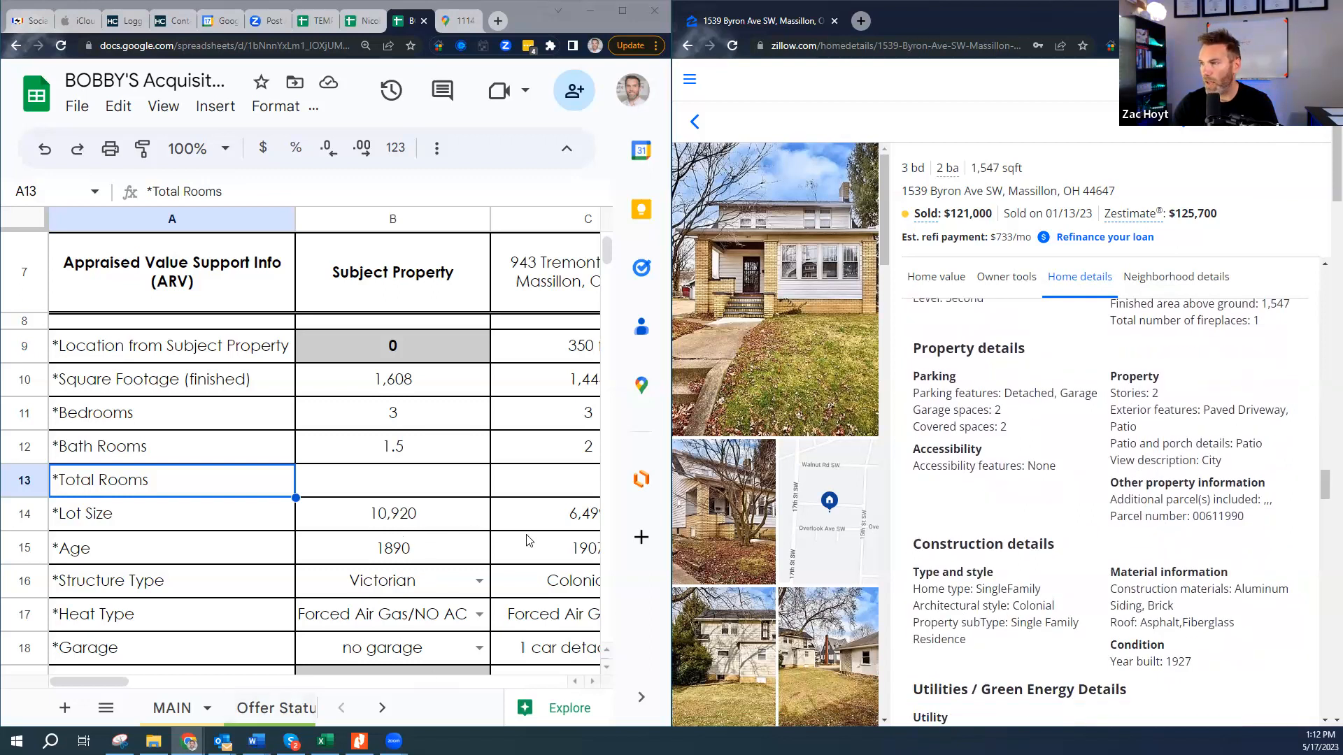
scroll(1187, 547, "up", 4)
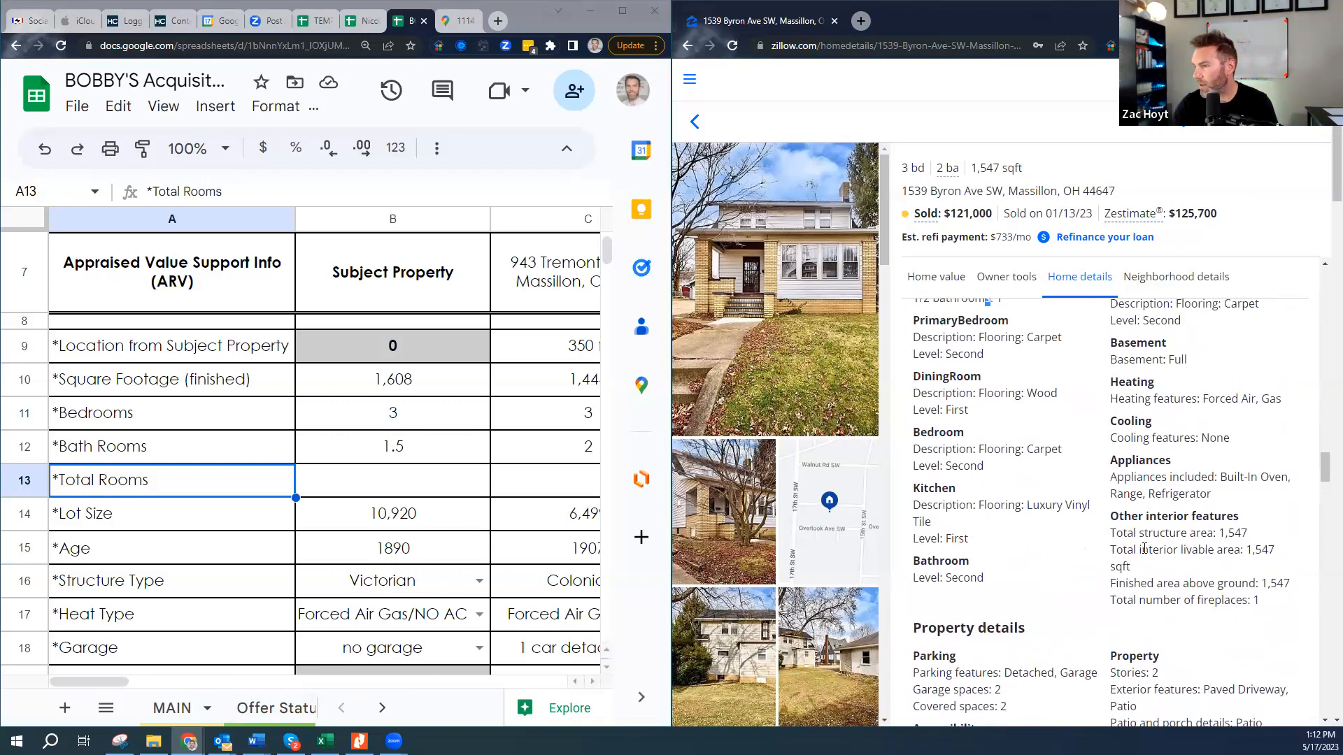
scroll(1145, 548, "up", 4)
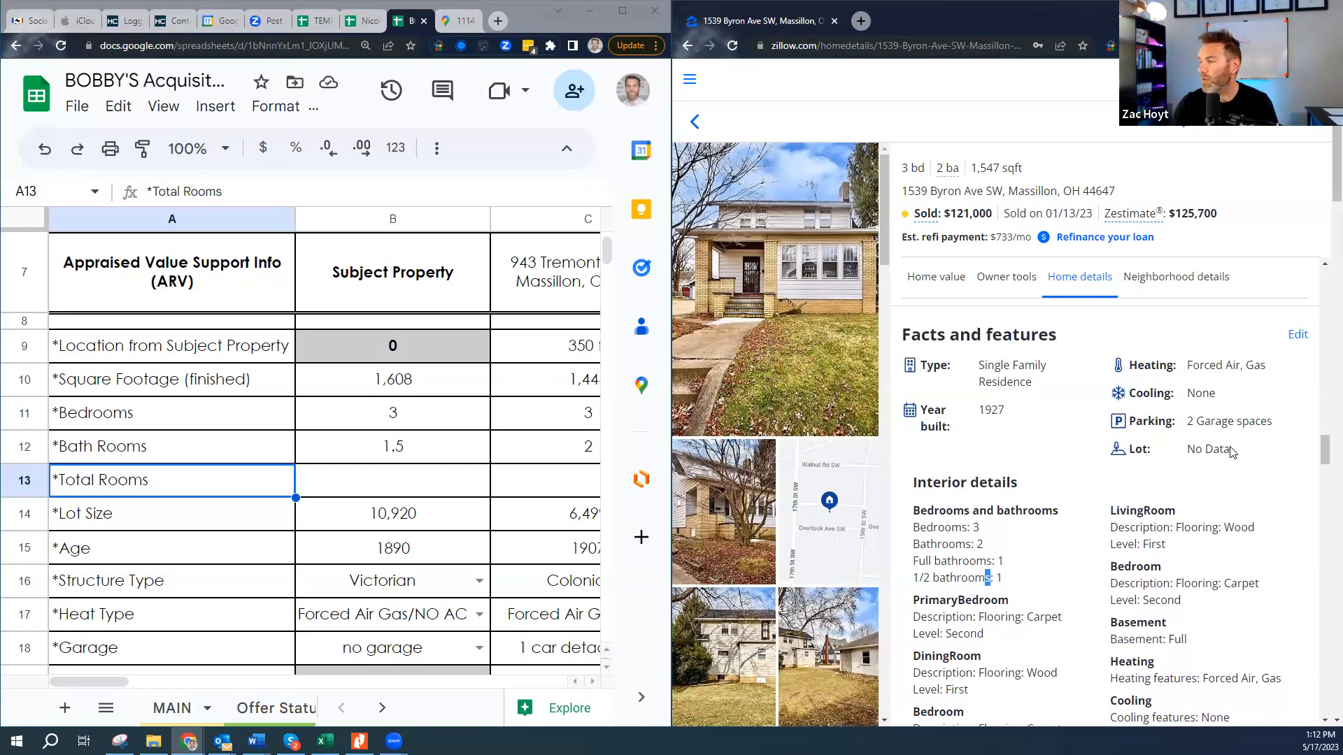
scroll(1170, 491, "up", 2)
scroll(1170, 491, "down", 3)
scroll(1170, 492, "down", 3)
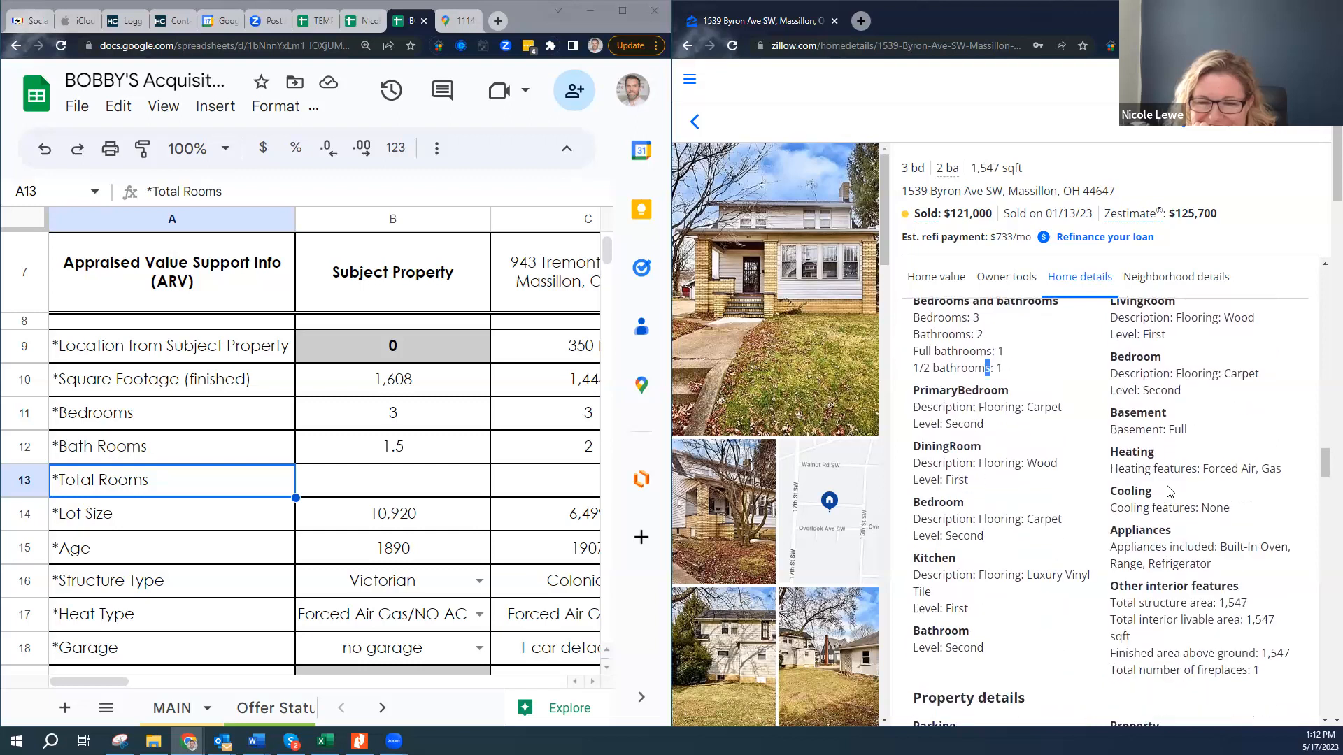
scroll(1170, 489, "down", 2)
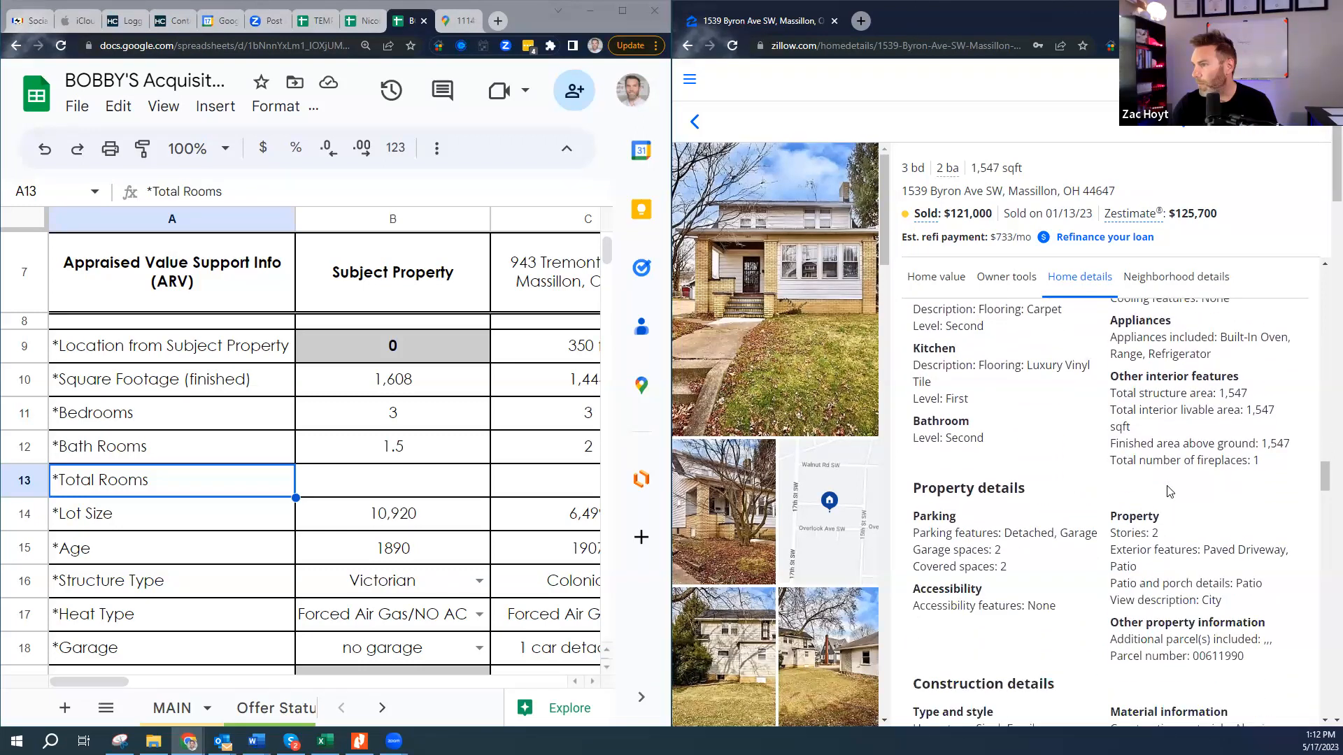
scroll(1170, 491, "down", 2)
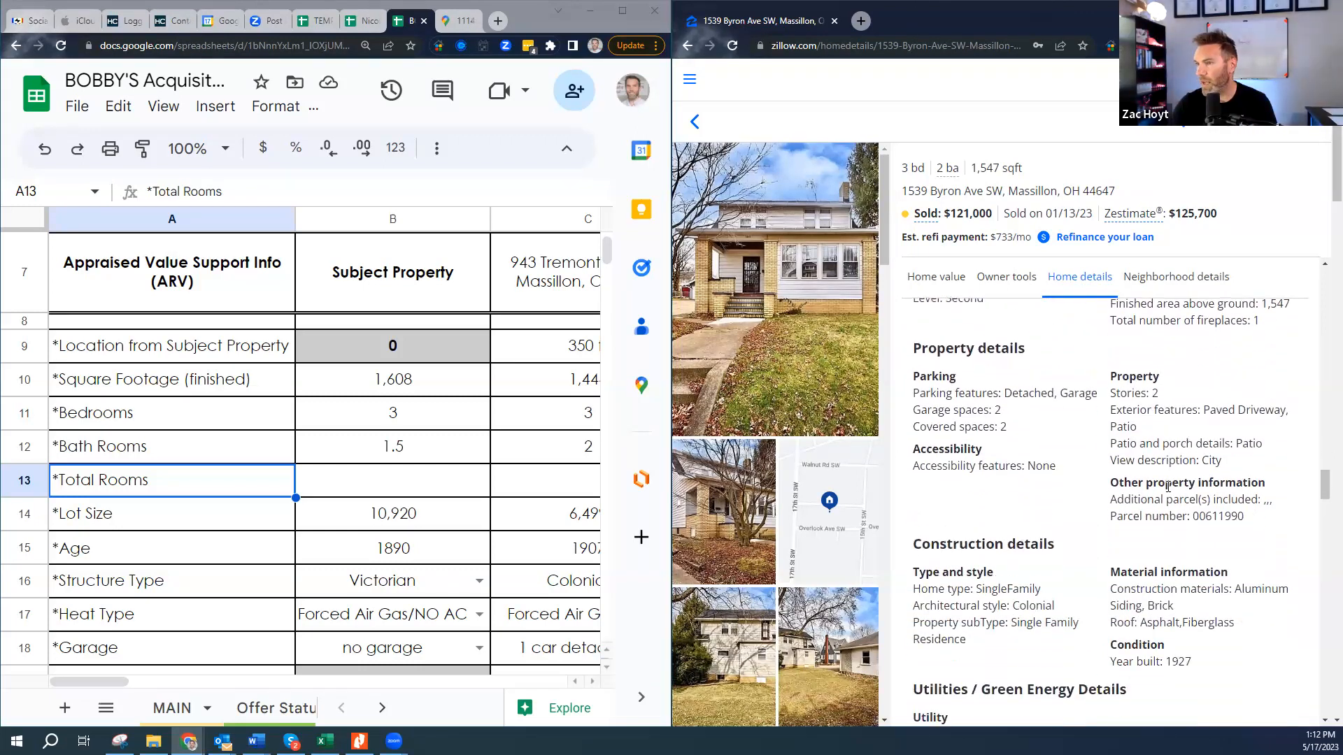
scroll(1154, 493, "down", 1)
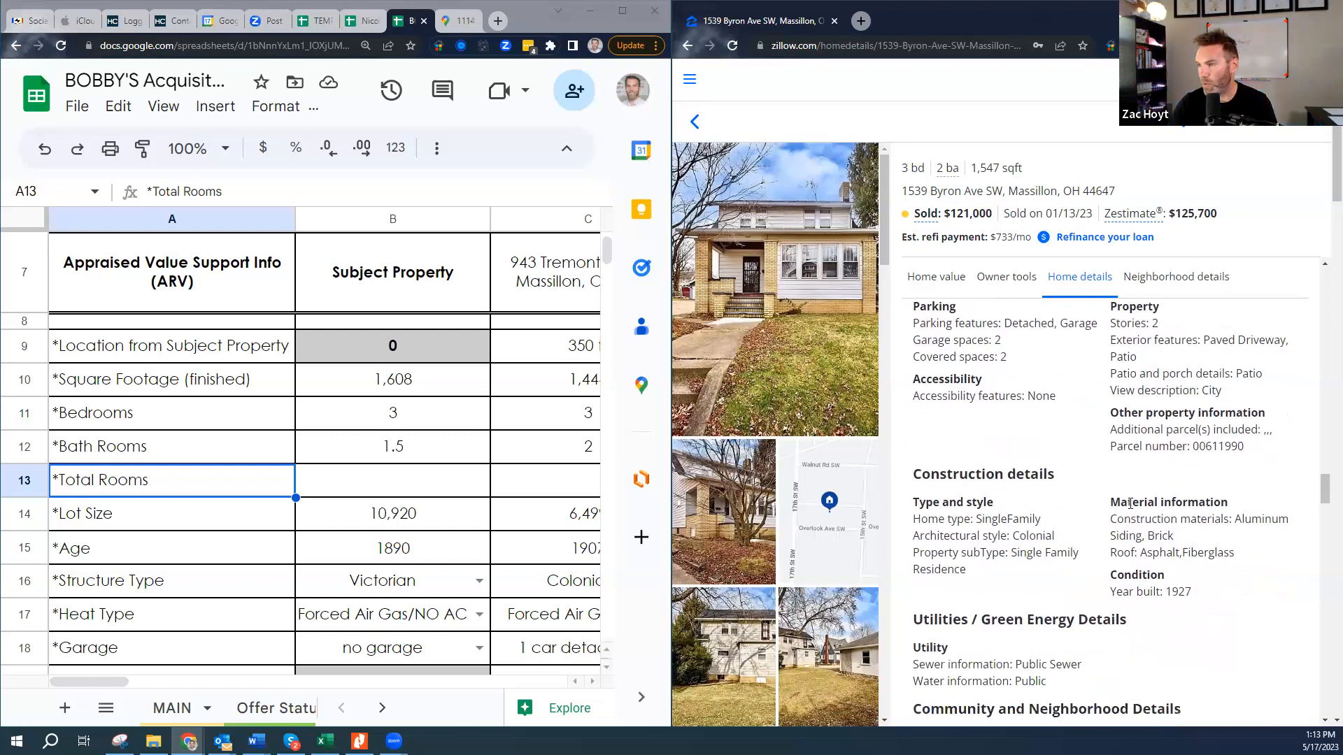
left_click_drag(1147, 591, 1191, 592)
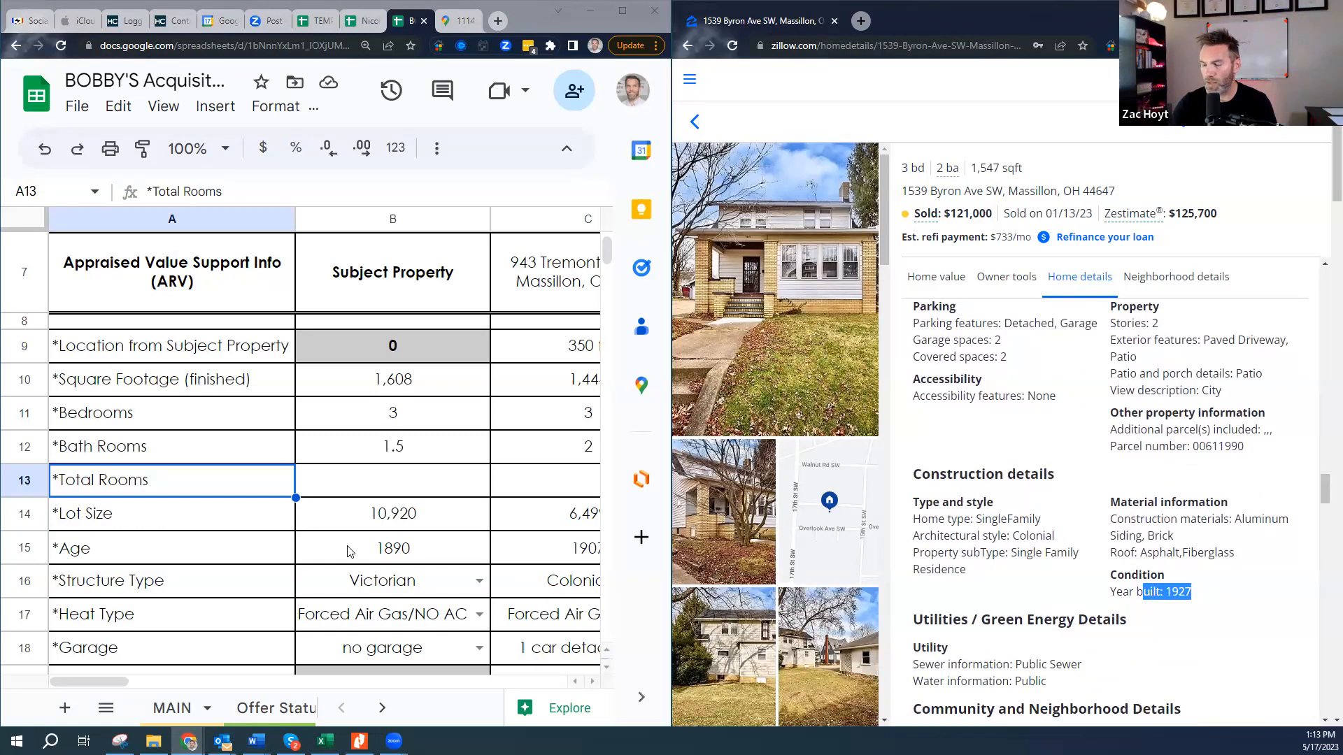
left_click(410, 582)
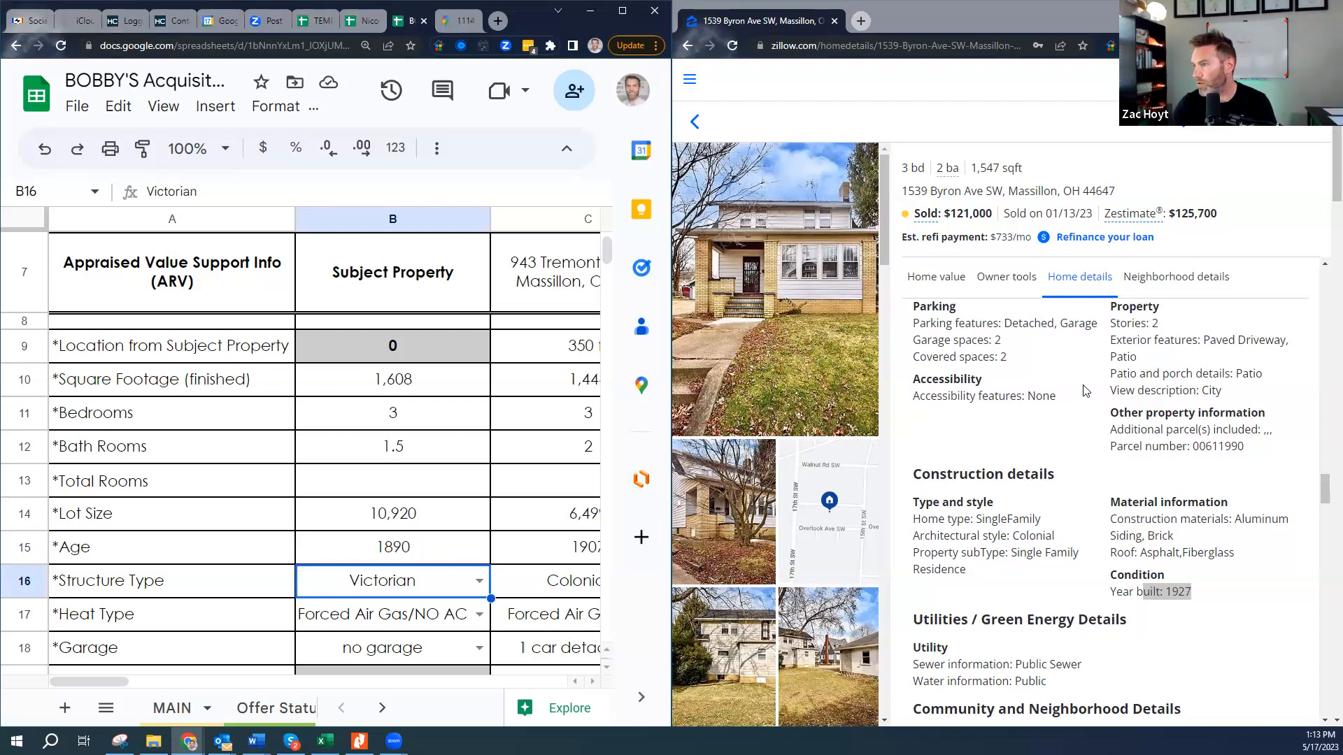
left_click(1085, 420)
scroll(1085, 429, "up", 1)
scroll(1085, 429, "up", 5)
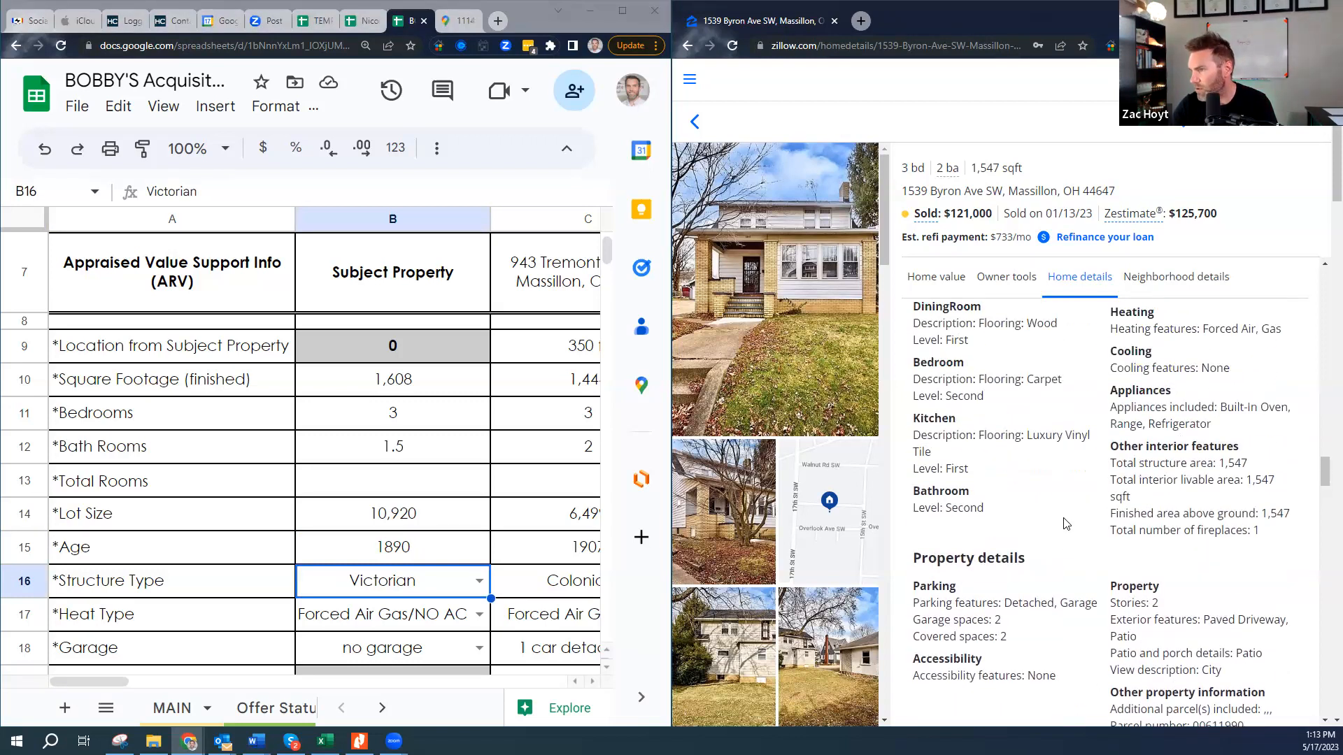
scroll(1077, 517, "up", 4)
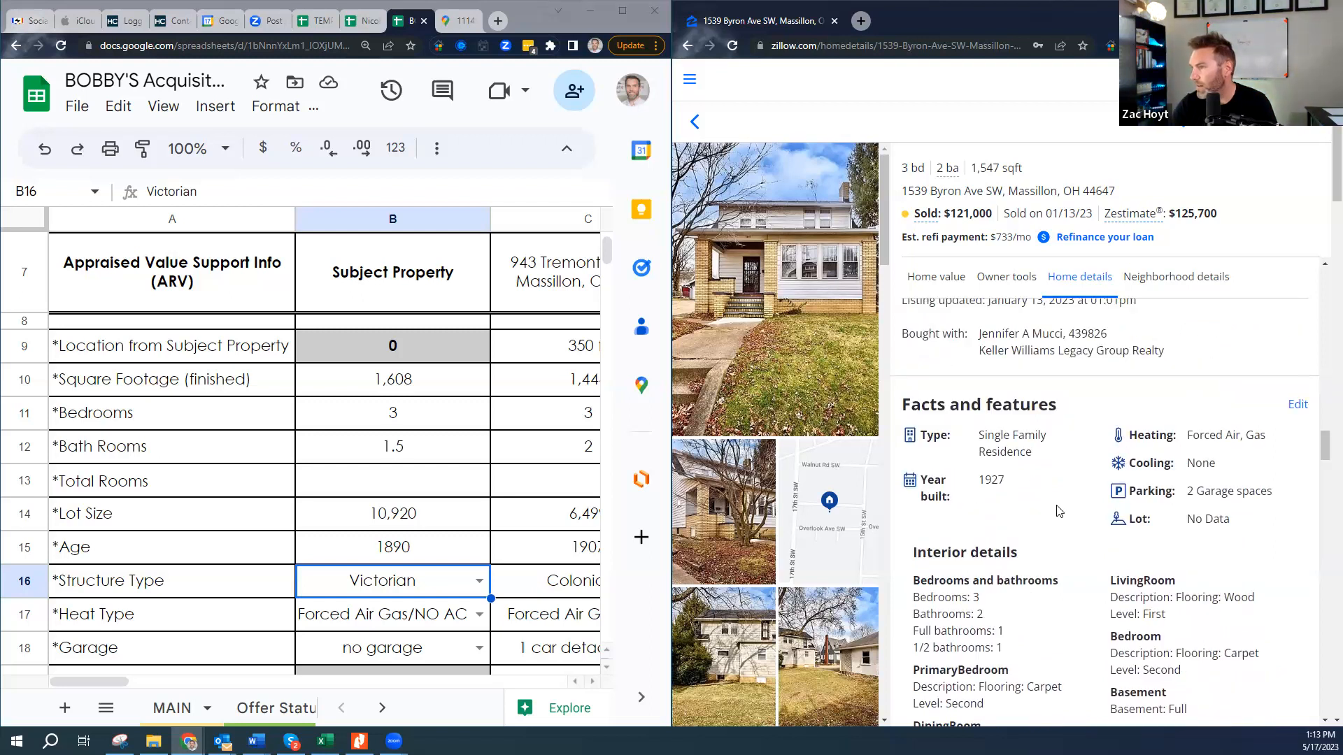
scroll(1078, 518, "down", 2)
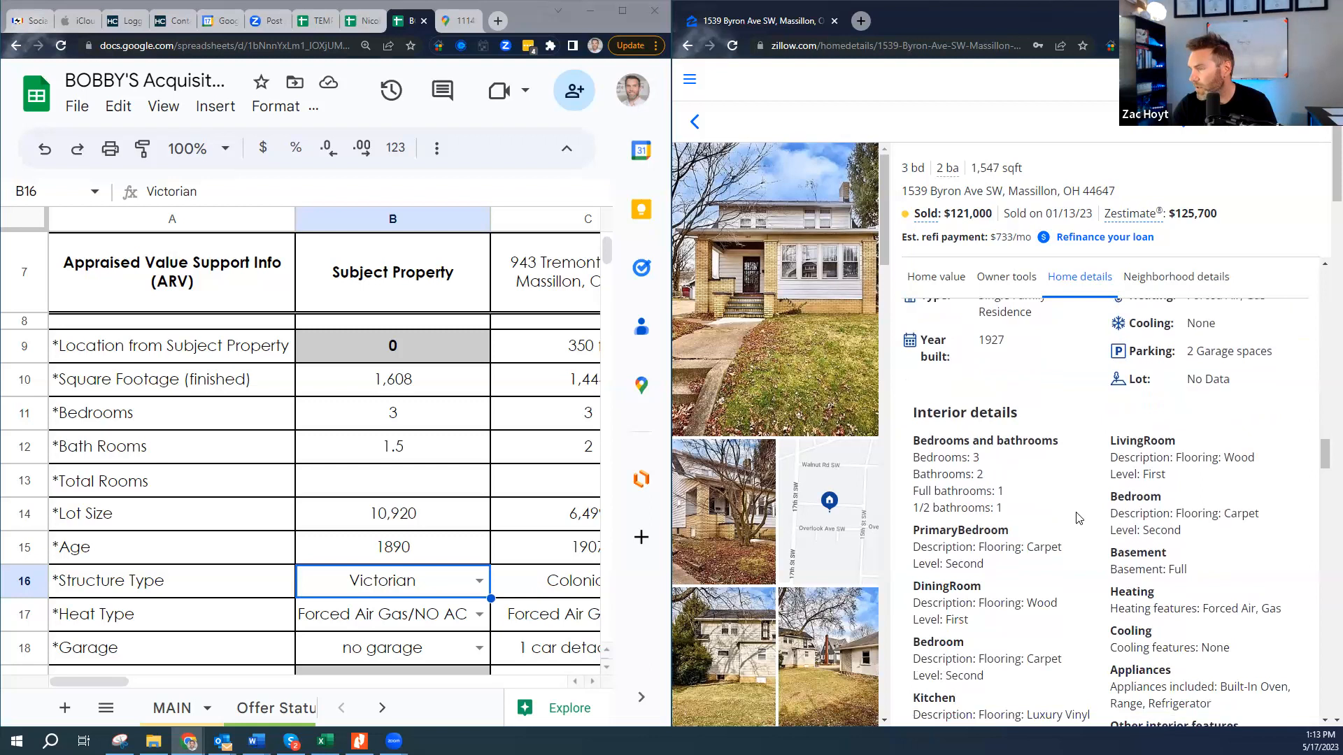
scroll(1077, 518, "down", 3)
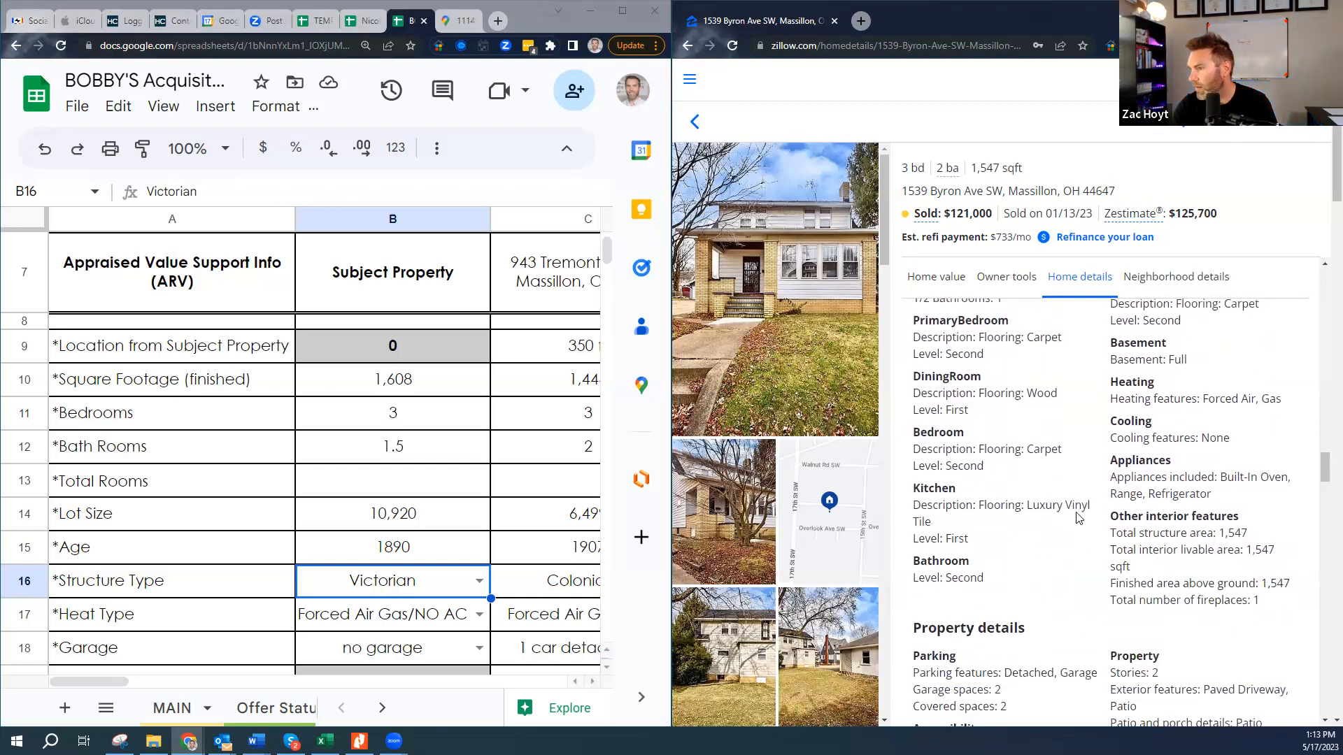
scroll(1077, 518, "down", 4)
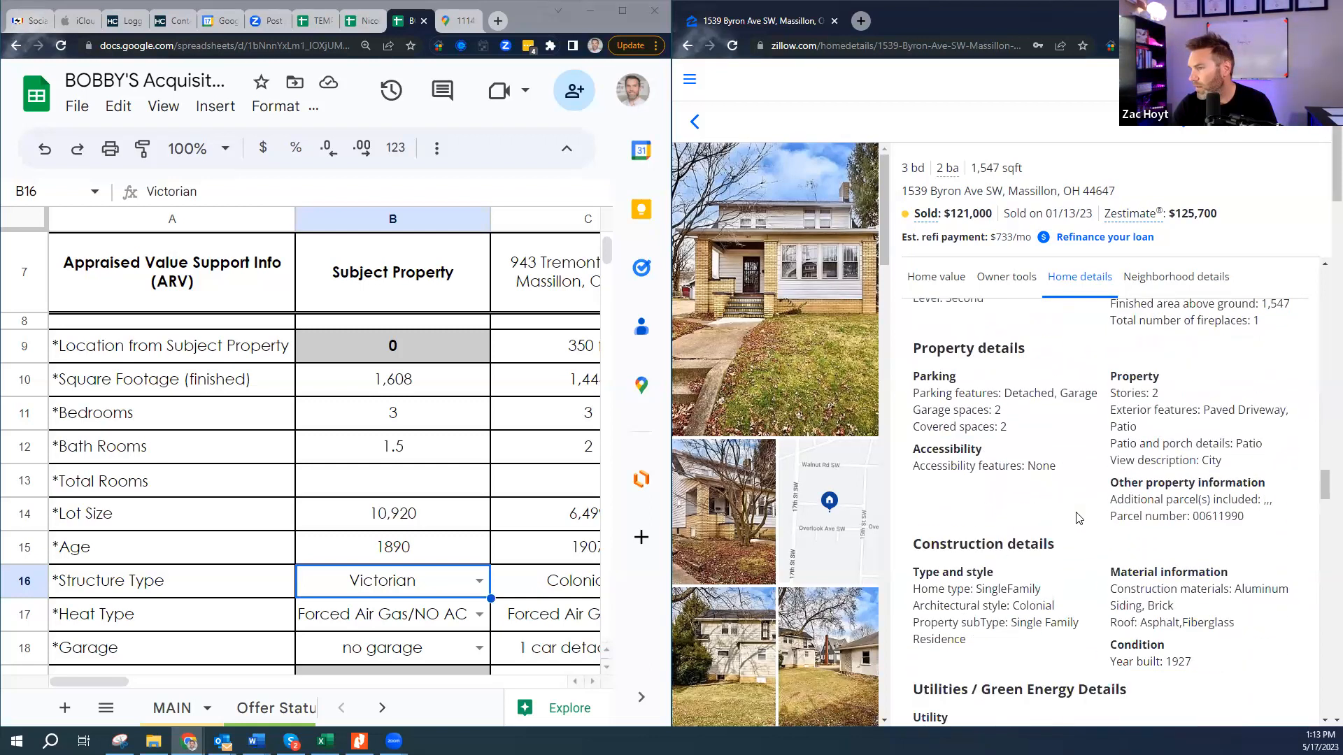
left_click_drag(998, 394, 1091, 394)
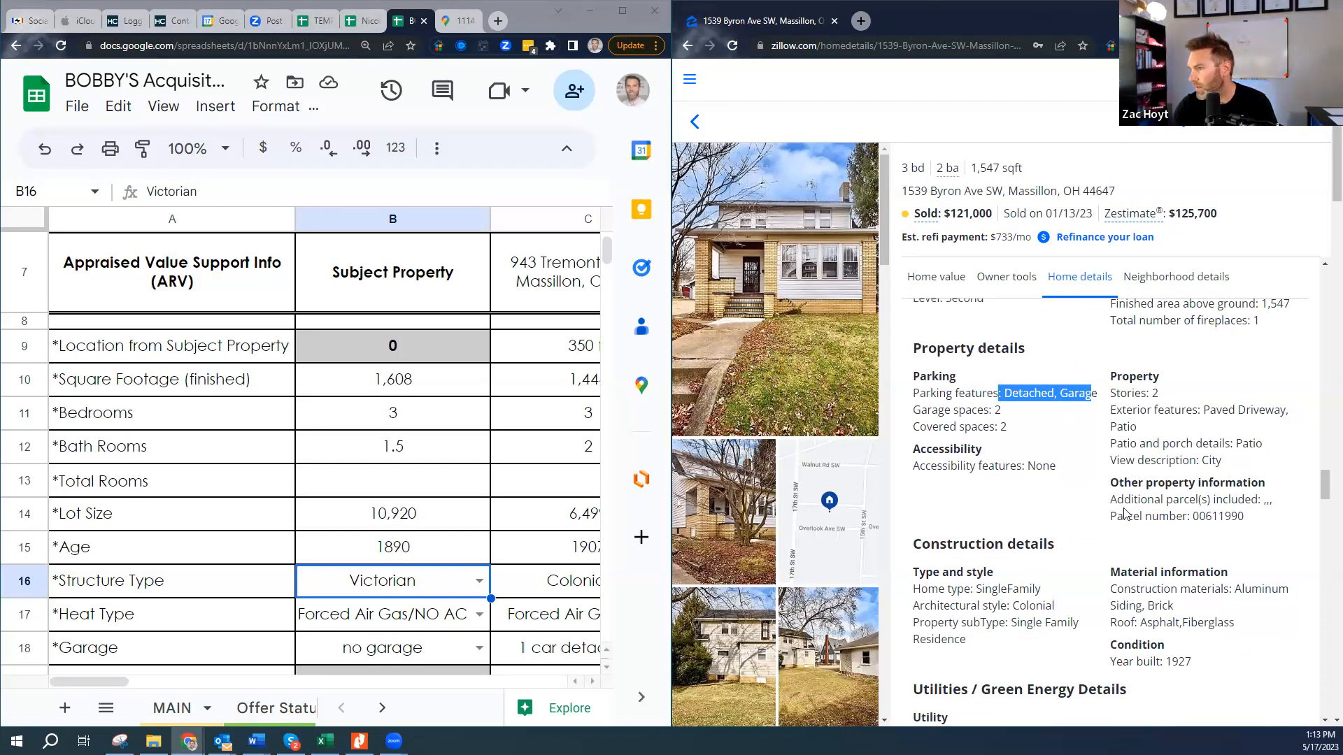
left_click_drag(923, 605, 1104, 605)
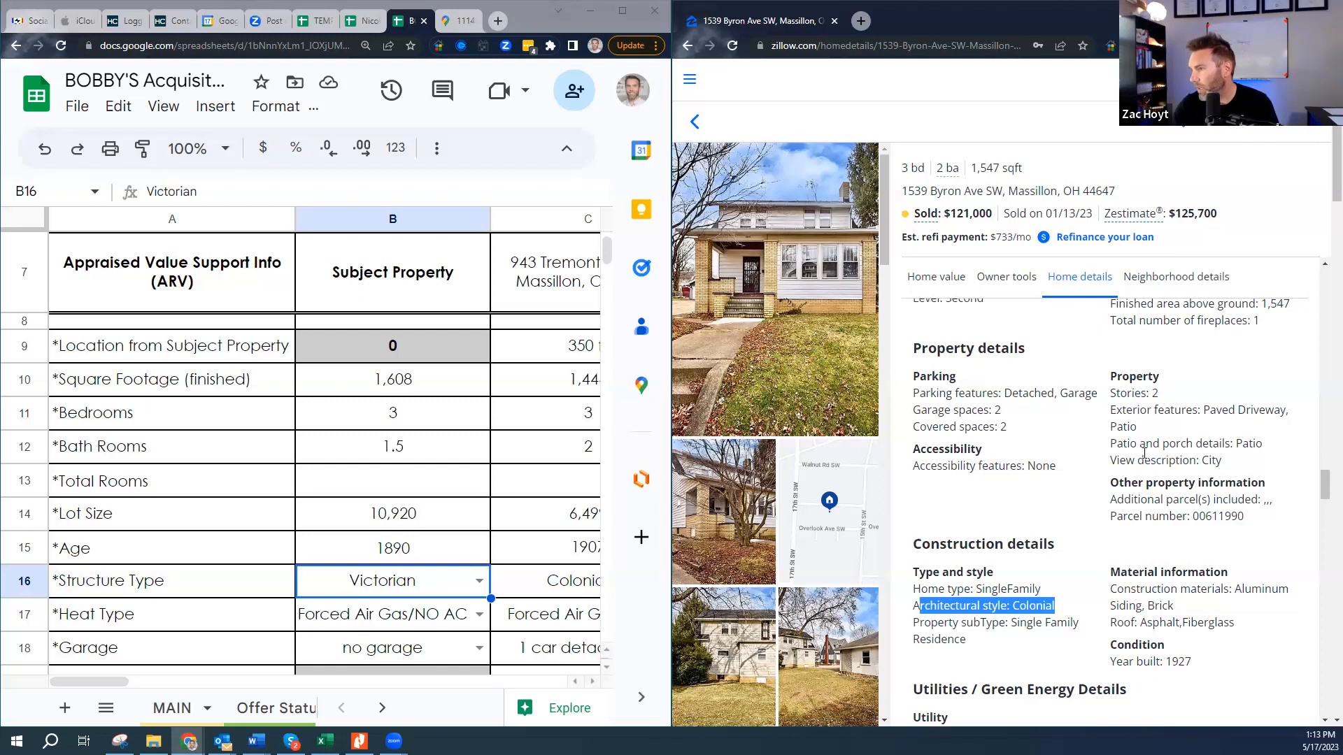
scroll(1119, 594, "up", 3)
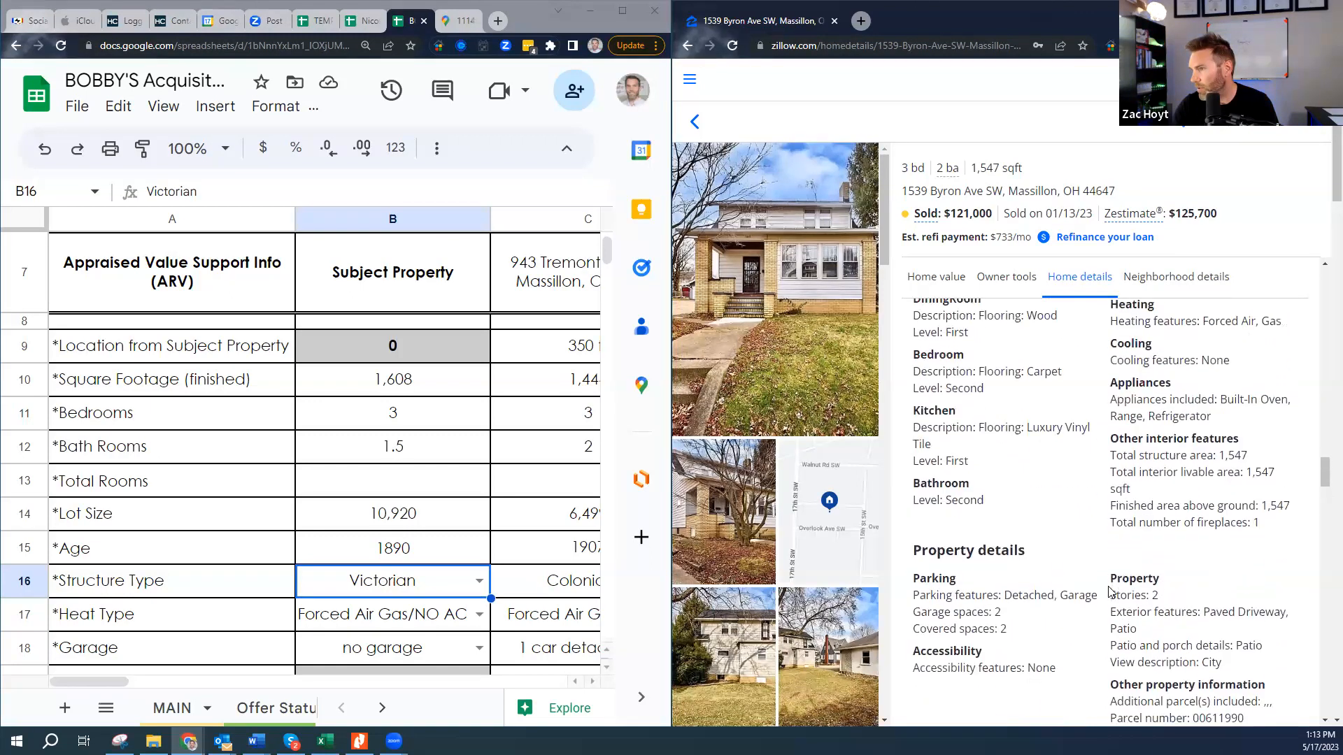
left_click_drag(1204, 329, 1261, 338)
left_click_drag(1199, 368, 1229, 369)
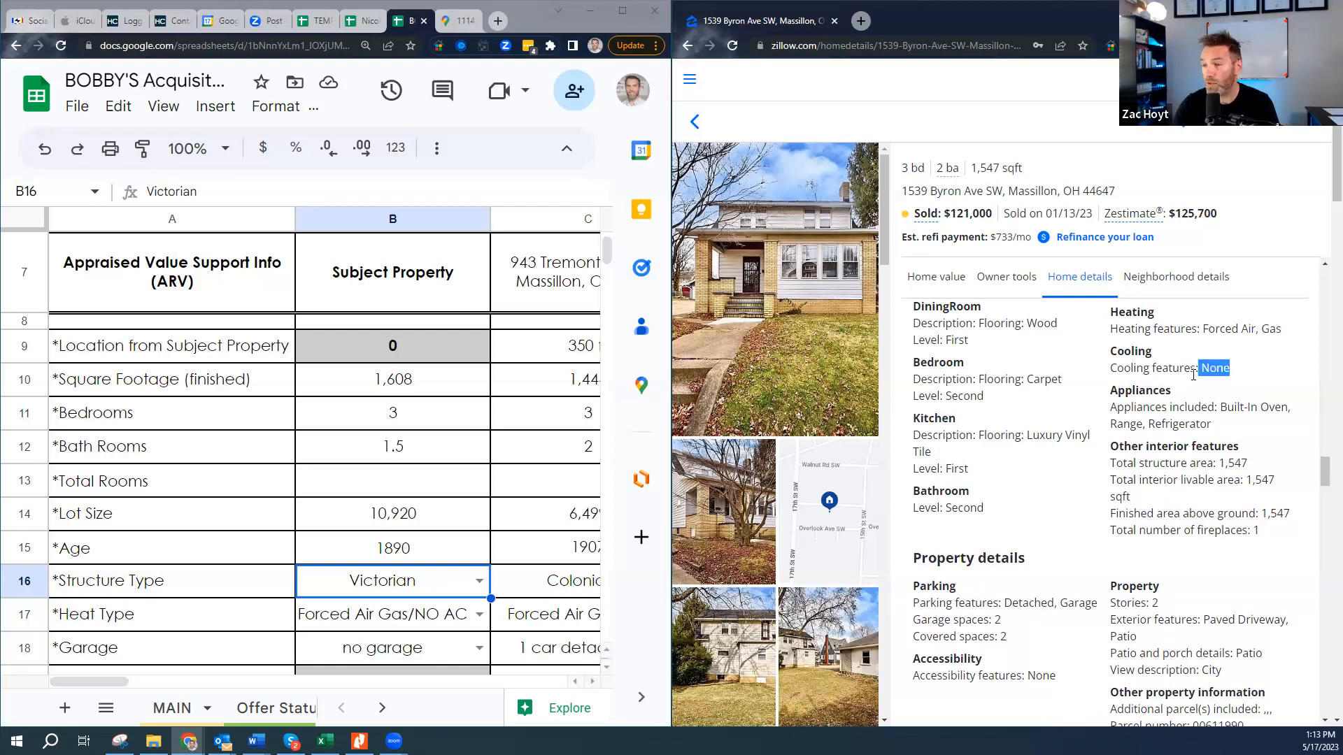
- Check the subject's Heat Type, Garage, Sell Date, Sell/Ask Price, Total Rooms and Lot Size cells, leaving them unchanged
left_click(423, 618)
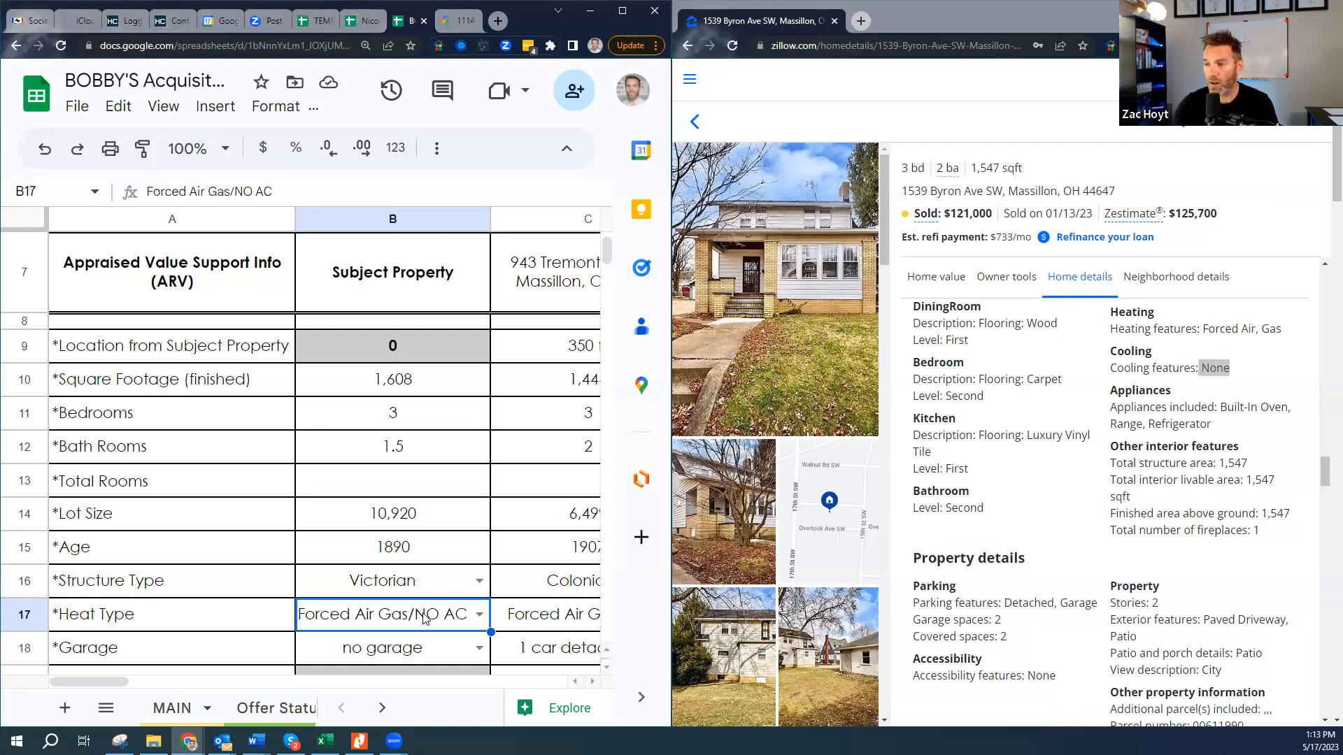
left_click(479, 647)
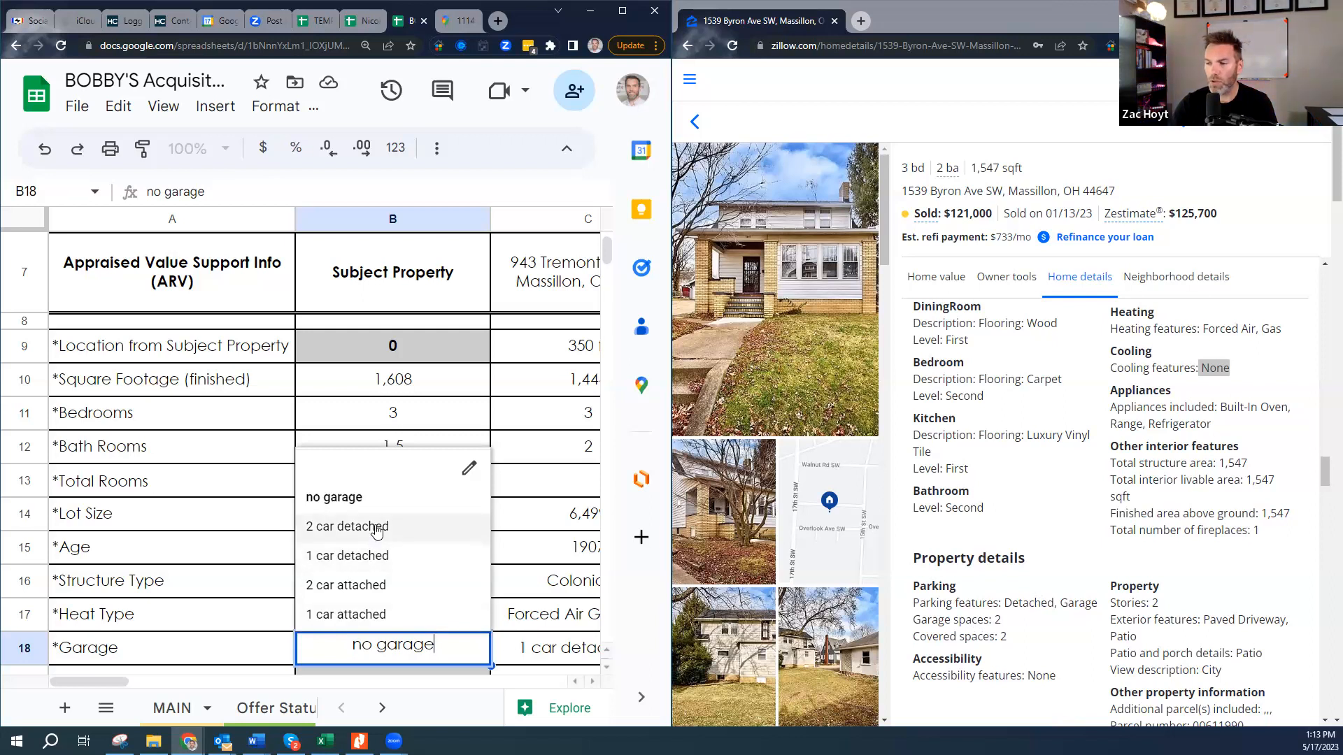
key("Escape")
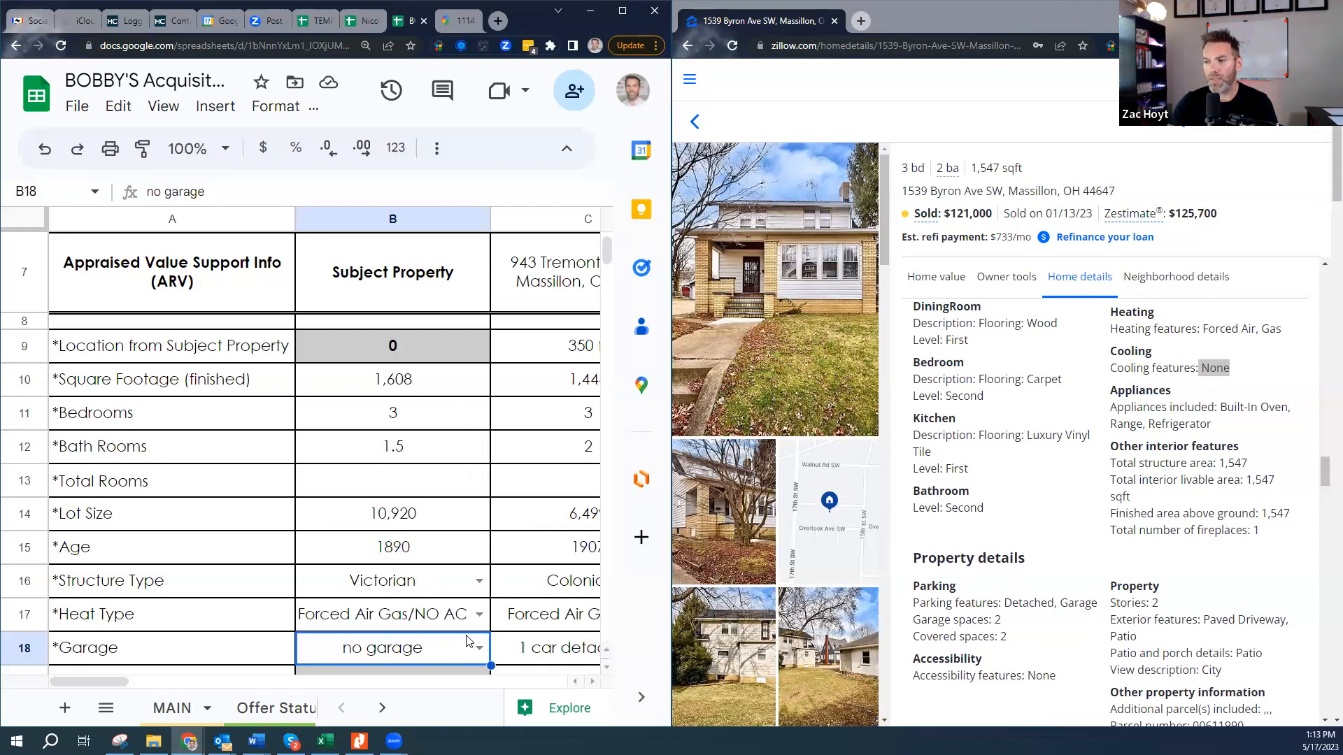
scroll(458, 633, "down", 1)
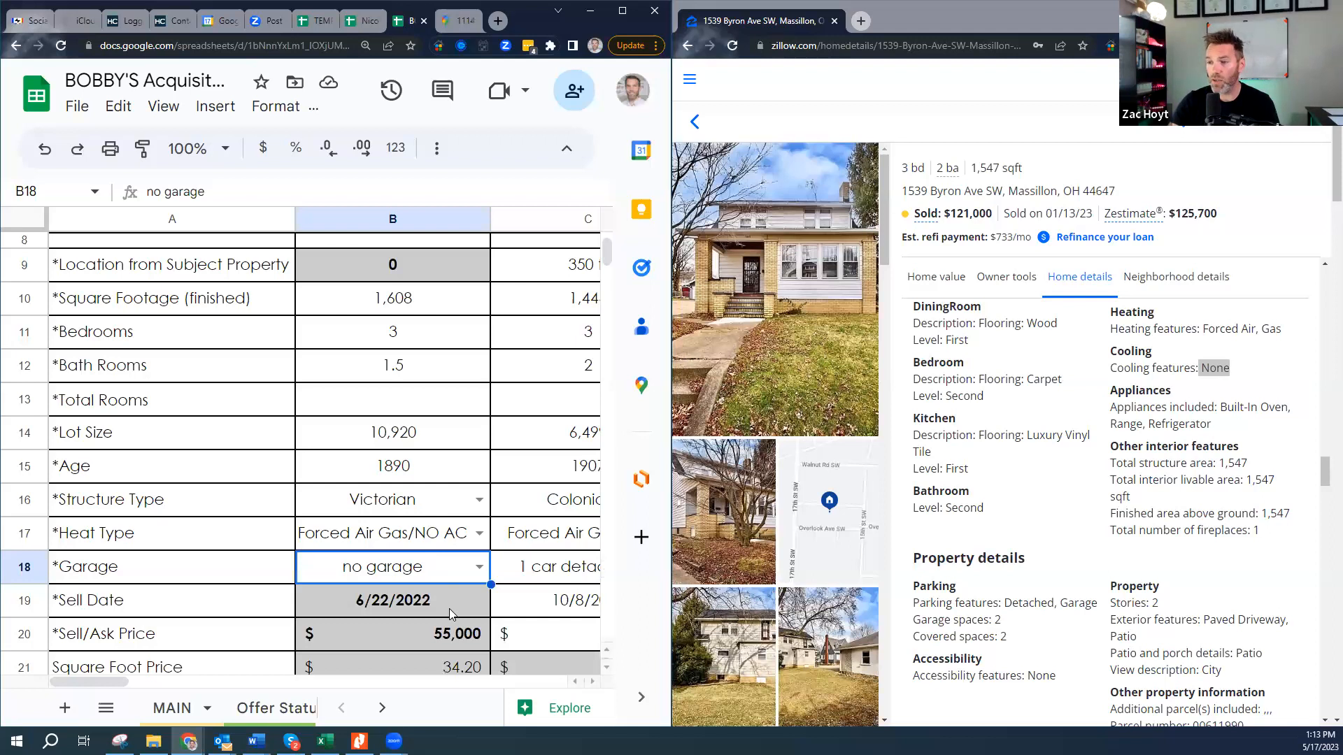
left_click_drag(1047, 213, 1088, 213)
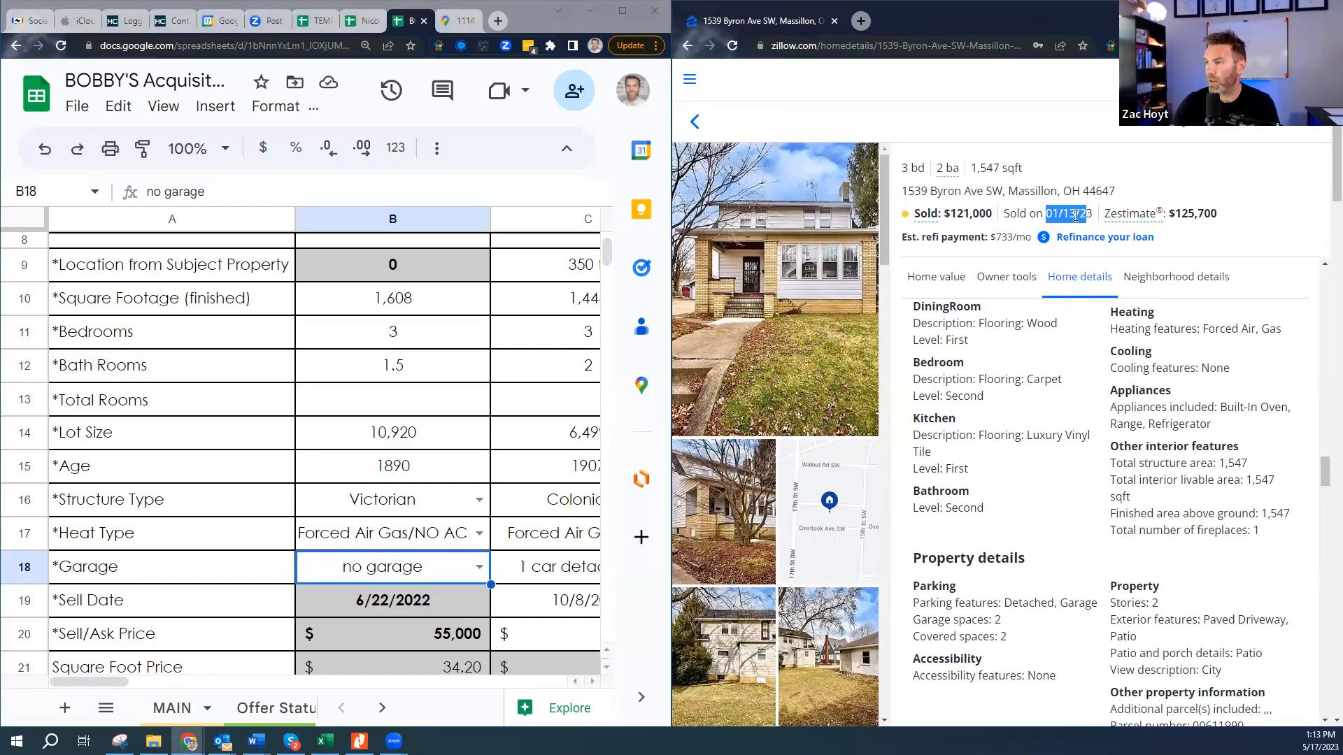
left_click(405, 605)
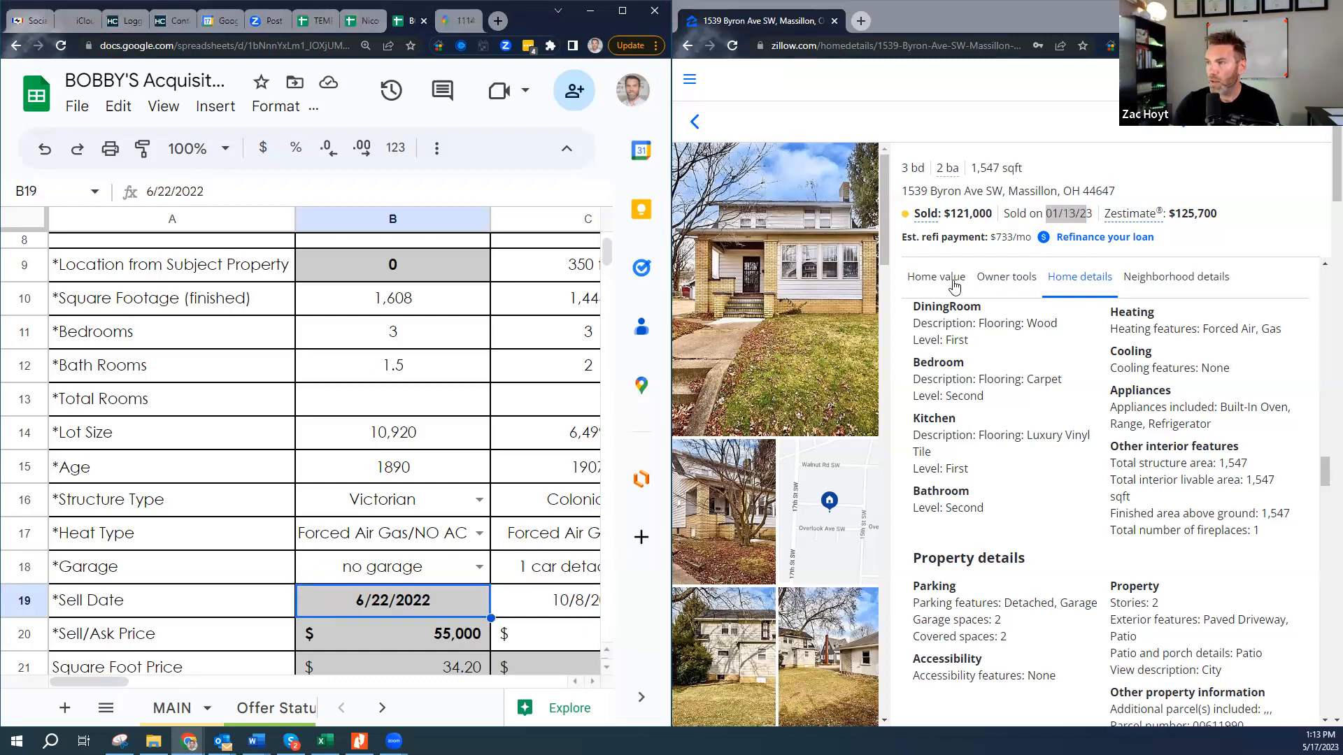
left_click(454, 638)
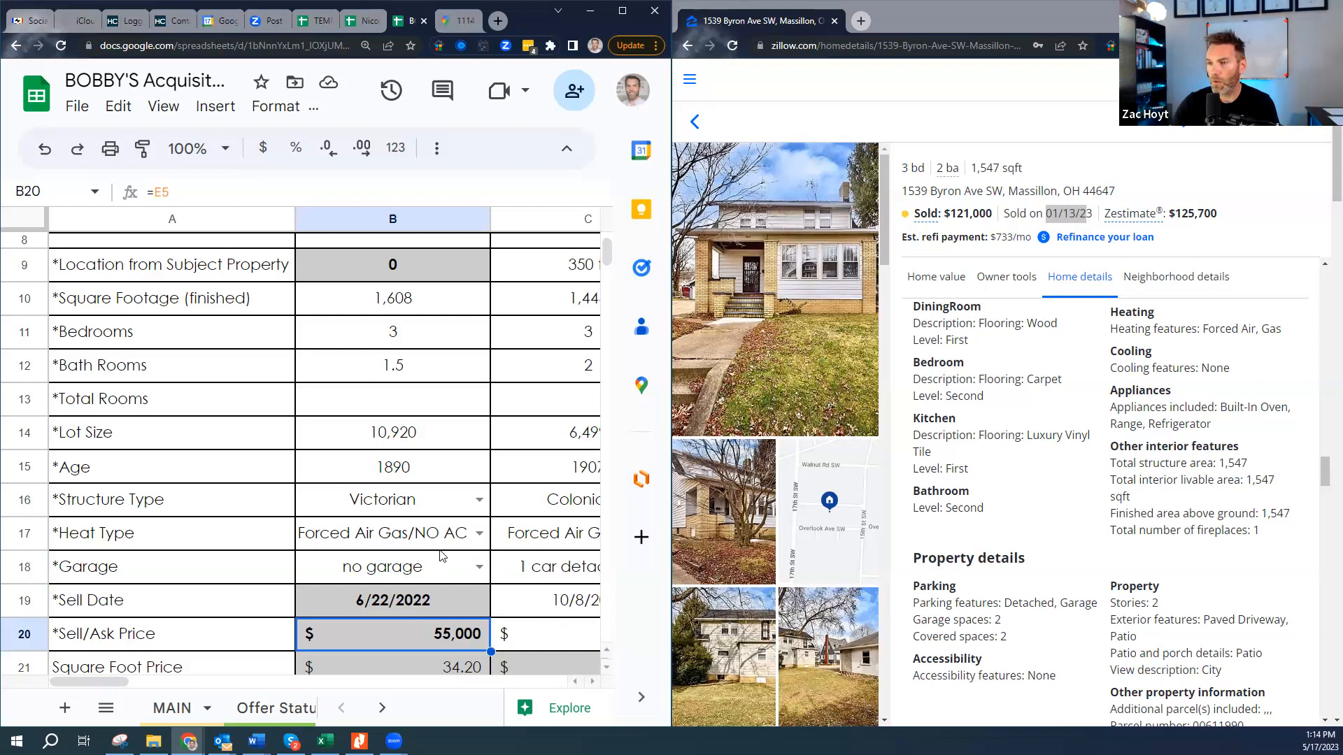
scroll(422, 538, "up", 1)
left_click(413, 495)
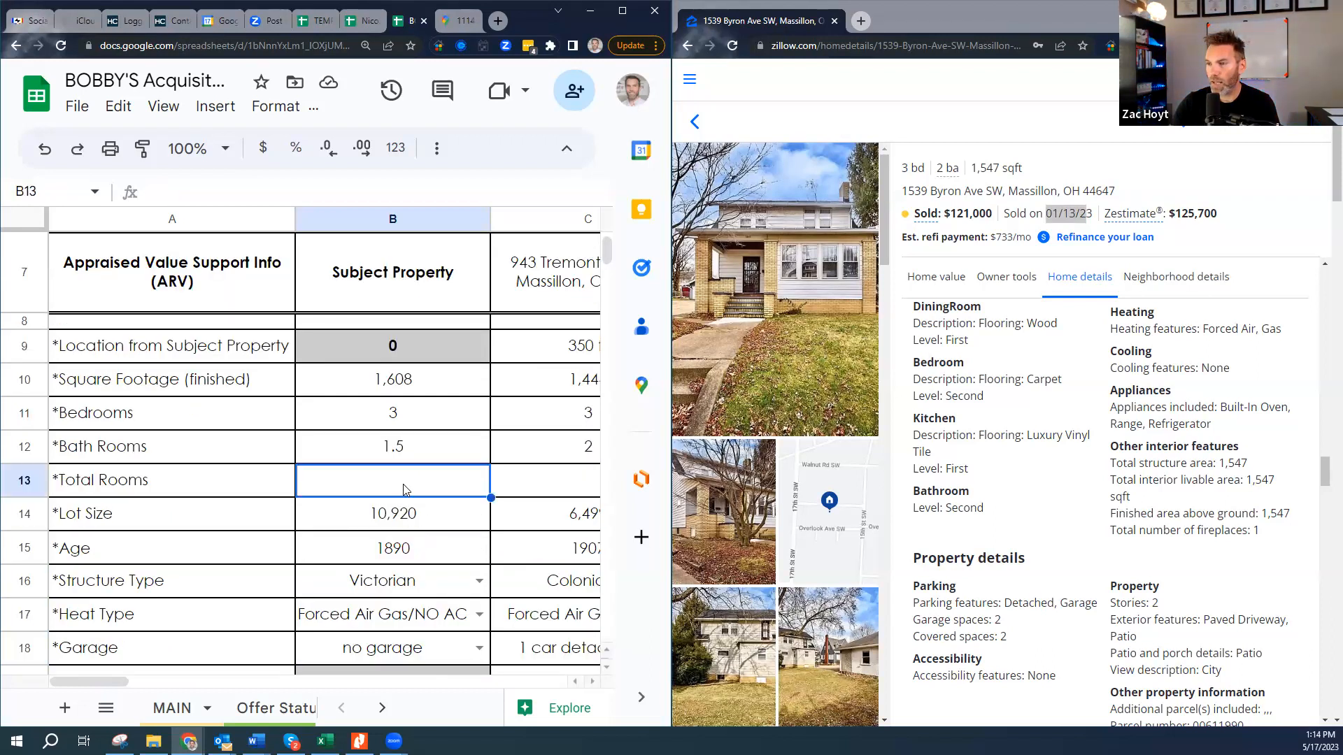
left_click(413, 518, "shift")
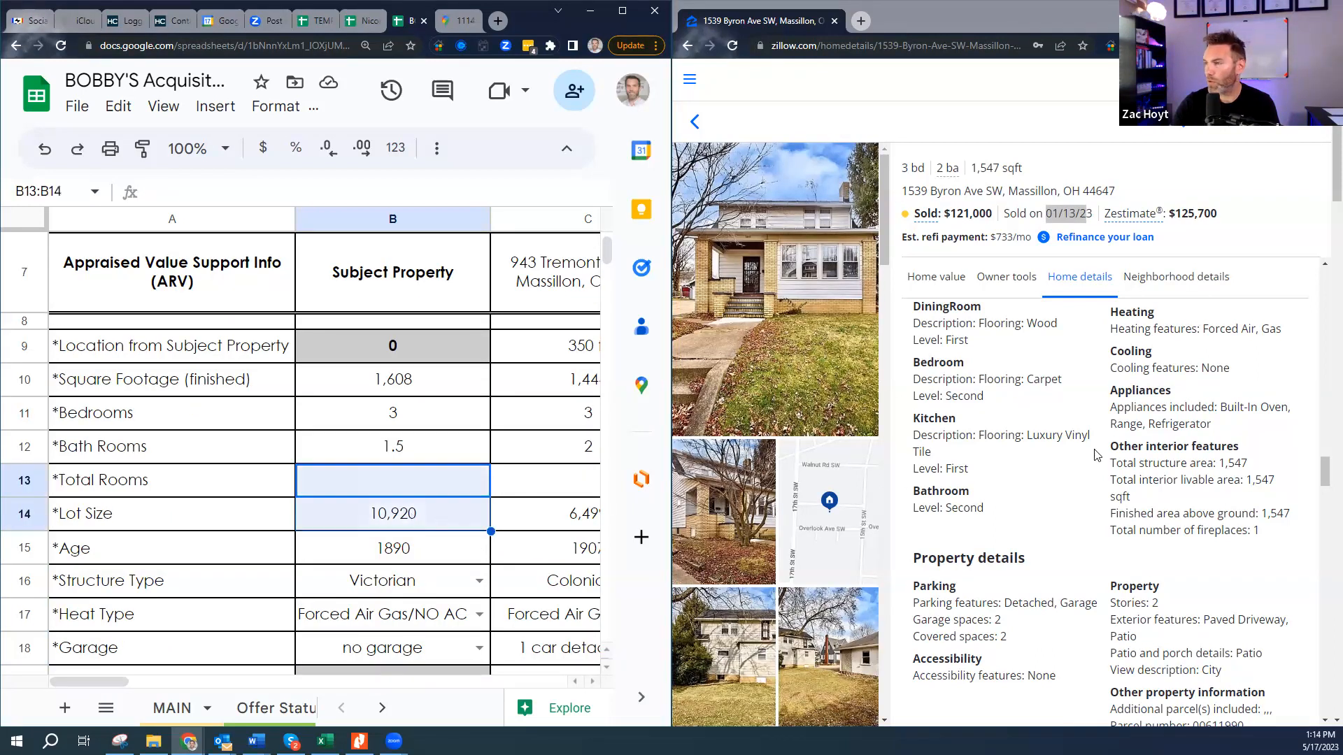
- Scroll the Zillow listing to the assessor info and open the county website link
left_click(1107, 540)
scroll(1108, 540, "down", 1)
scroll(1107, 540, "down", 6)
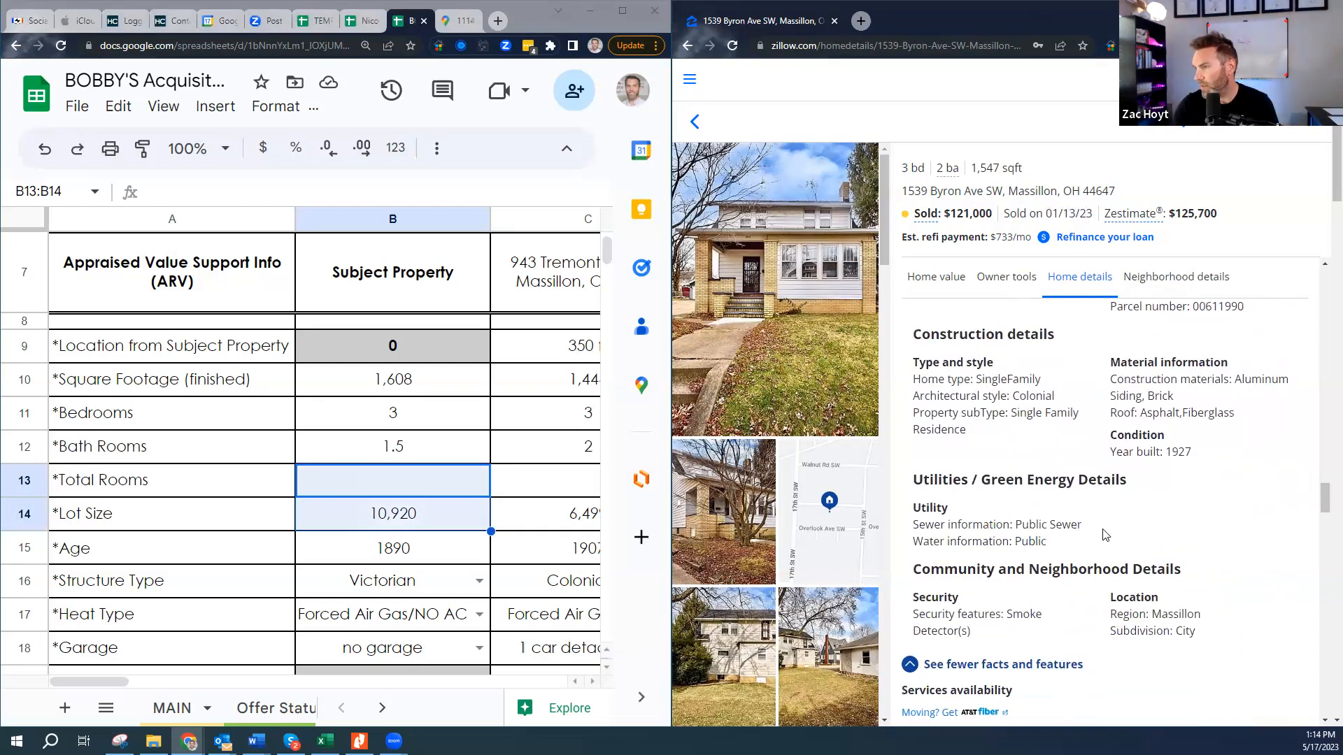
scroll(1105, 535, "down", 5)
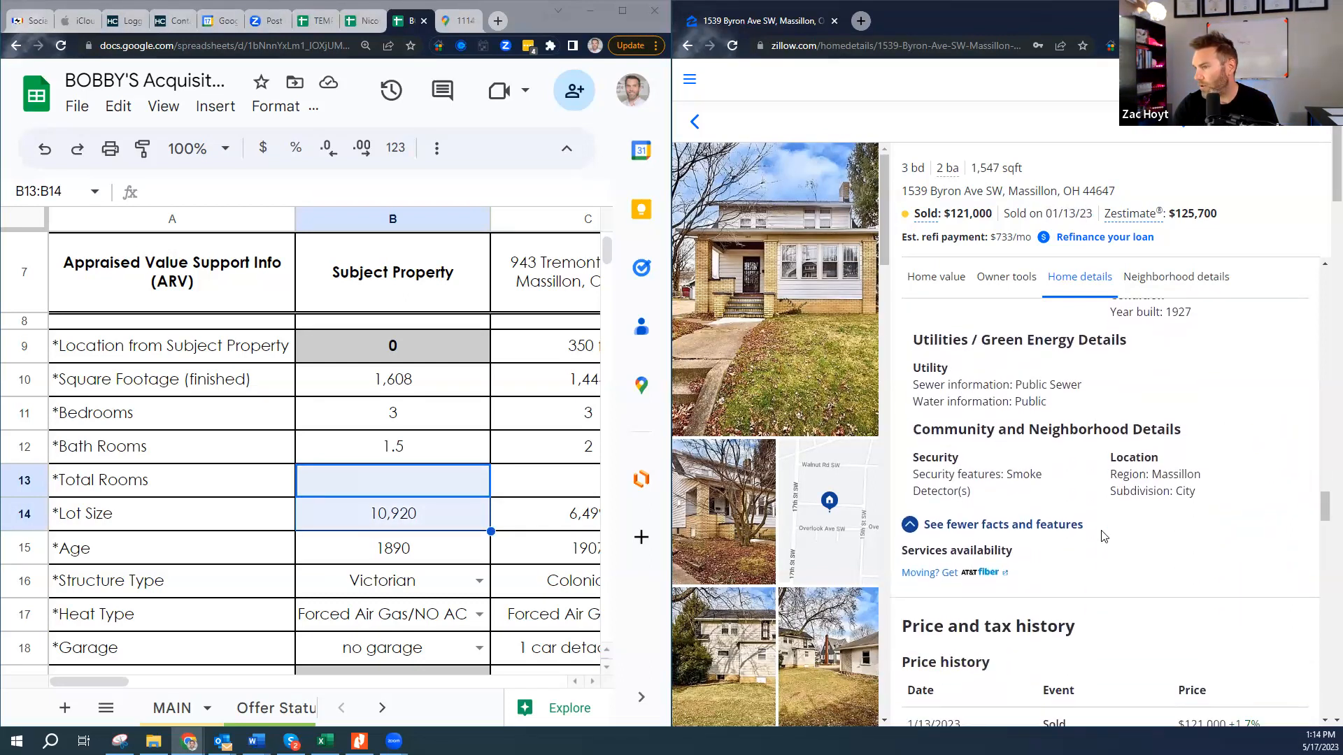
scroll(949, 349, "down", 4)
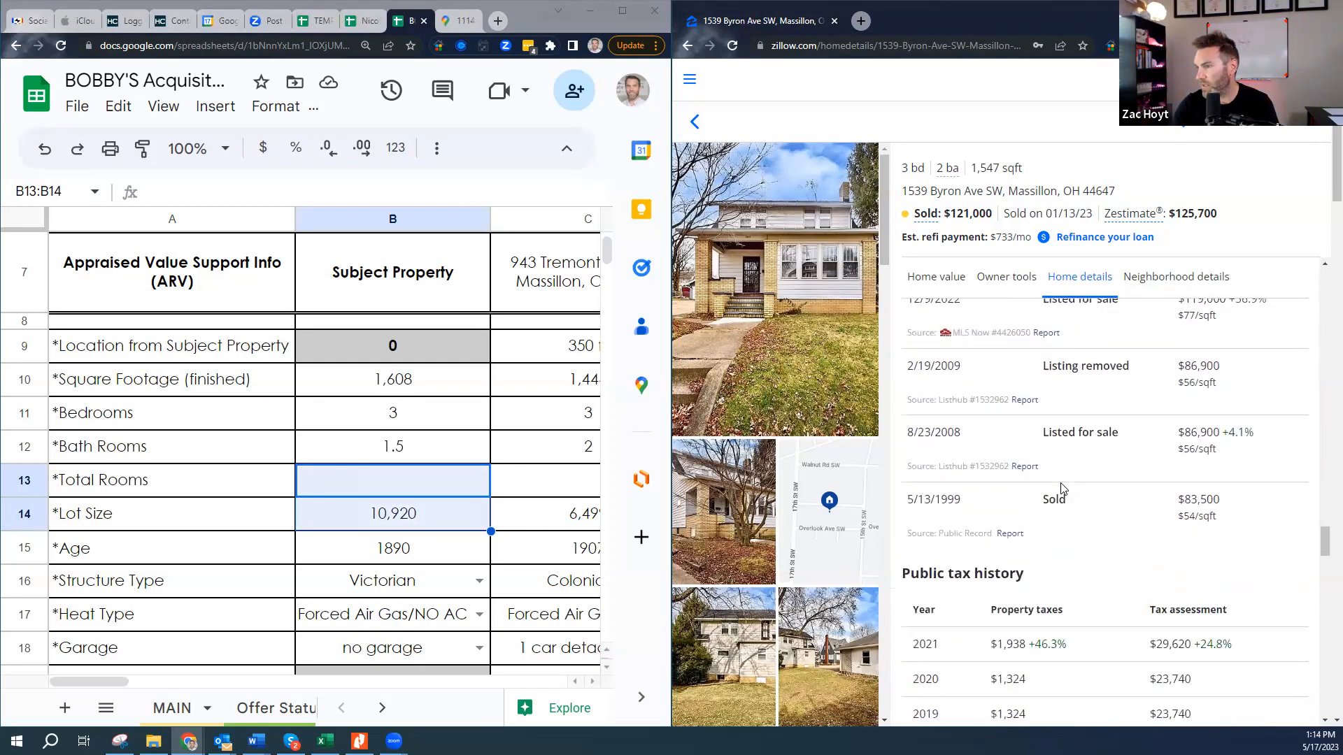
scroll(1032, 545, "down", 4)
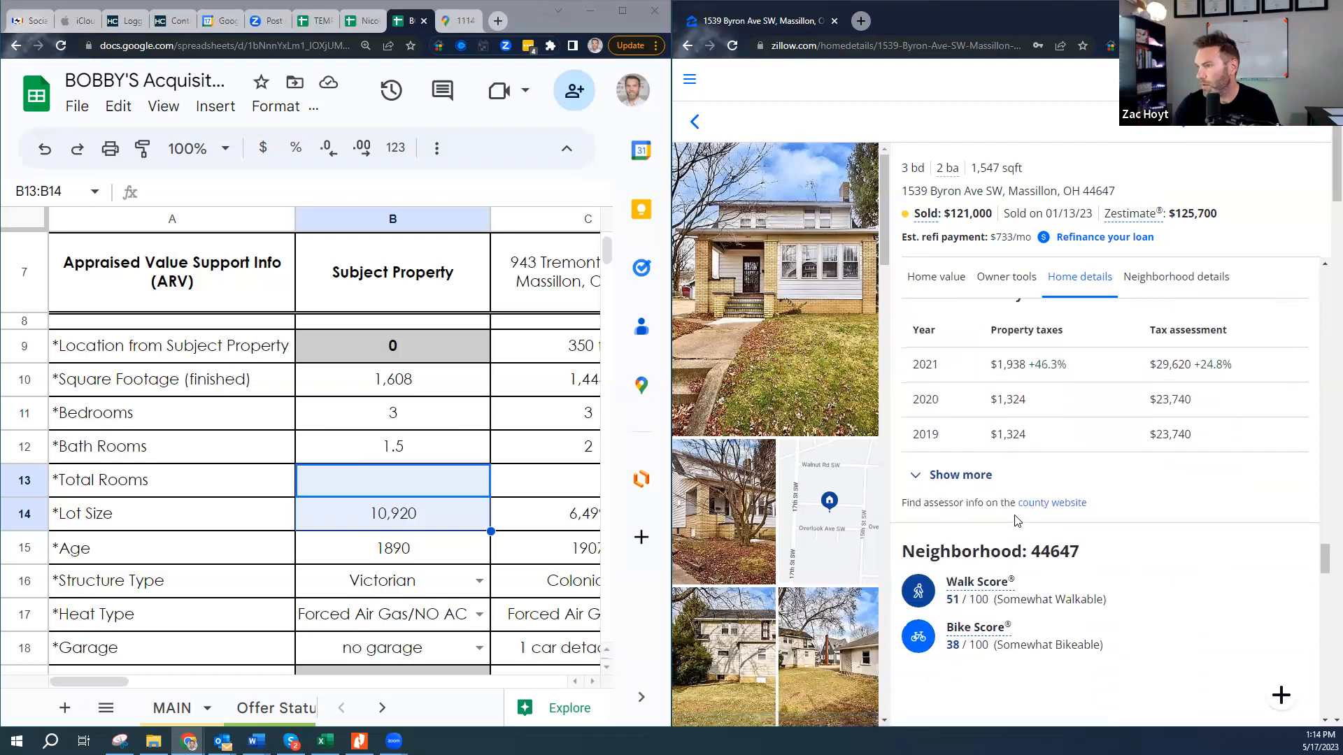
left_click_drag(951, 506, 1111, 519)
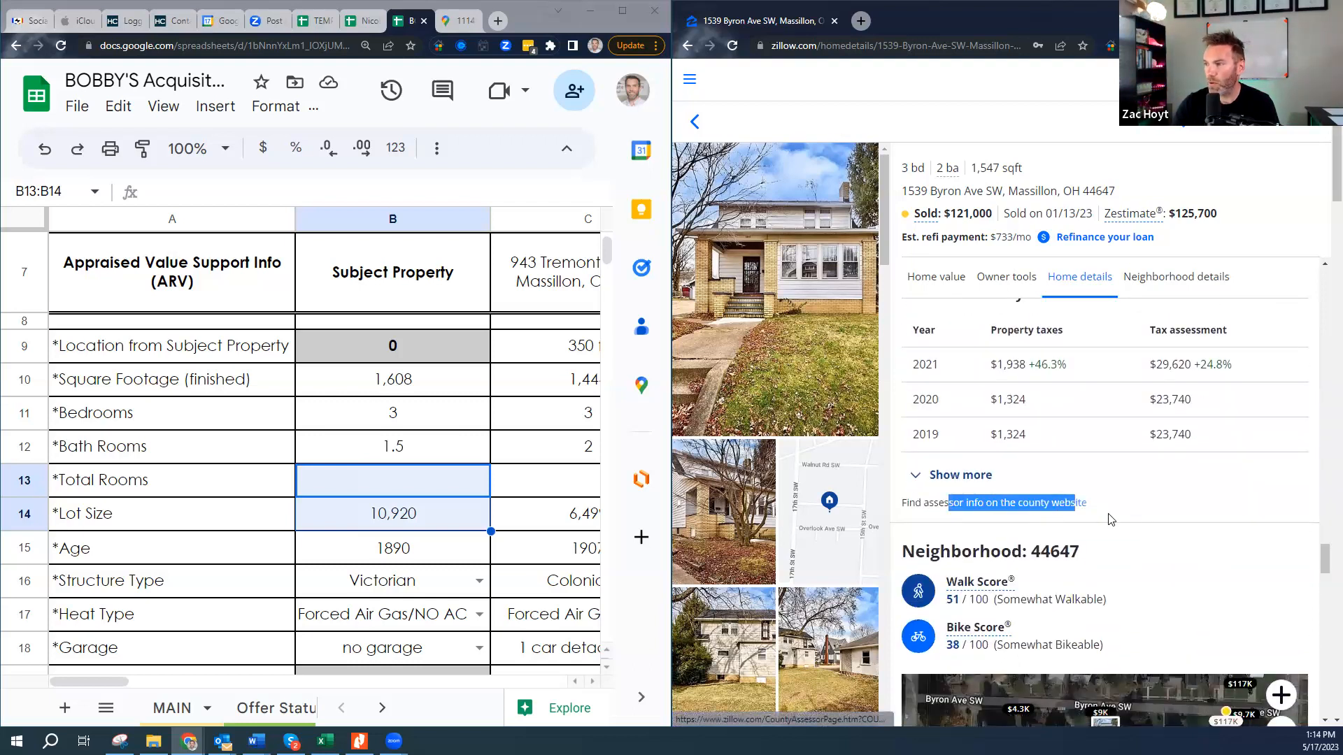
left_click(1129, 498)
left_click(1065, 509)
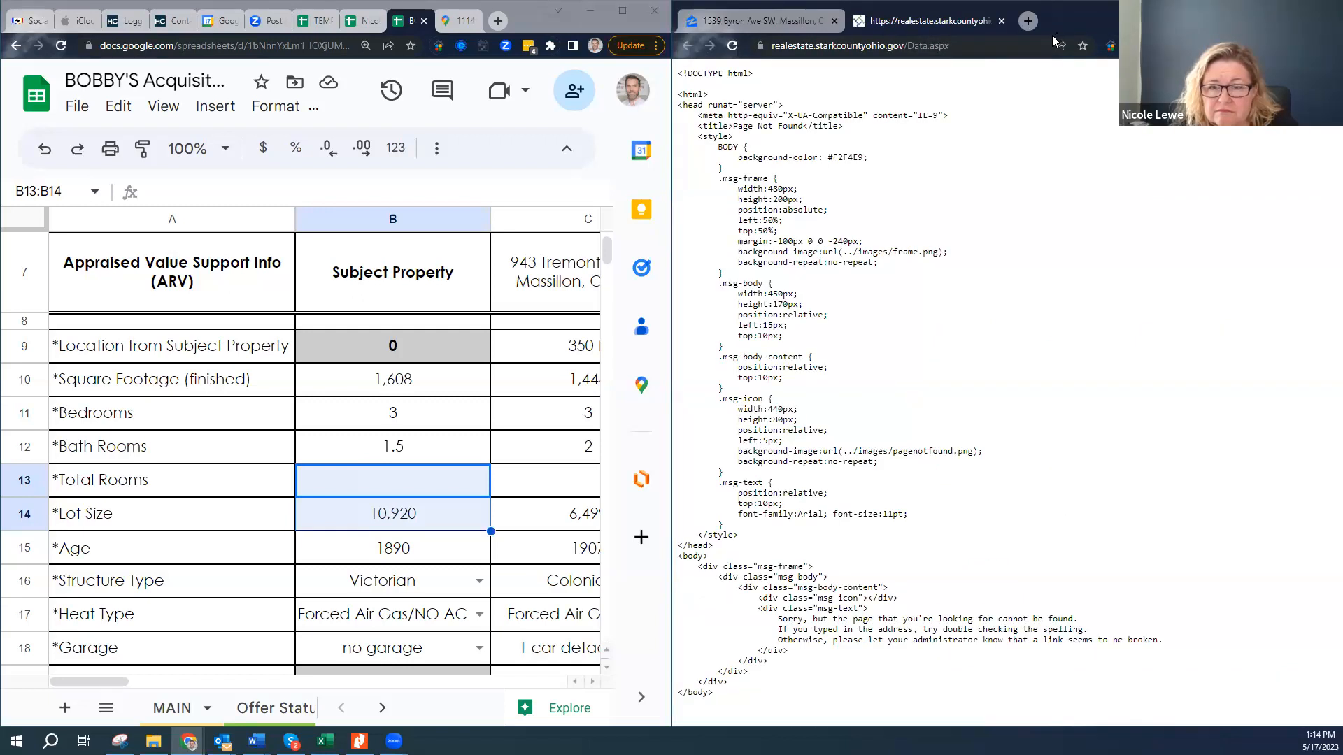
- Search 'stark county auditor' in a new tab and open the Auditor's Real Estate Search
left_click(838, 47)
left_click(840, 47)
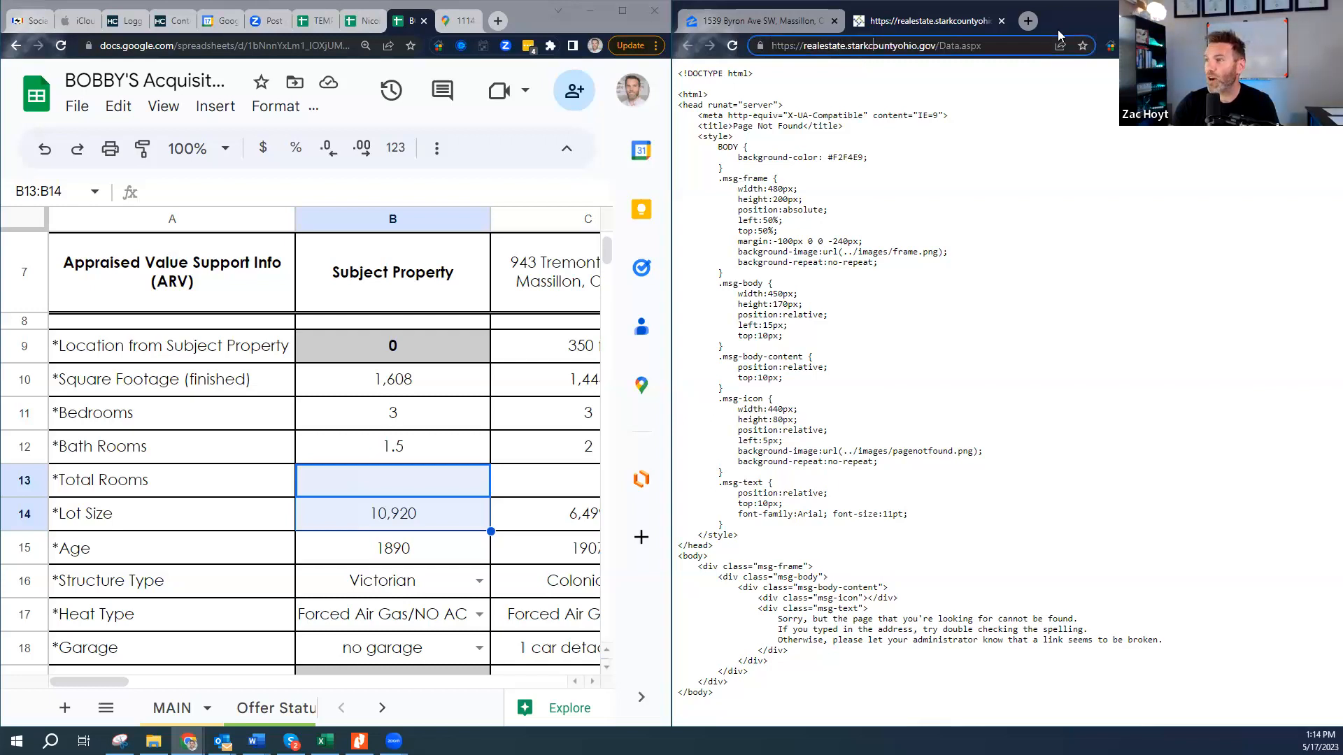
left_click(1027, 25)
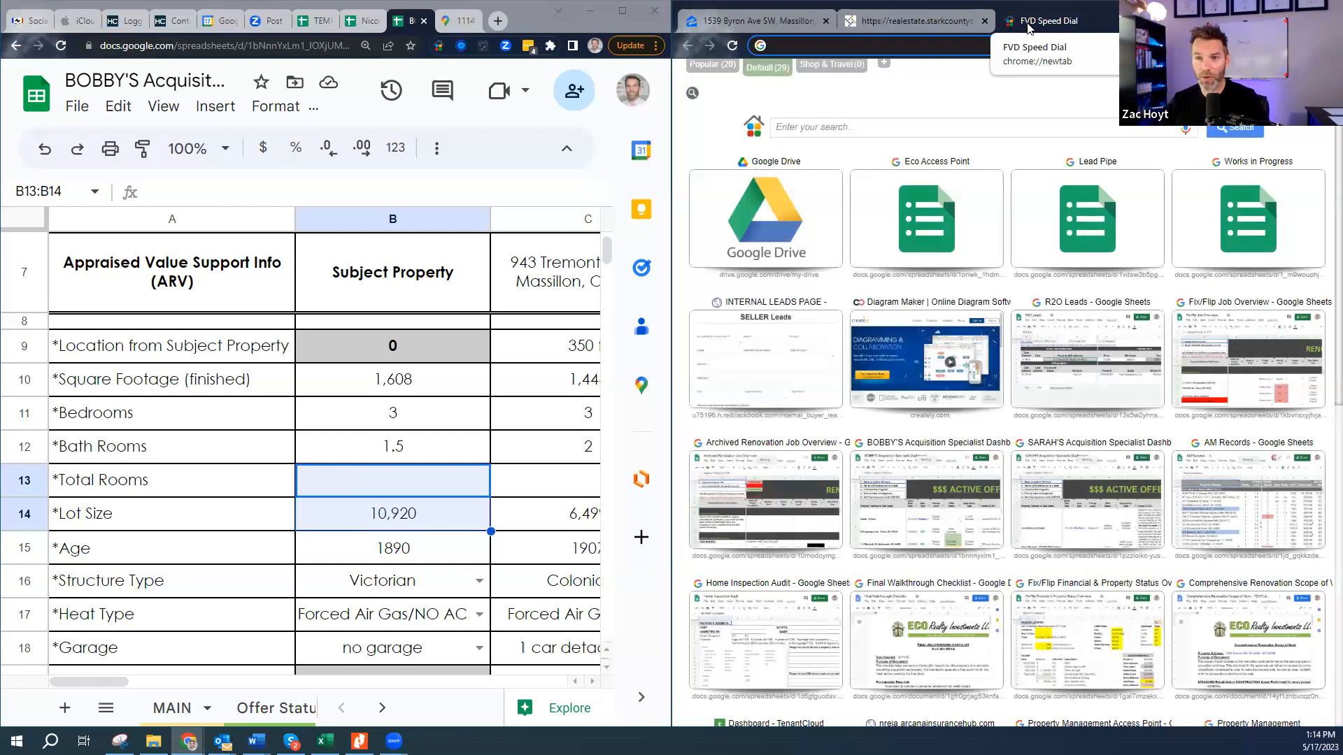
type("stark county au")
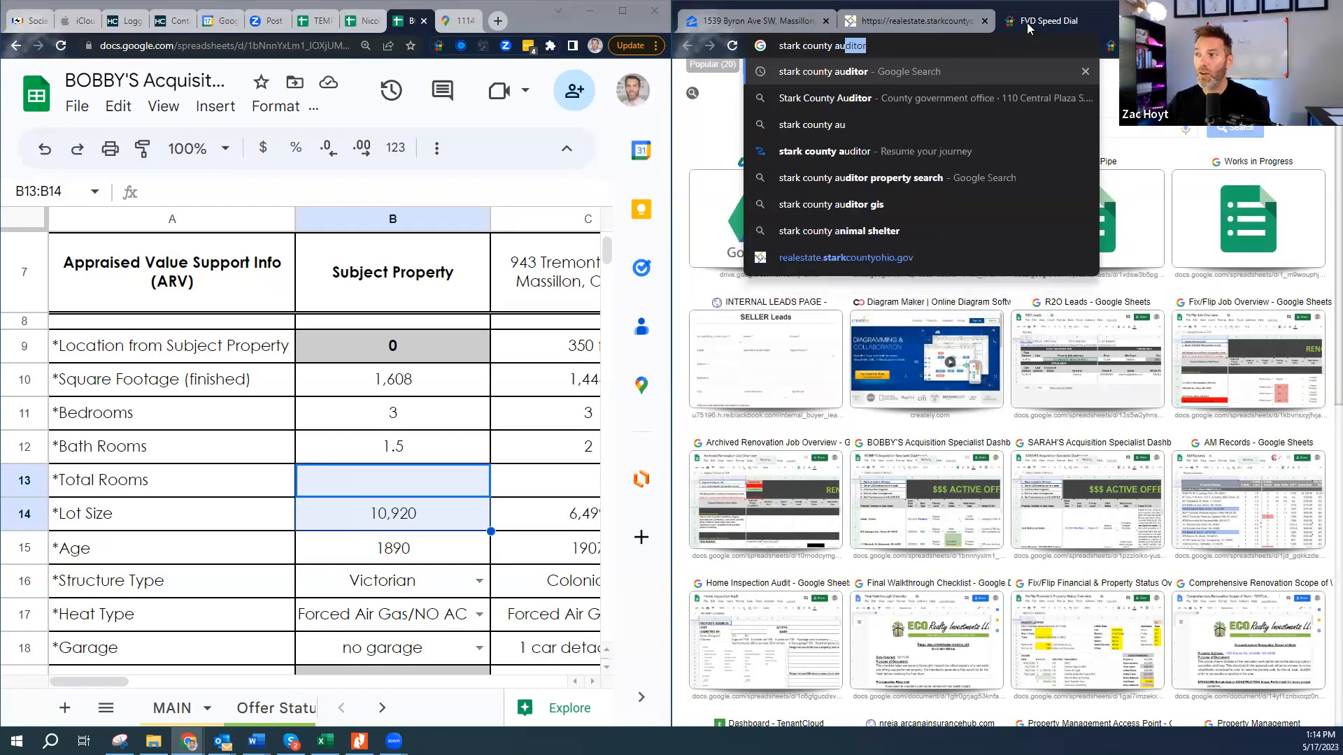
key("Return")
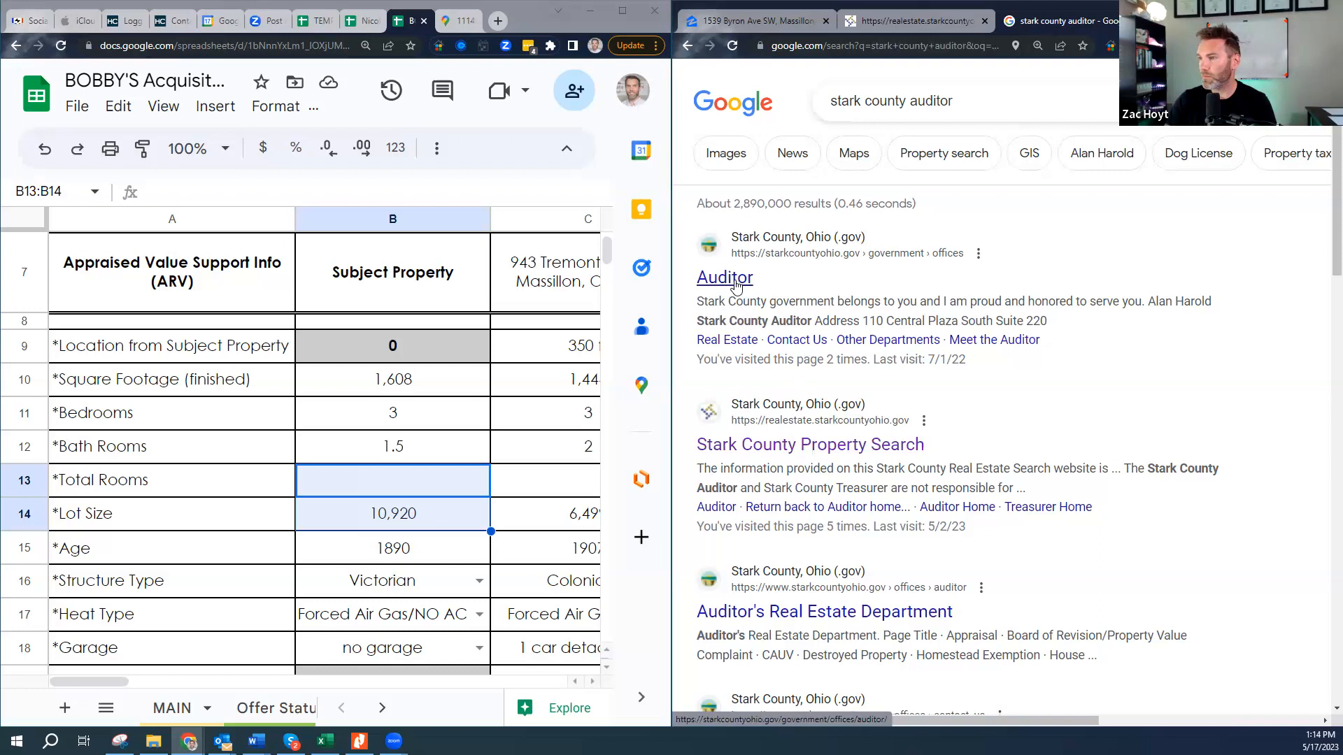
left_click(740, 279)
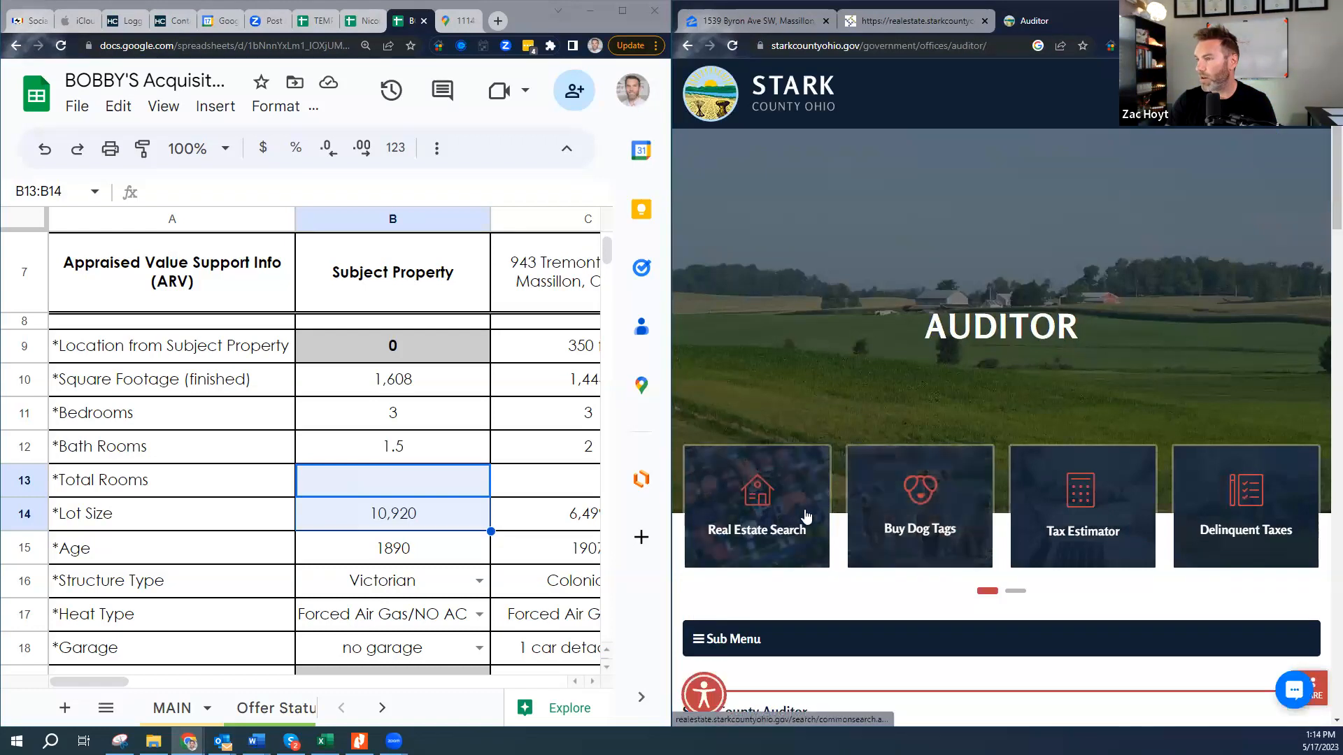
left_click(766, 521)
left_click(811, 319)
key("Tab")
key("Tab")
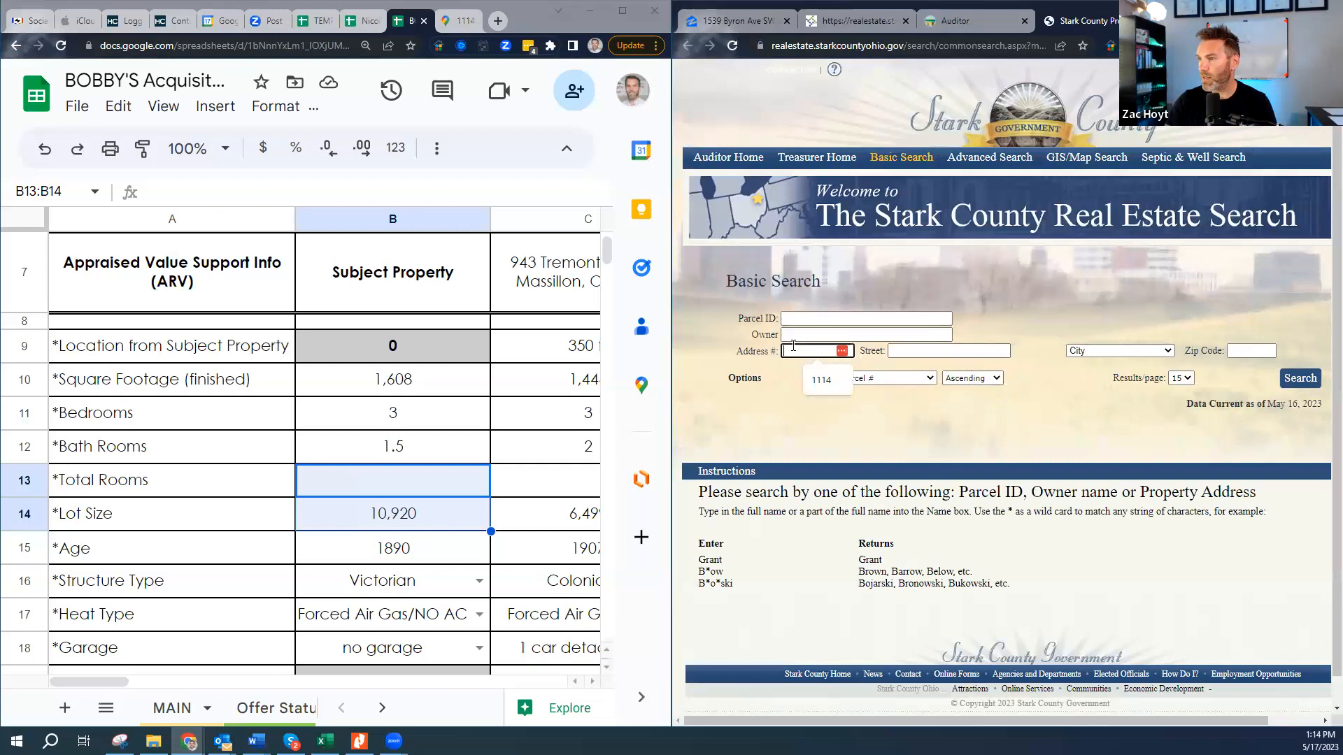
left_click(967, 17)
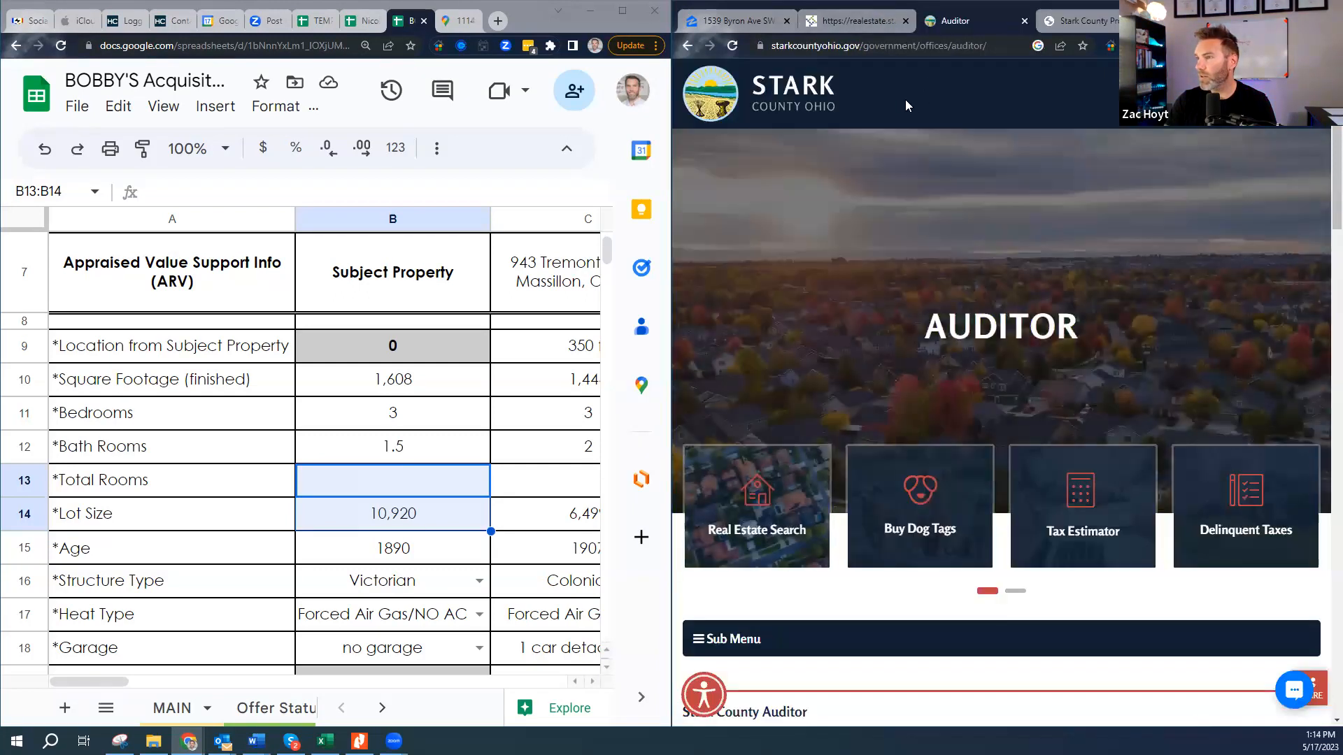
key("alt+Left")
left_click(863, 19)
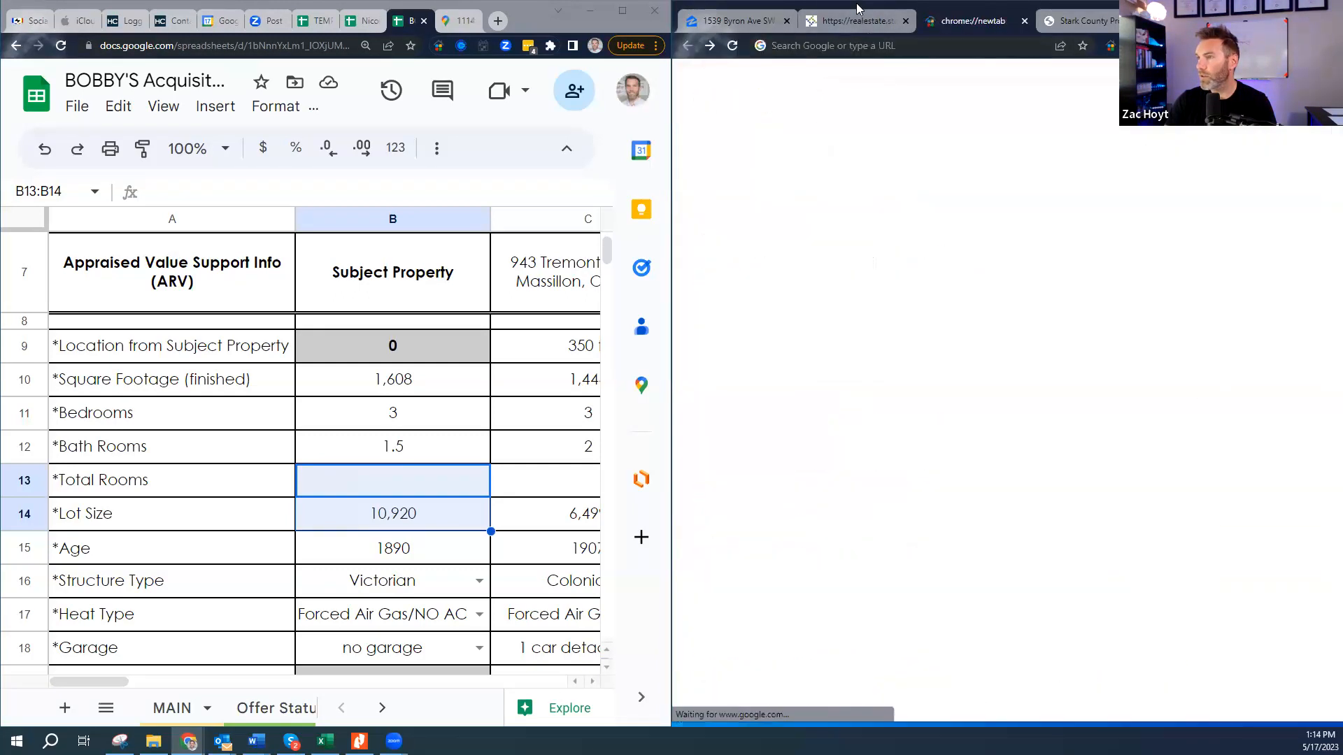
left_click(852, 118)
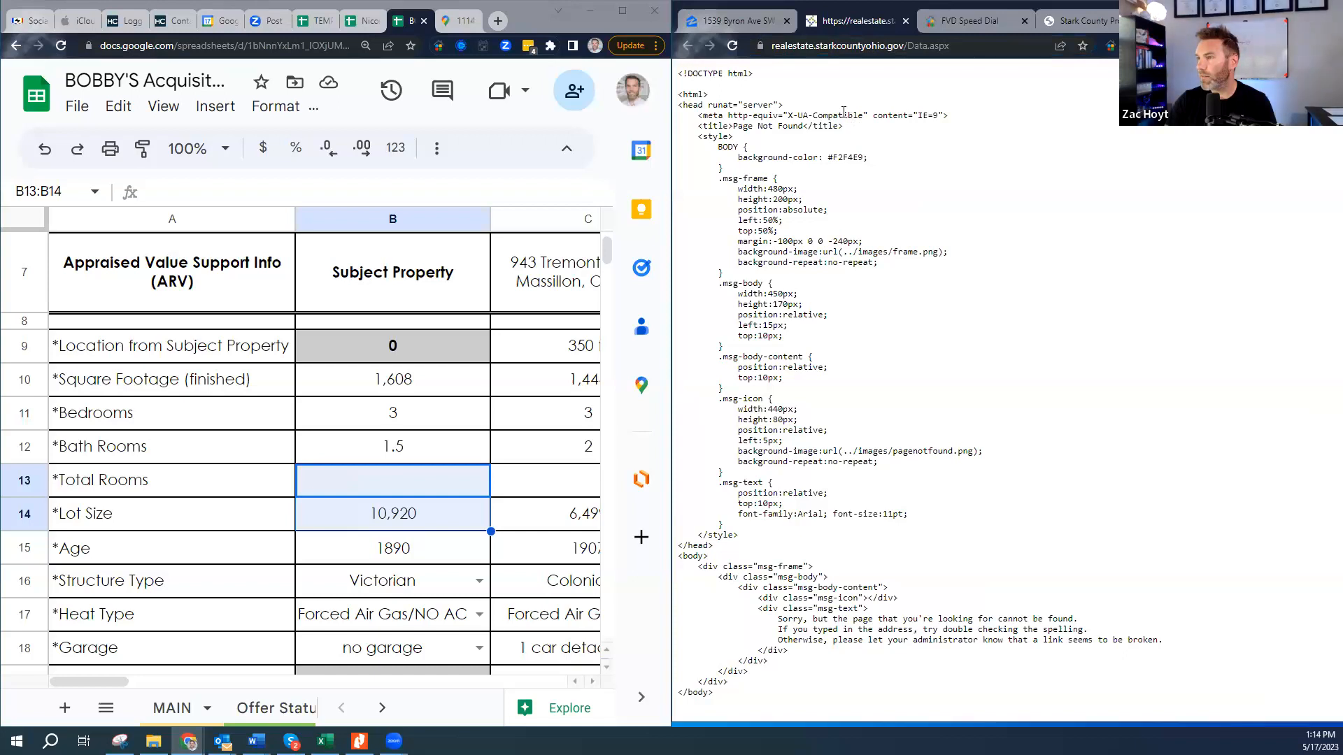
left_click(755, 23)
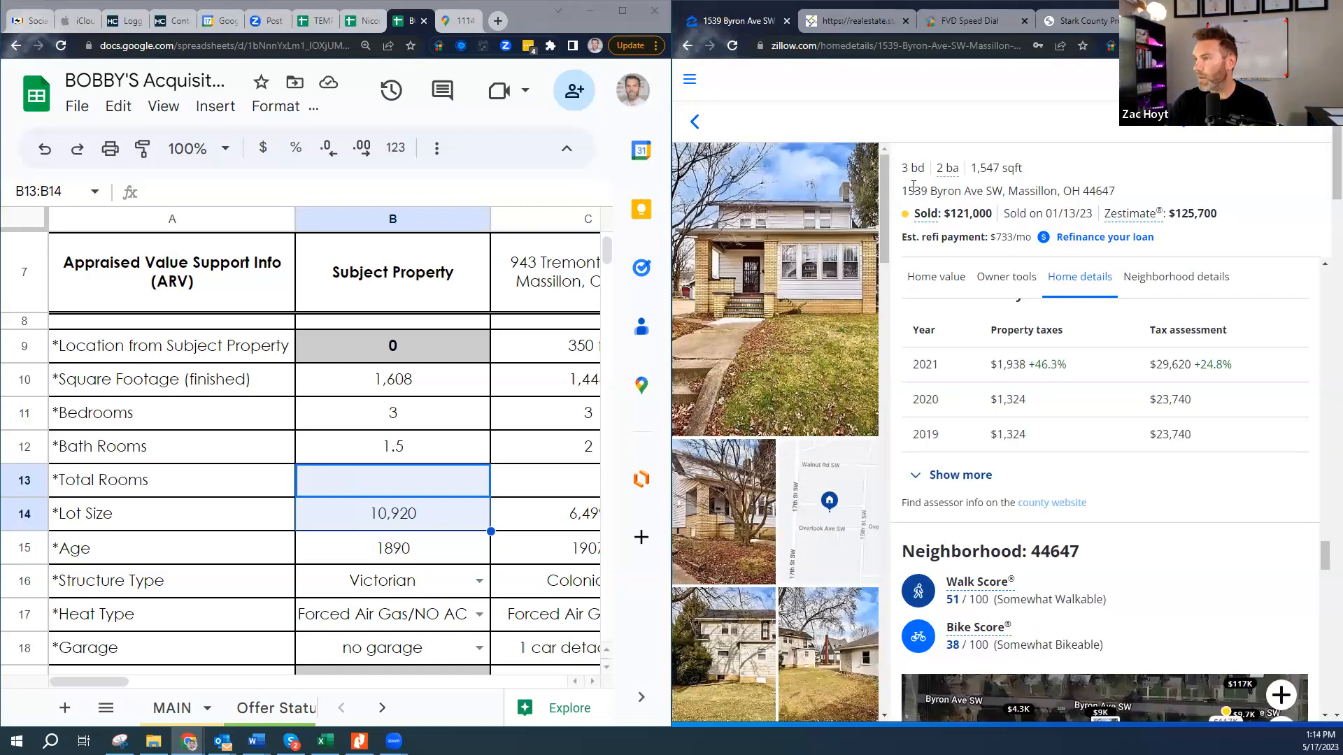
left_click_drag(903, 188, 960, 190)
key("ctrl+c")
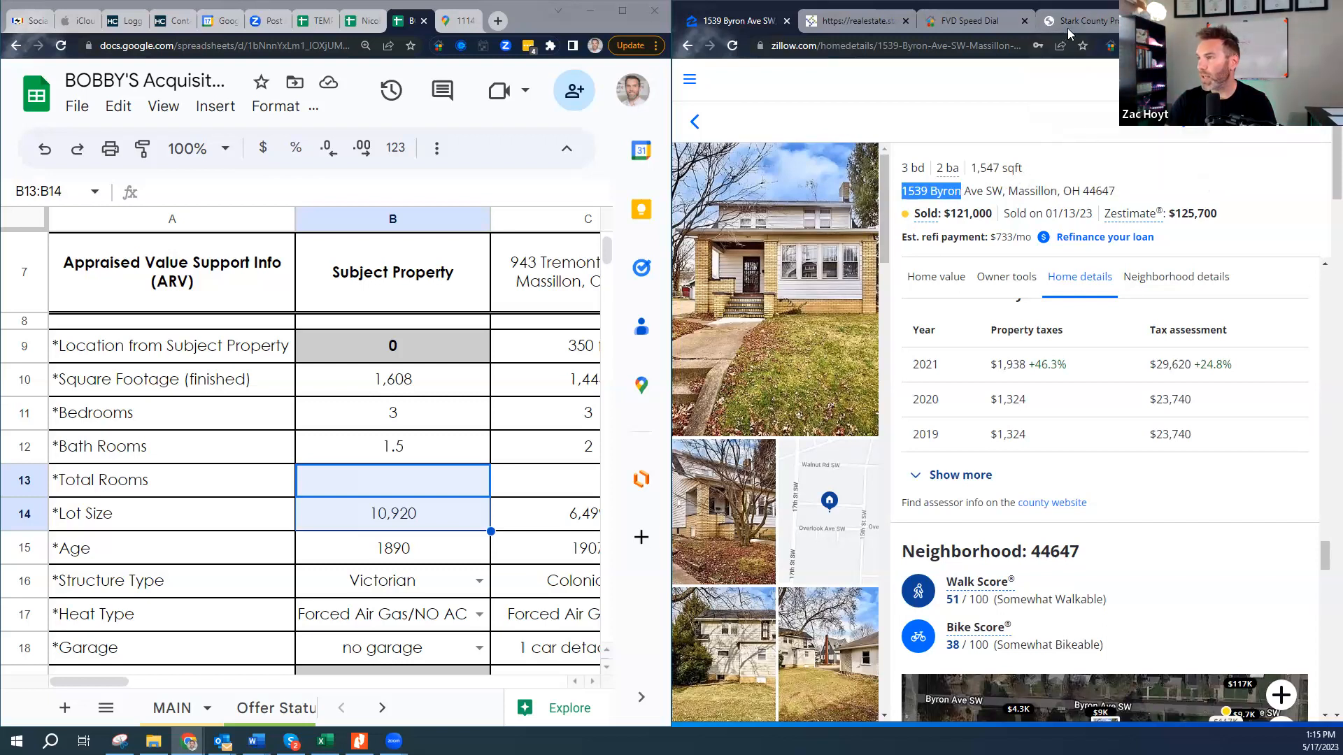
left_click(1088, 20)
key("ctrl+v")
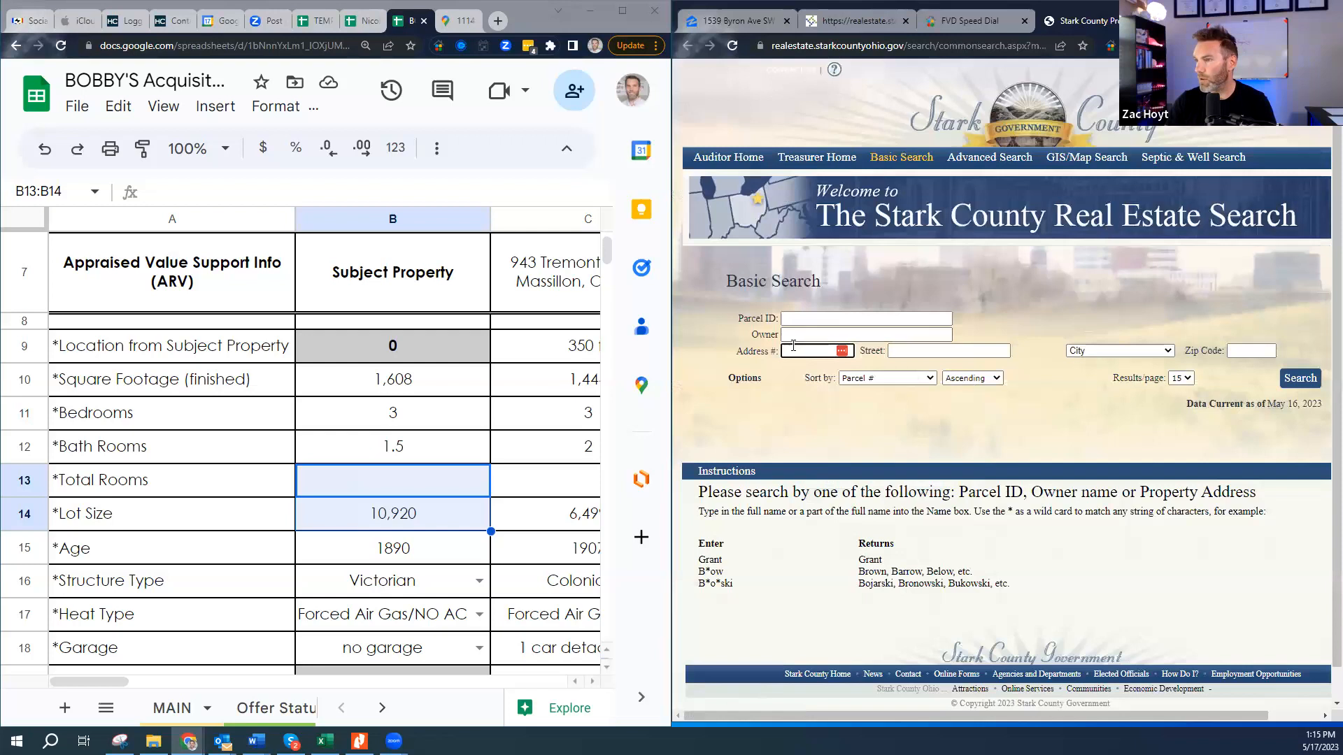
double_click(823, 349)
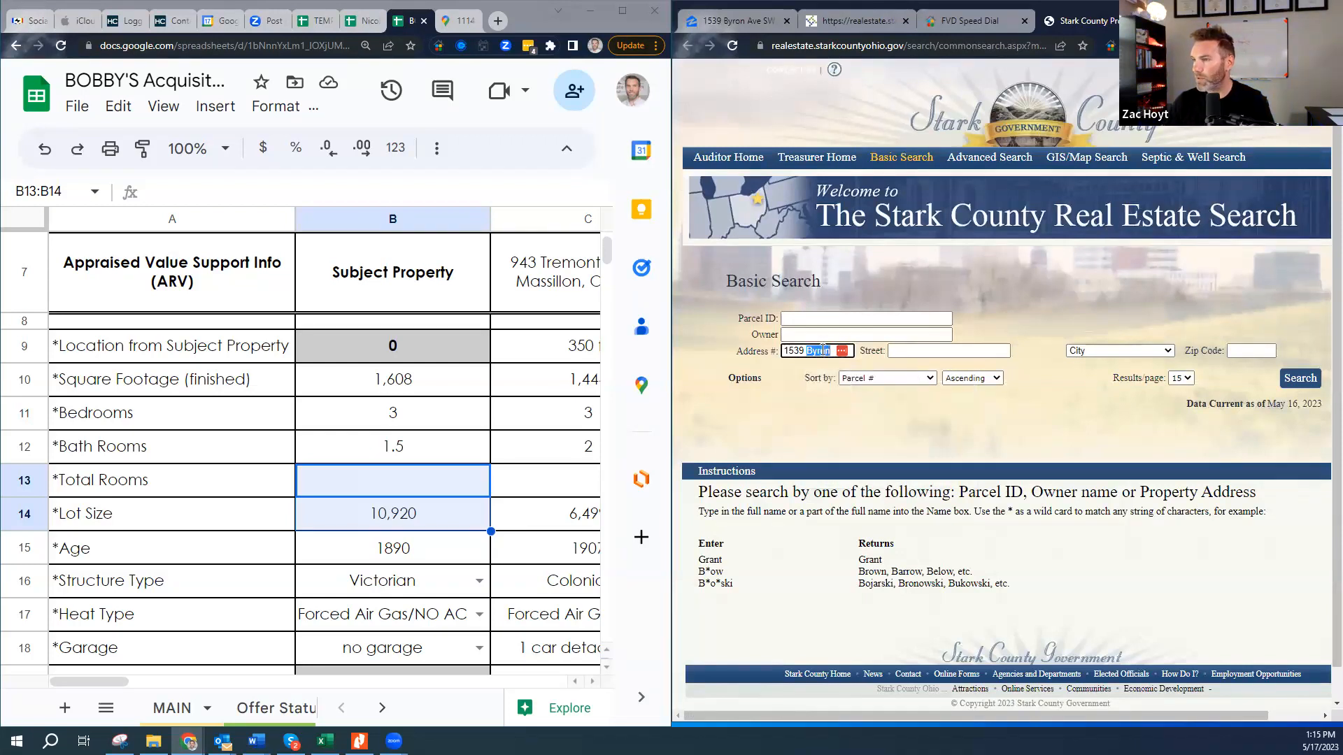
key("BackSpace")
left_click(922, 350)
type("Byron")
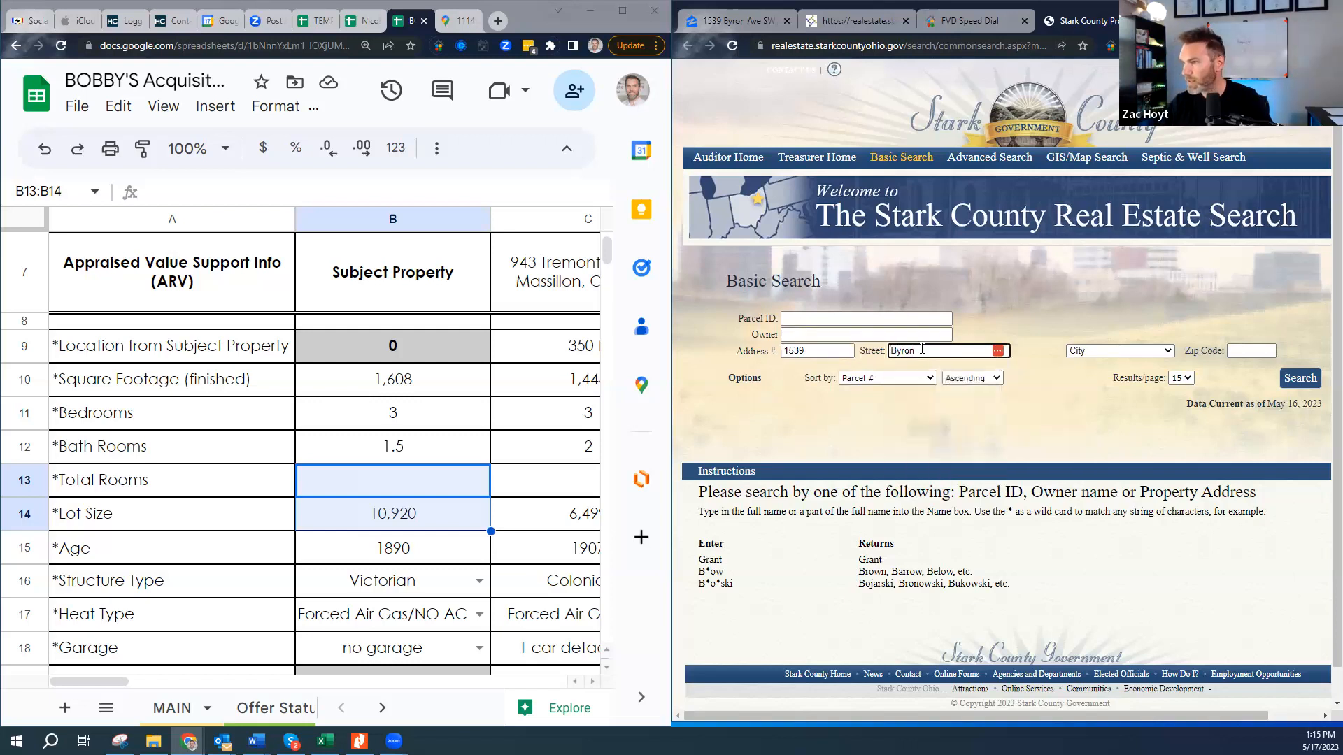
left_click(1066, 307)
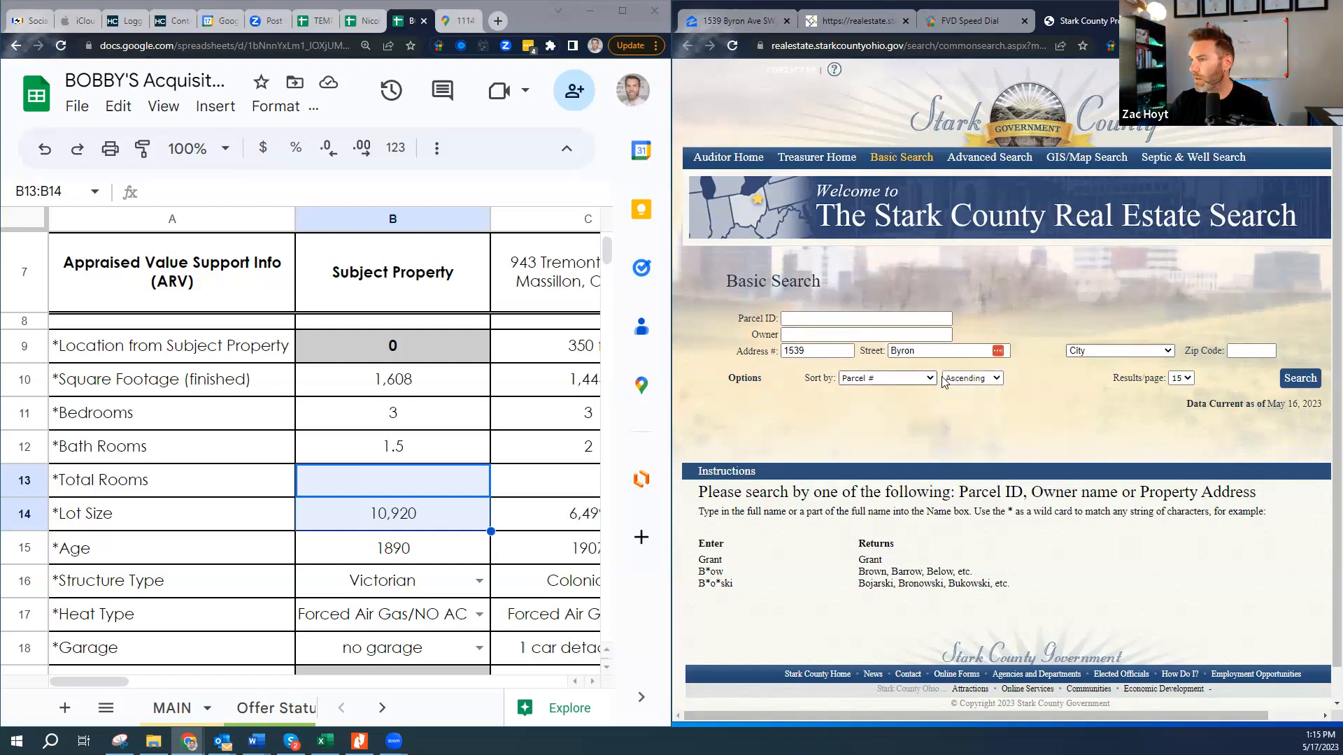
left_click(1296, 378)
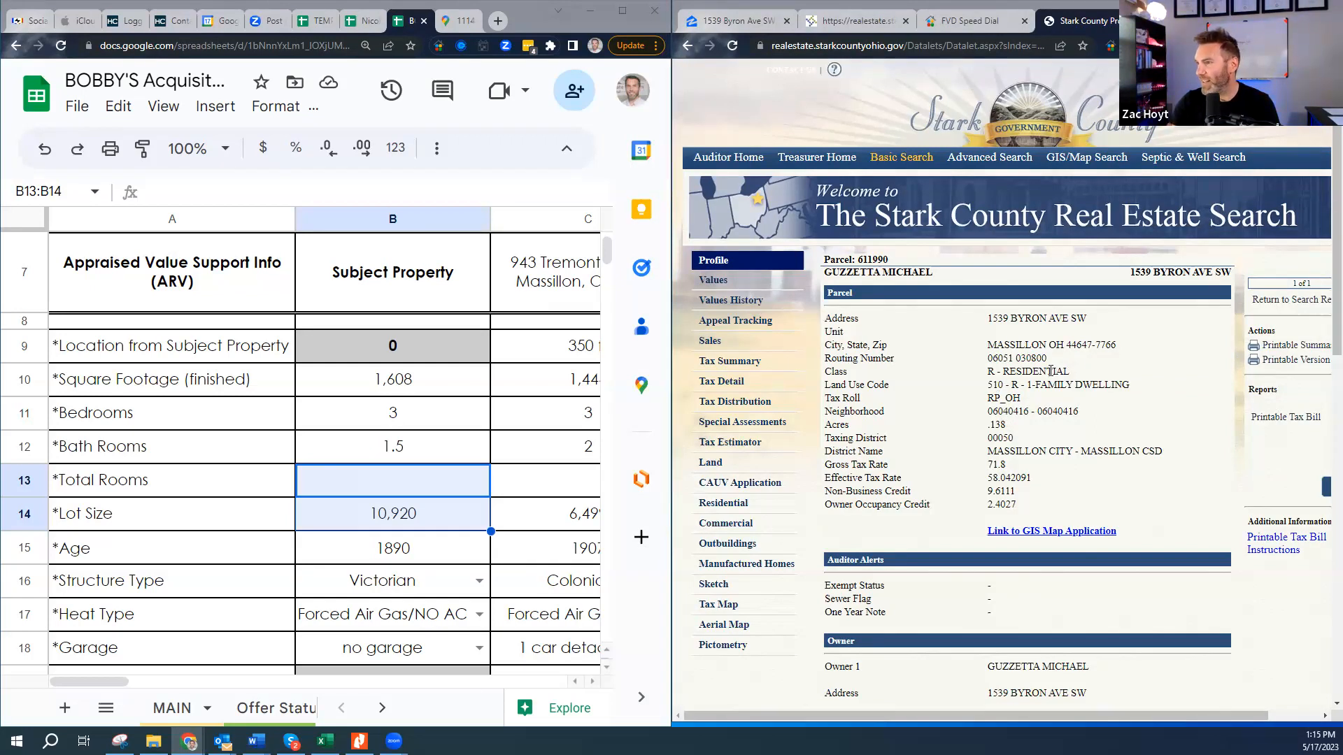
left_click_drag(988, 370, 1039, 371)
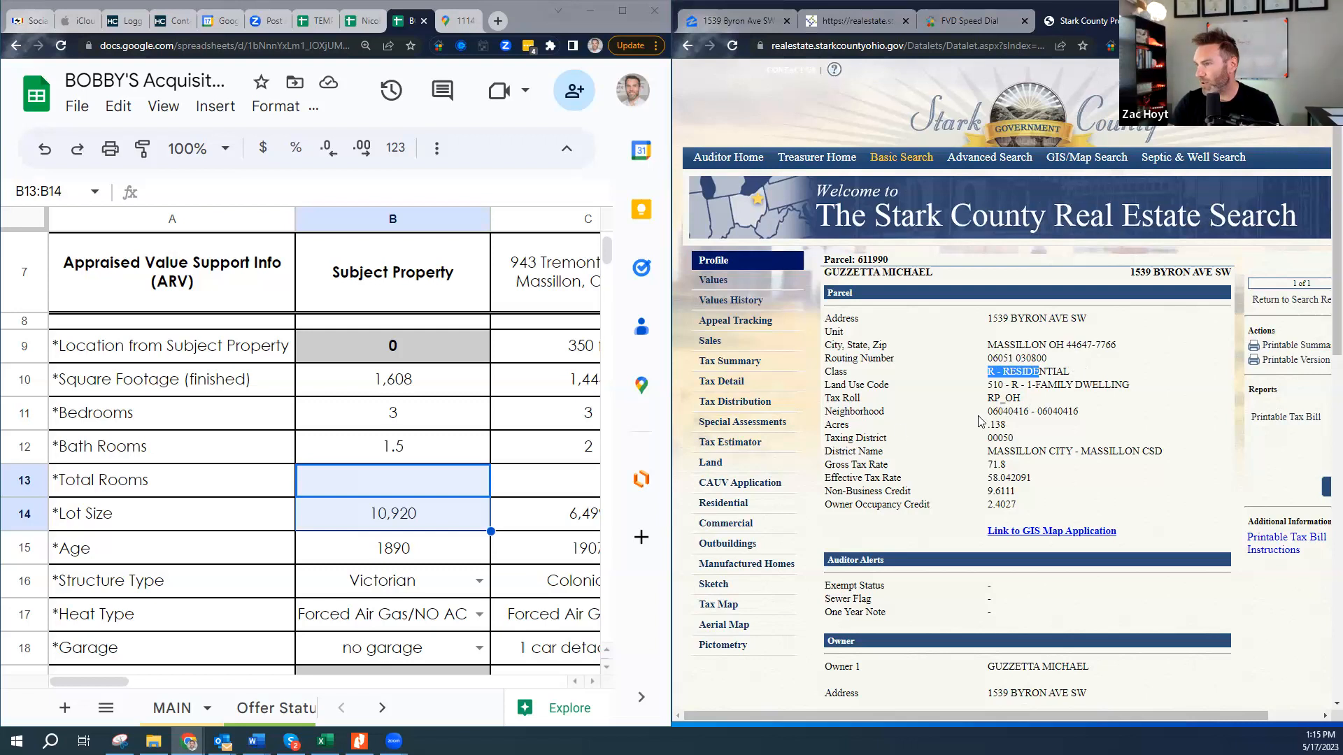
left_click_drag(826, 424, 1007, 426)
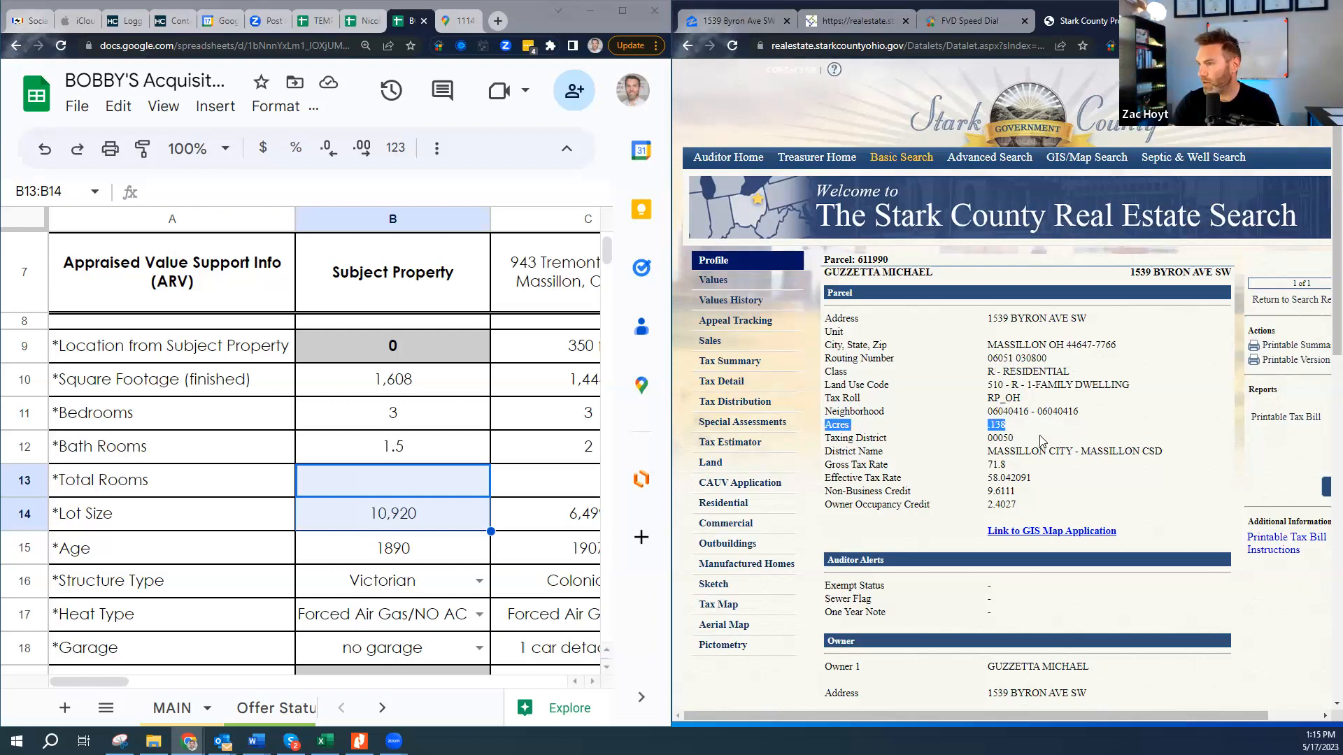
left_click(1076, 447)
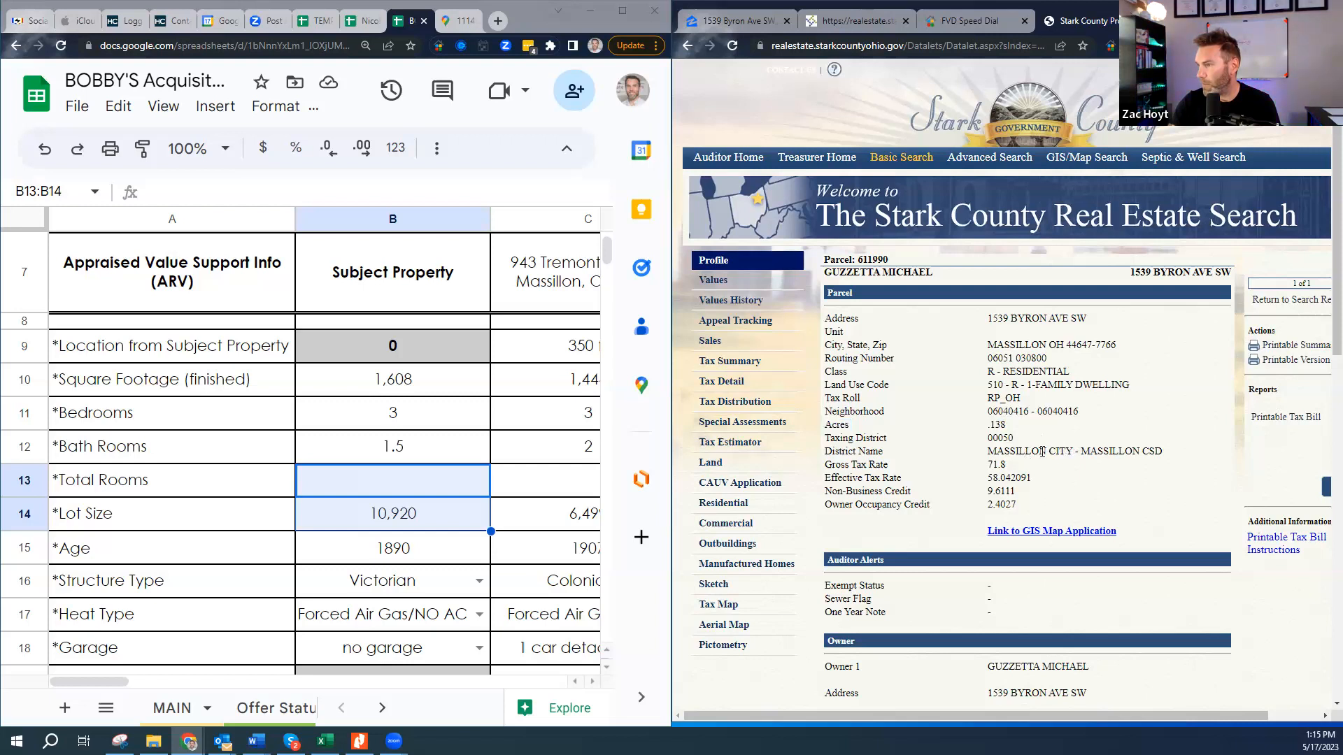
left_click_drag(1010, 451, 1148, 451)
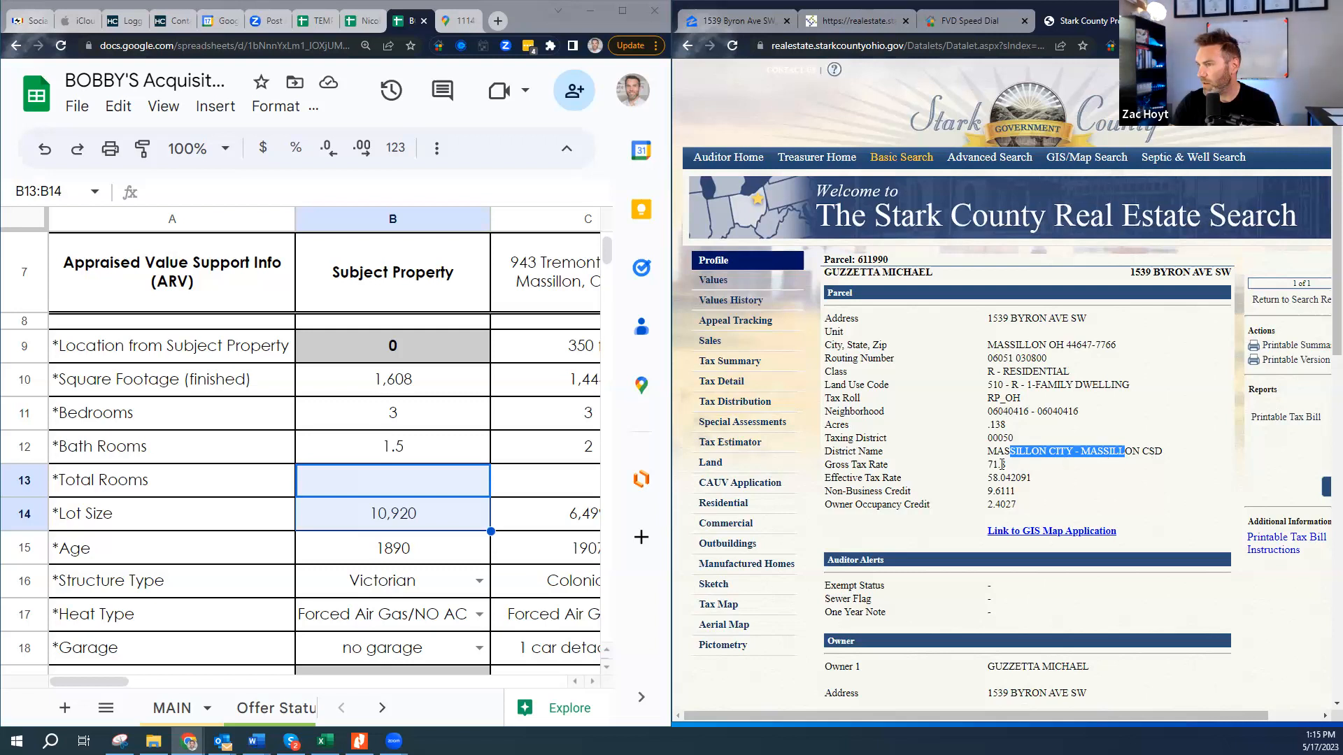
scroll(1000, 507, "down", 2)
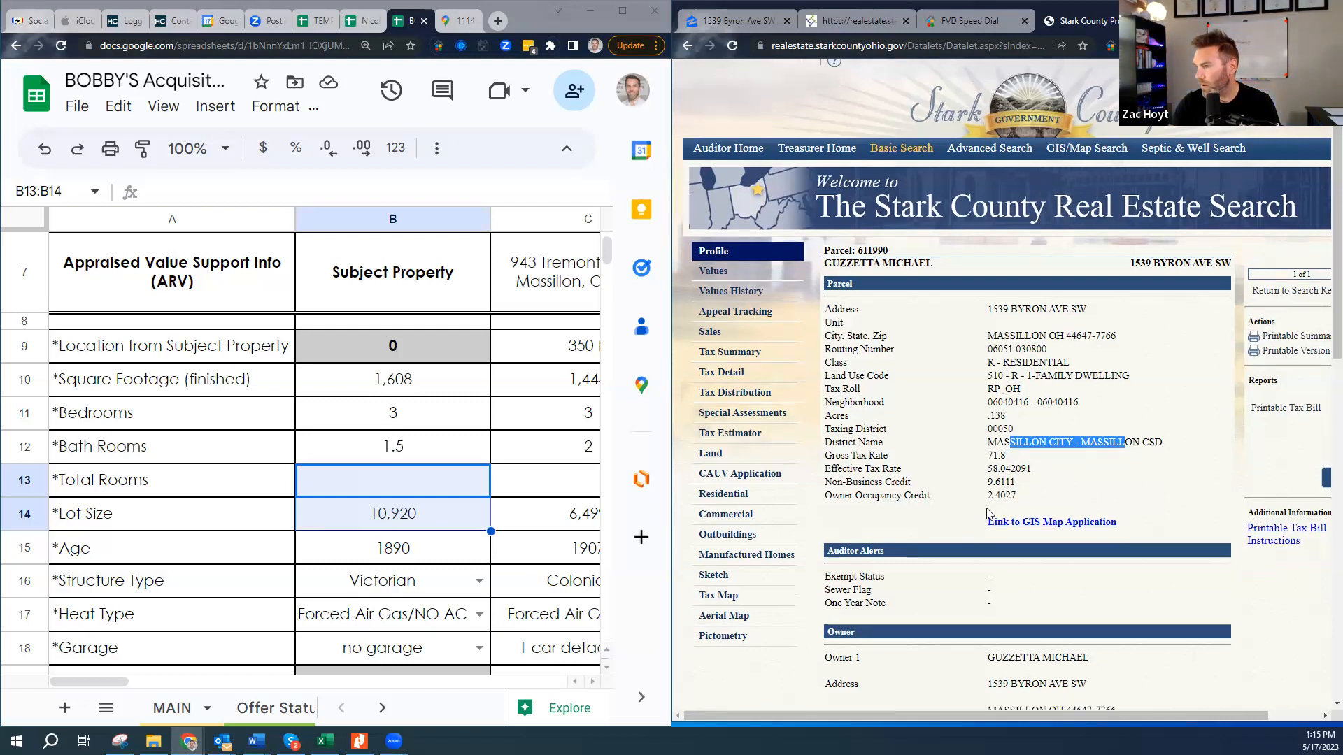
left_click_drag(988, 526, 1144, 554)
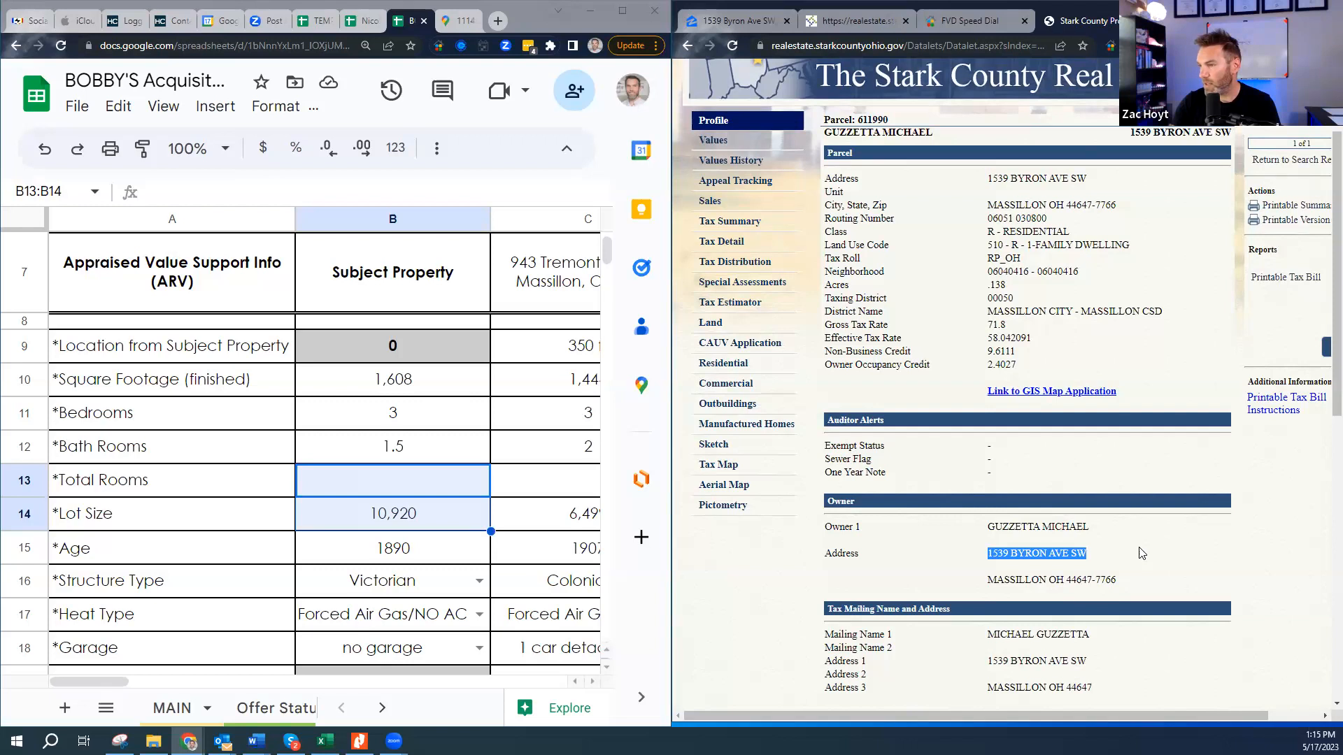
scroll(1141, 553, "down", 1)
scroll(1142, 553, "down", 1)
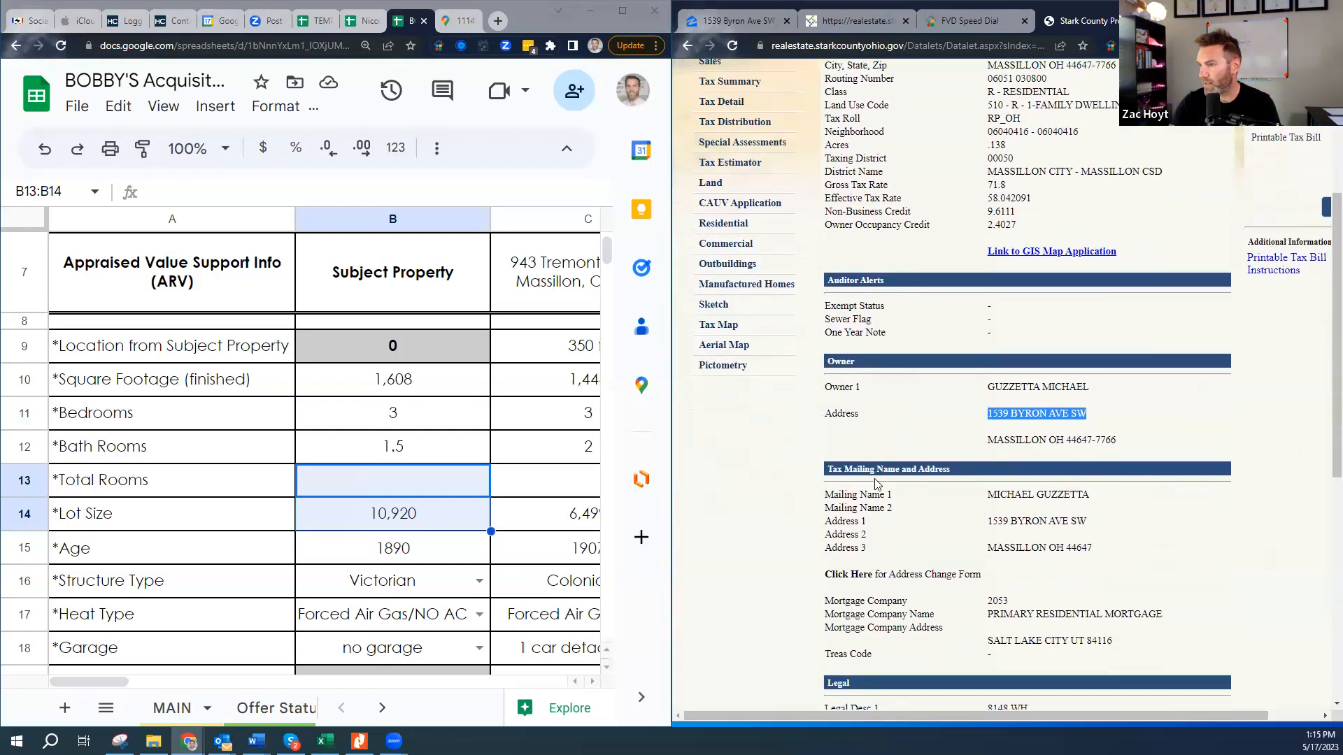
left_click(1023, 401)
left_click_drag(993, 385, 1078, 403)
left_click_drag(989, 496, 1104, 526)
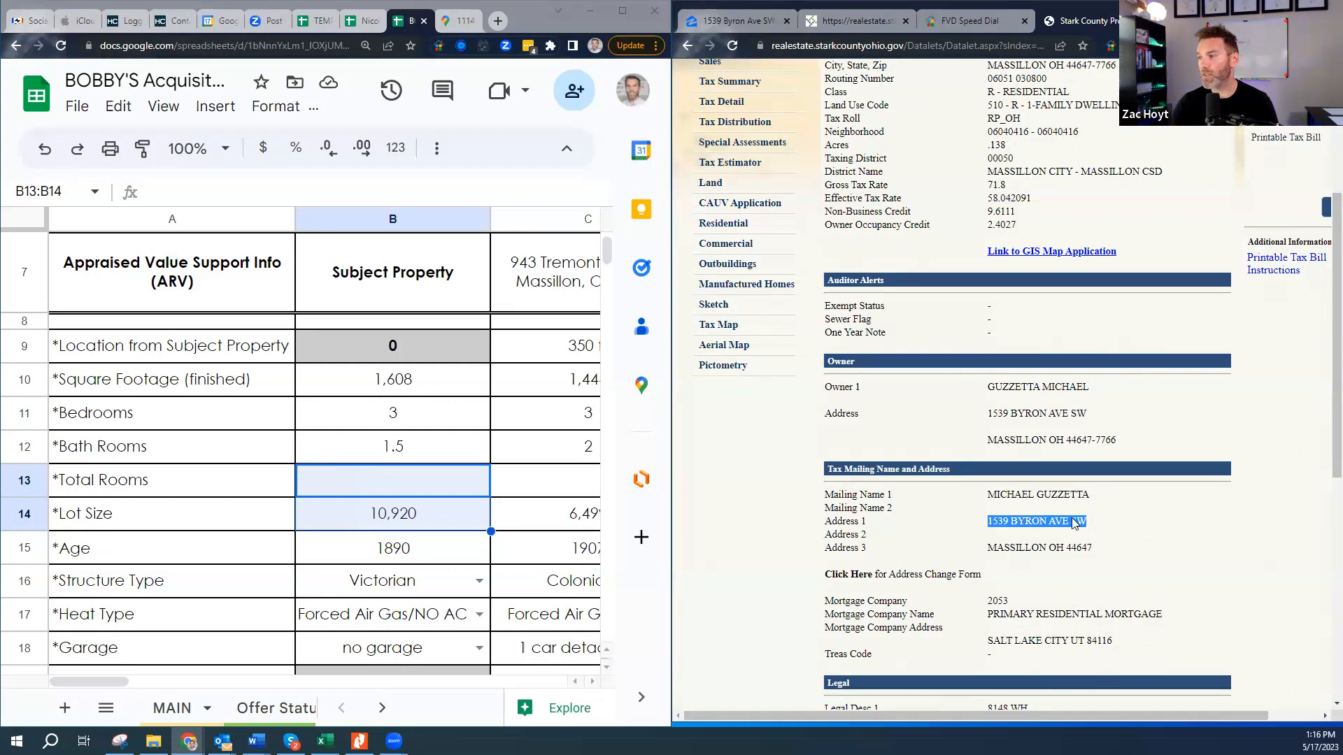
left_click_drag(989, 387, 1127, 398)
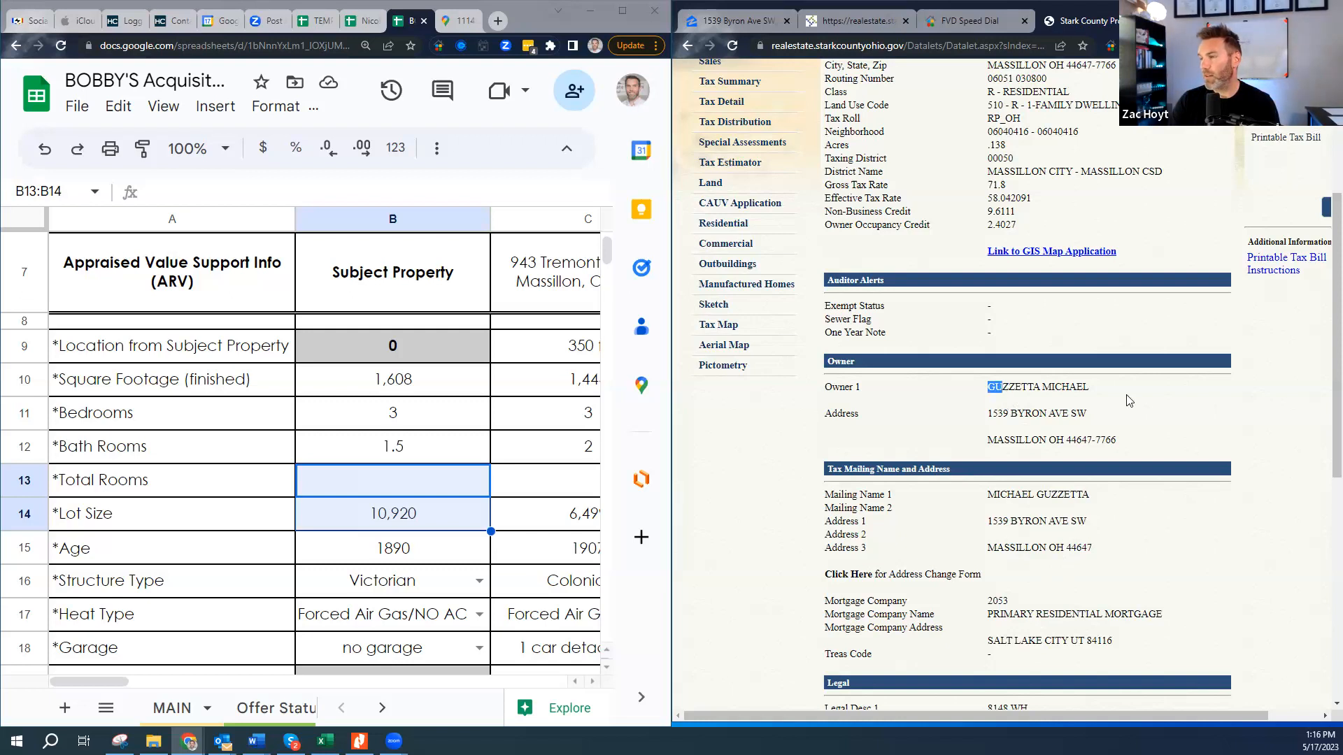
left_click_drag(1004, 413, 1018, 414)
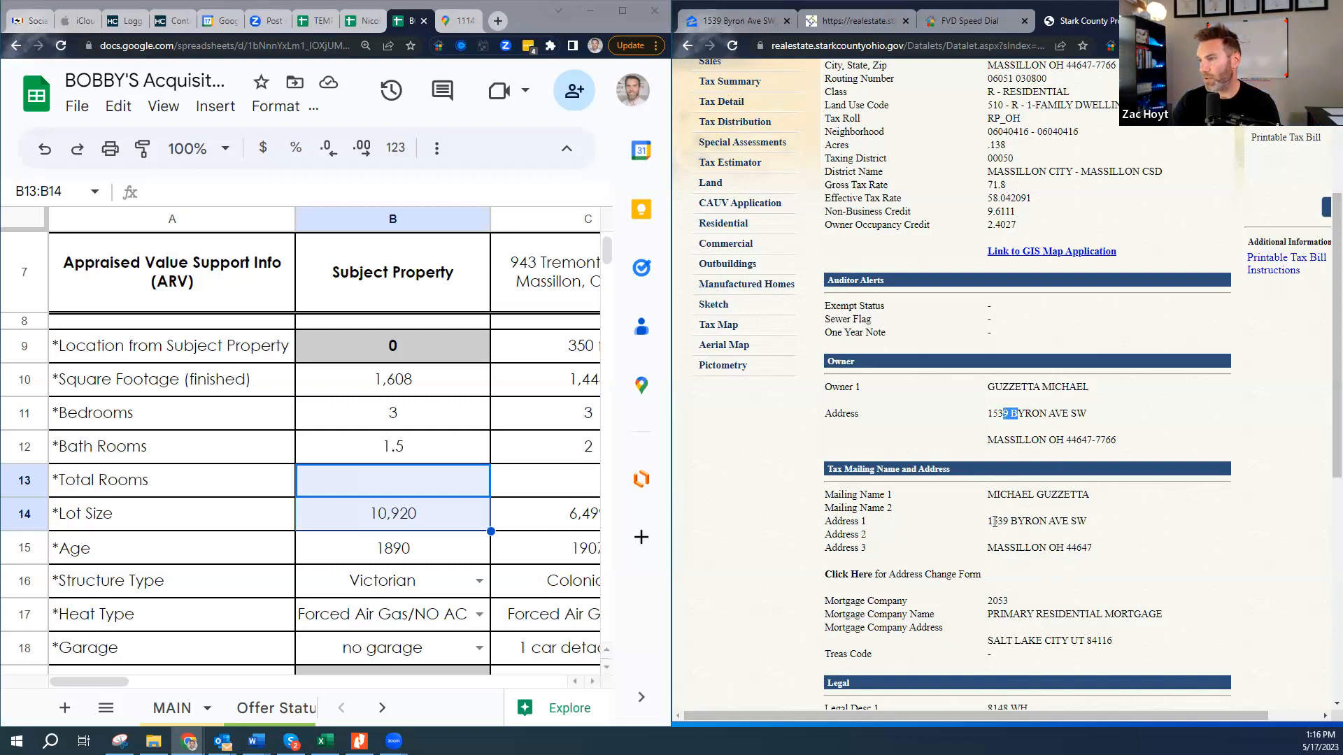
left_click_drag(993, 522, 1021, 479)
left_click(1087, 531)
left_click_drag(1087, 524, 989, 486)
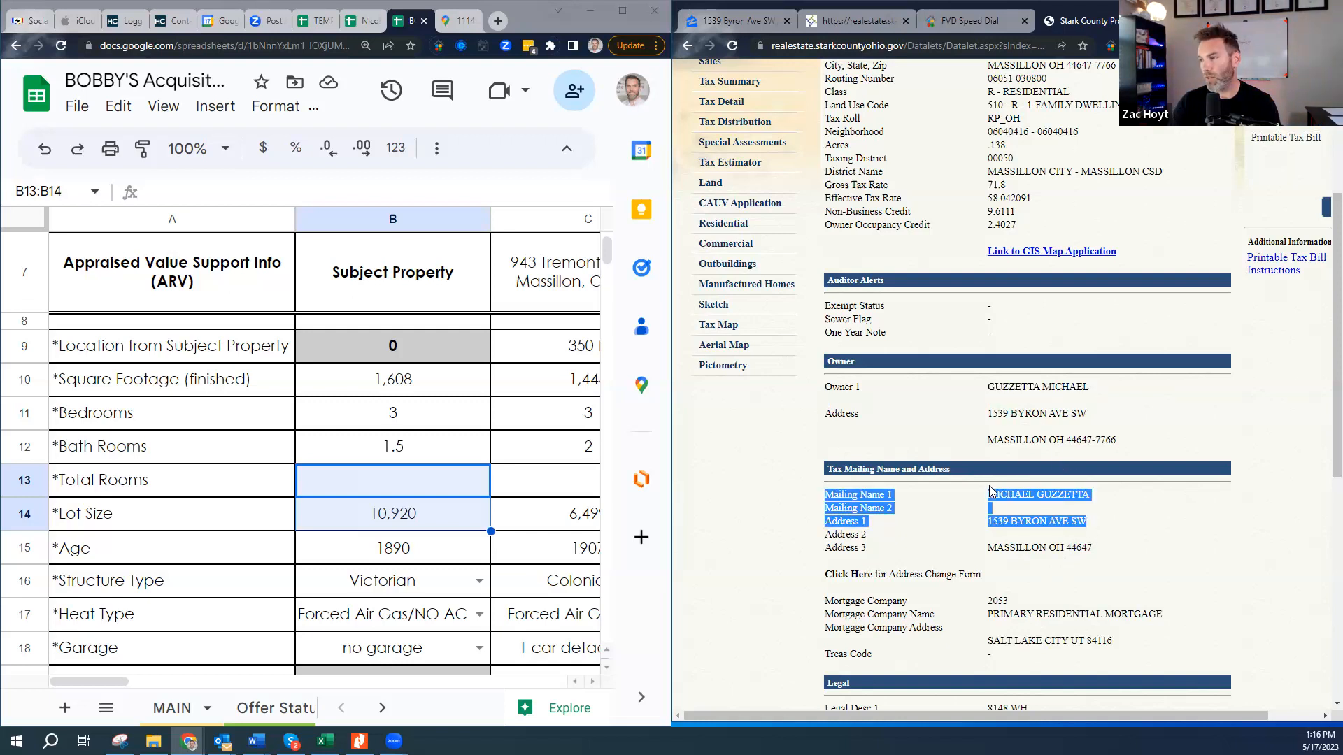
scroll(1116, 553, "down", 3)
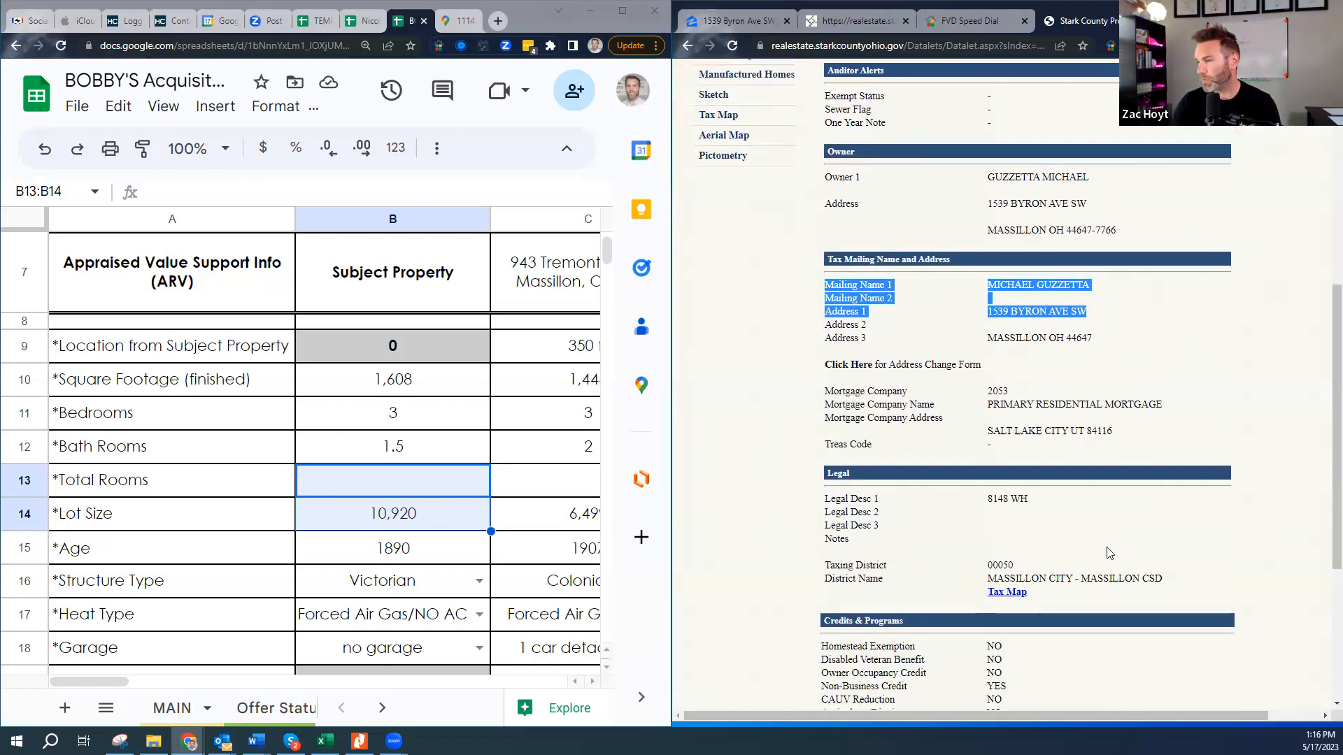
scroll(1107, 553, "down", 1)
scroll(1108, 553, "down", 2)
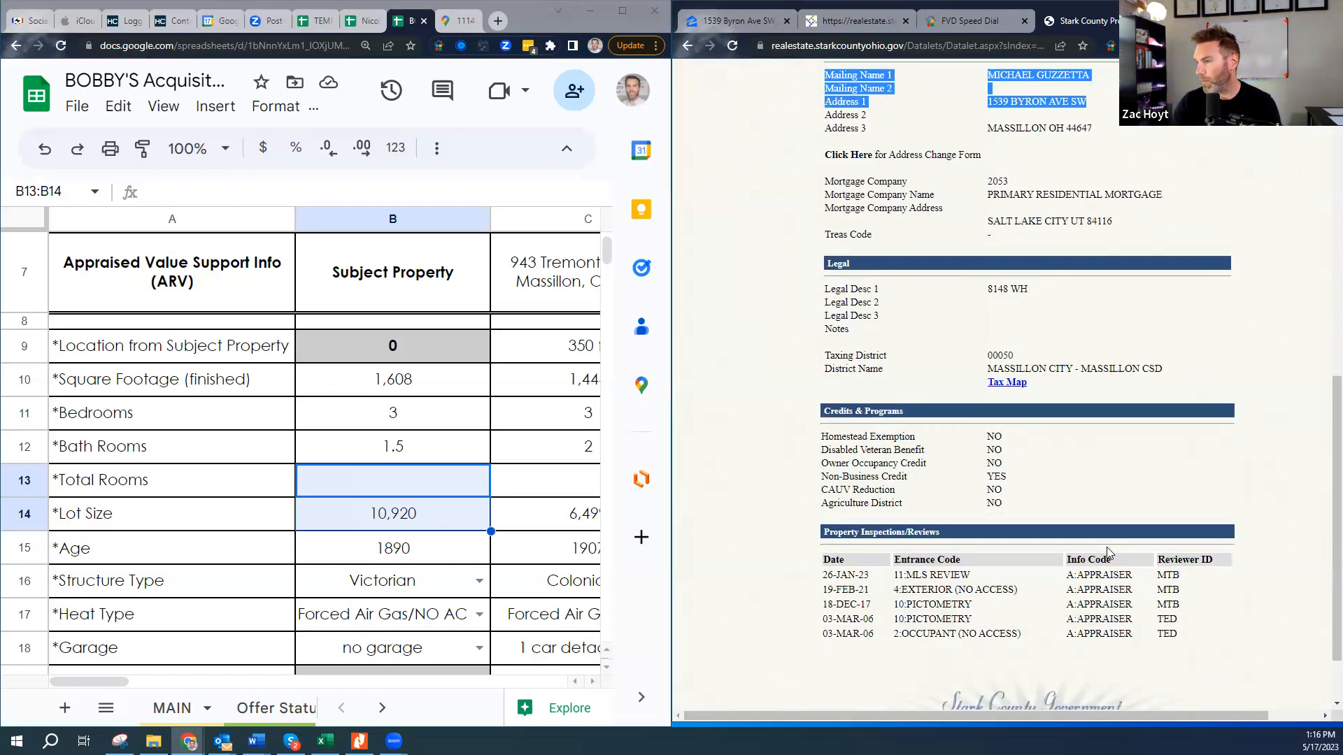
scroll(1107, 553, "down", 2)
scroll(1109, 553, "up", 6)
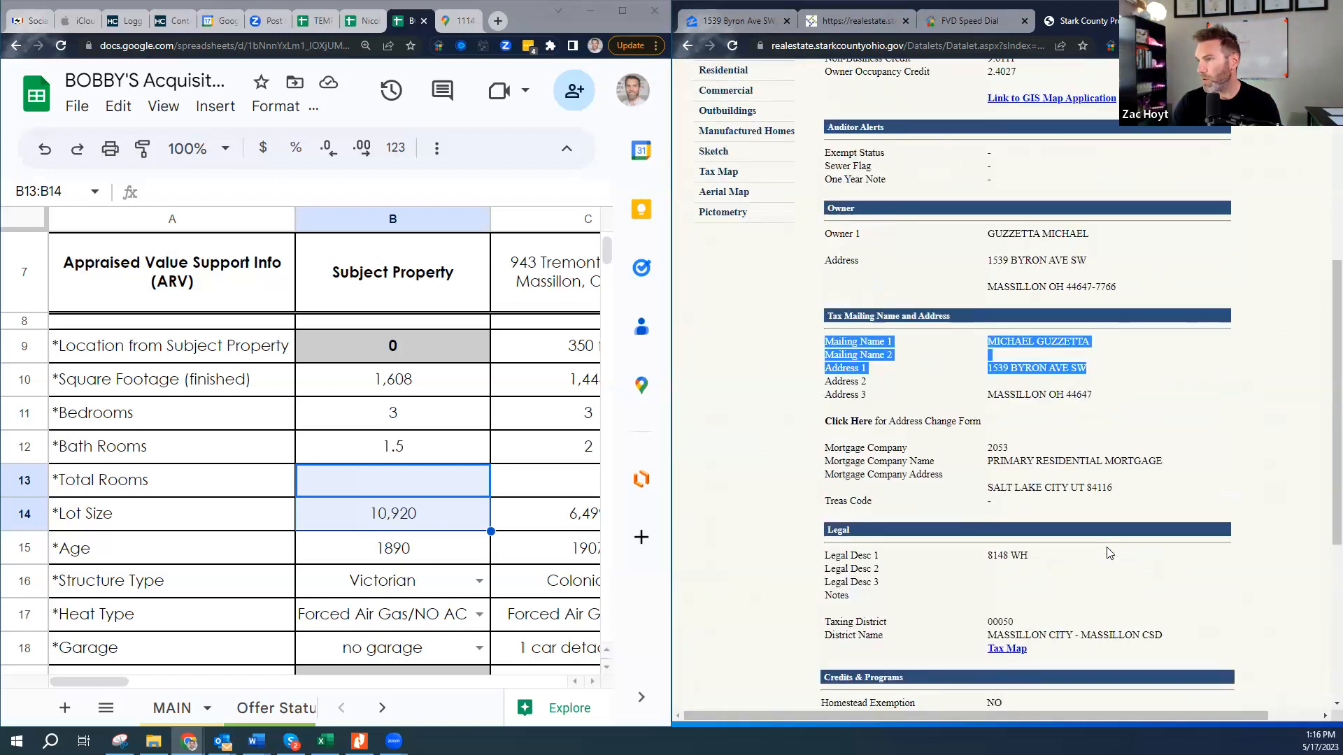
scroll(1108, 552, "up", 5)
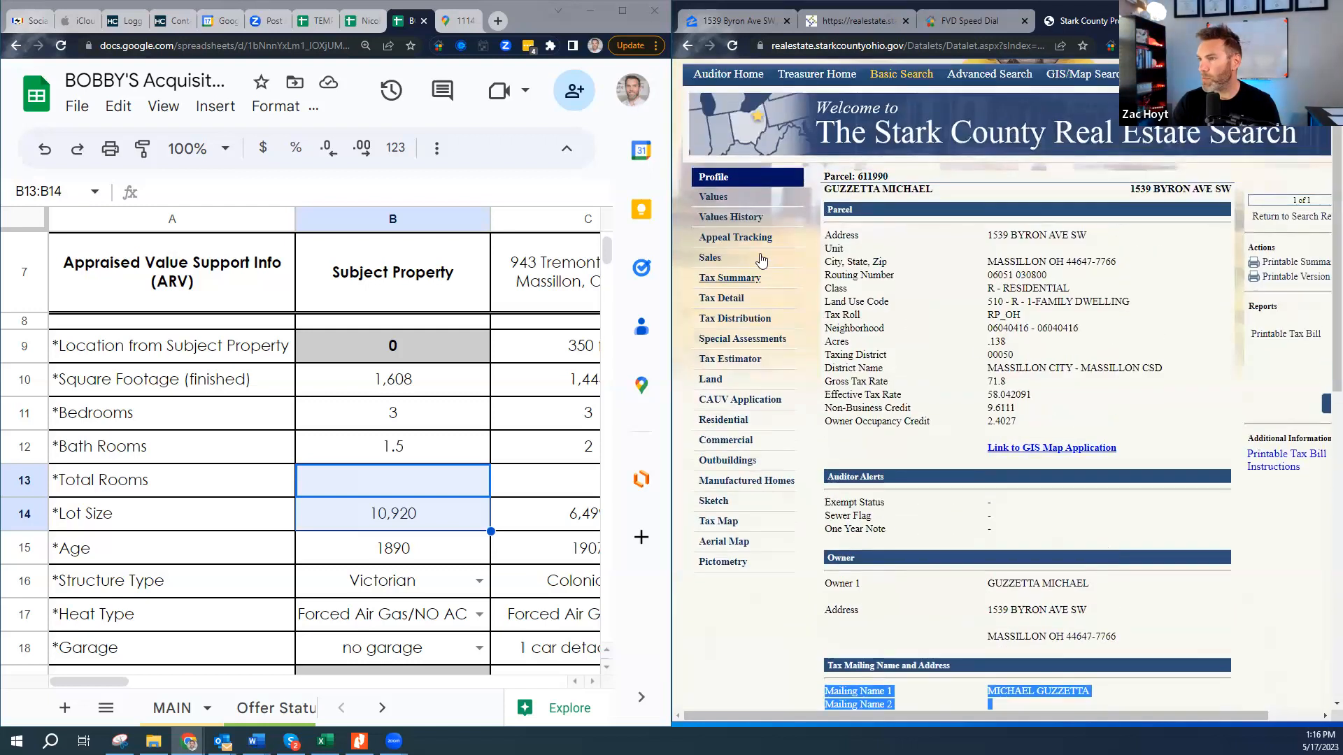
- Review the parcel's 2023 appraised values, its 2015–2023 value history, and appeal tracking
left_click(725, 201)
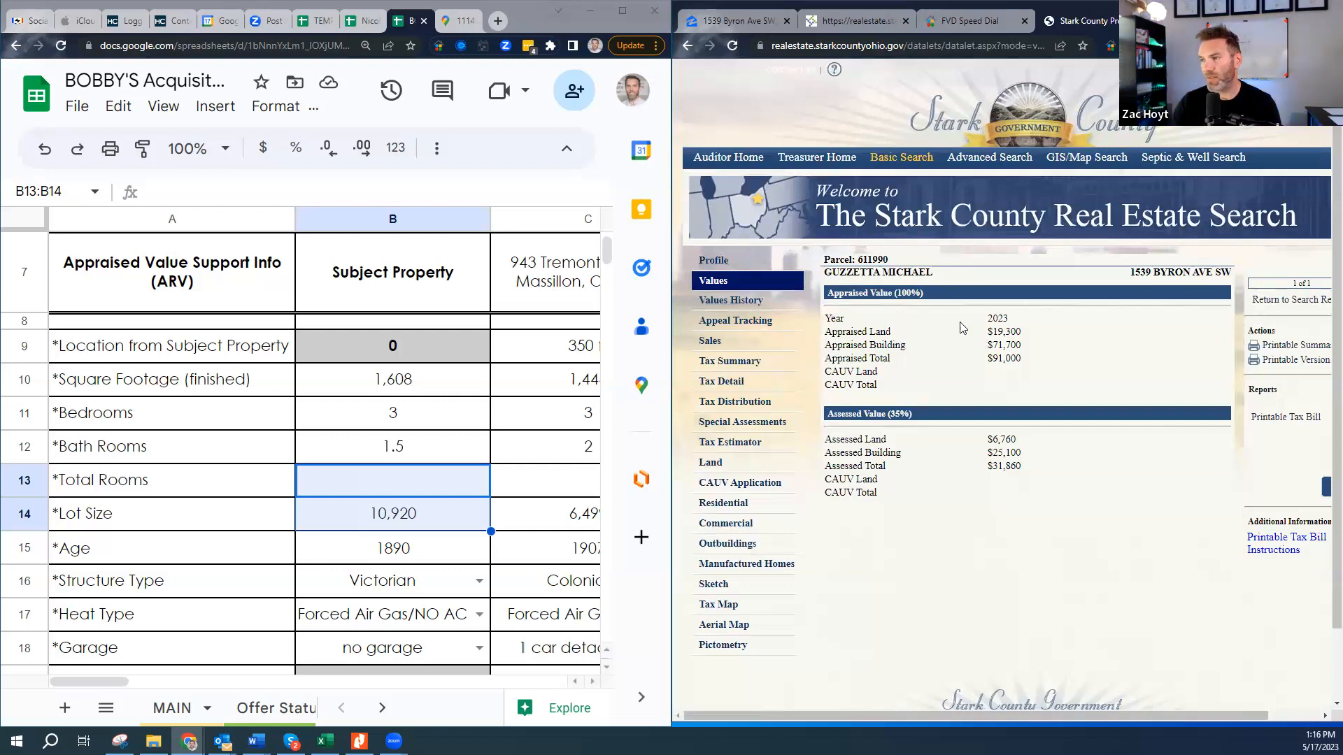
left_click_drag(1042, 367, 824, 316)
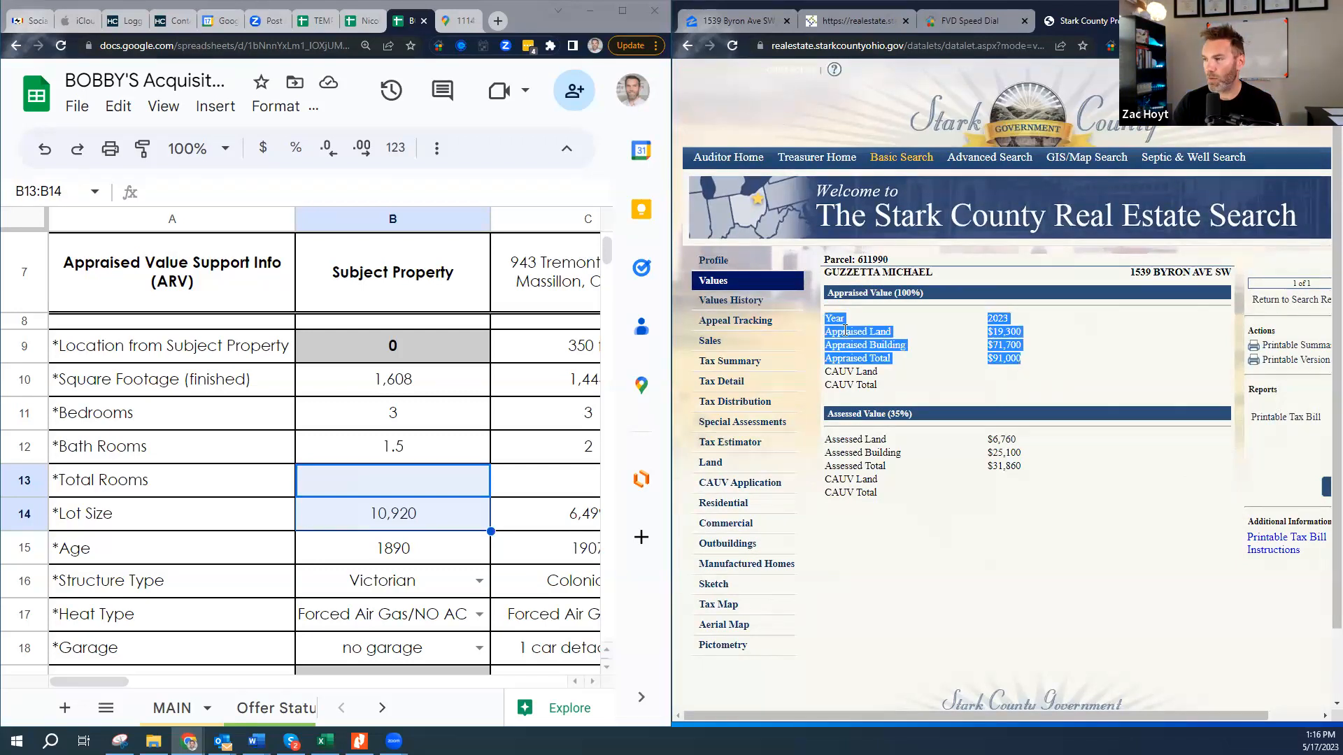
left_click(749, 303)
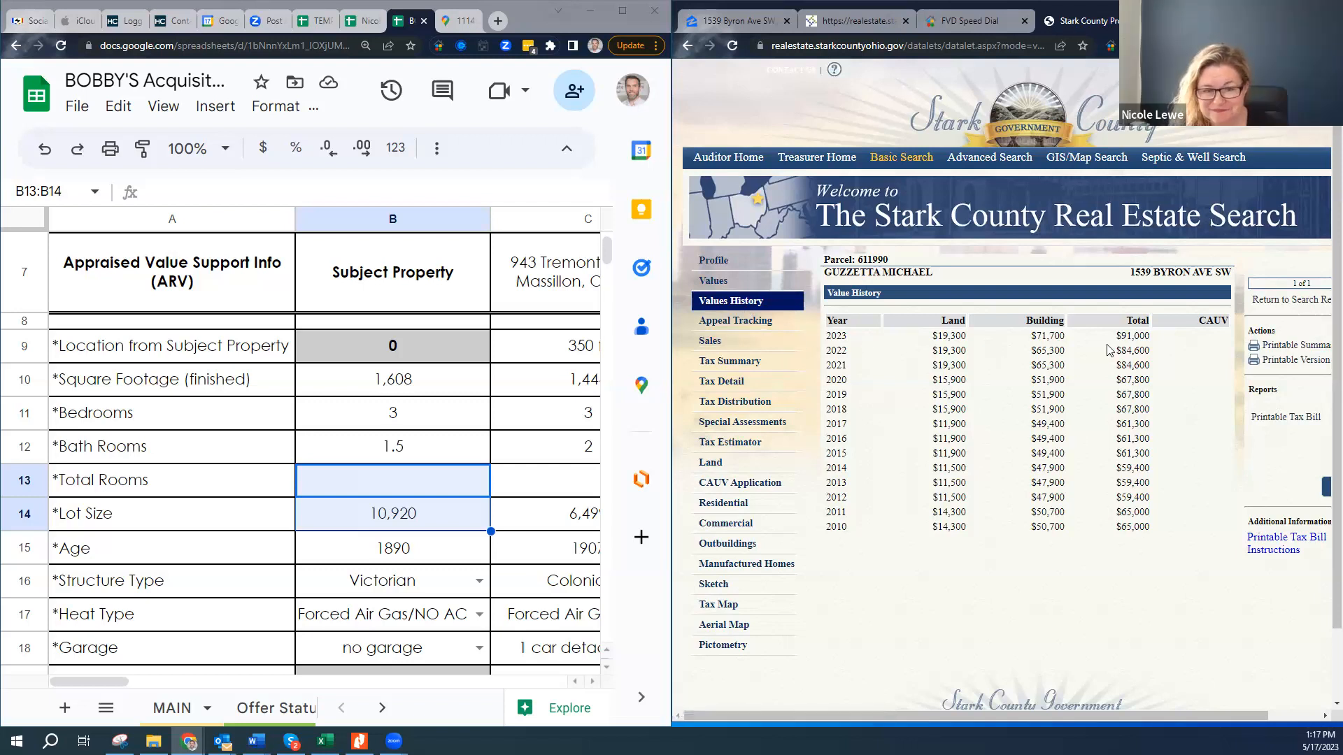
left_click_drag(1117, 335, 1172, 460)
left_click(1171, 460)
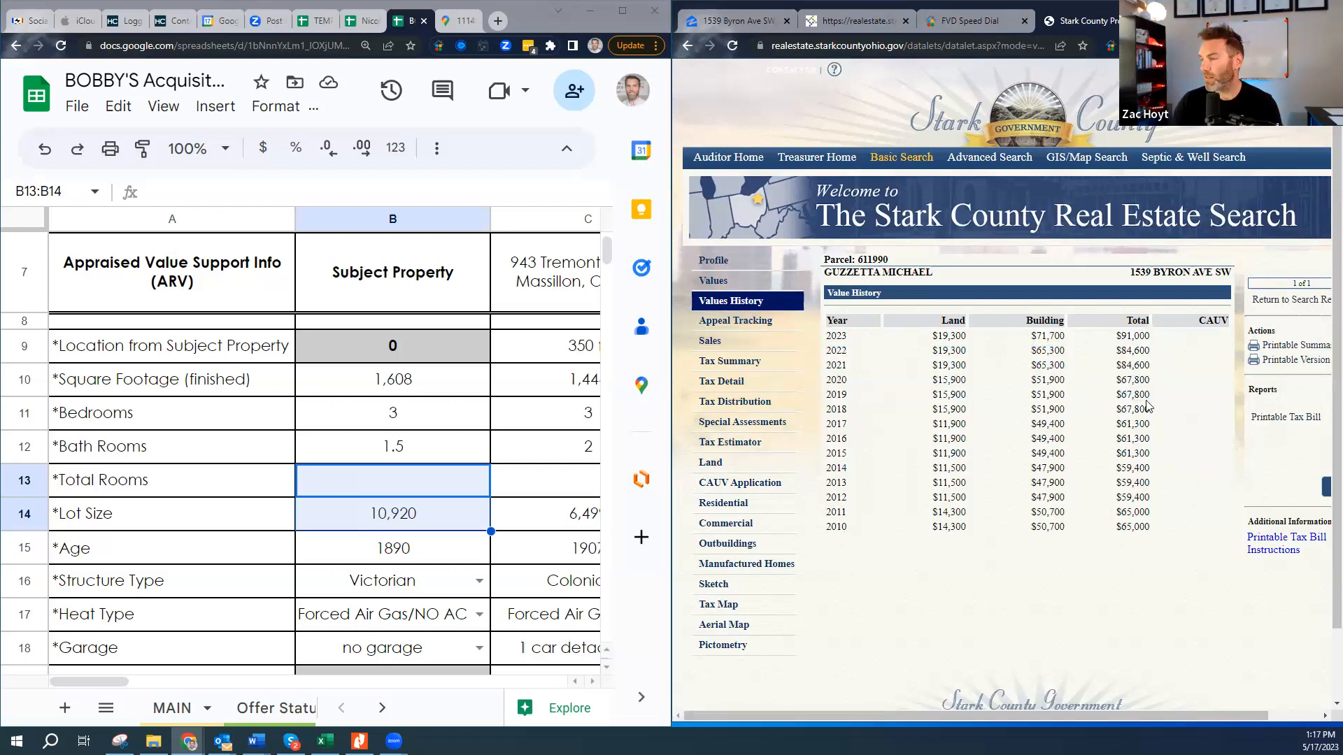
left_click(744, 322)
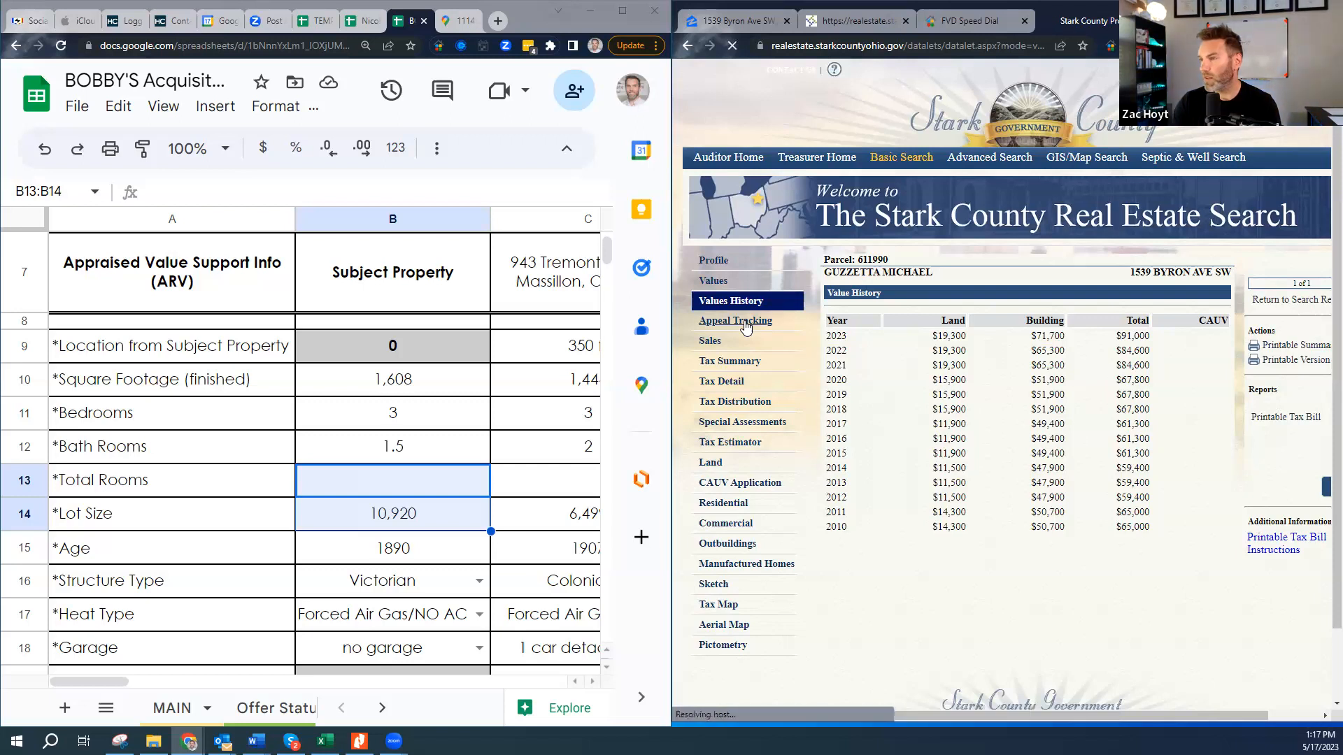
- Review the sales history: a $121,000 arms-length sale on 13-JAN-2023
left_click(710, 342)
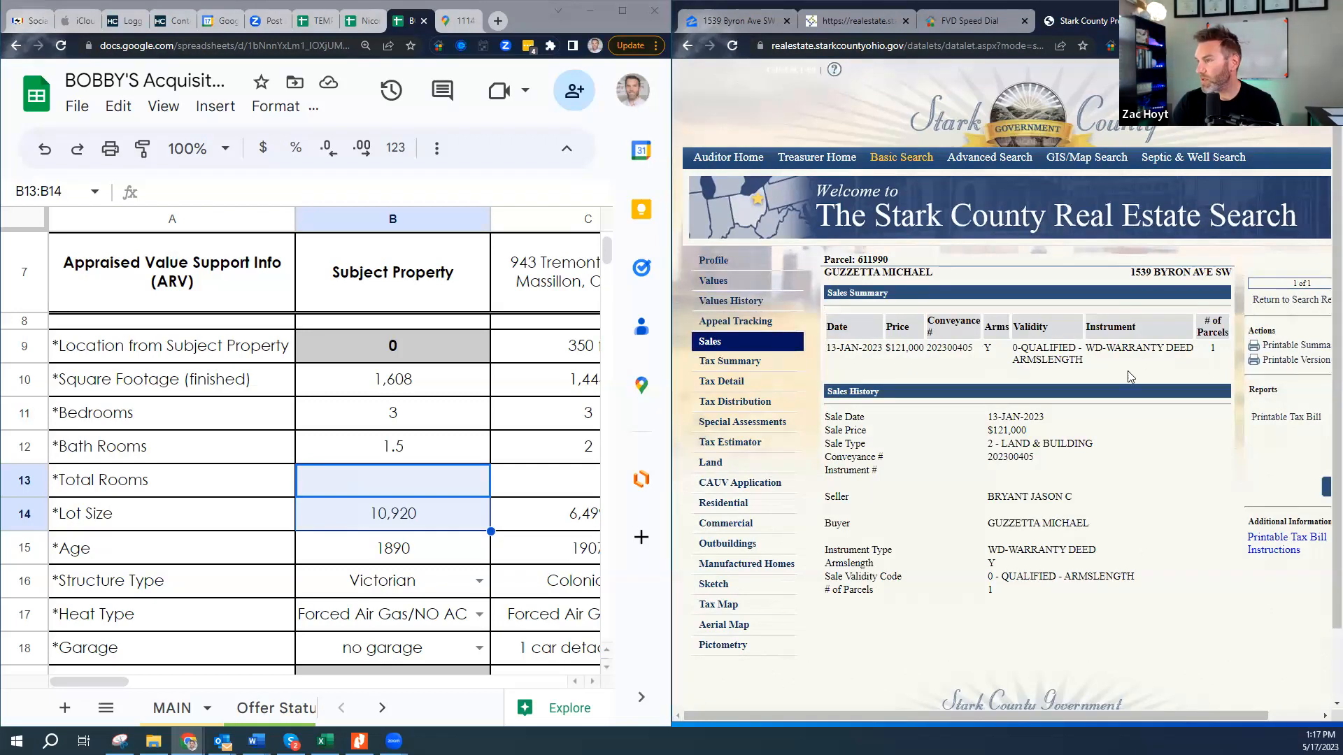
left_click_drag(1128, 348, 1062, 348)
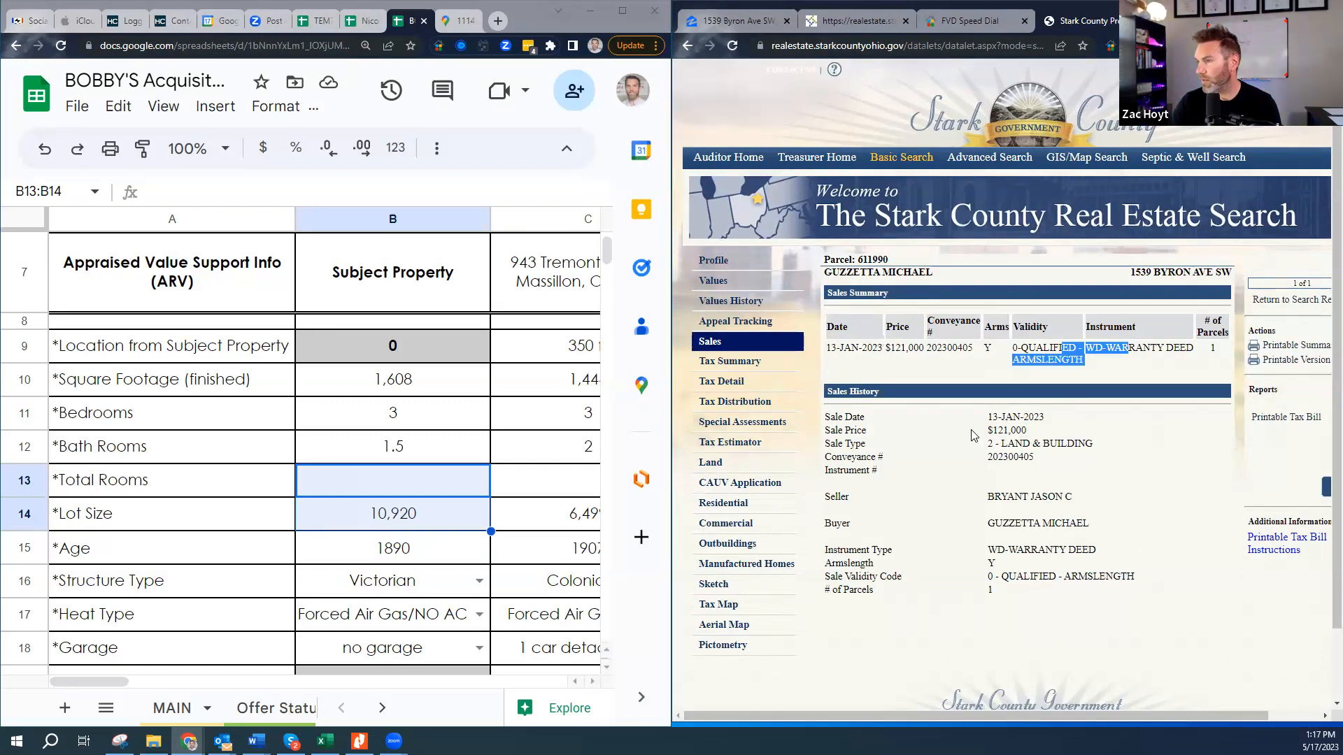
left_click_drag(1027, 431, 953, 439)
left_click_drag(1040, 417, 973, 426)
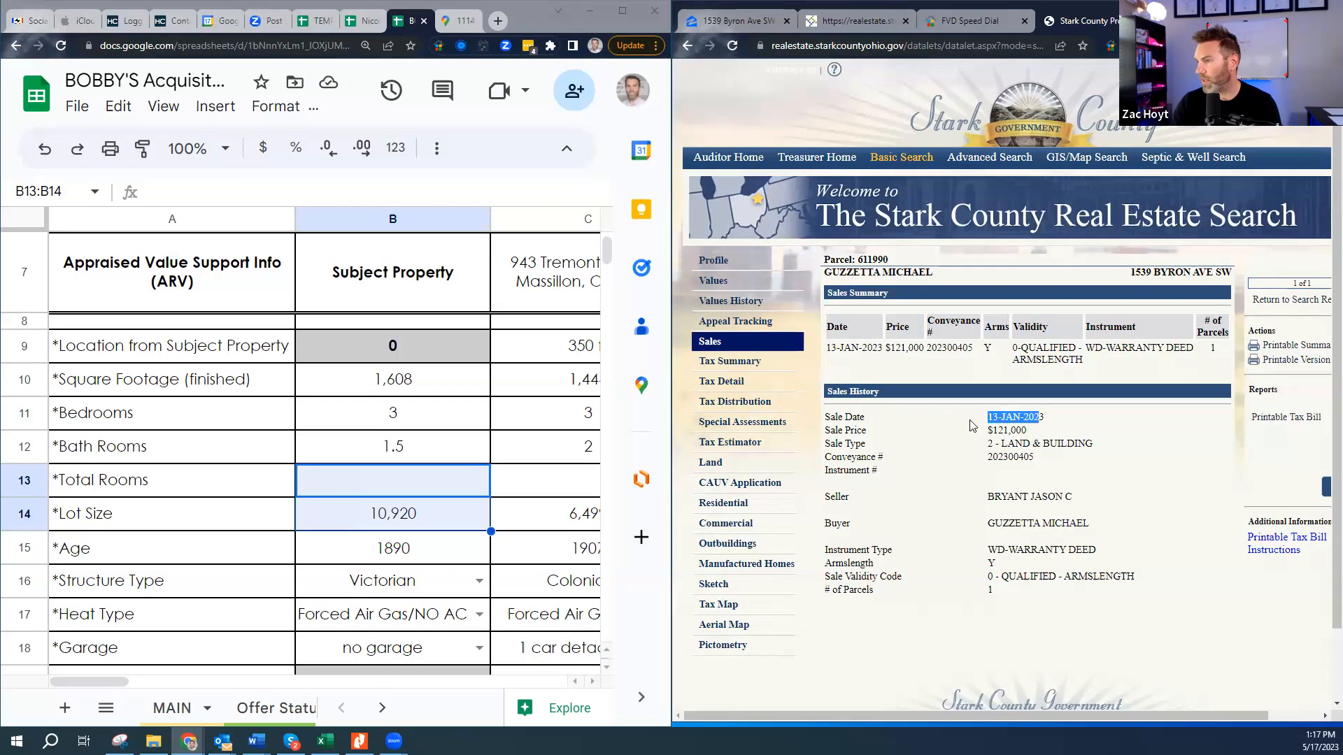
left_click_drag(1144, 349, 1036, 350)
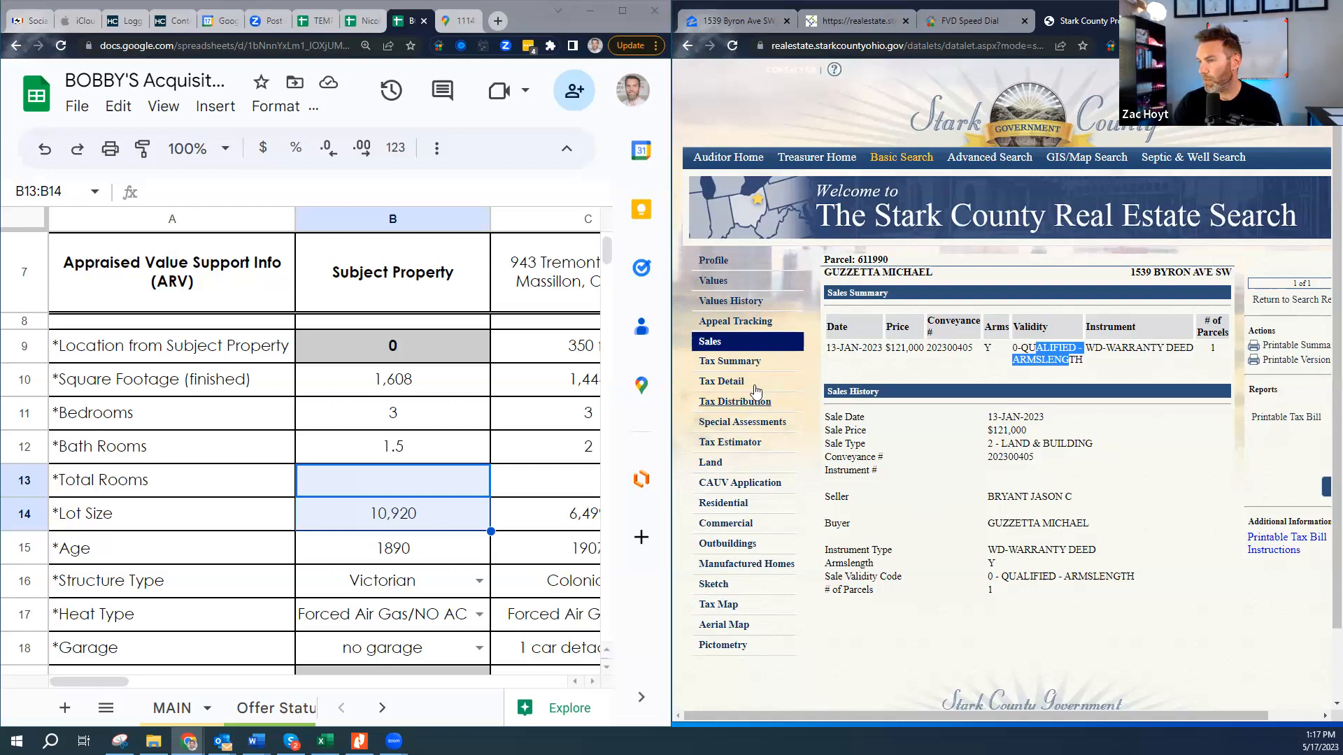
- Check the parcel's tax detail and special assessments, then go to its land details
left_click(731, 385)
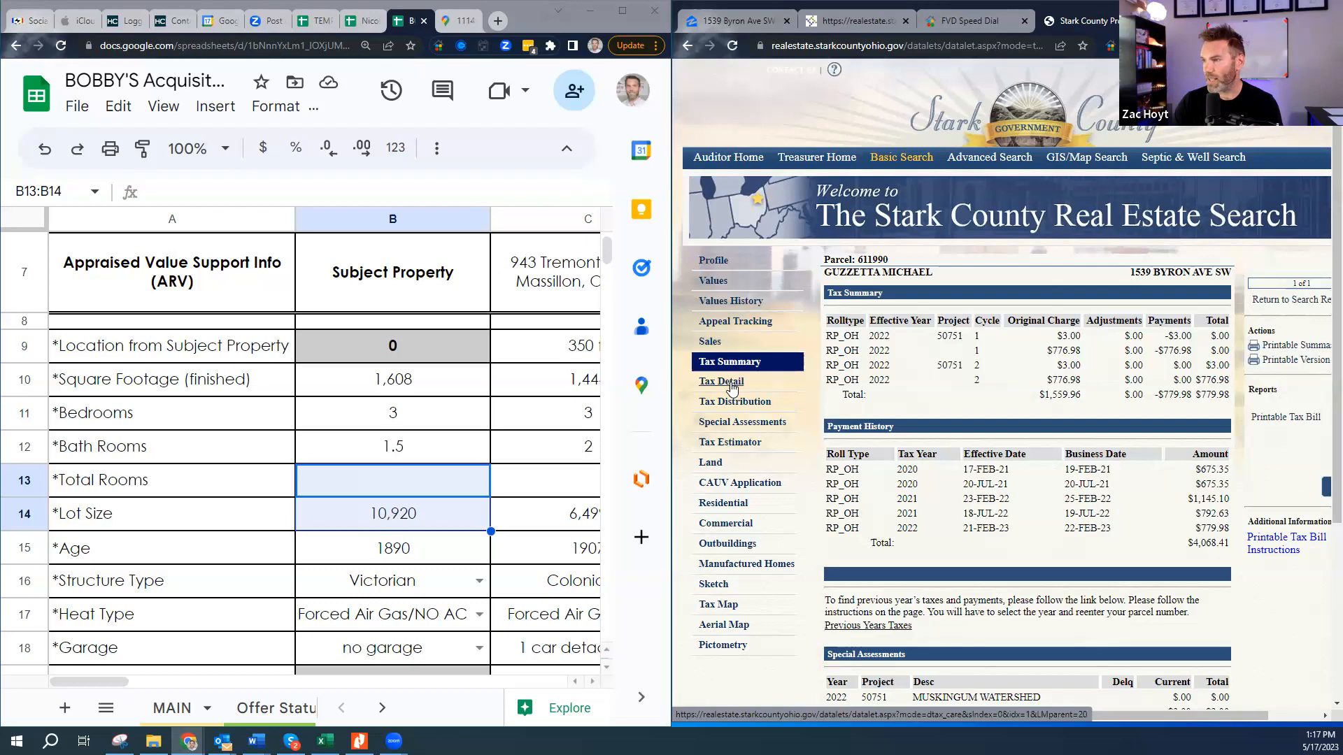
left_click(731, 385)
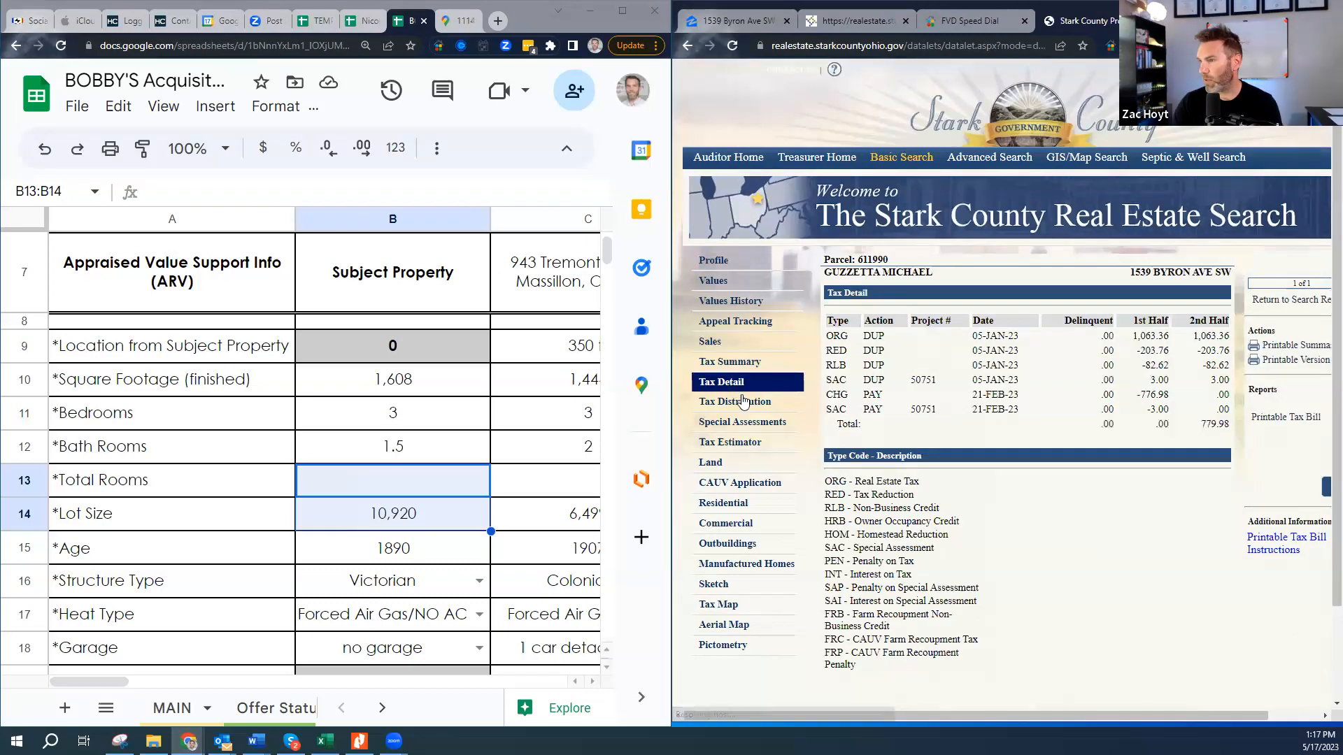
left_click(741, 423)
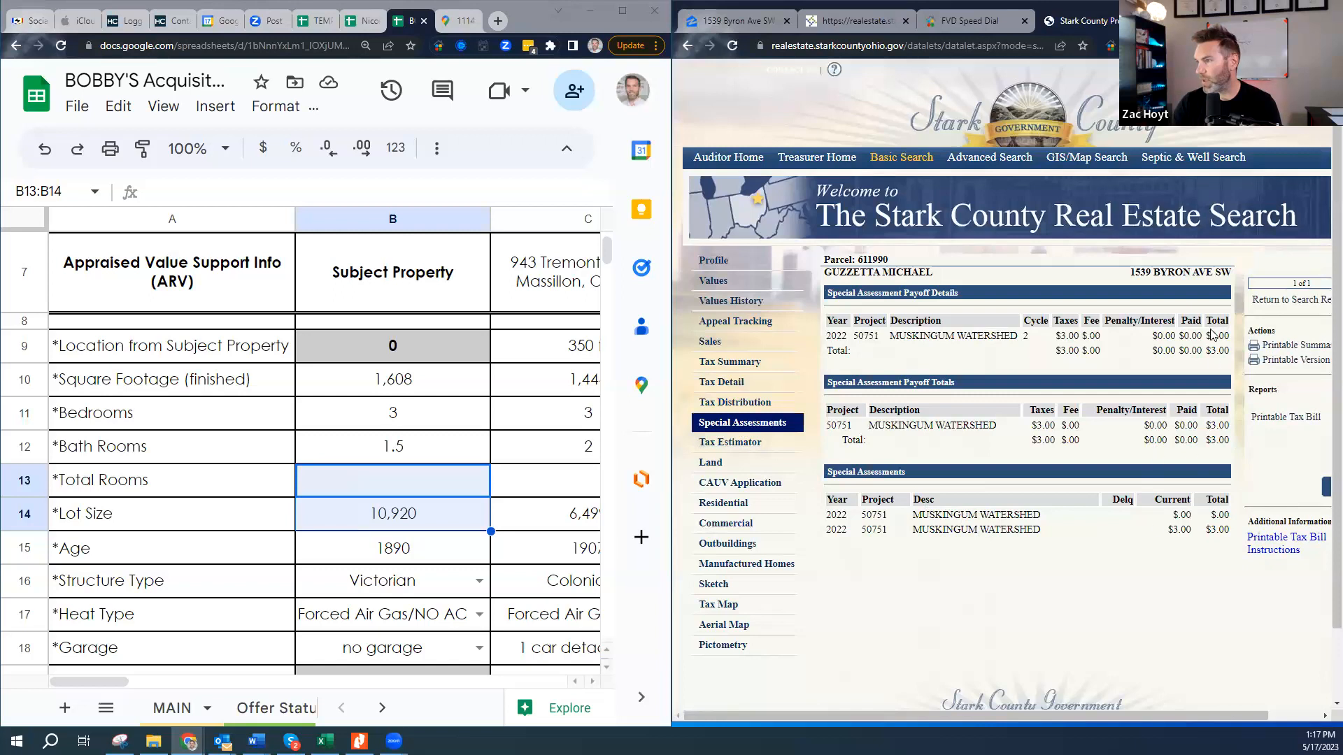
left_click(719, 468)
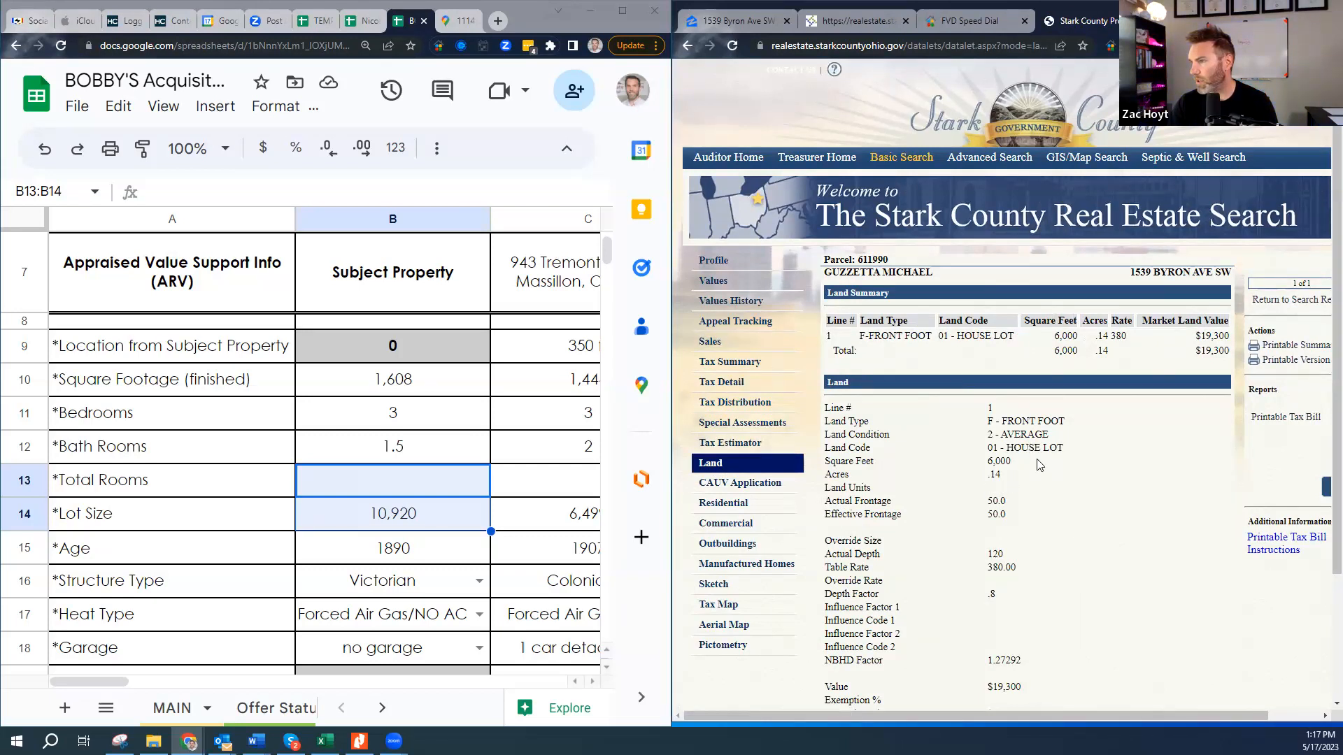
- Check the land depth and table rate, residential construction type and central air, then the empty Commercial section
scroll(1040, 468, "down", 3)
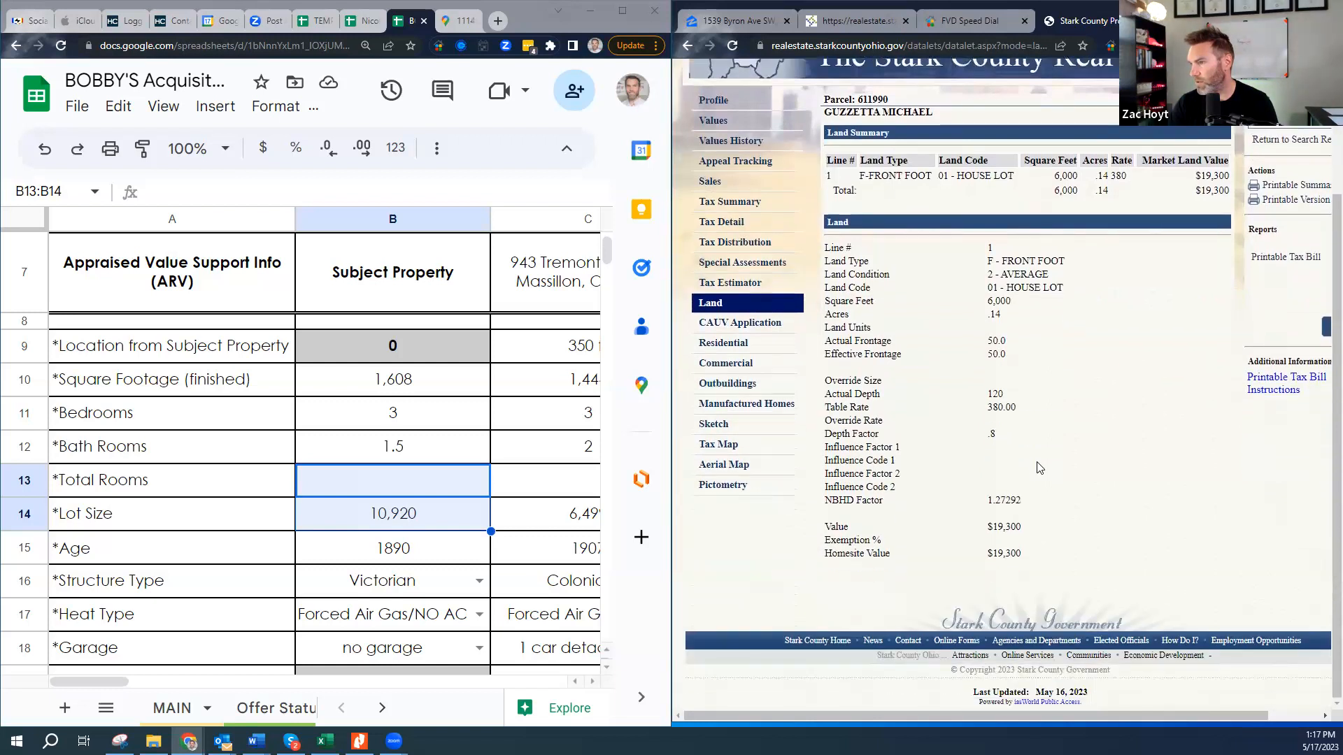
left_click_drag(982, 396, 1019, 417)
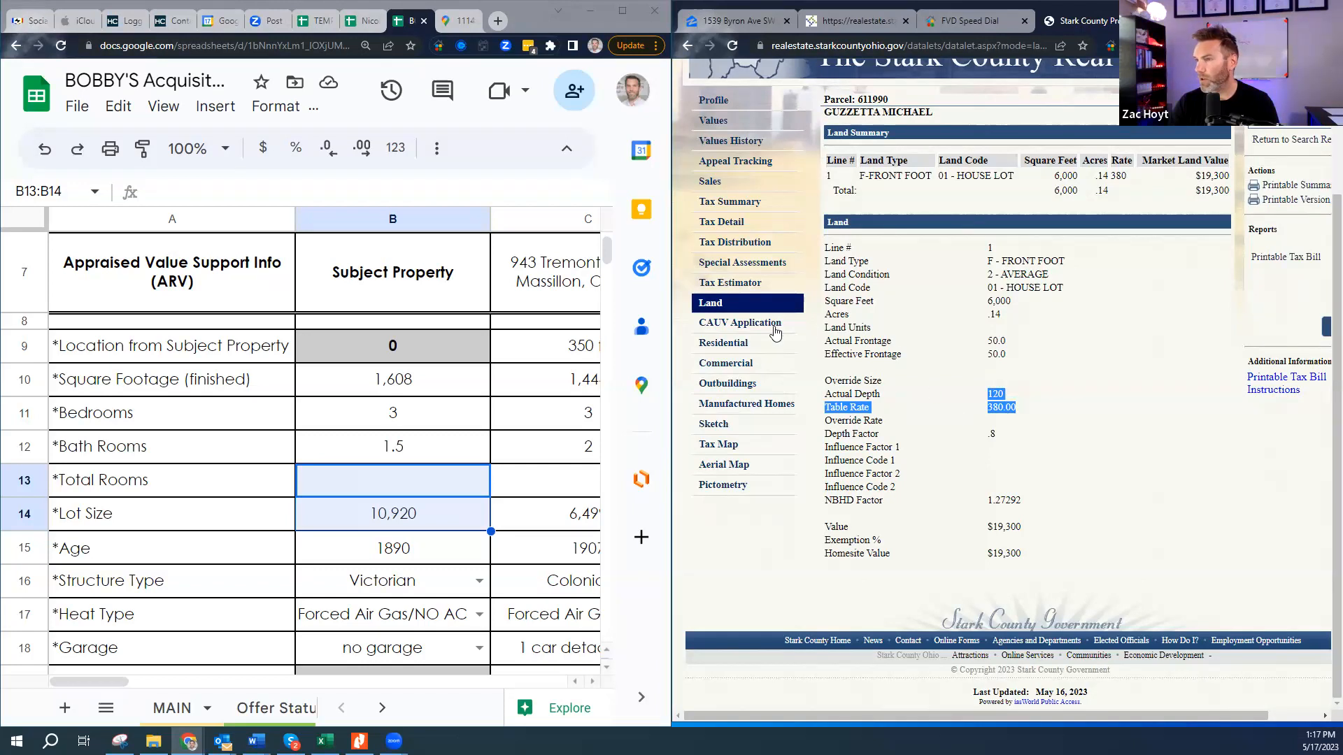
left_click(726, 343)
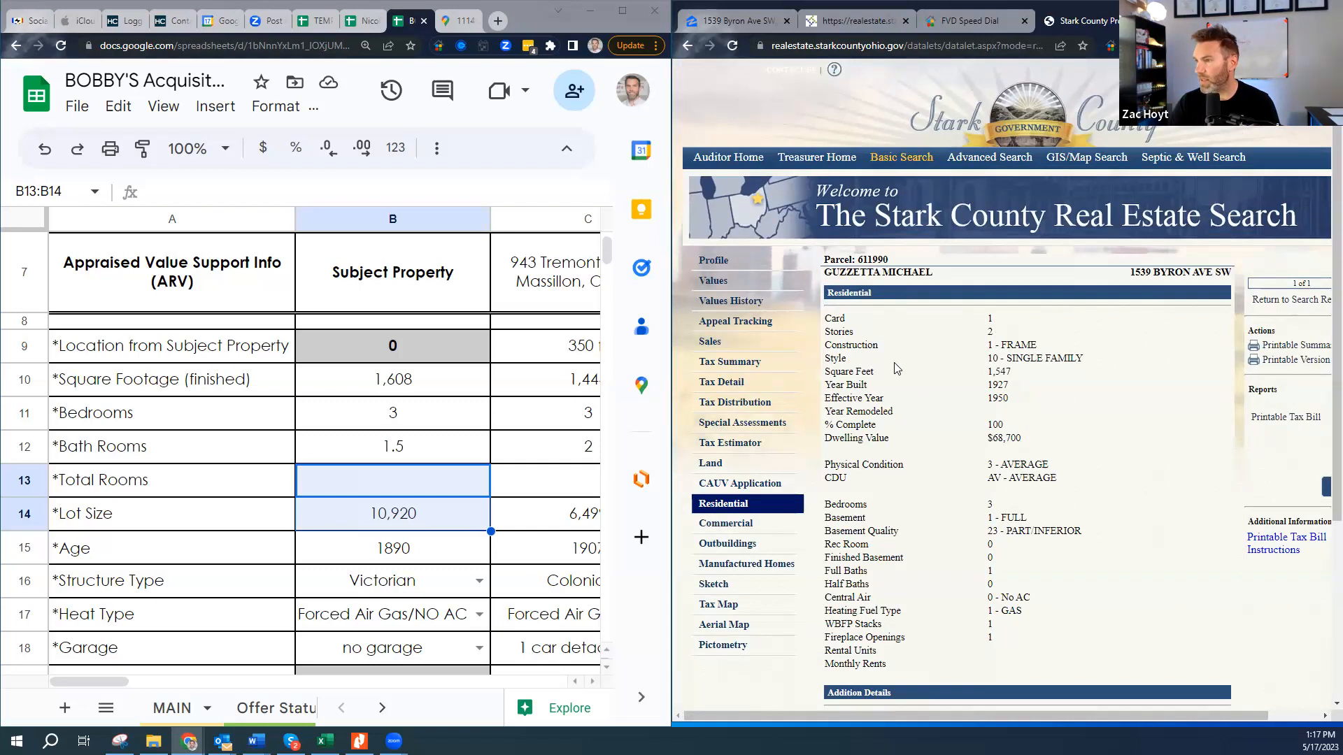
left_click_drag(977, 358, 1060, 347)
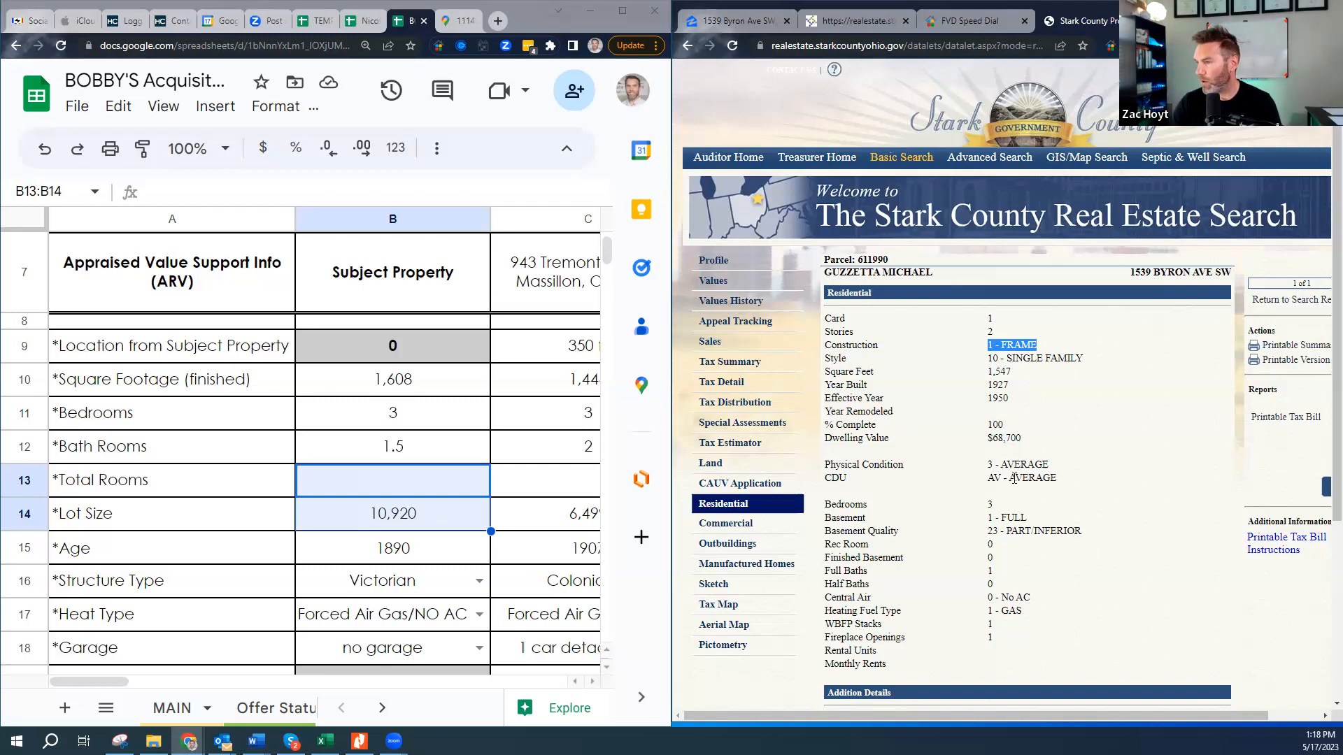
scroll(1015, 482, "down", 1)
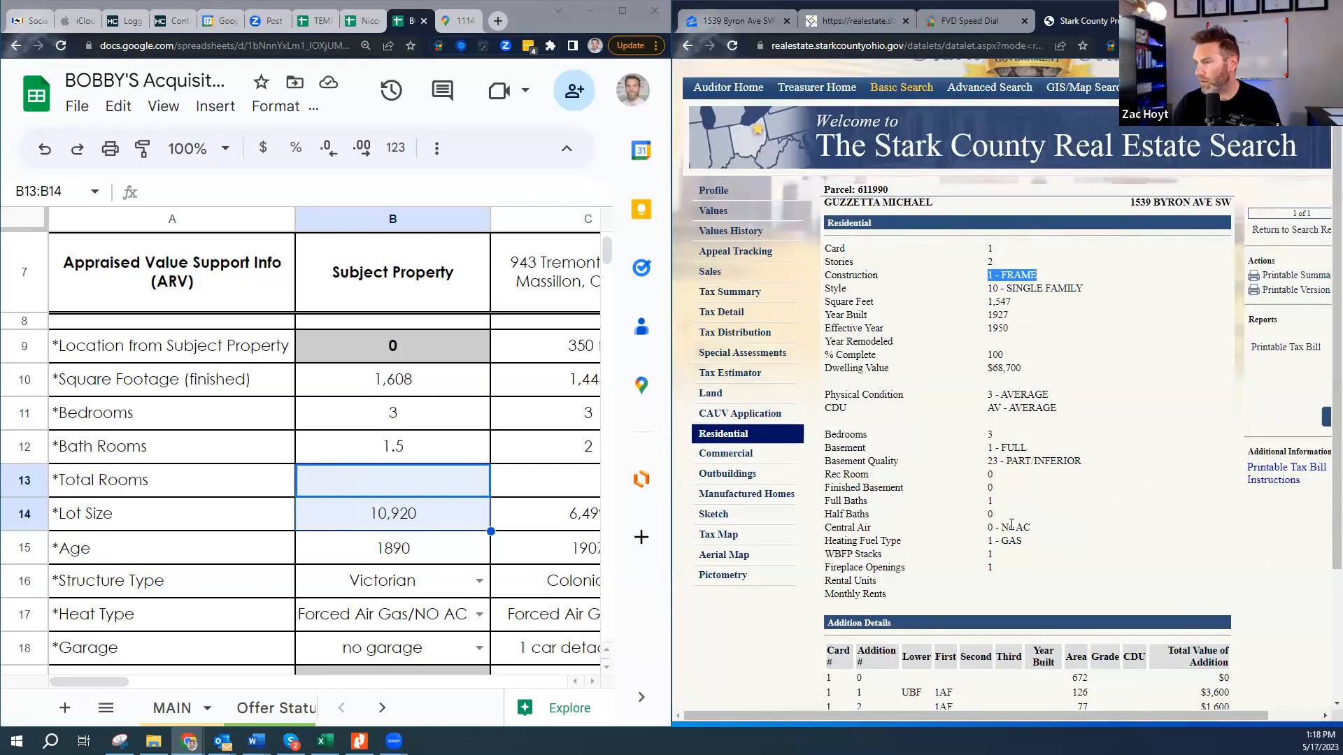
left_click_drag(1037, 533, 961, 532)
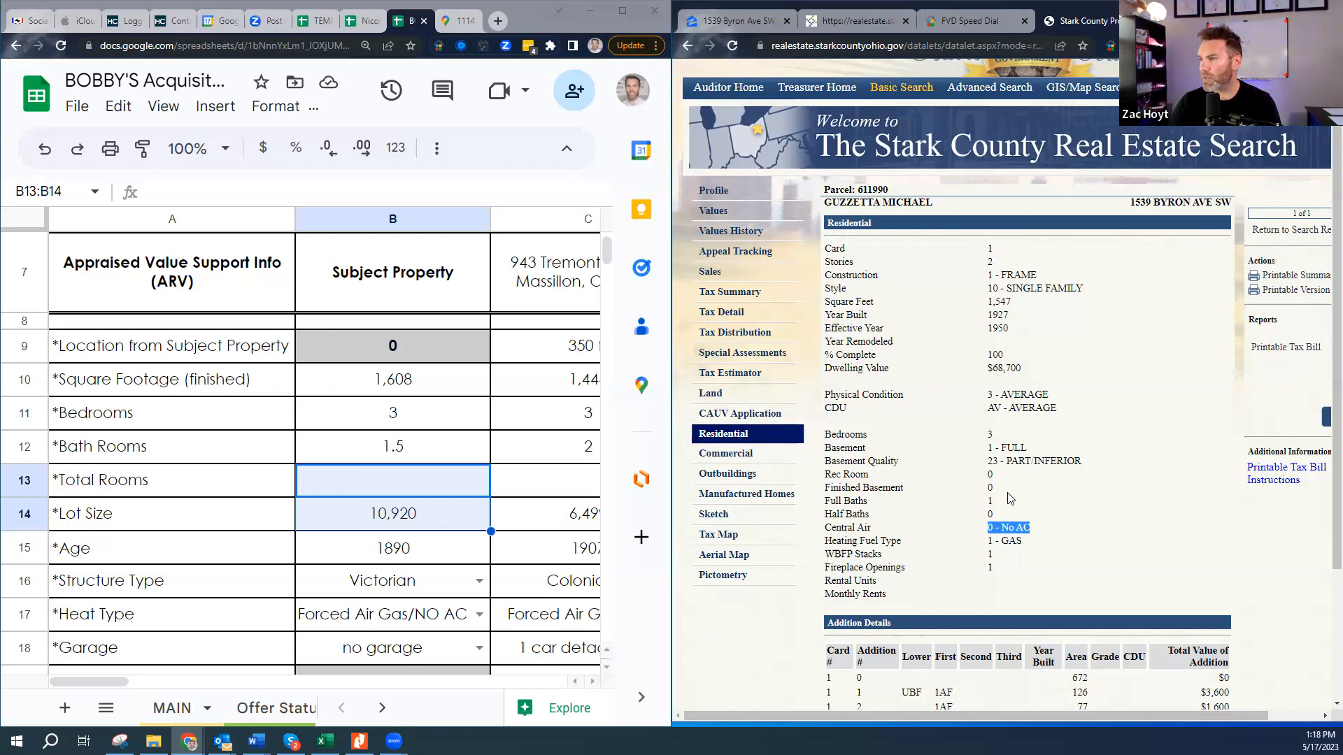
scroll(1010, 499, "down", 1)
scroll(1016, 502, "down", 2)
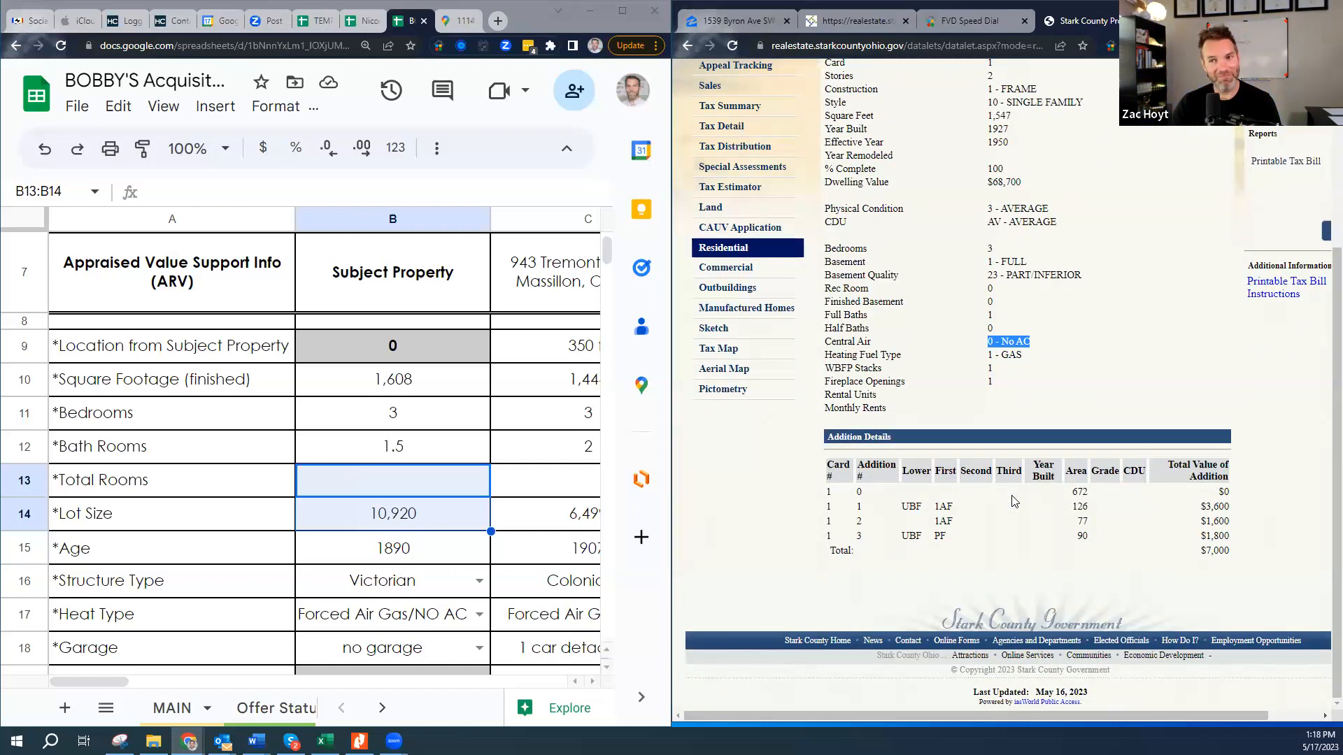
scroll(1014, 399, "up", 2)
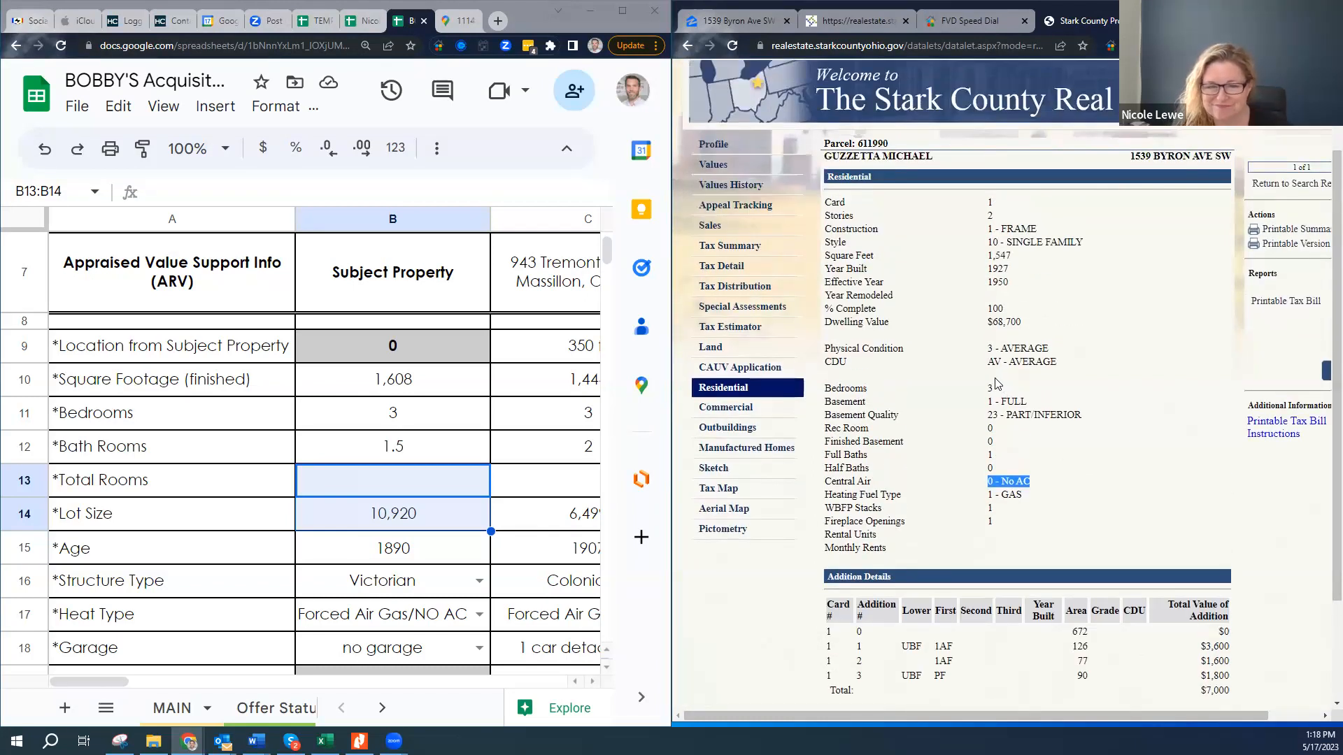
left_click(726, 408)
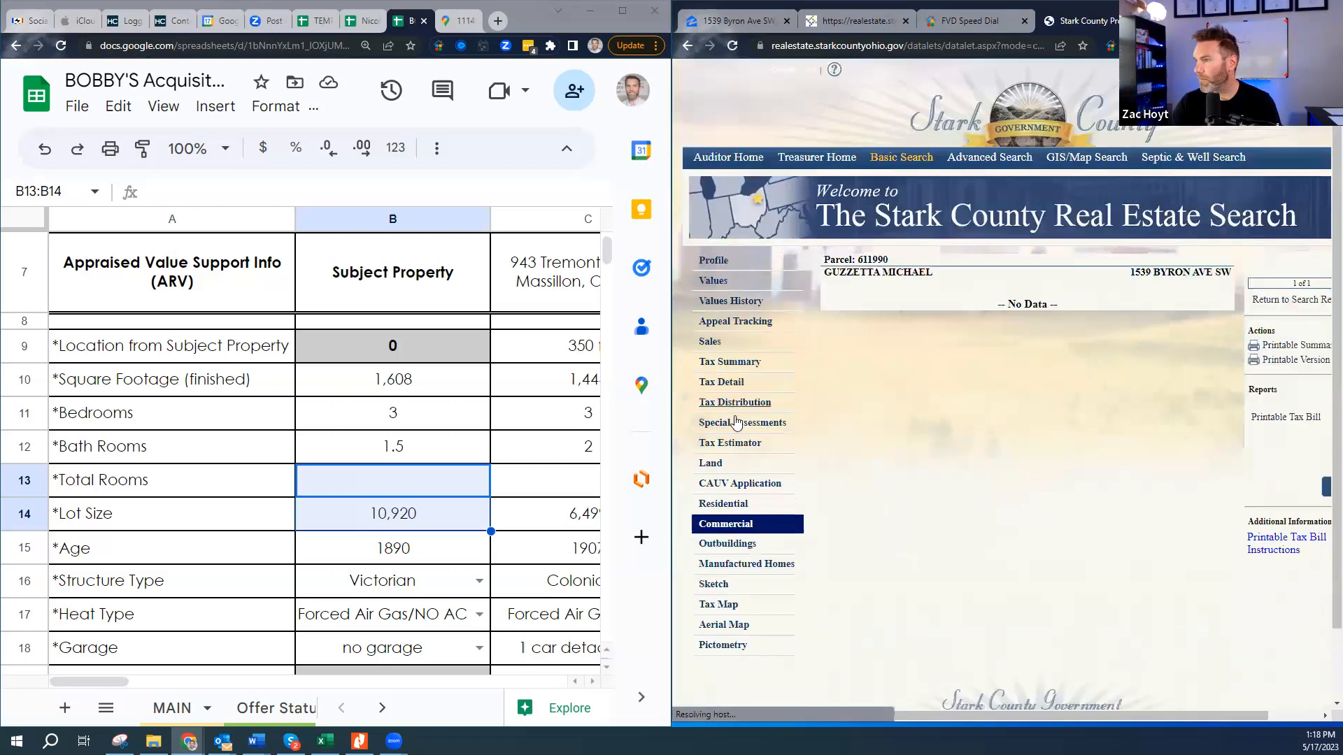
- Check the garage outbuilding's year built and grade, the Manufactured Homes records, and the building sketch
left_click(727, 544)
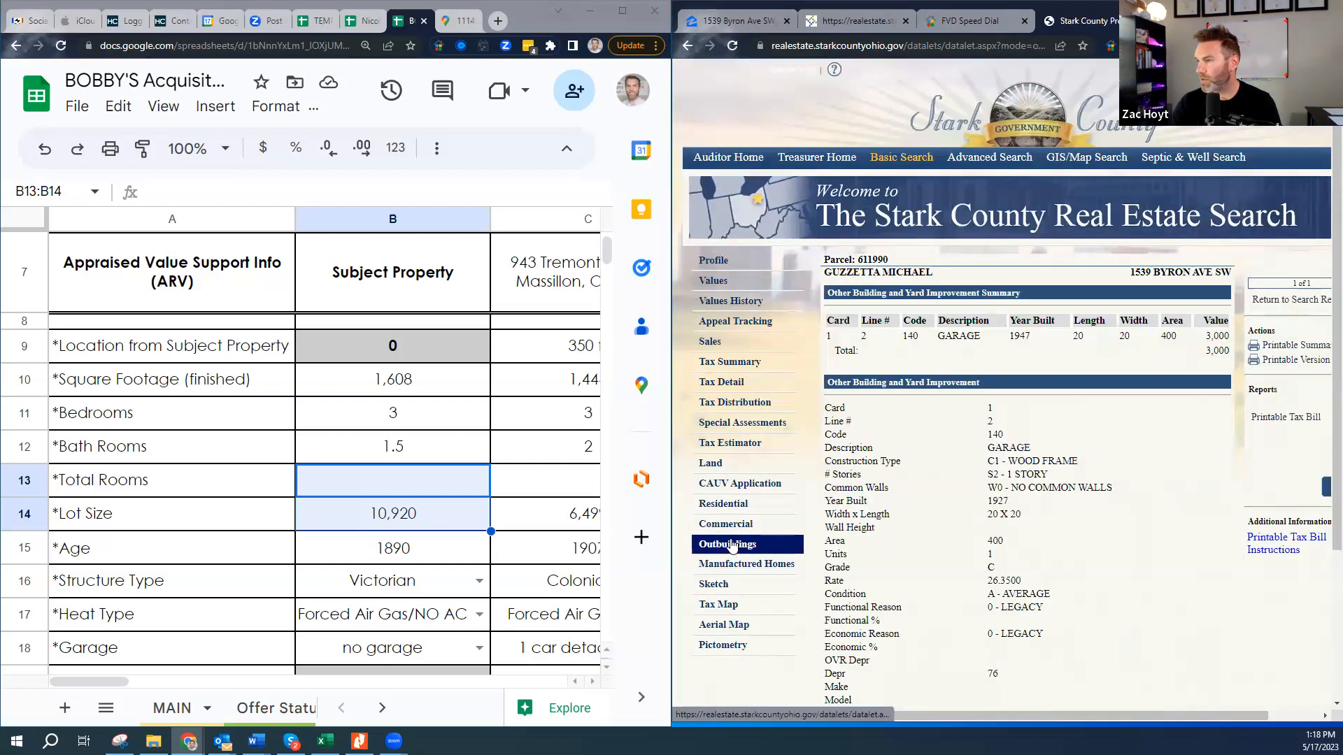
scroll(983, 504, "down", 1)
left_click_drag(985, 379, 1042, 383)
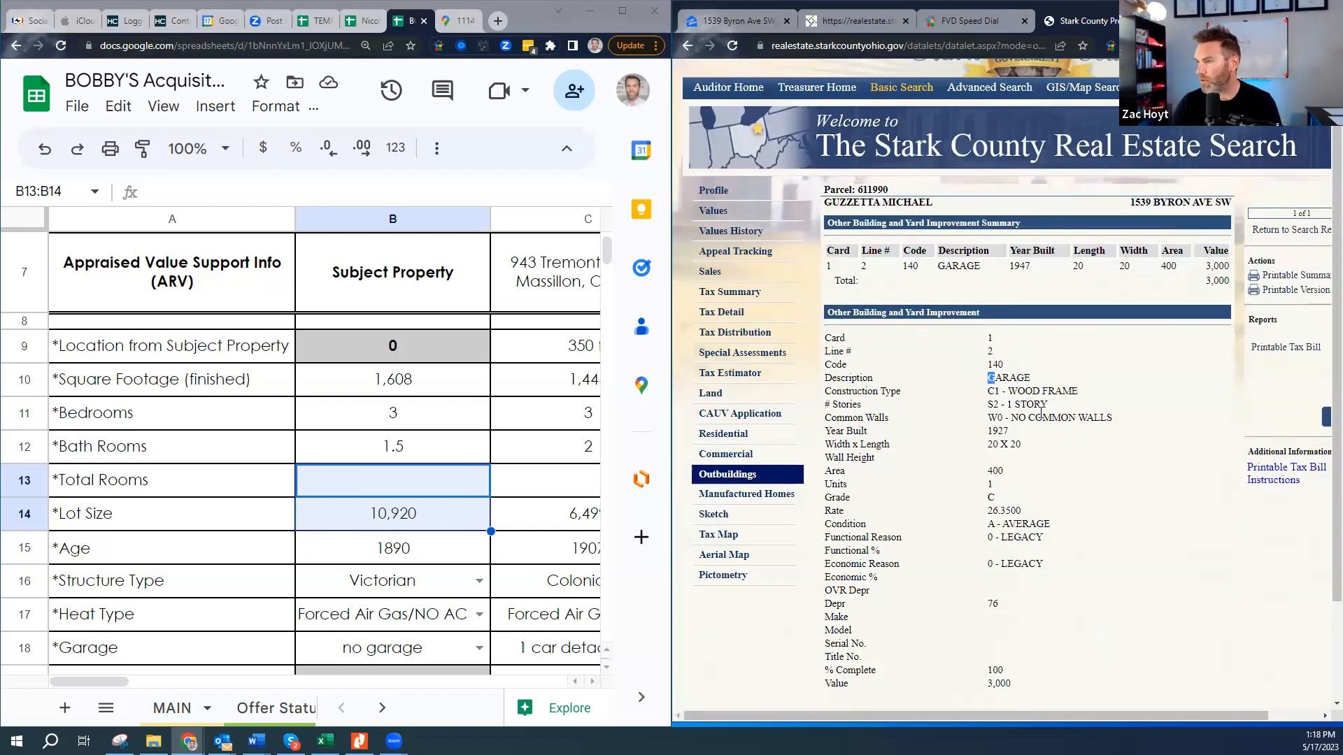
left_click_drag(987, 448, 1013, 432)
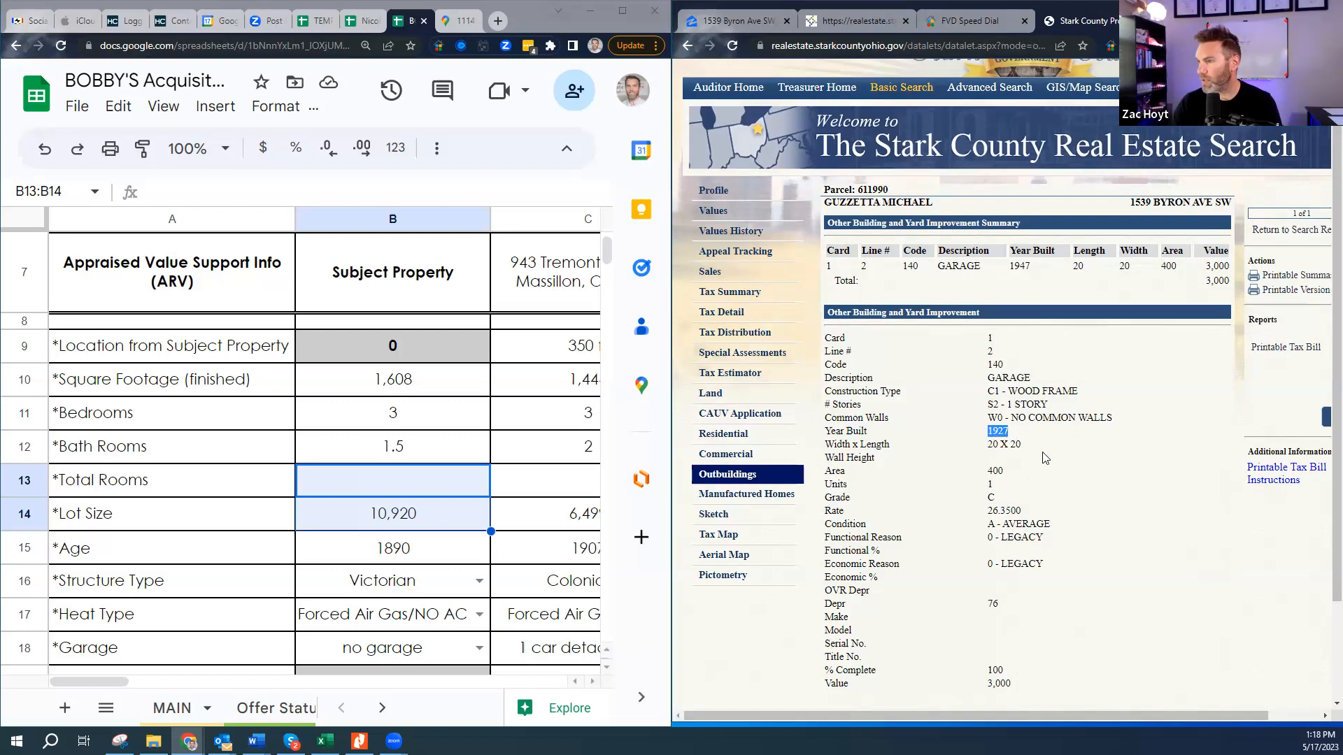
scroll(1042, 504, "down", 2)
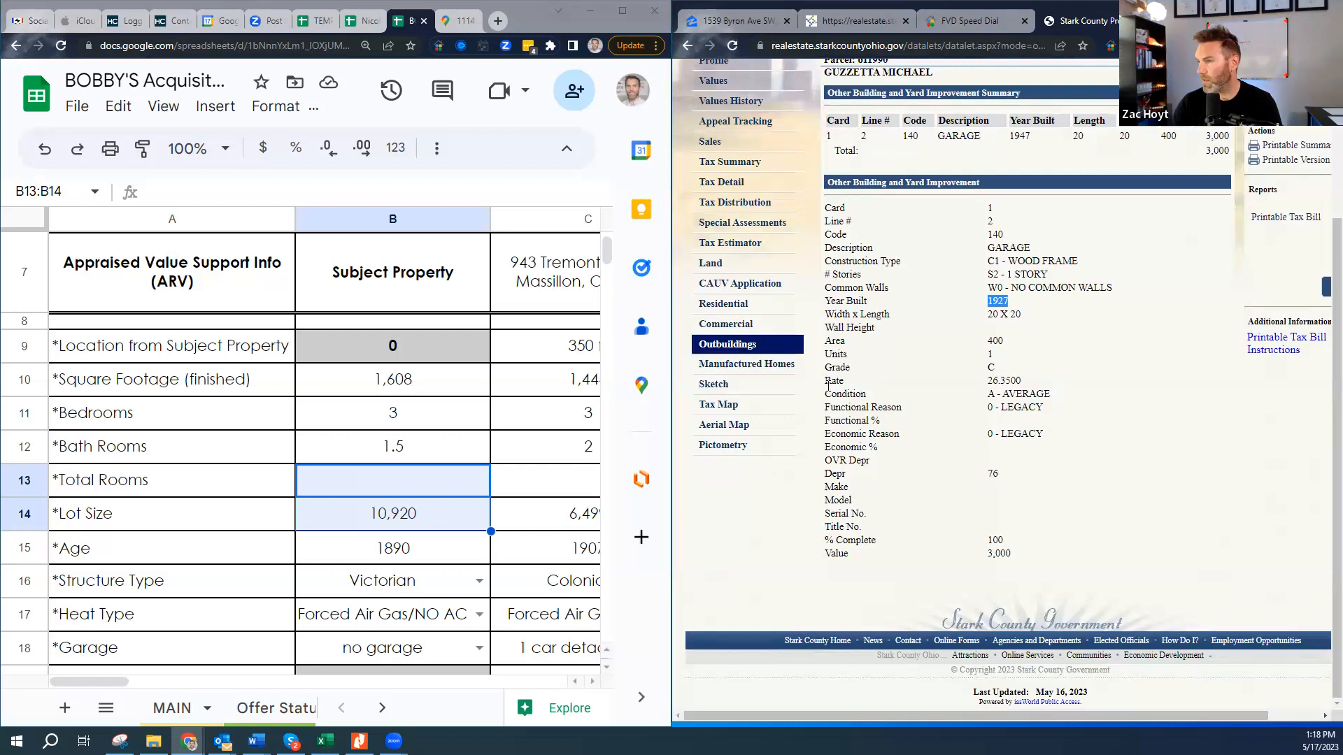
left_click_drag(828, 367, 1009, 368)
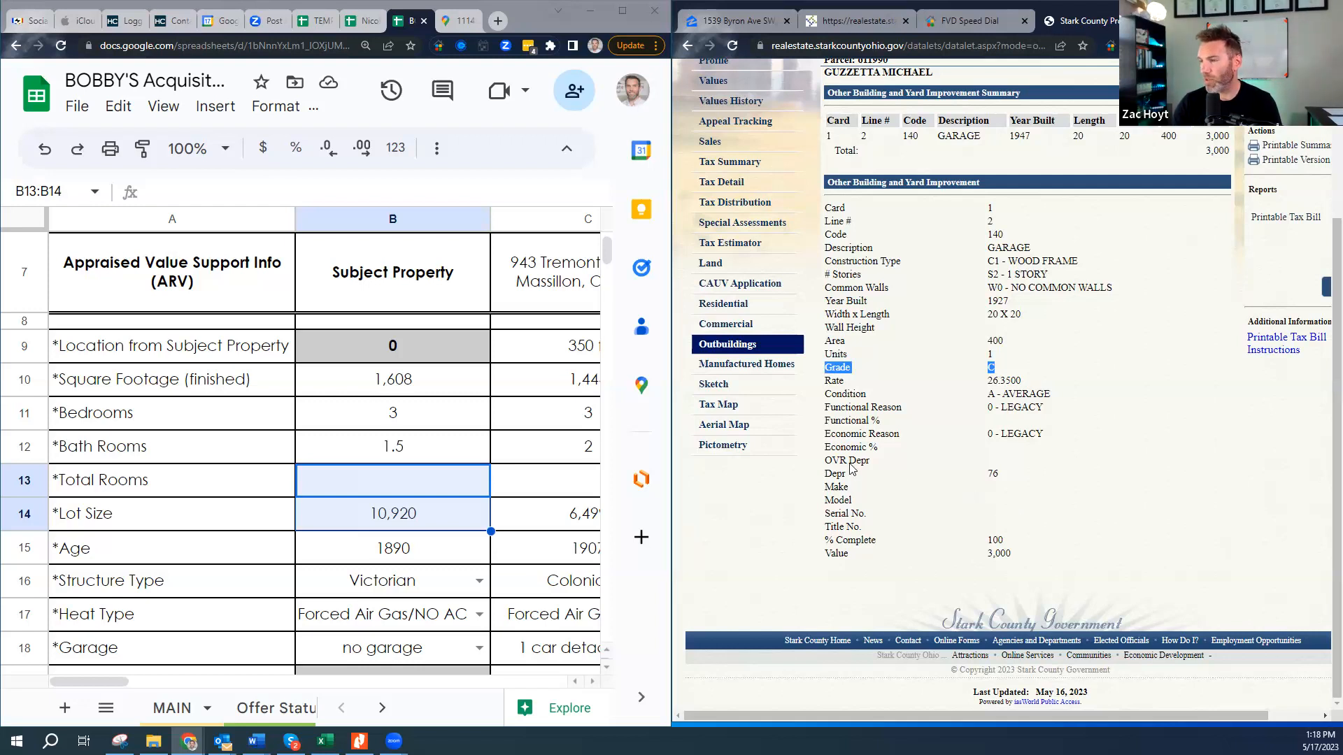
left_click(747, 369)
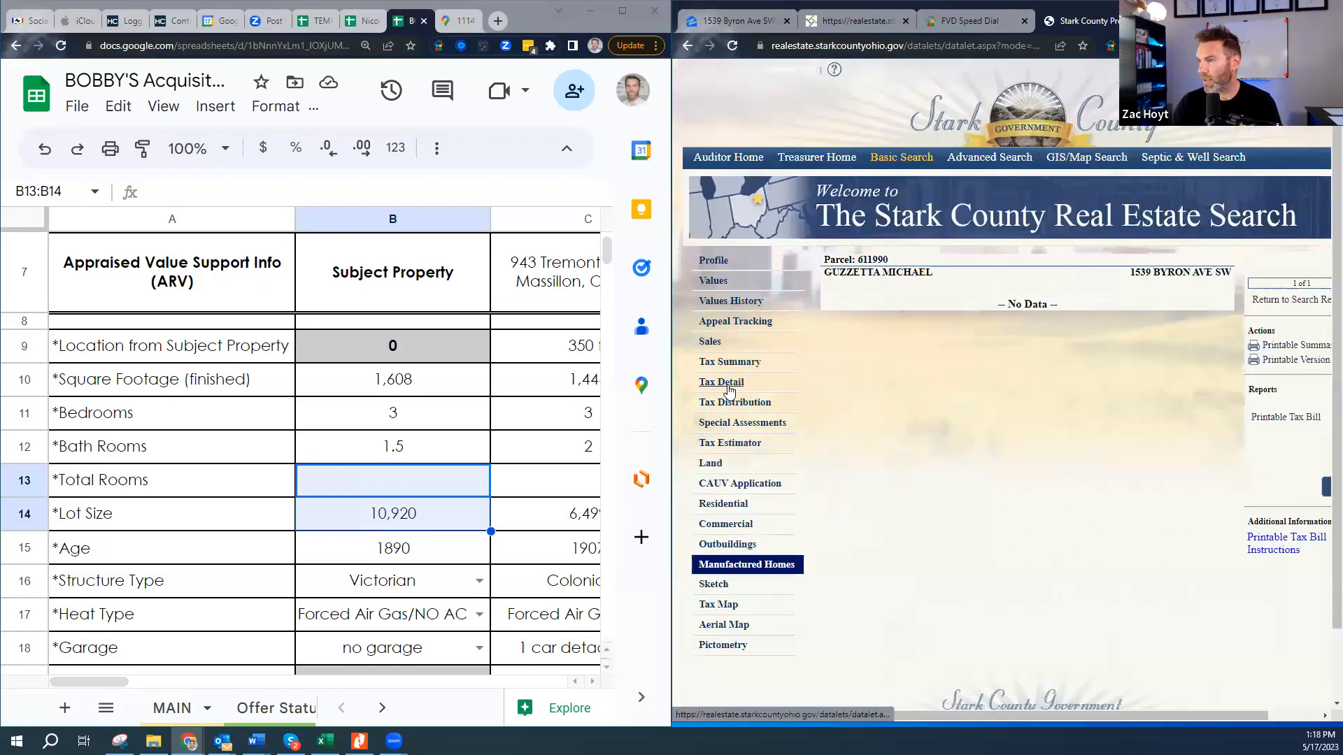
left_click(725, 591)
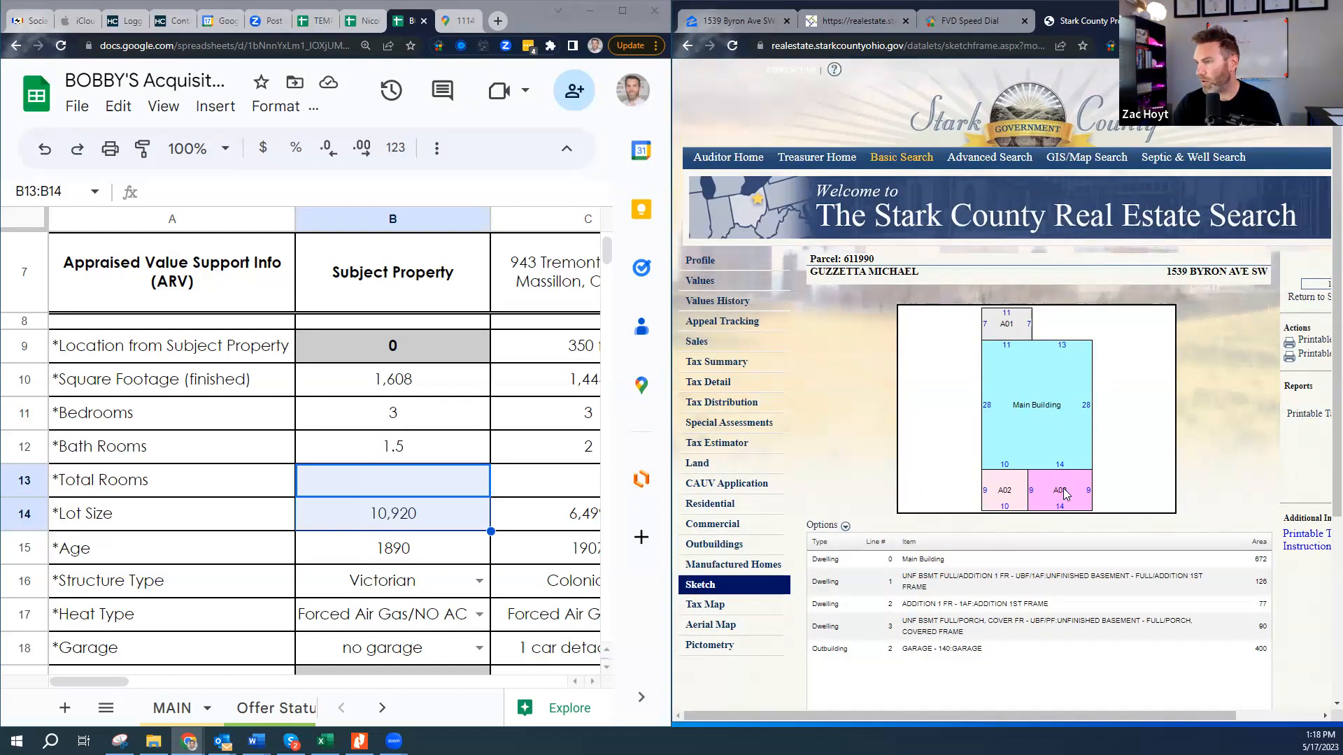
scroll(1002, 493, "down", 2)
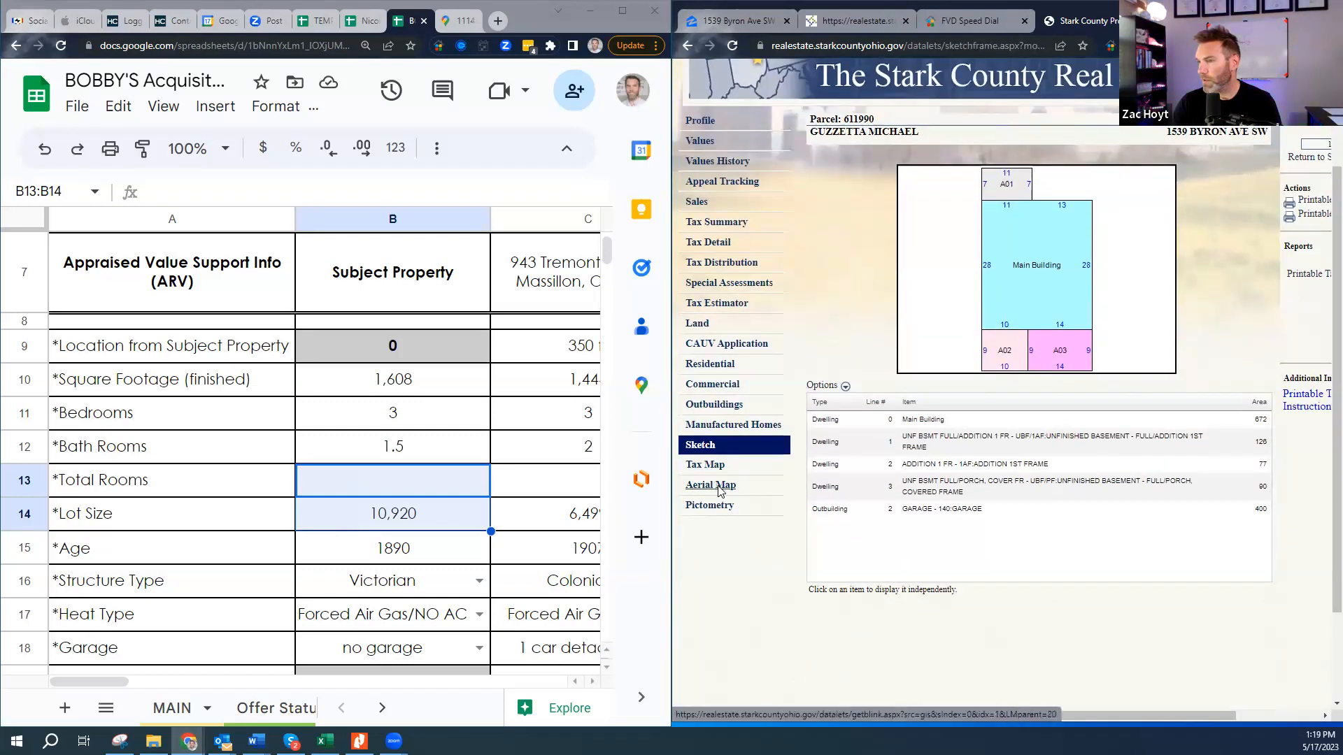
left_click(714, 486)
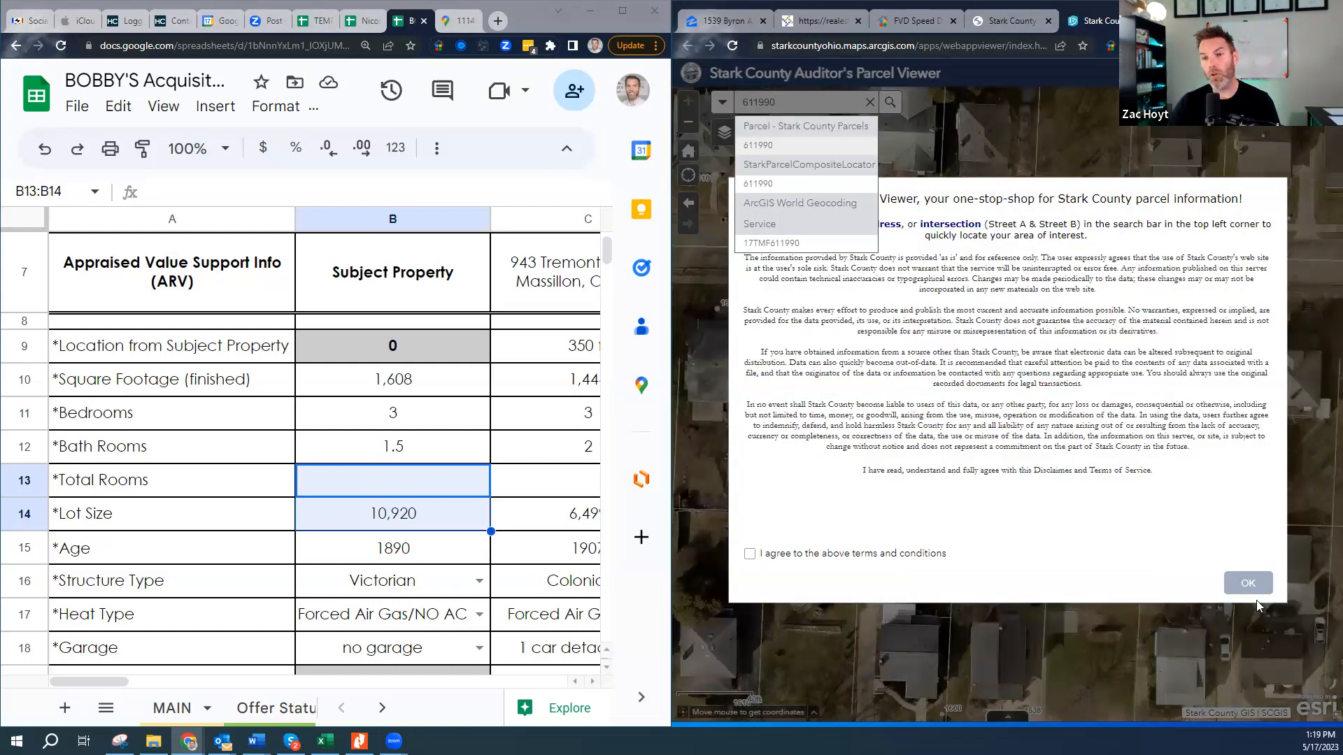
left_click(749, 554)
left_click(1245, 584)
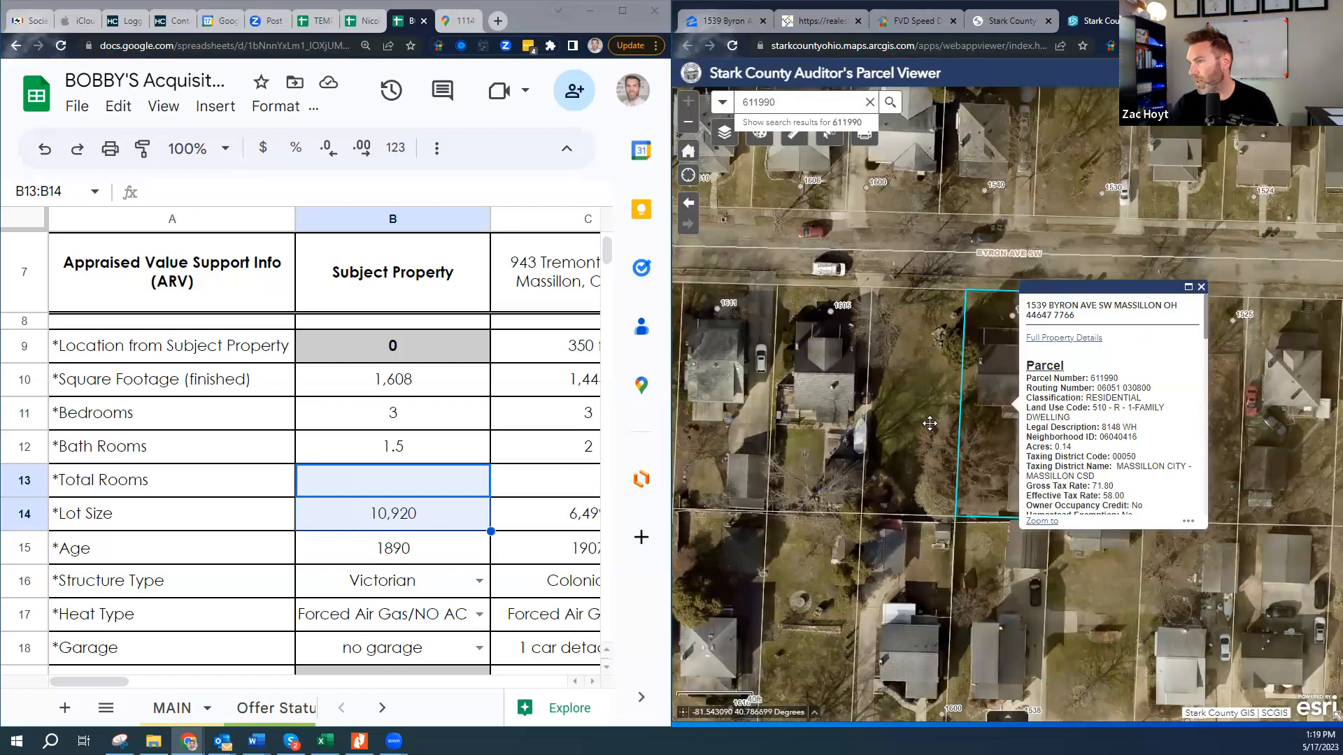
left_click_drag(997, 419, 933, 430)
left_click(1136, 298)
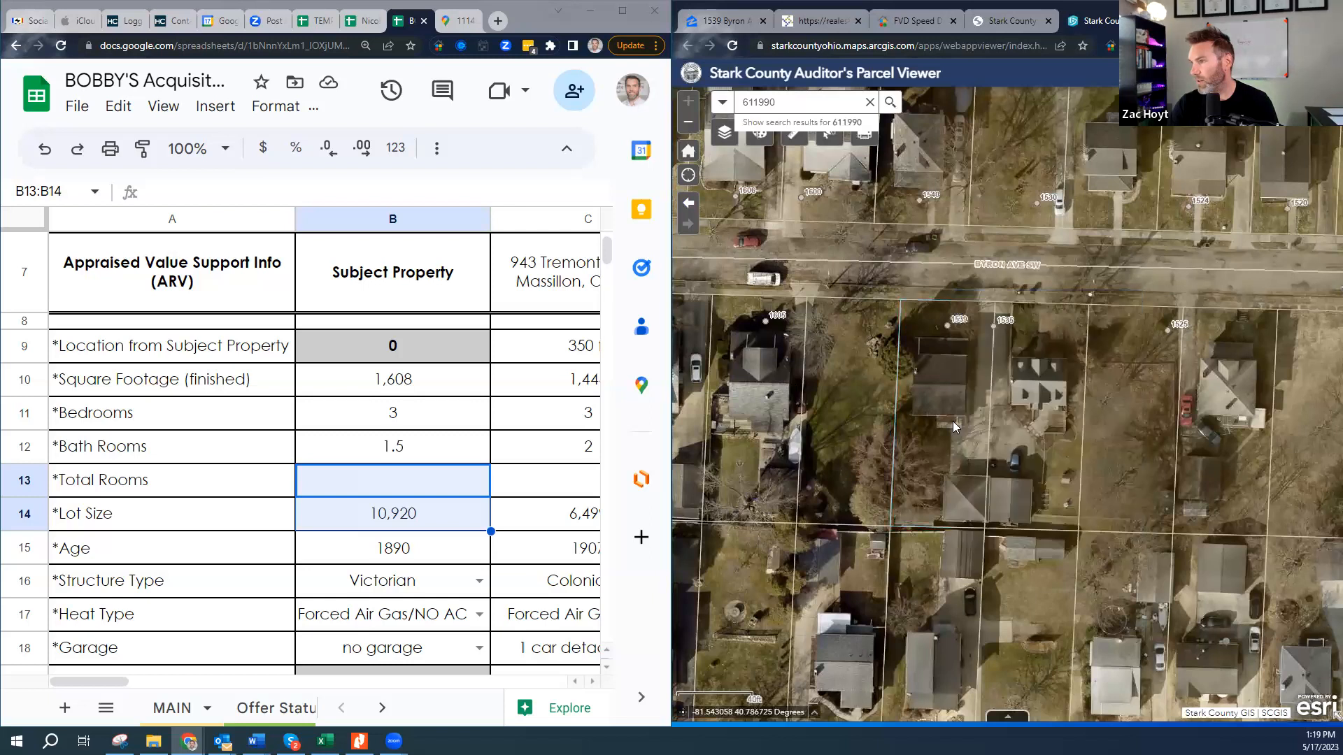
left_click(952, 458)
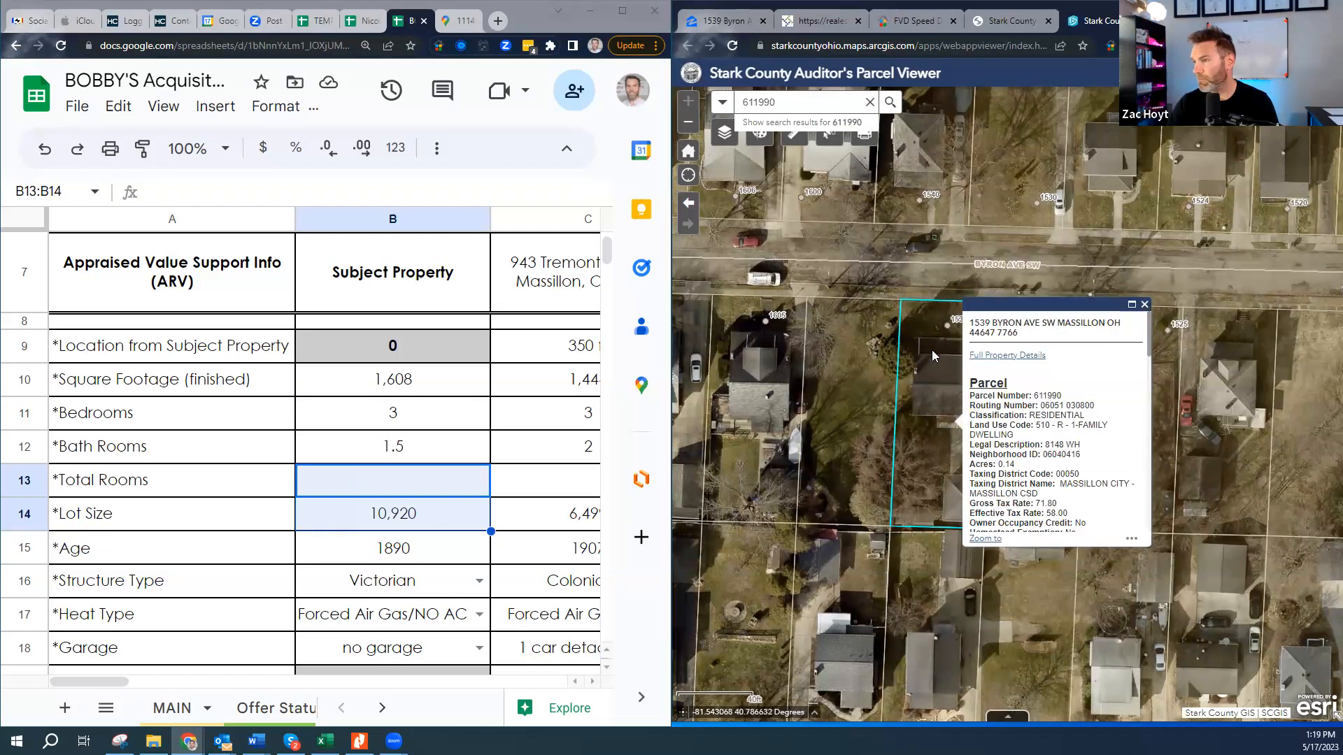
left_click(1145, 305)
left_click(869, 450)
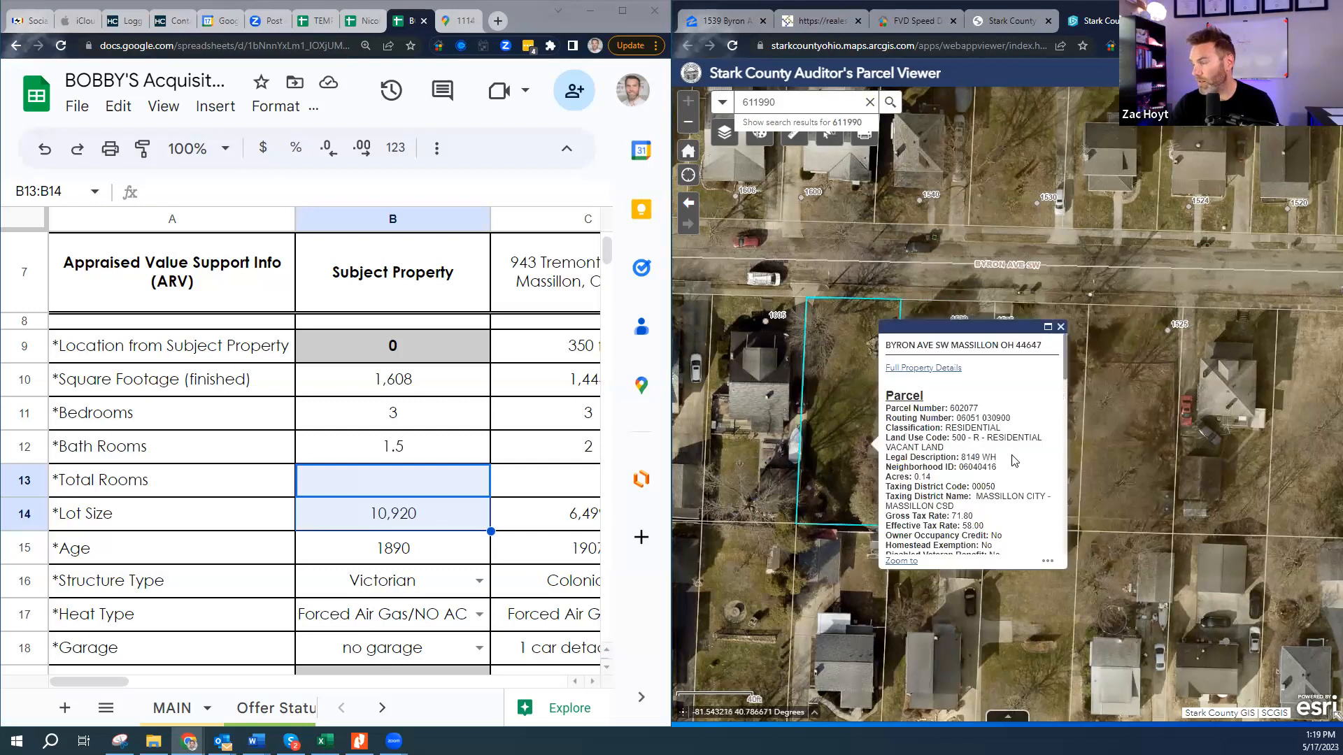
scroll(990, 500, "down", 1)
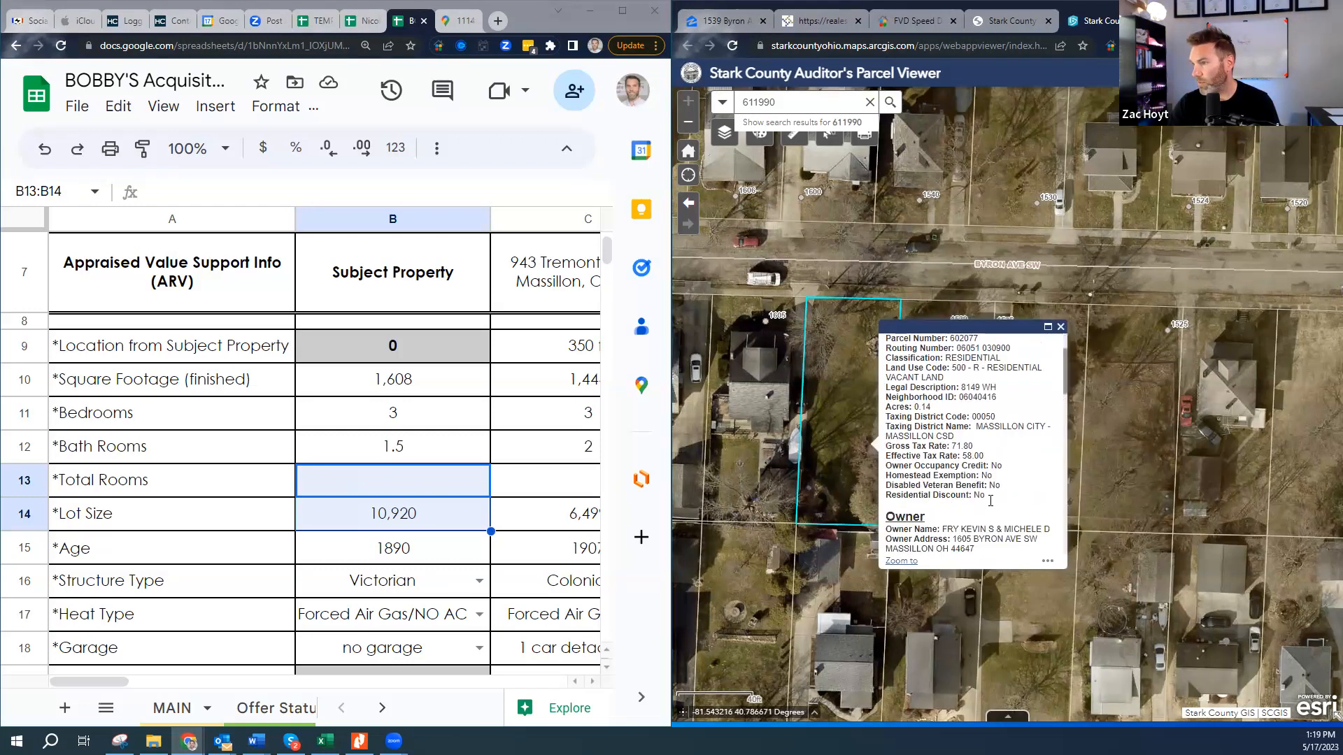
left_click_drag(947, 530, 1040, 530)
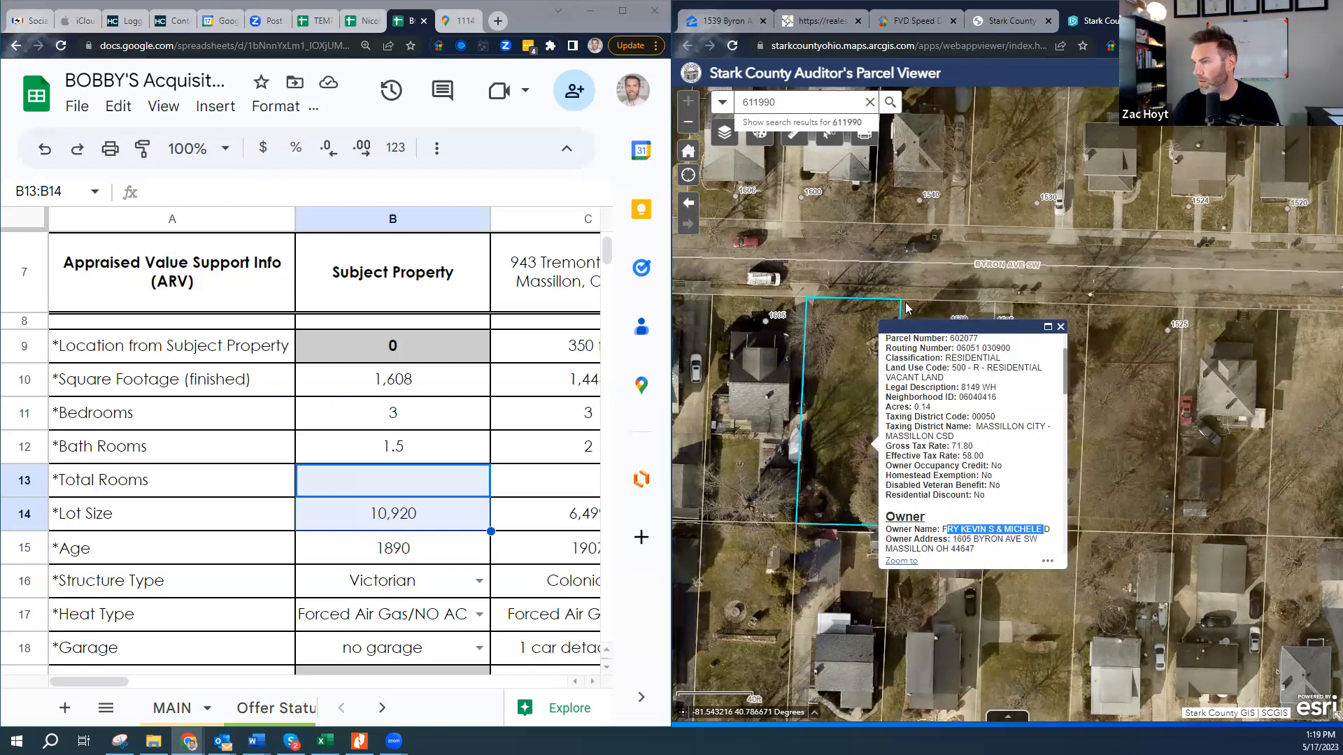
left_click(928, 305)
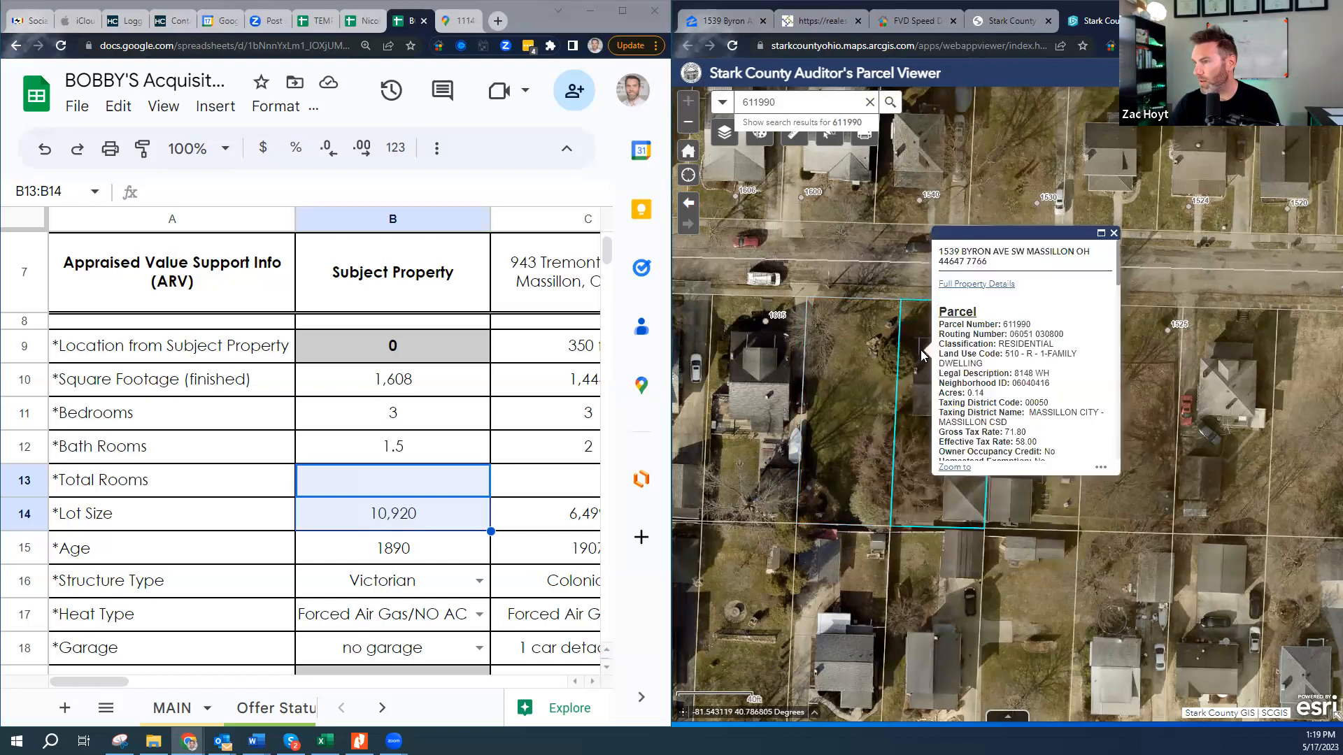
scroll(1016, 402, "down", 3)
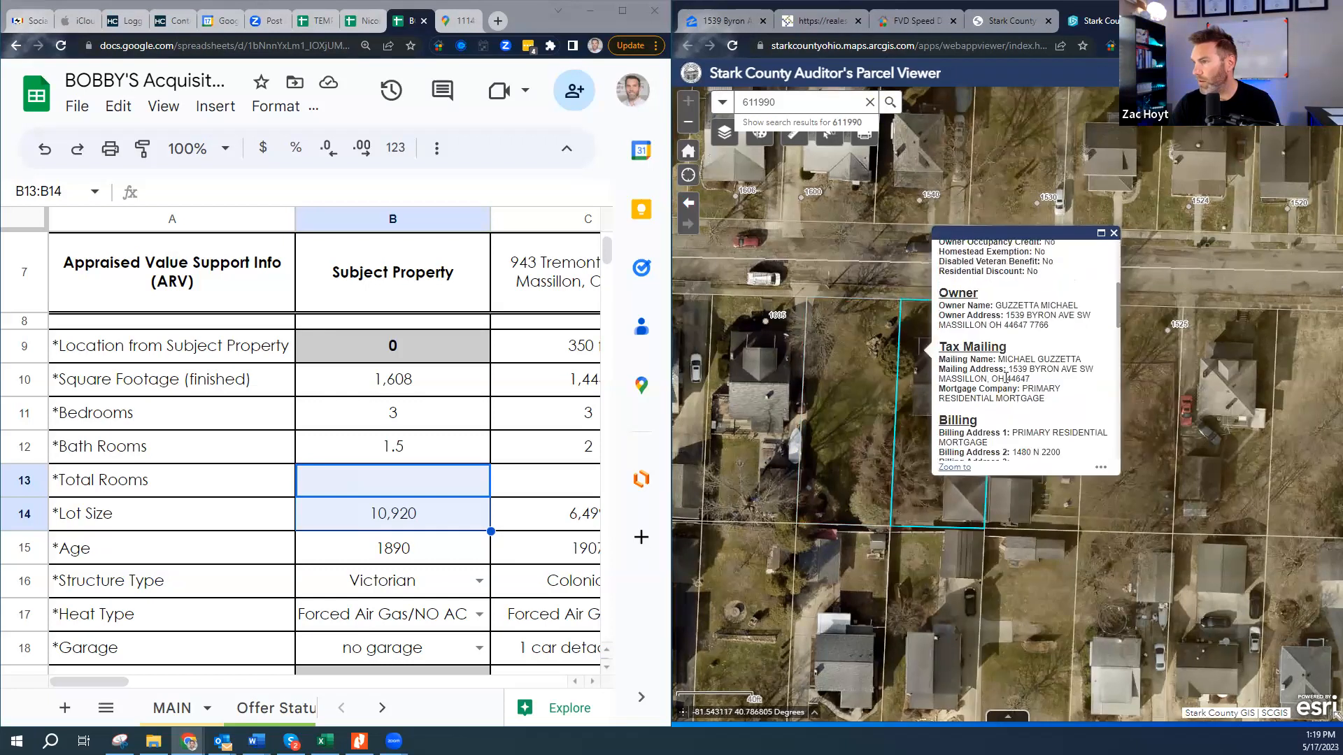
left_click(772, 382)
scroll(882, 437, "down", 1)
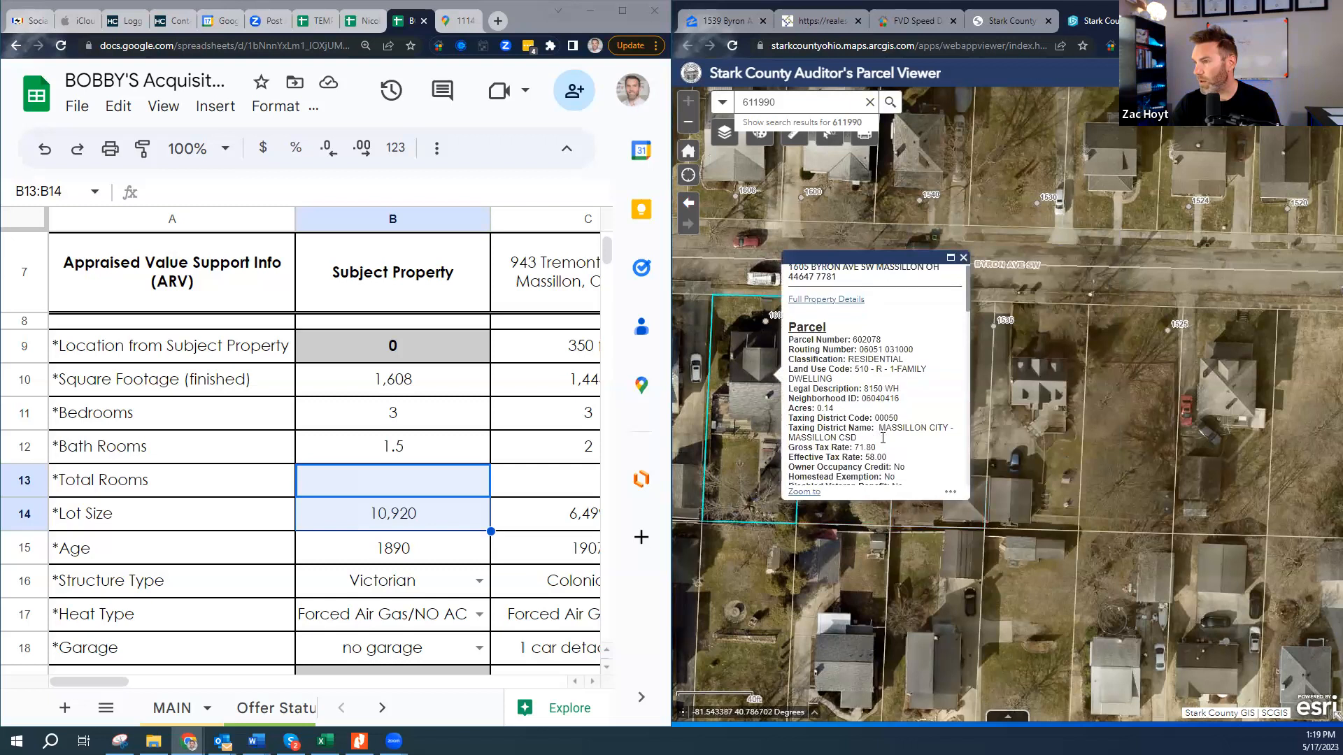
scroll(883, 438, "down", 3)
left_click_drag(867, 318, 915, 315)
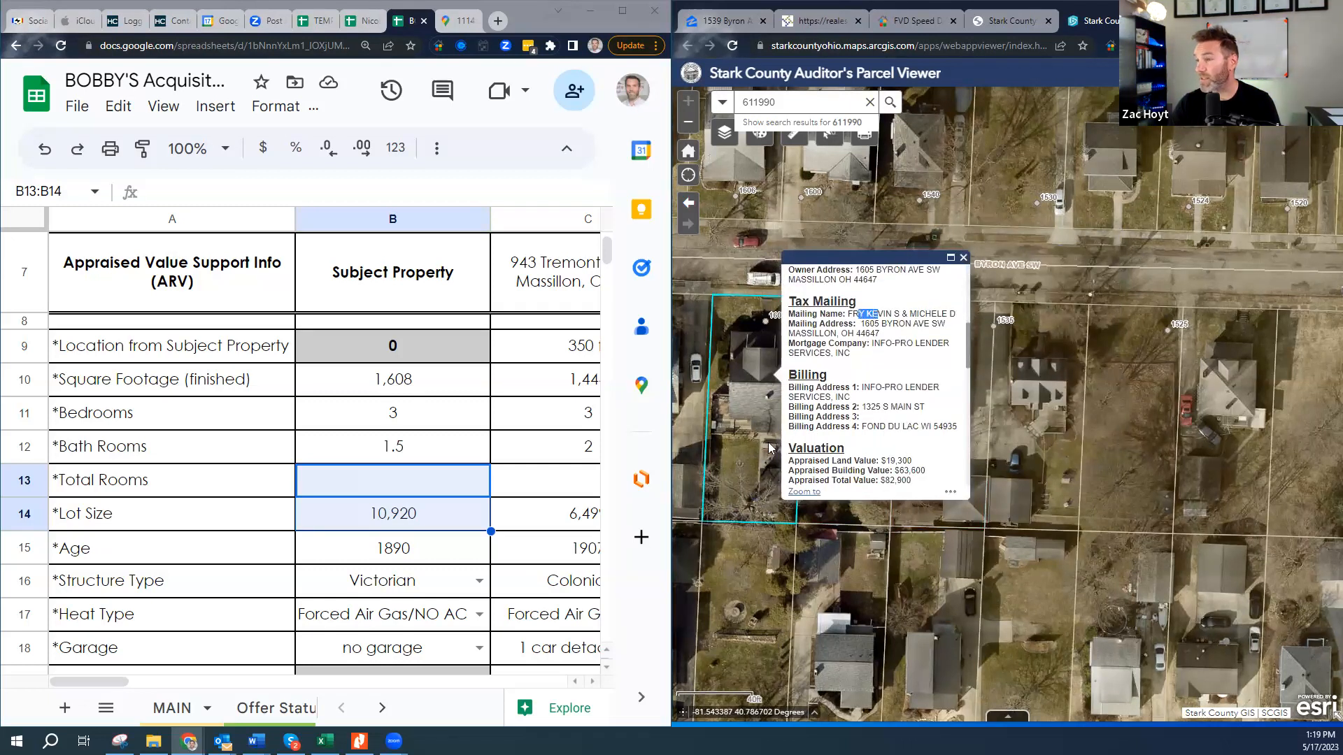
- Open the adjacent parcel 611990's popup and scroll through its valuation, sale and owner sections
left_click(759, 502)
left_click(854, 332)
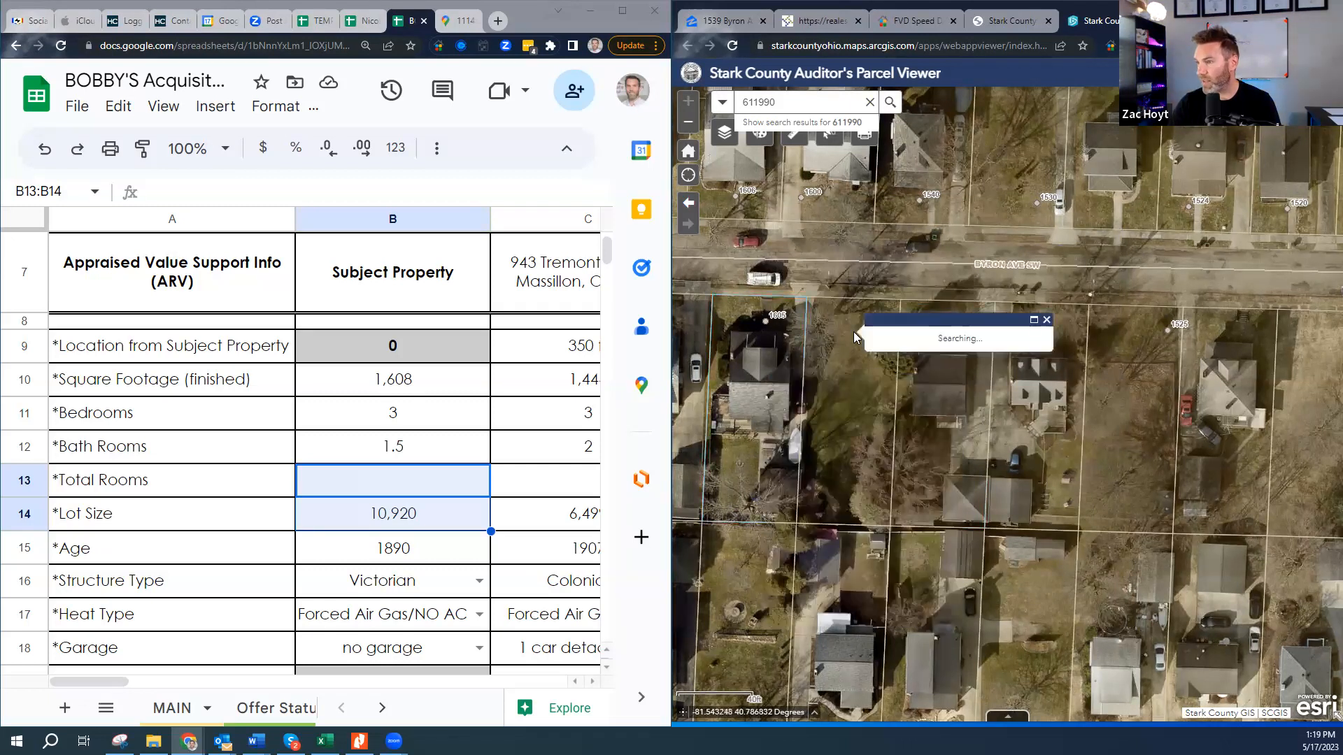
left_click(950, 489)
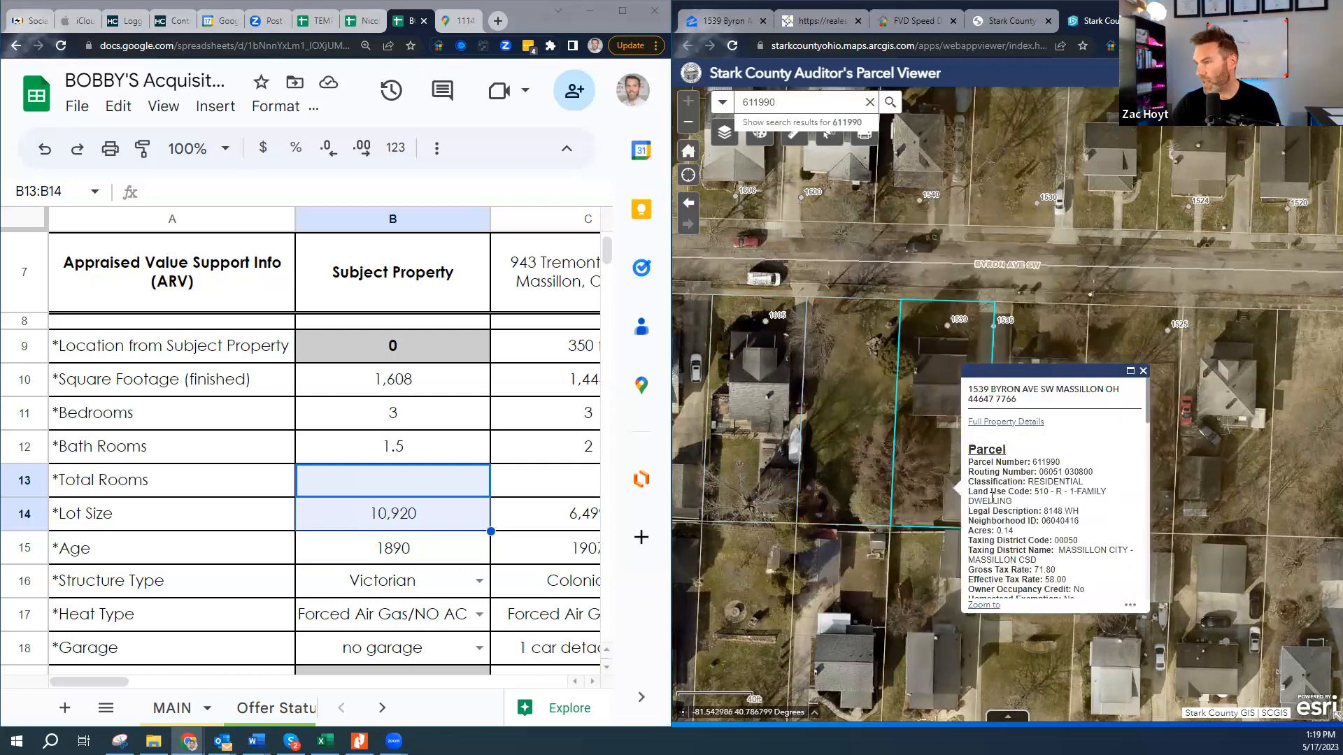
scroll(1052, 546, "down", 3)
scroll(1052, 560, "down", 2)
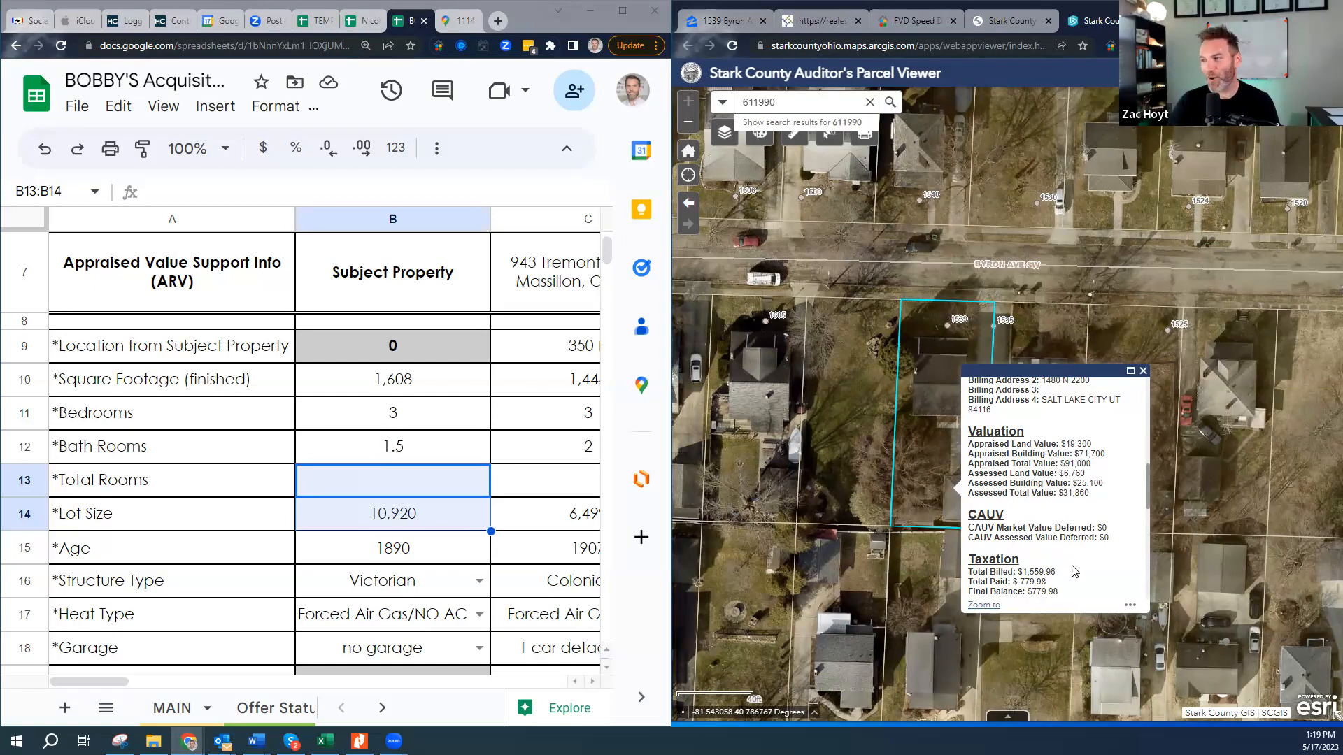
scroll(1075, 572, "down", 4)
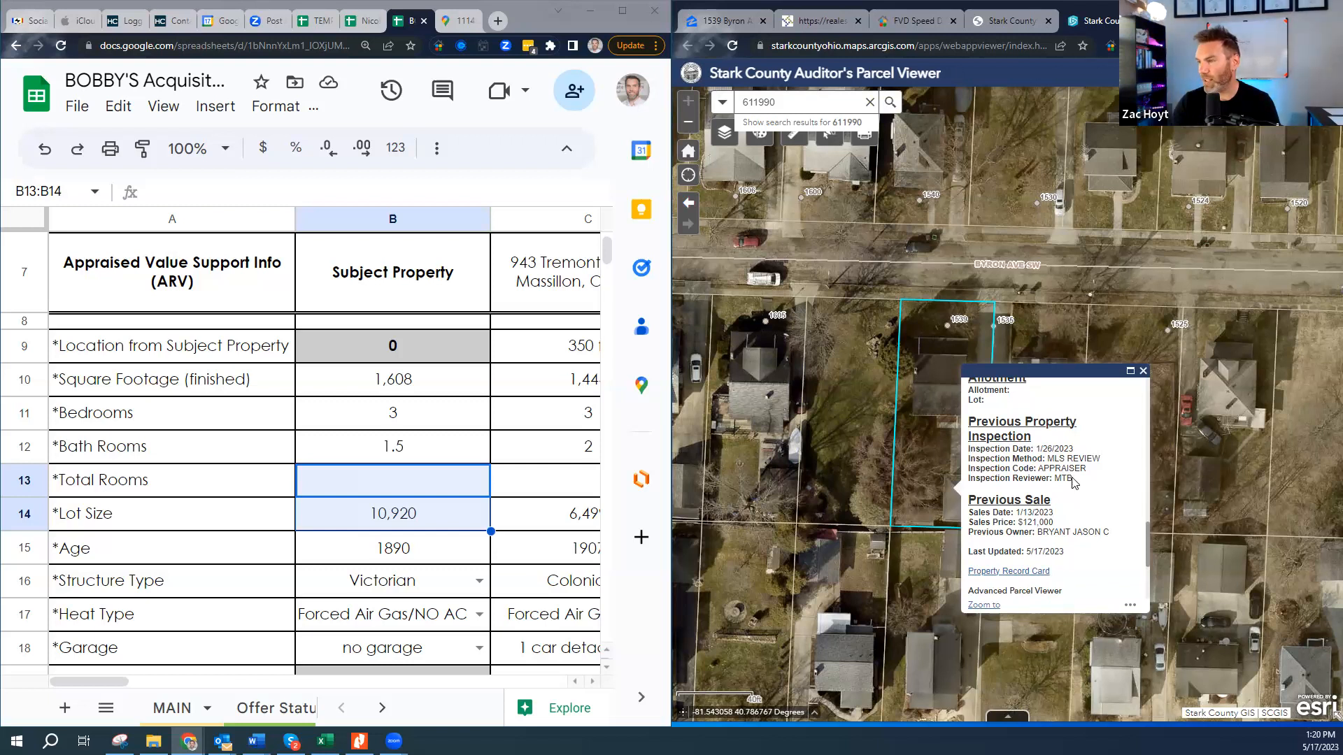
left_click_drag(996, 421, 1088, 470)
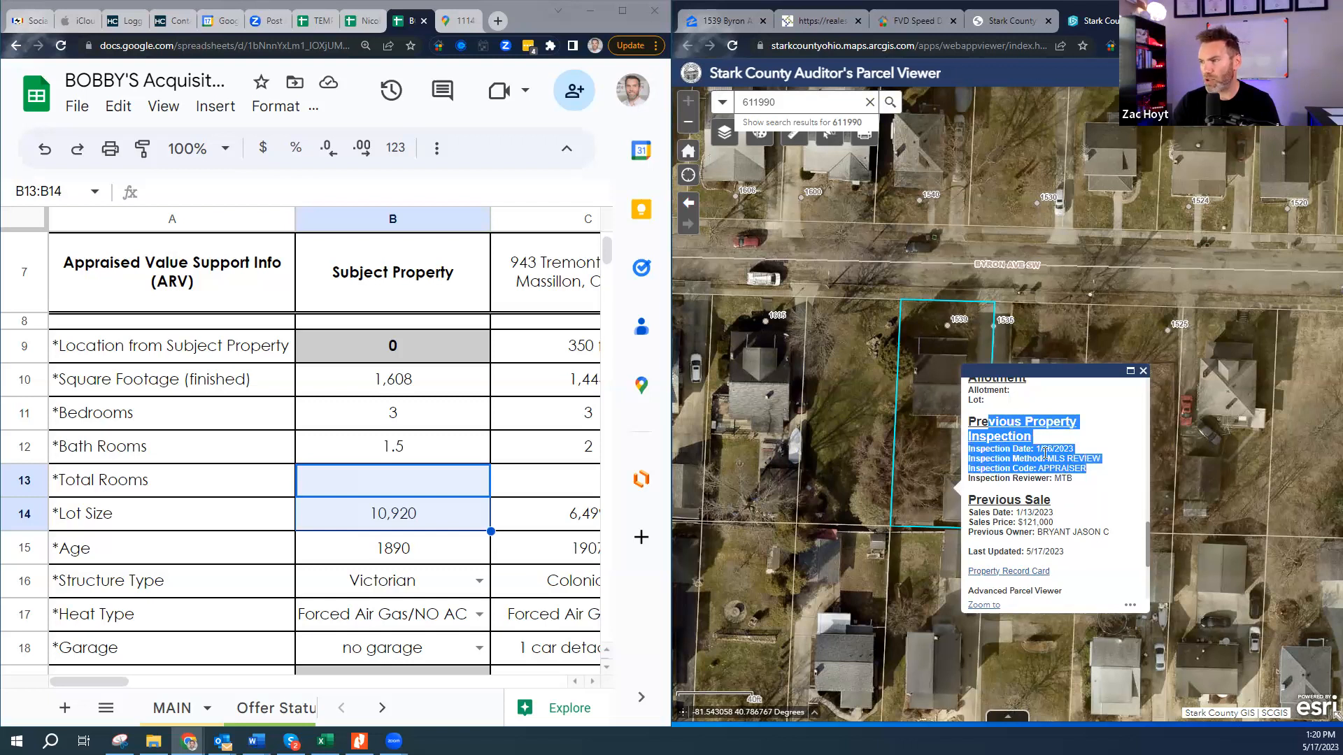
left_click(1054, 450)
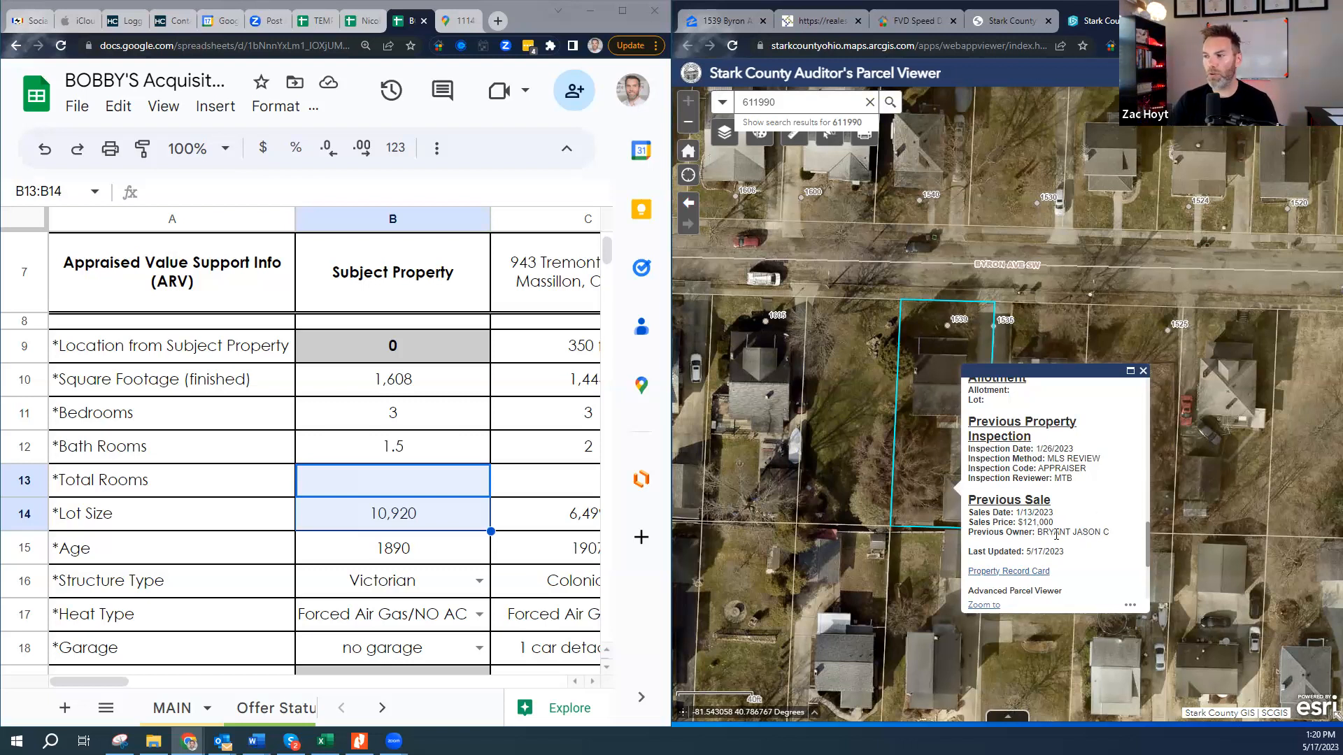
scroll(1041, 553, "down", 4)
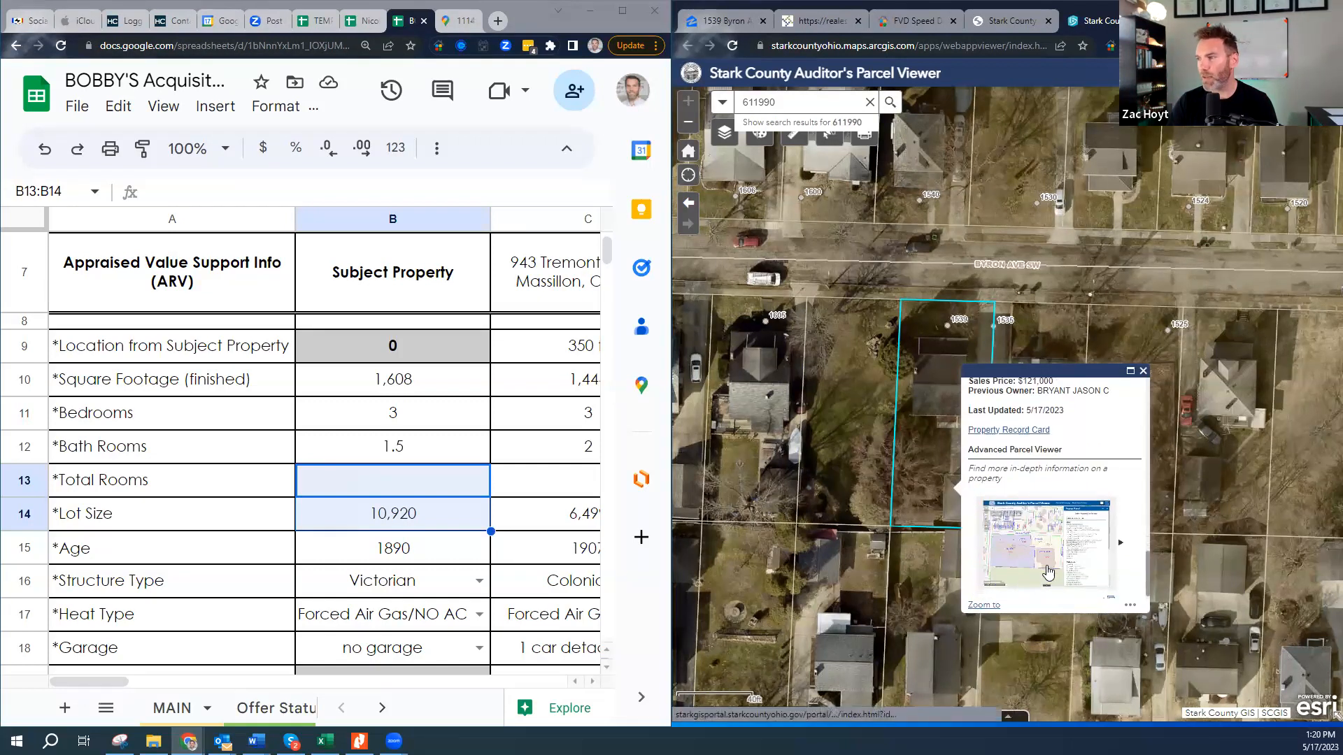
scroll(1070, 517, "up", 1)
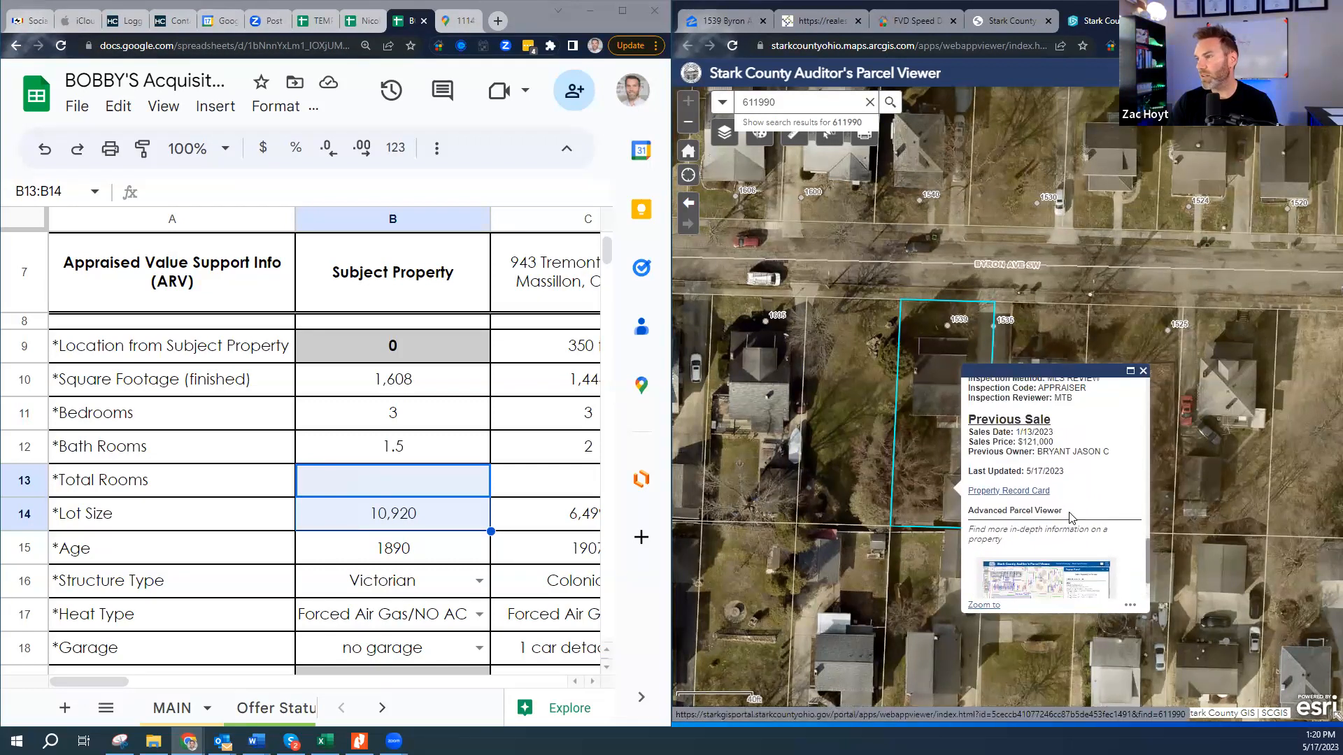
scroll(1070, 518, "up", 8)
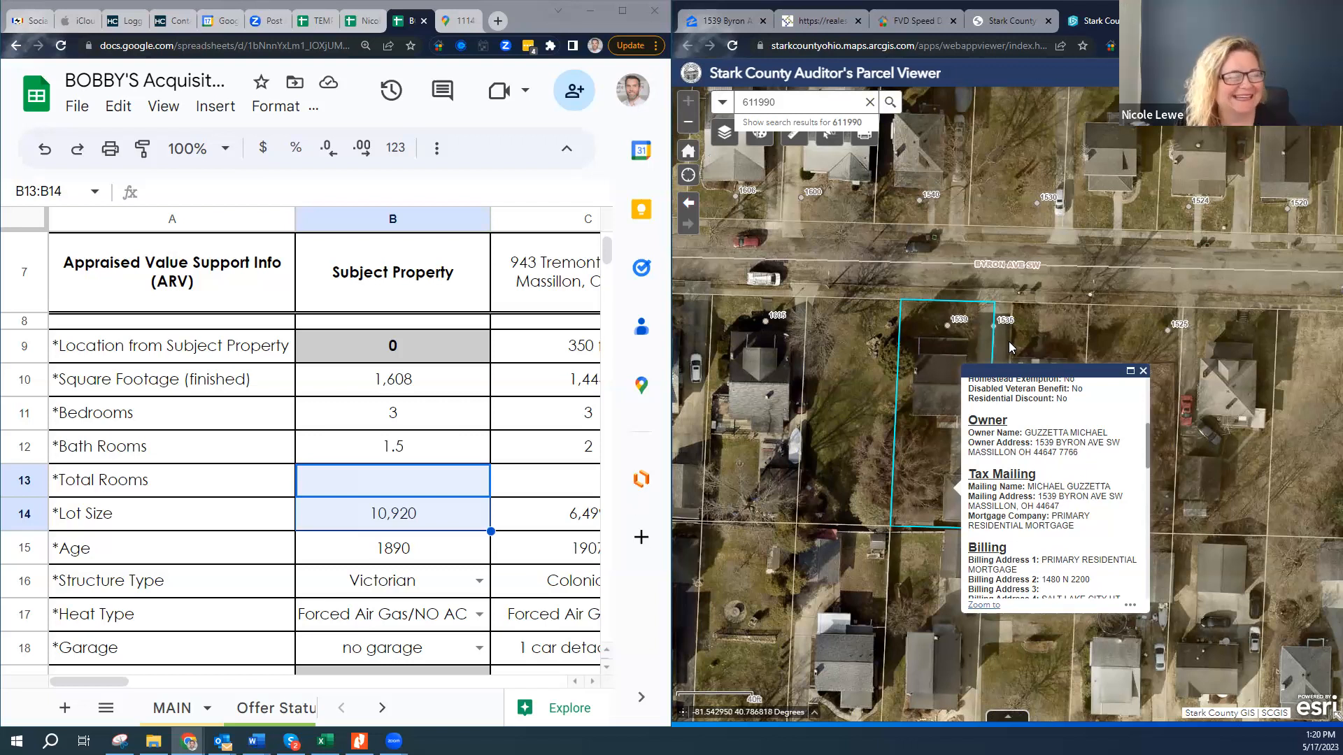
scroll(1063, 448, "up", 3)
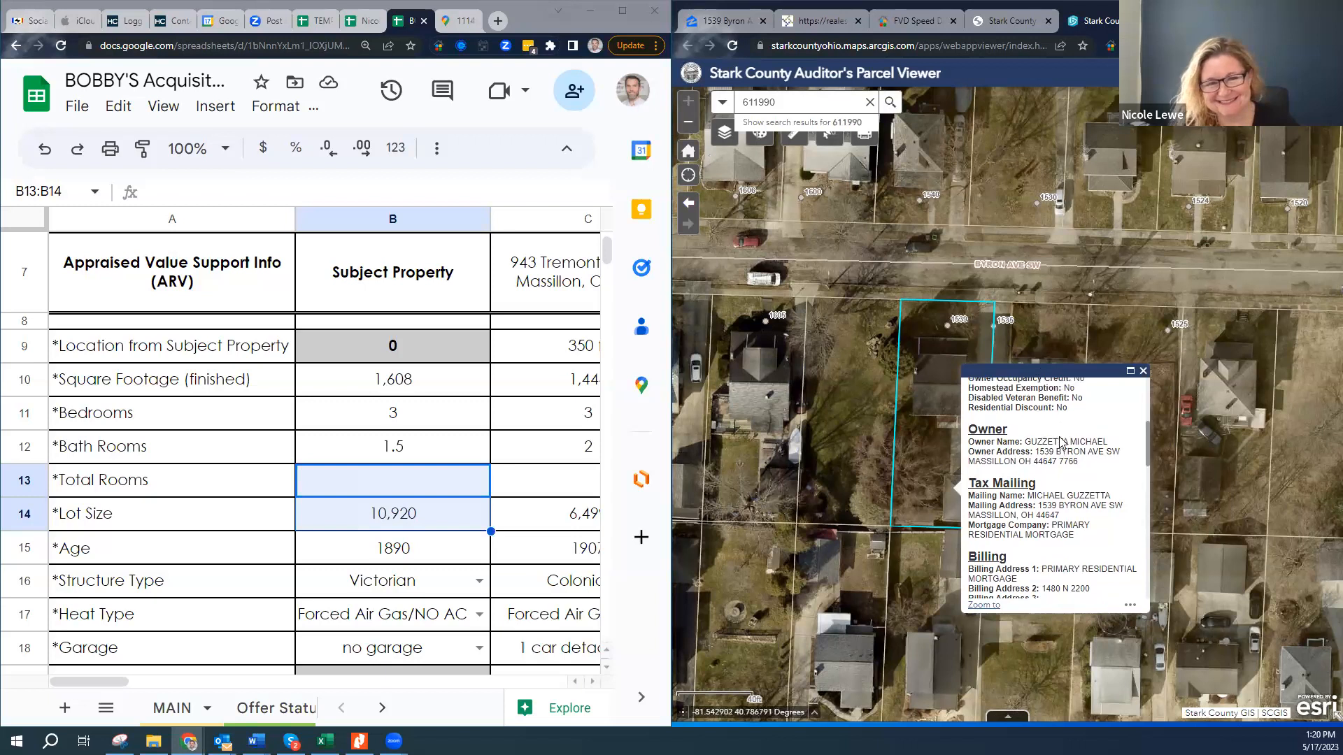
scroll(1091, 535, "up", 3)
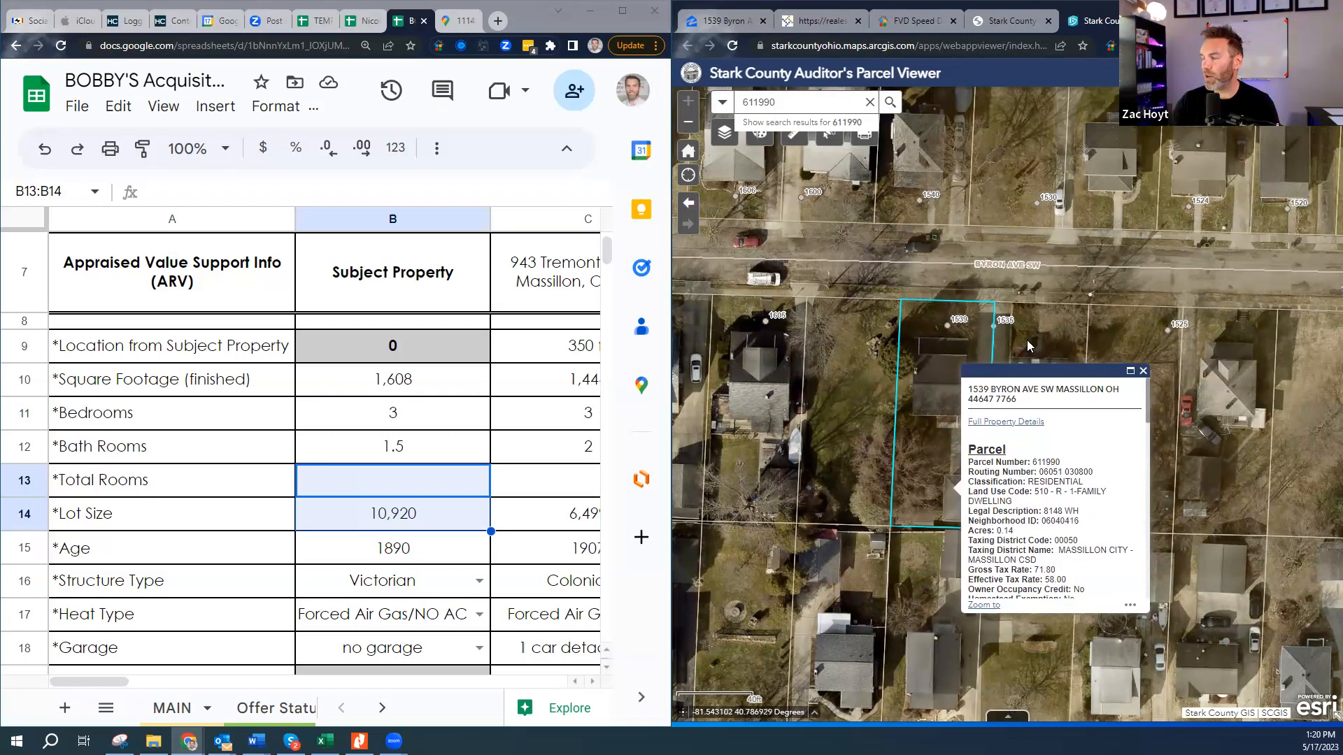
- Open parcel 611990's full property record and view its values, appeals, sales and tax summary
left_click(1027, 422)
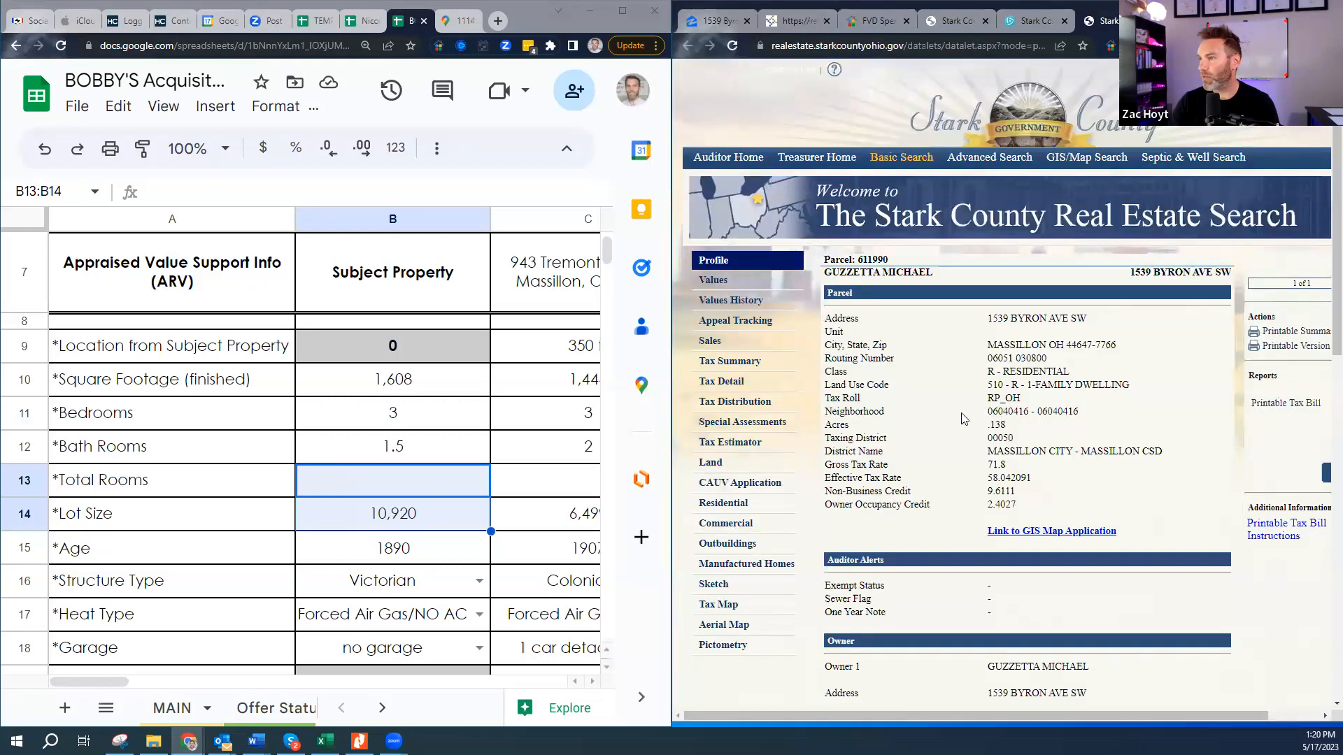
left_click(1033, 19)
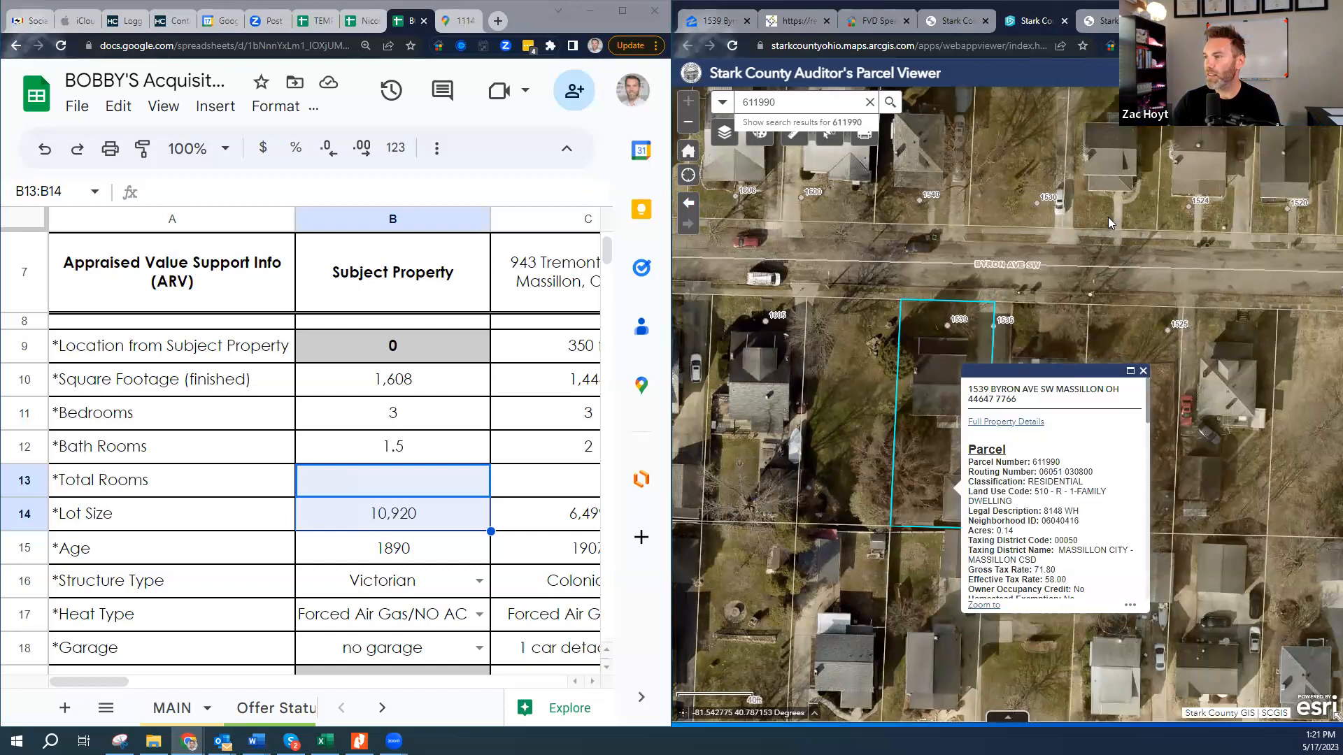
left_click(1111, 28)
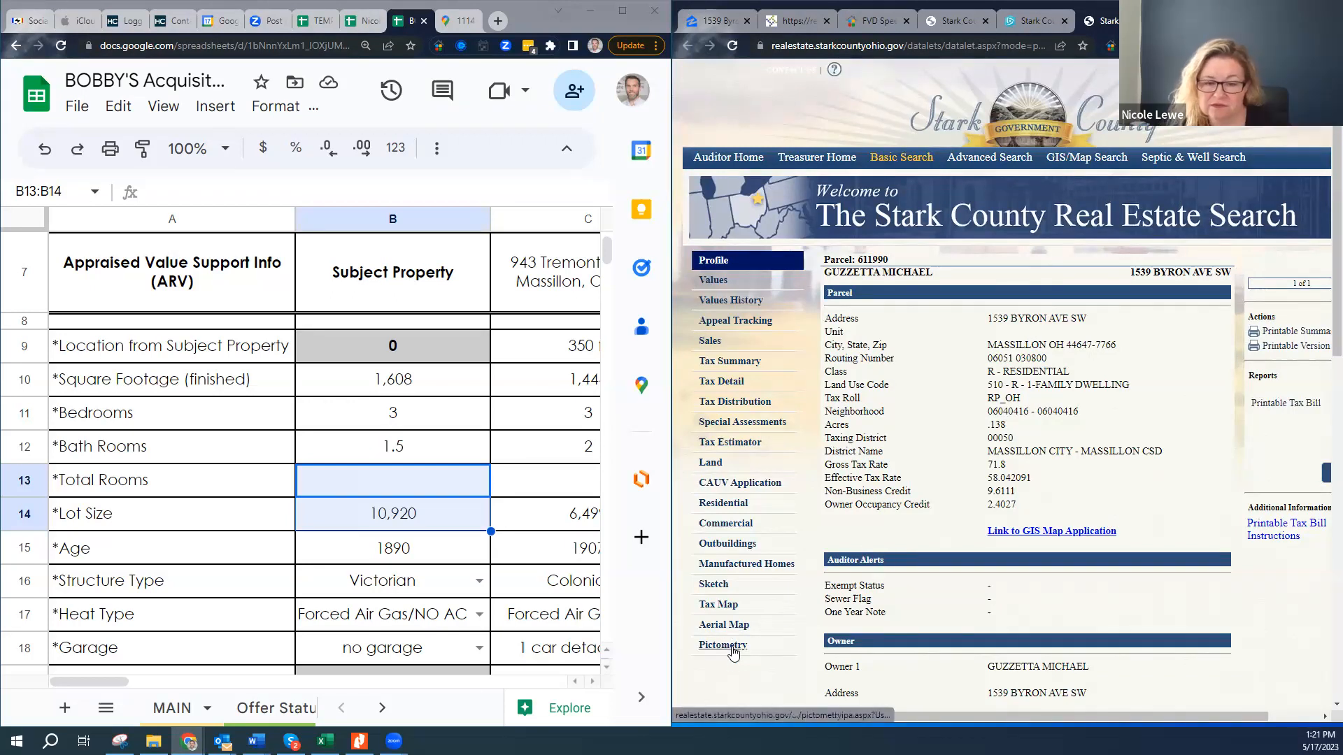
left_click(713, 281)
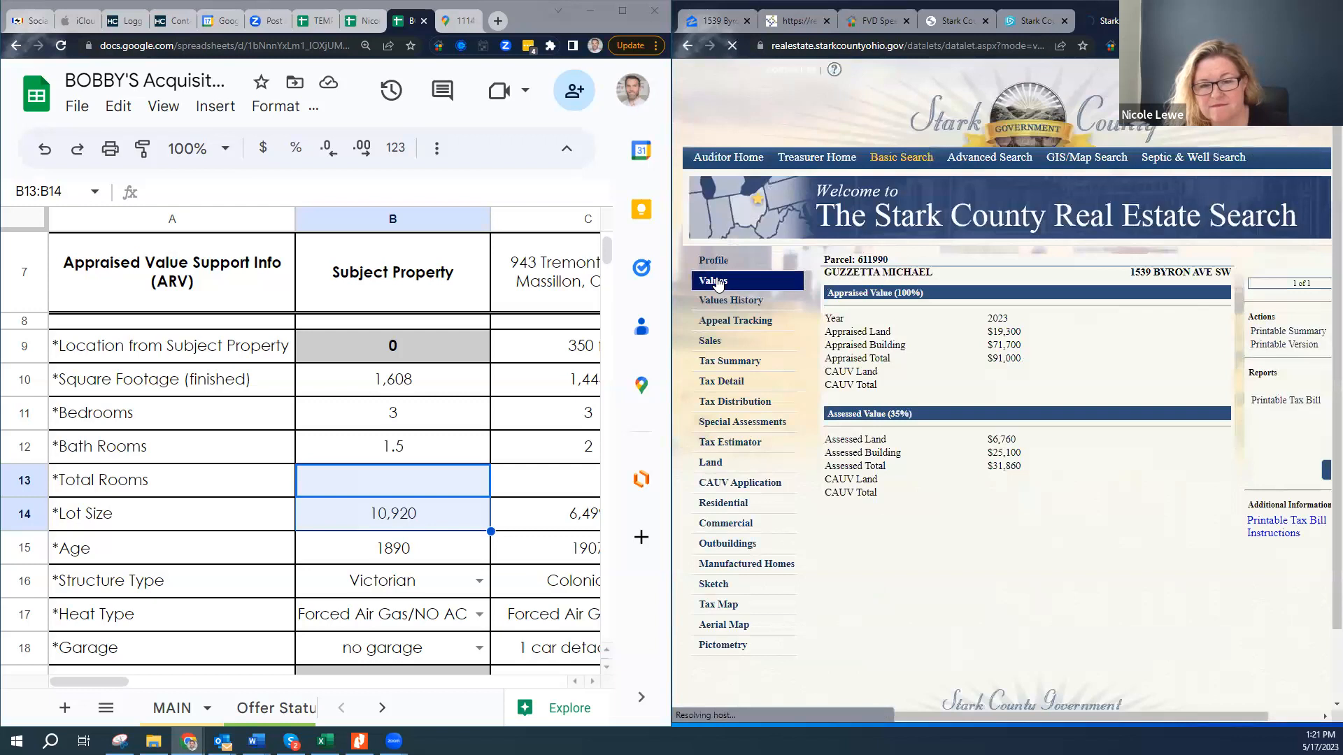
left_click(728, 326)
left_click(726, 346)
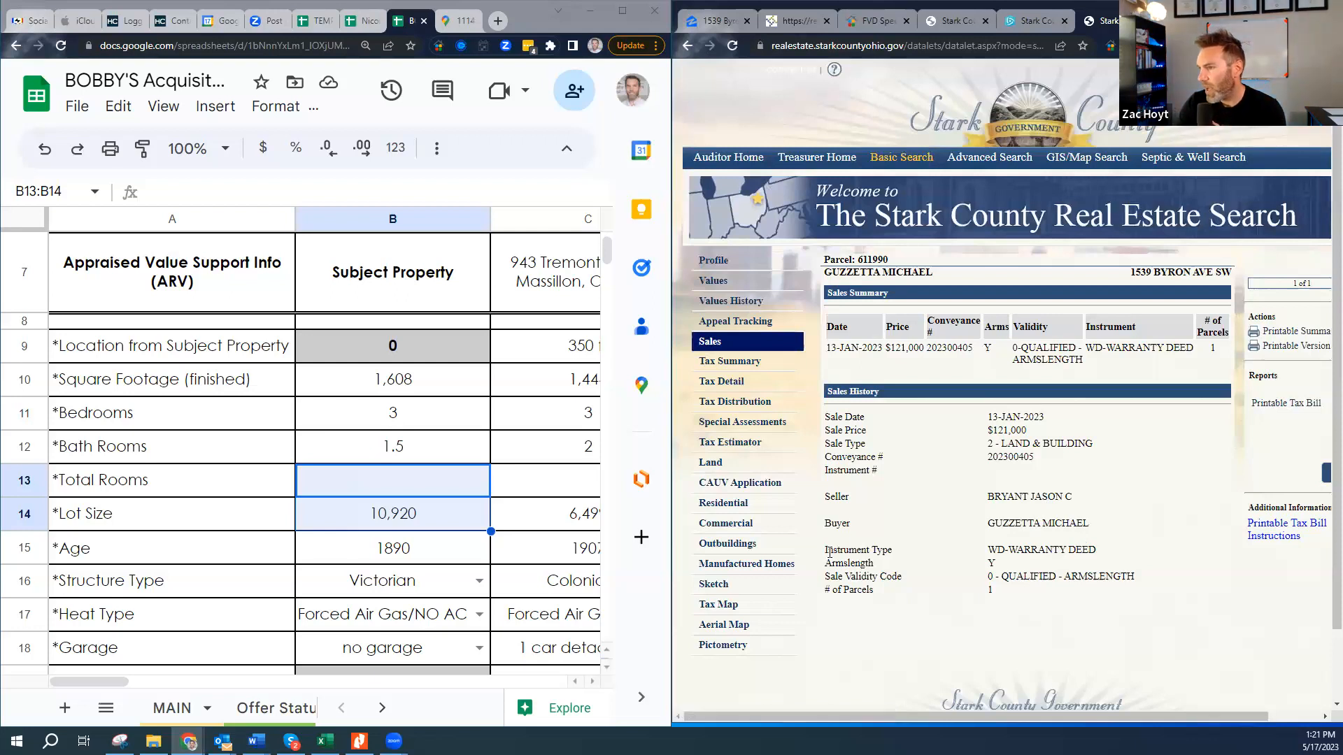
left_click(727, 361)
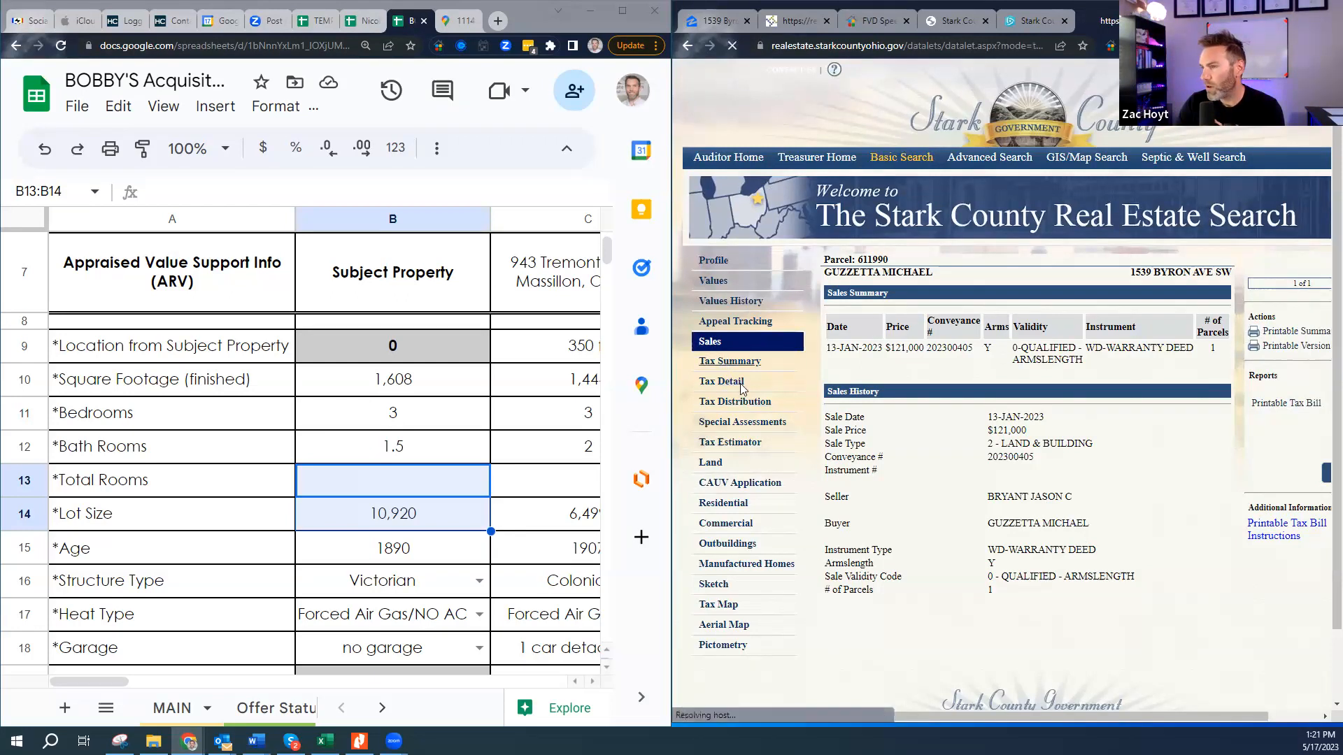
- Review its tax detail, tax distribution and special assessments, then show the residential building details
scroll(743, 390, "down", 3)
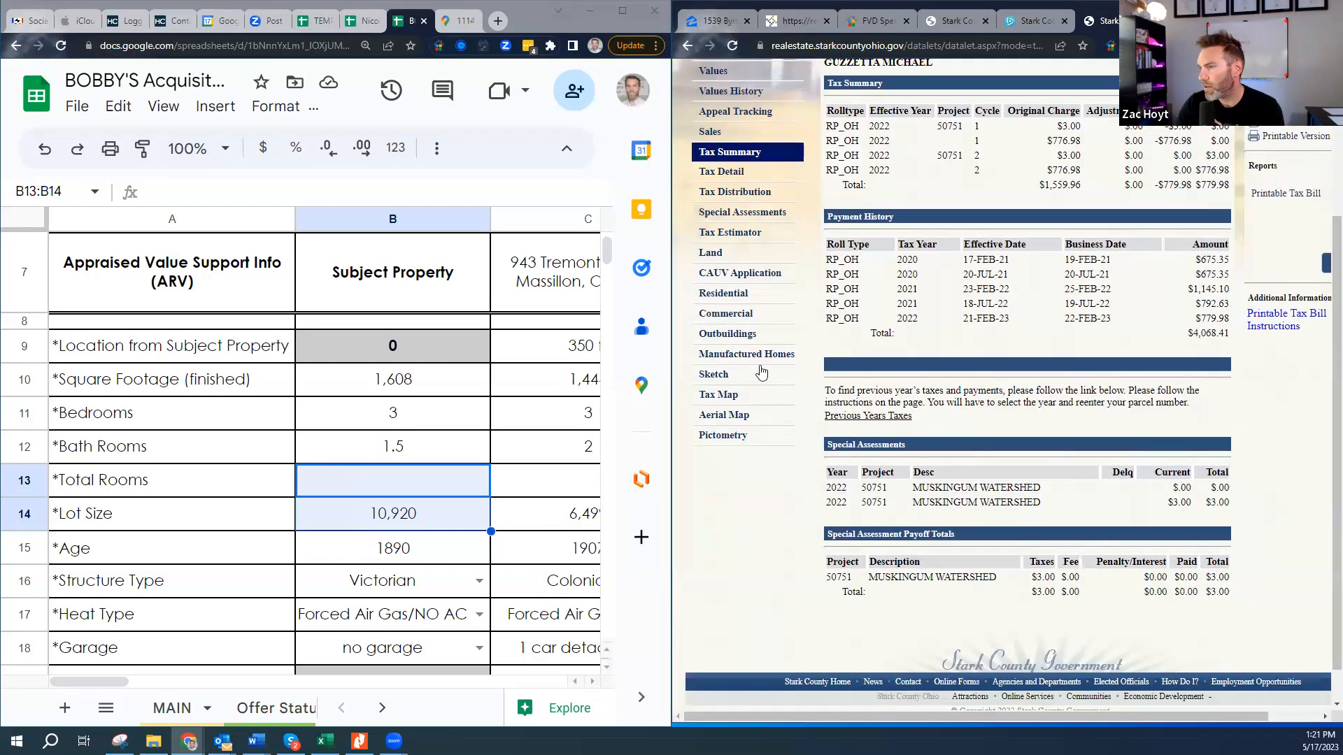
left_click(741, 173)
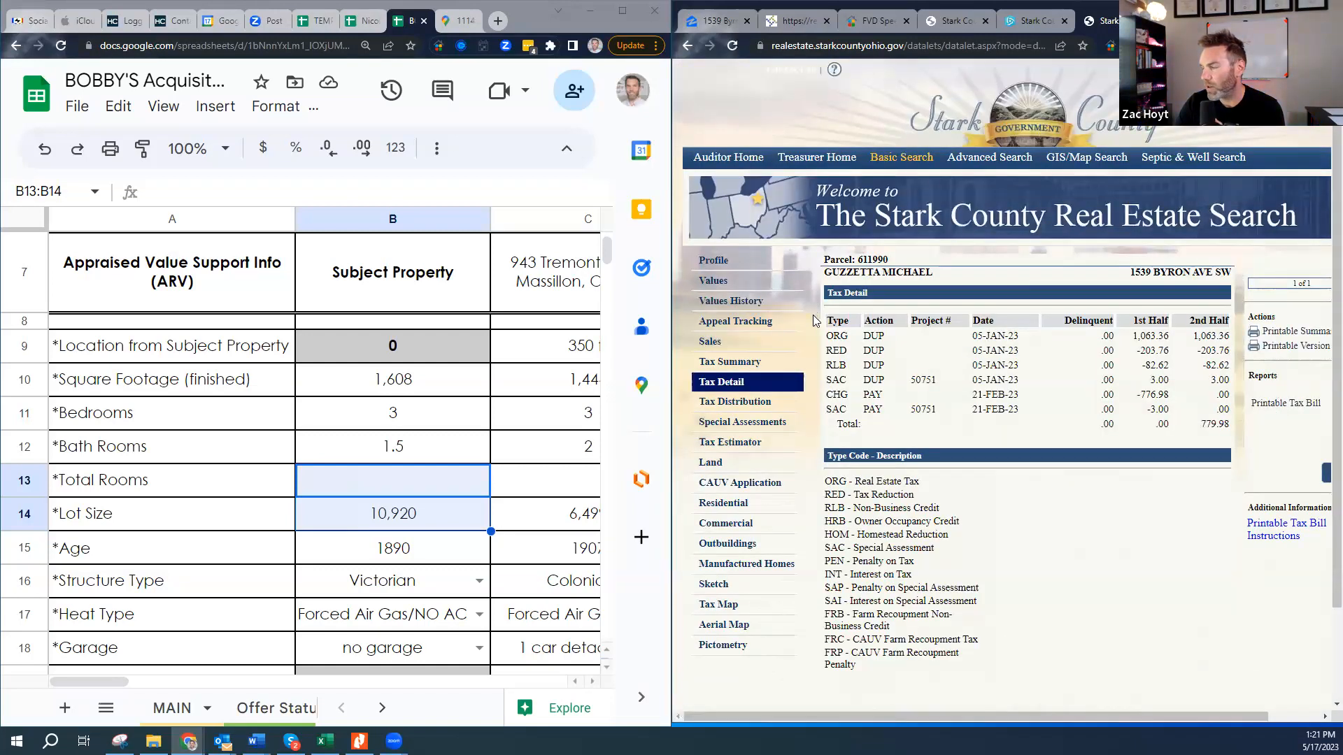
left_click(735, 403)
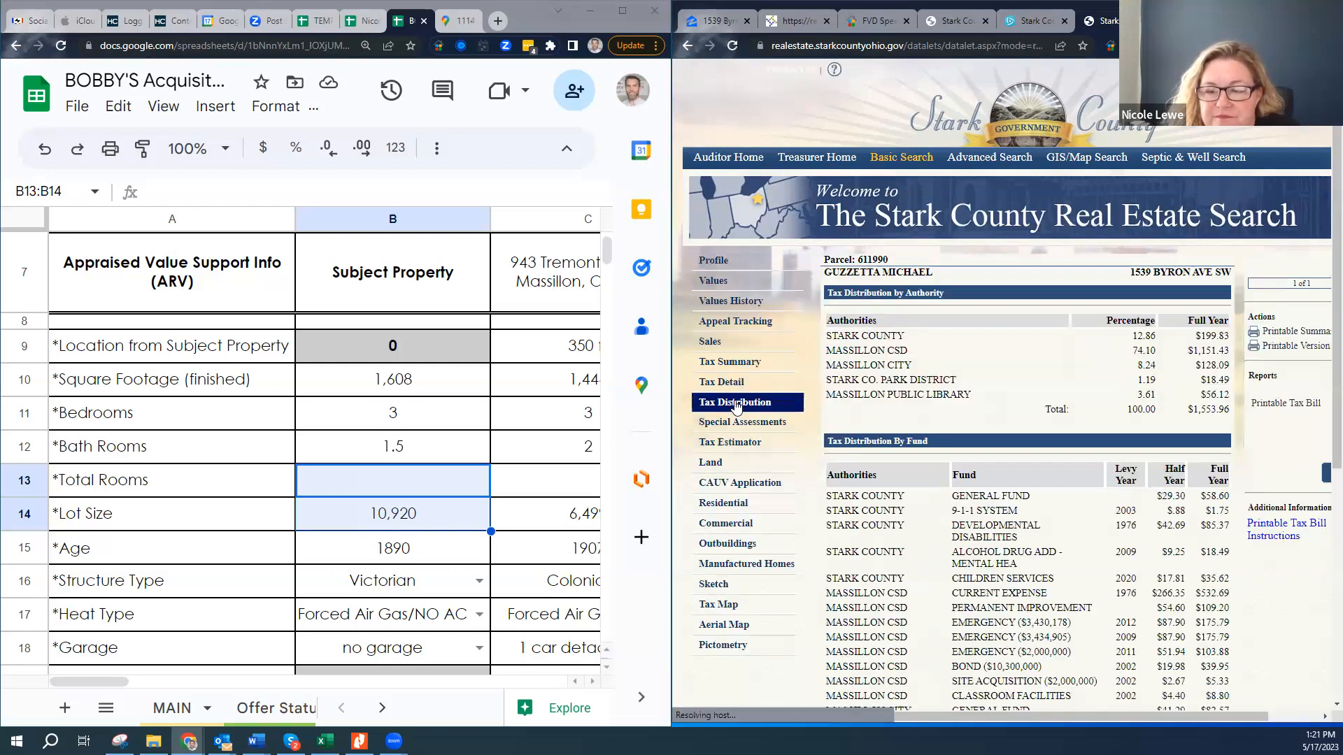
scroll(944, 480, "down", 1)
scroll(944, 480, "down", 2)
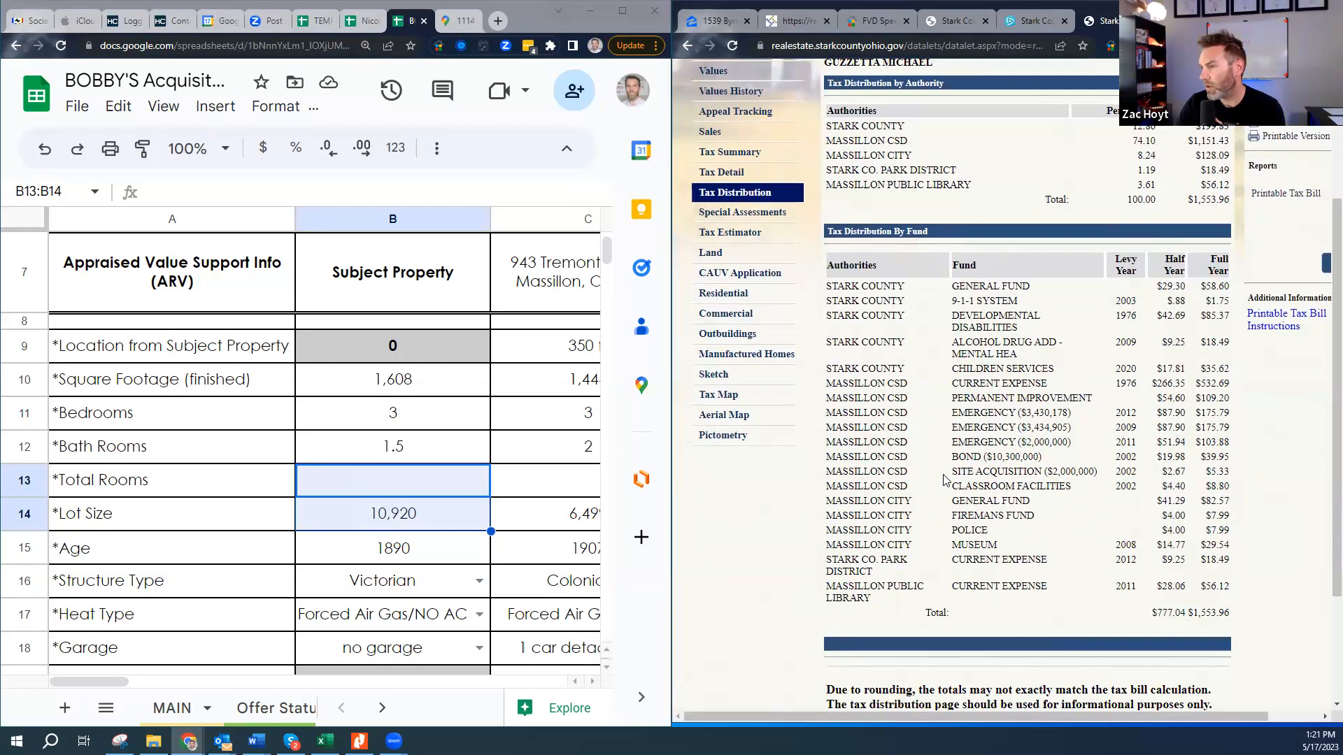
scroll(944, 480, "down", 3)
scroll(823, 325, "up", 3)
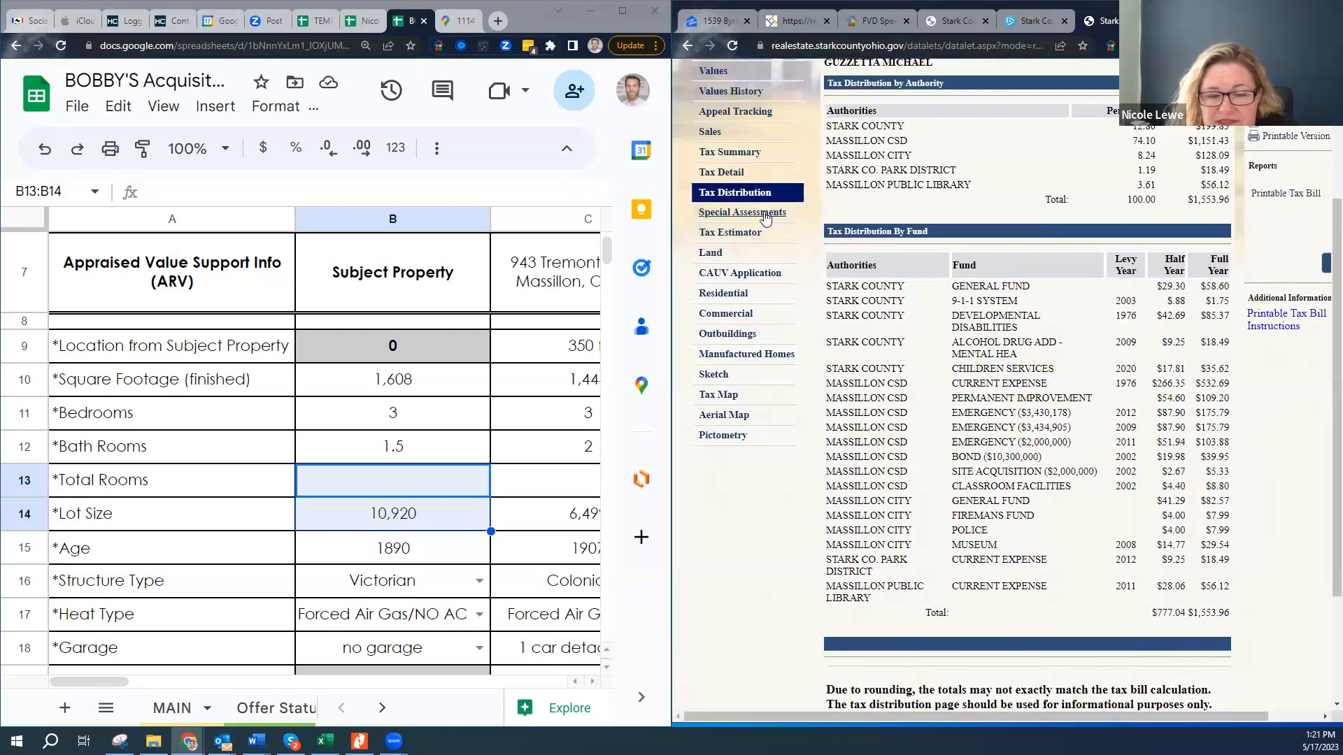
left_click(765, 214)
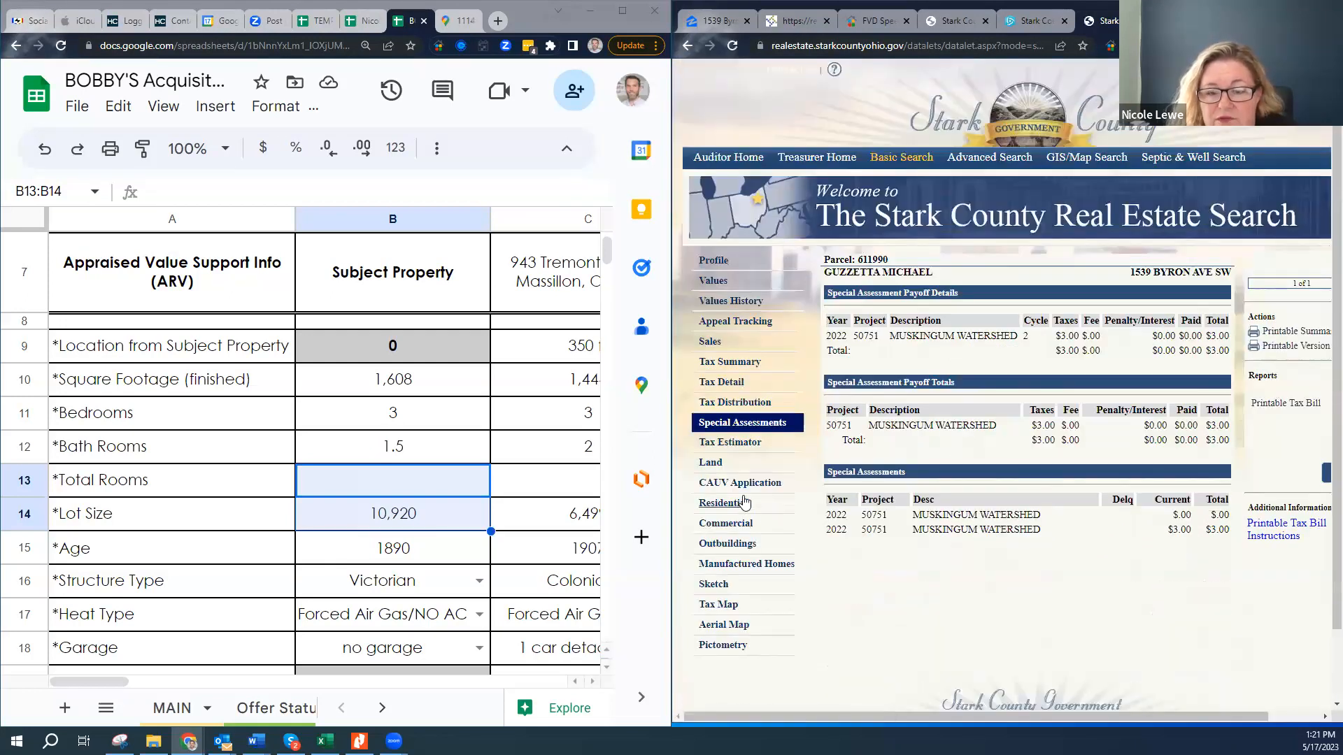
left_click(746, 502)
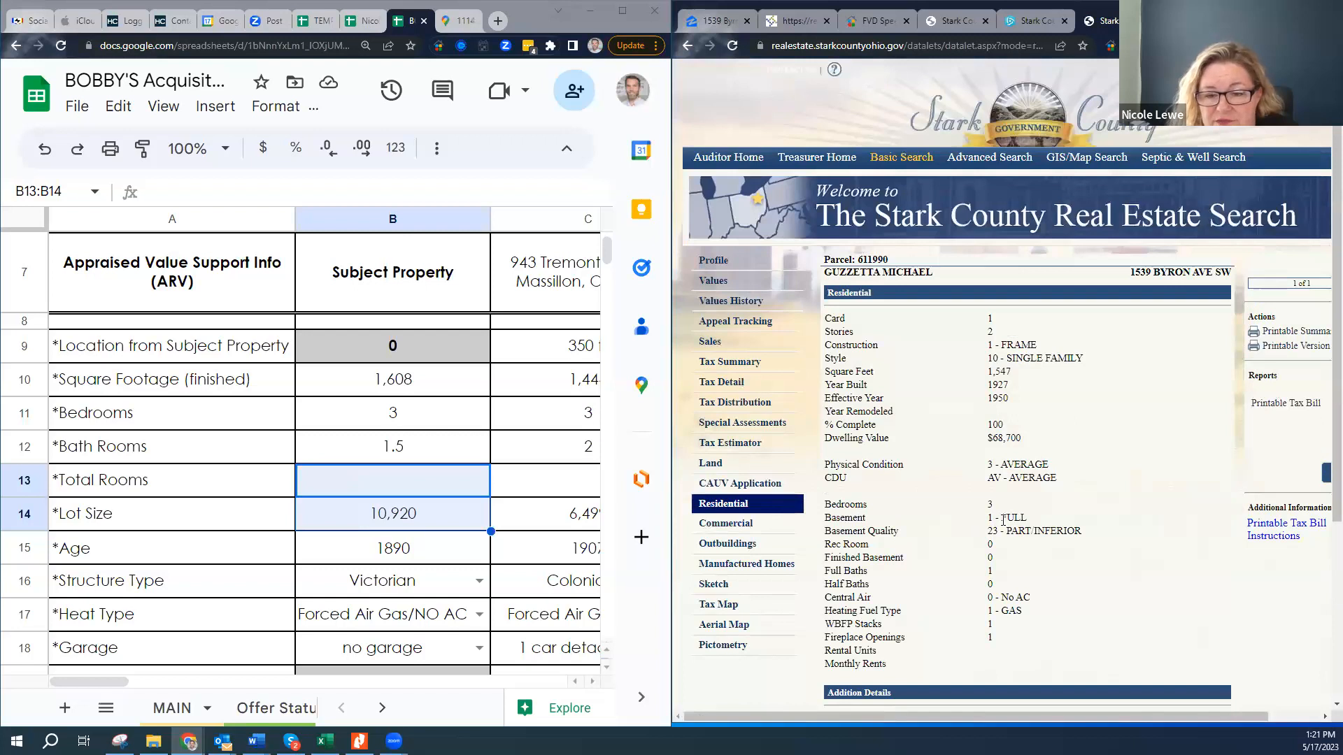
- Highlight the Byron Ave record's bedroom-through-basement details and select the empty Total Rooms cell B13
scroll(1003, 520, "down", 2)
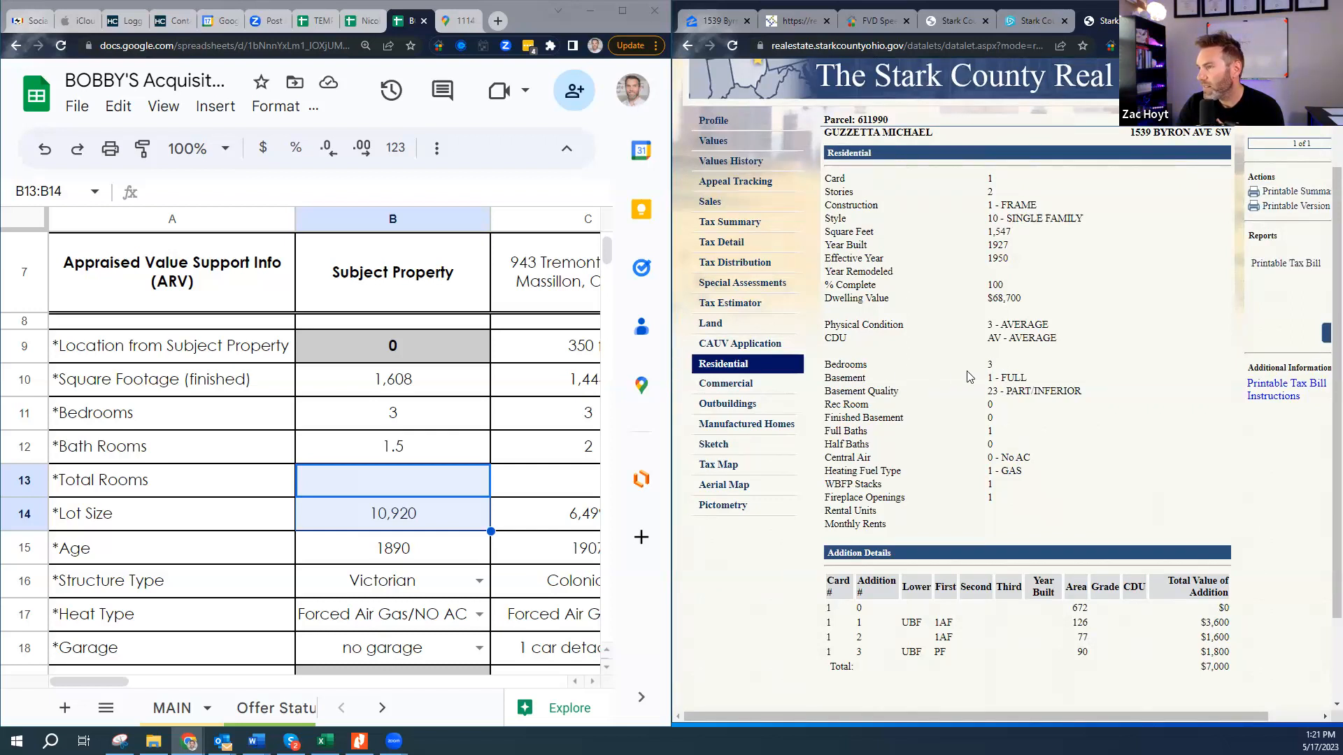
scroll(1002, 388, "down", 1)
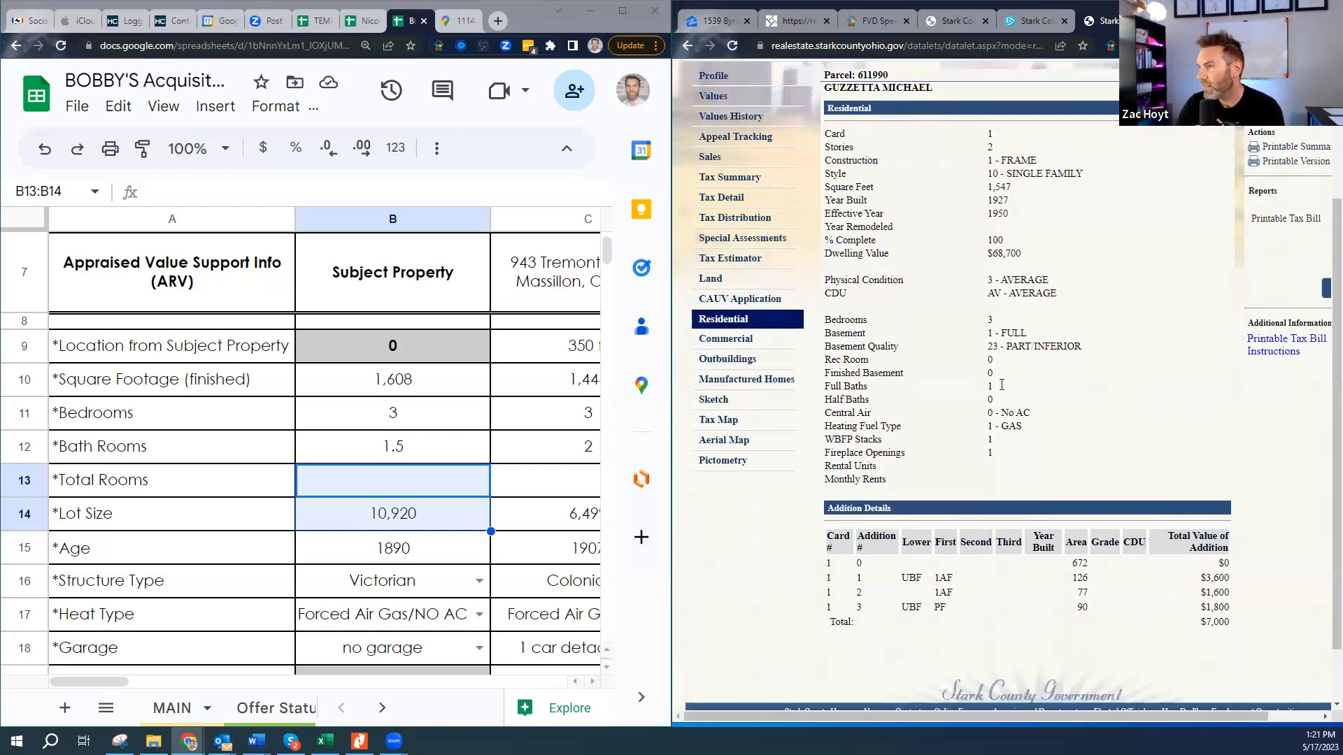
scroll(1001, 386, "down", 1)
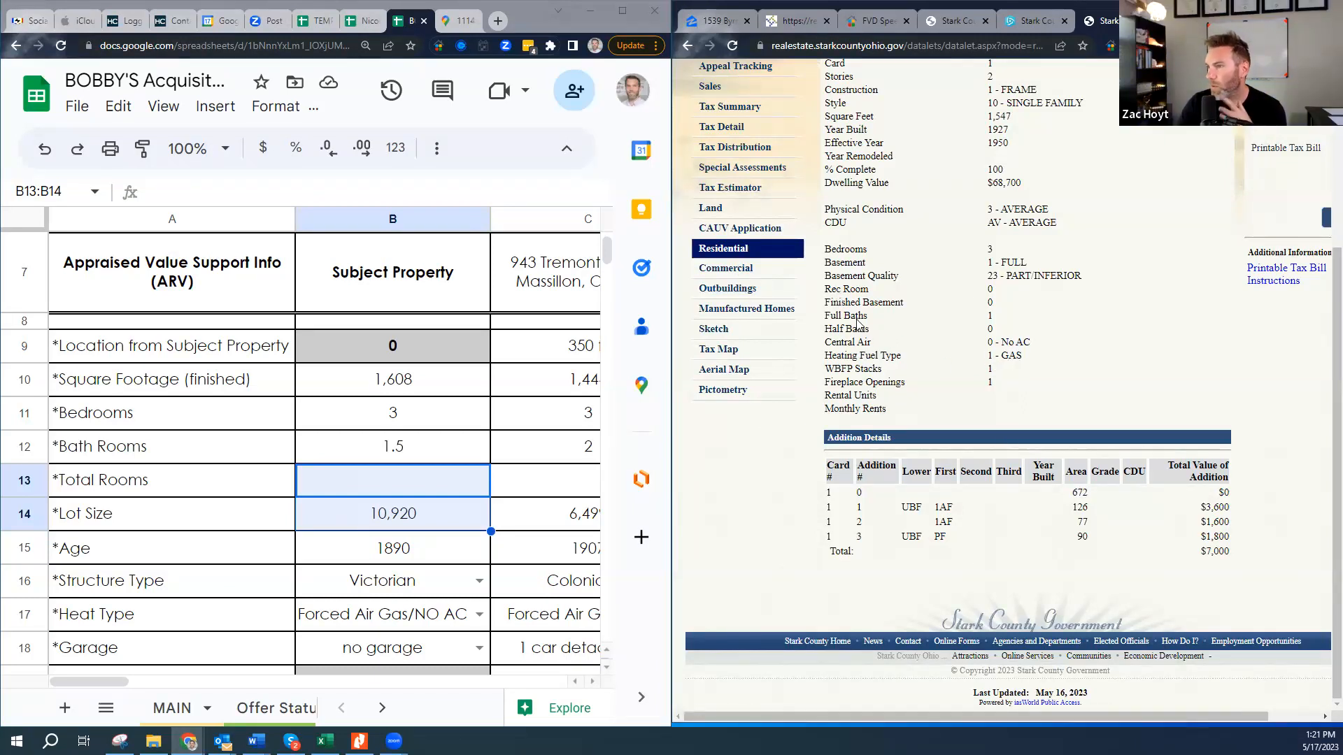
scroll(881, 354, "up", 2)
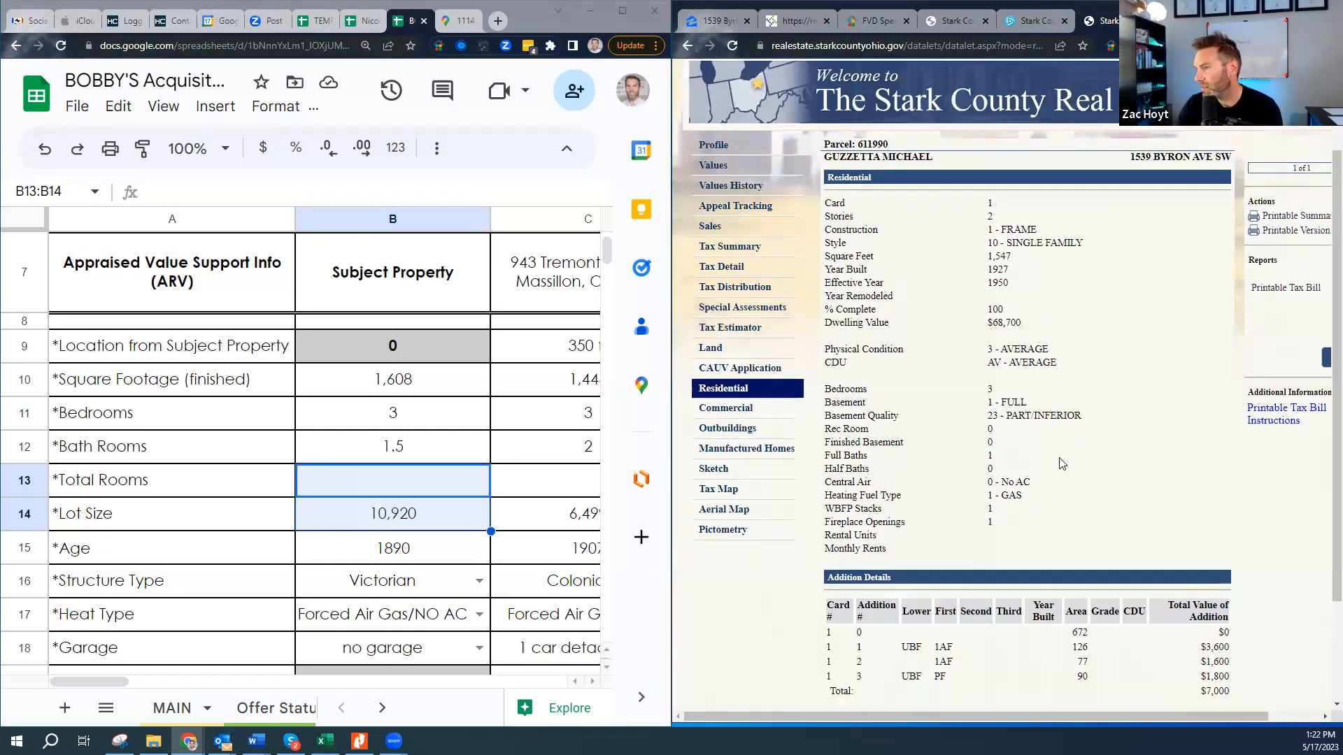
scroll(1060, 468, "down", 1)
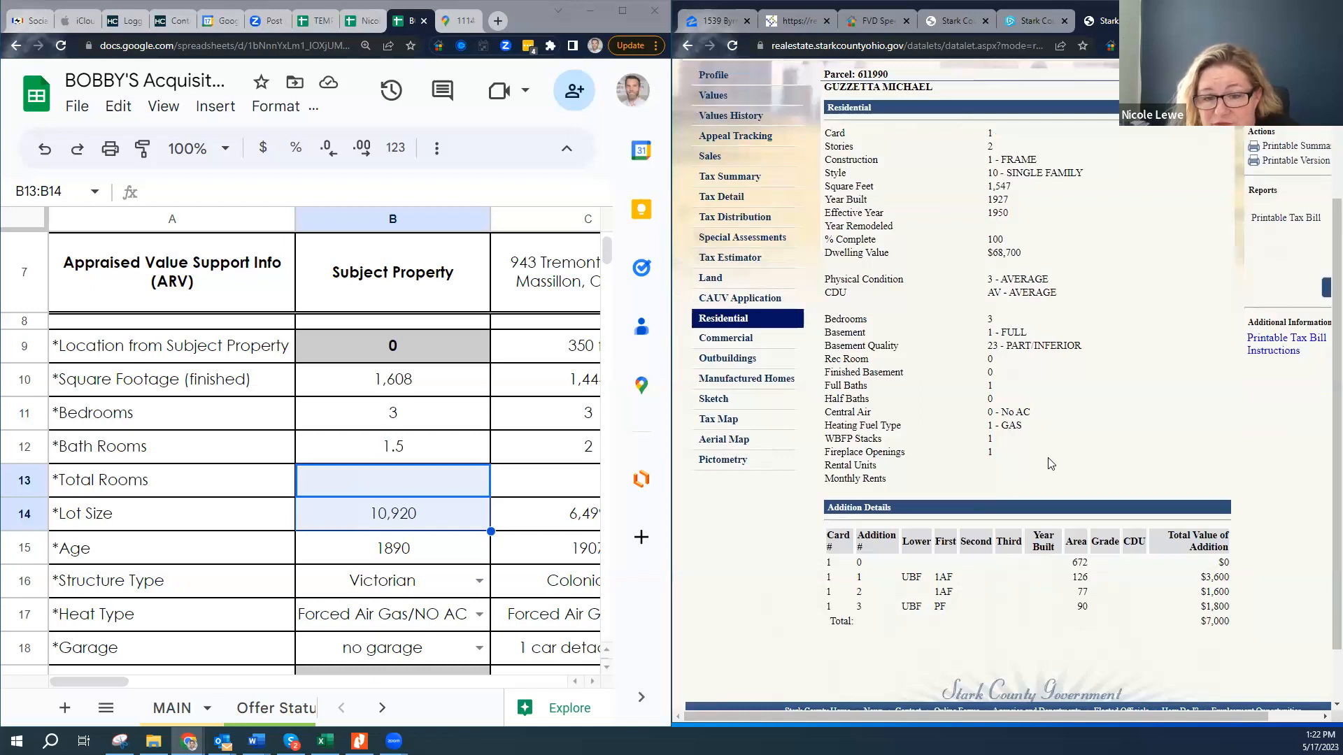
left_click_drag(831, 316, 913, 403)
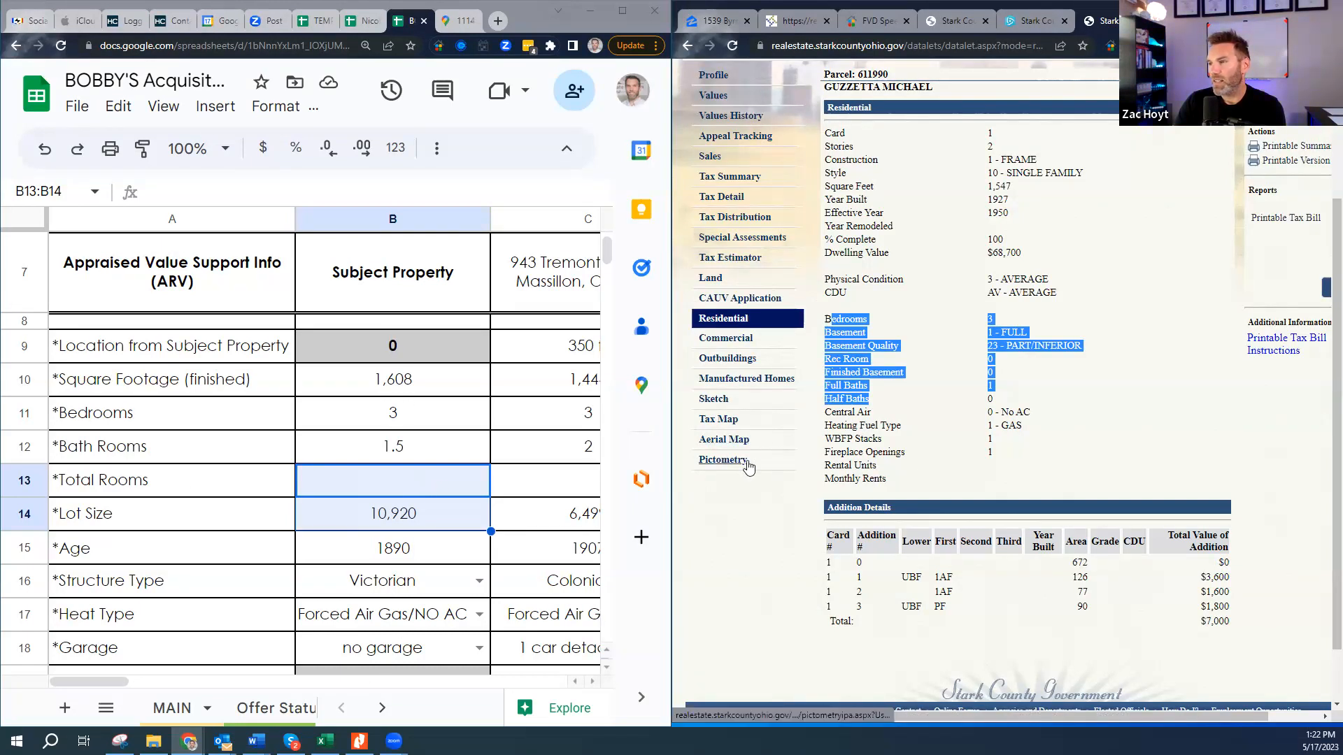
left_click(486, 489)
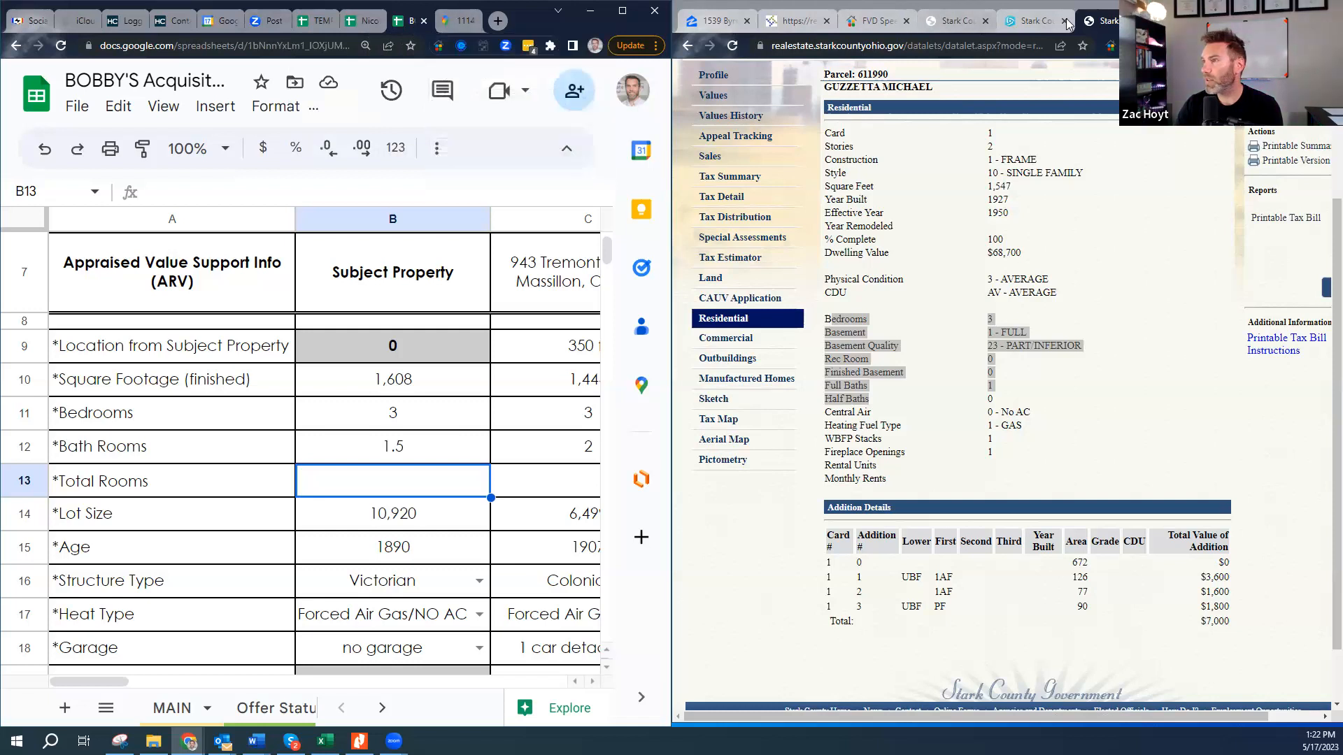
left_click(717, 20)
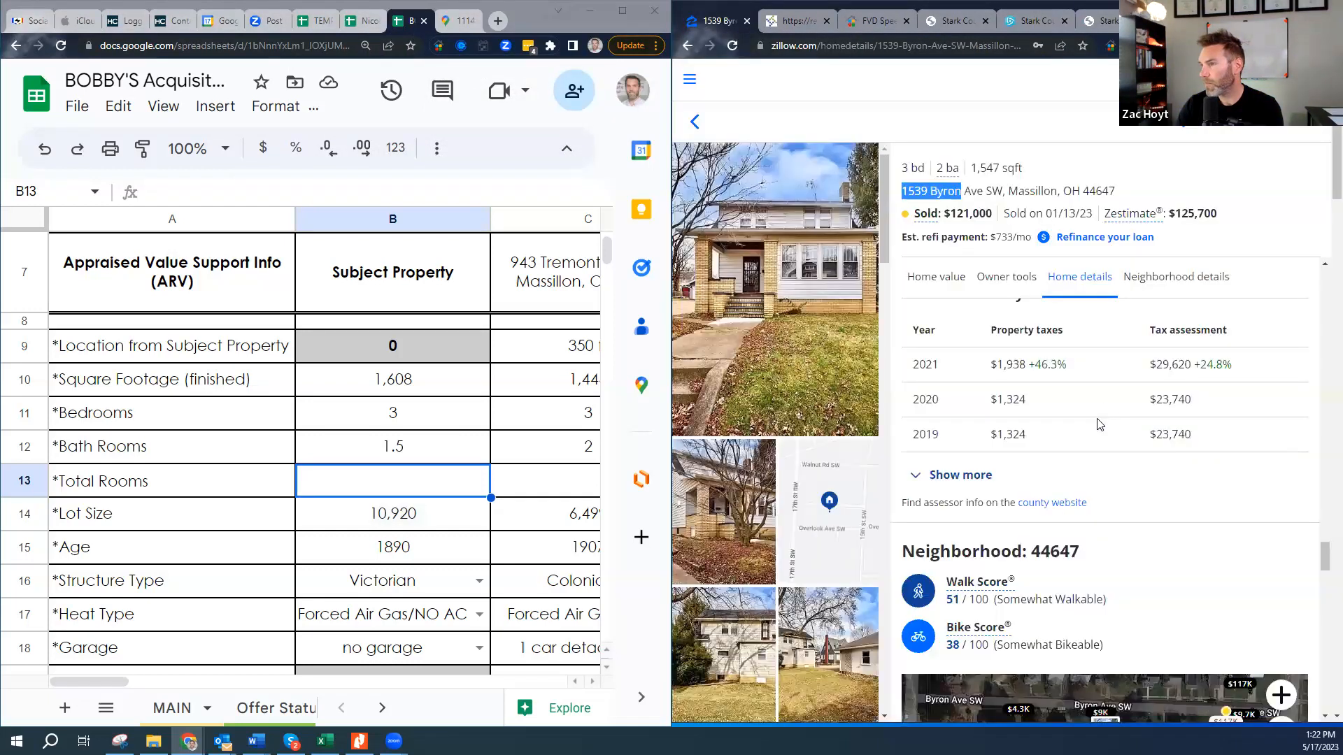
scroll(1127, 385, "up", 10)
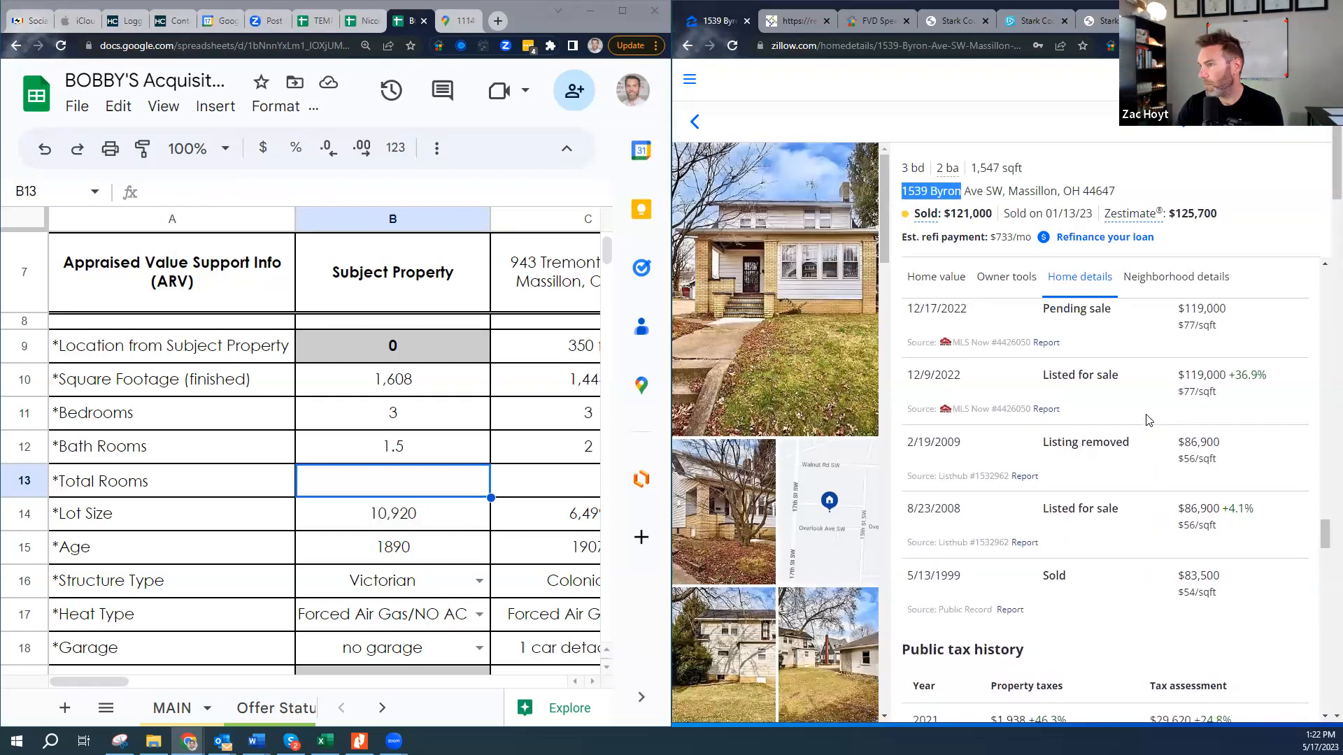
scroll(1126, 417, "up", 6)
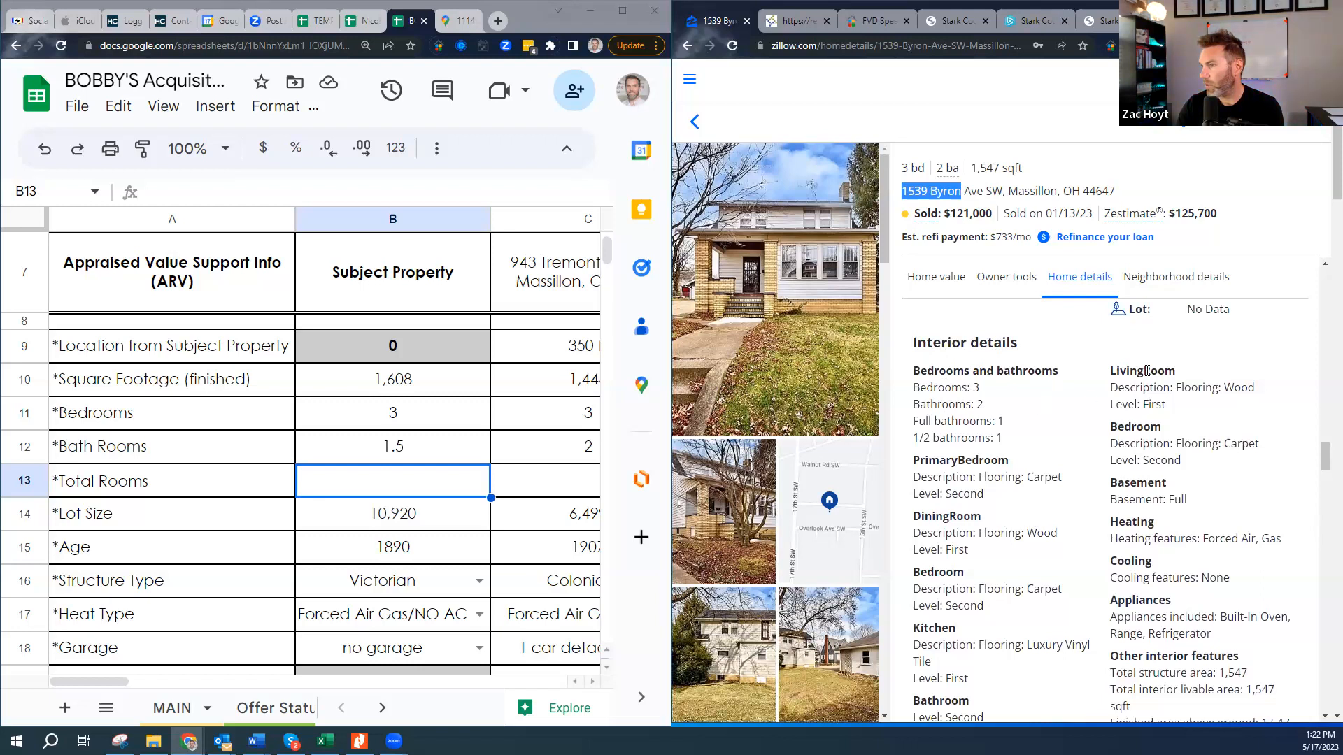
scroll(1157, 486, "down", 1)
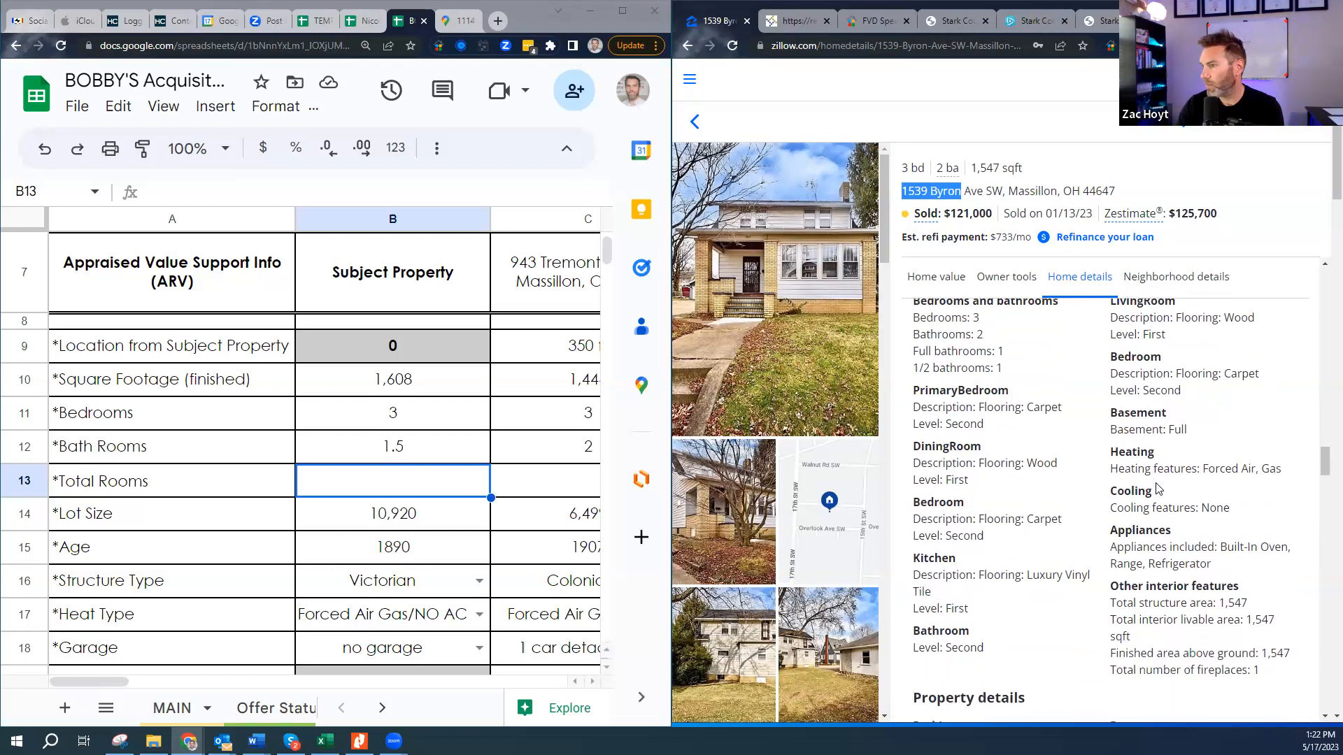
double_click(967, 452)
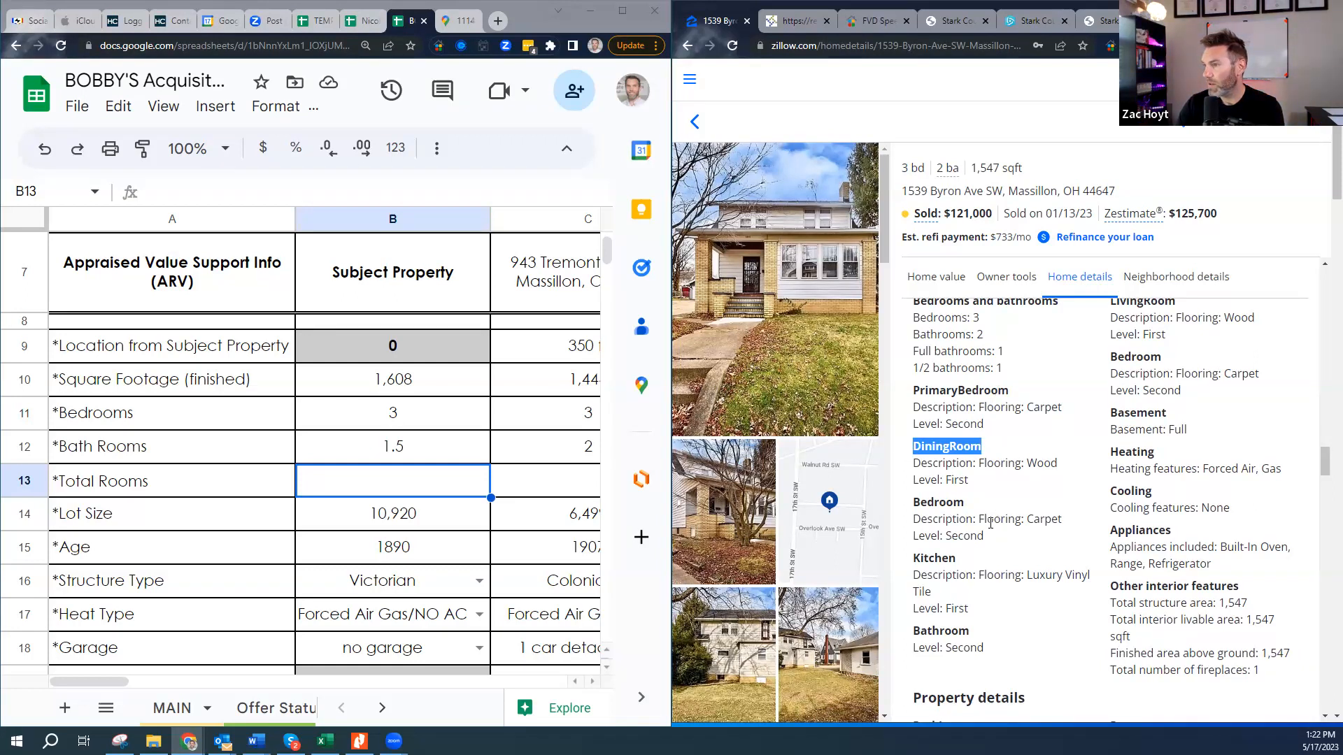
scroll(990, 523, "down", 1)
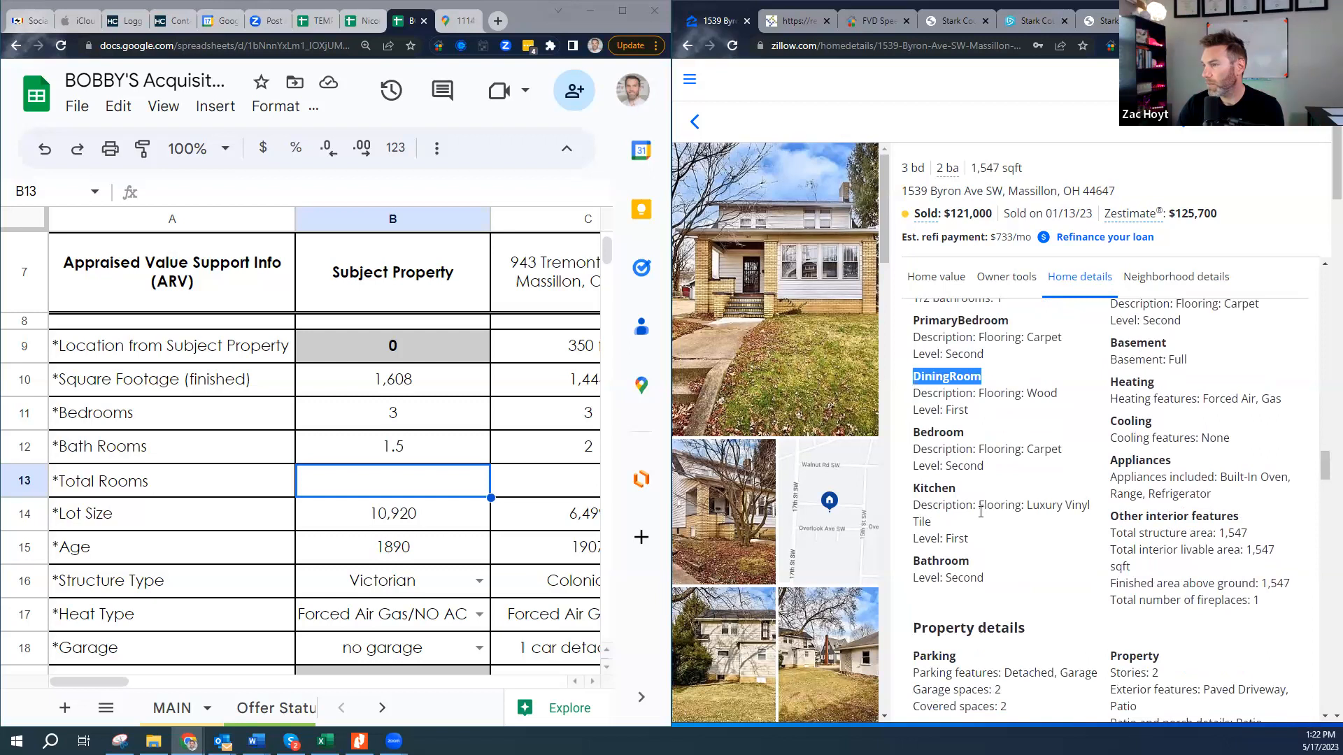
scroll(1020, 503, "up", 5)
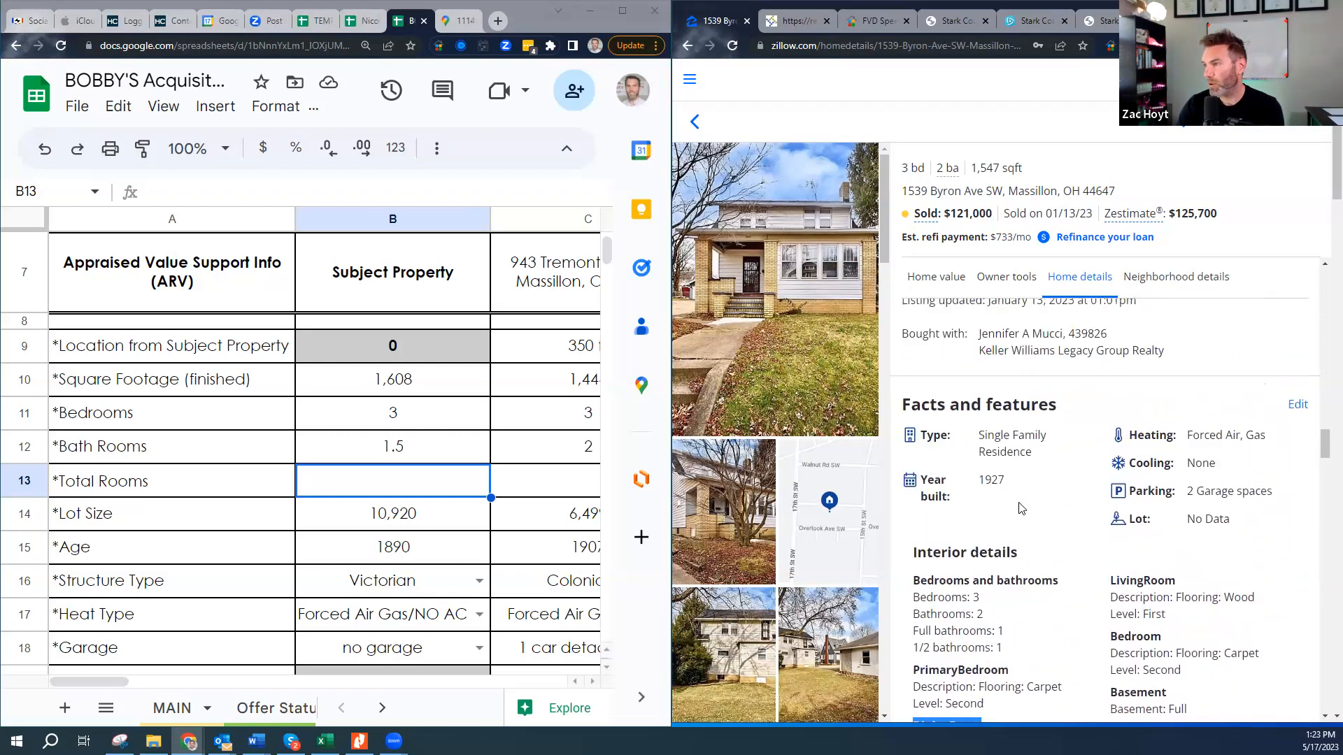
scroll(1199, 508, "up", 4)
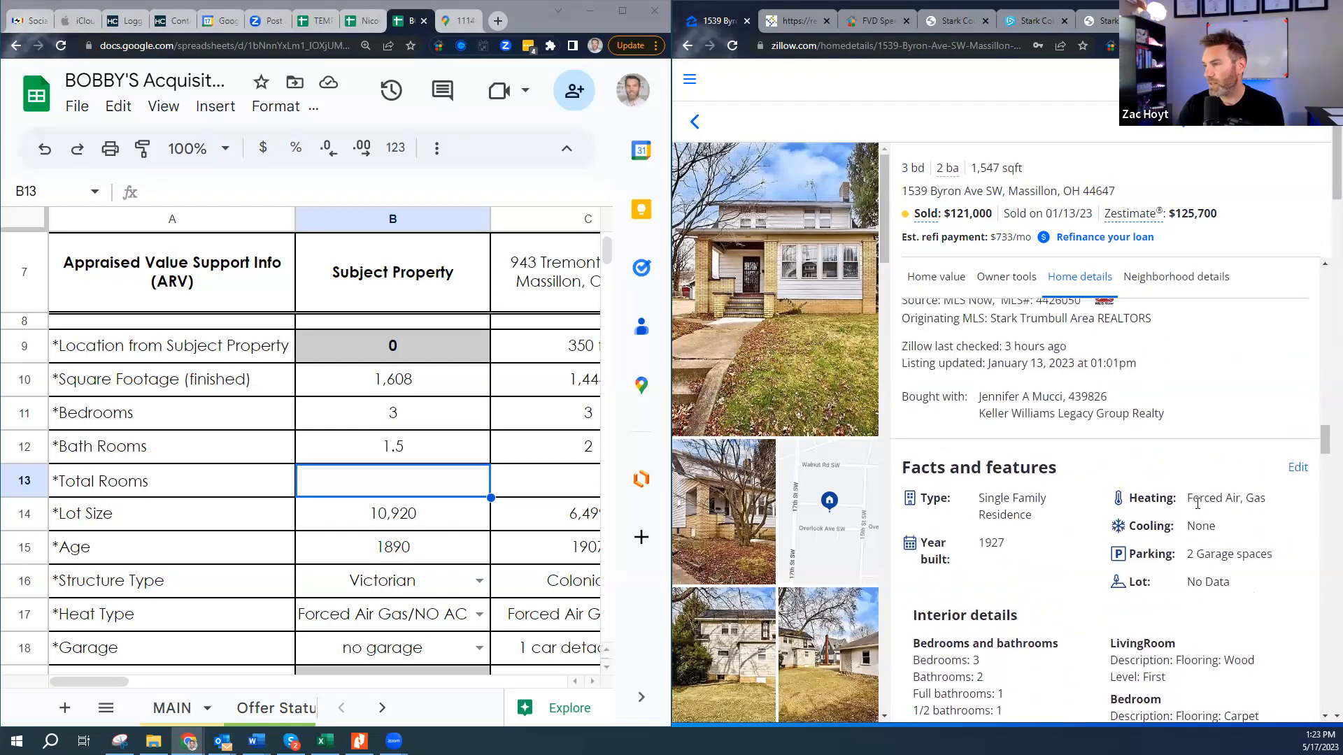
scroll(1199, 509, "up", 2)
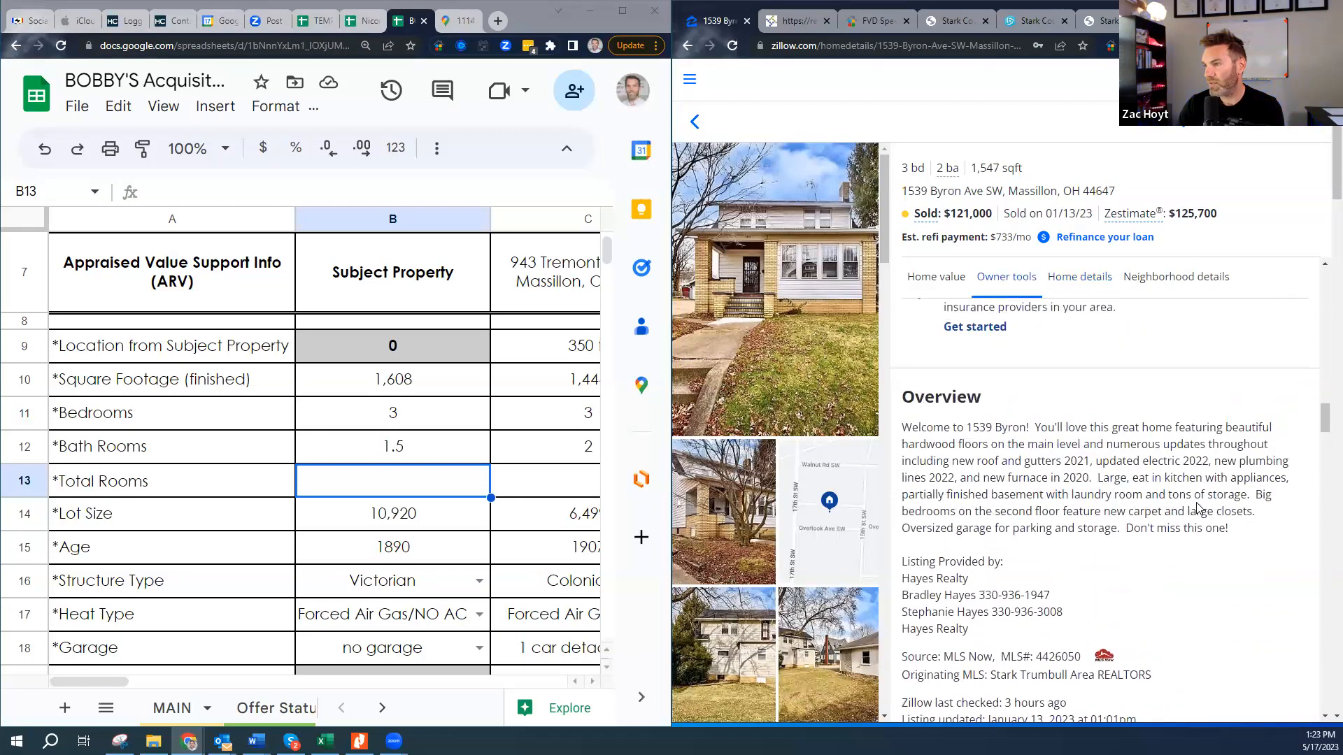
scroll(1199, 508, "up", 2)
scroll(1199, 509, "up", 5)
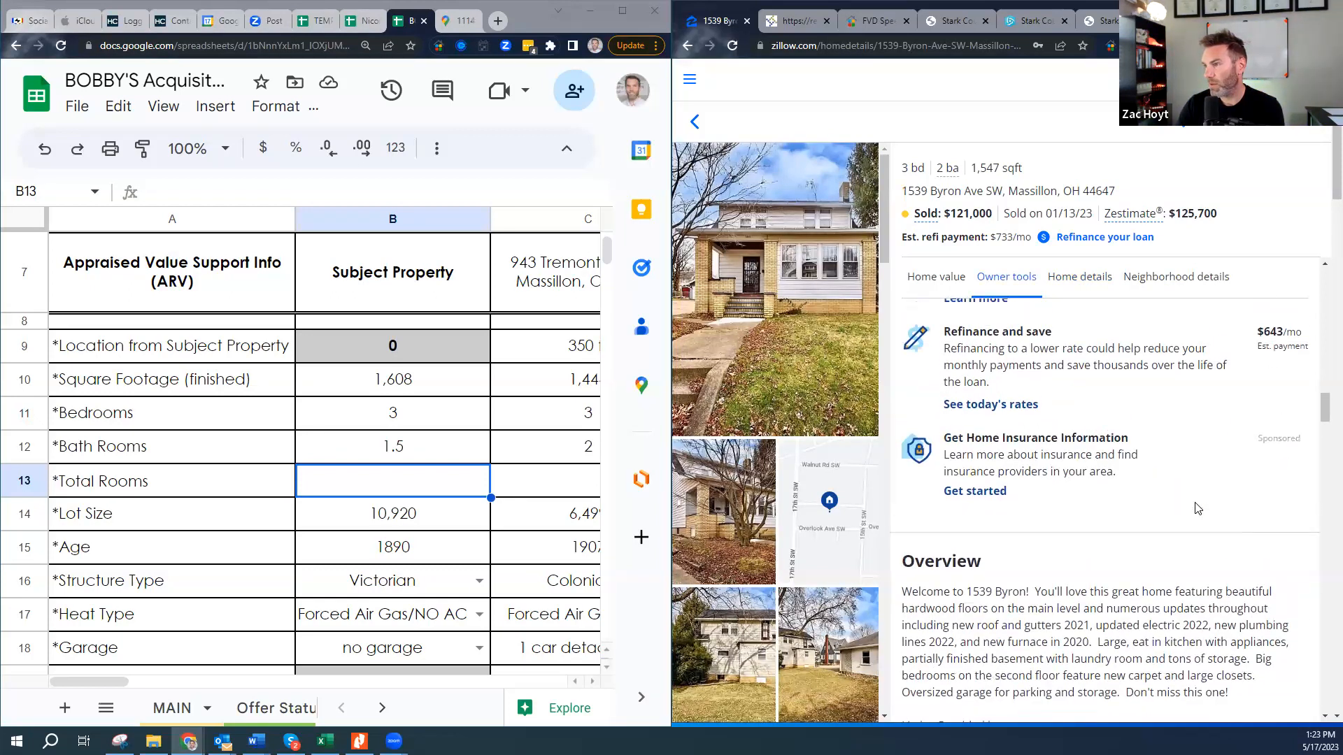
scroll(1196, 503, "up", 6)
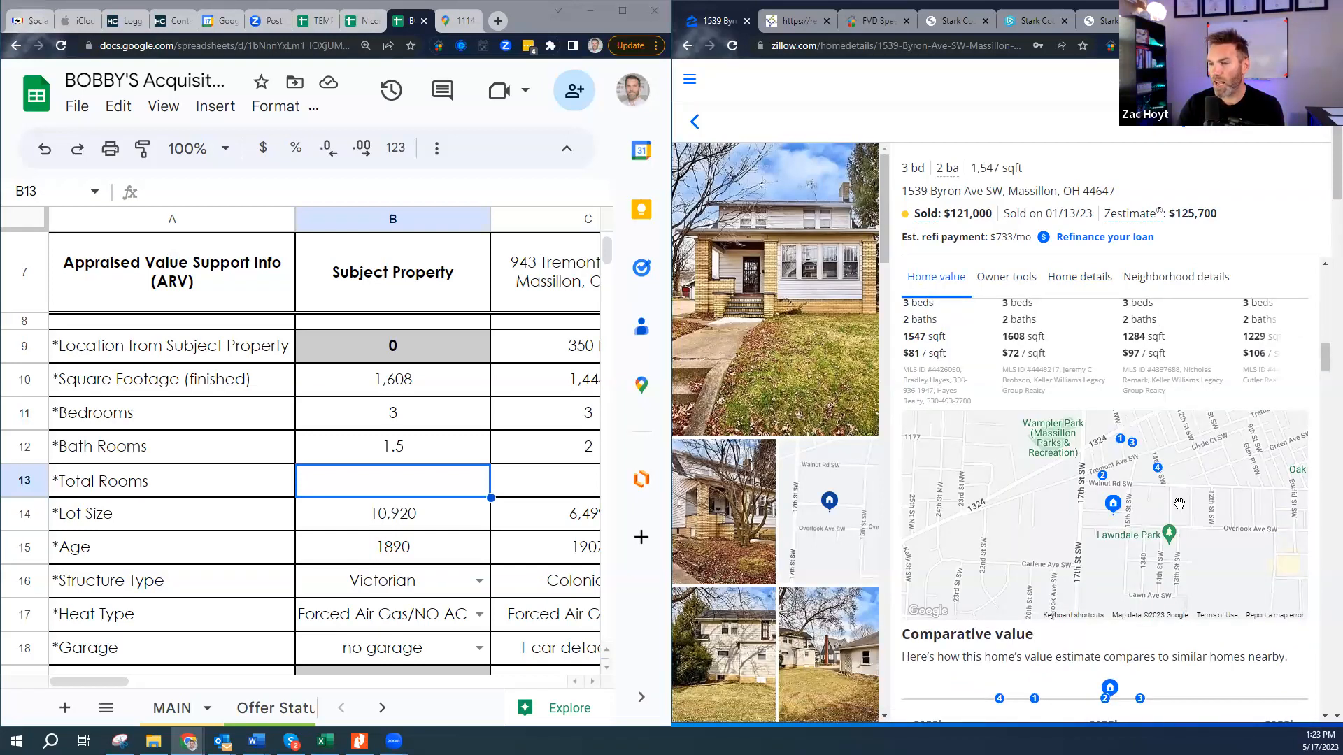
scroll(432, 638, "down", 1)
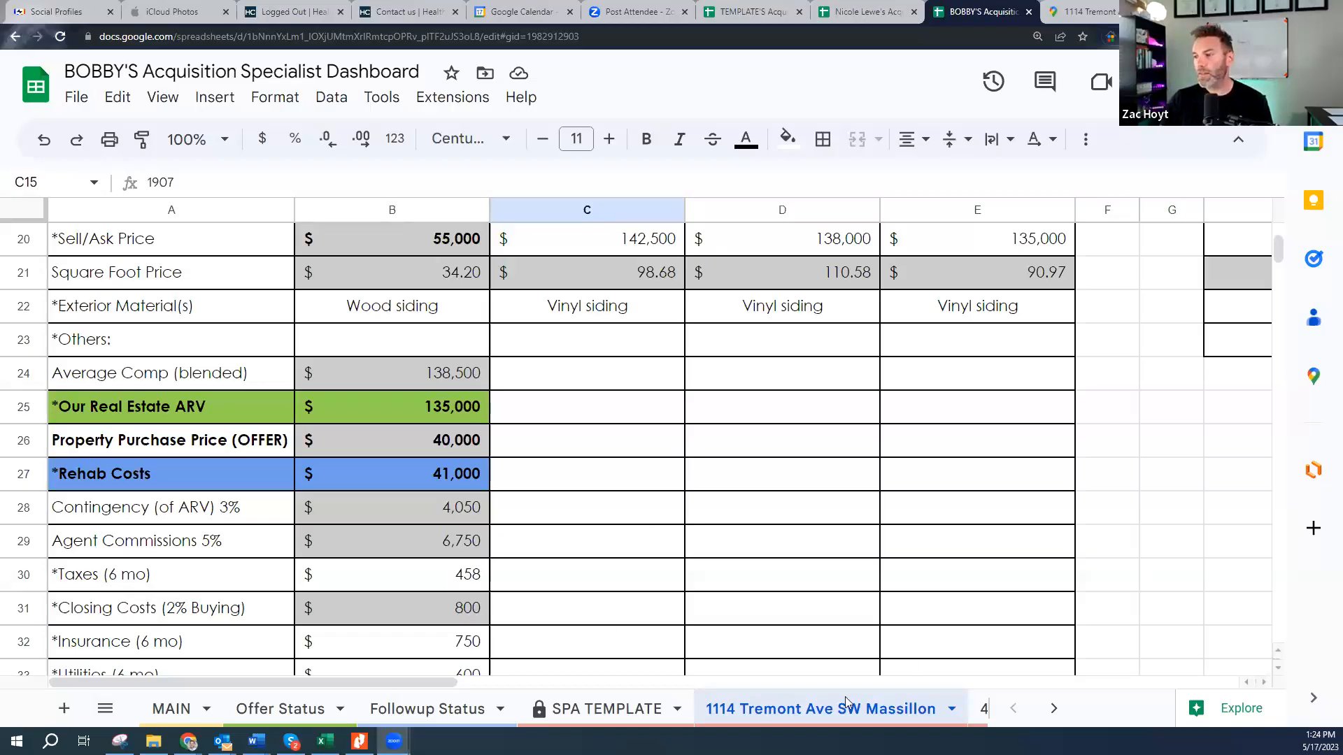
- Compare the SPA TEMPLATE and House #, St Name (City) sheets across both dashboards
left_click(663, 547)
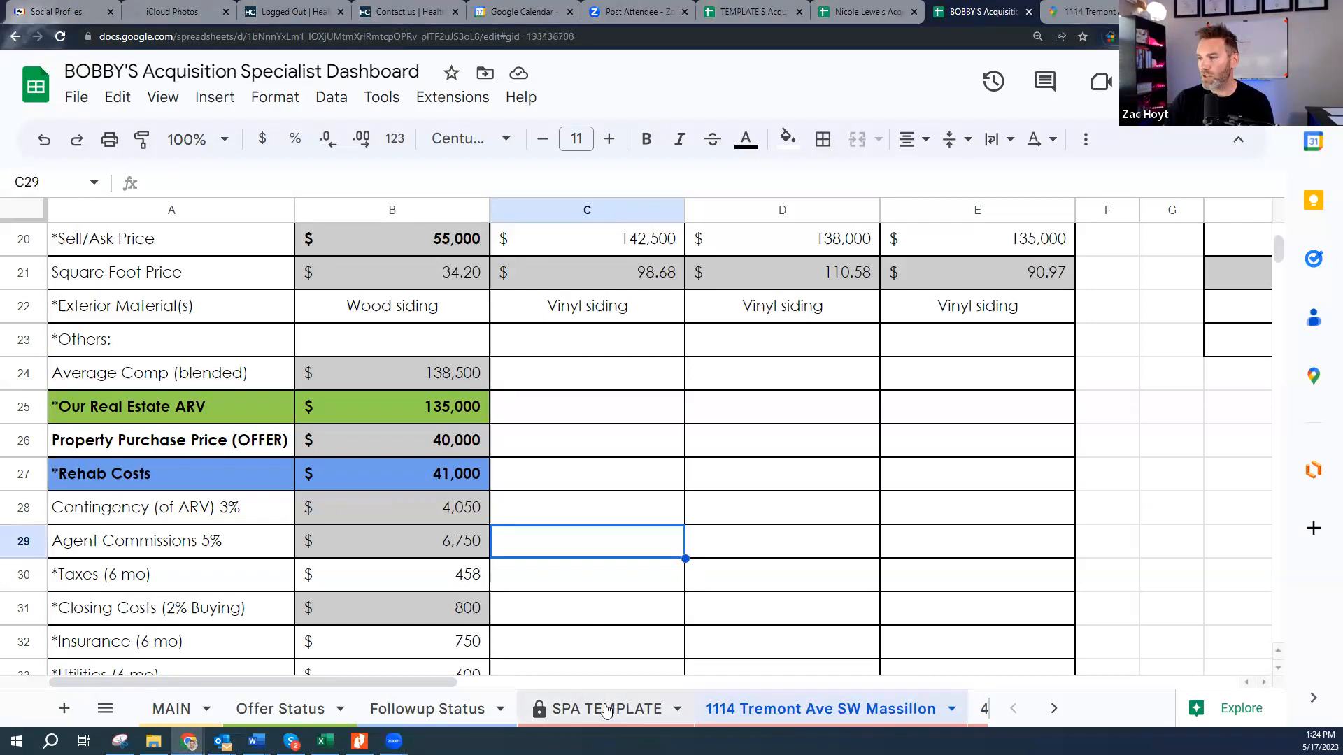
left_click(605, 708)
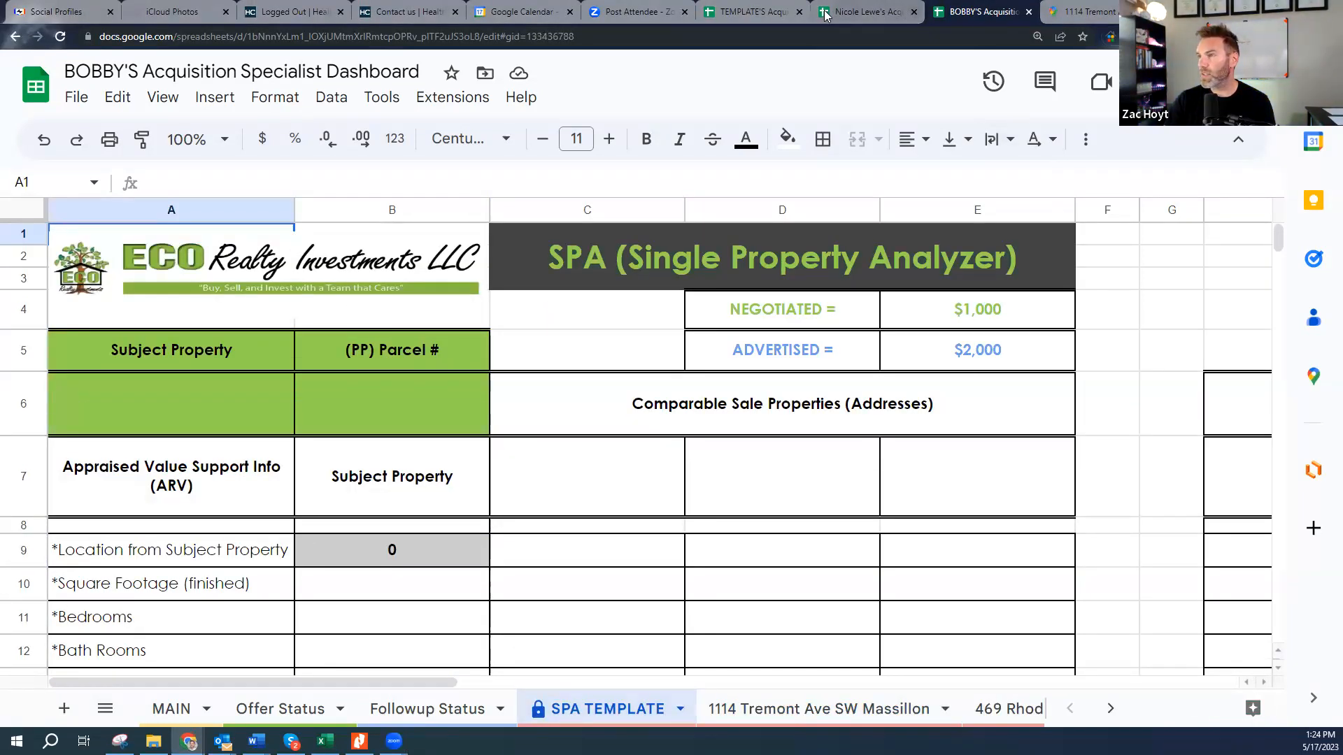
left_click(864, 11)
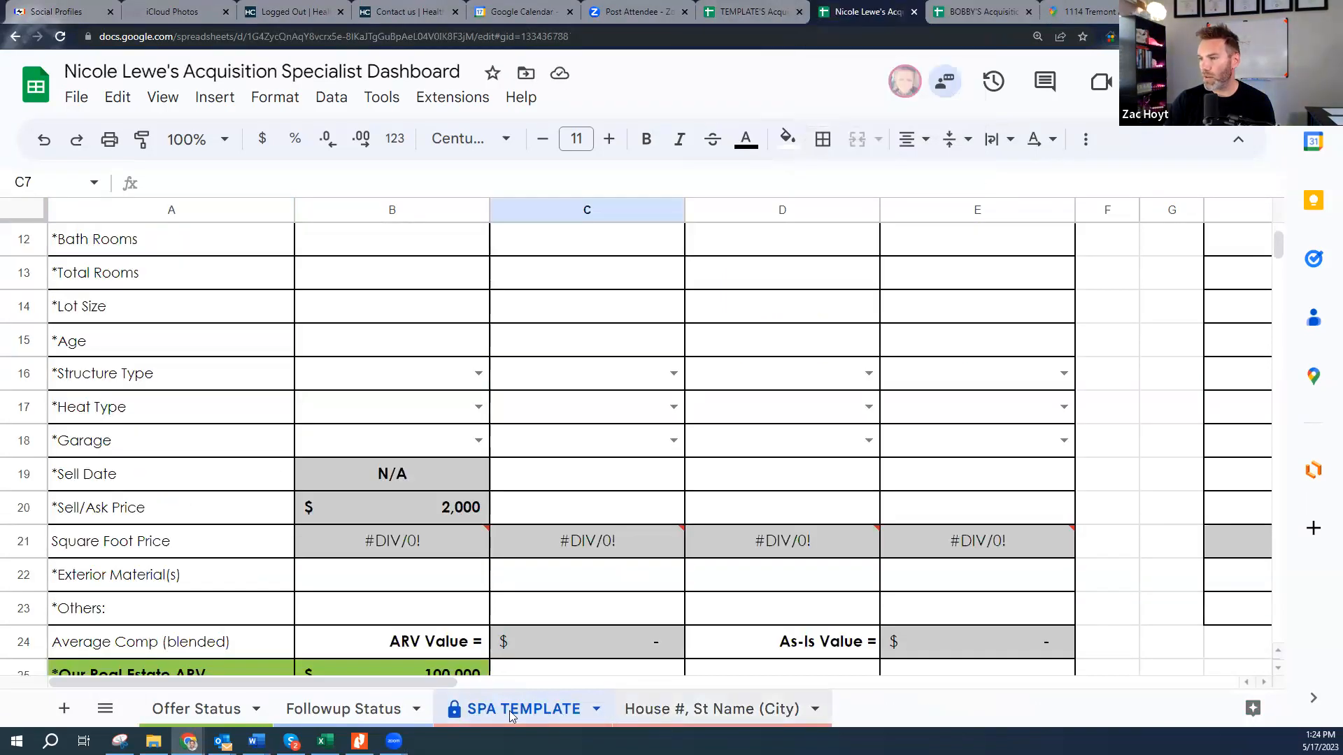
scroll(563, 591, "up", 6)
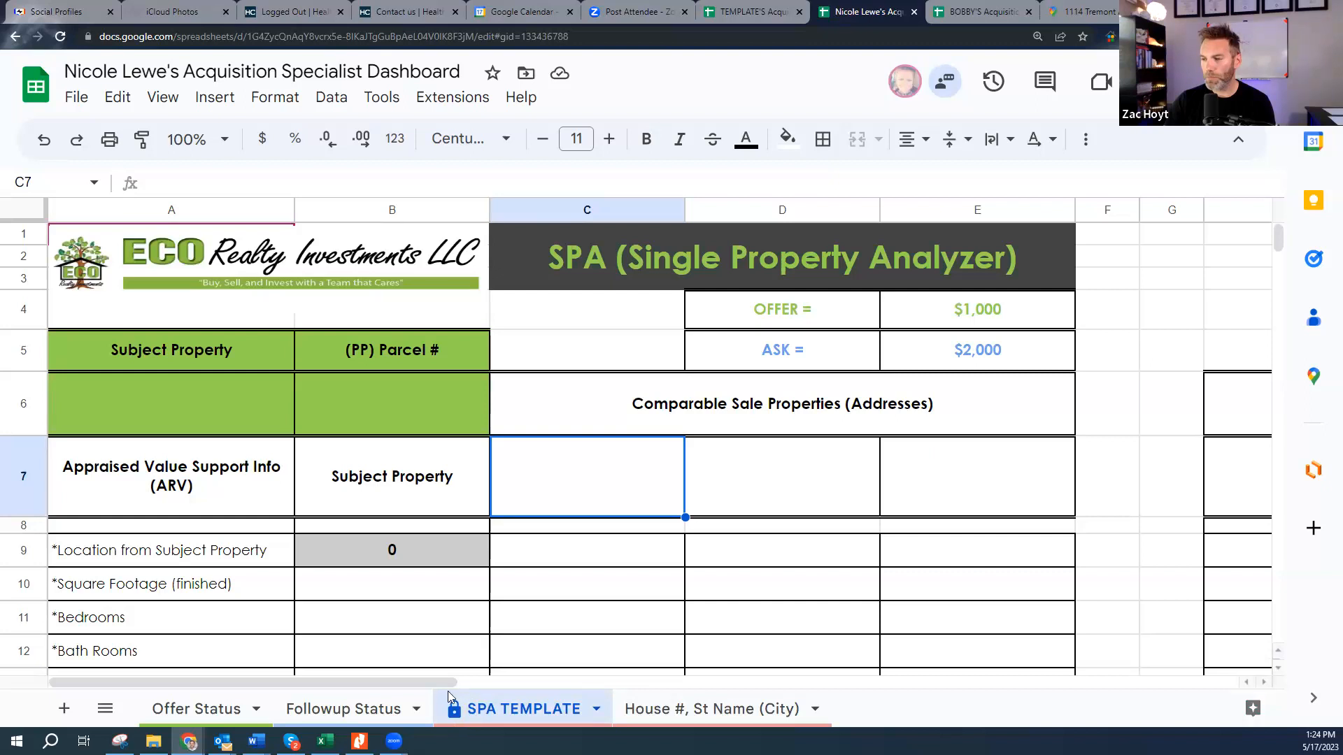
left_click(701, 707)
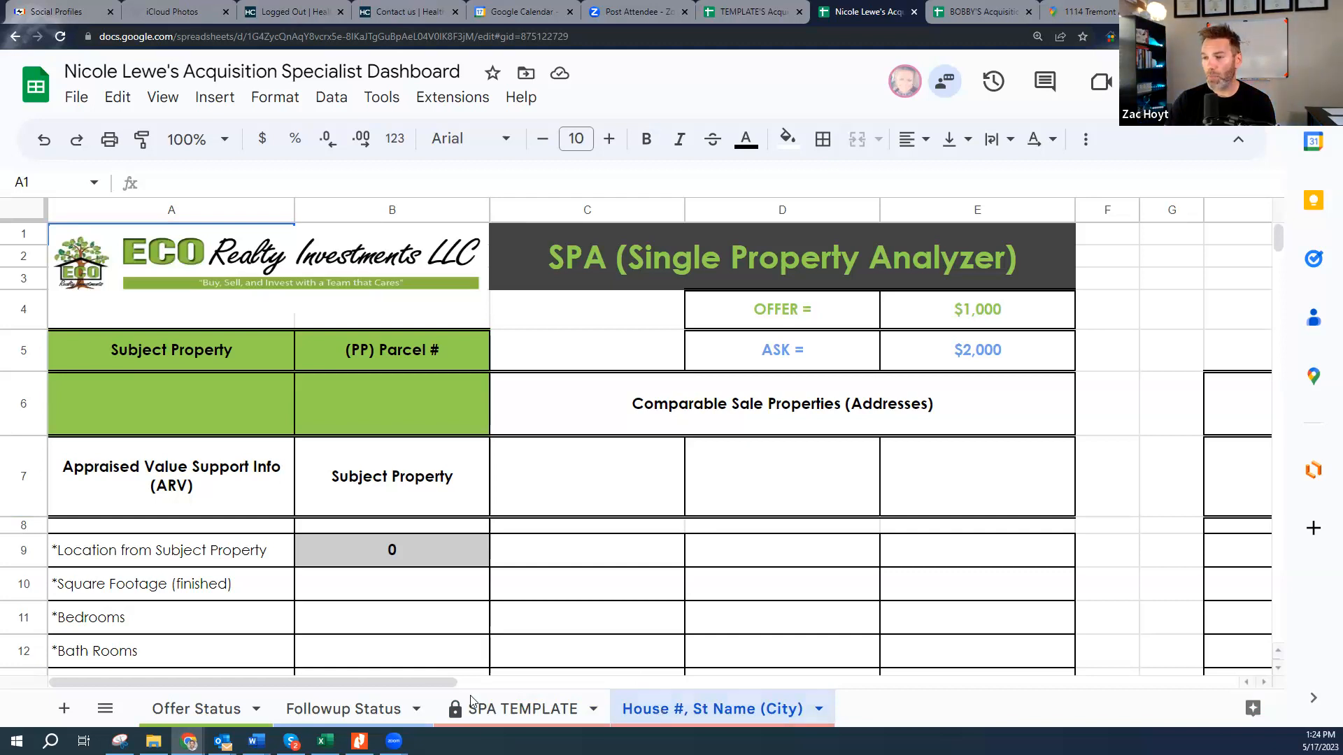
left_click(521, 709)
left_click(682, 710)
left_click(523, 708)
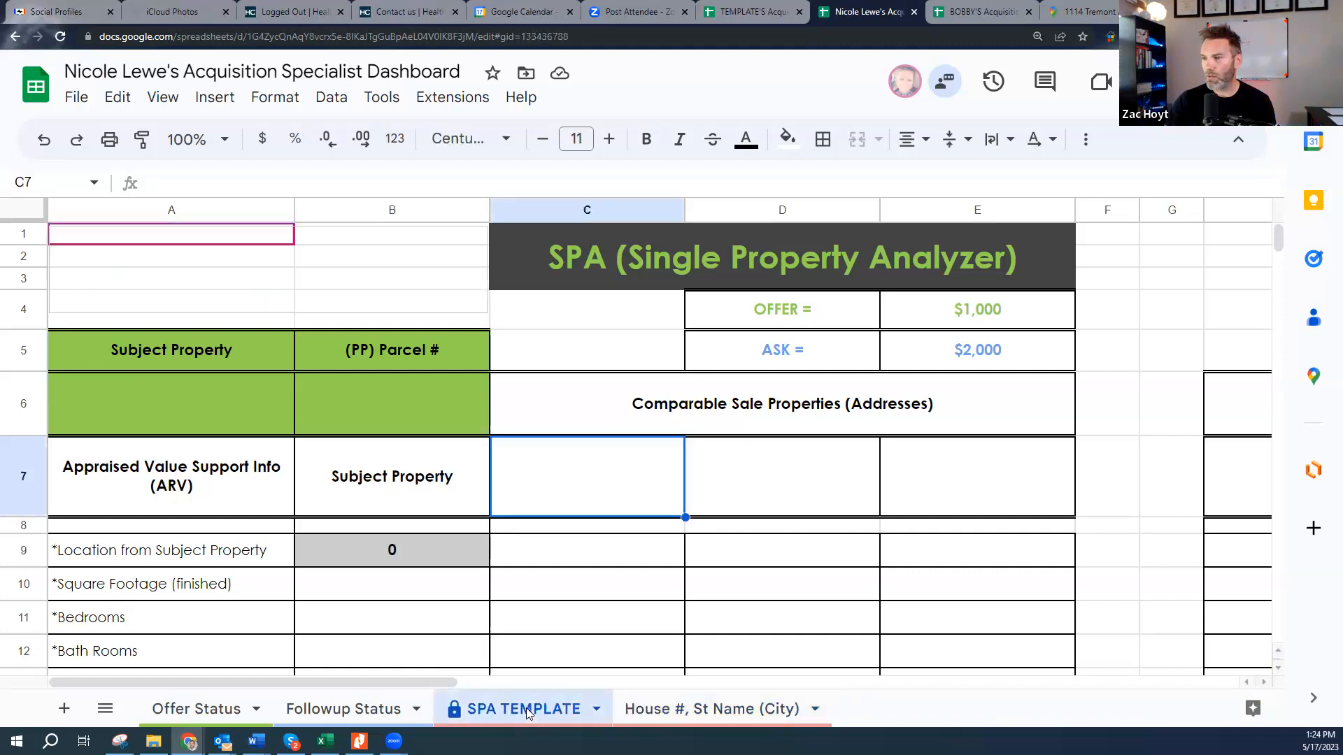
left_click(685, 710)
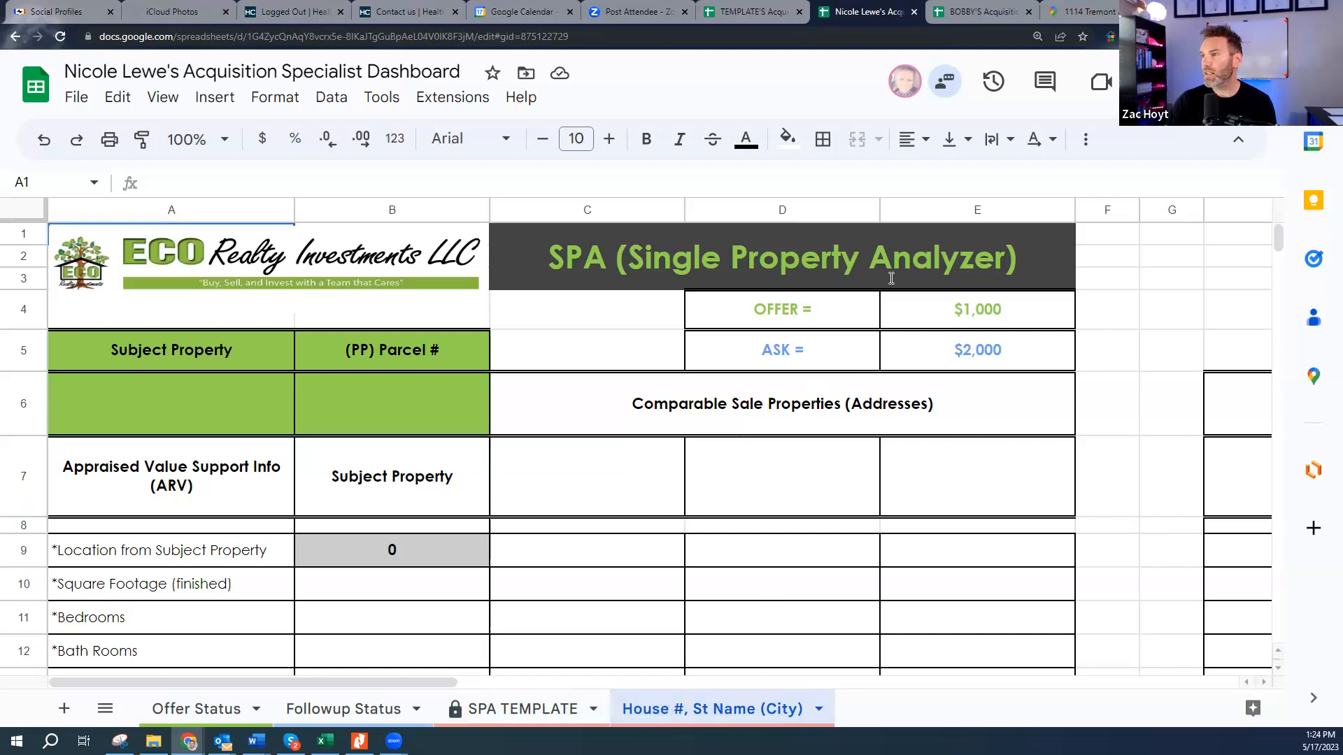
- Browse the first dashboard's property sheets, then open the other dashboard's SPA TEMPLATE sheet options
left_click(955, 14)
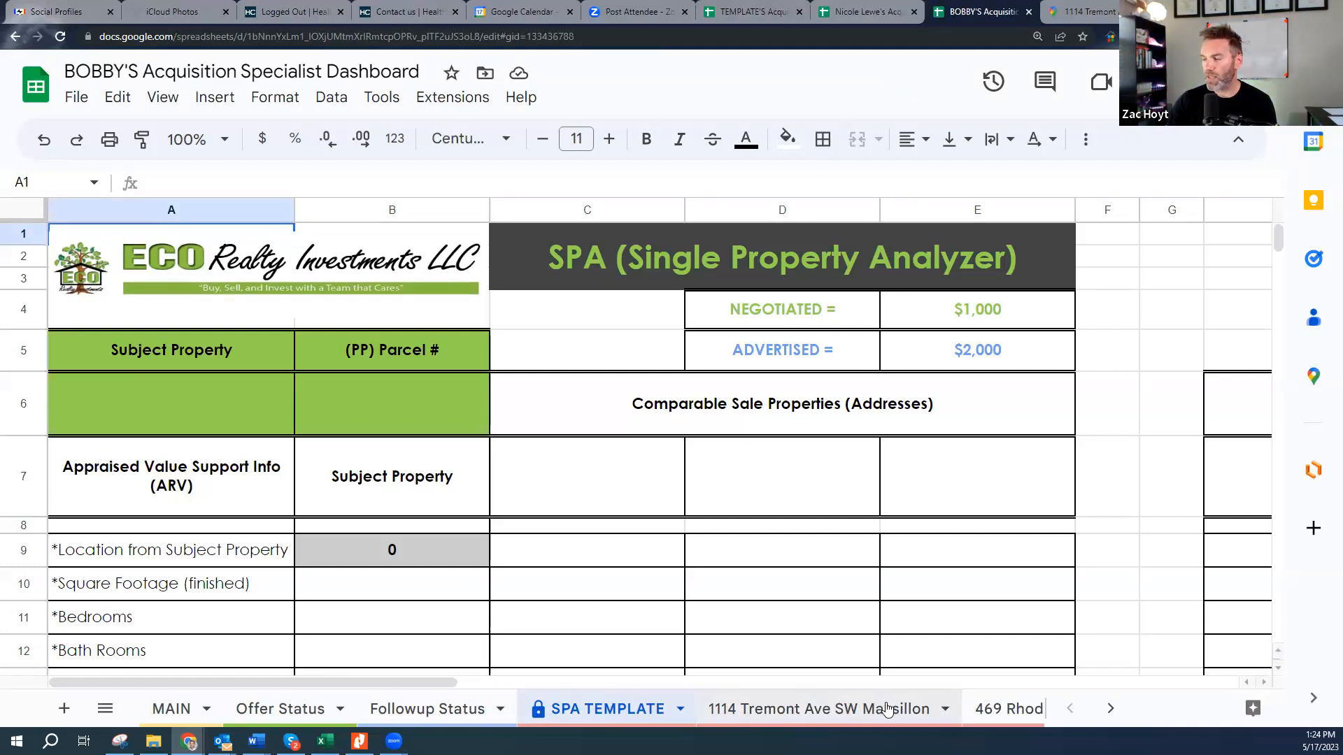
left_click(1104, 709)
left_click(545, 710)
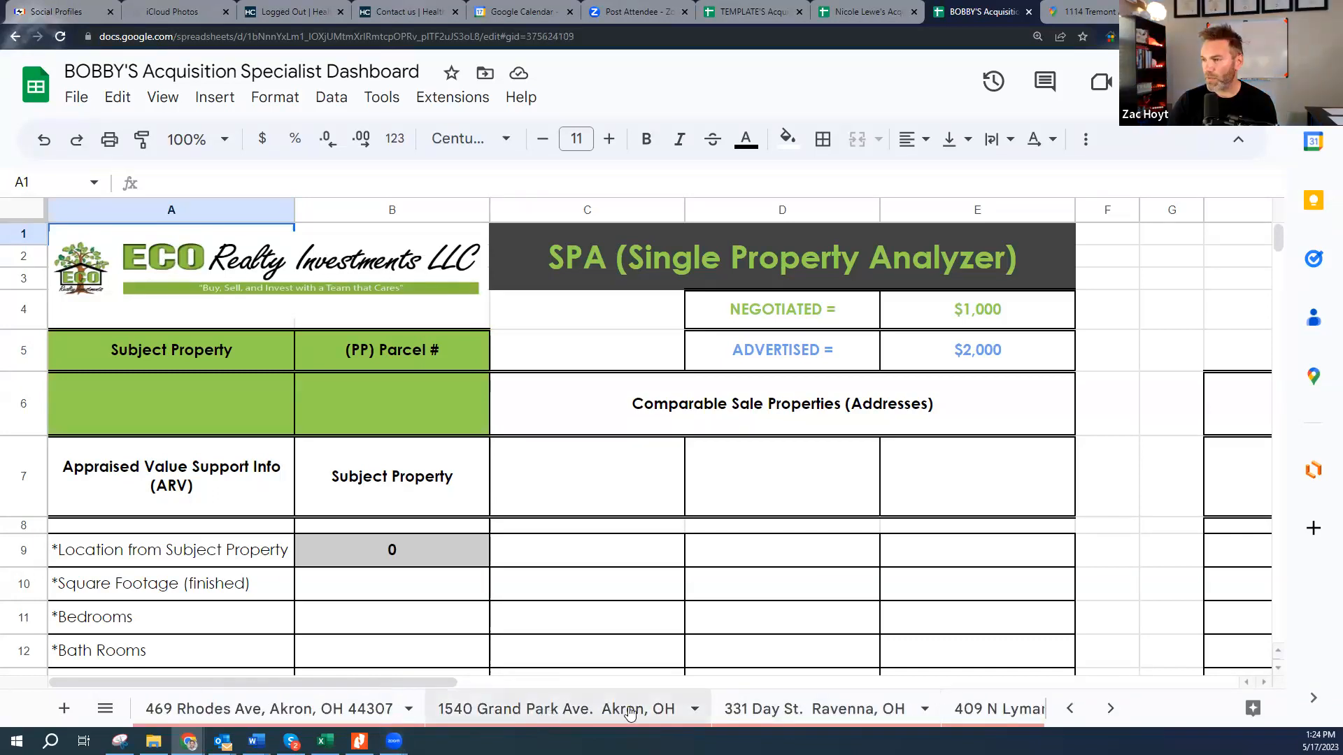
right_click(811, 711)
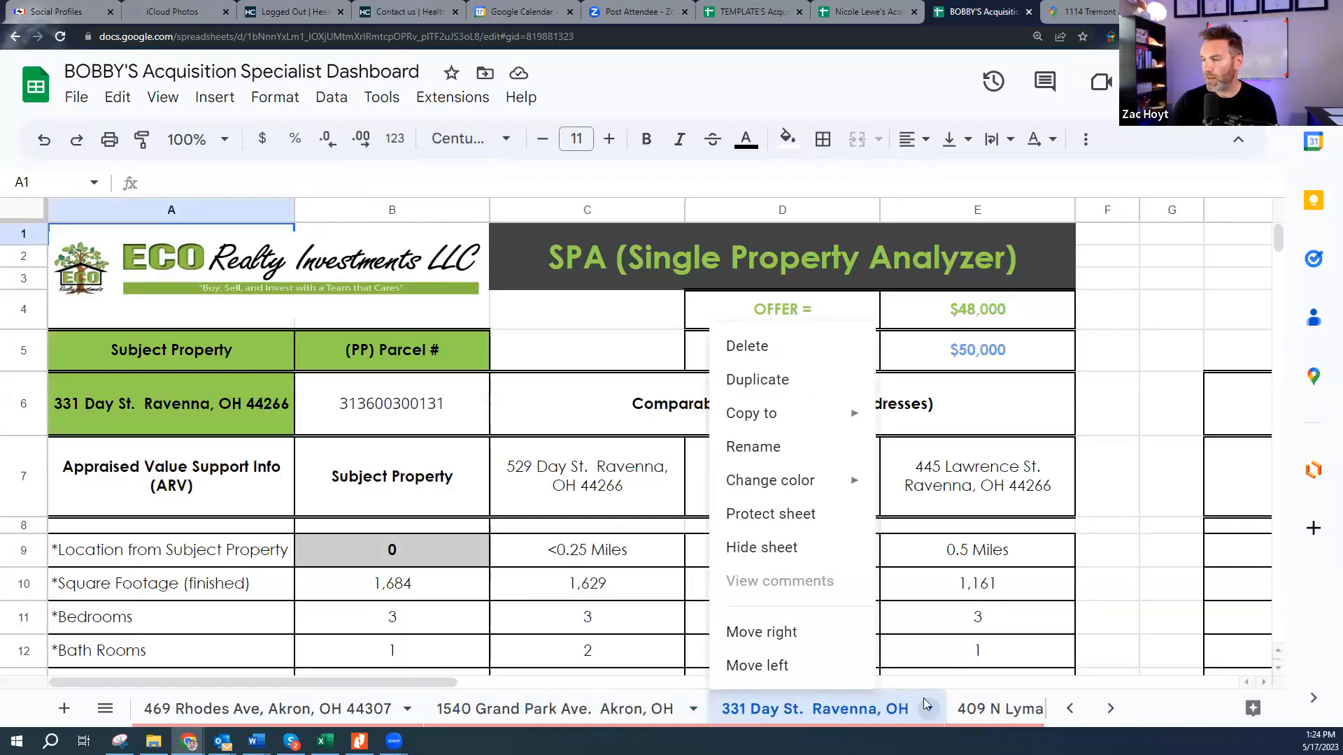
left_click(995, 705)
left_click(1110, 709)
left_click(1110, 709)
left_click(798, 708)
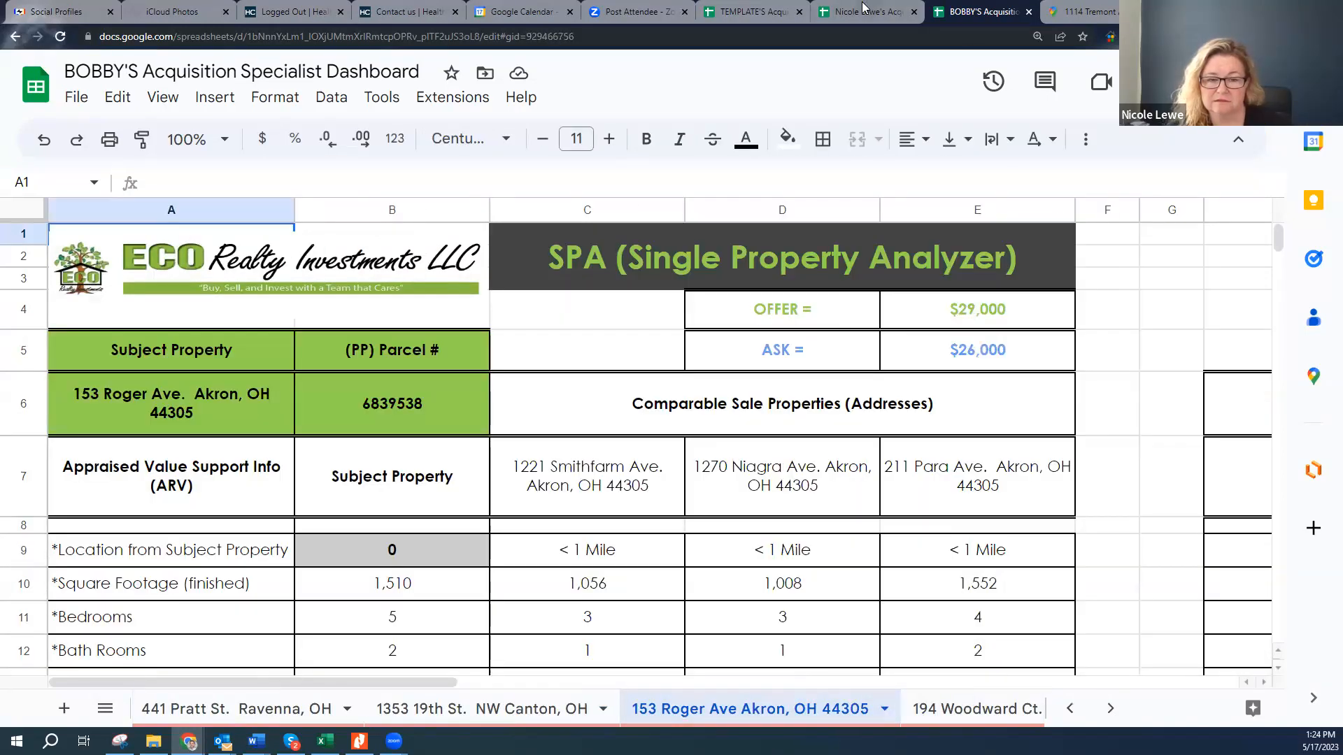
left_click(867, 9)
left_click(534, 711)
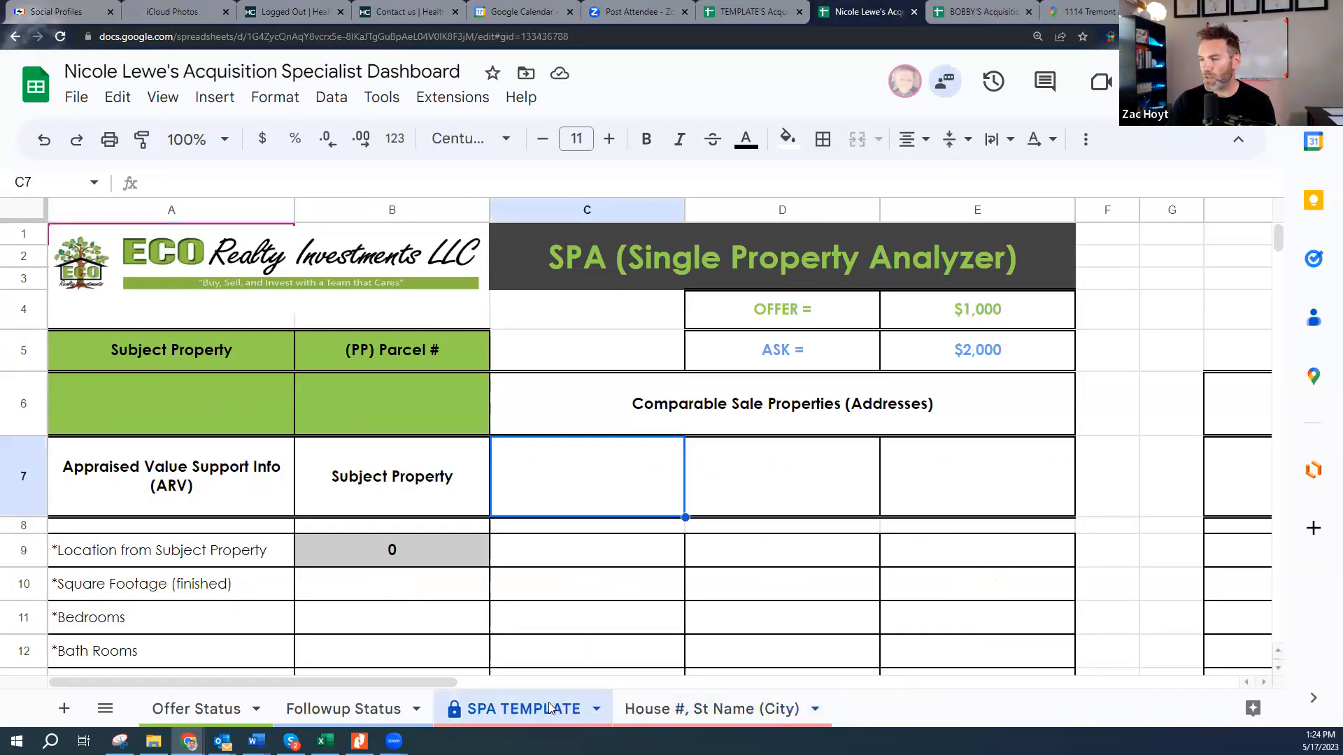
left_click(604, 710)
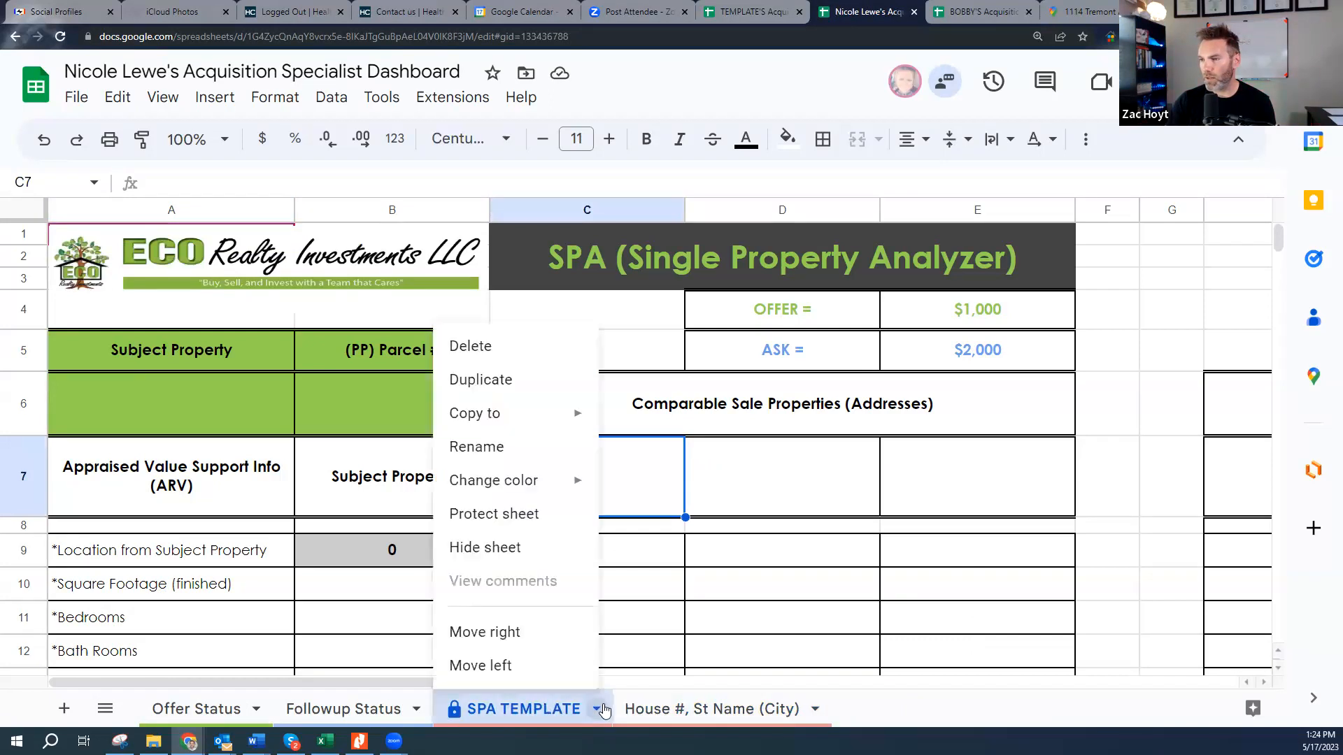
- Duplicate the SPA TEMPLATE sheet
left_click(523, 702)
left_click(523, 701)
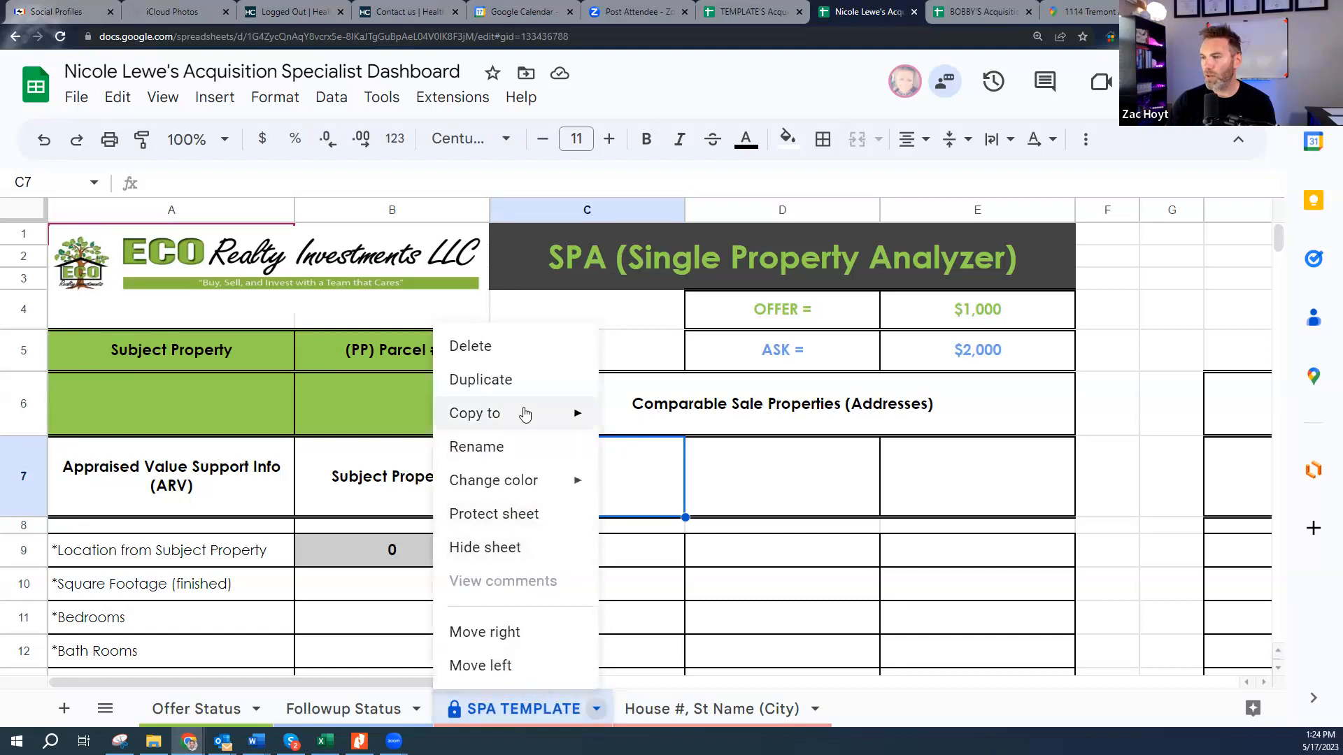
mouse_move(525, 415)
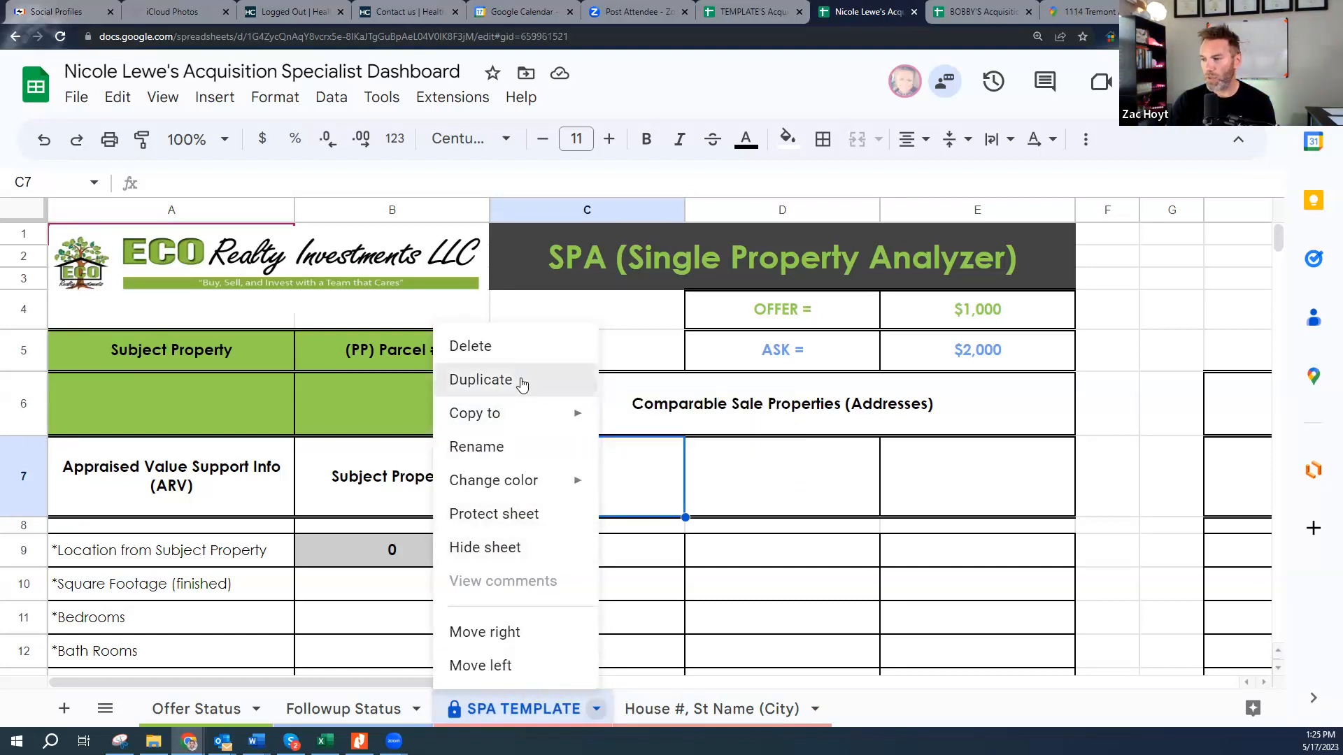
left_click(521, 382)
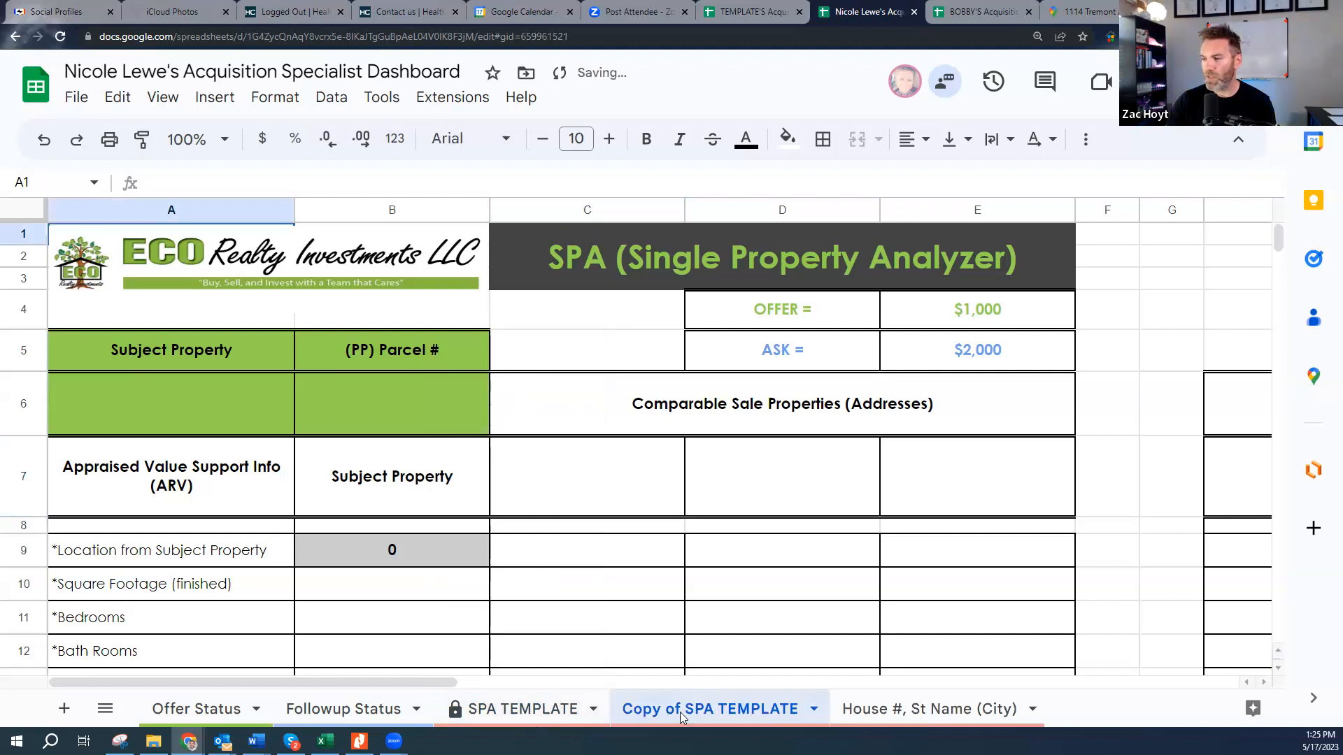
- Rename the copied template sheet to '123 Main St, Akron'
right_click(752, 708)
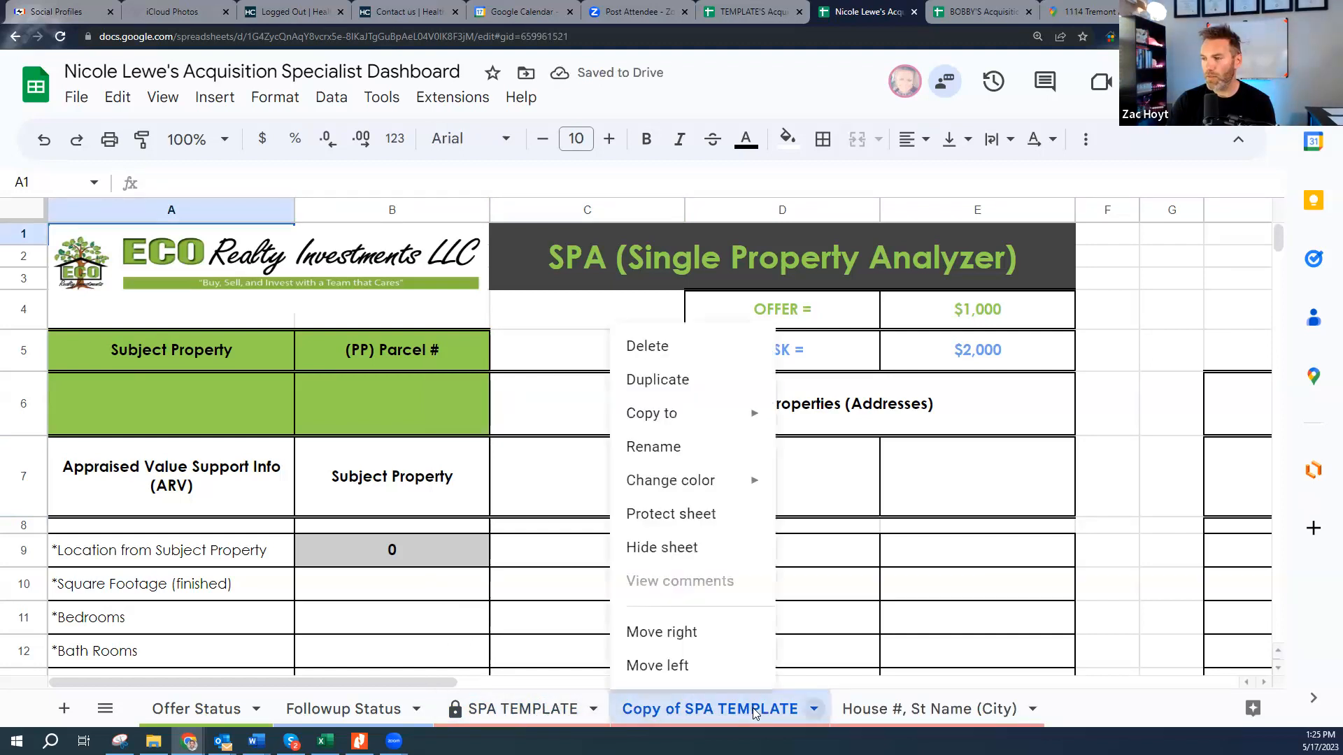
left_click(675, 451)
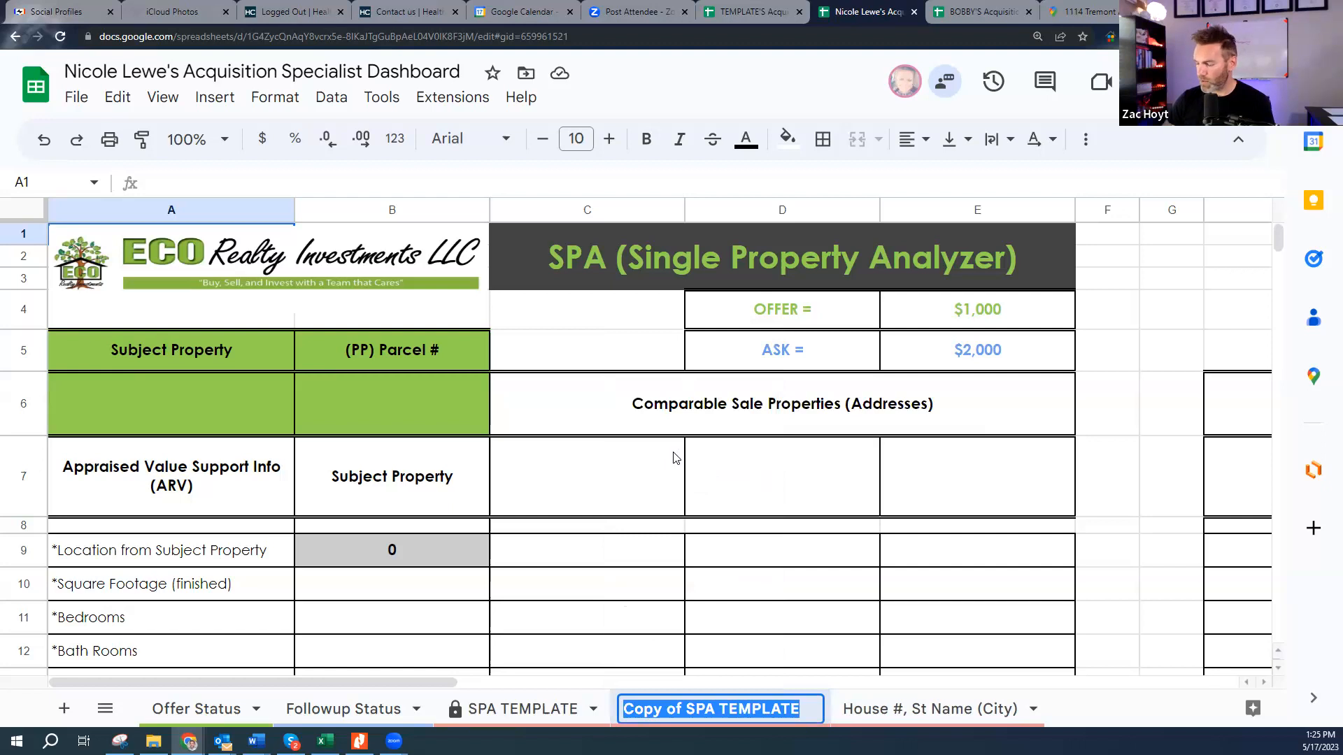
type("123 Main")
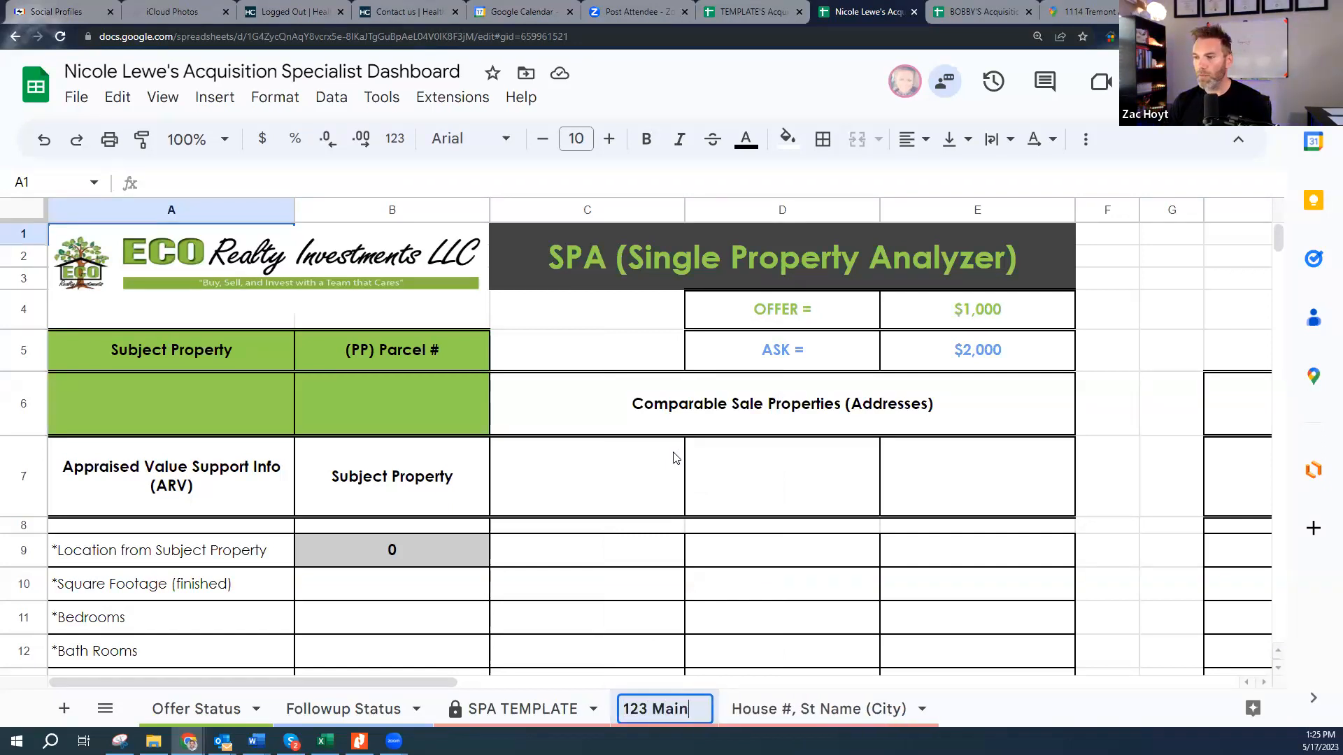
type(" St, Akron")
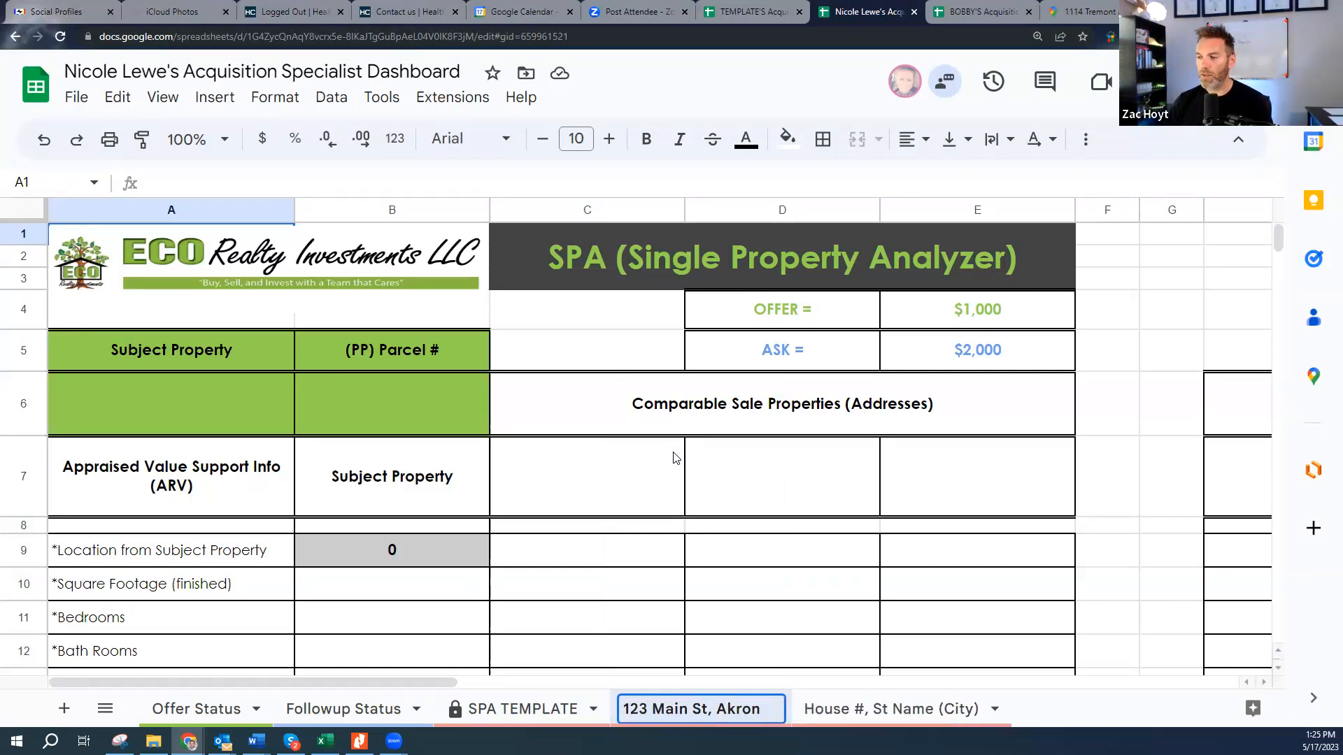
left_click(992, 624)
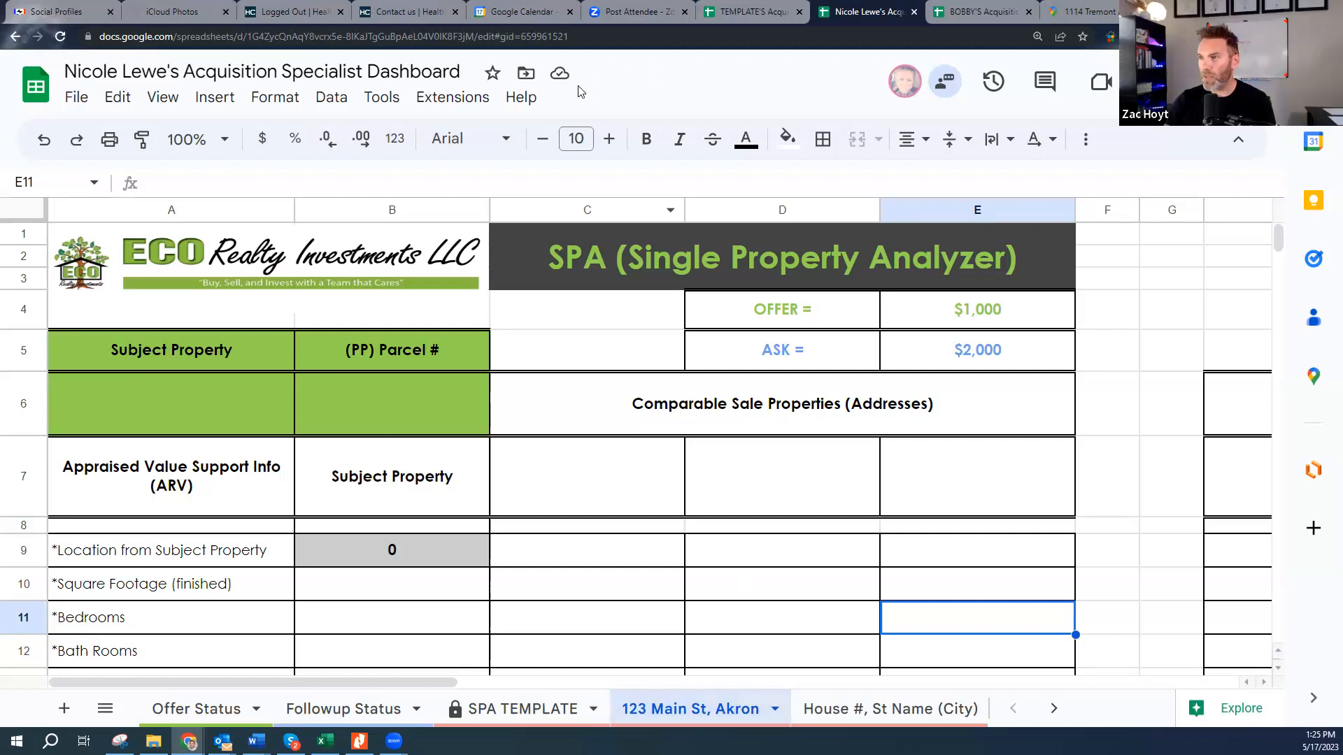
- Copy the 123 Main St, Akron sheet's web address from the address bar
left_click(474, 38)
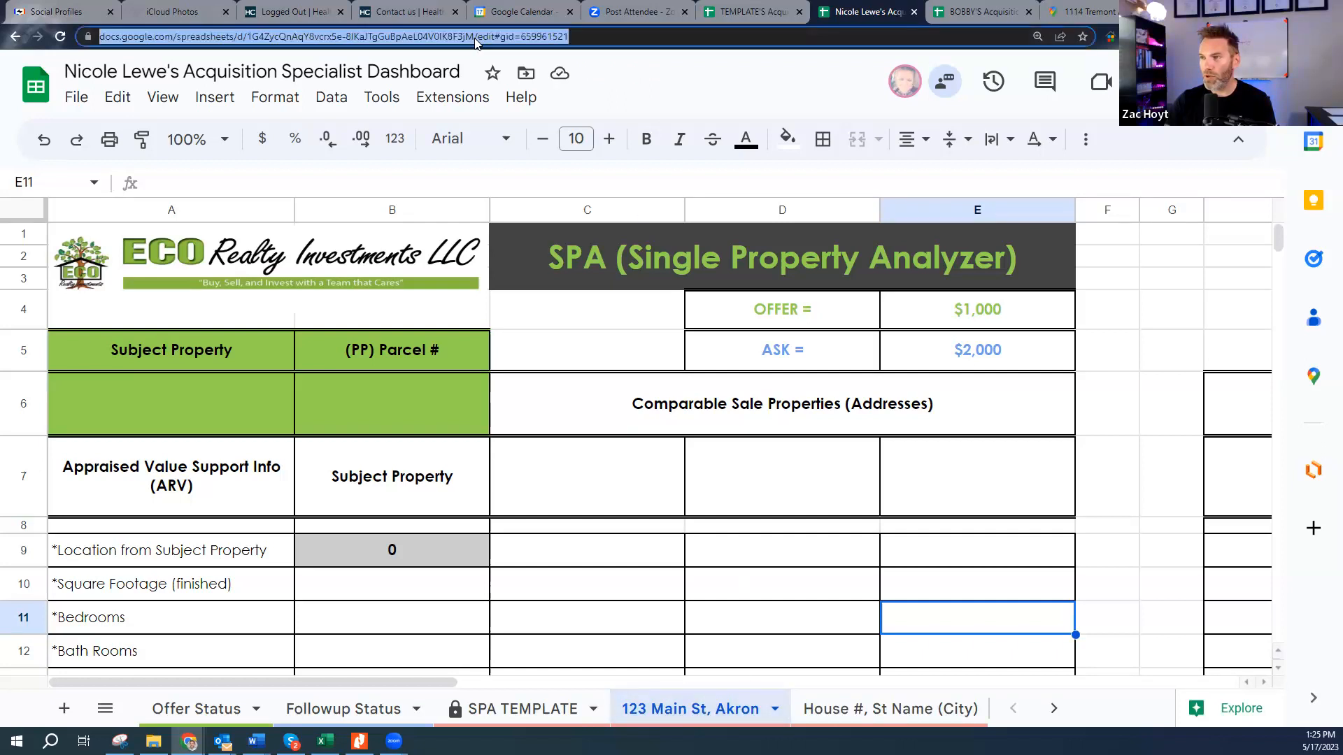
left_click(545, 710)
left_click(677, 710)
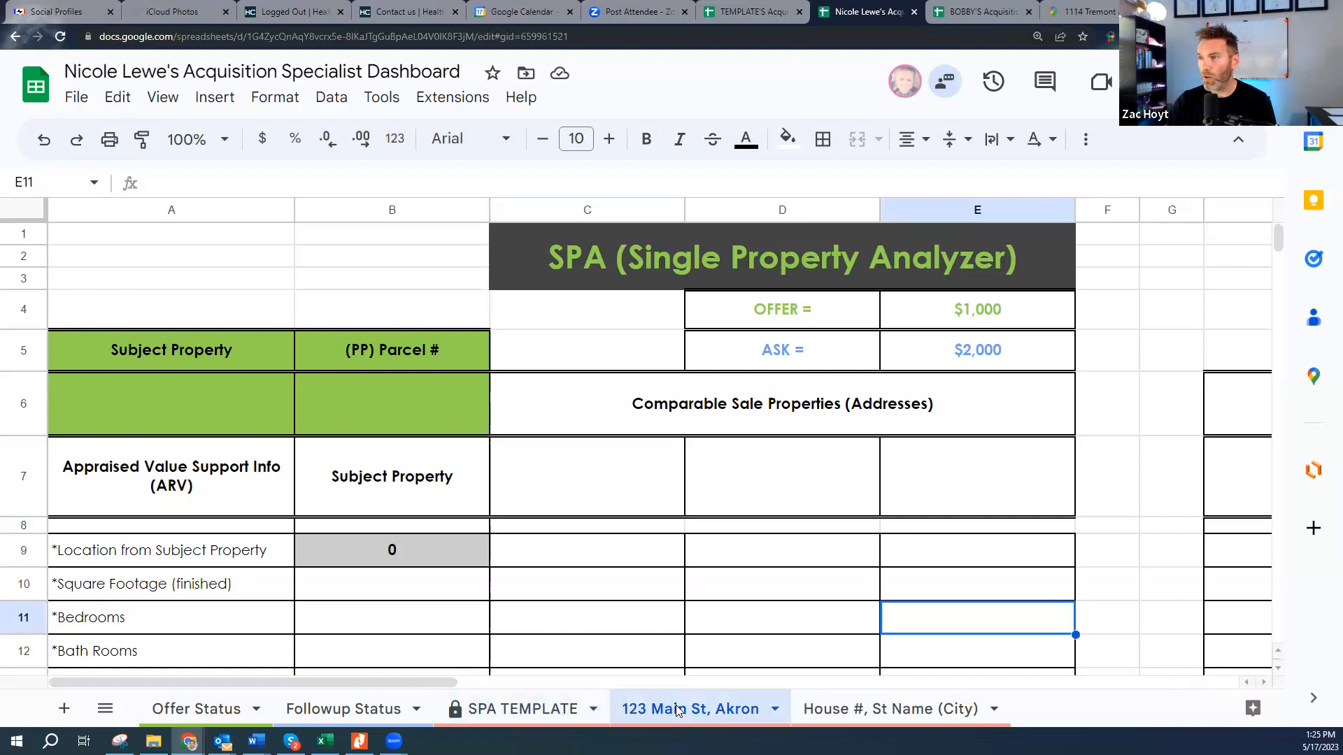
left_click(859, 710)
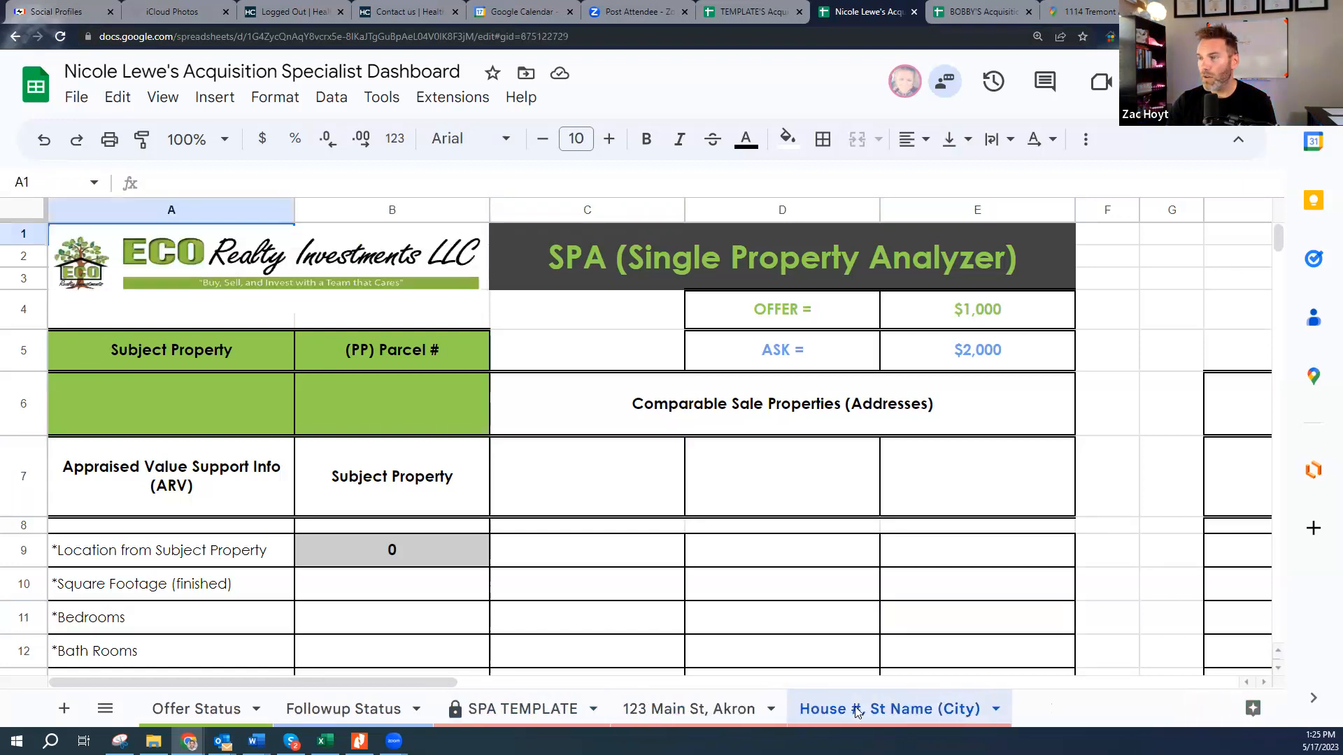
left_click(377, 708)
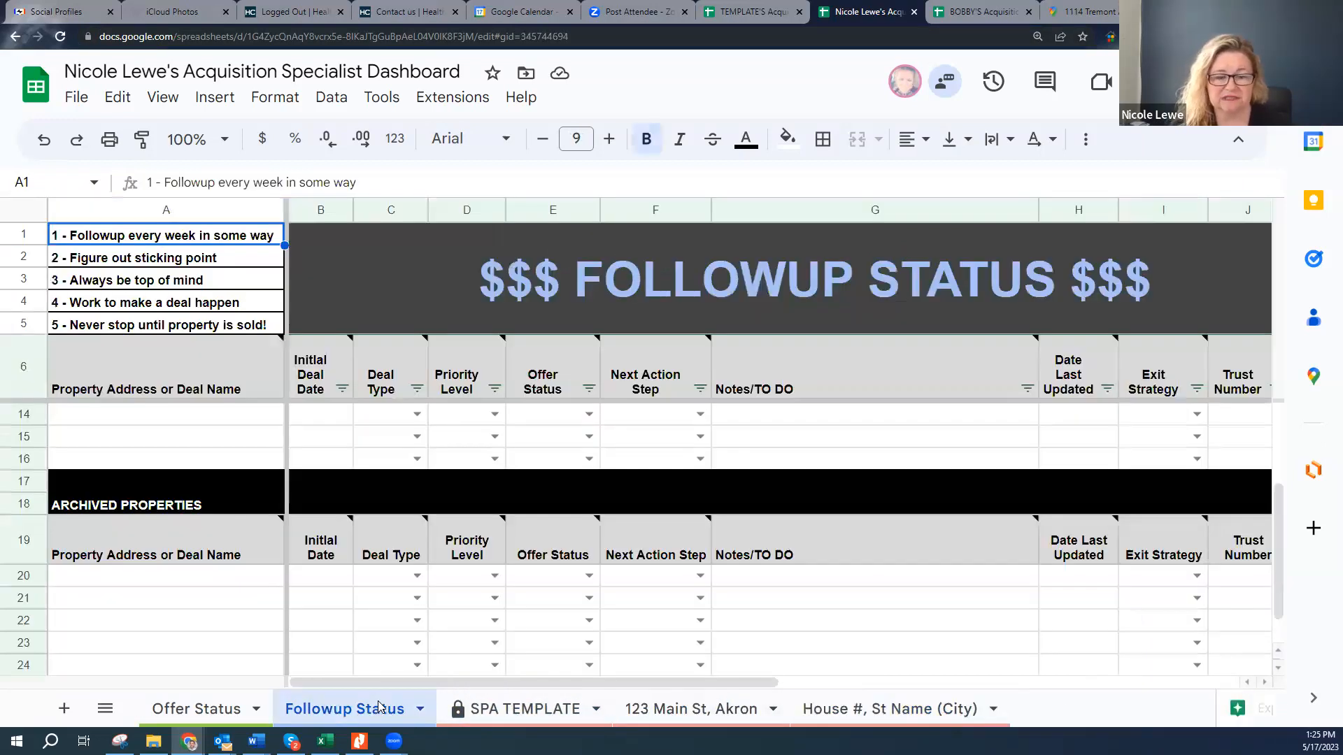
left_click(225, 709)
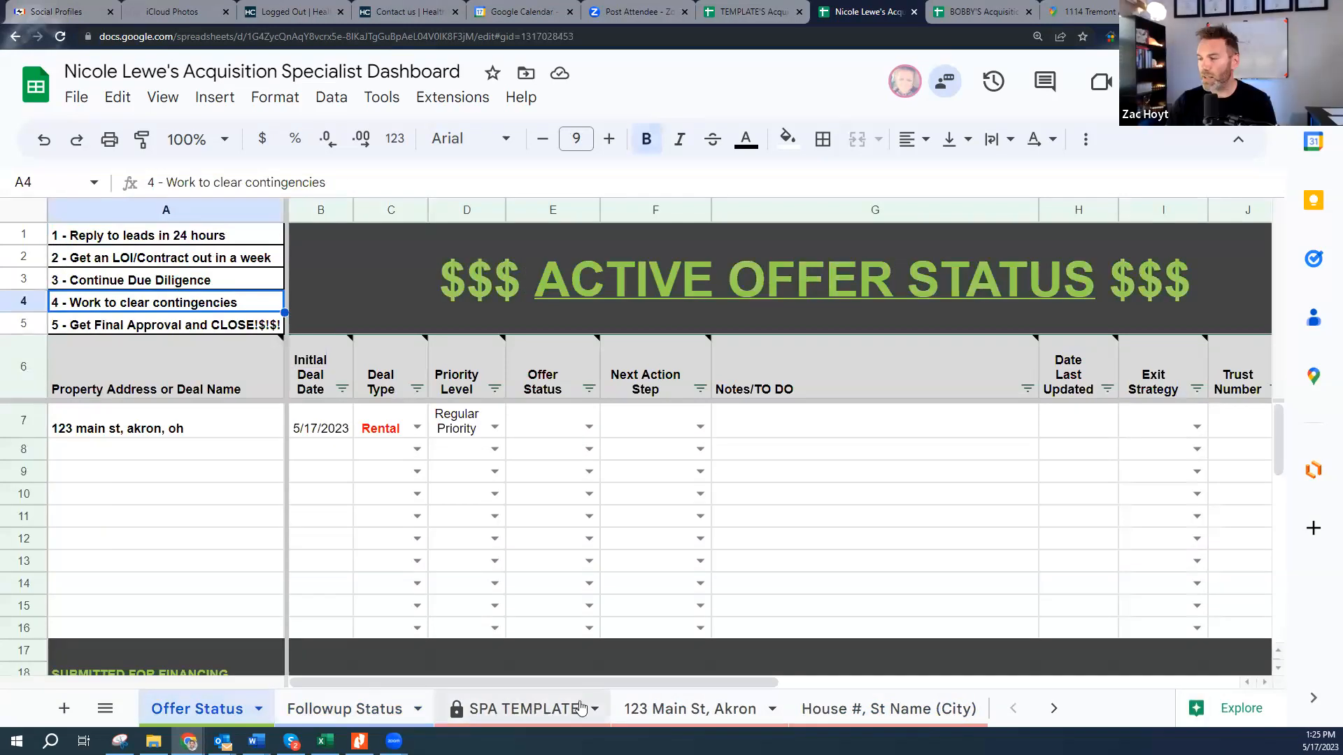
left_click(689, 708)
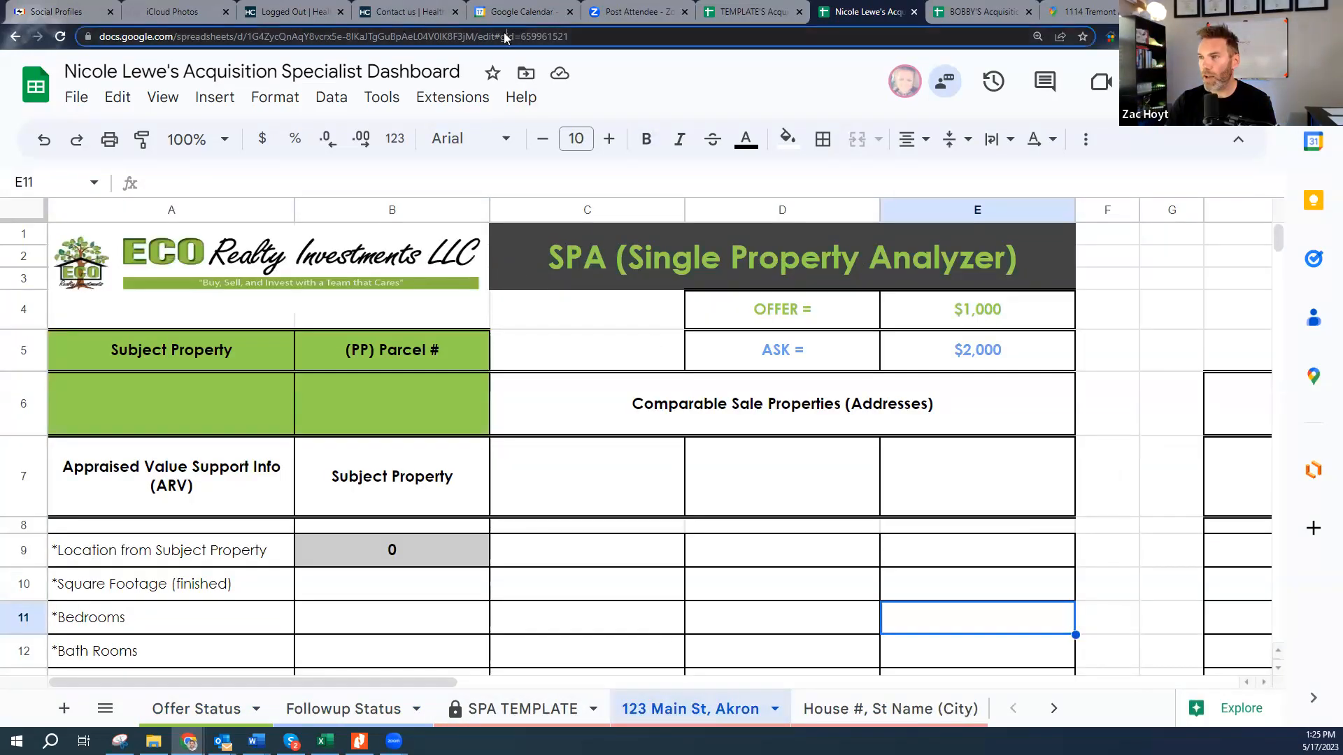
left_click(505, 37)
- Paste the address into K7's Link cell for the 123 main st, akron, oh row on Offer Status
left_click(245, 708)
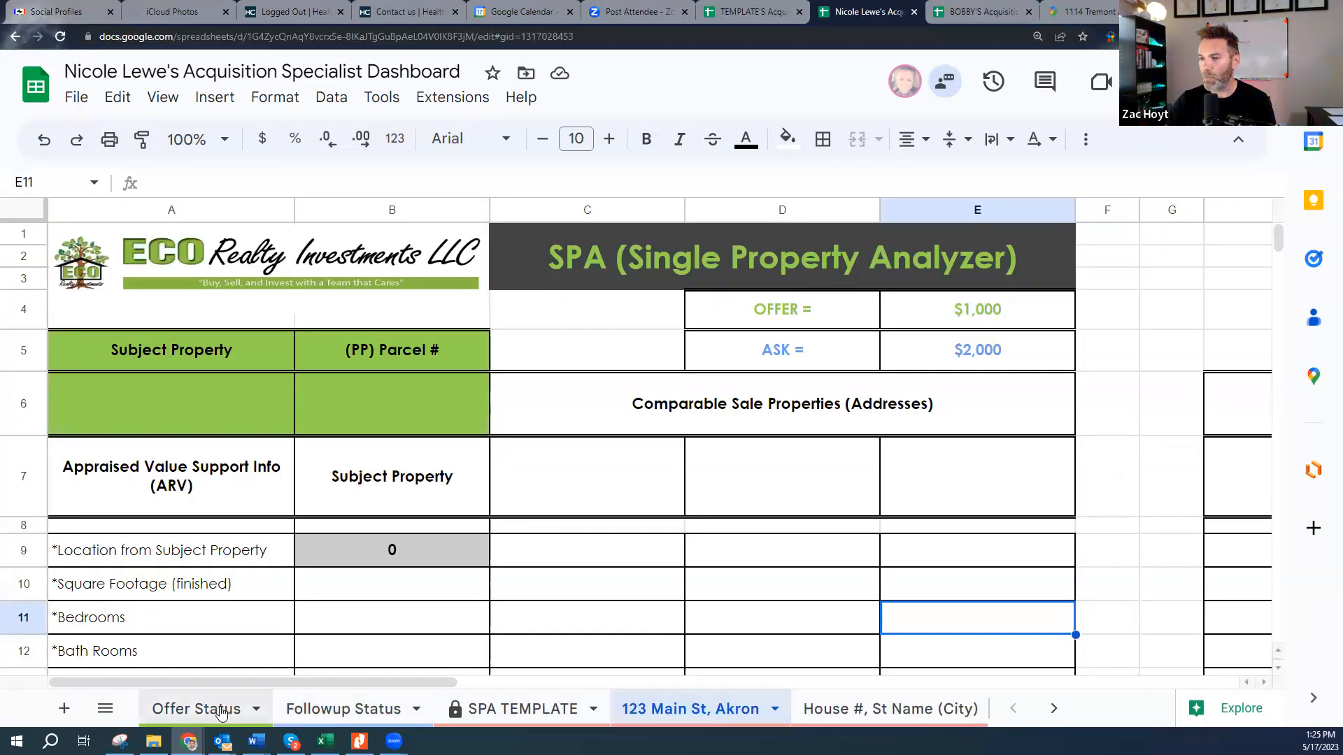
left_click(212, 427)
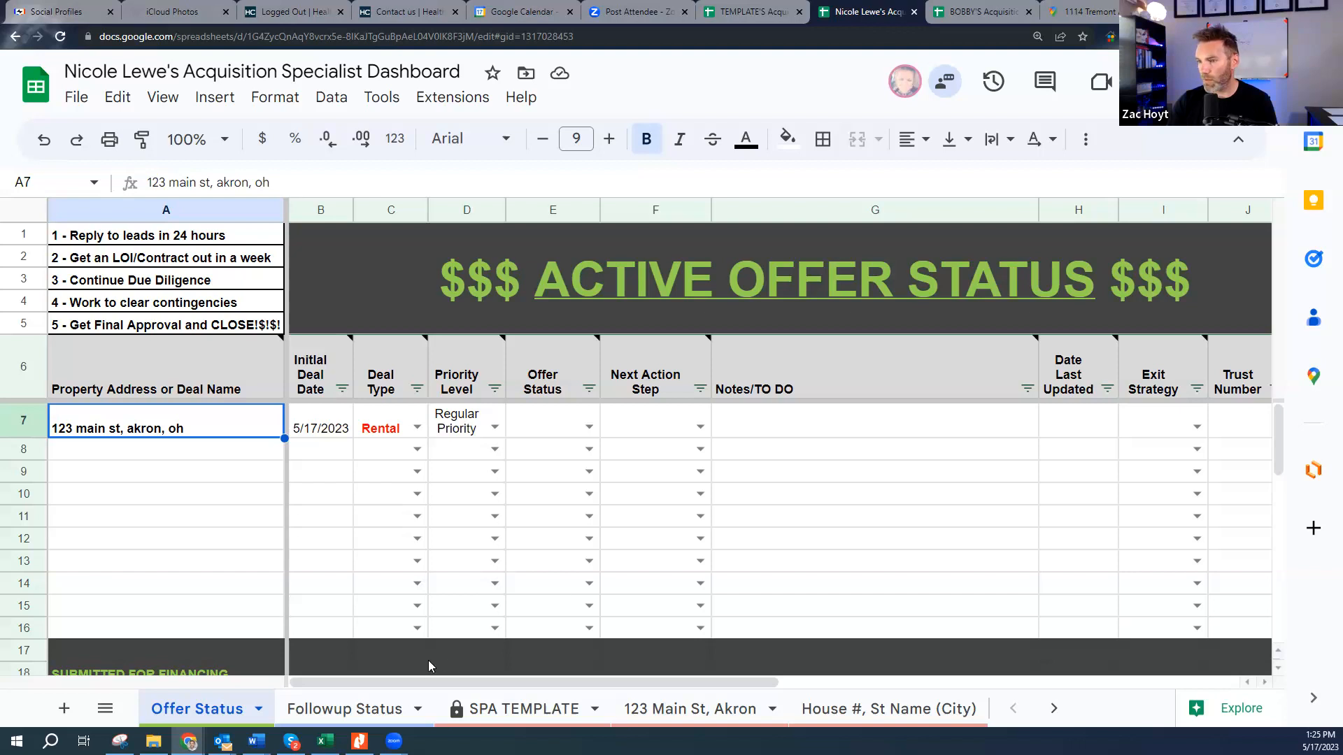
left_click_drag(393, 681, 510, 692)
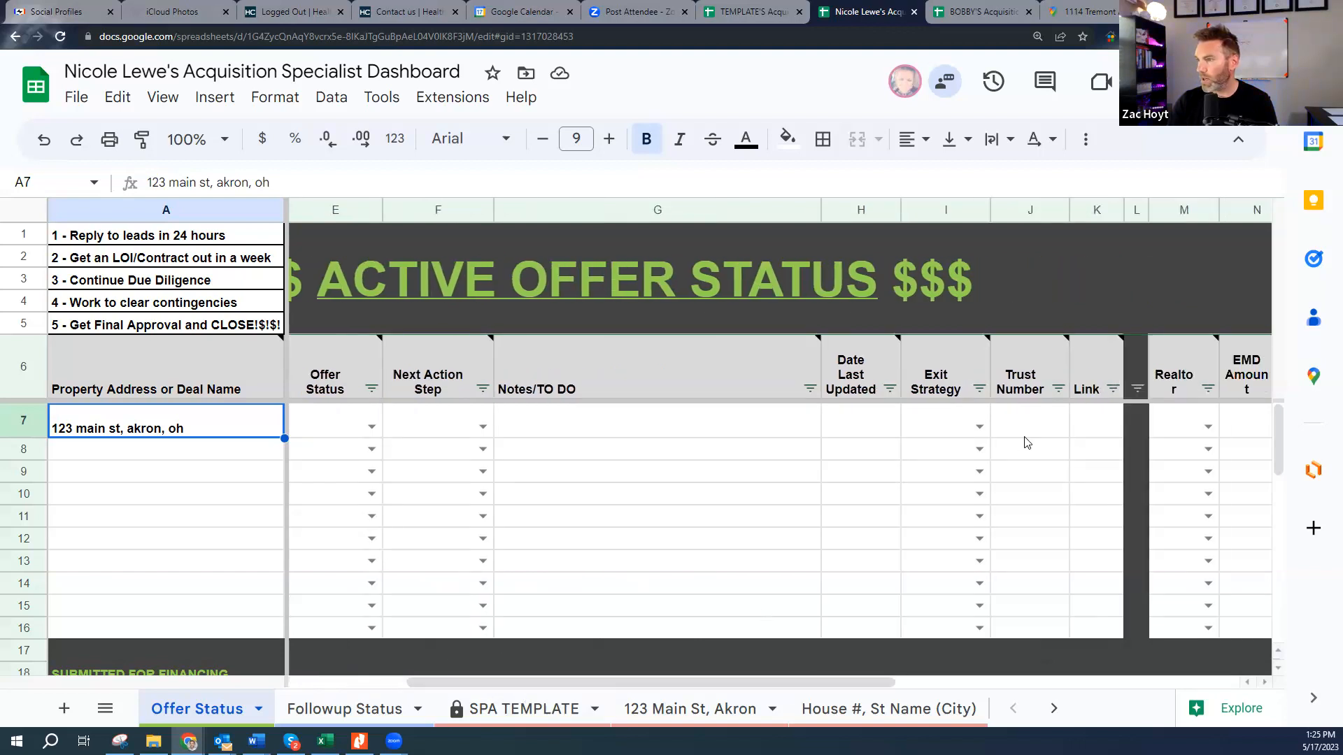
double_click(1093, 426)
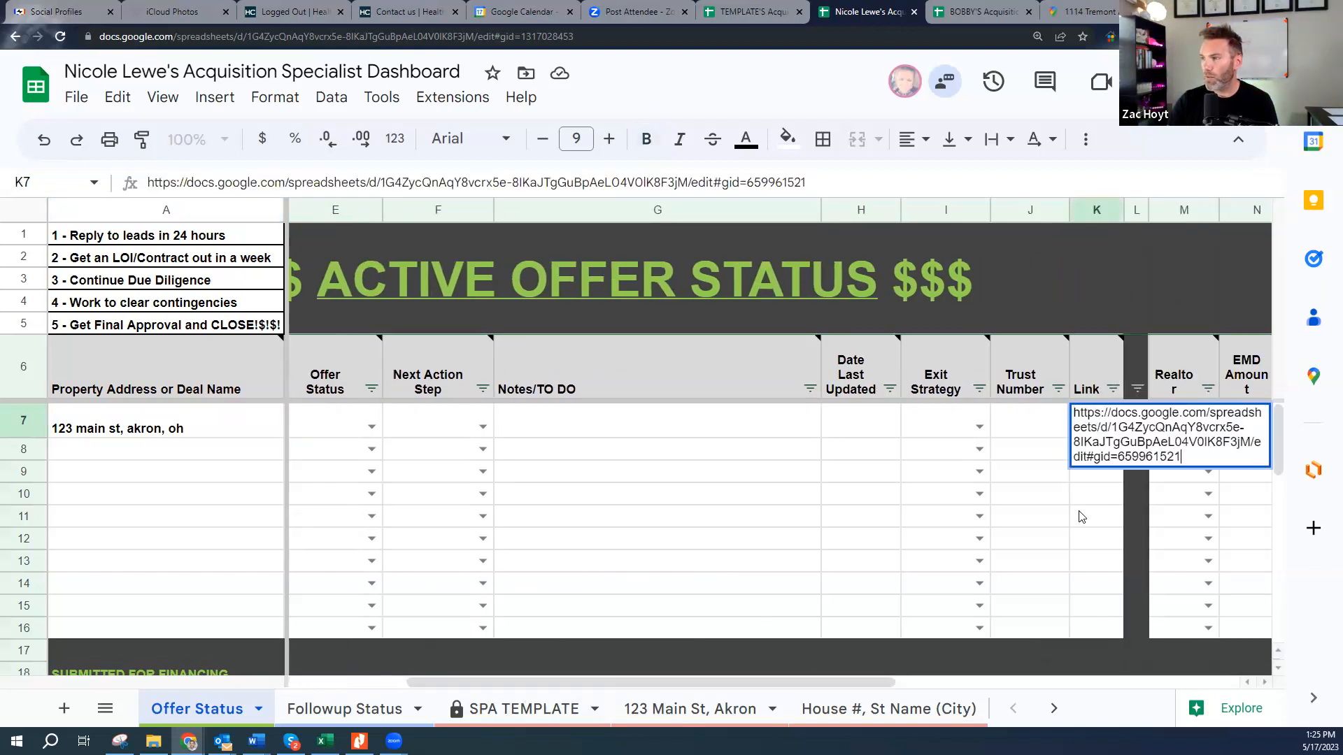
left_click(1082, 517)
mouse_move(1103, 431)
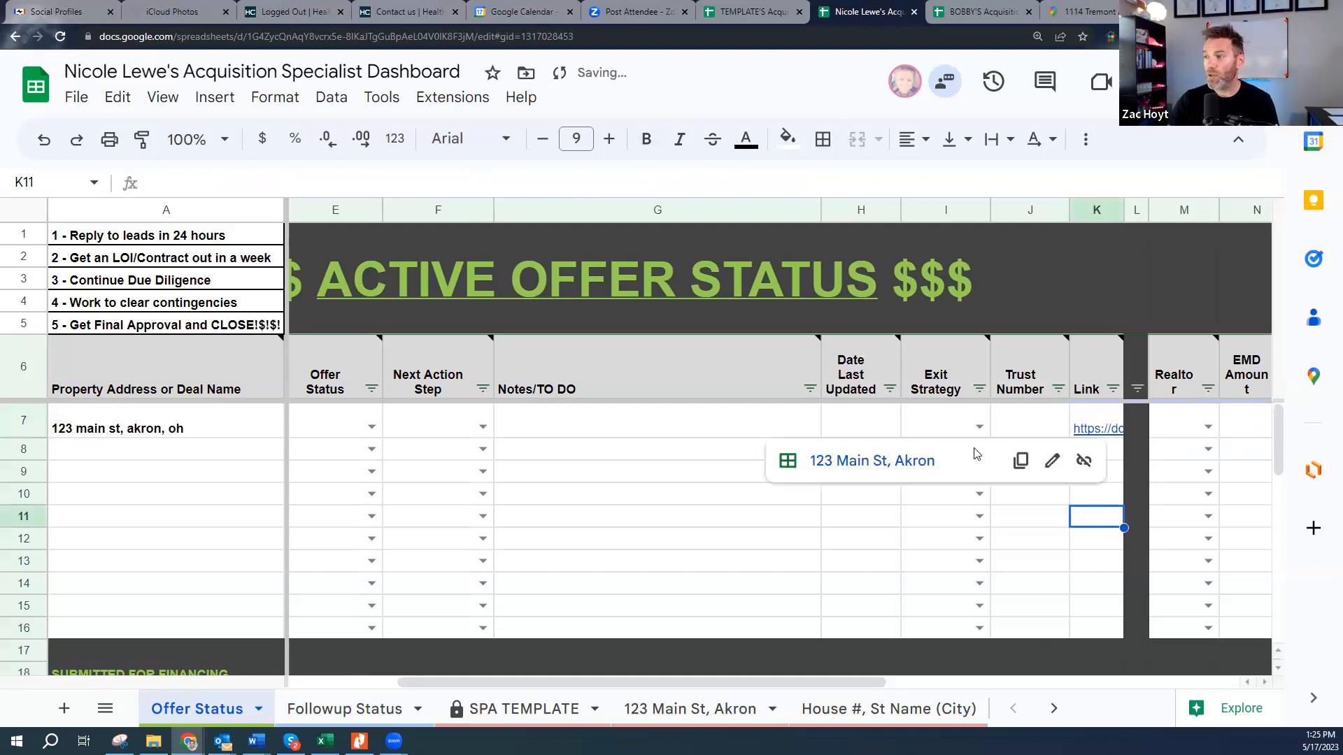
left_click(900, 461)
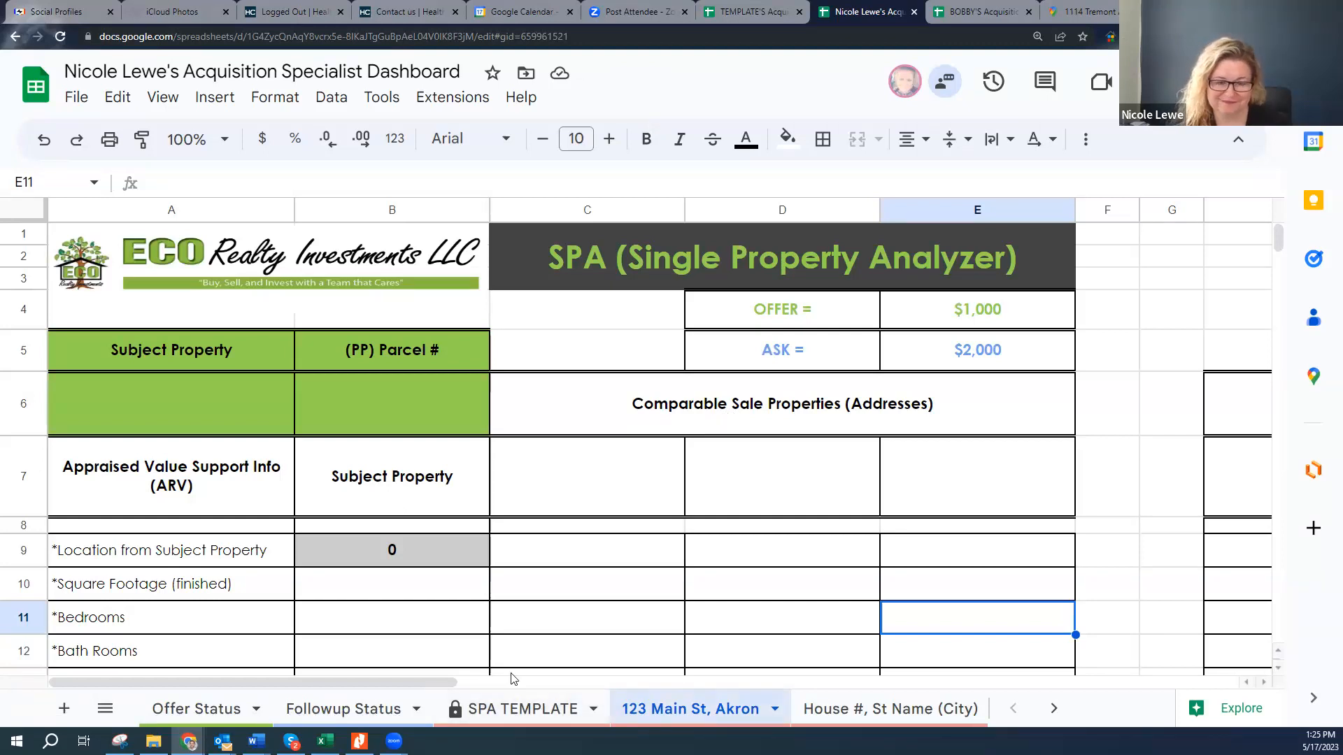
- Return to Offer Status, then open the other dashboard's Offer Status and Followup Status sheets
left_click(226, 710)
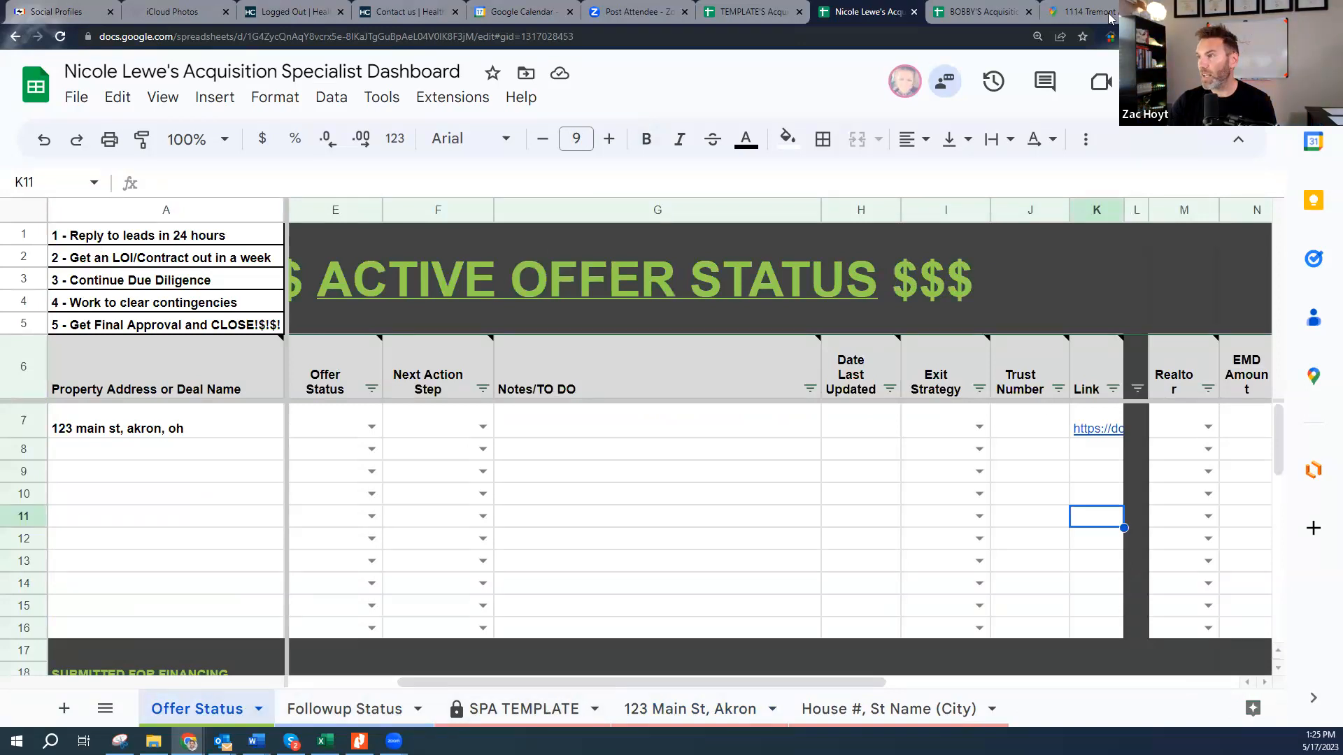
left_click(981, 11)
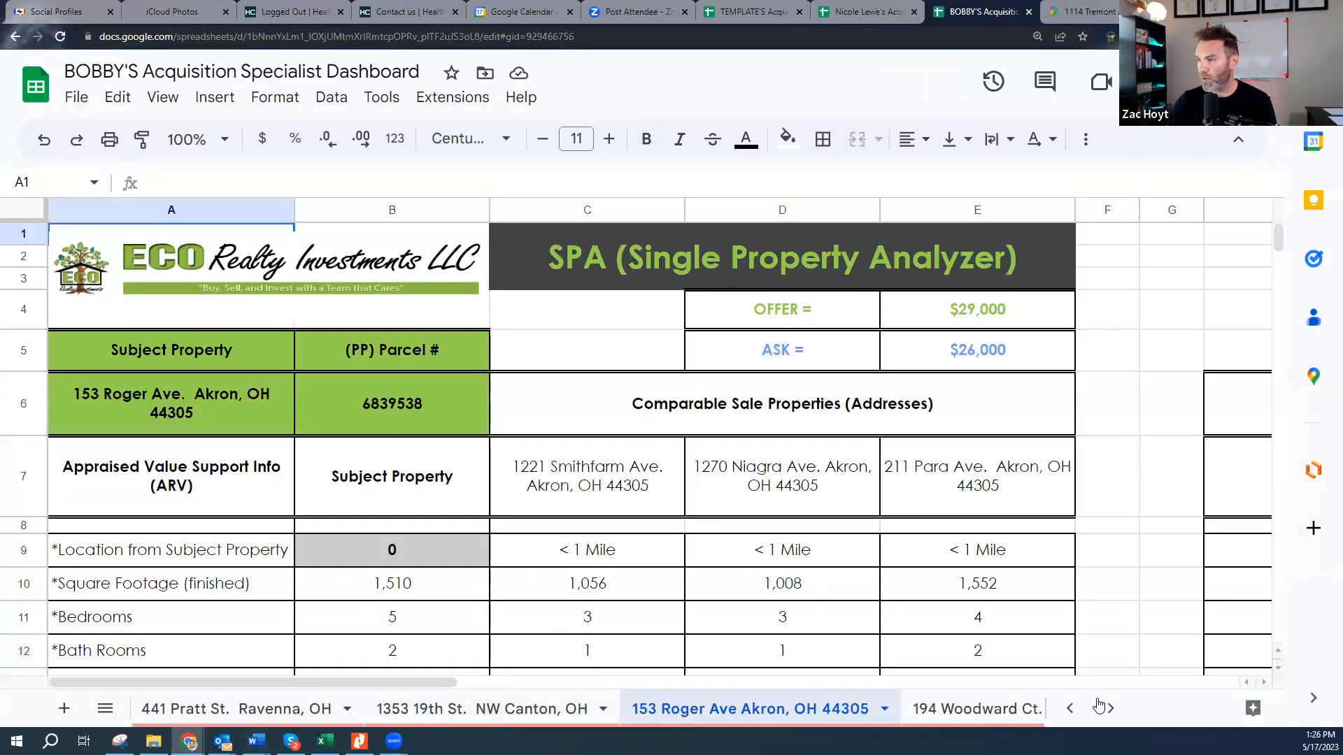
left_click(1072, 709)
left_click(1072, 709)
left_click(1072, 708)
left_click(1075, 710)
left_click(339, 710)
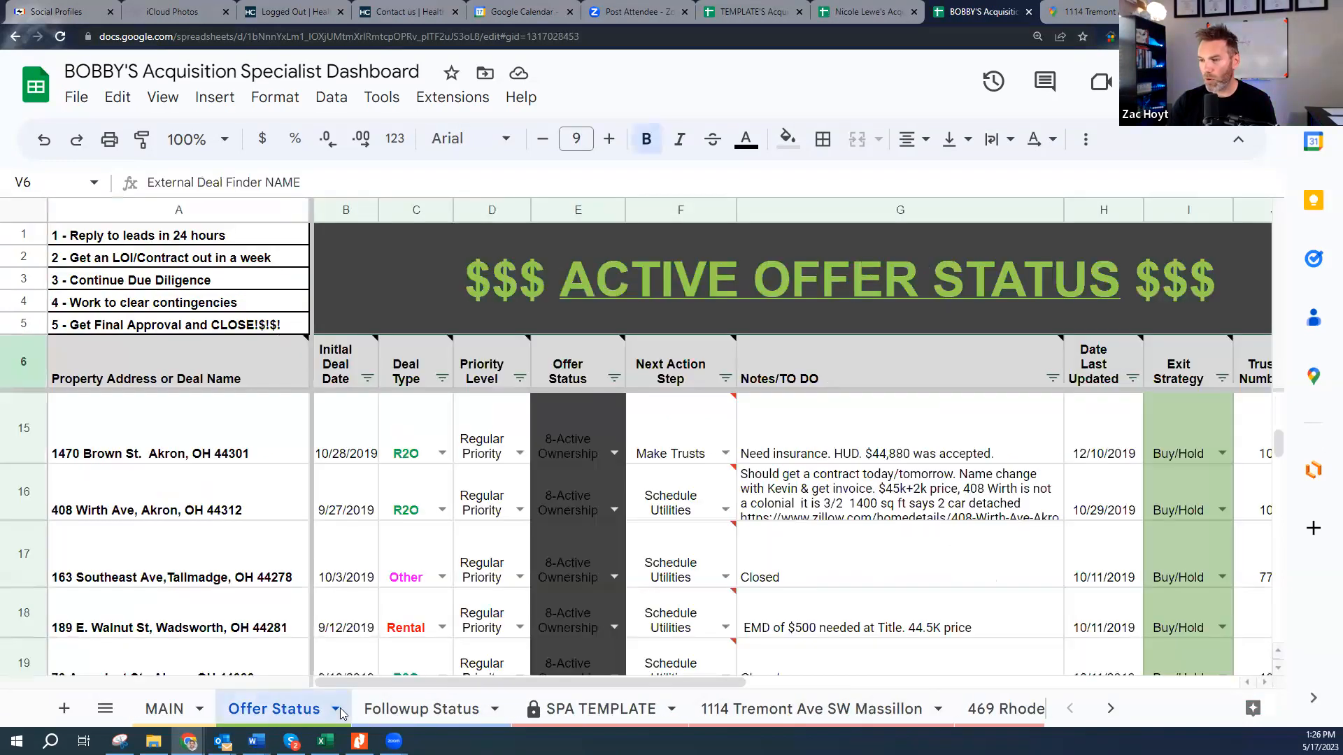
left_click(422, 709)
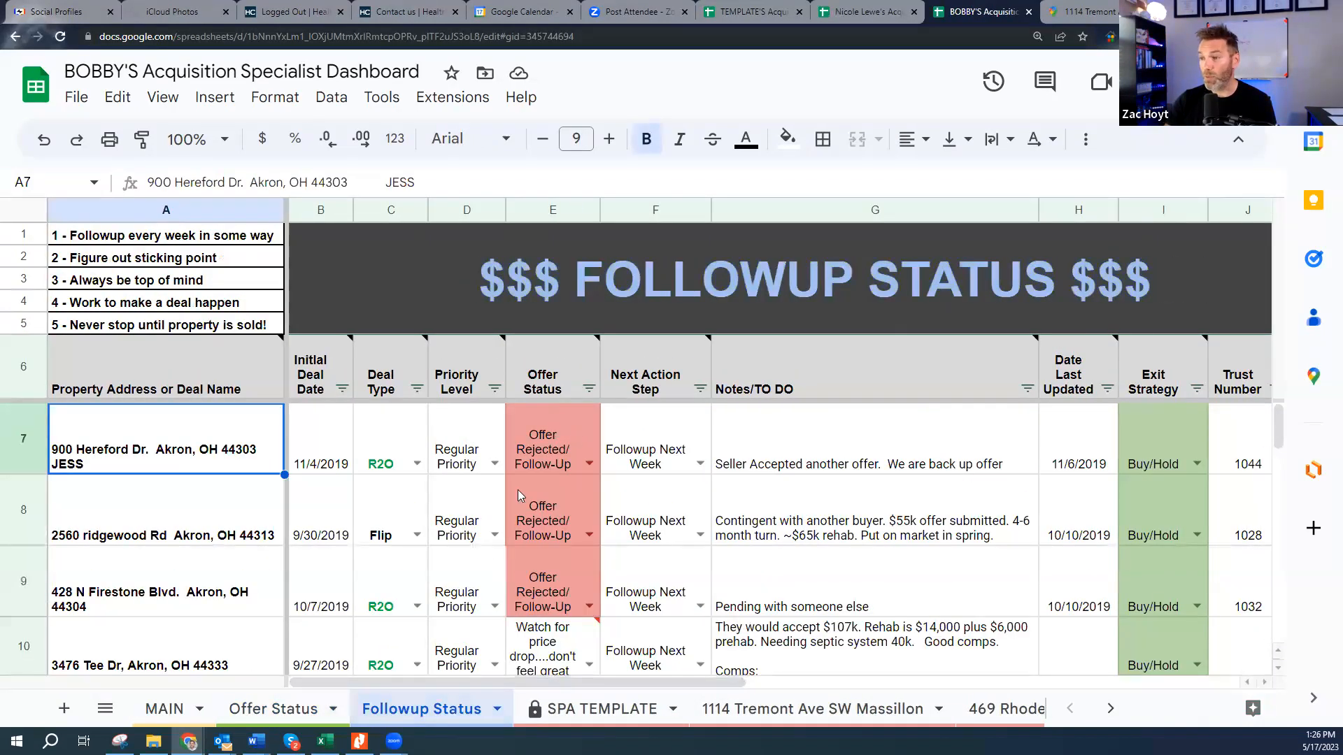
scroll(539, 515, "down", 5)
left_click(551, 553)
left_click(131, 562)
key("Right")
key("Right")
key("Right")
key("Right")
key("Right")
key("Right")
key("Right")
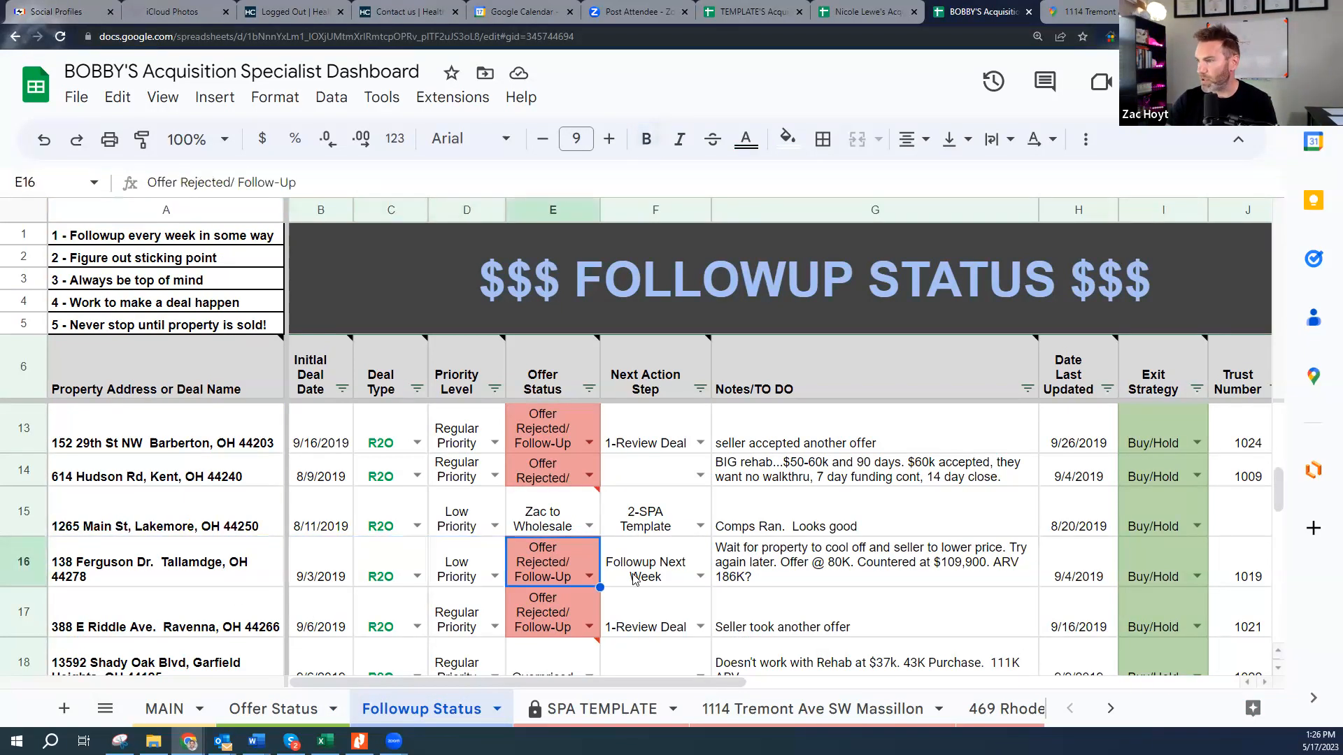
key("Right")
key("Right")
key("Right")
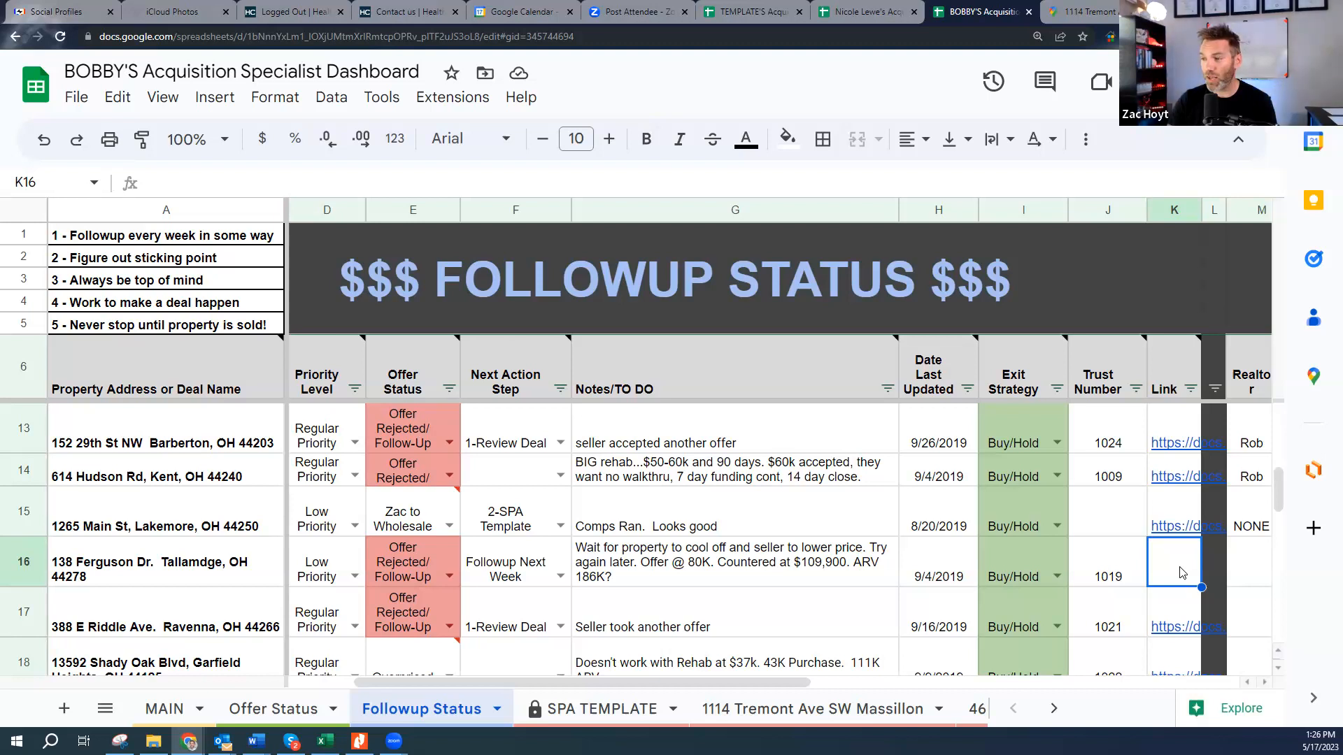
left_click(192, 520)
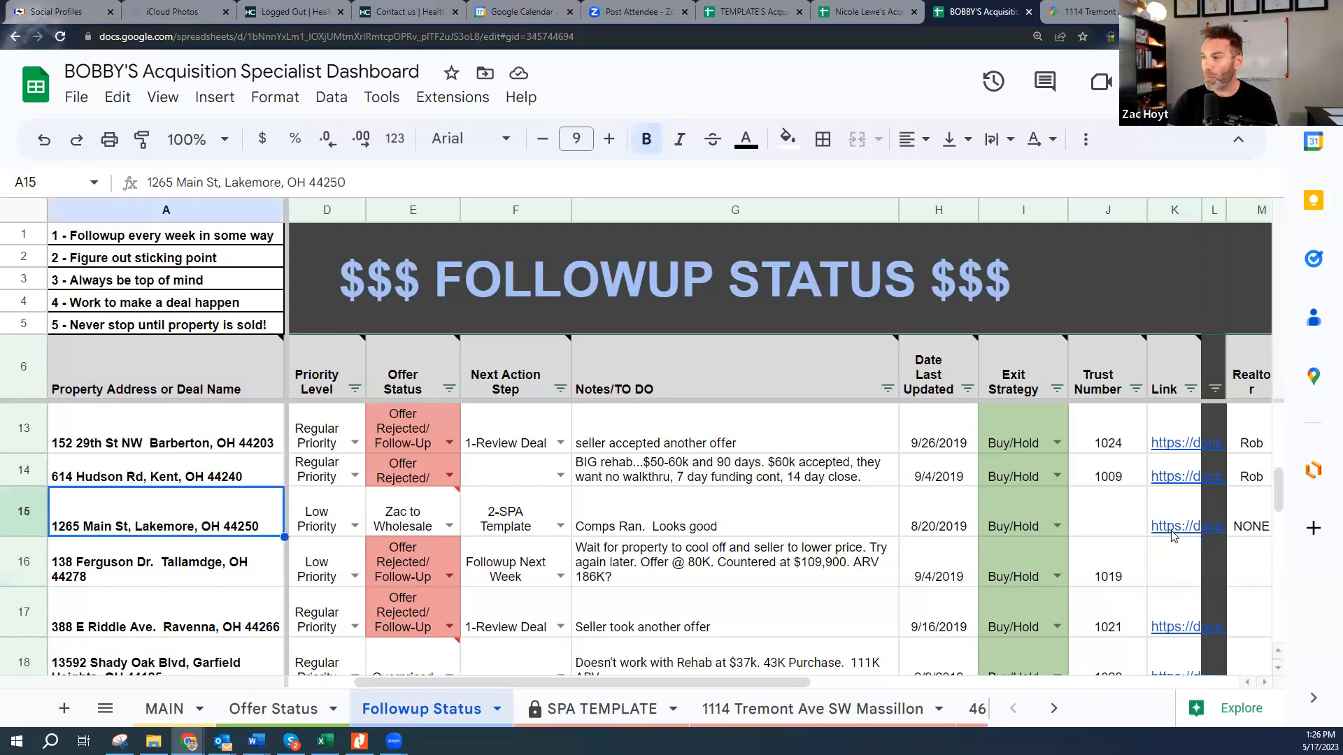
left_click(1178, 534)
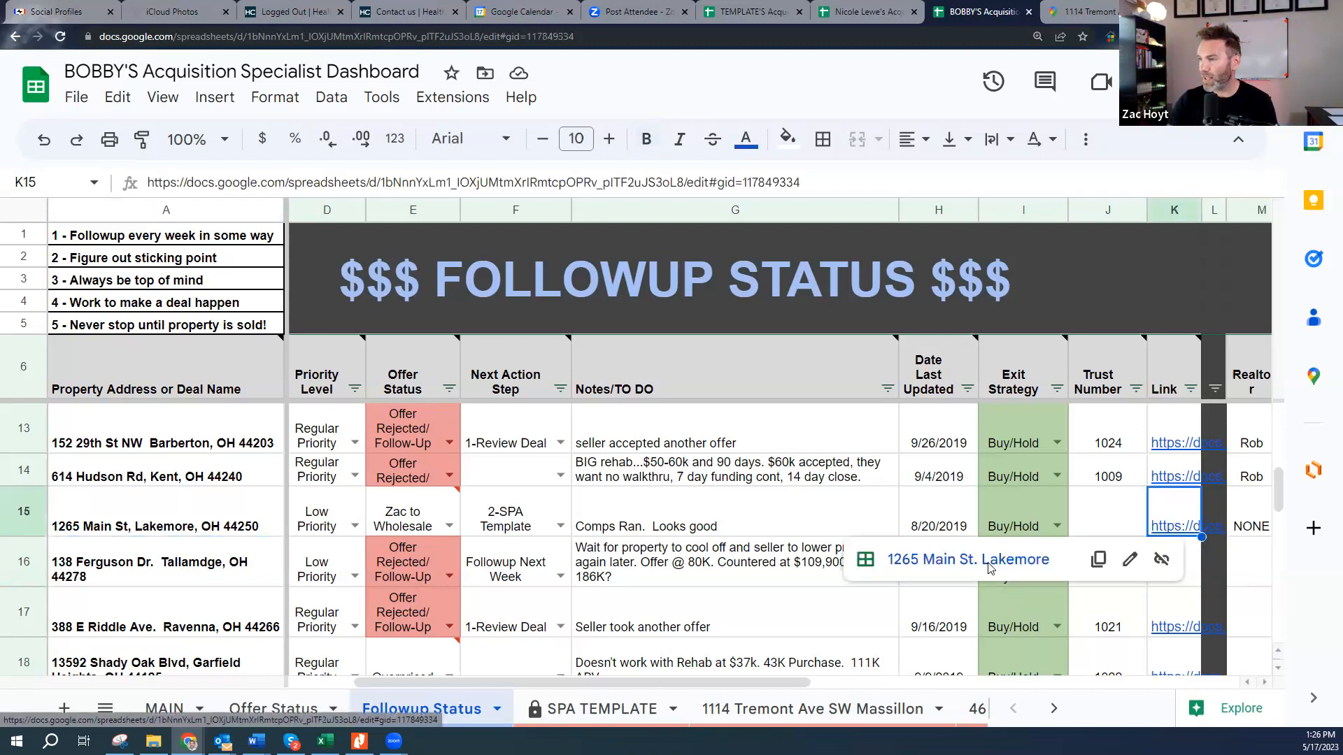
left_click(998, 559)
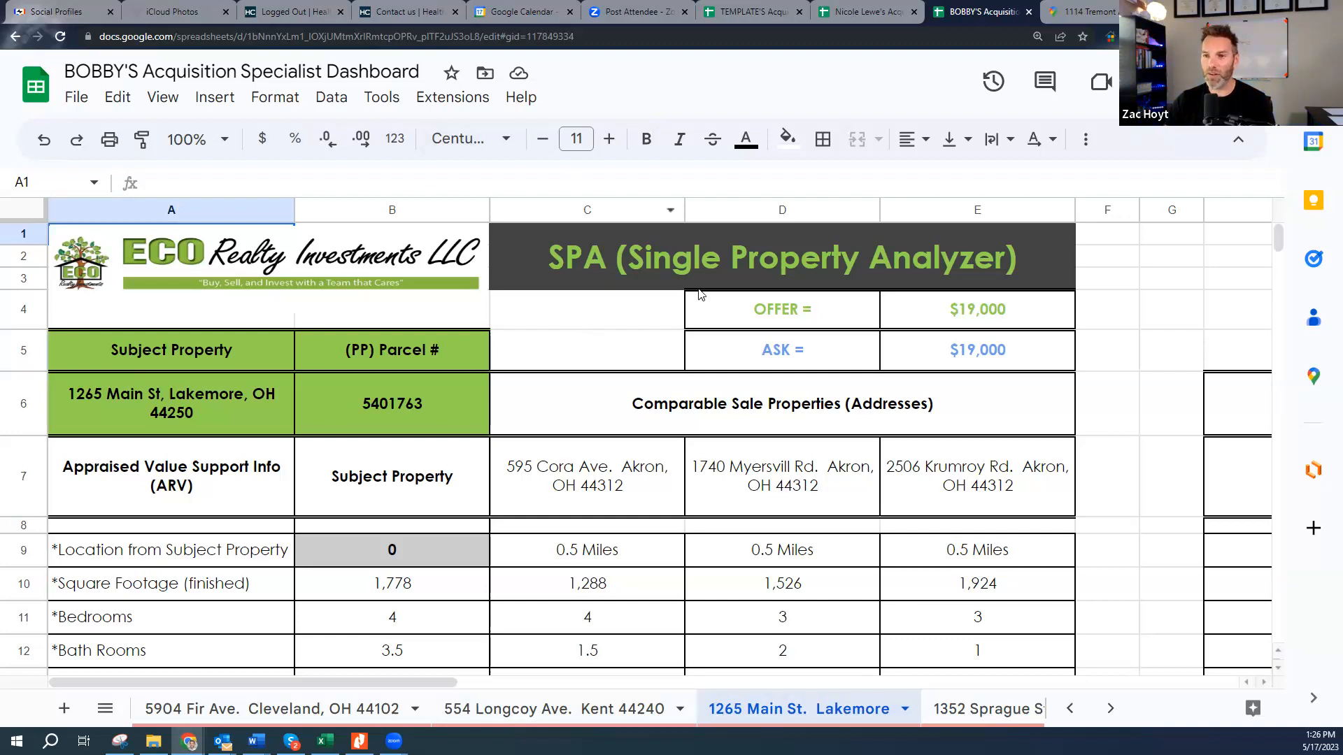
left_click(885, 6)
left_click(1095, 423)
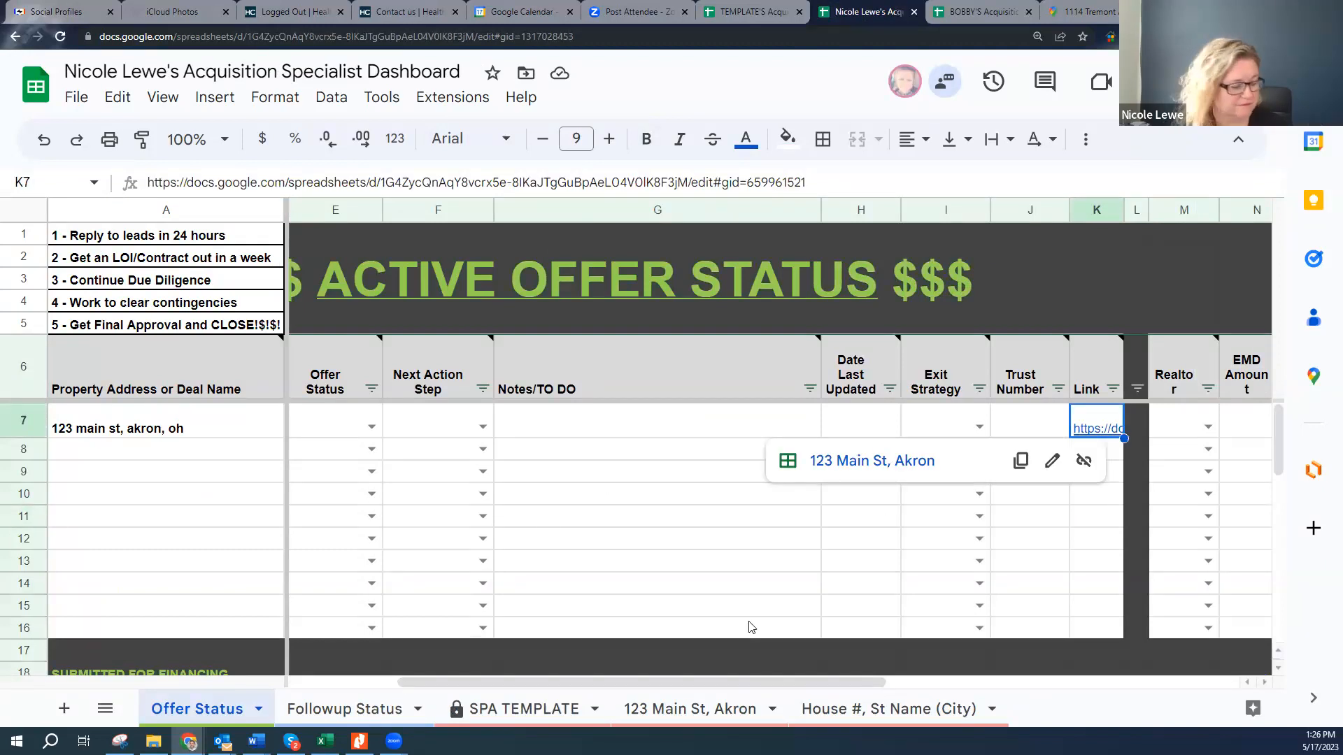